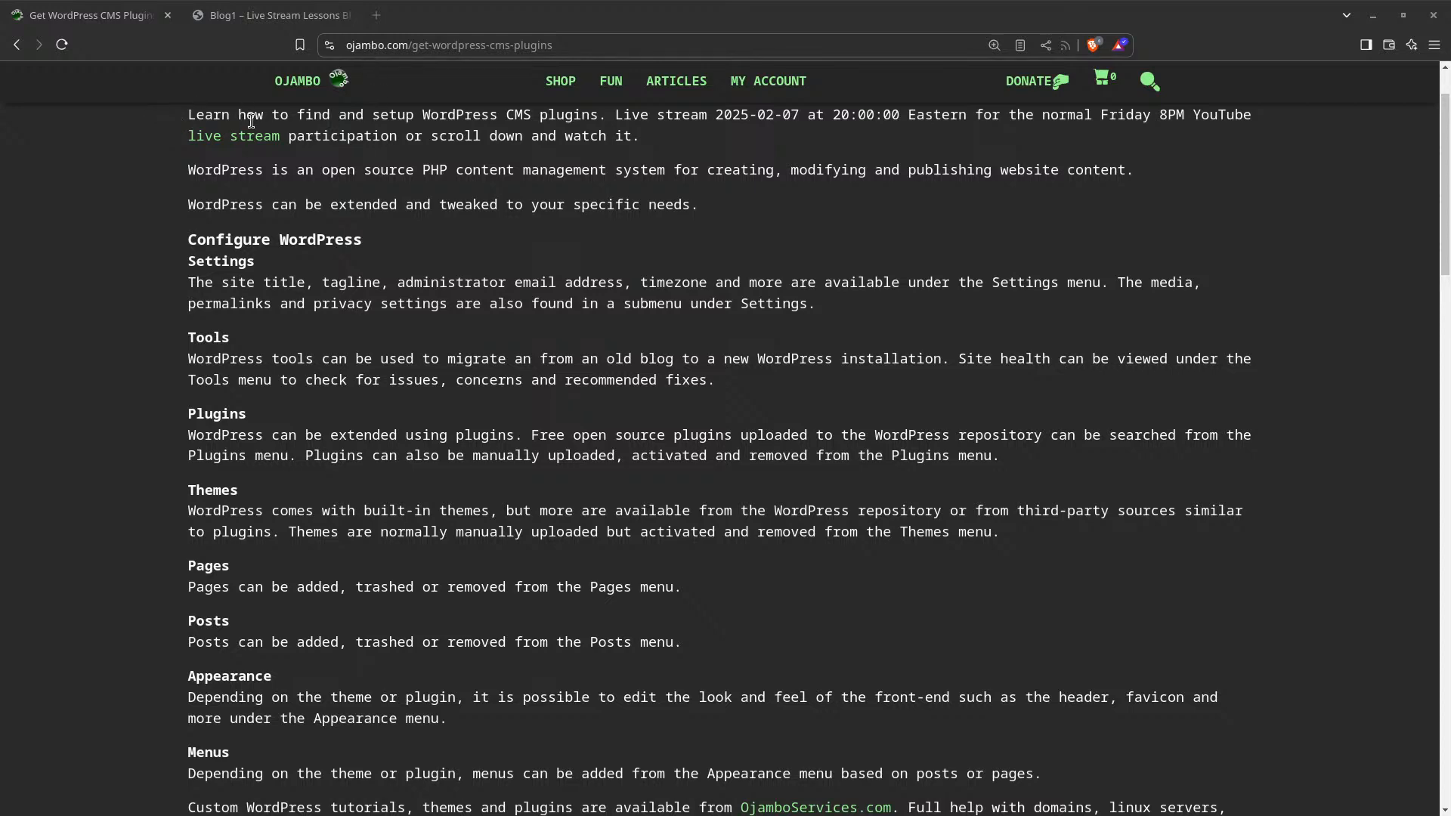
# On ojambo.com, open the Get WordPress CMS Plugins article and briefly play its embedded video
pyautogui.click(287, 90)
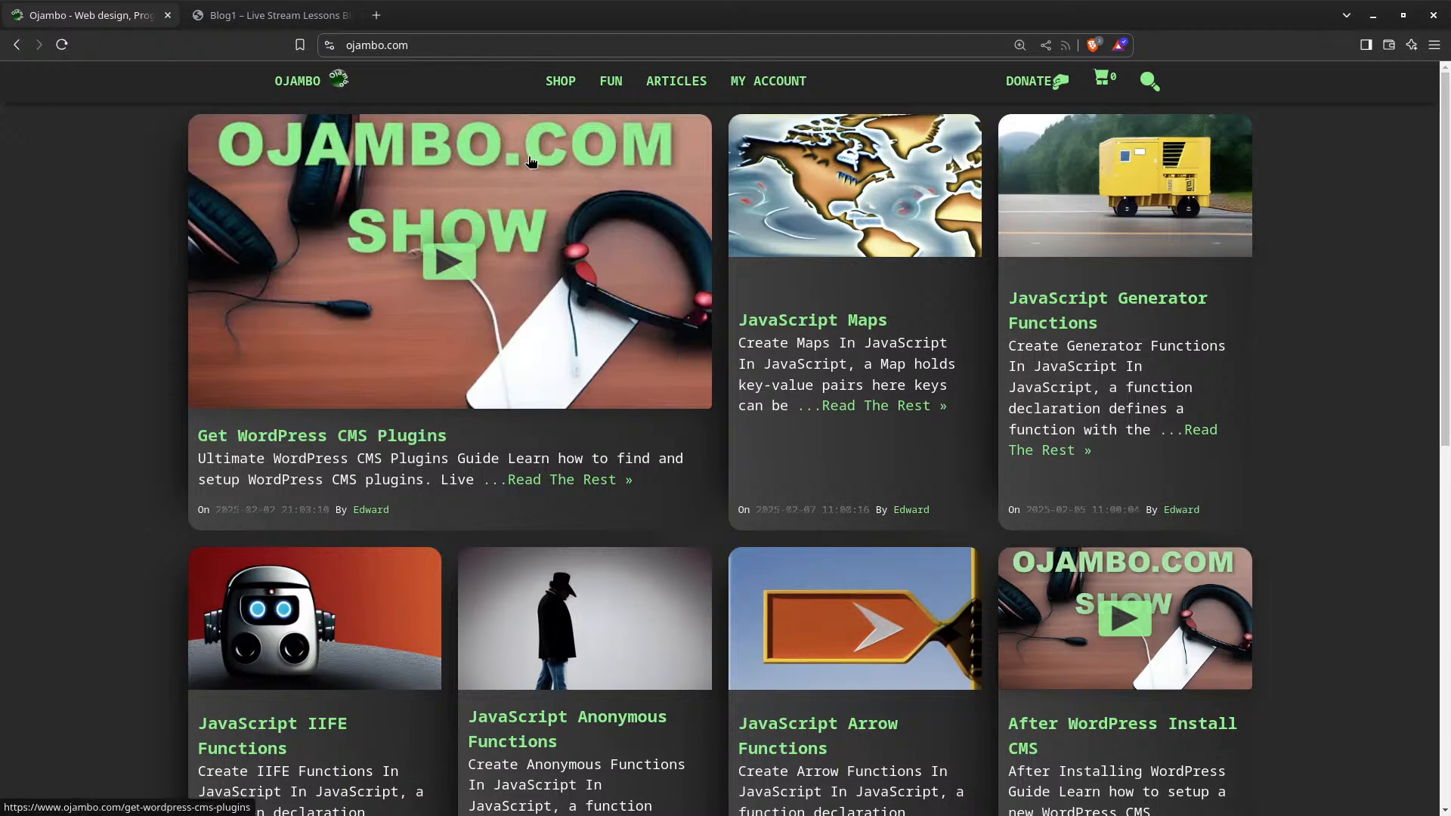
pyautogui.click(318, 452)
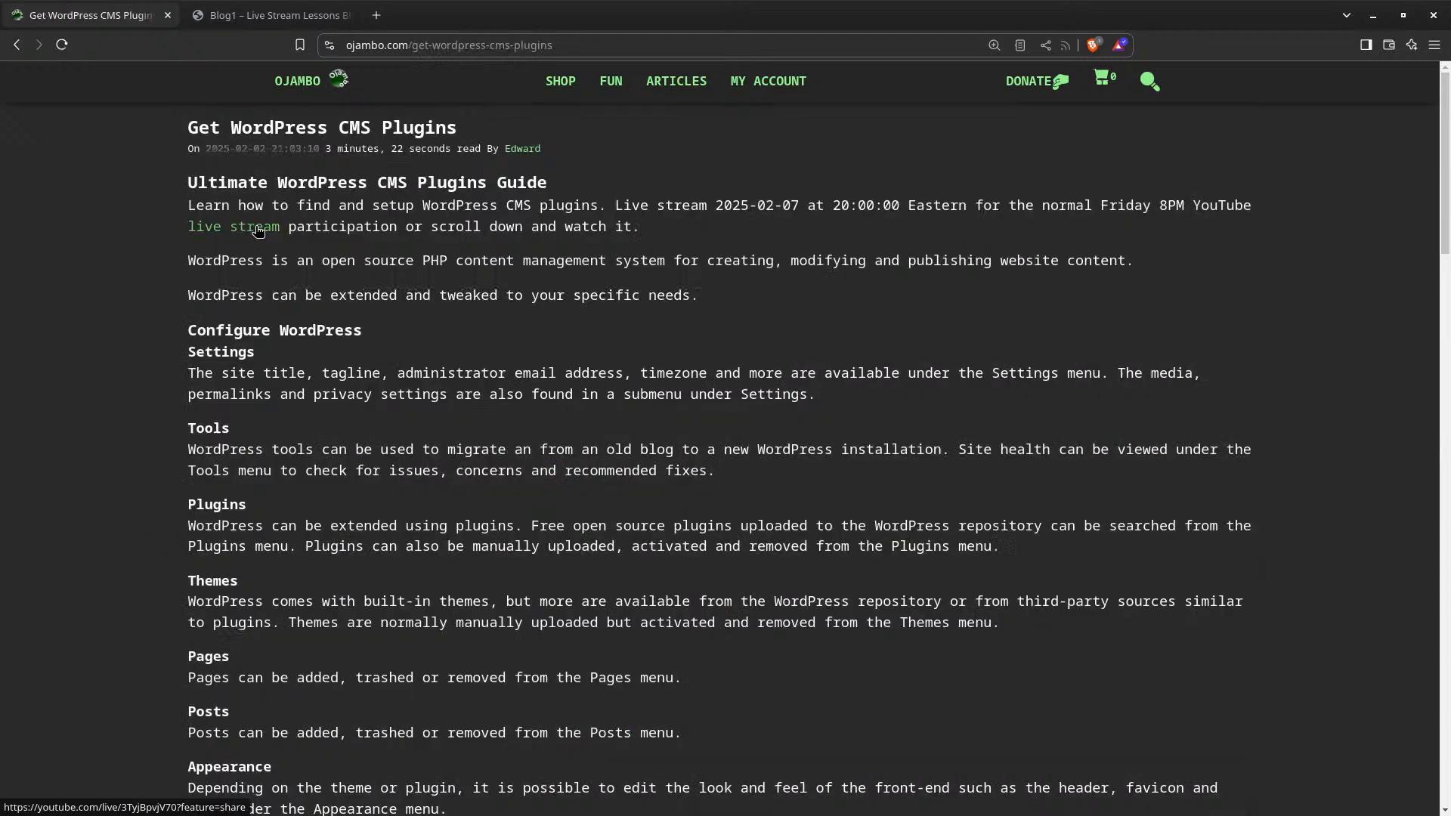
pyautogui.scroll(-2, 304, 284)
pyautogui.scroll(-5, 304, 284)
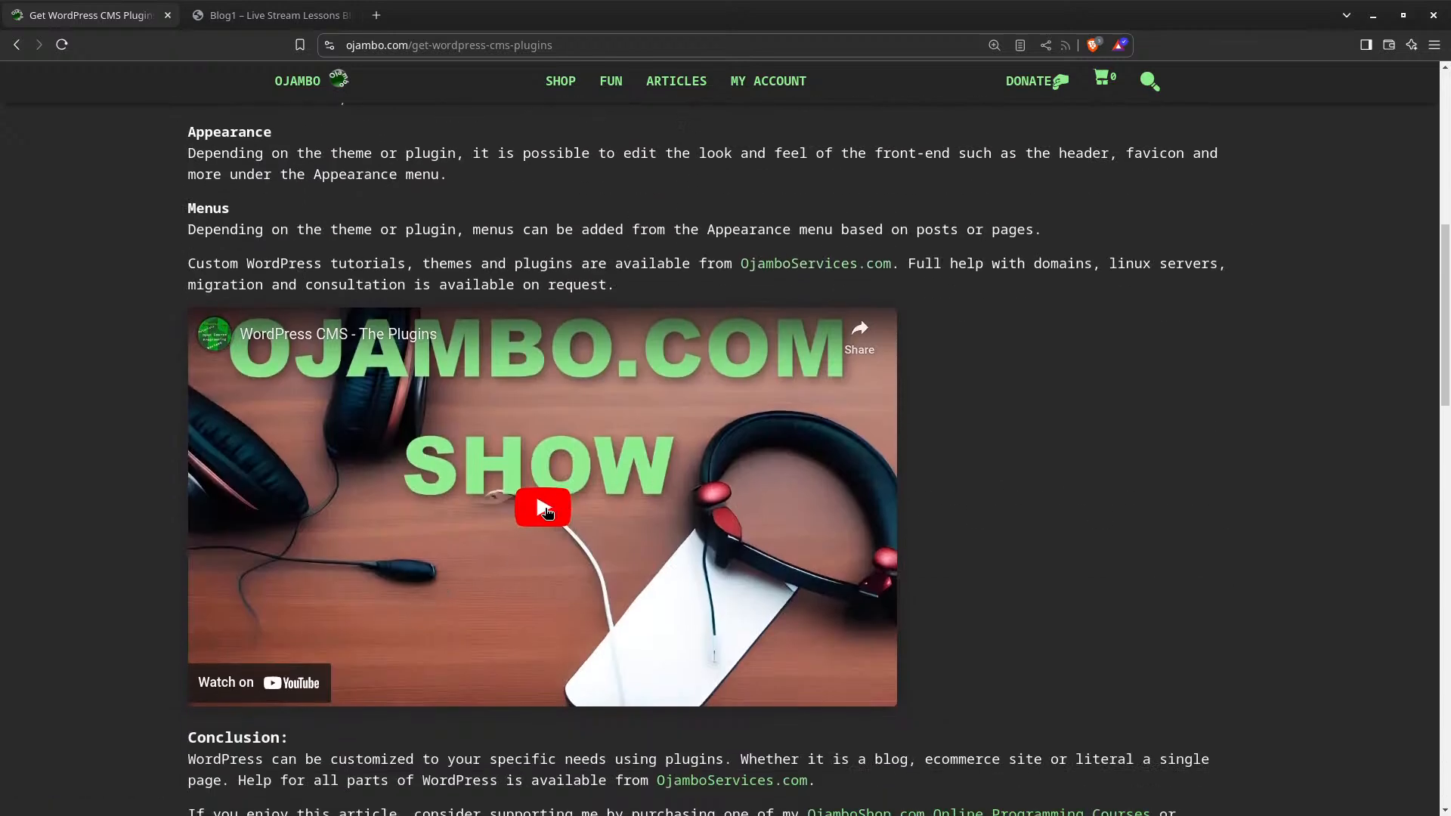
pyautogui.click(562, 503)
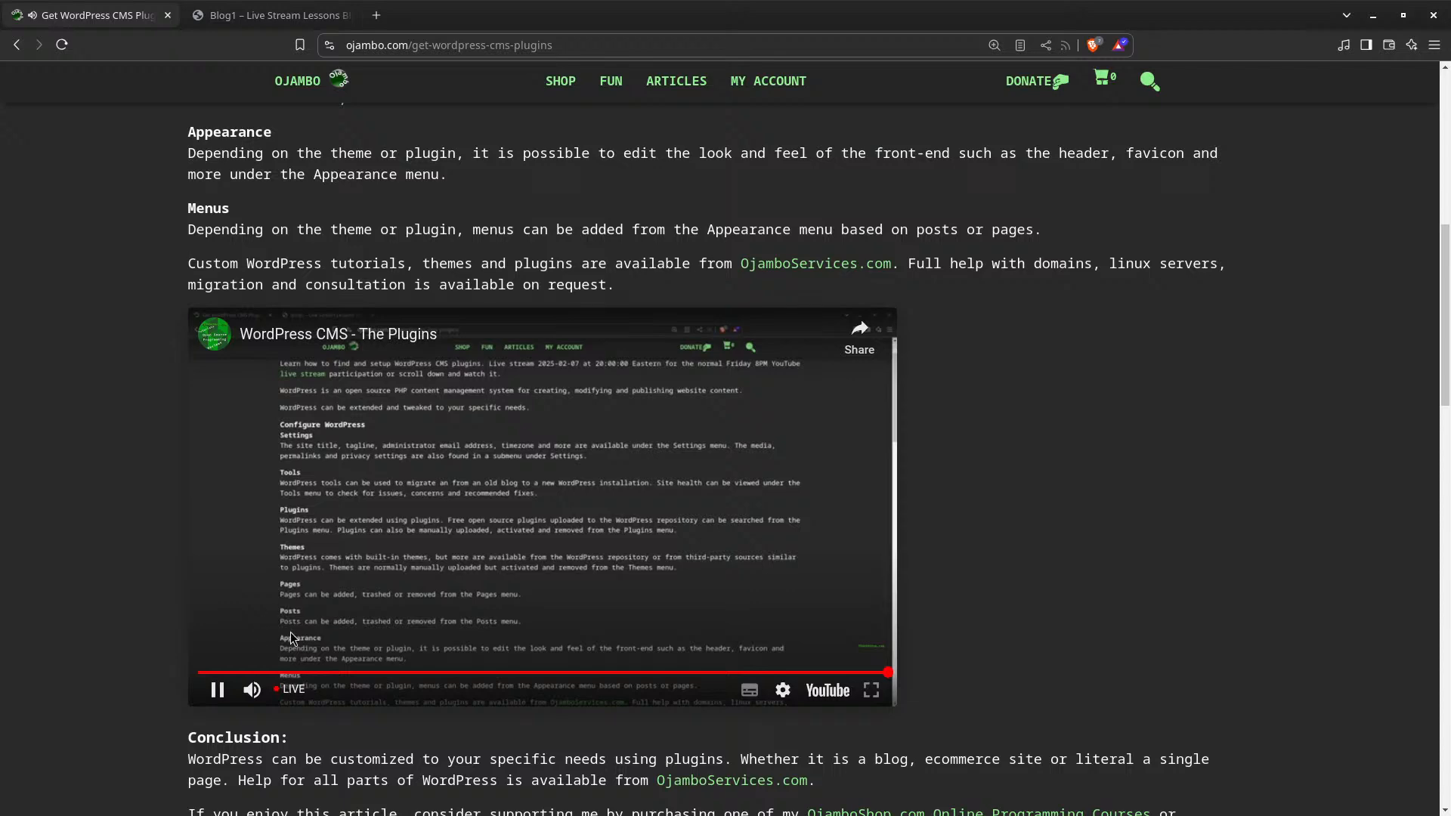
pyautogui.click(217, 689)
pyautogui.scroll(8, 388, 497)
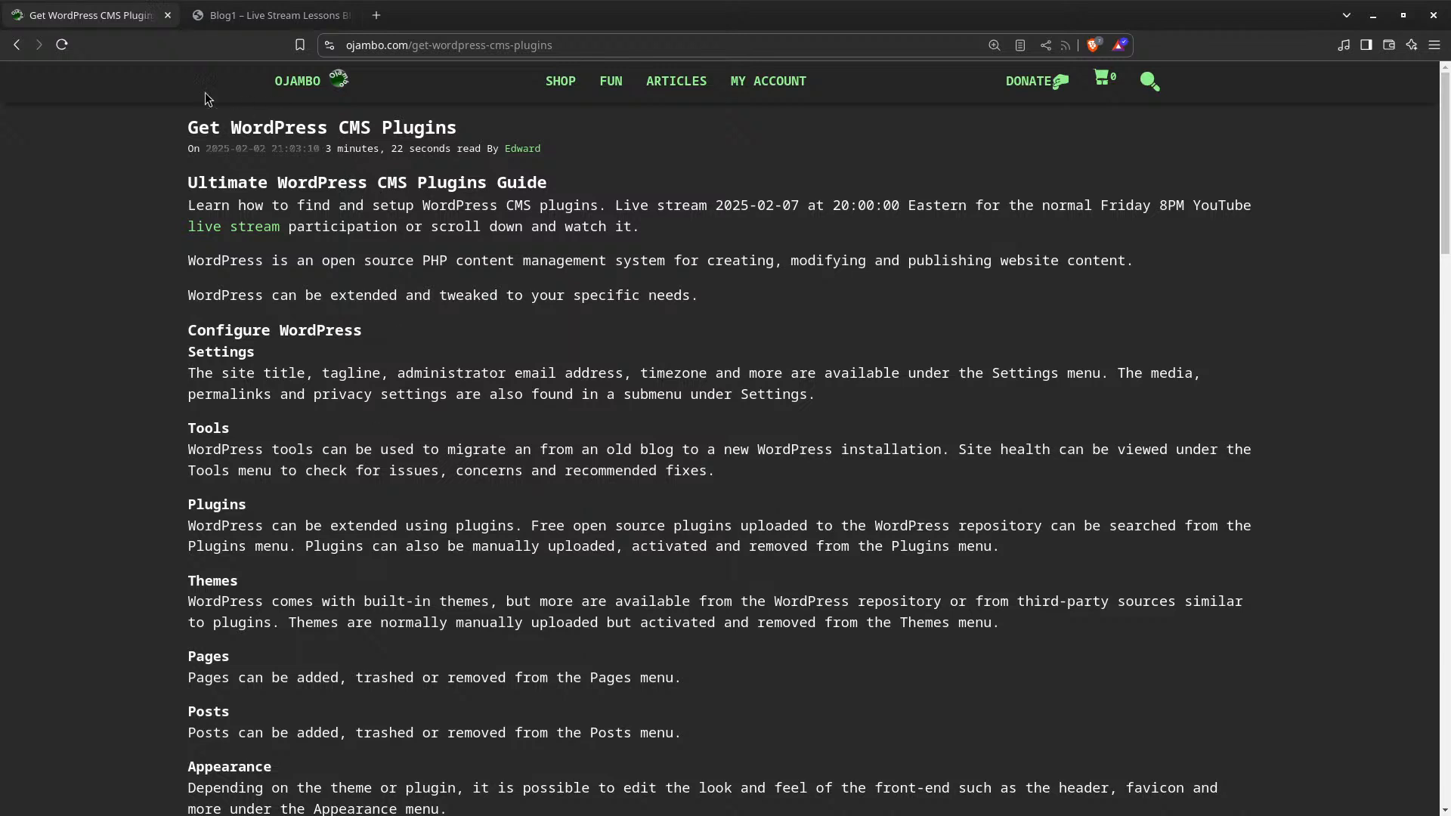
pyautogui.click(62, 45)
# Switch to the Blog1 – Live Stream Lessons tab and scroll its homepage down to the footer and back up
pyautogui.click(242, 19)
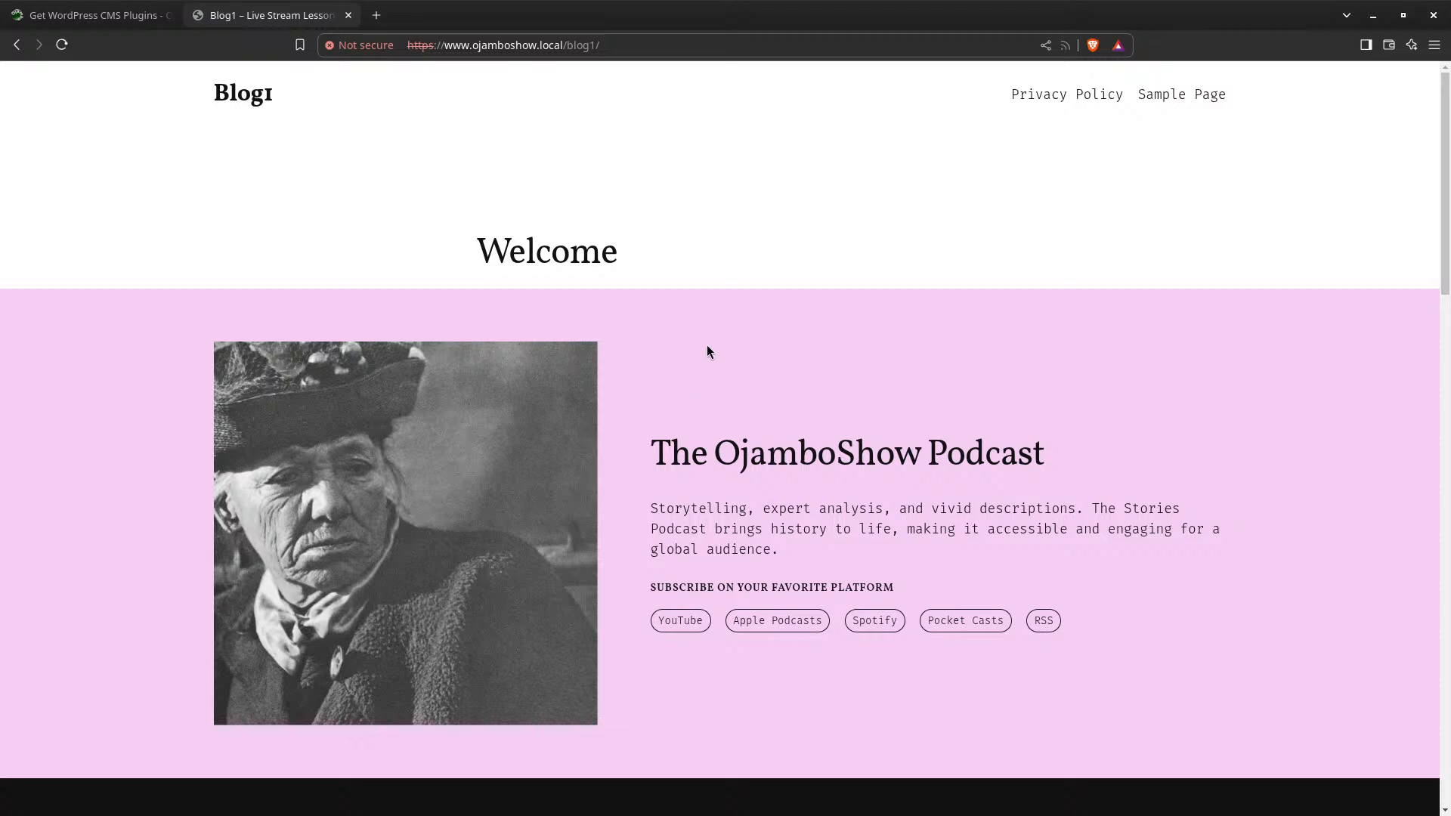
pyautogui.scroll(-2, 708, 352)
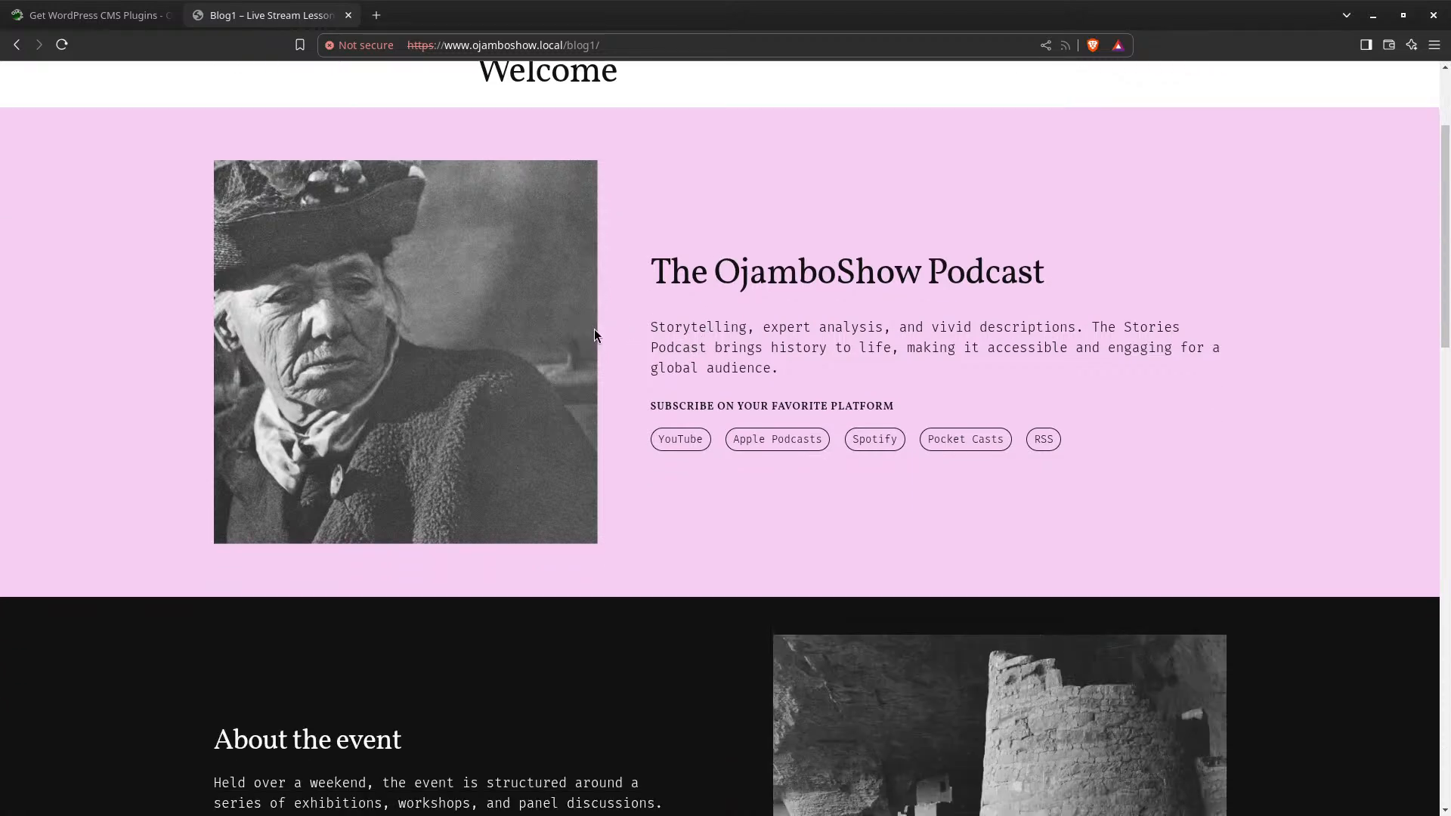
pyautogui.scroll(-4, 665, 424)
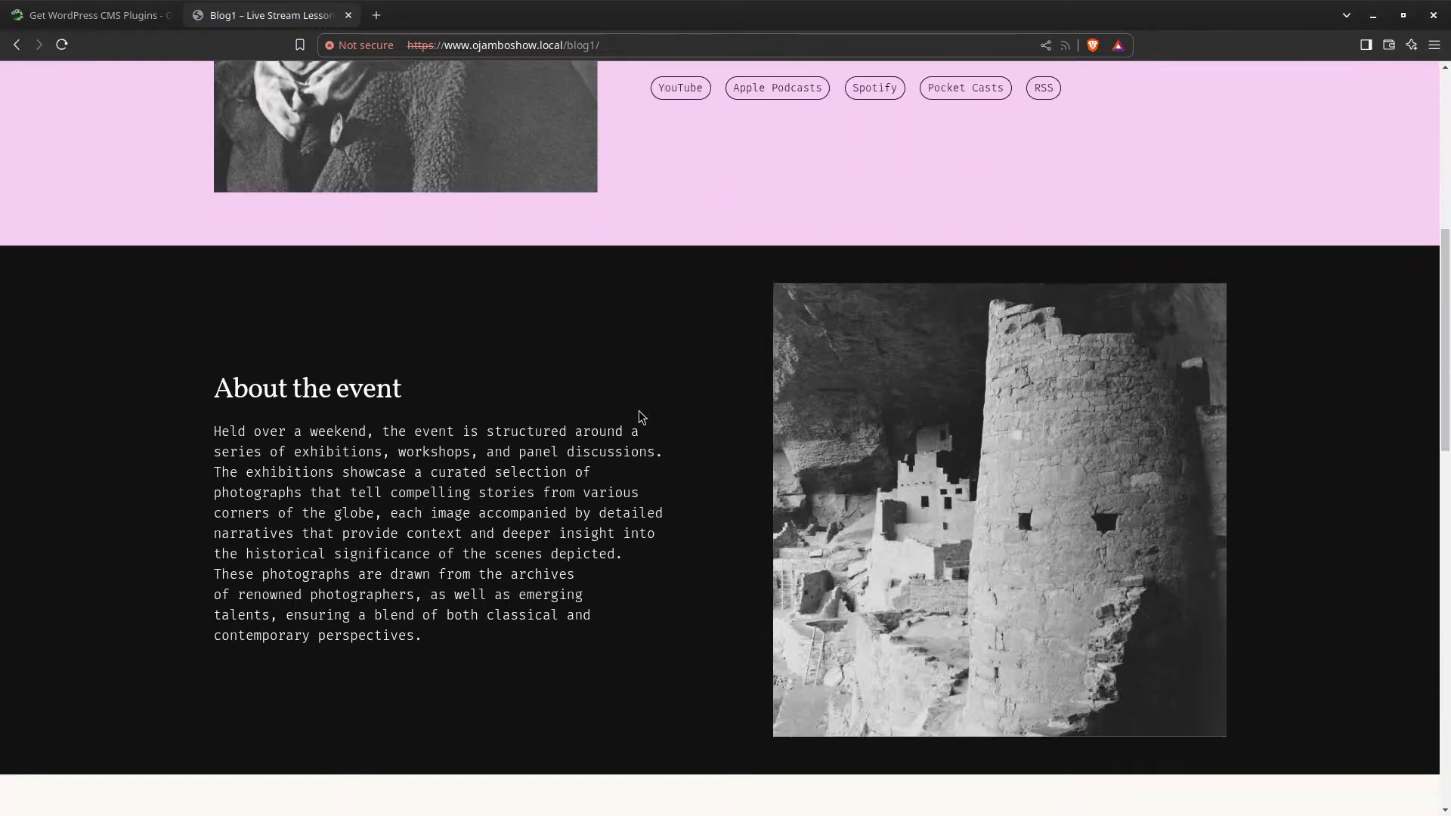
pyautogui.scroll(-2, 640, 416)
pyautogui.scroll(7, 635, 415)
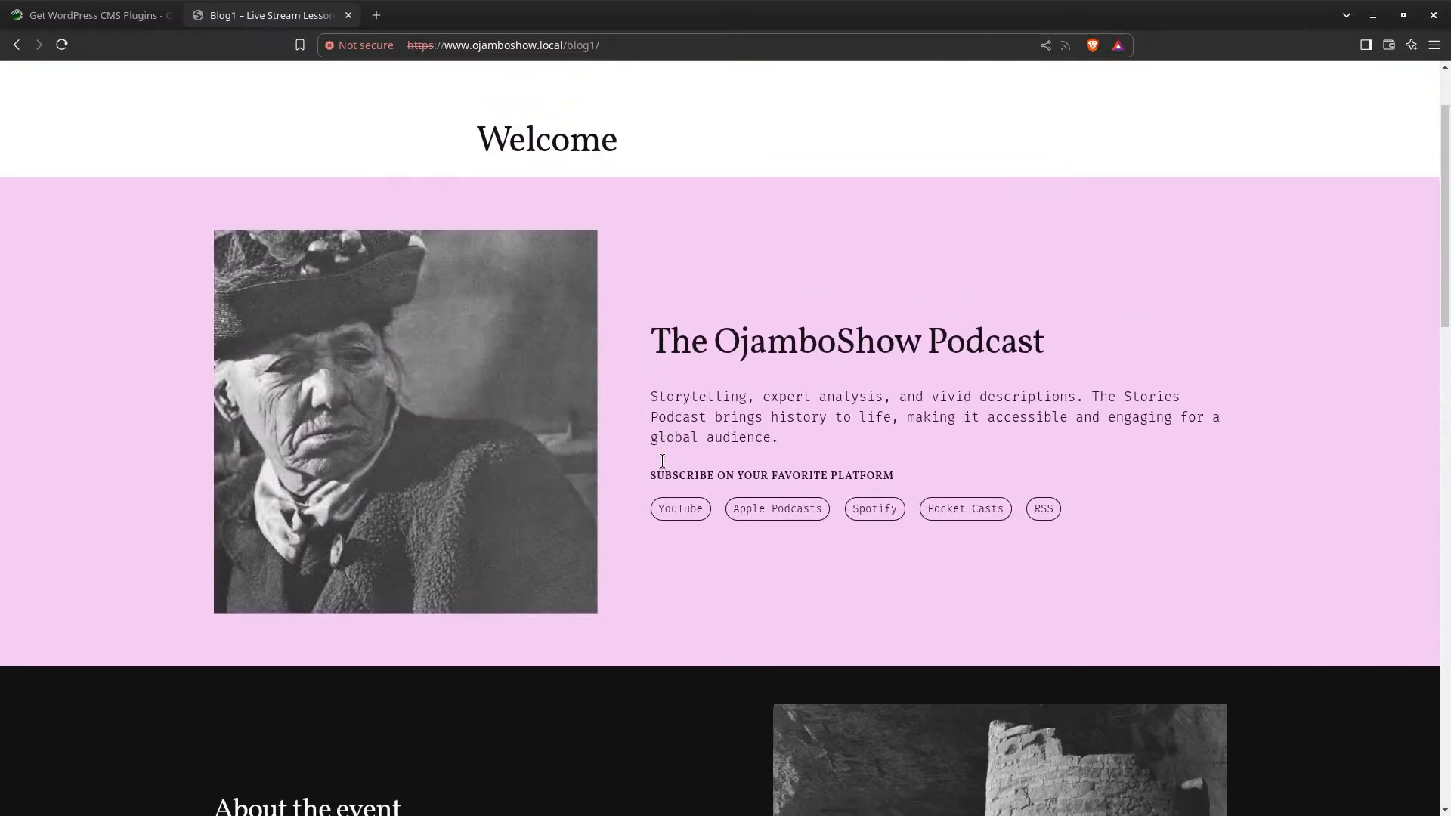
pyautogui.scroll(-11, 662, 461)
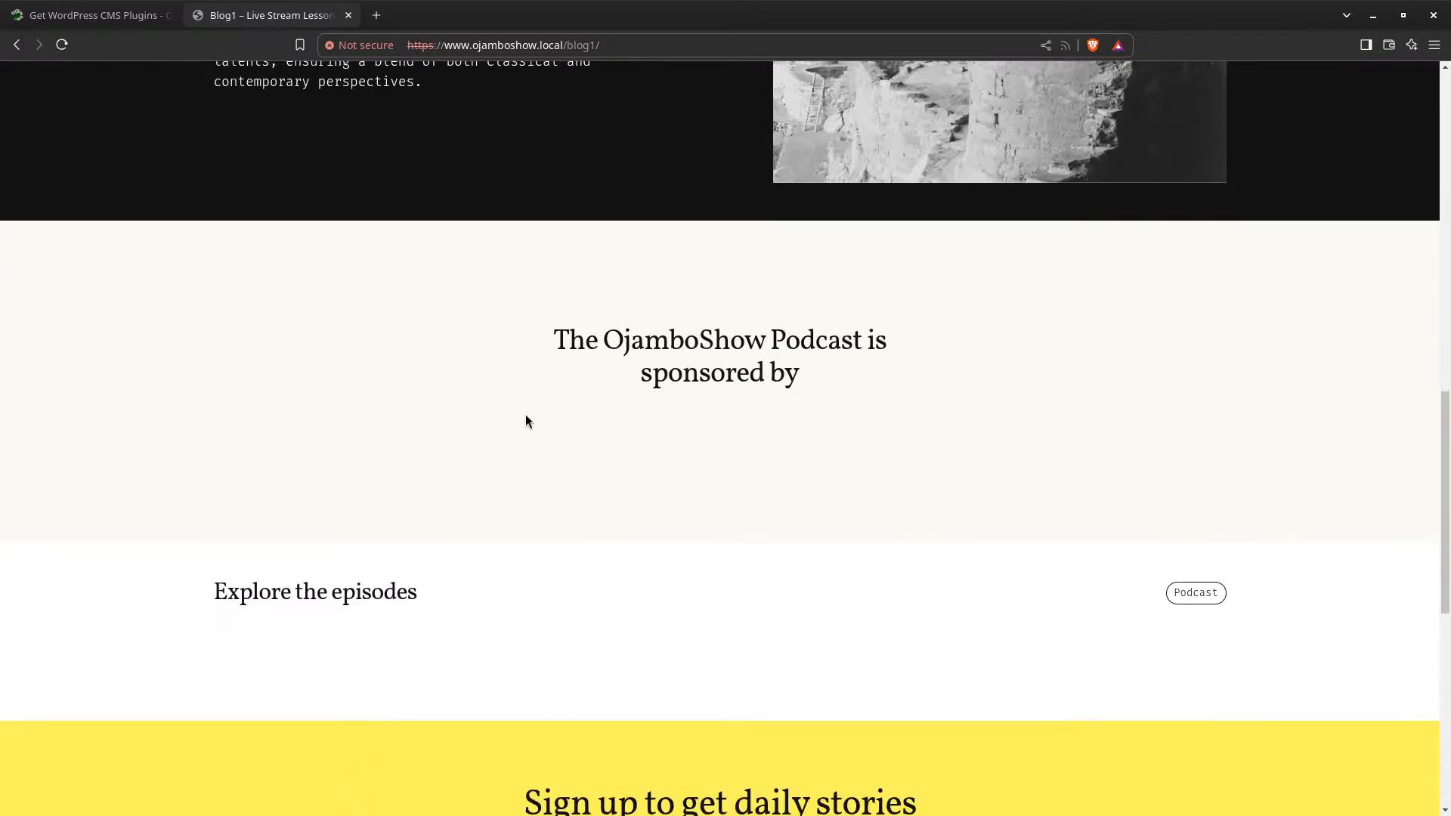
pyautogui.scroll(-7, 527, 421)
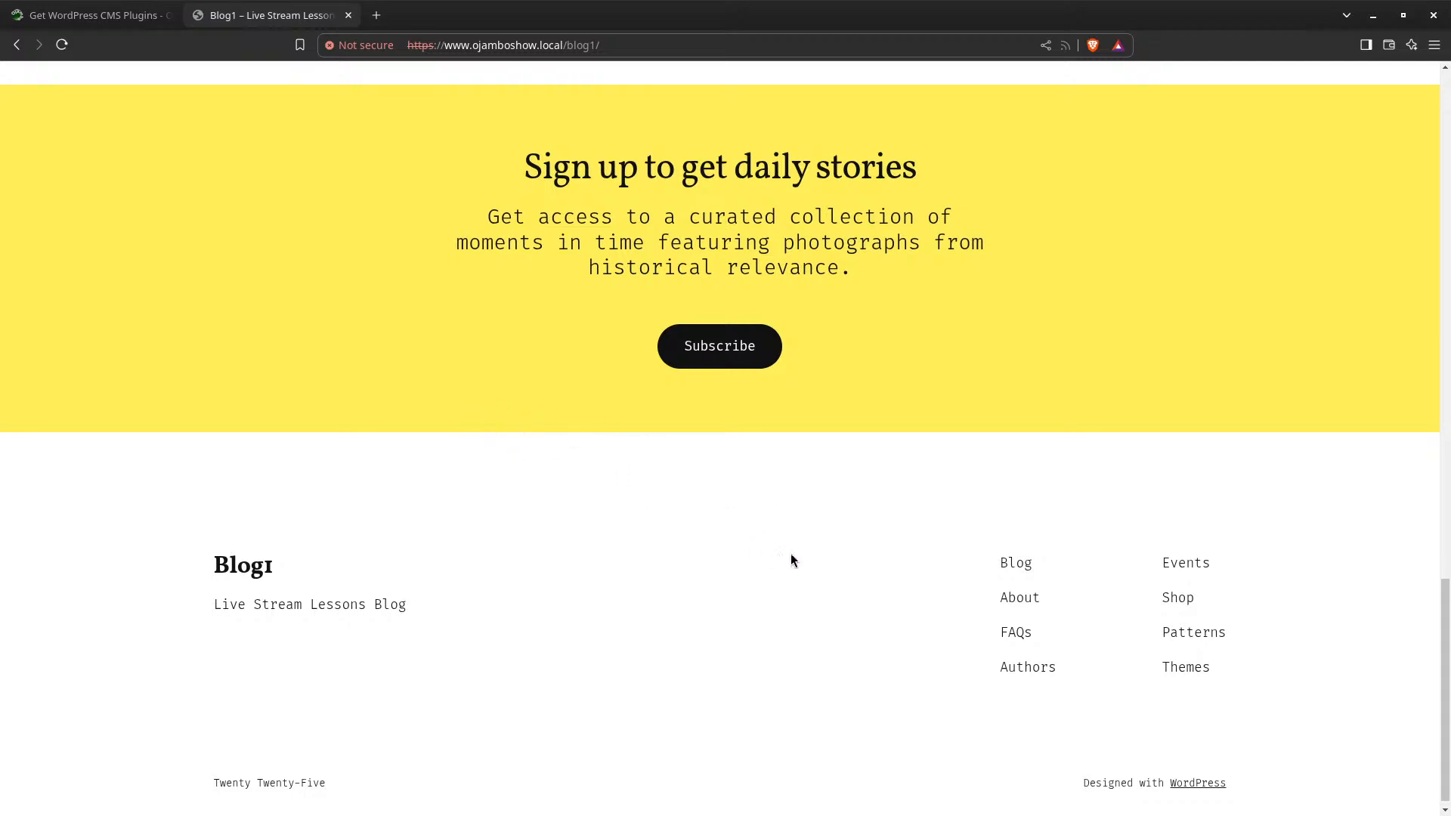
pyautogui.scroll(9, 541, 519)
pyautogui.scroll(-9, 540, 518)
pyautogui.scroll(3, 425, 734)
pyautogui.scroll(15, 425, 727)
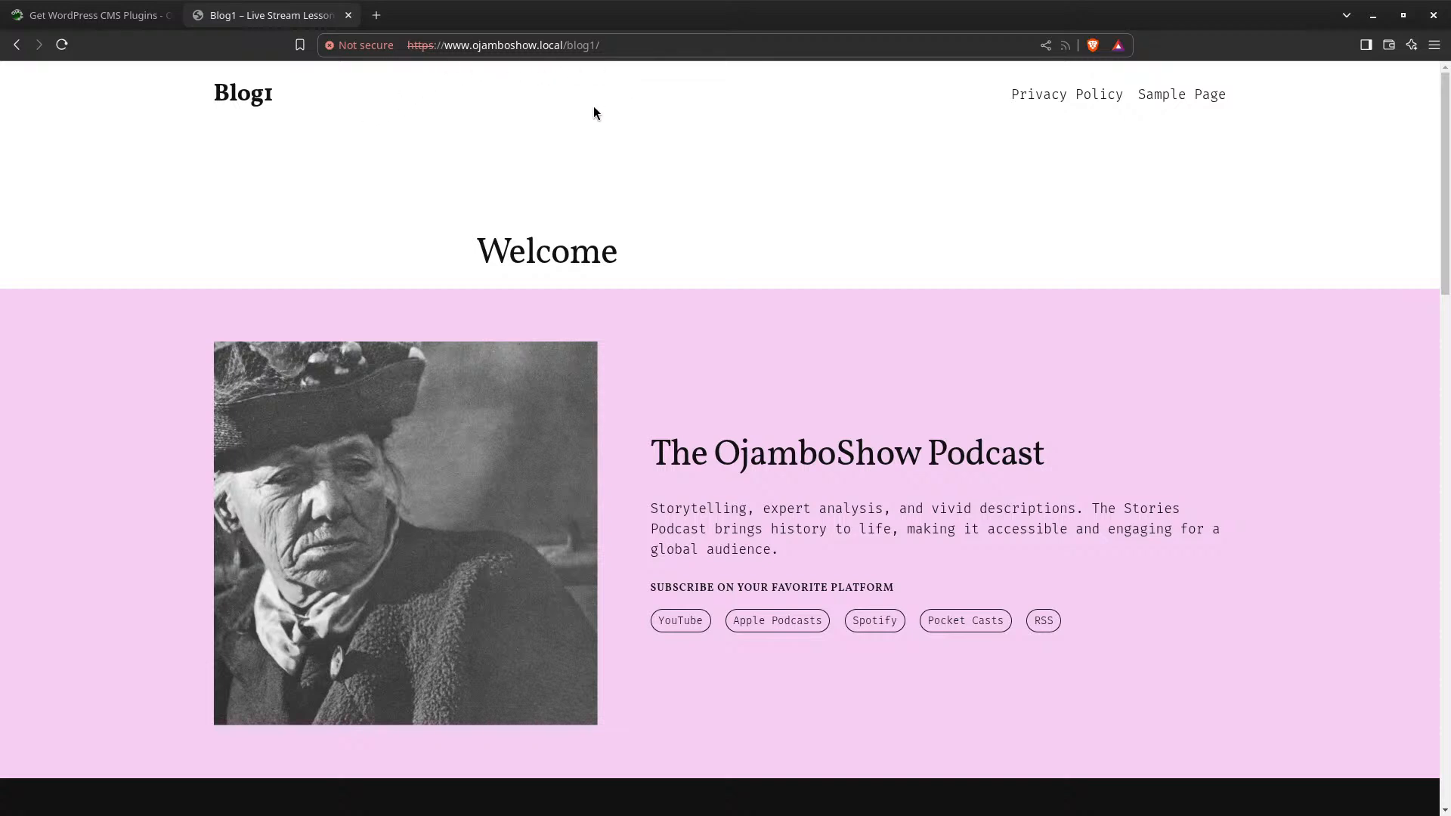
# Open the Blog1 wp-admin address in a new tab, proceeding past the certificate warning
pyautogui.doubleClick(551, 47)
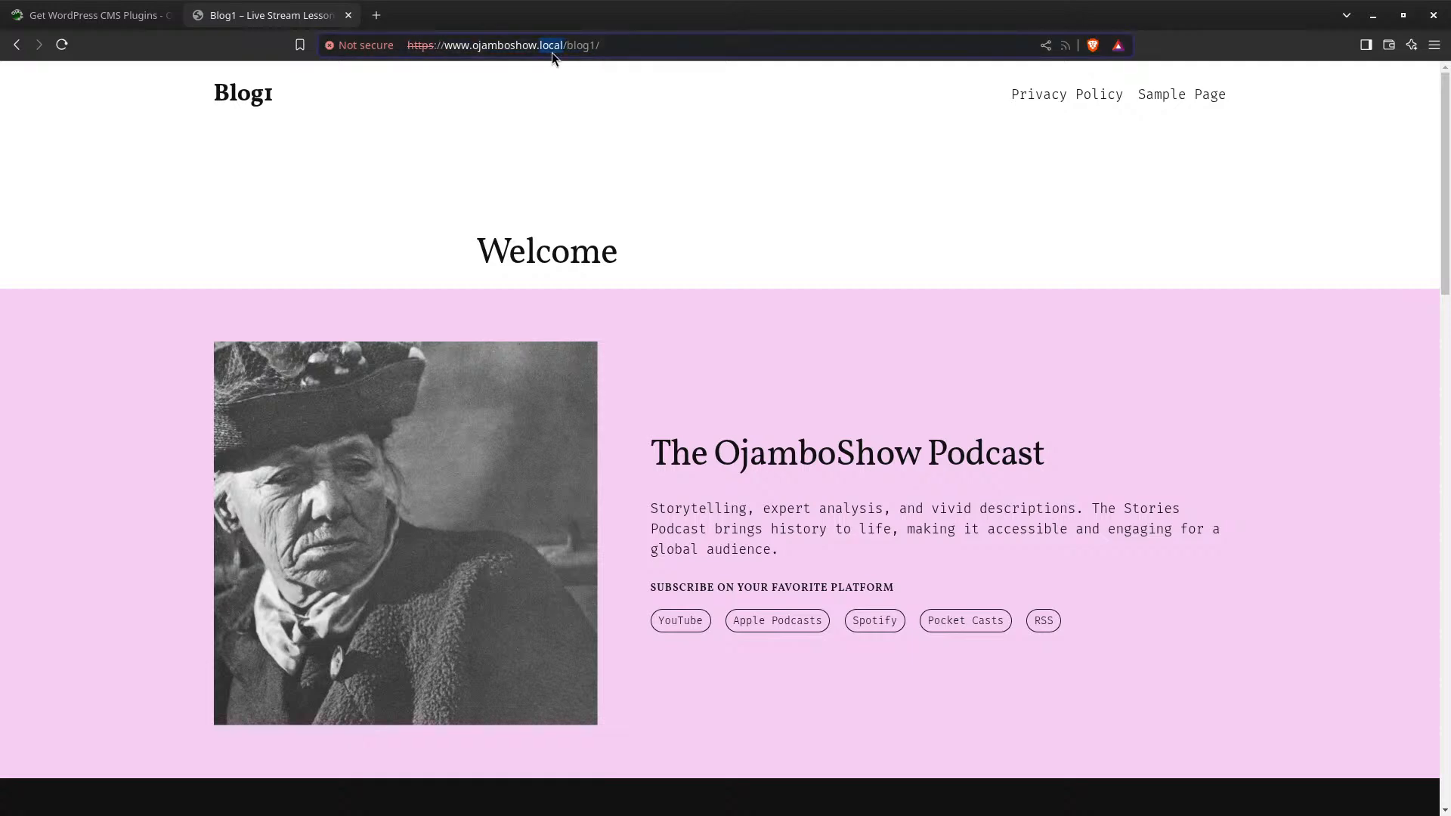
pyautogui.hotkey('ctrl', 'a')
pyautogui.hotkey('ctrl', 'c')
pyautogui.click(377, 15)
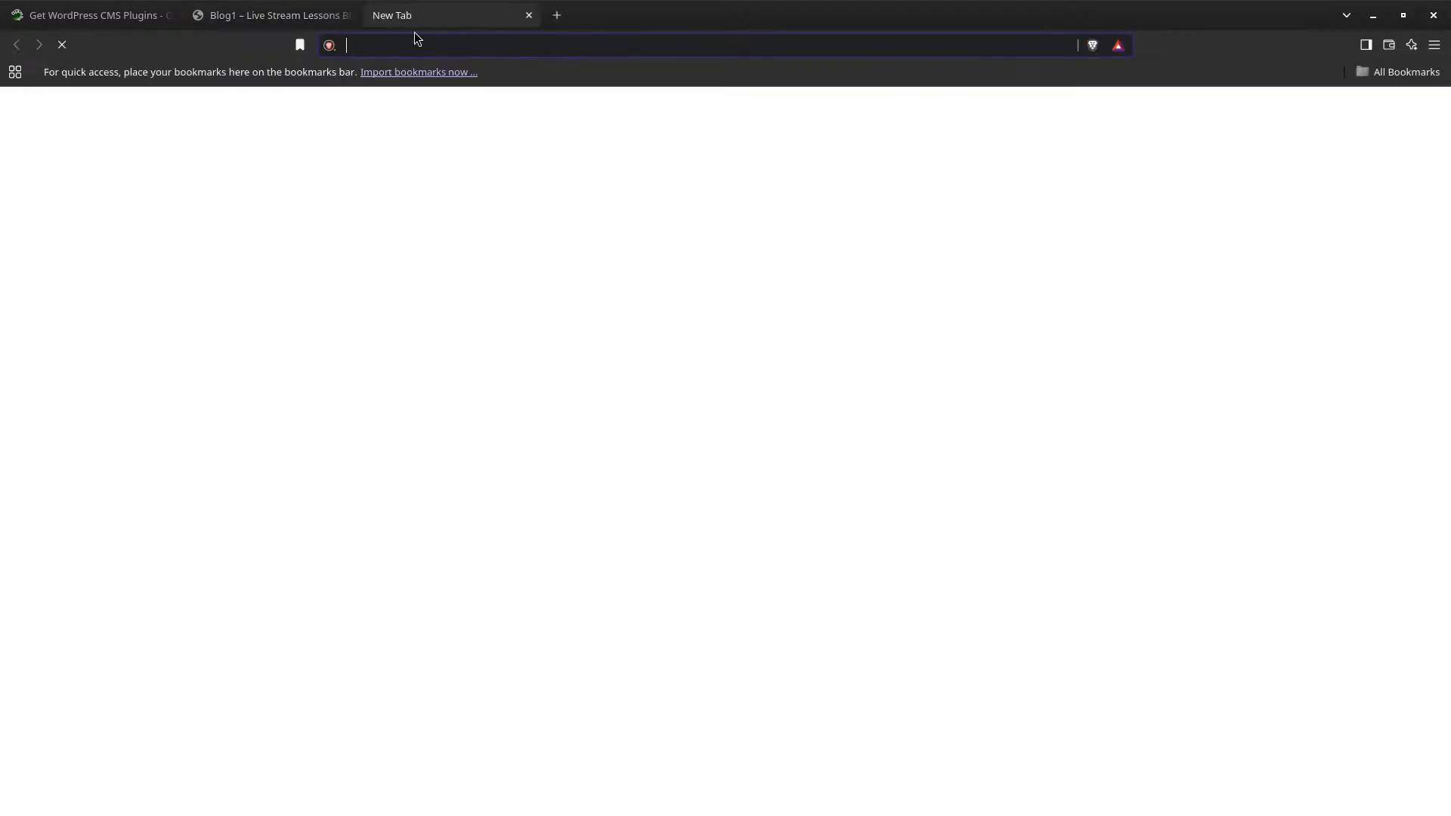
pyautogui.hotkey('ctrl', 'v')
pyautogui.write('wp-ad')
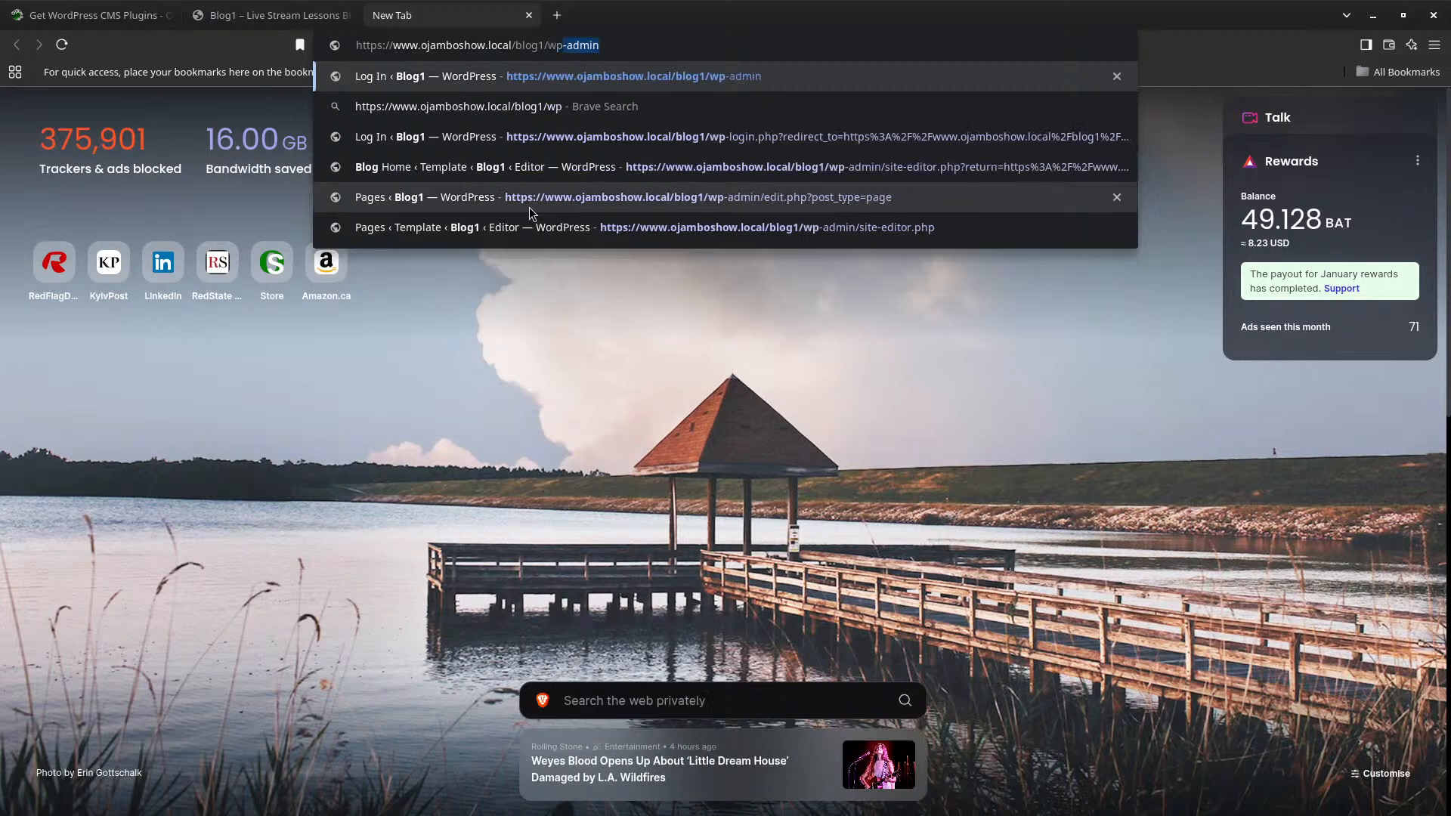
pyautogui.press('Return')
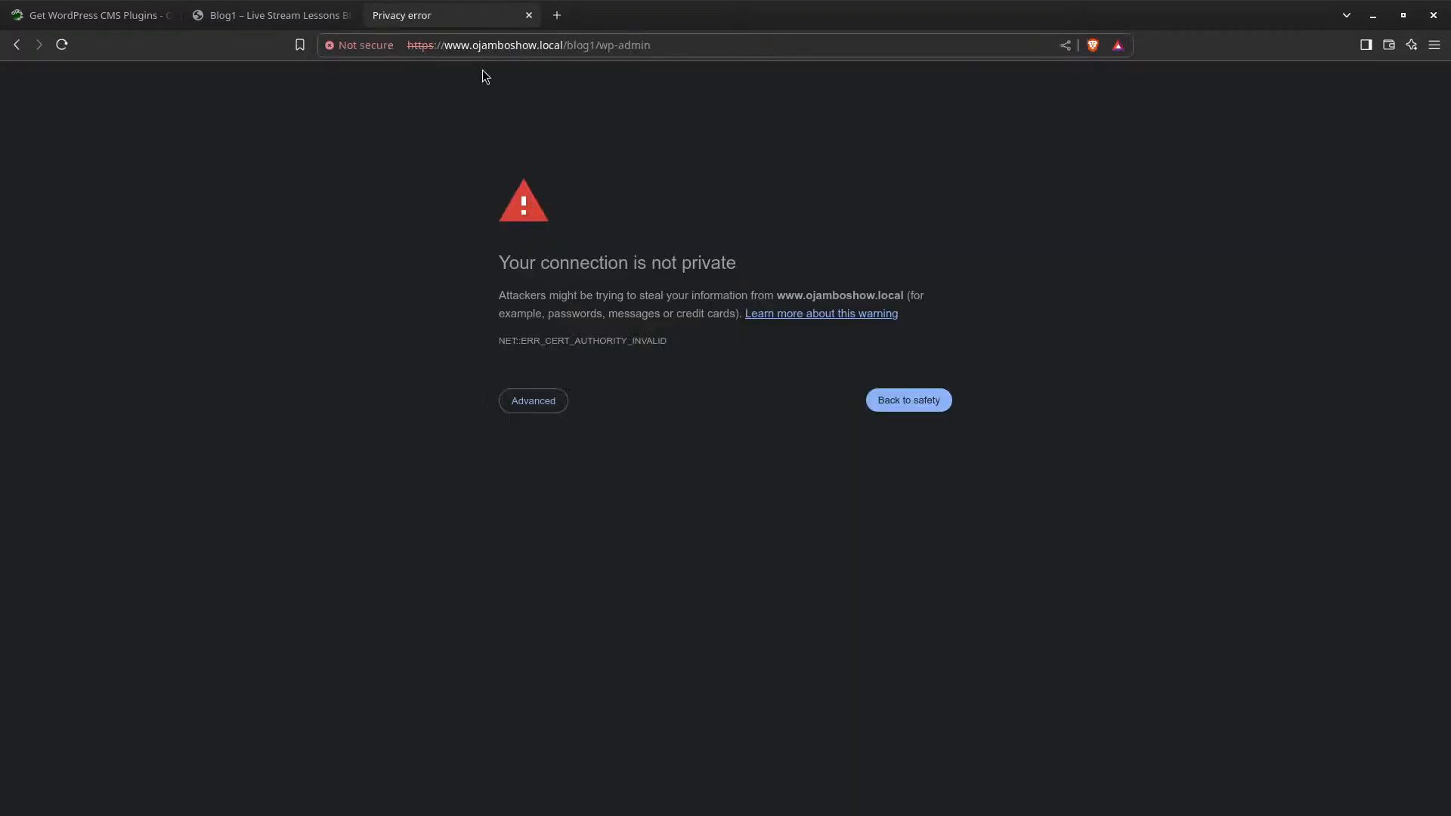
pyautogui.click(532, 409)
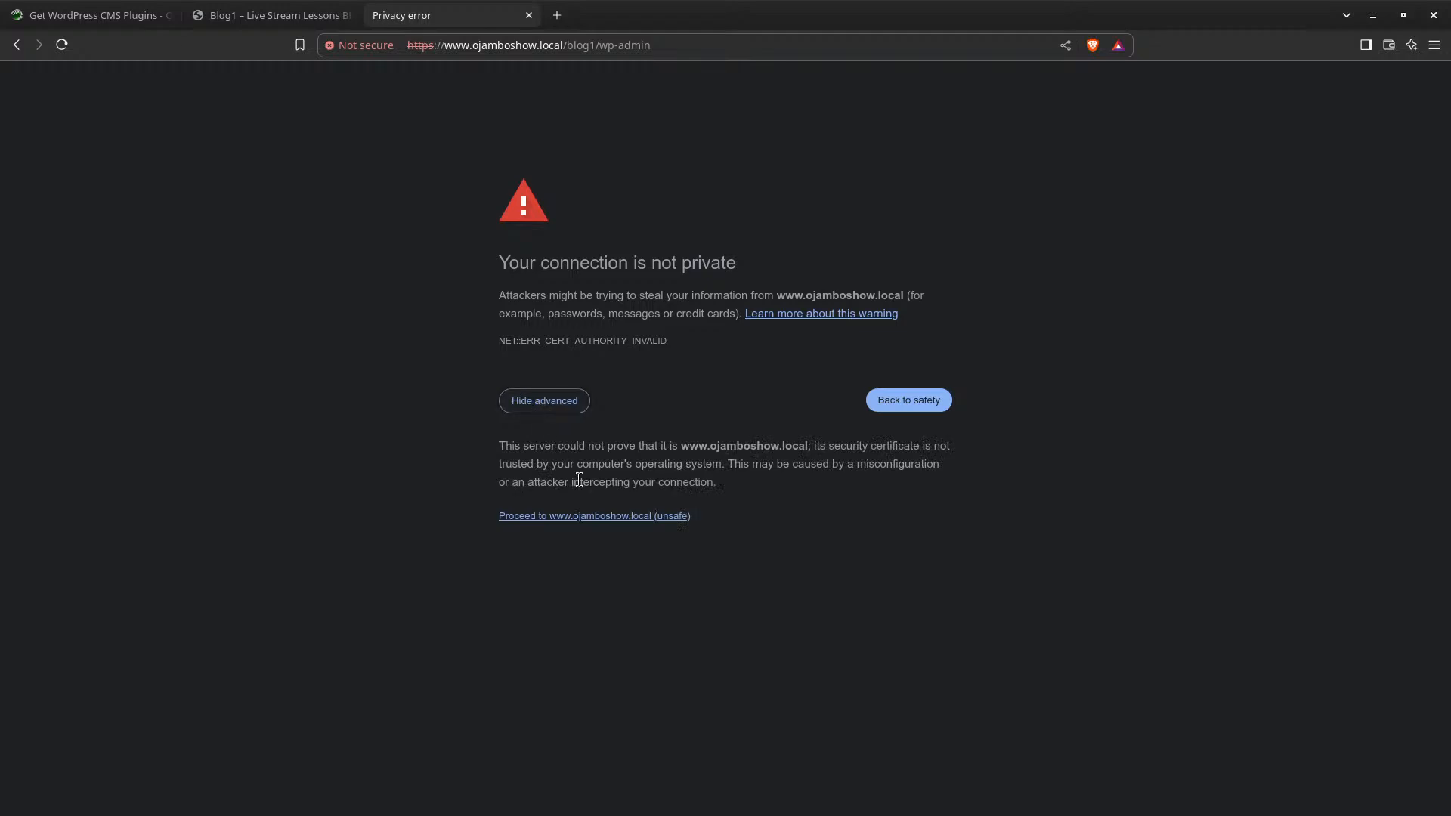
pyautogui.click(600, 516)
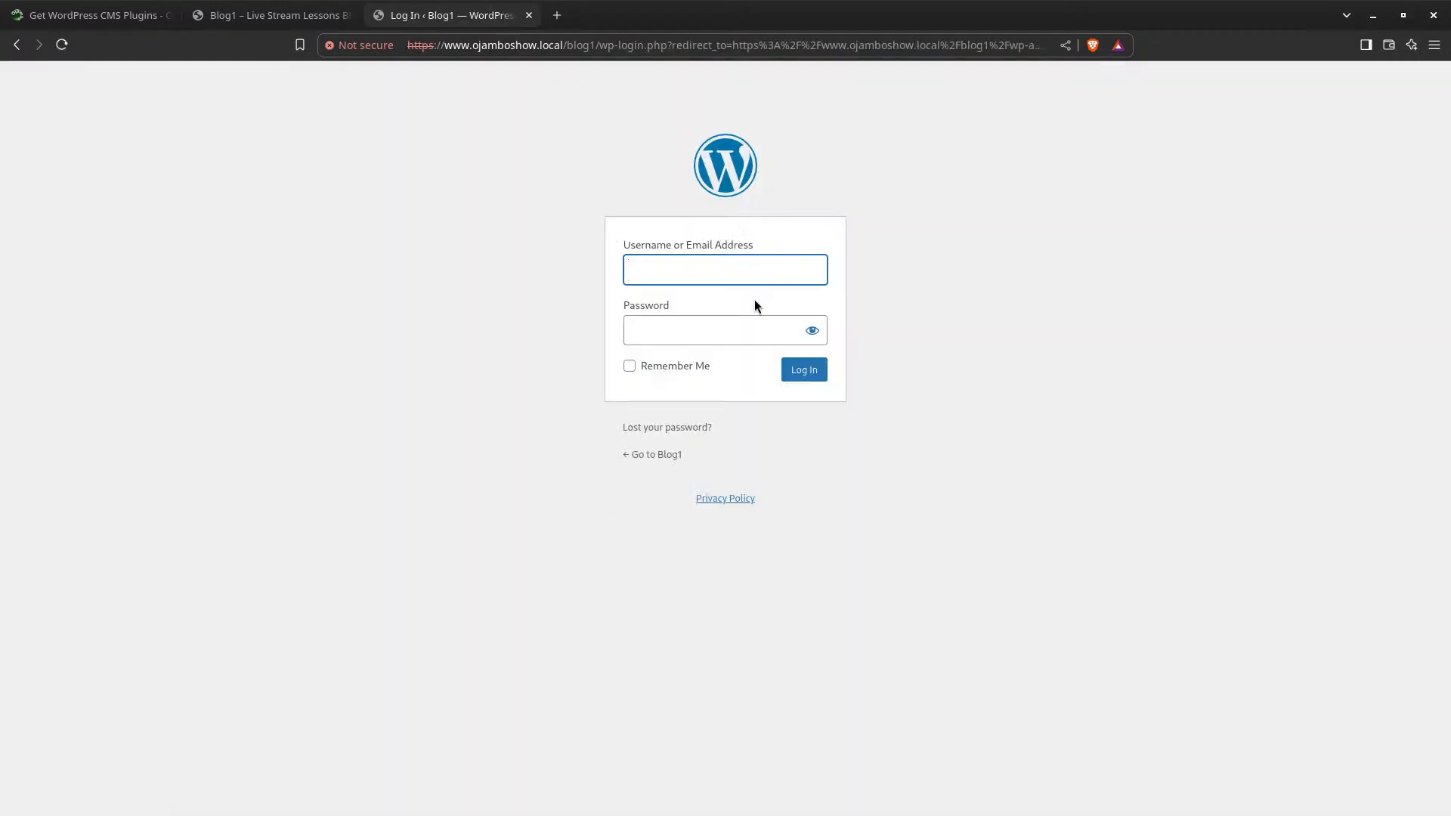
# Sign in with the administrator username and account password to reach the Dashboard
pyautogui.write('blog1')
pyautogui.click(685, 340)
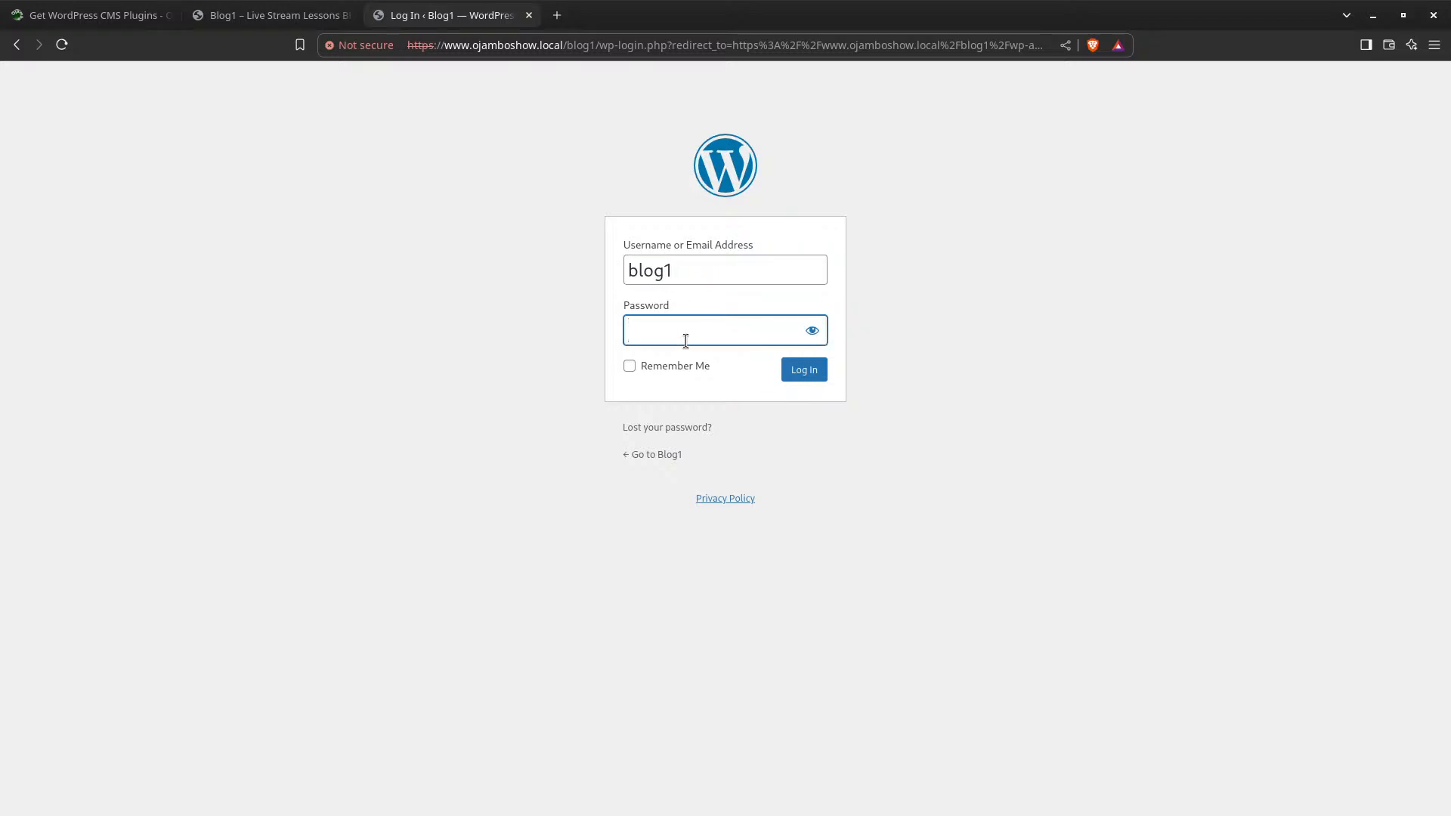
pyautogui.write('*****')
pyautogui.click(798, 374)
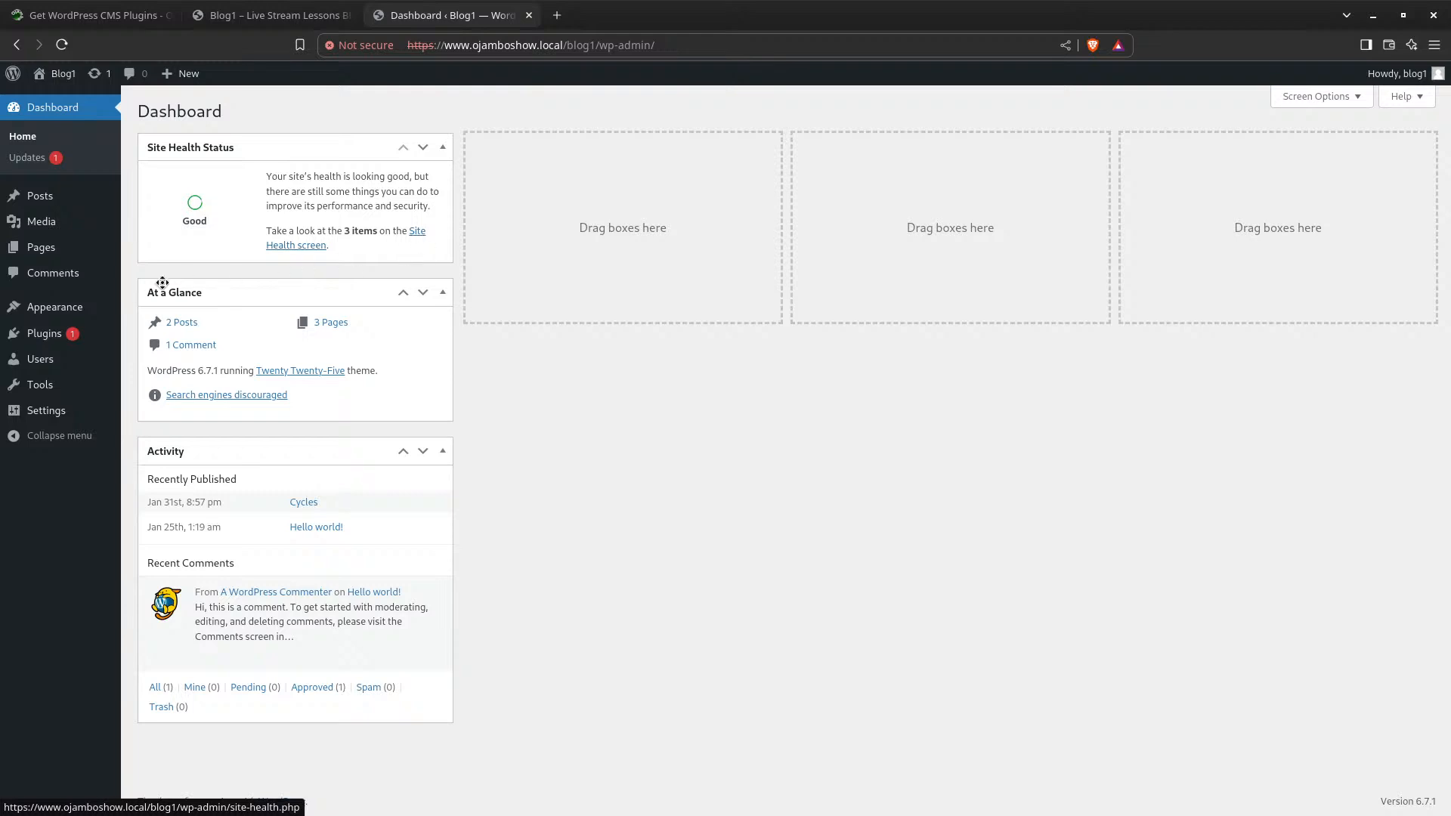
pyautogui.moveTo(40, 385)
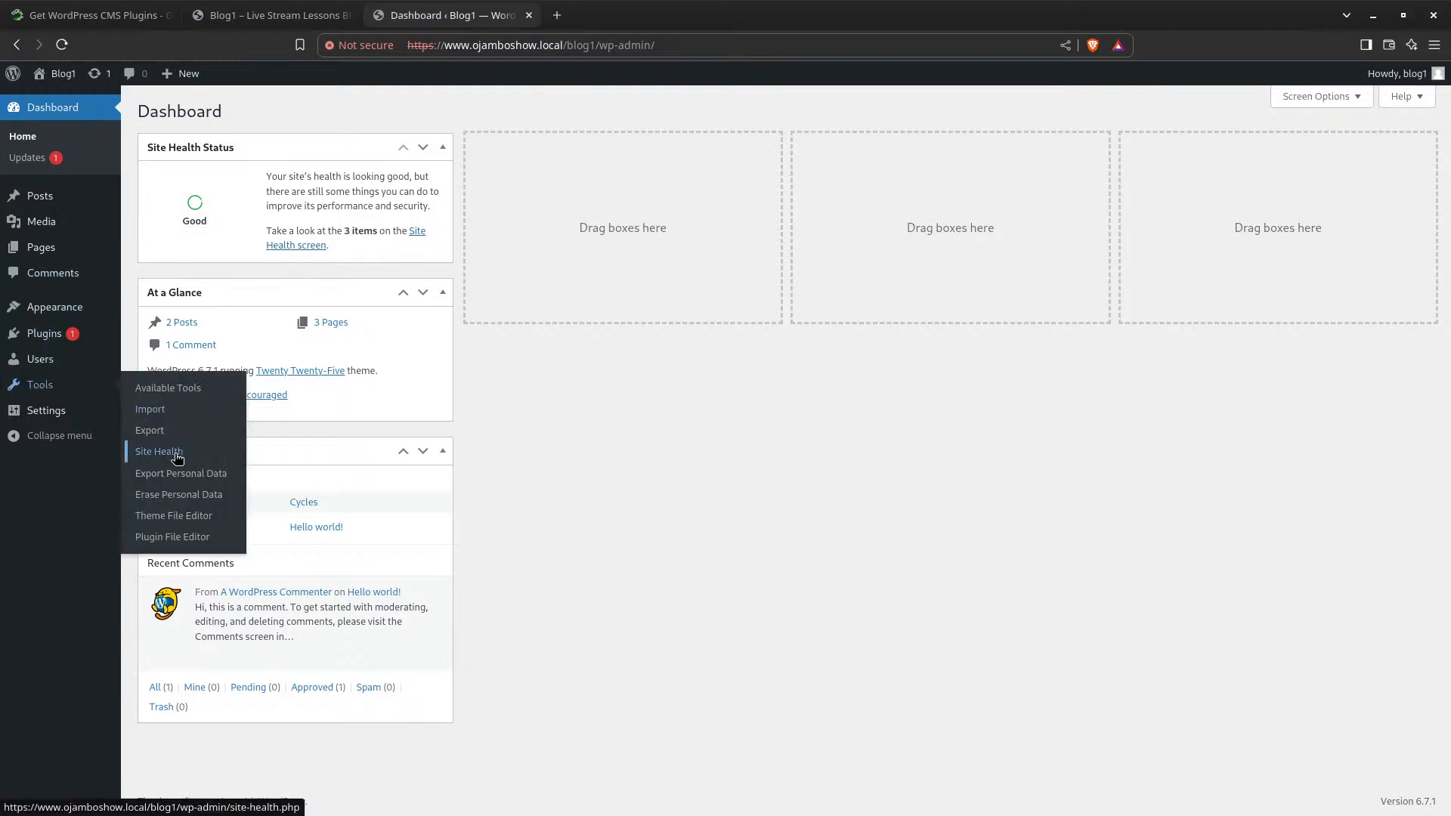
# Open the Site Health status page from the Dashboard, showing Good with 2 recommendations
pyautogui.click(417, 232)
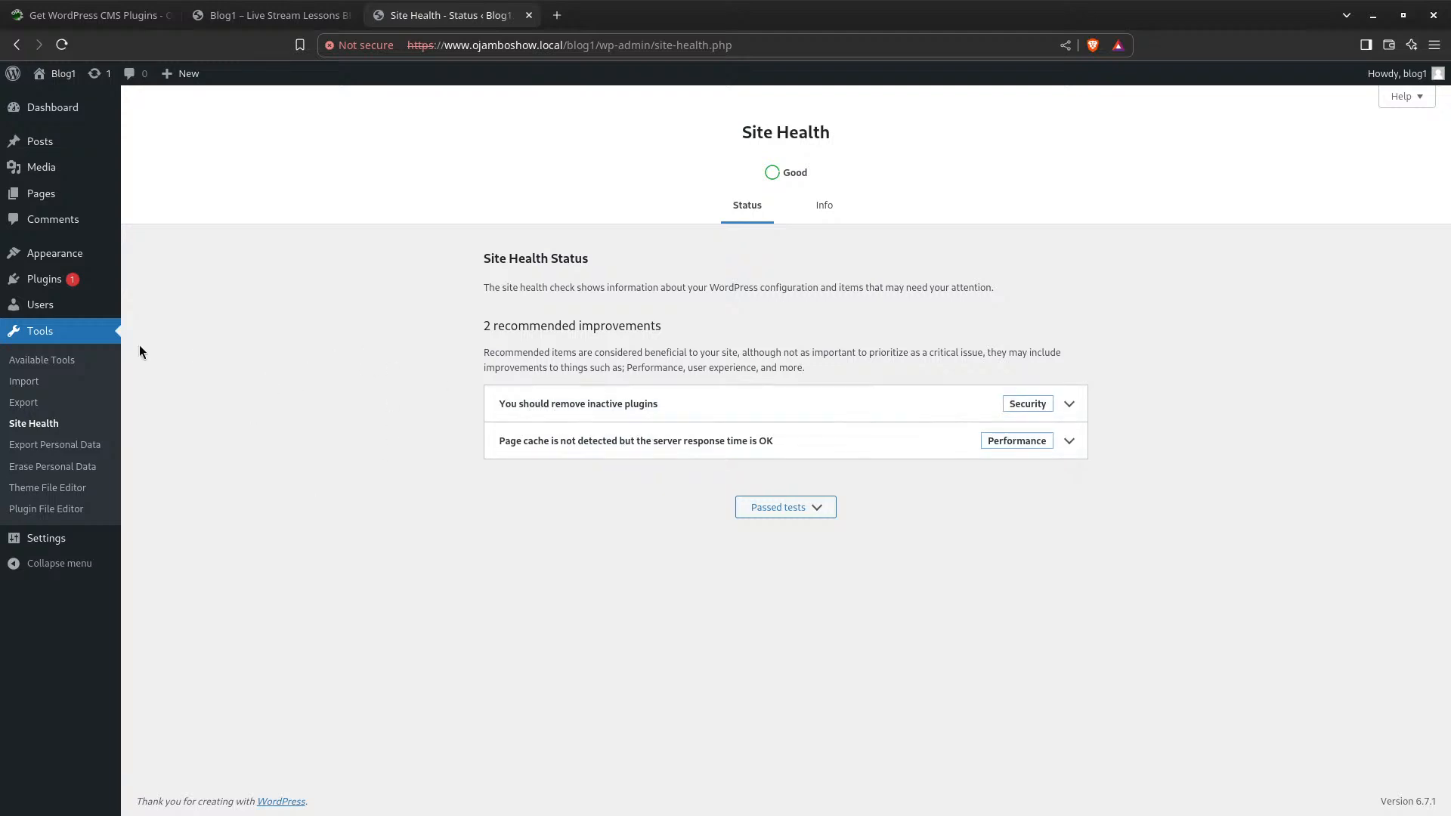
pyautogui.moveTo(71, 290)
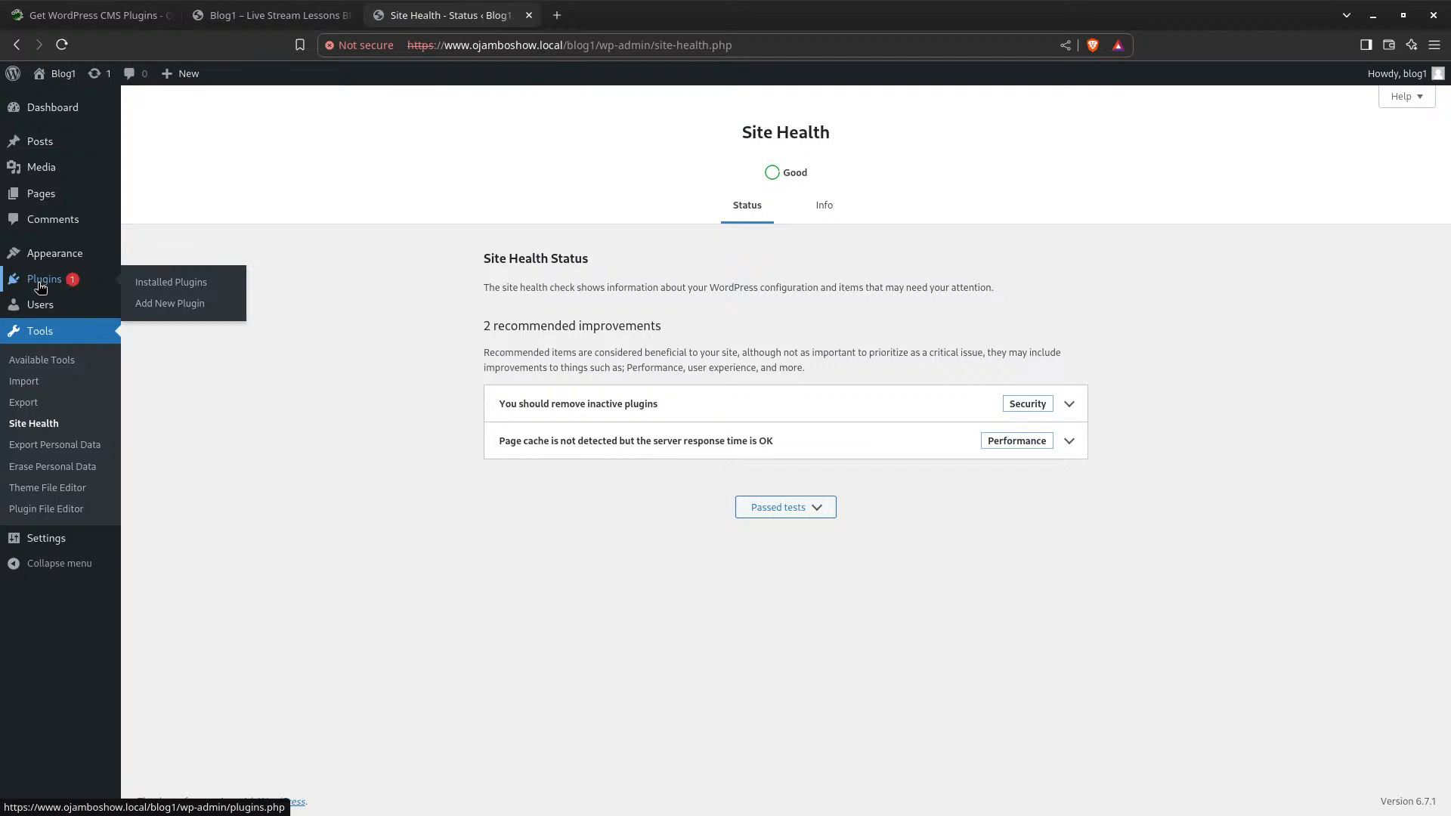
# In Installed Plugins, update Akismet Anti-spam to version 5.3.6
pyautogui.click(37, 283)
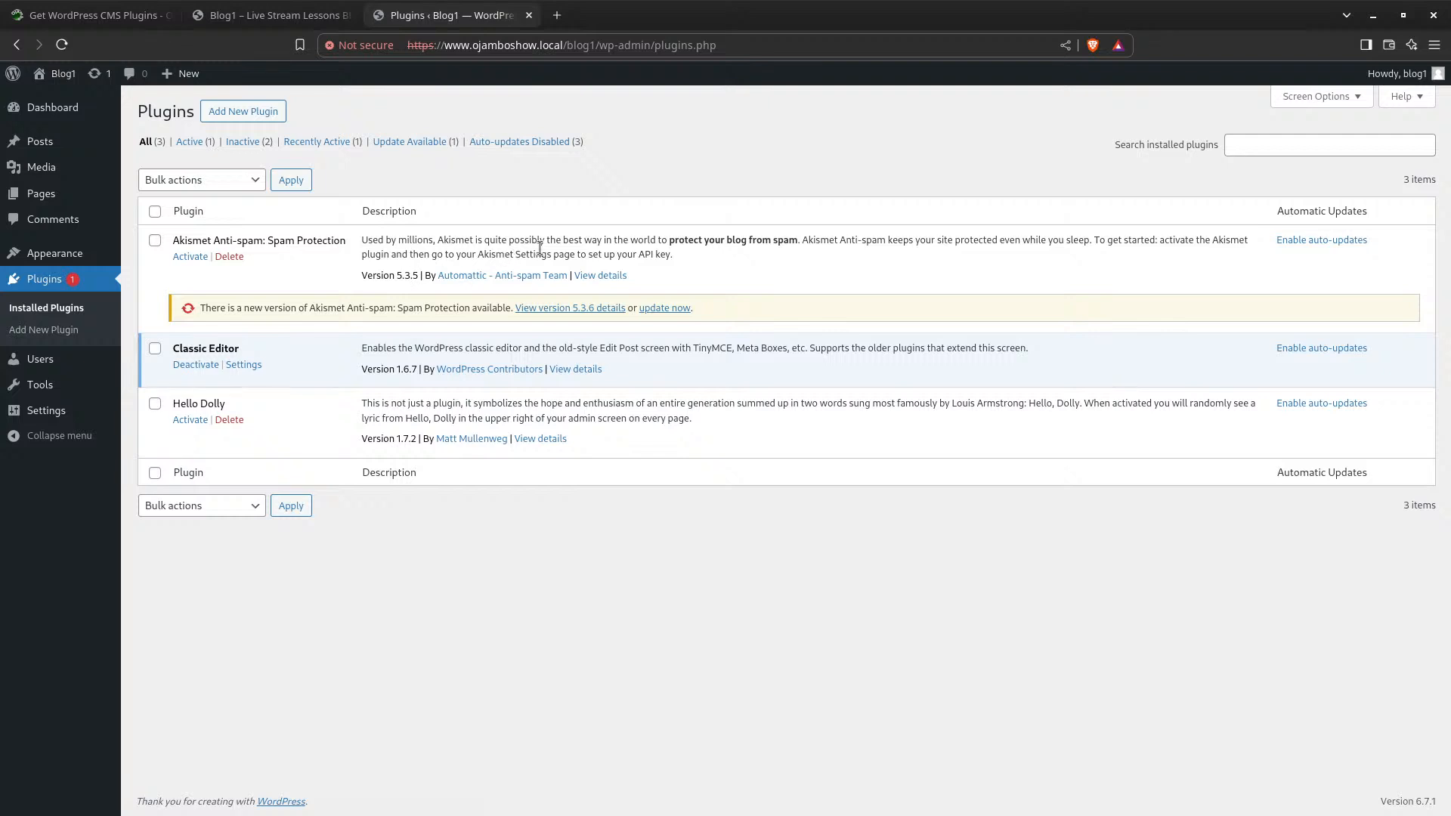
pyautogui.click(672, 309)
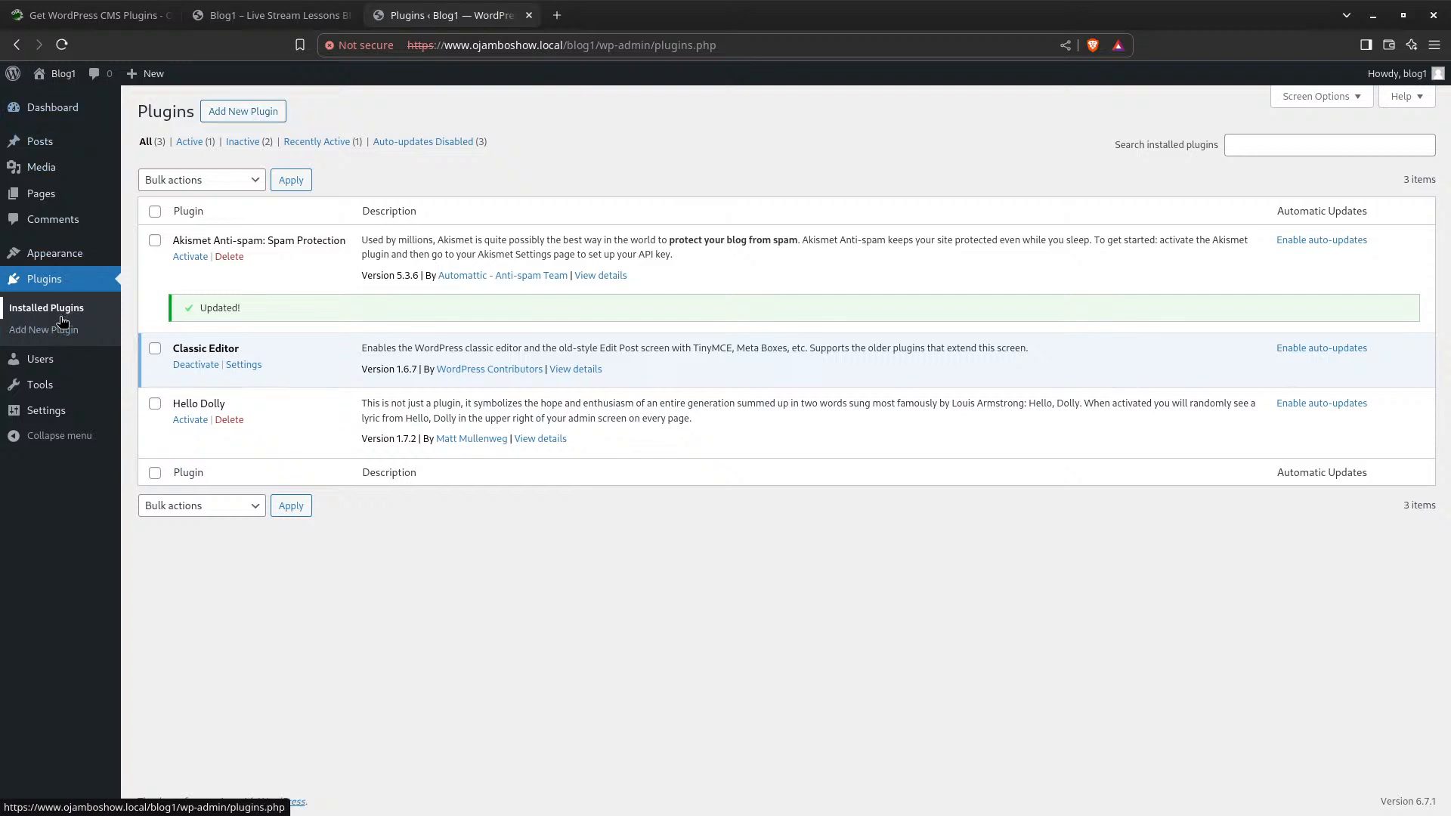
pyautogui.click(249, 114)
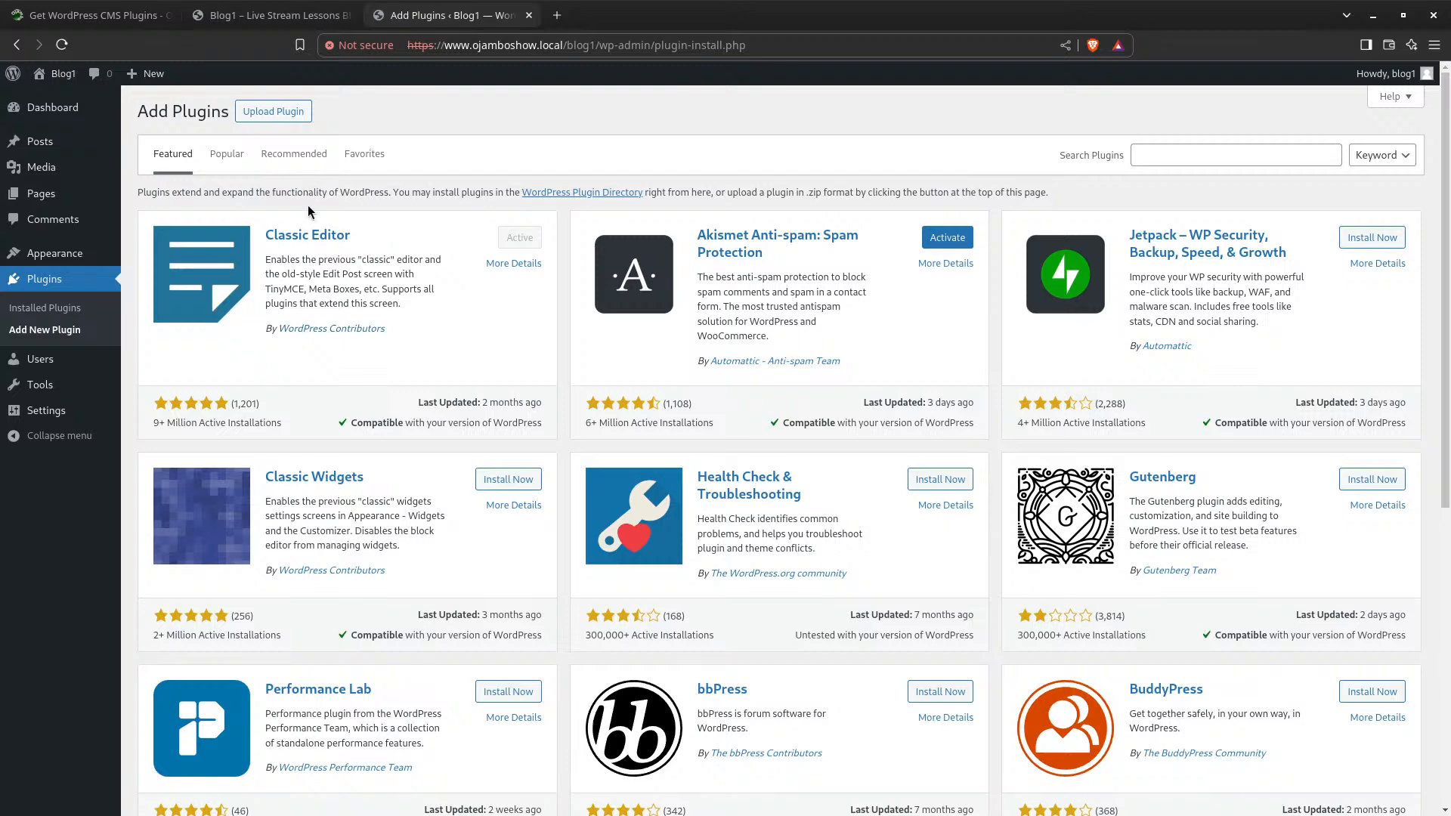
pyautogui.click(219, 158)
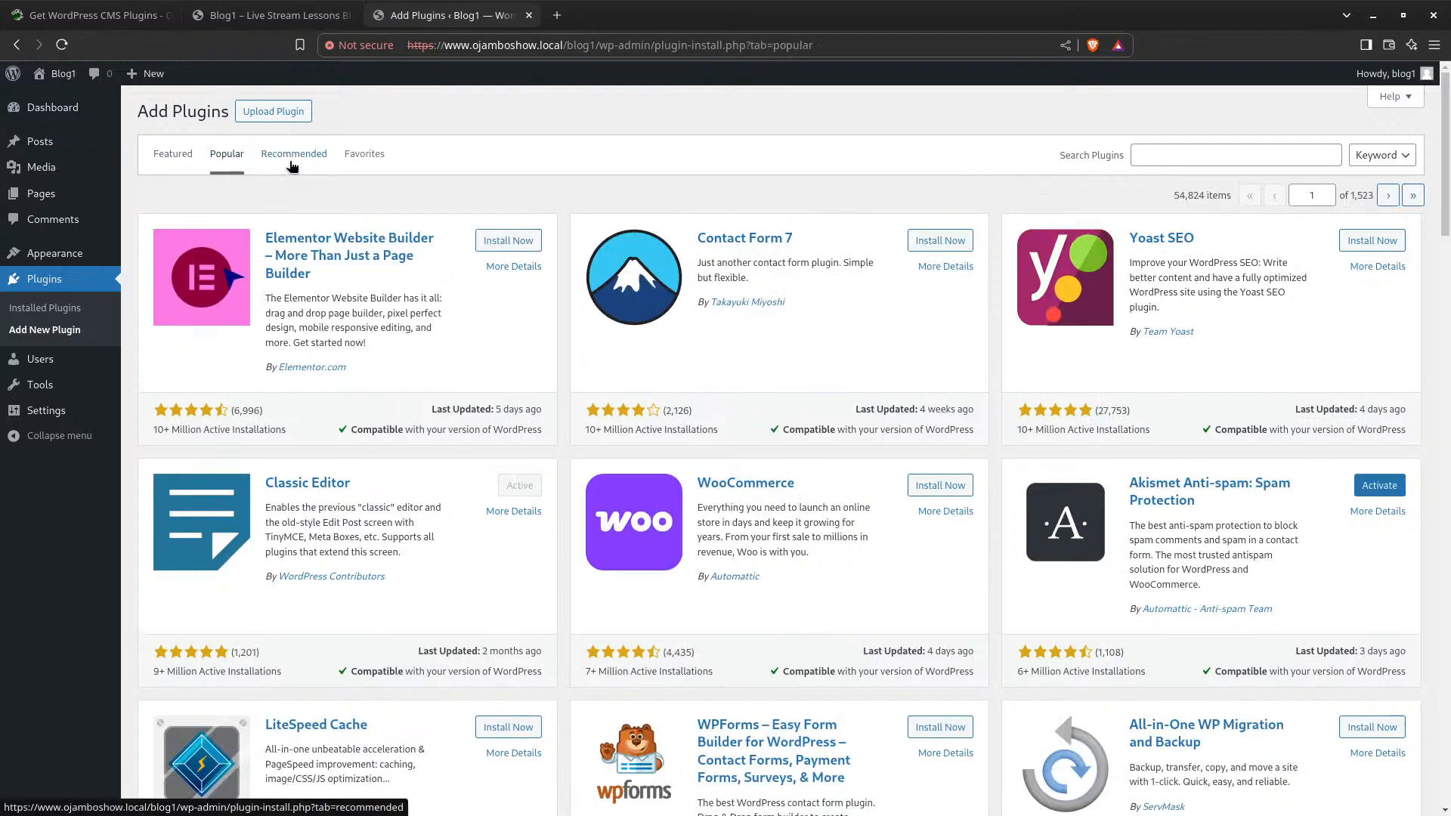
pyautogui.click(290, 160)
pyautogui.click(381, 157)
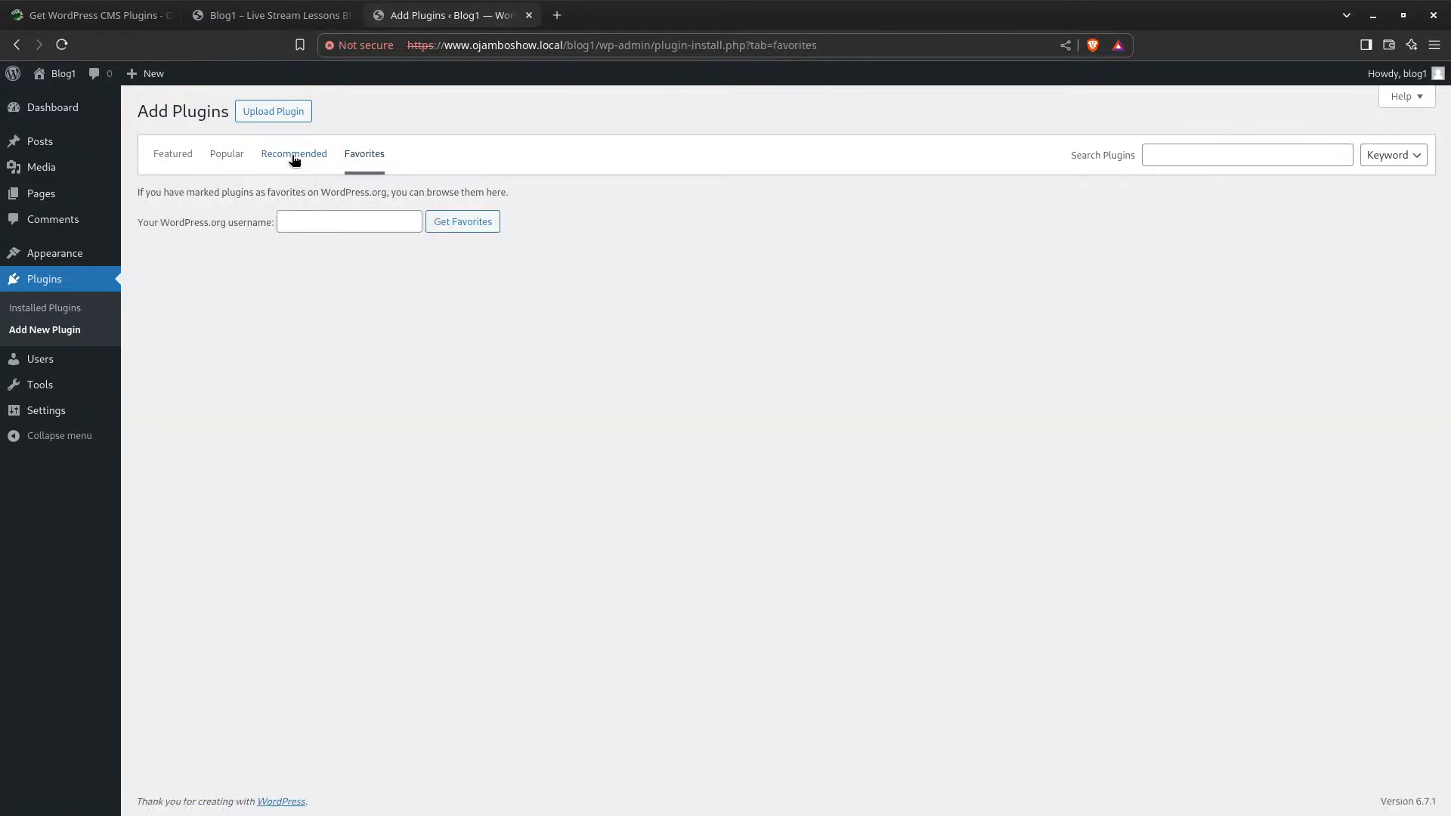
pyautogui.click(175, 160)
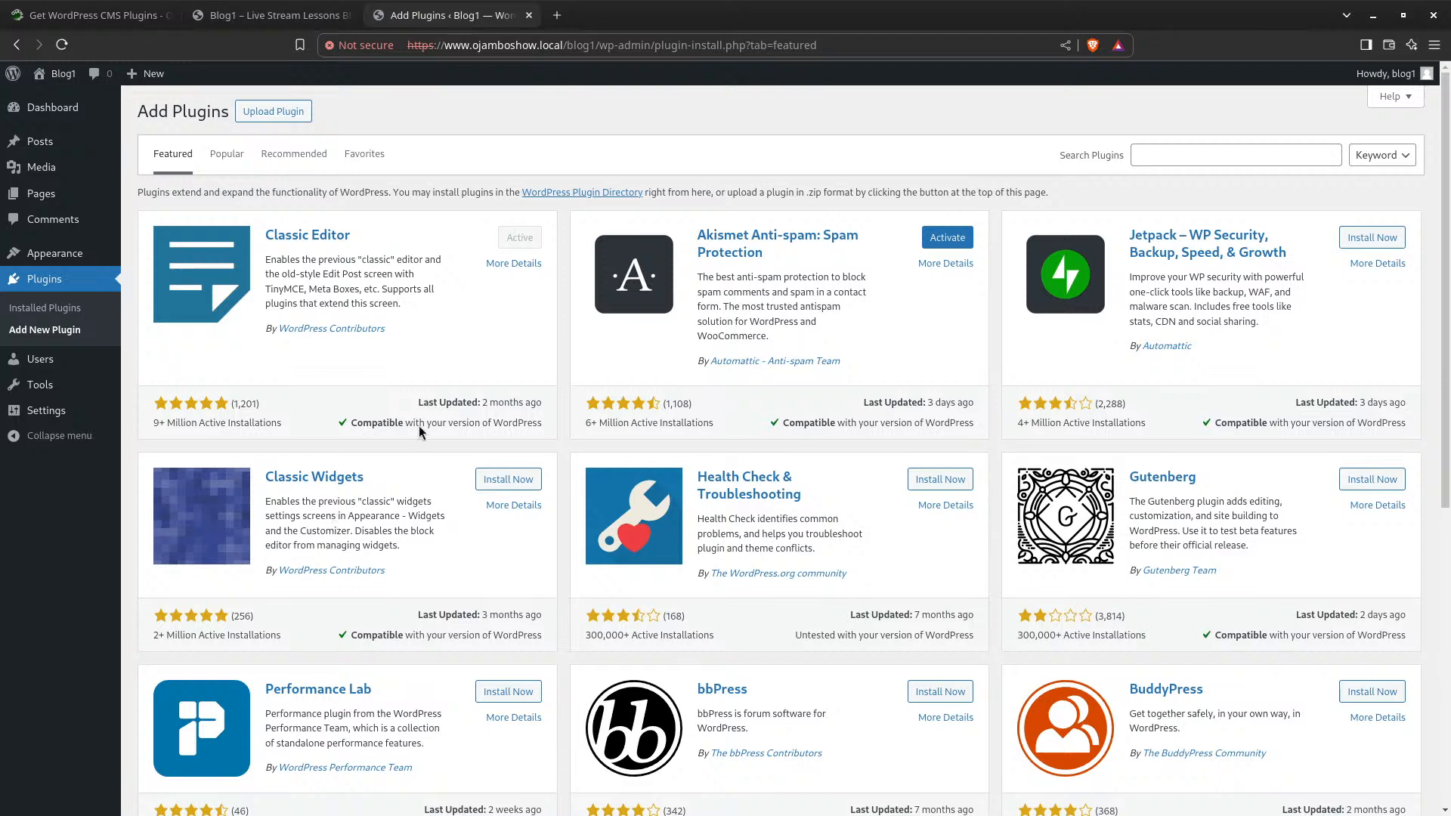
# Install the Classic Widgets plugin from its card so it becomes active
pyautogui.click(508, 480)
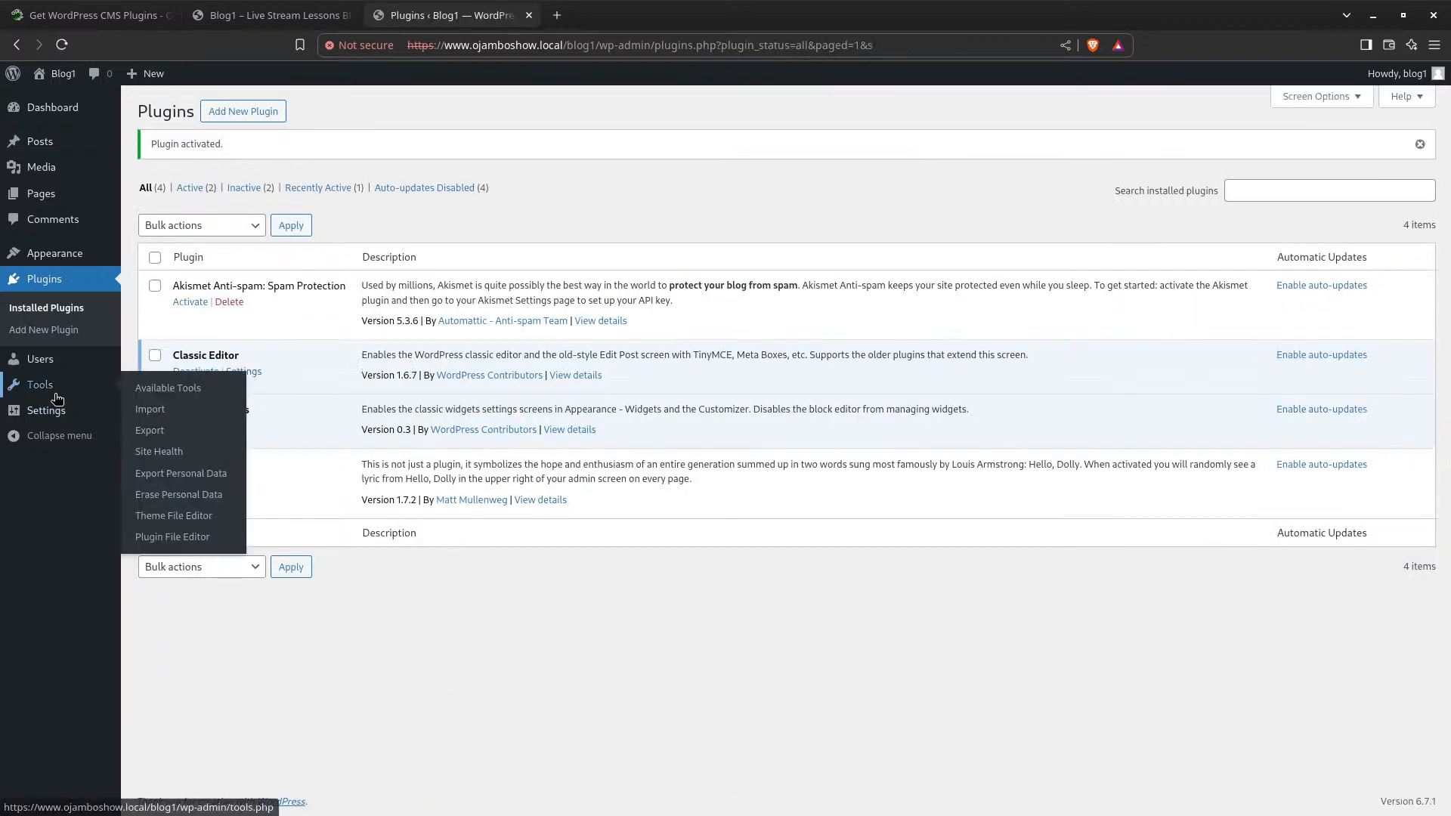
pyautogui.moveTo(82, 254)
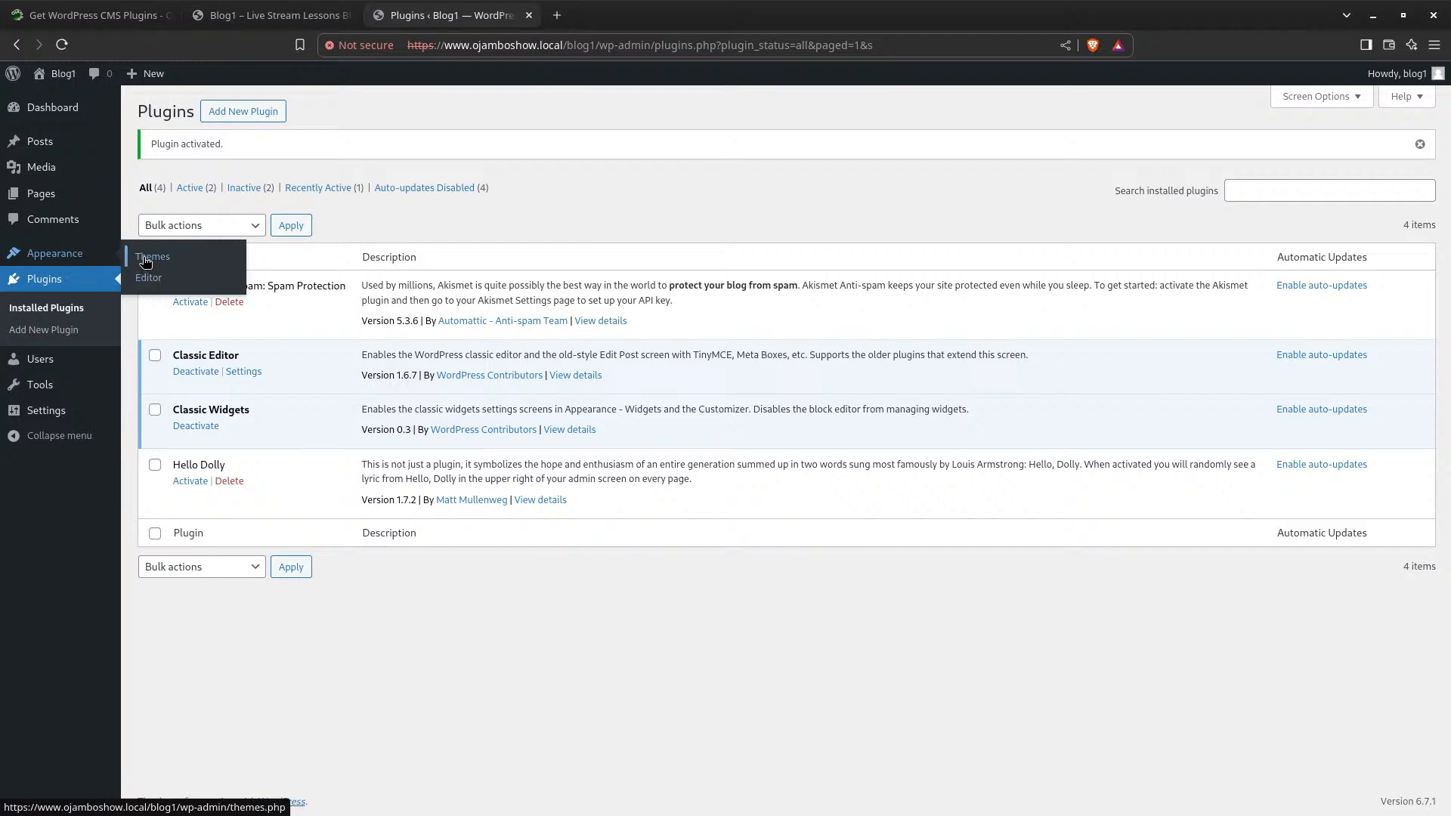
# Under Appearance > Themes, customize the Twenty Twenty-Five theme in the site editor
pyautogui.click(146, 260)
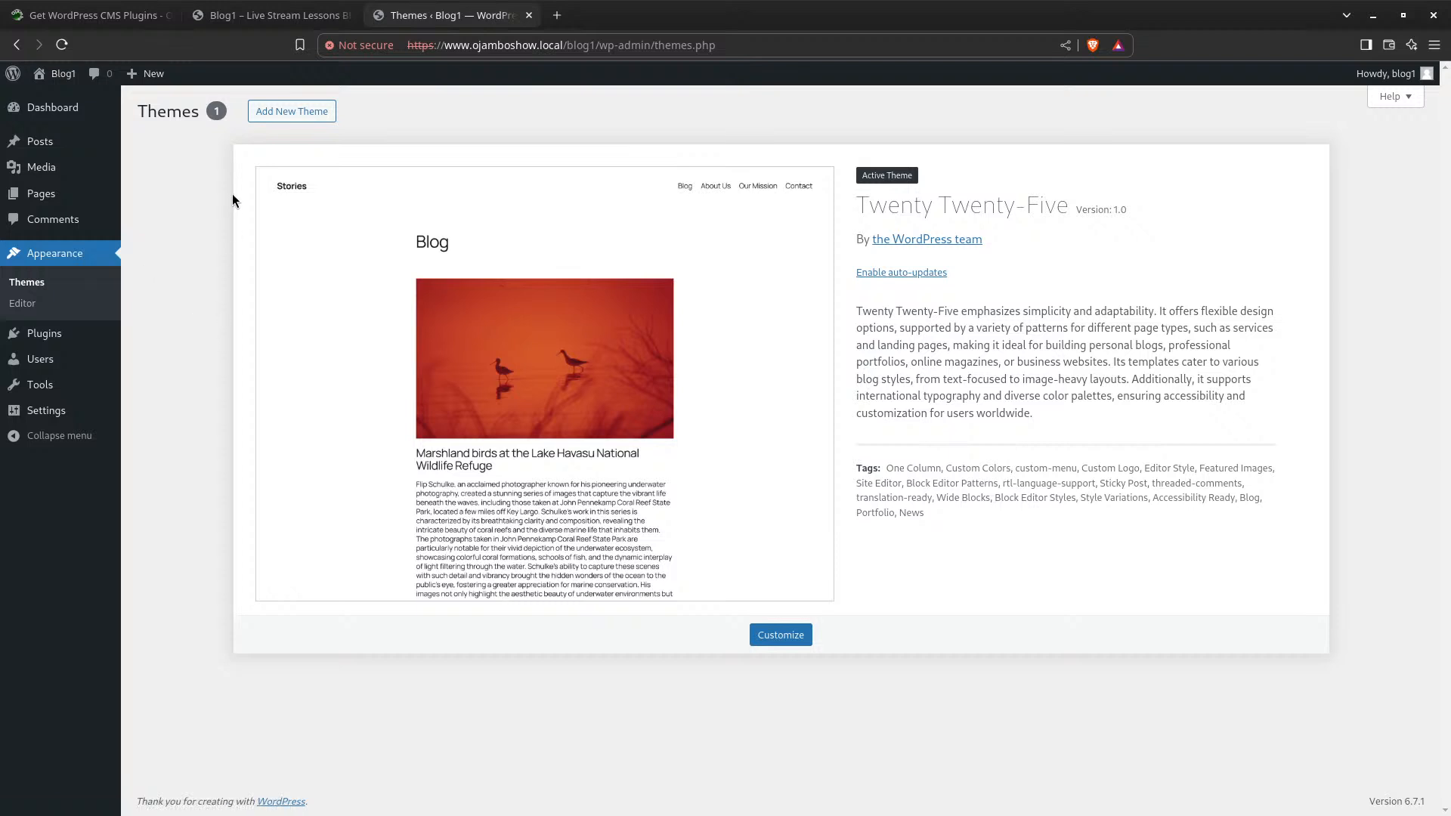
pyautogui.click(797, 638)
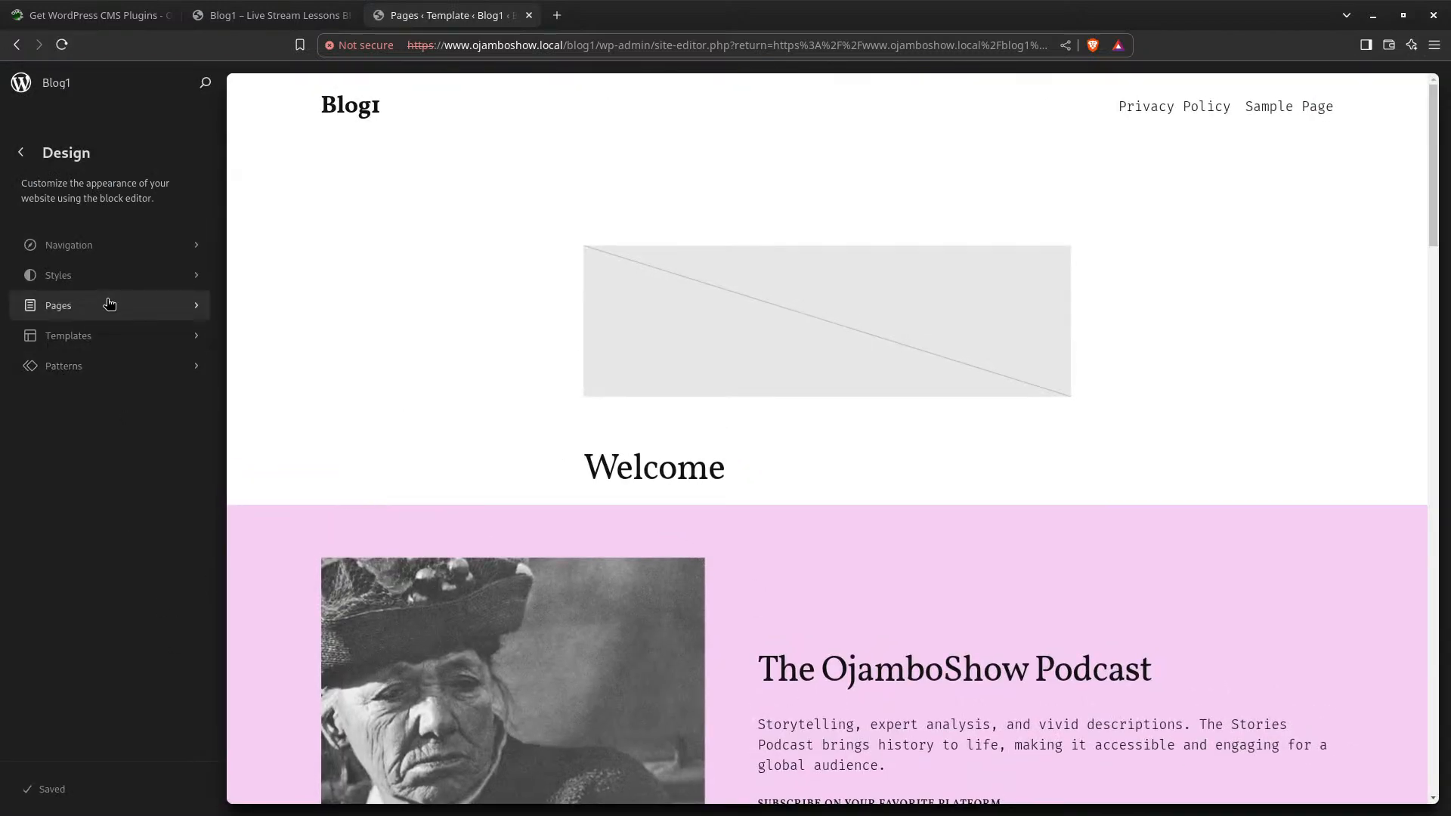
# Exit the site editor from Templates back to the Dashboard, then show Installed Plugins
pyautogui.click(105, 332)
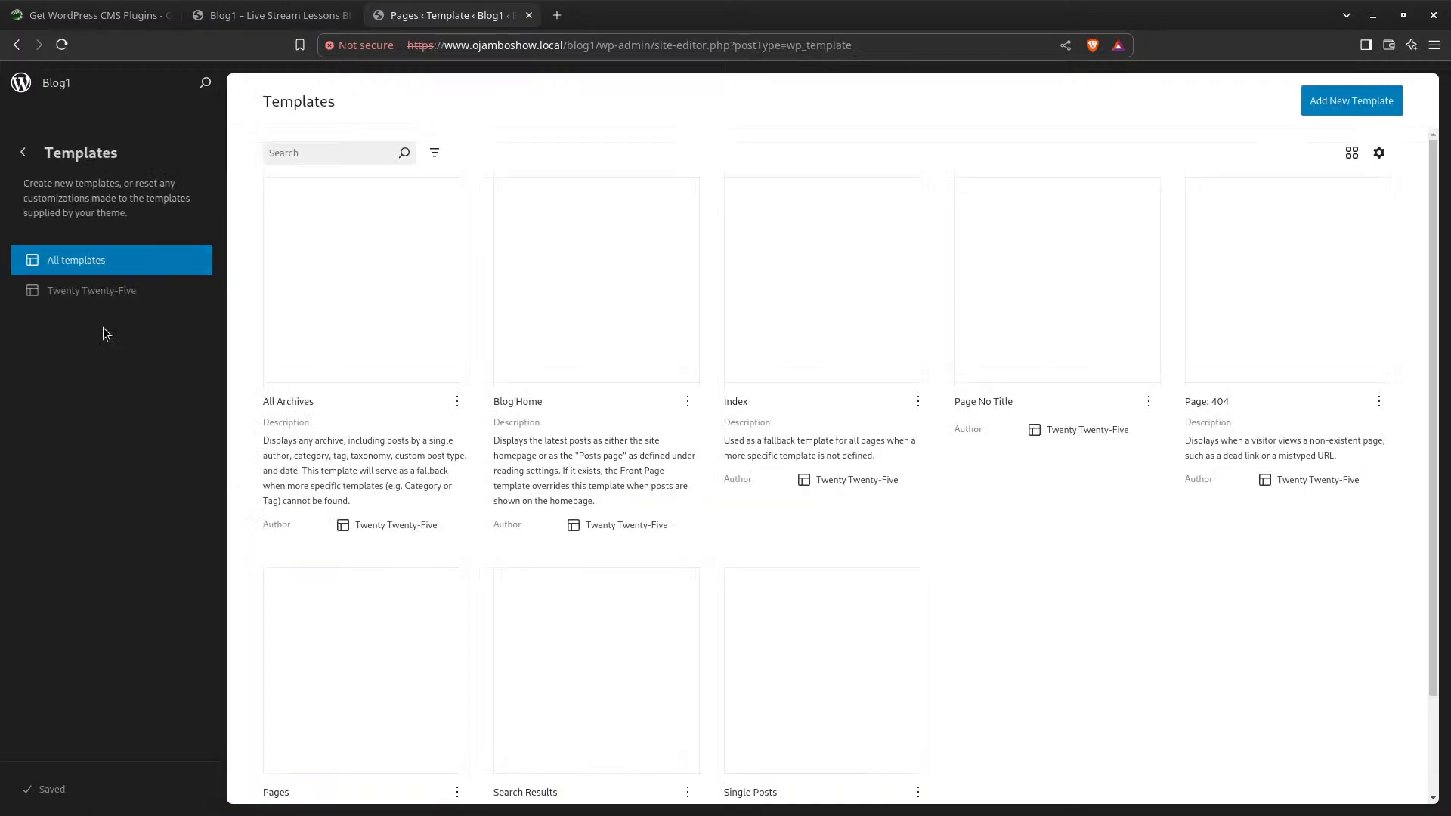
pyautogui.click(25, 152)
pyautogui.click(29, 151)
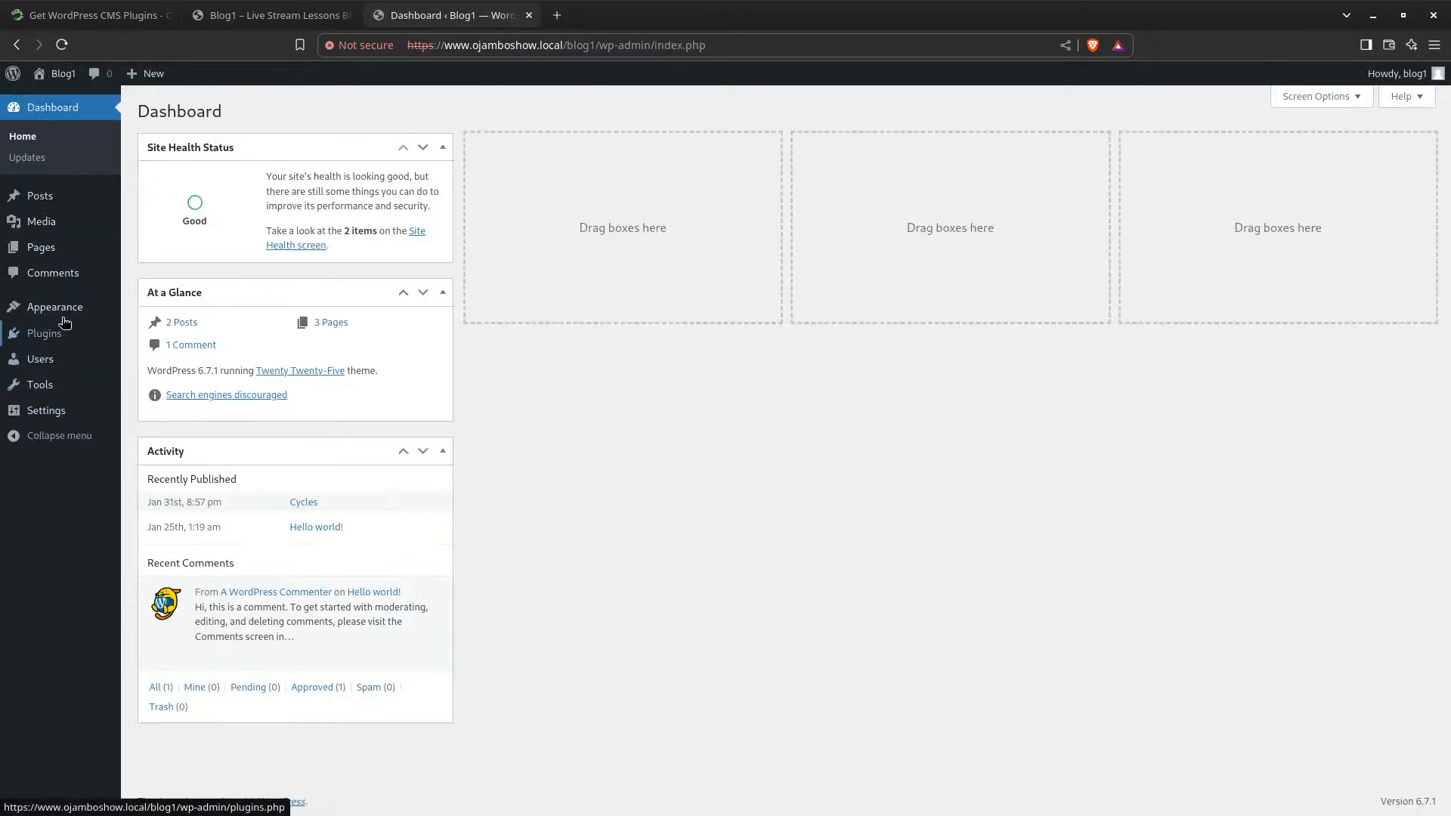
pyautogui.moveTo(61, 316)
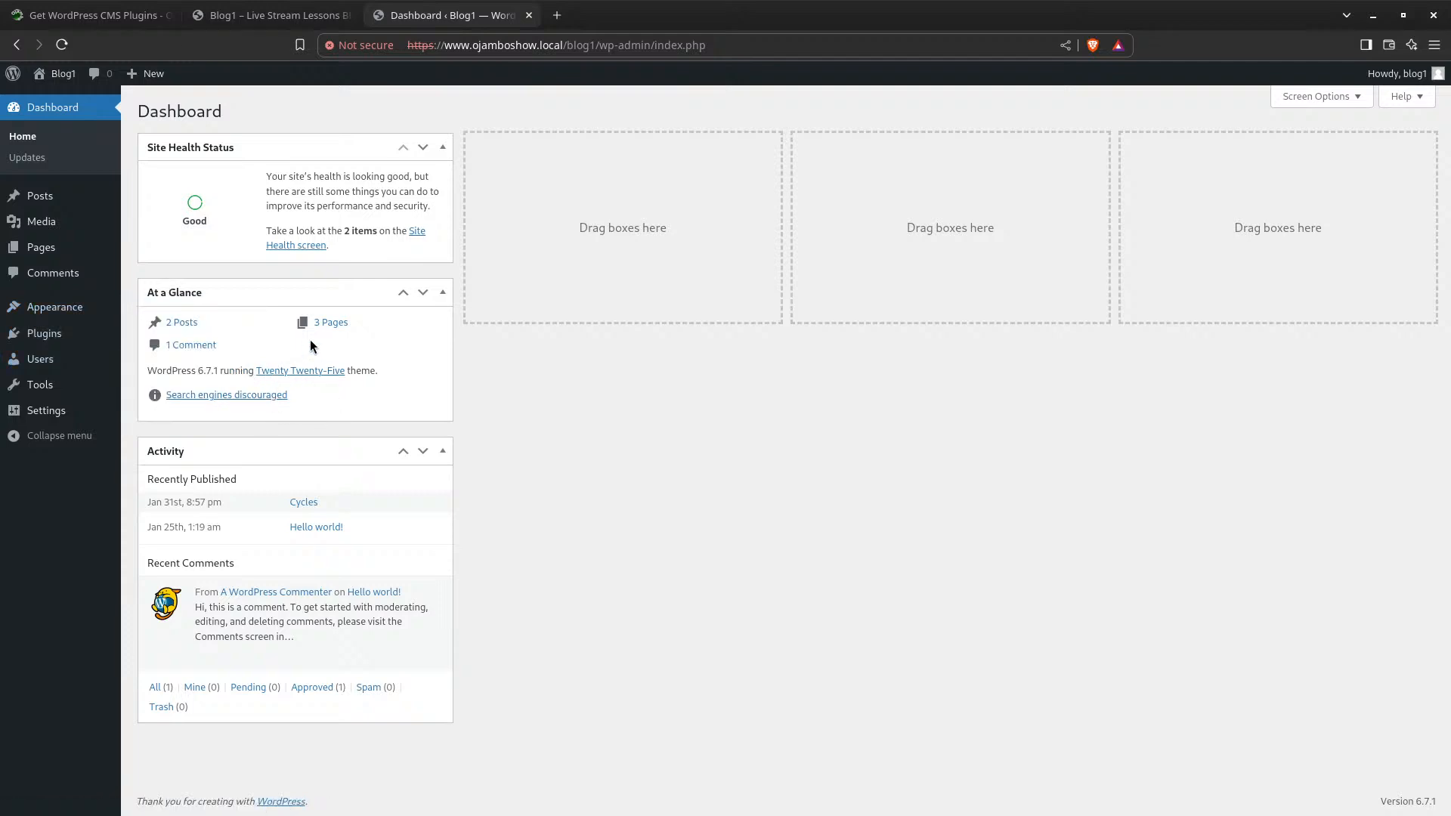
pyautogui.moveTo(41, 369)
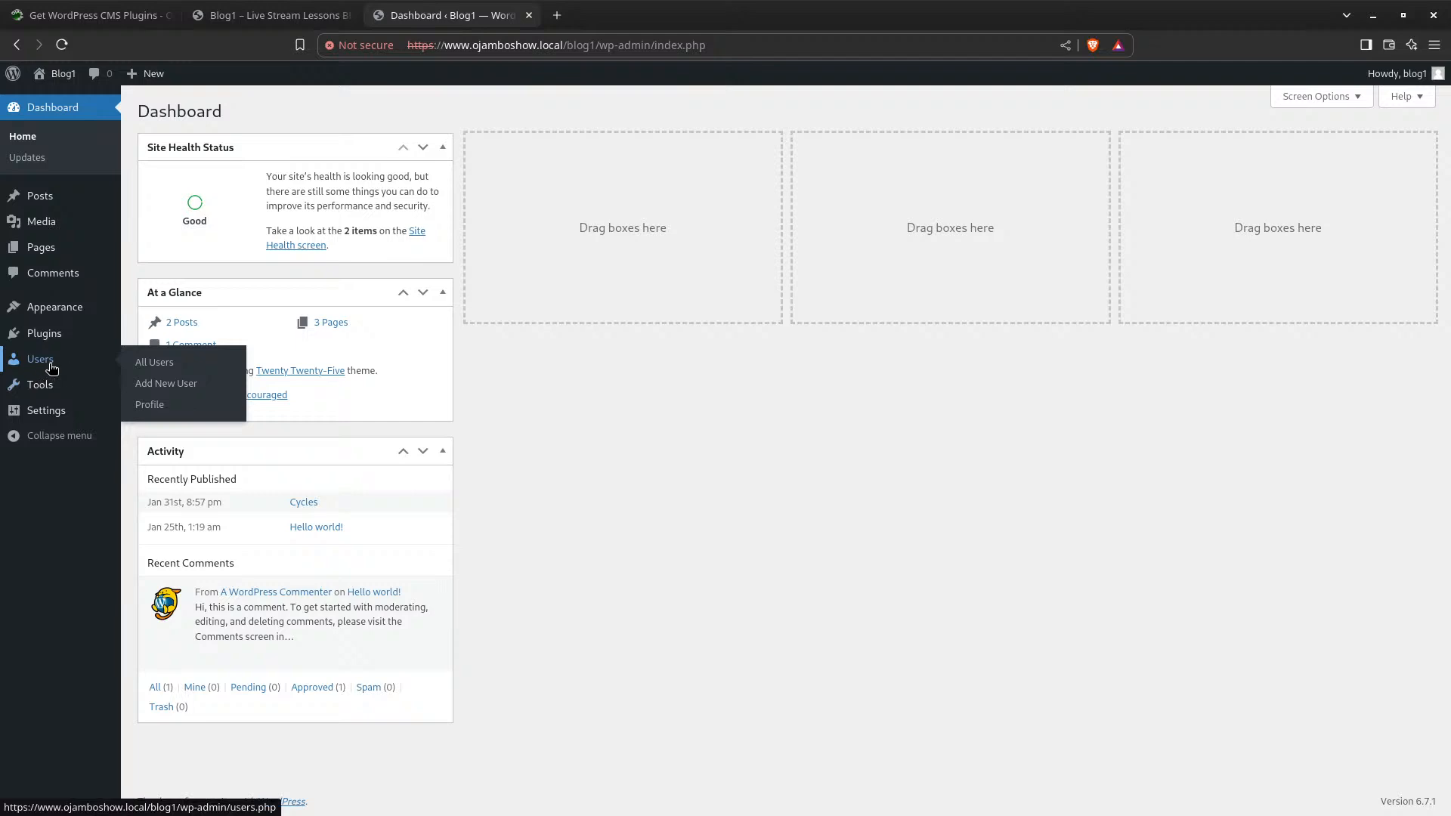
pyautogui.click(46, 336)
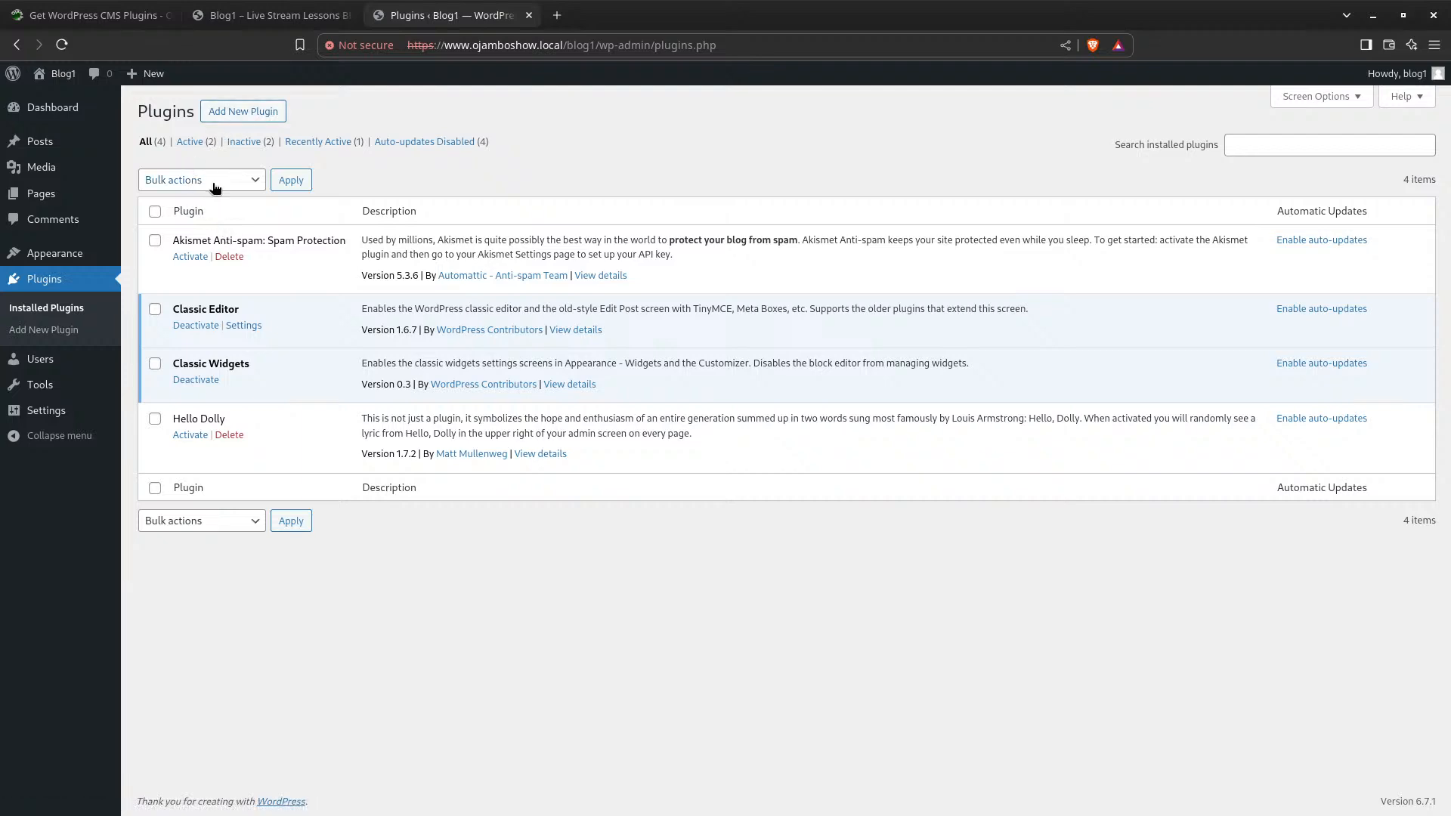
# Go to Add New Plugin and scroll through the Featured plugin cards
pyautogui.click(253, 119)
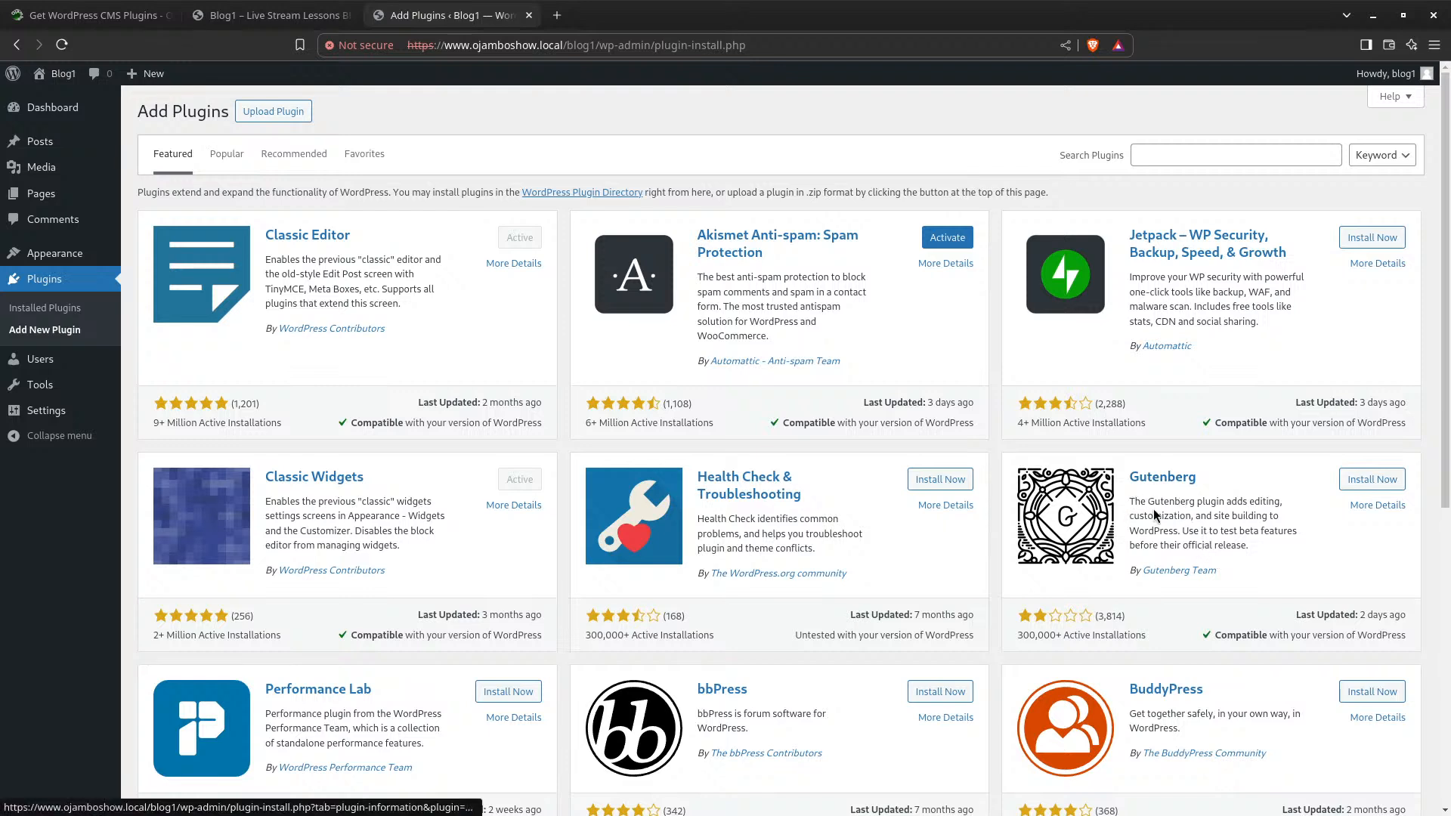
pyautogui.scroll(-2, 1226, 513)
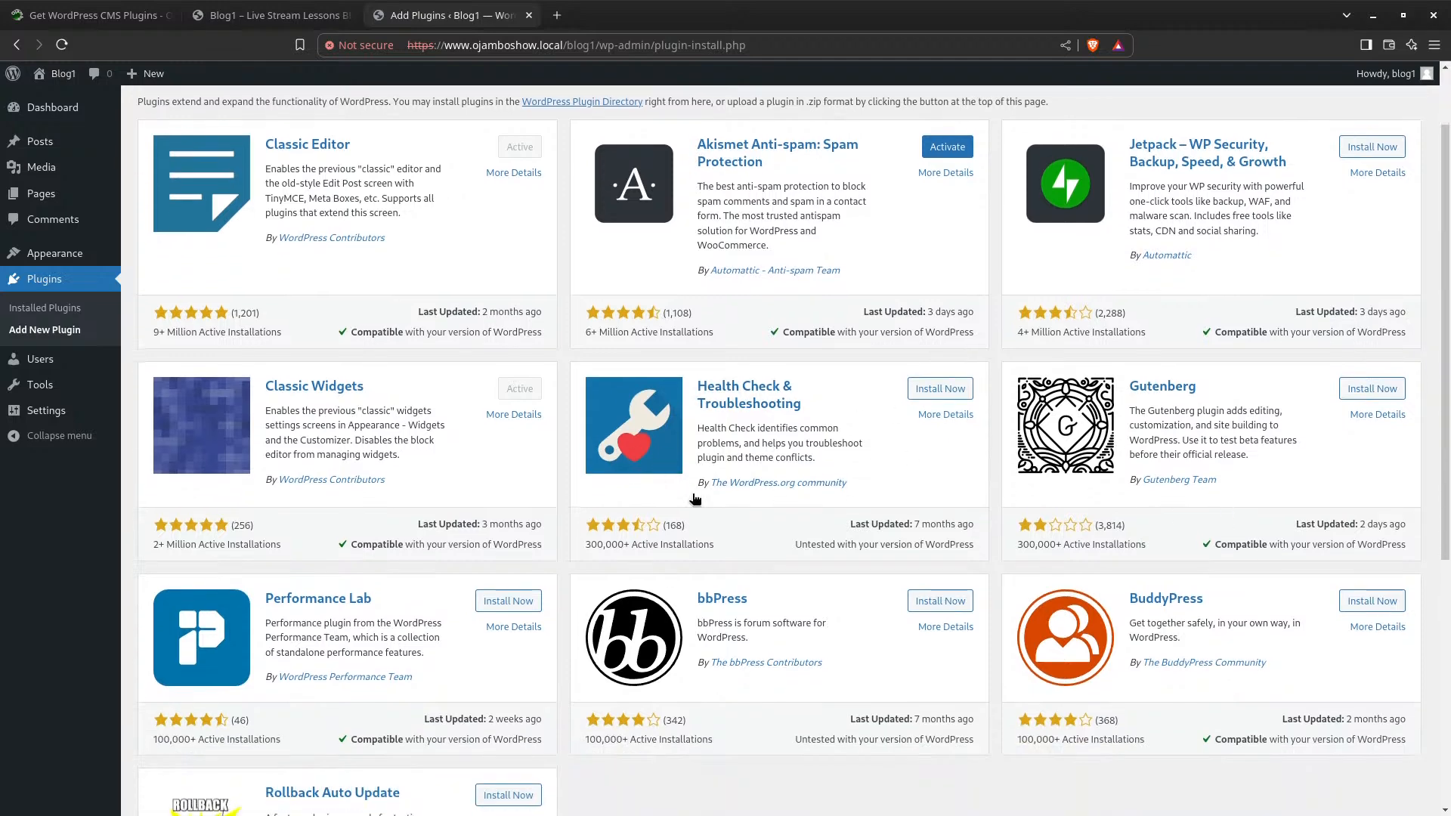
pyautogui.scroll(-2, 616, 513)
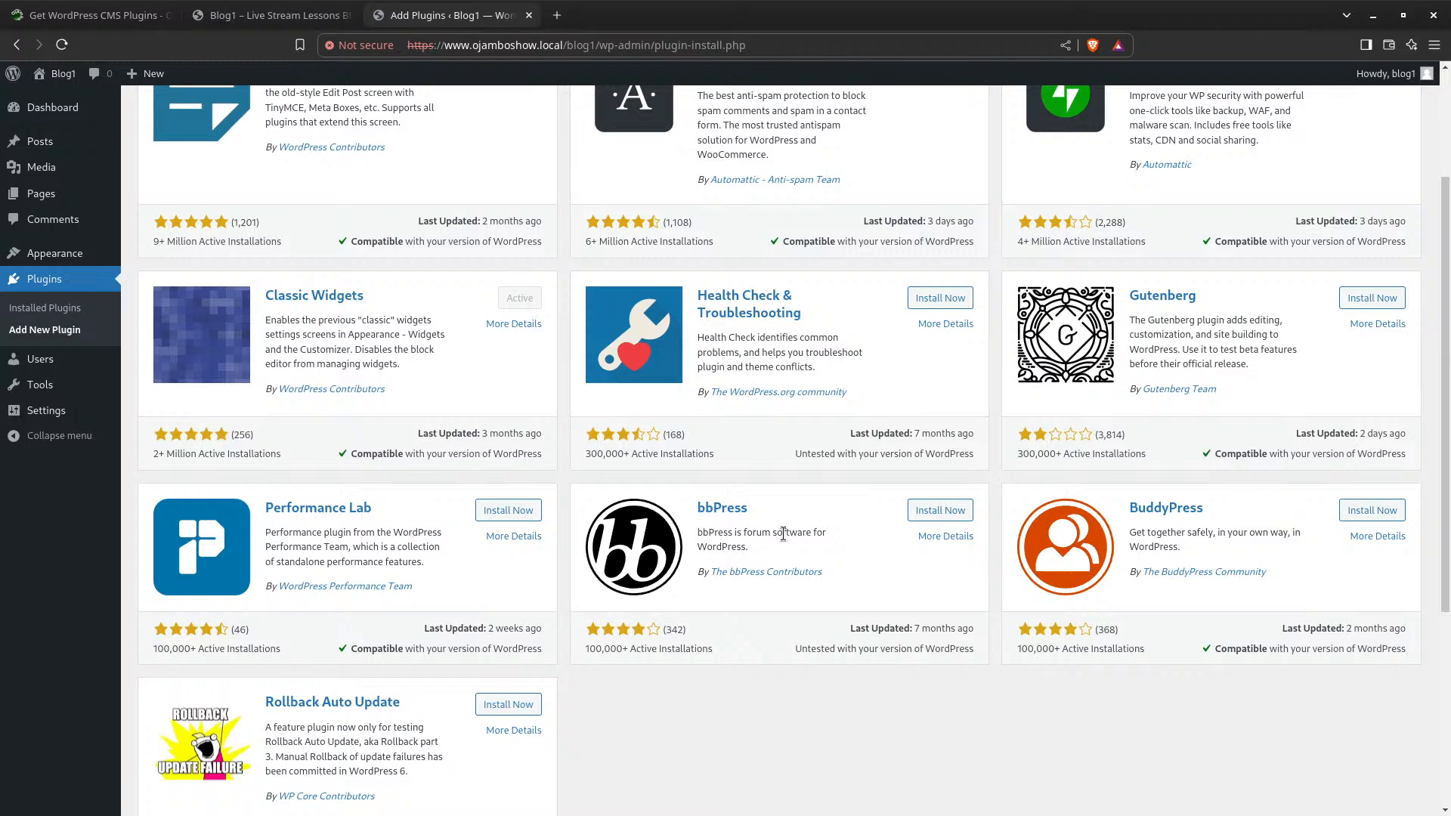
pyautogui.scroll(-1, 783, 534)
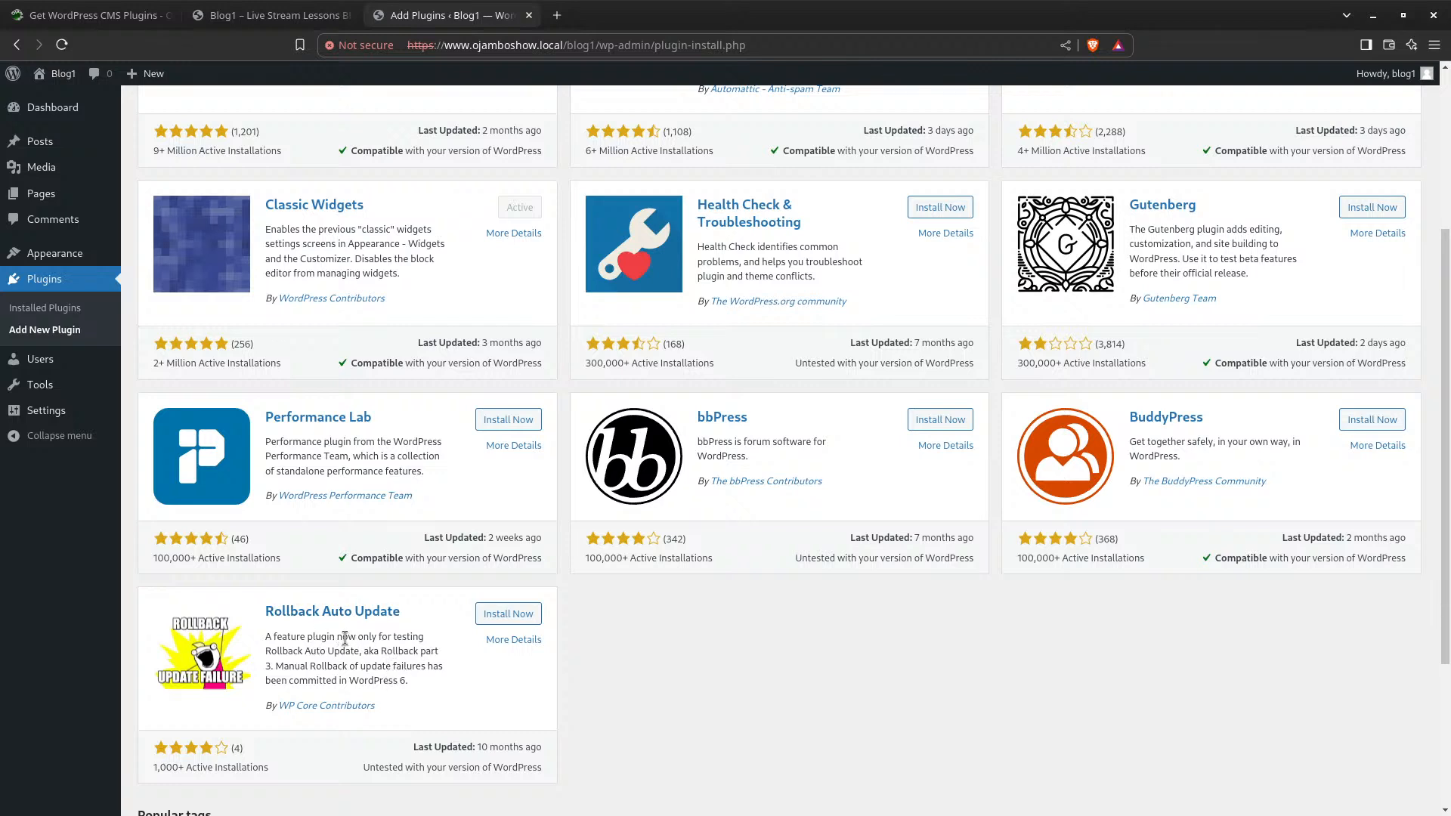
pyautogui.scroll(2, 345, 637)
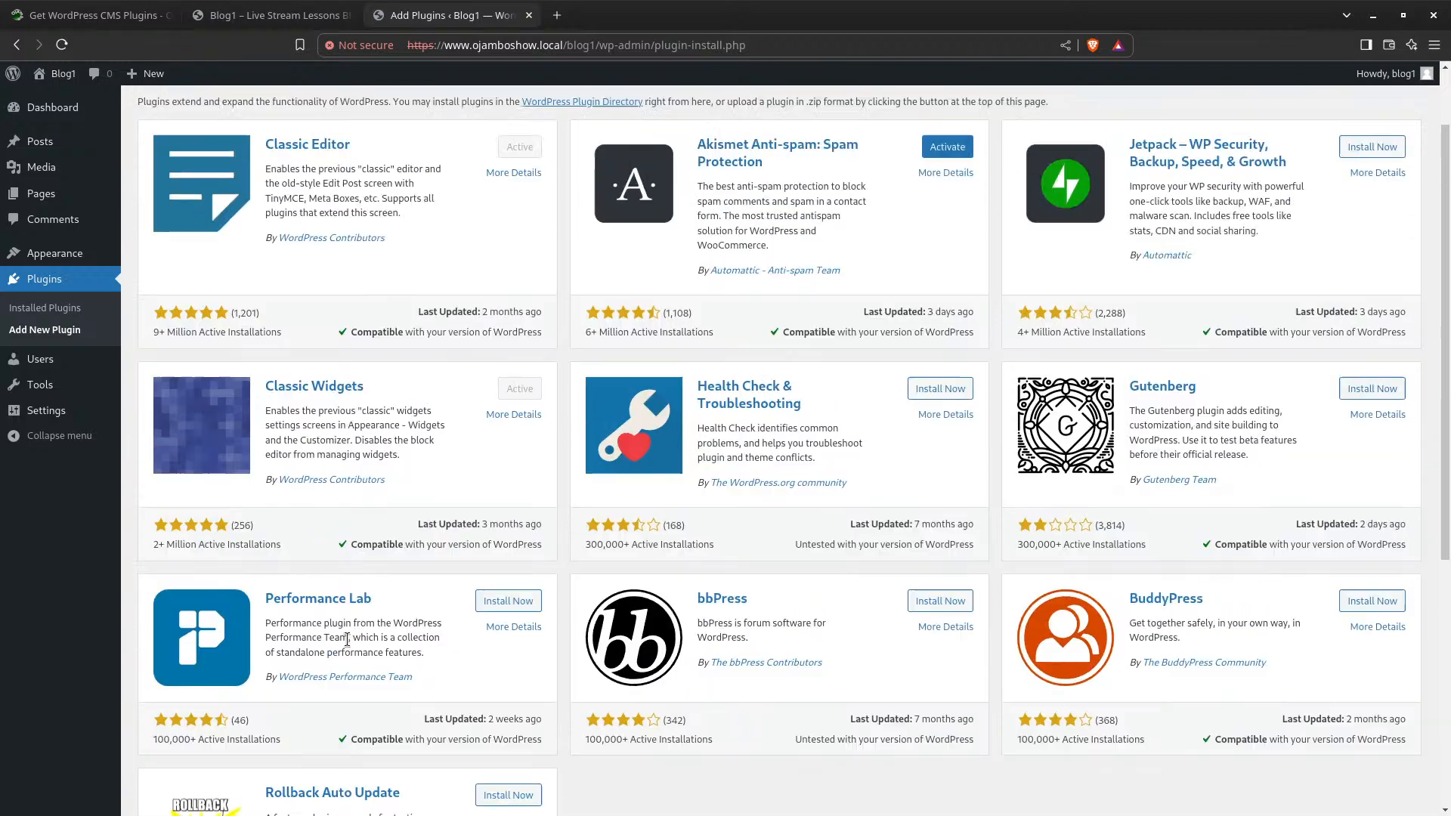
pyautogui.scroll(-3, 347, 639)
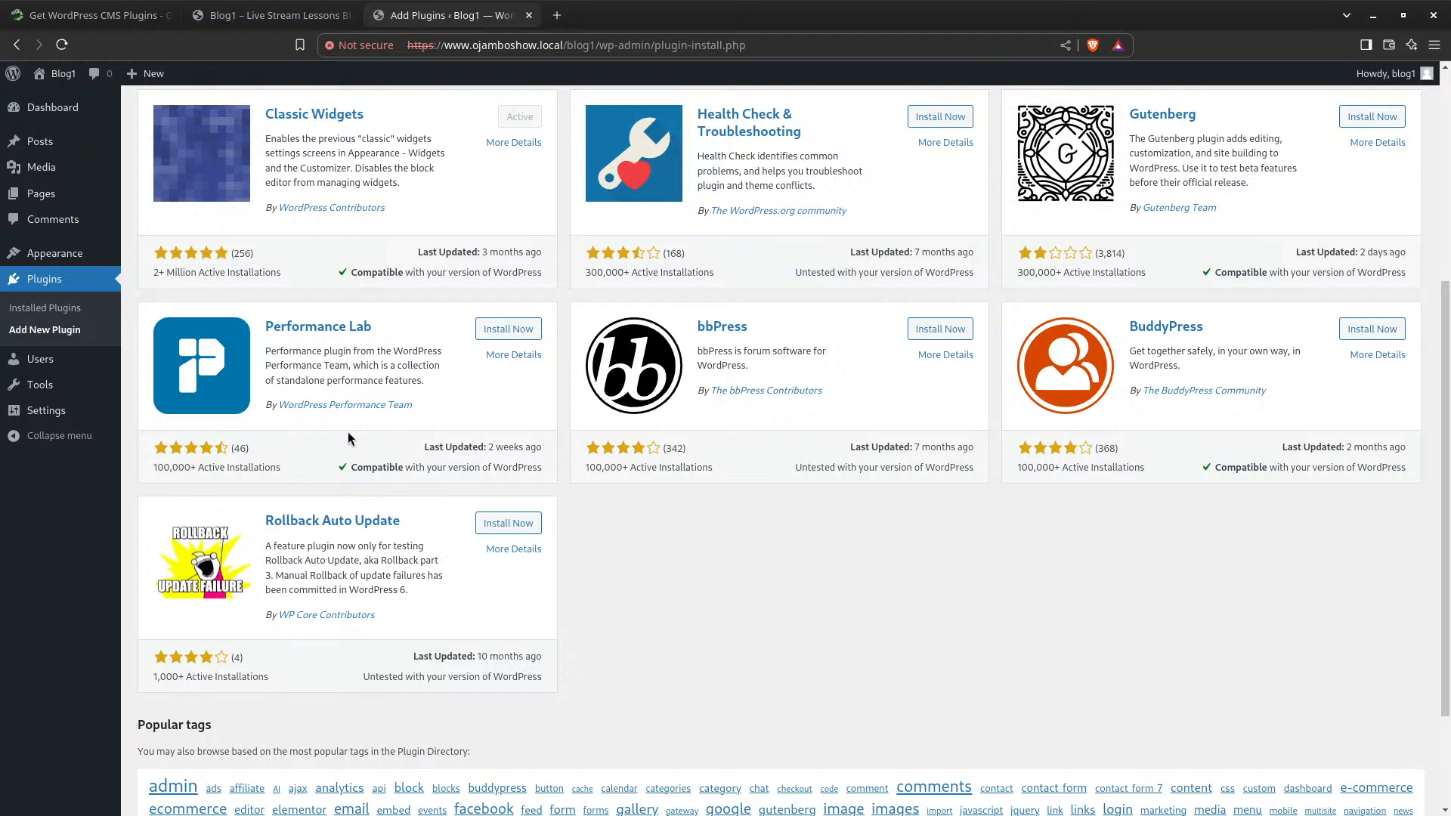
pyautogui.scroll(-2, 422, 557)
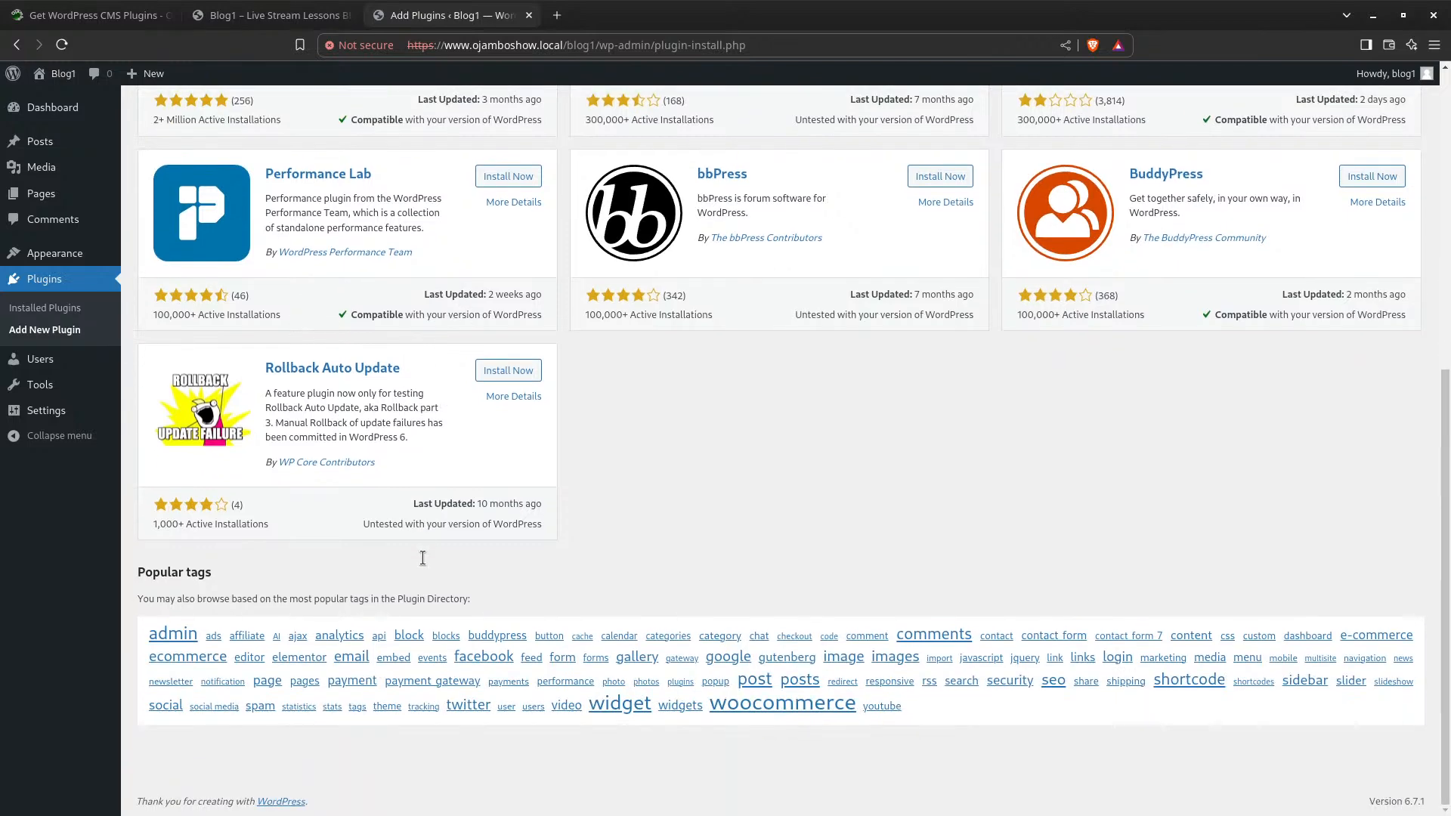
pyautogui.scroll(7, 423, 559)
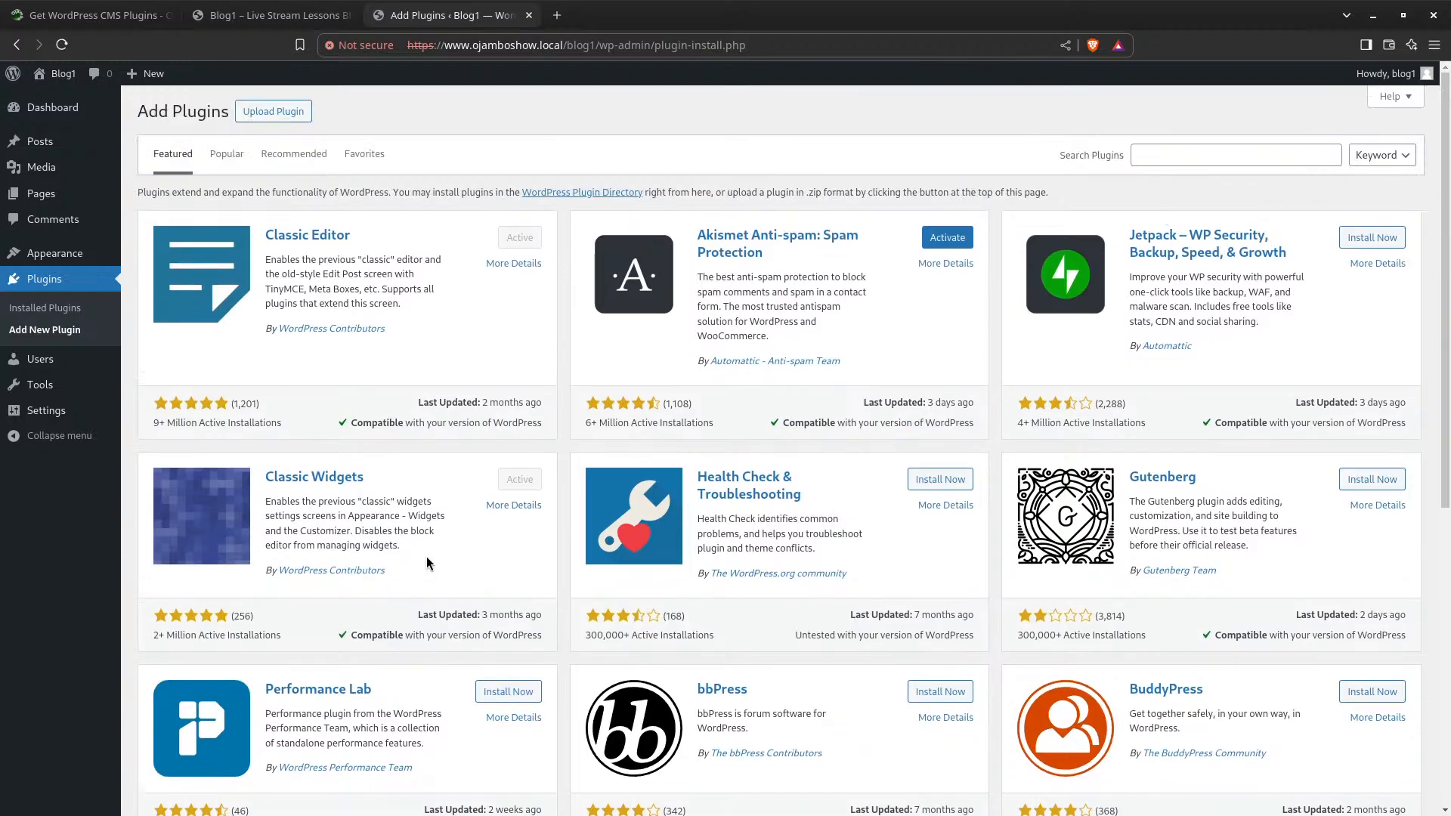
# From the Popular plugins list, install and activate Contact Form 7
pyautogui.click(235, 163)
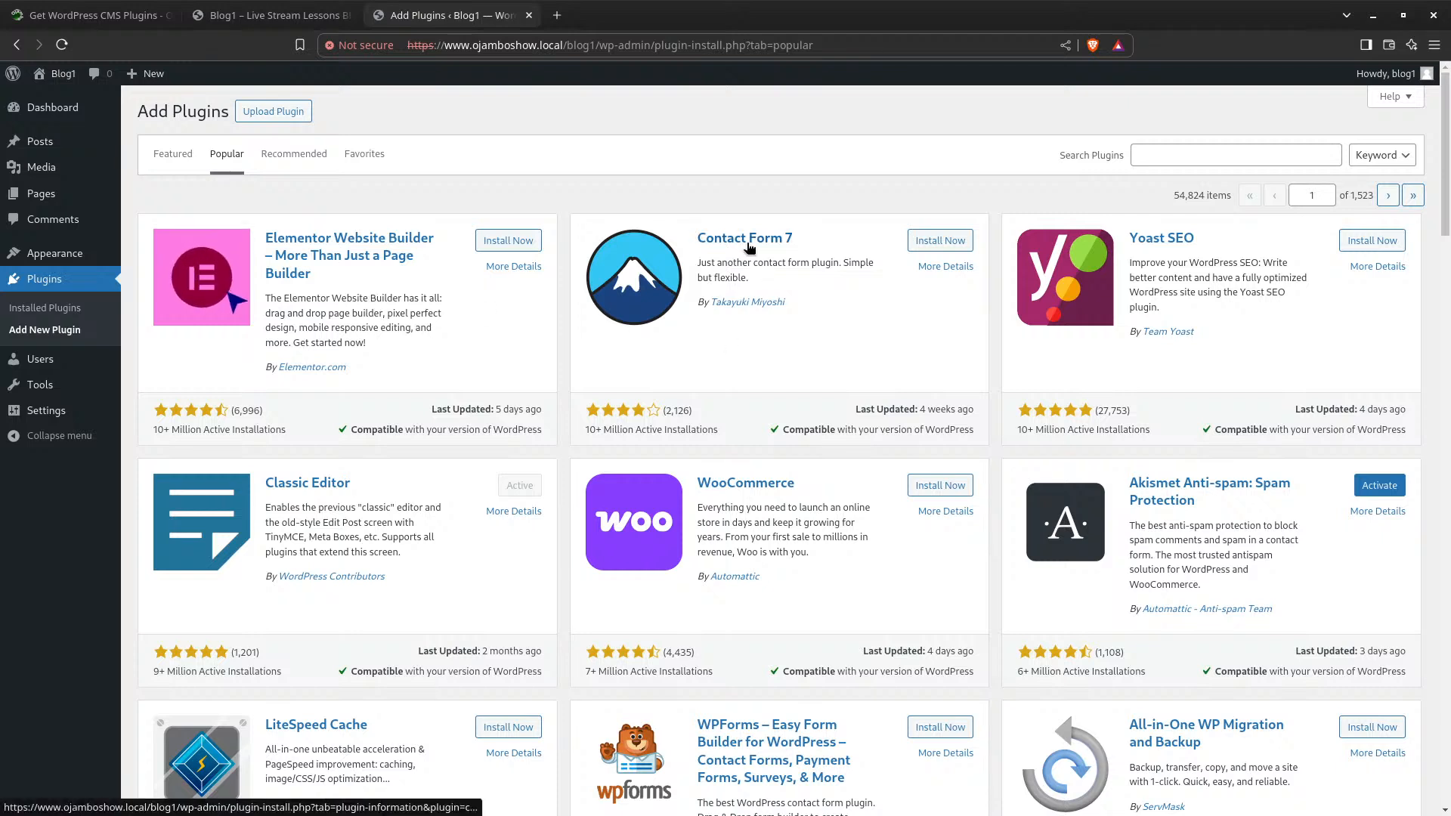
pyautogui.click(939, 242)
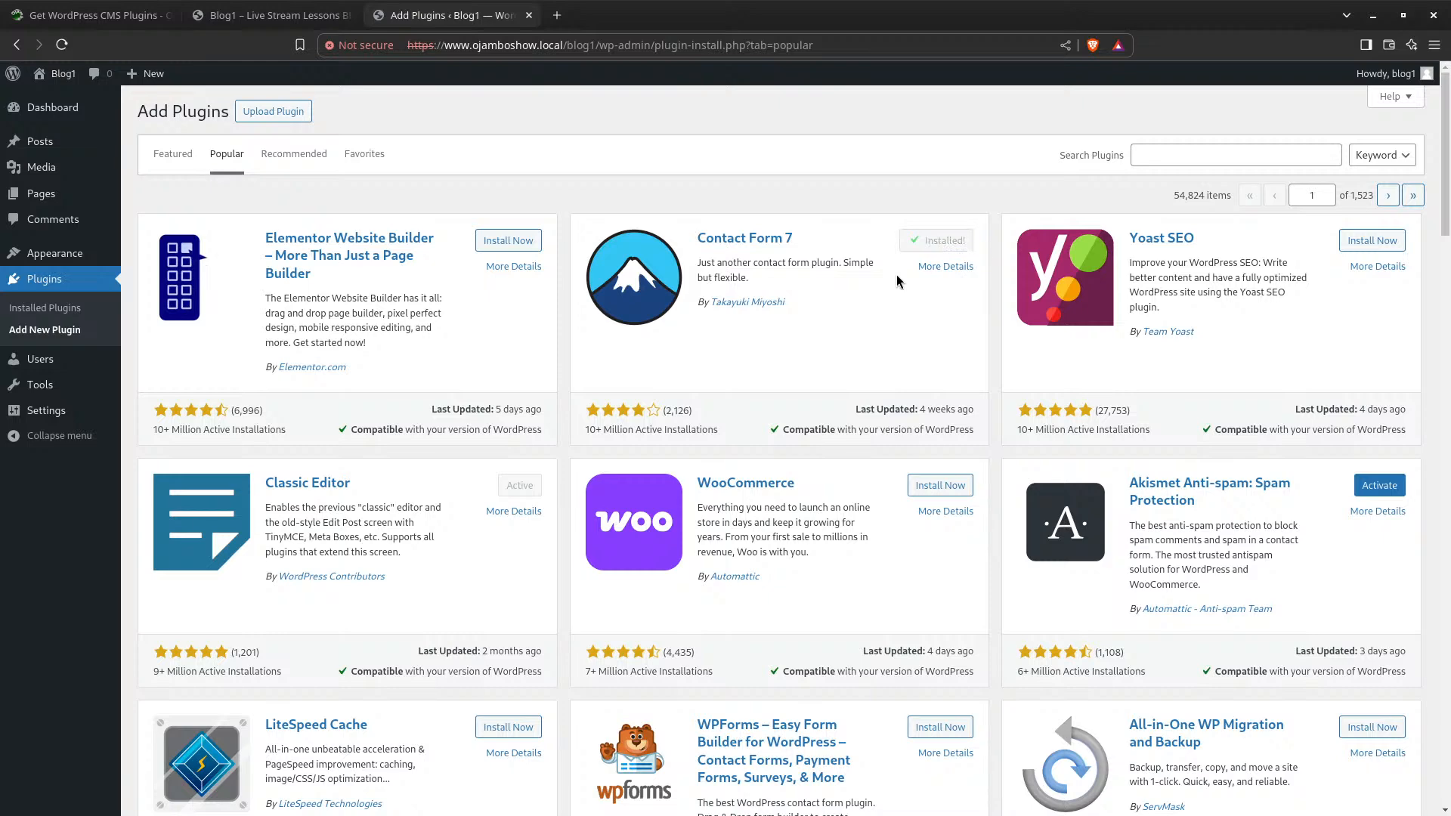
pyautogui.click(944, 242)
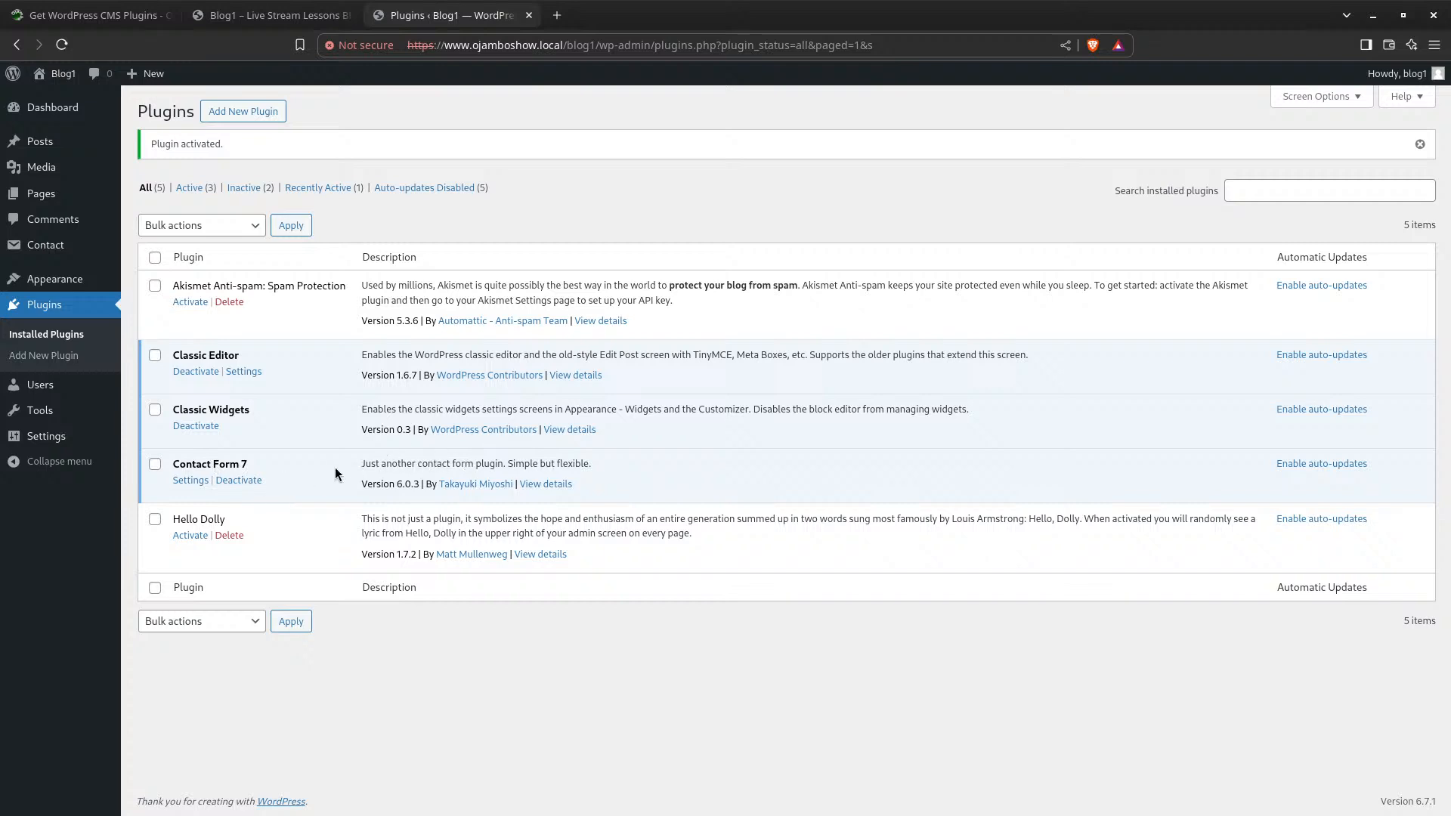
pyautogui.click(185, 481)
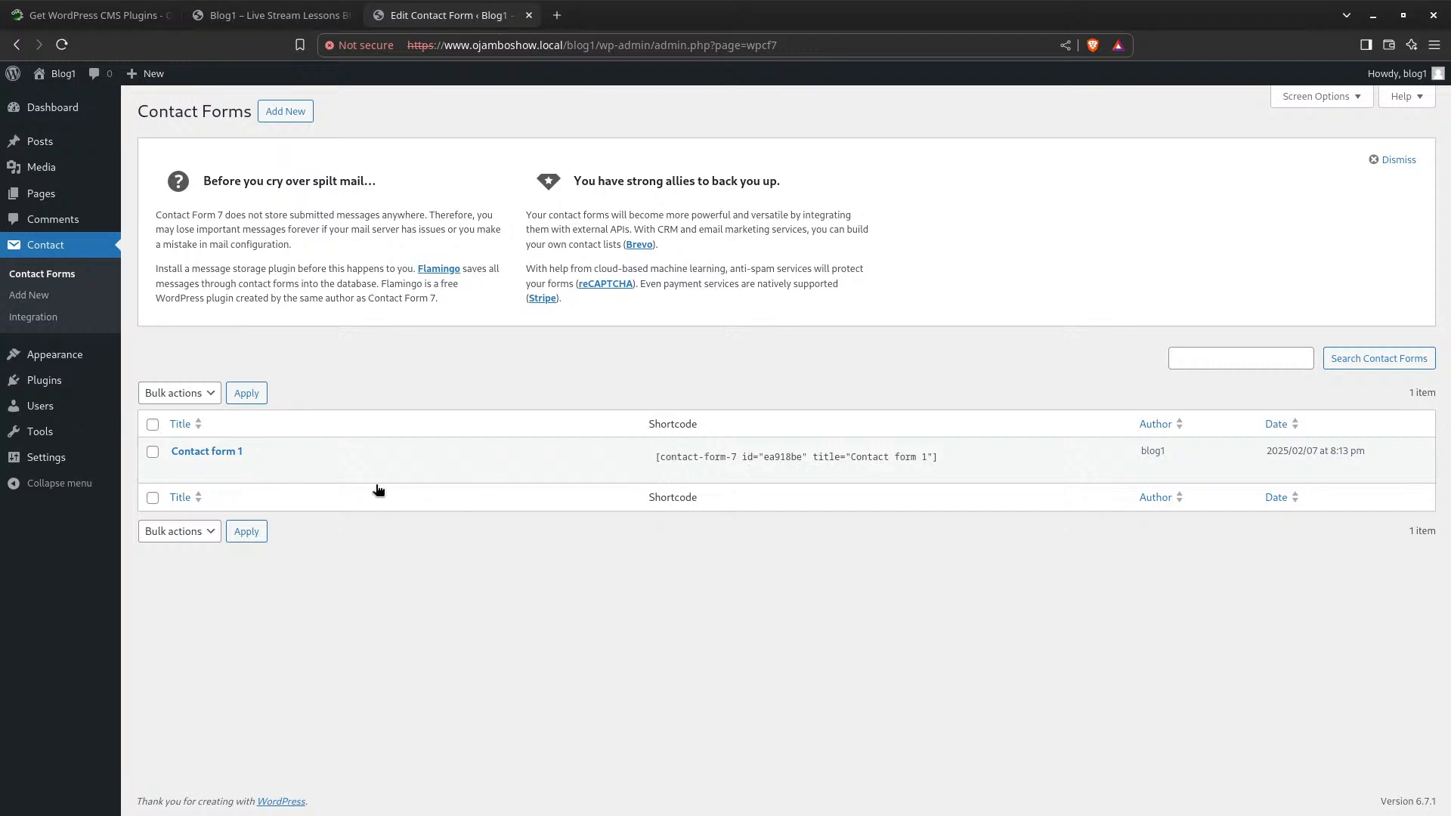
pyautogui.click(179, 472)
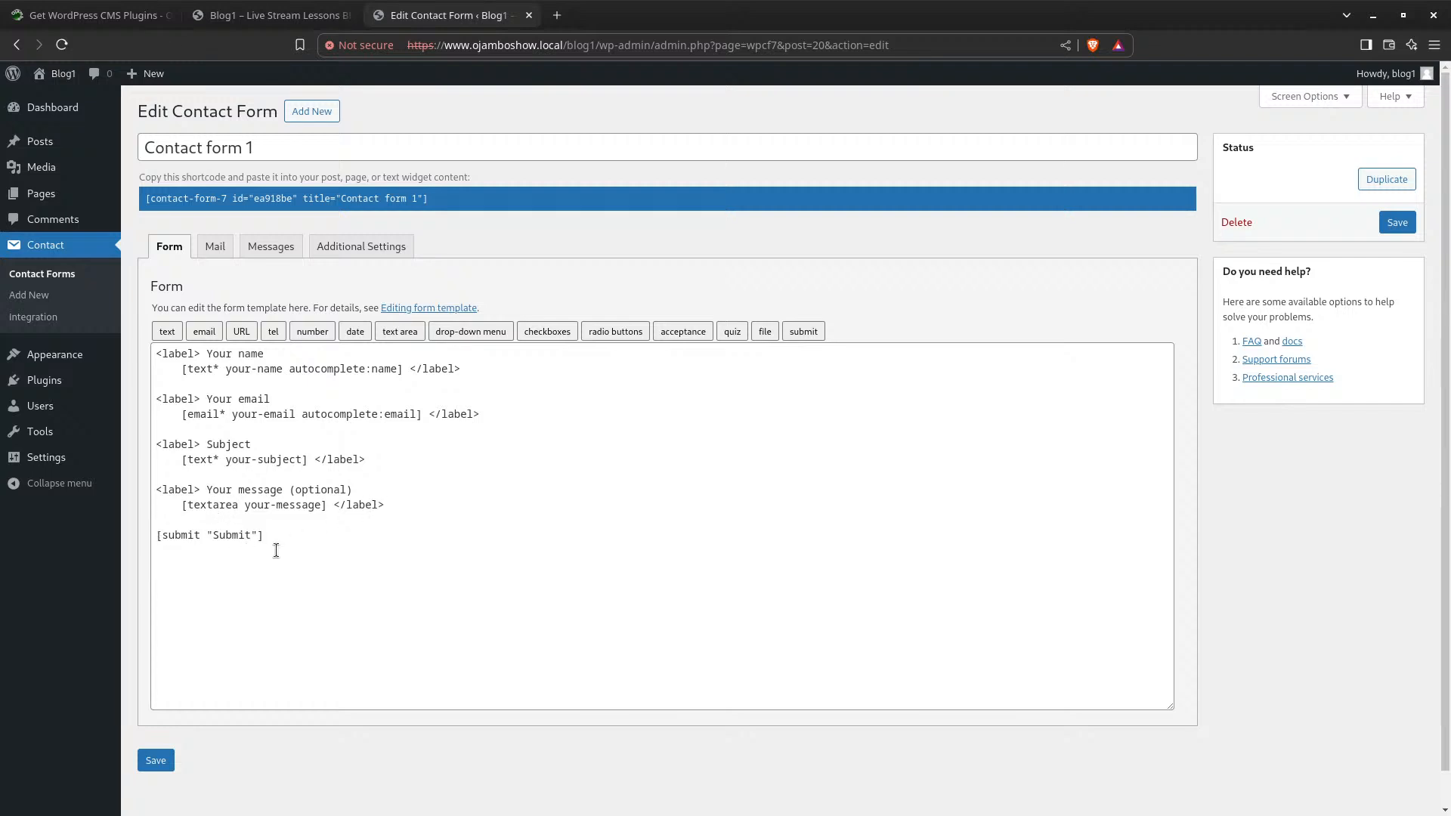
# Switch Contact form 1's editor to its Mail tab to see the notification settings
pyautogui.click(219, 250)
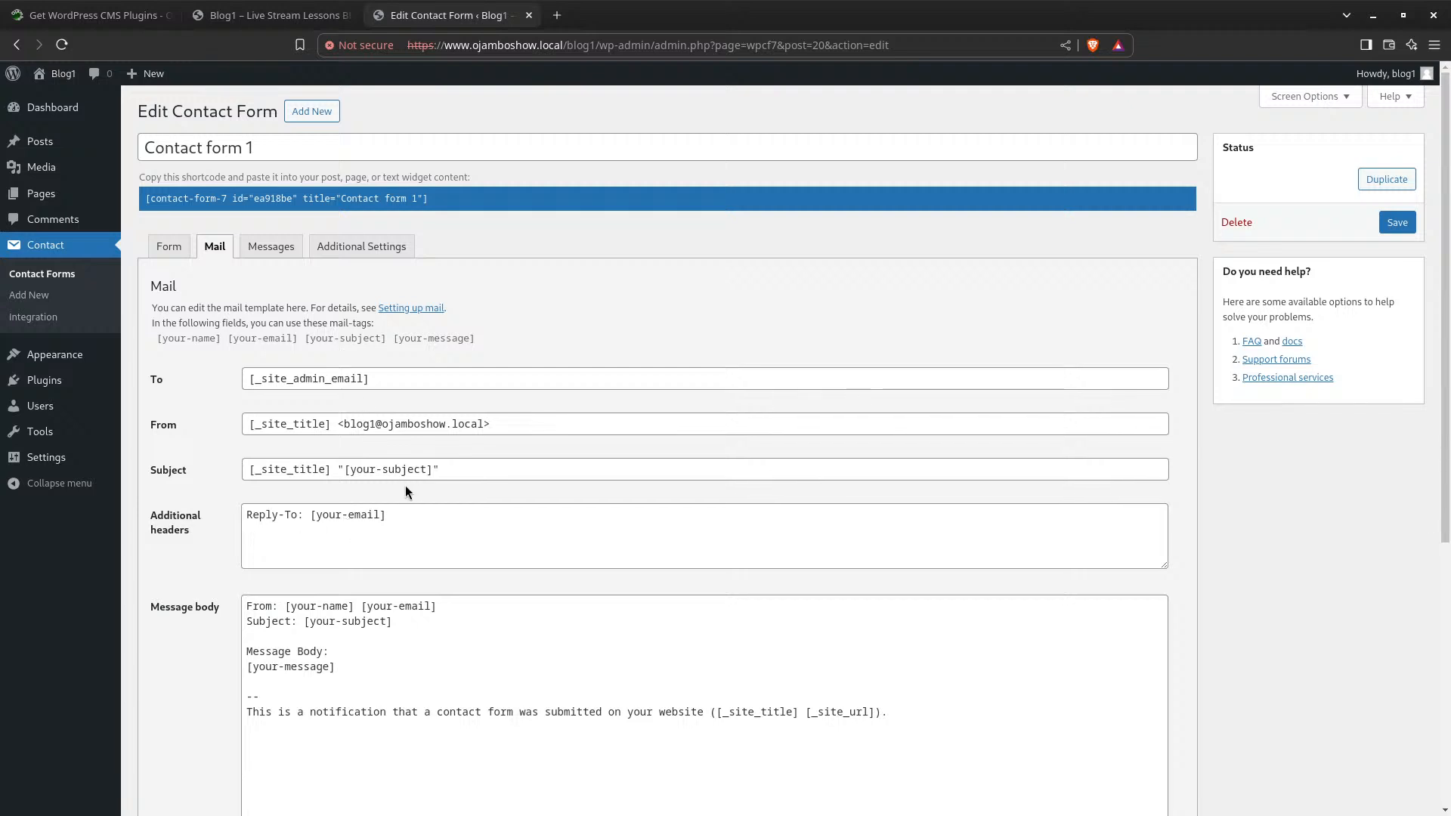
# Scroll through the Mail panel and enable the Use Mail (2) secondary template
pyautogui.scroll(-1, 394, 643)
pyautogui.scroll(-2, 394, 643)
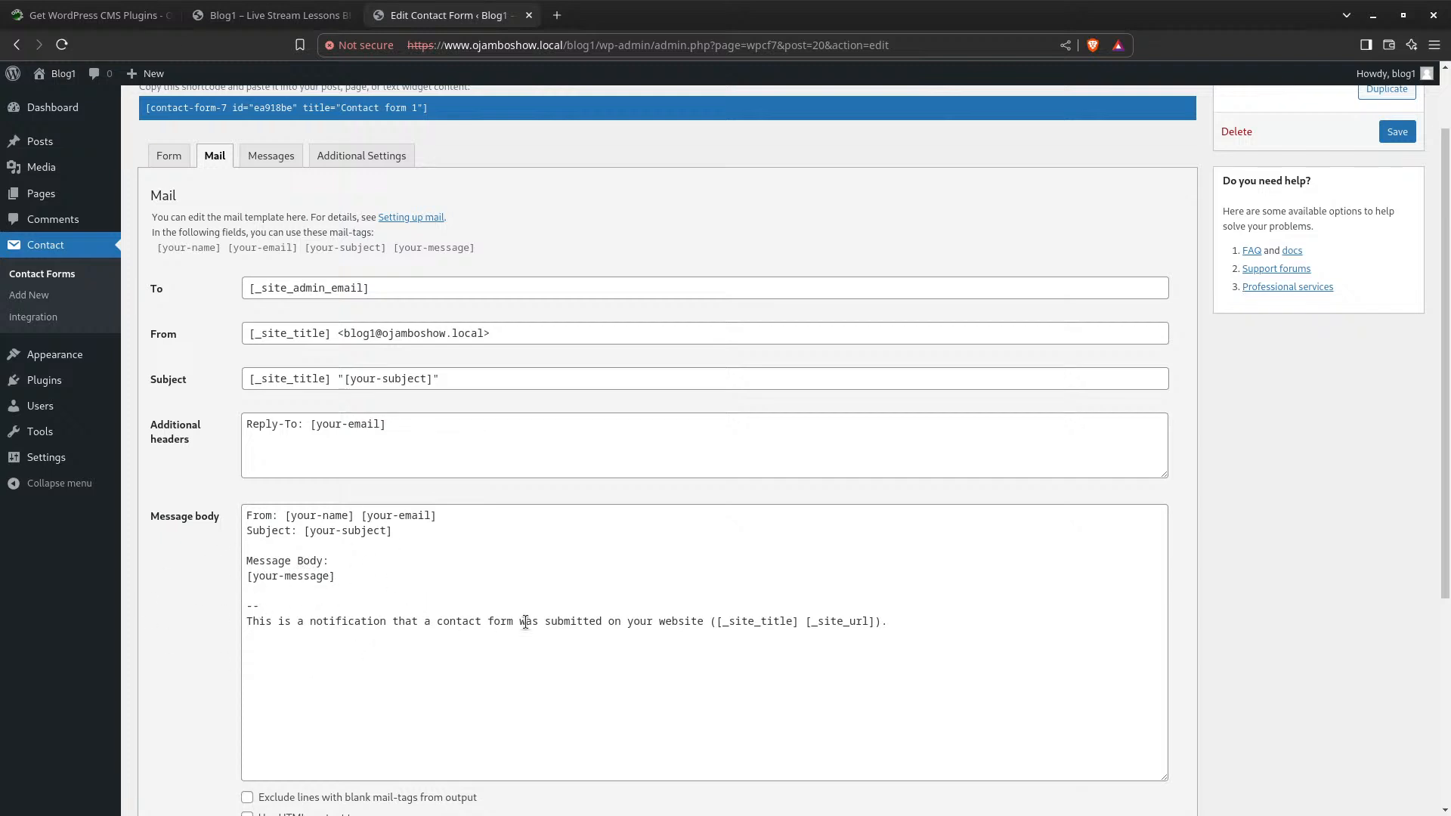
pyautogui.scroll(-4, 461, 636)
pyautogui.scroll(1, 461, 632)
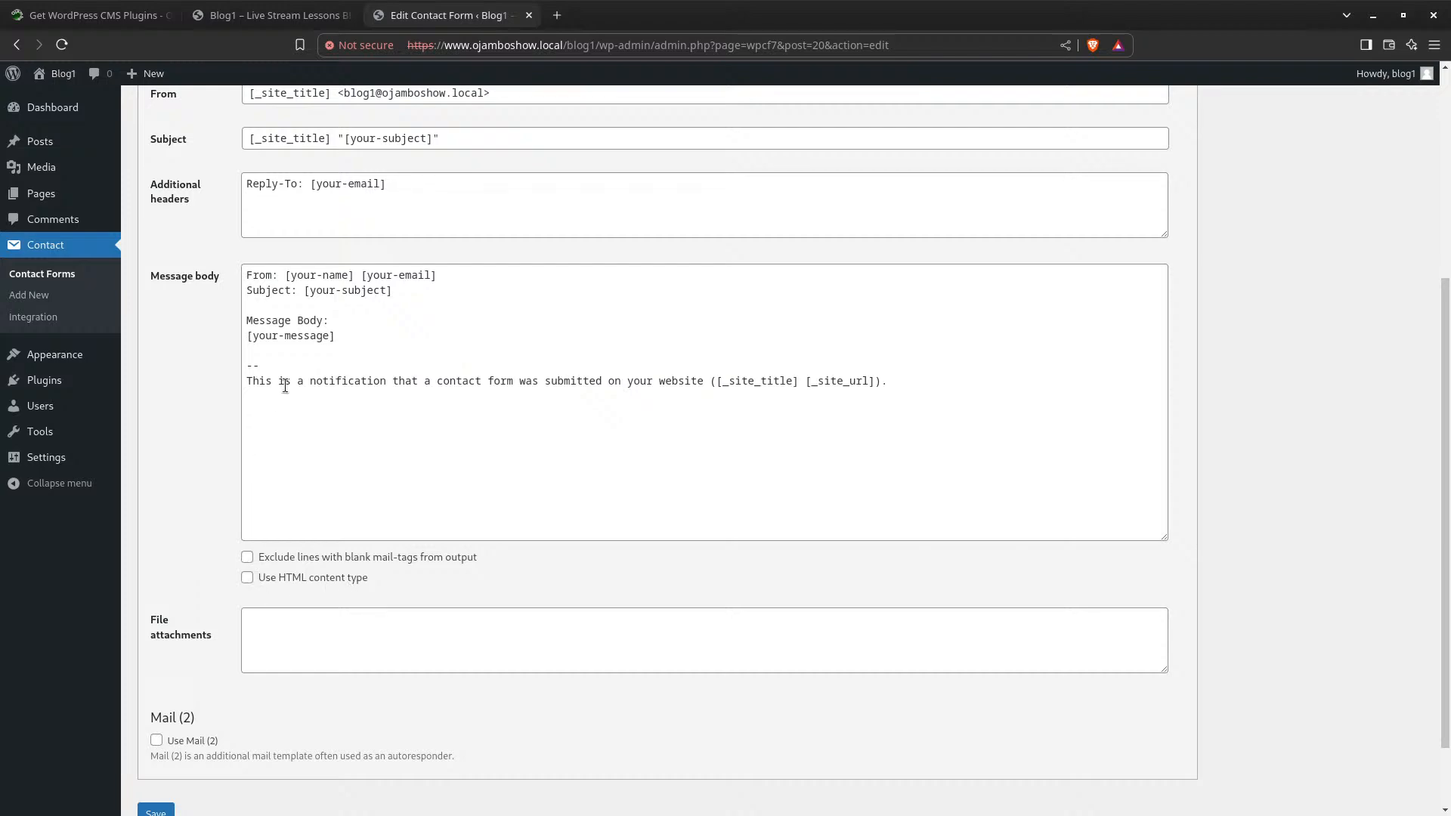
pyautogui.scroll(5, 285, 381)
pyautogui.scroll(-4, 285, 373)
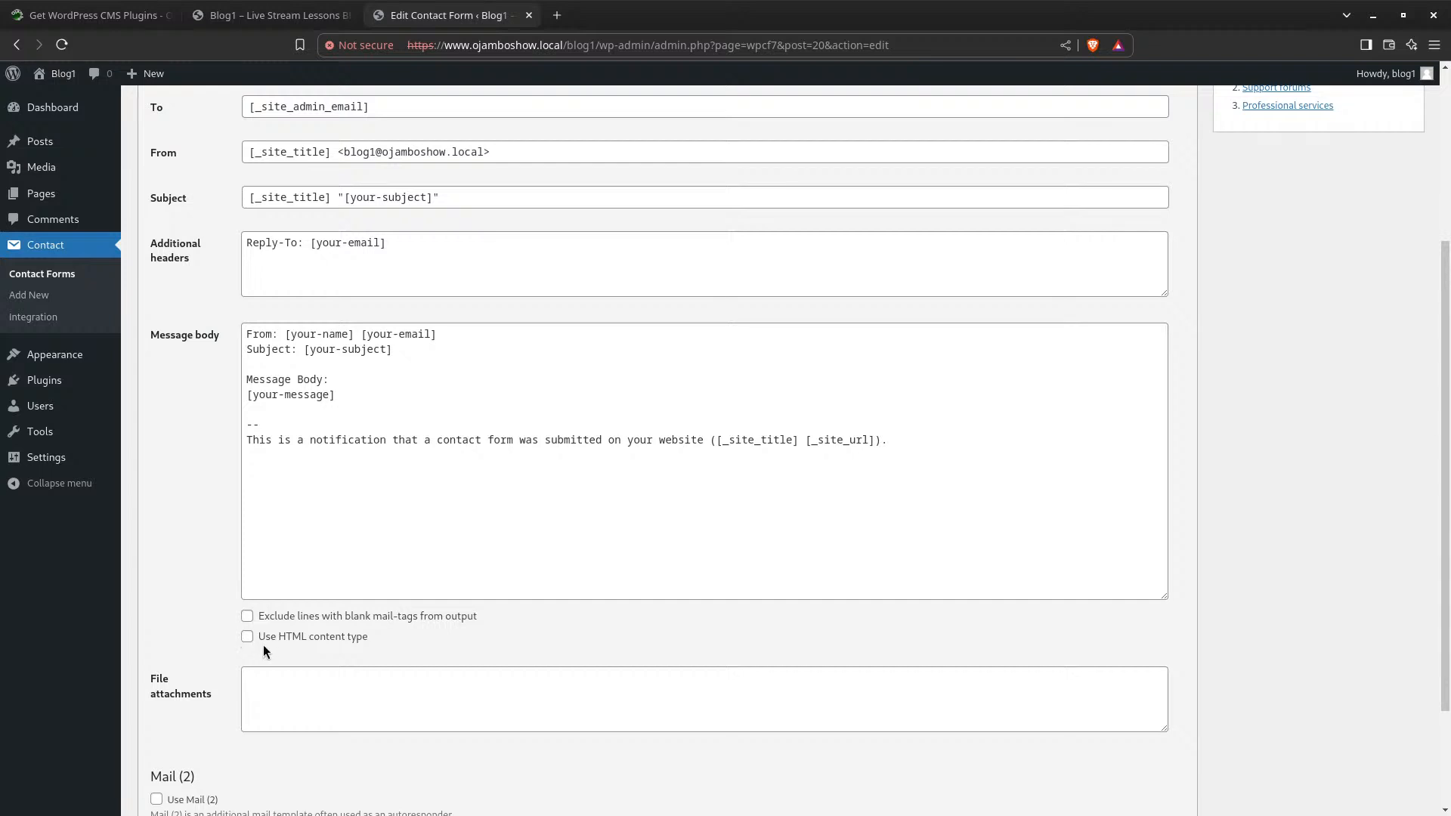
pyautogui.scroll(-2, 268, 645)
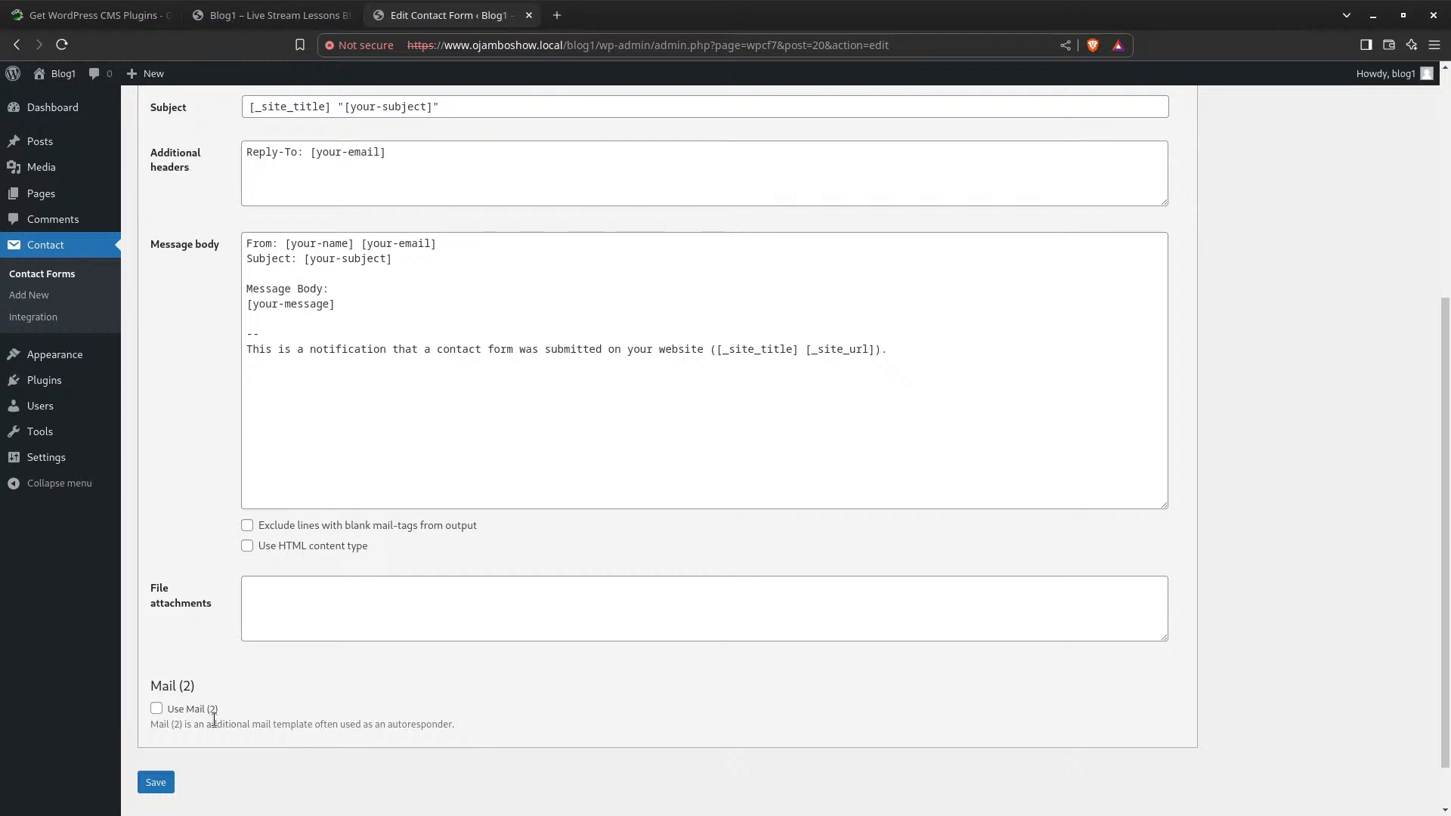
pyautogui.click(156, 709)
# Turn Use Mail (2) back off and switch to the Messages tab
pyautogui.scroll(-5, 246, 737)
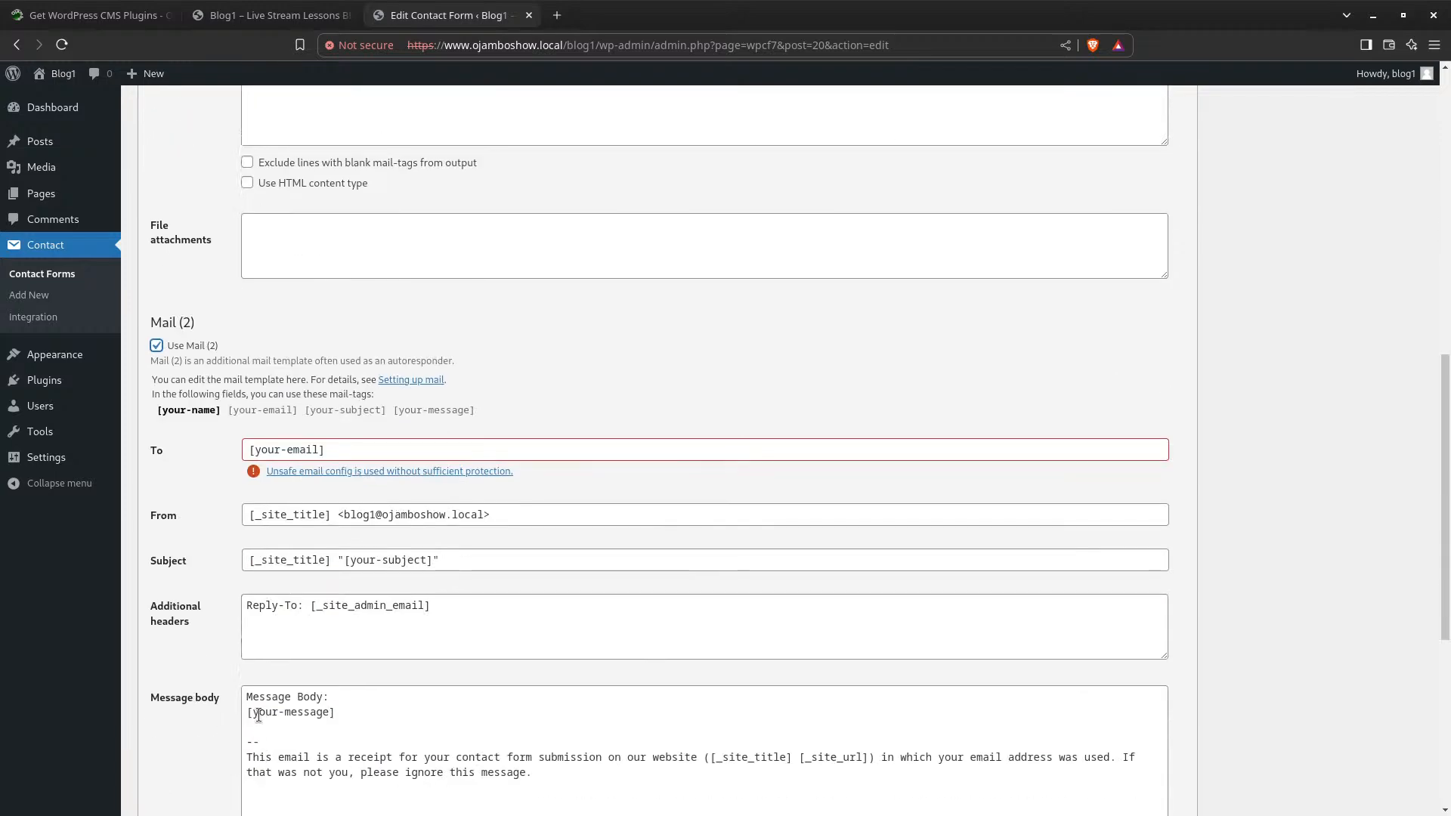
pyautogui.scroll(-3, 253, 393)
pyautogui.scroll(-2, 268, 514)
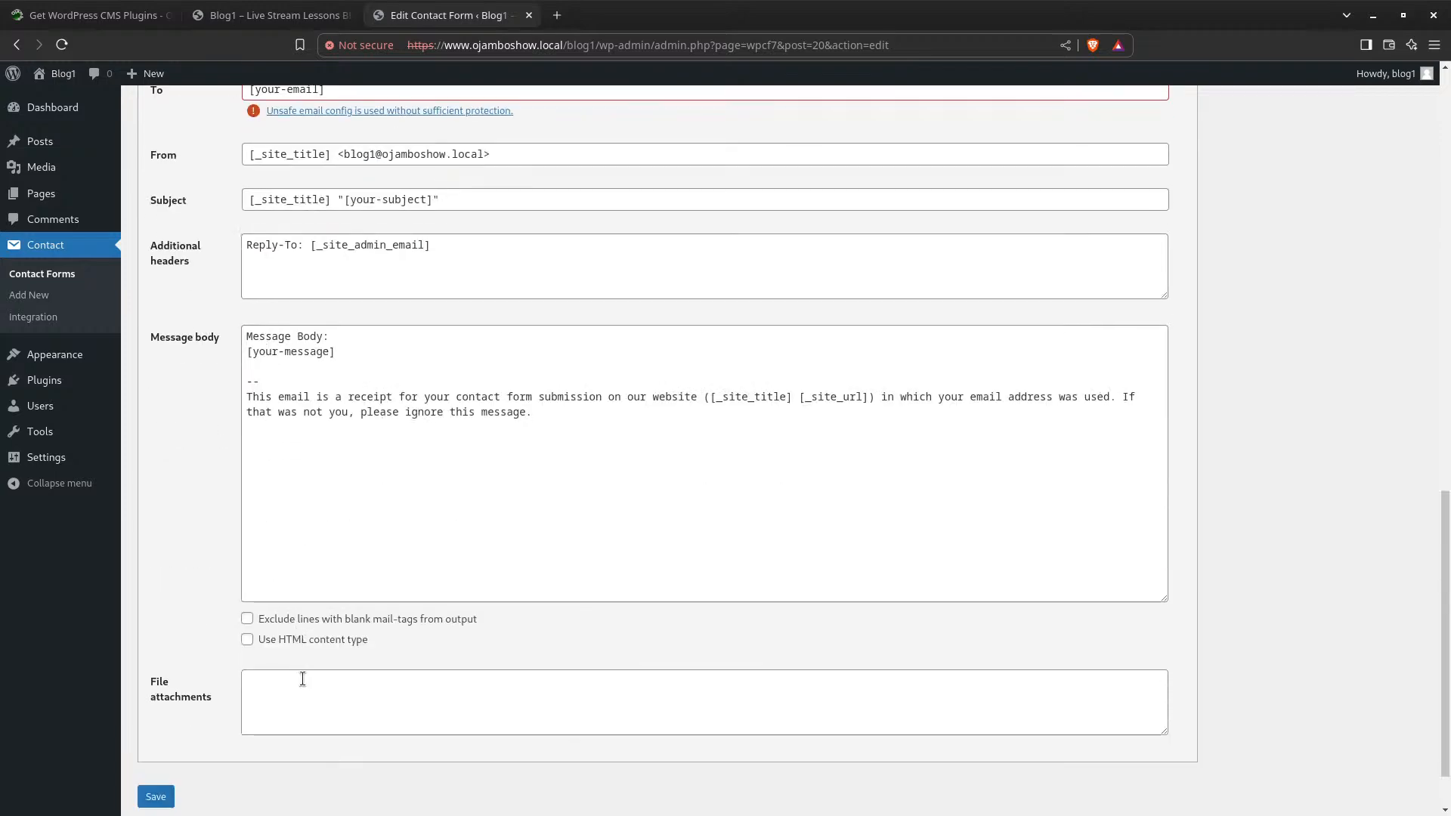
pyautogui.scroll(-1, 295, 669)
pyautogui.scroll(6, 284, 642)
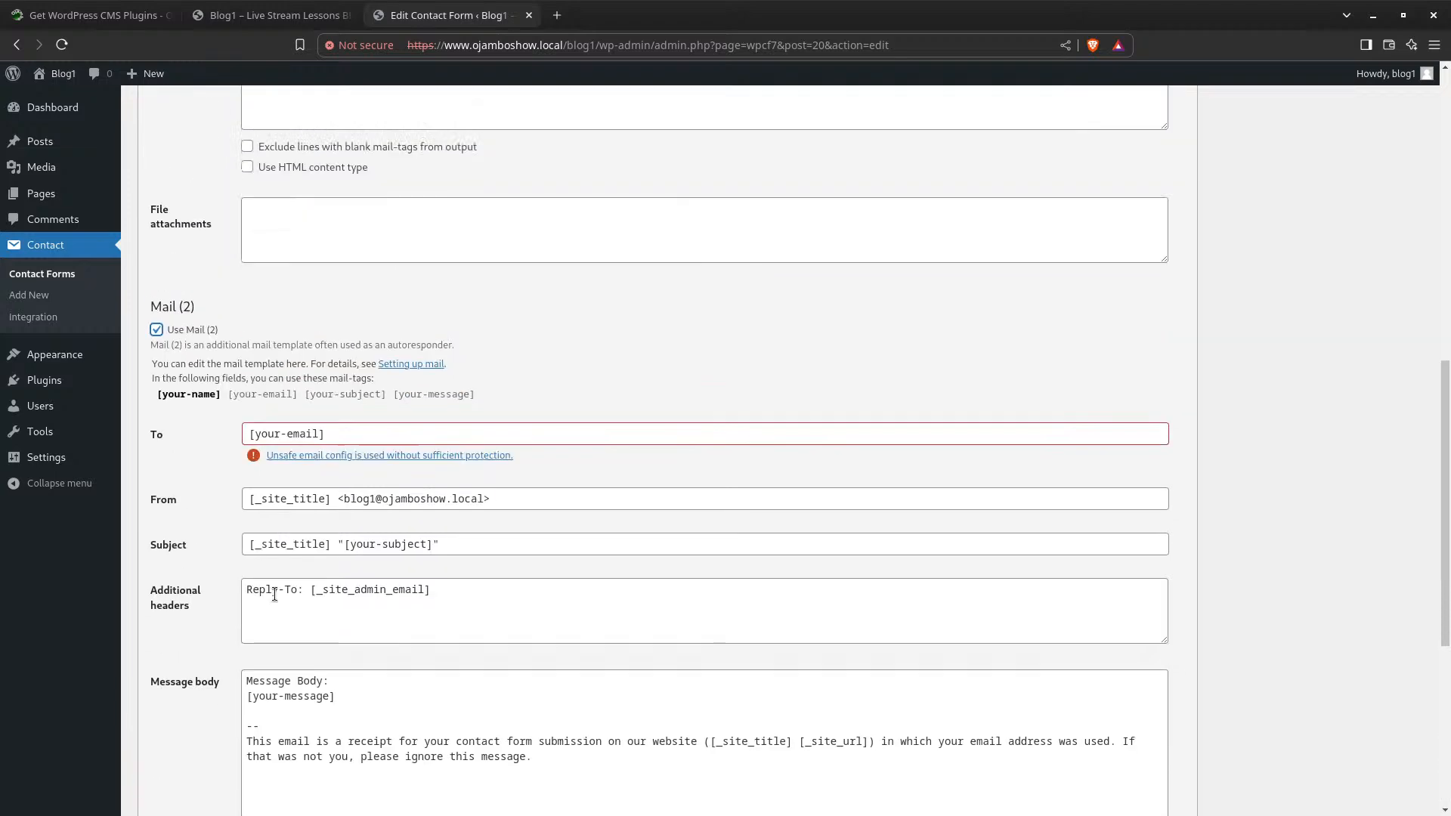
pyautogui.scroll(2, 274, 595)
pyautogui.click(157, 547)
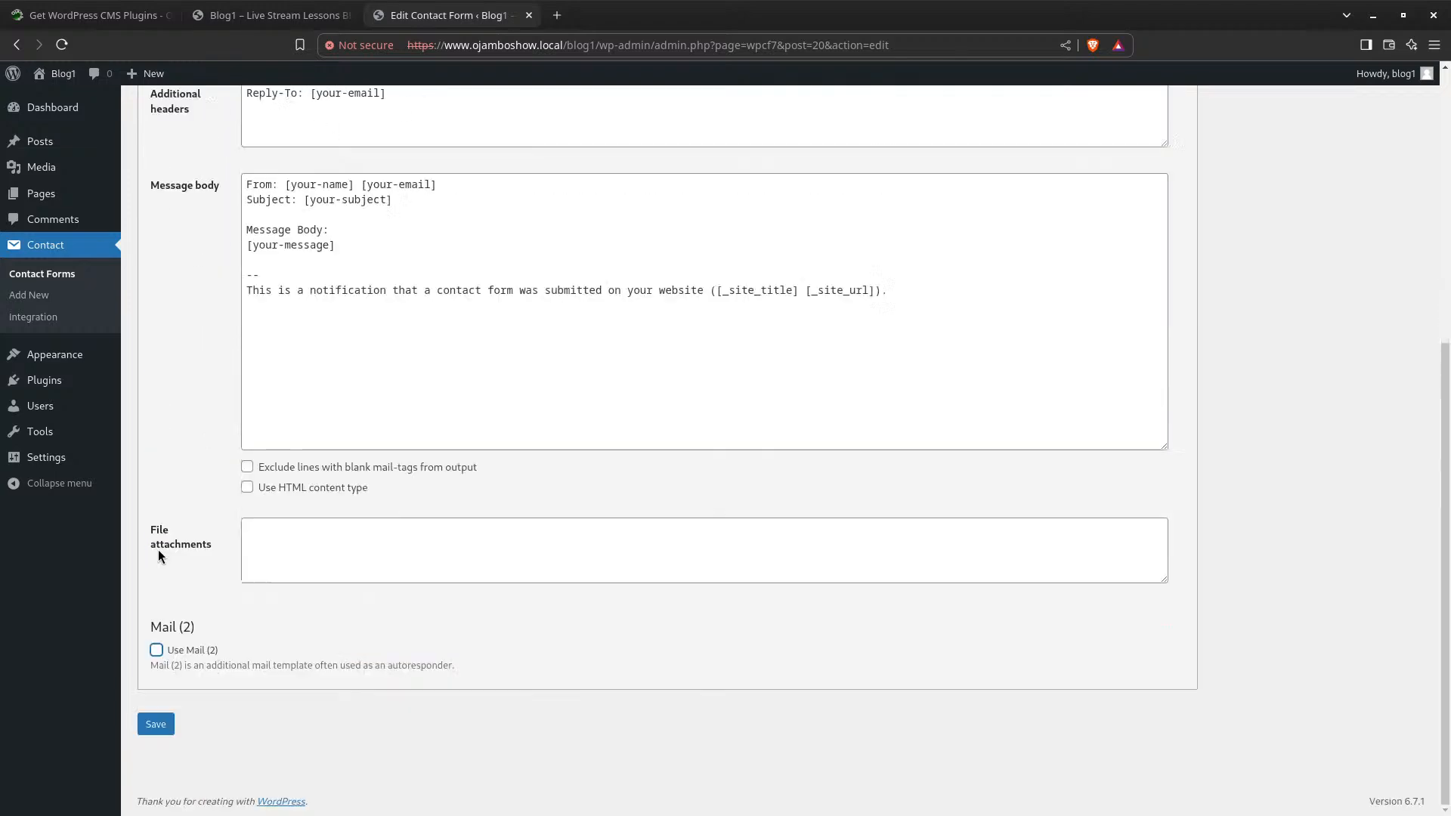
pyautogui.scroll(6, 388, 454)
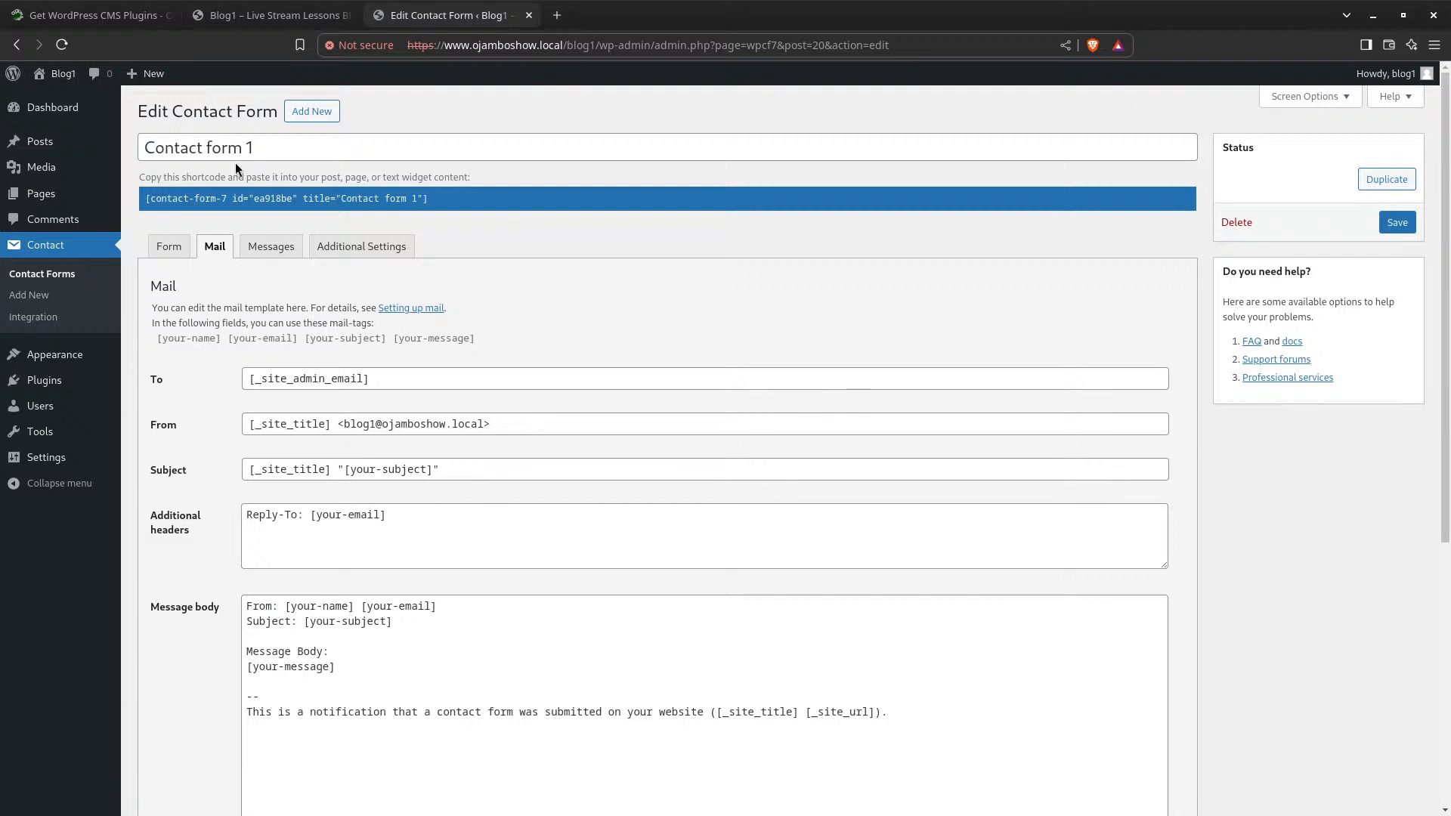
pyautogui.click(268, 248)
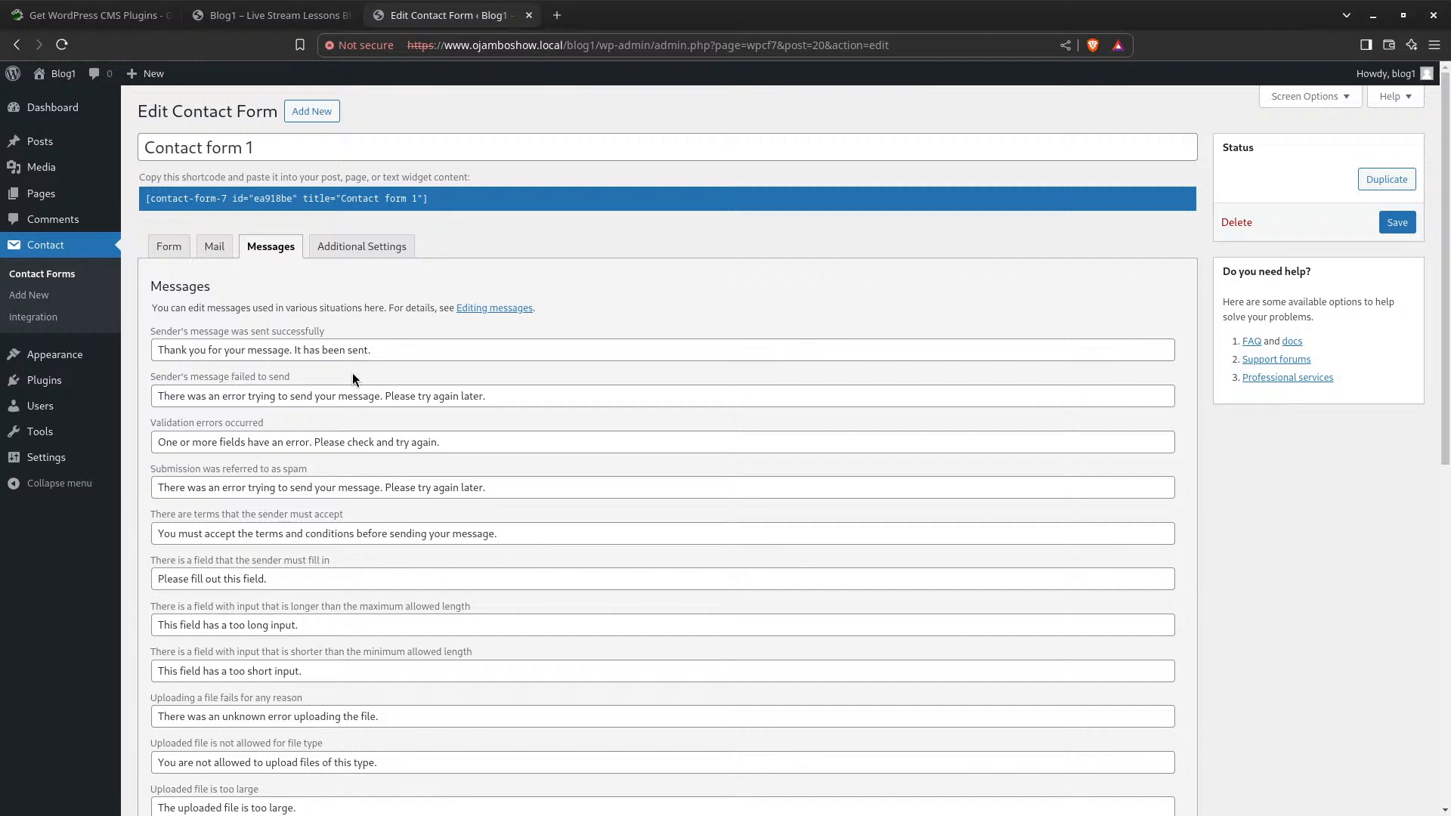
# Look over Contact form 1's response message fields, then move to the Additional Settings tab
pyautogui.scroll(-3, 283, 660)
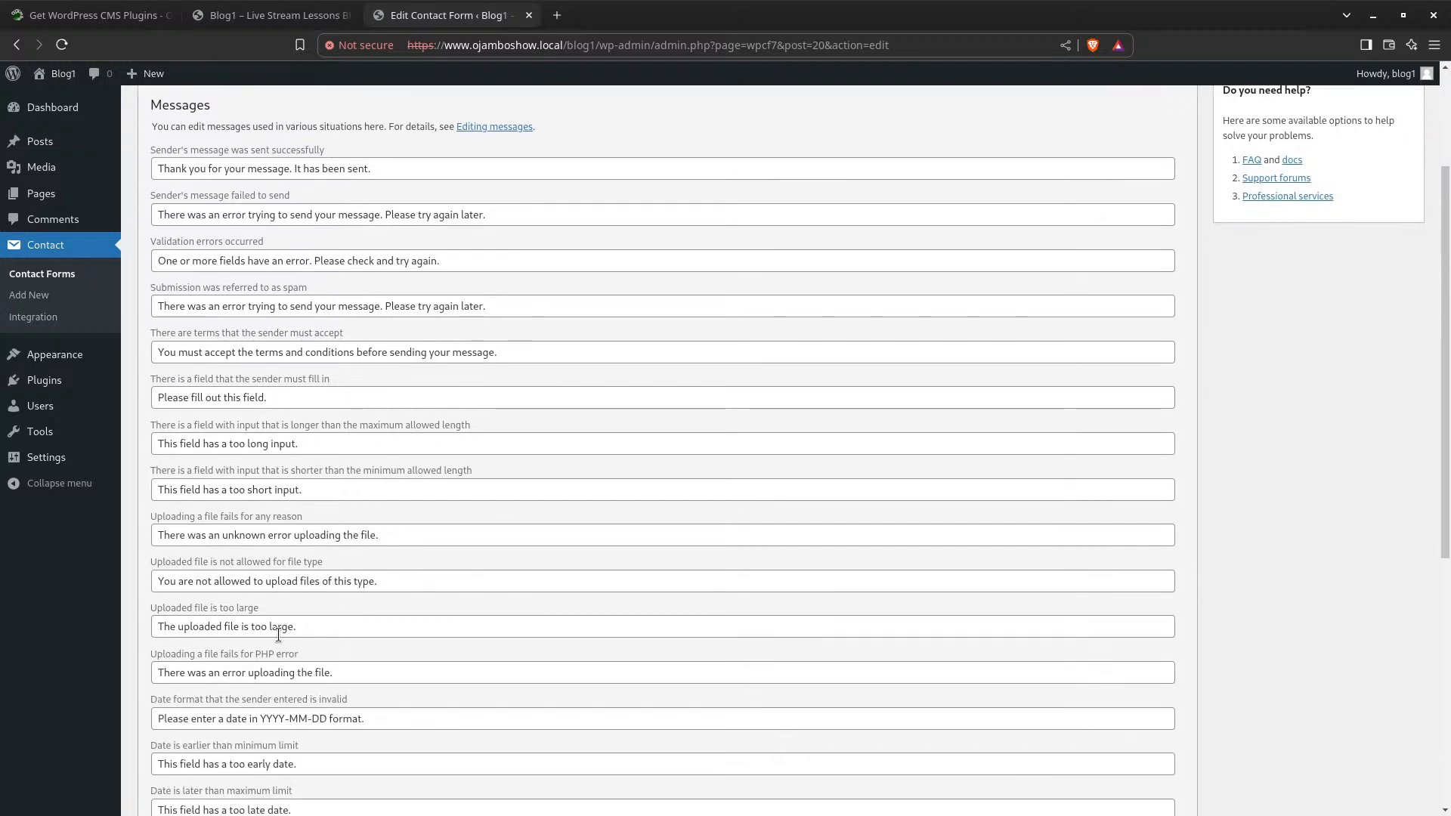
pyautogui.scroll(-8, 279, 635)
pyautogui.scroll(9, 269, 619)
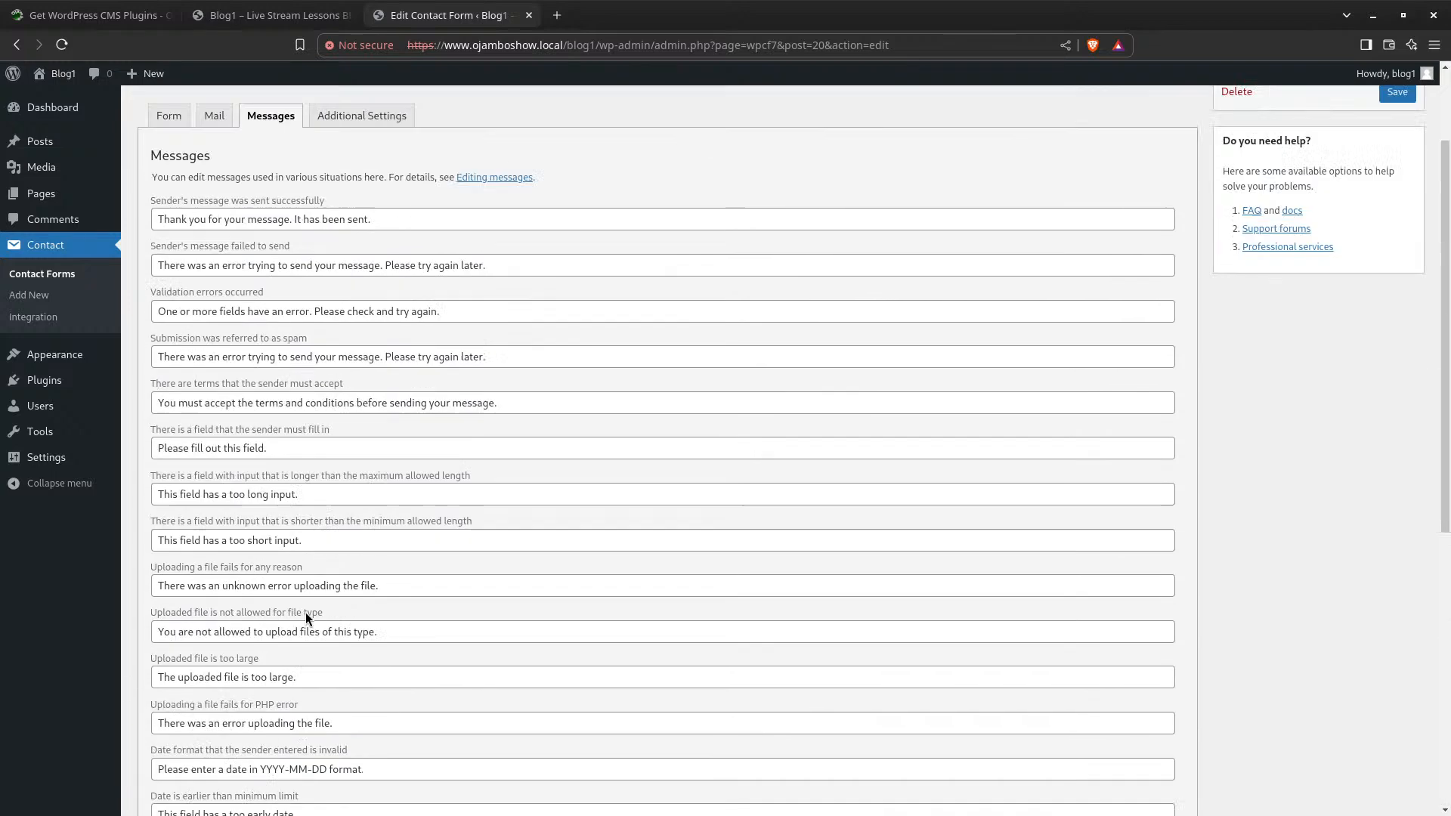
pyautogui.scroll(2, 305, 612)
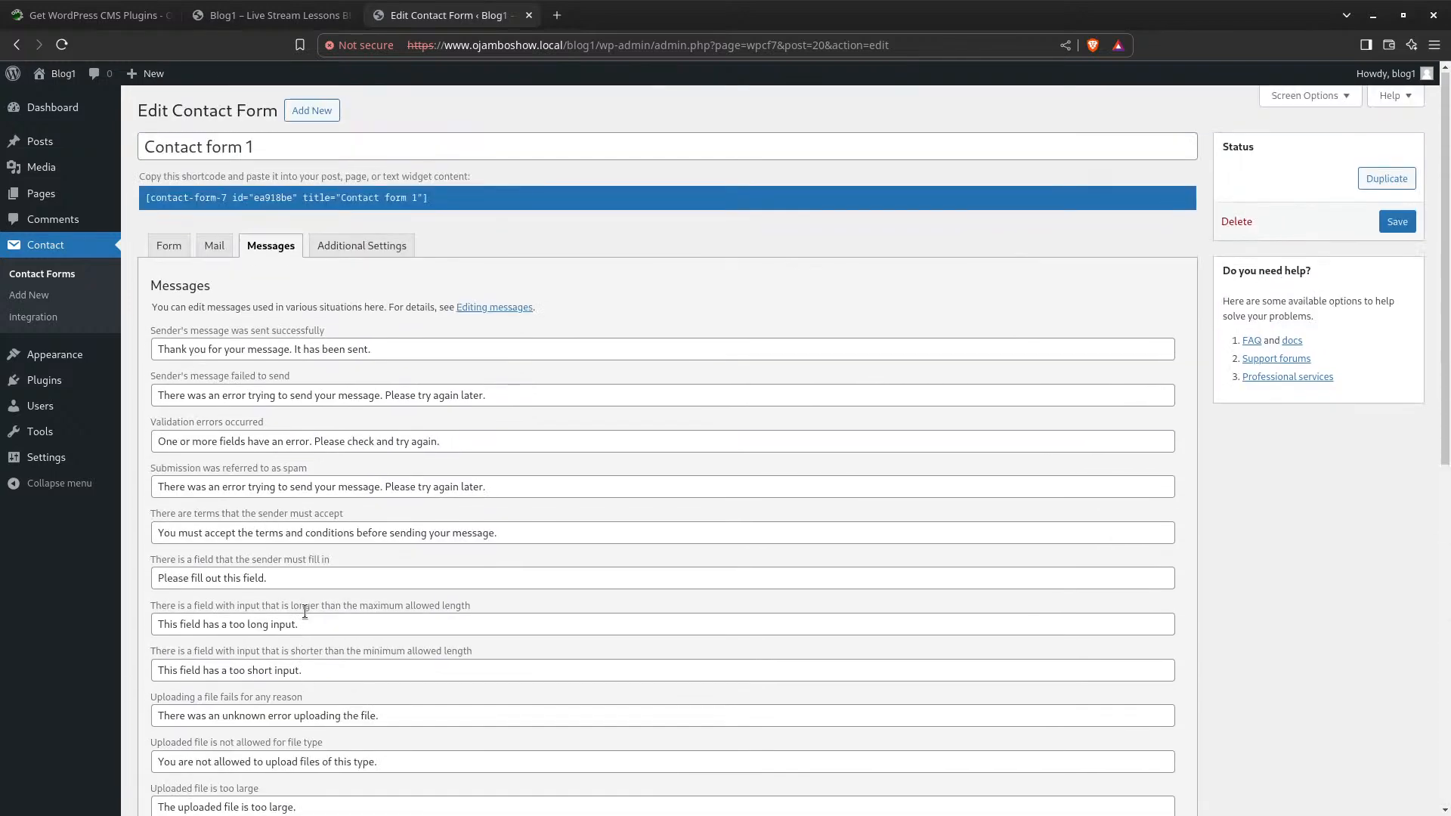
pyautogui.click(372, 250)
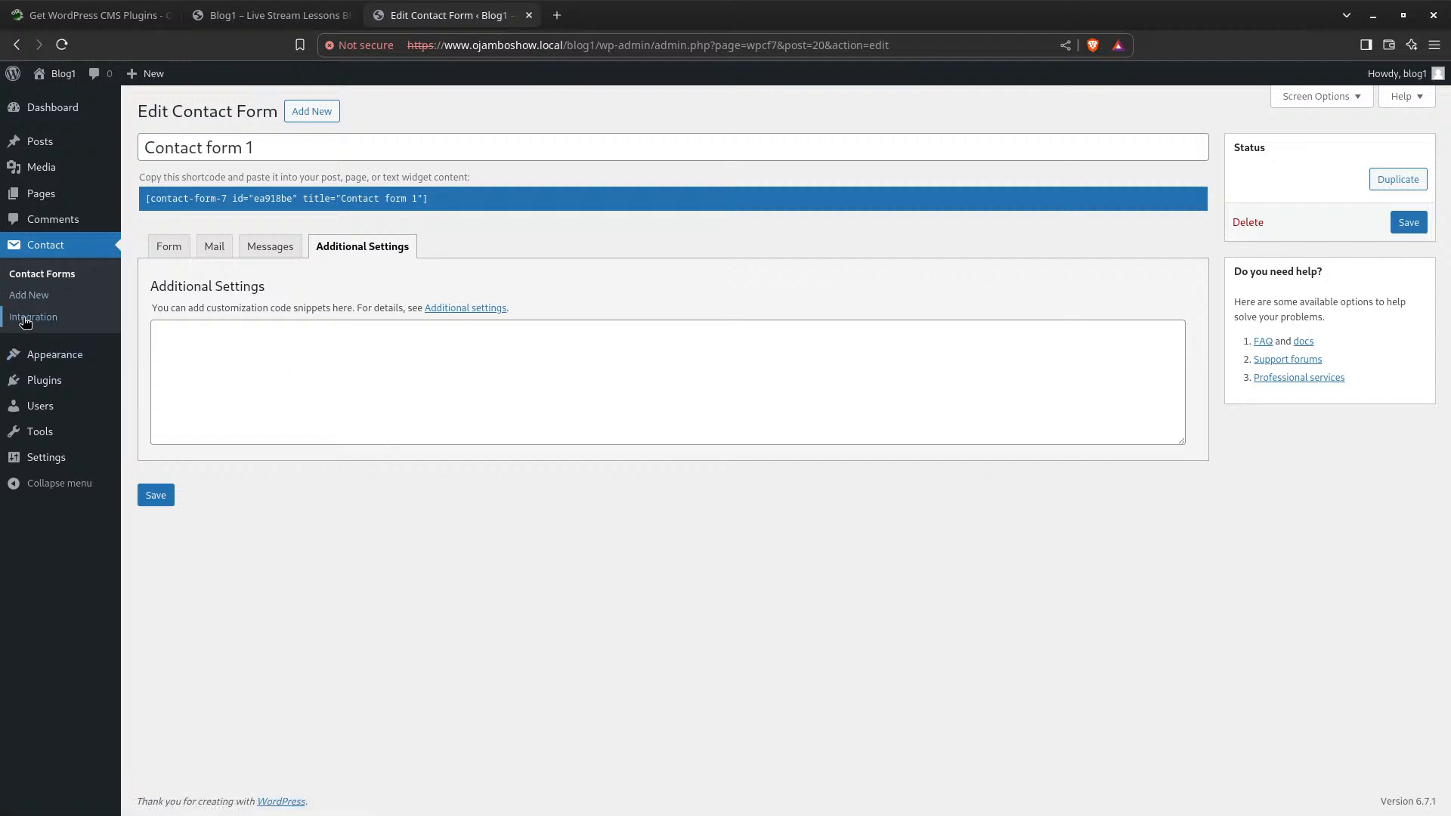
# Browse the Contact > Integration cards, then go to Plugins > Add New Plugin
pyautogui.click(25, 320)
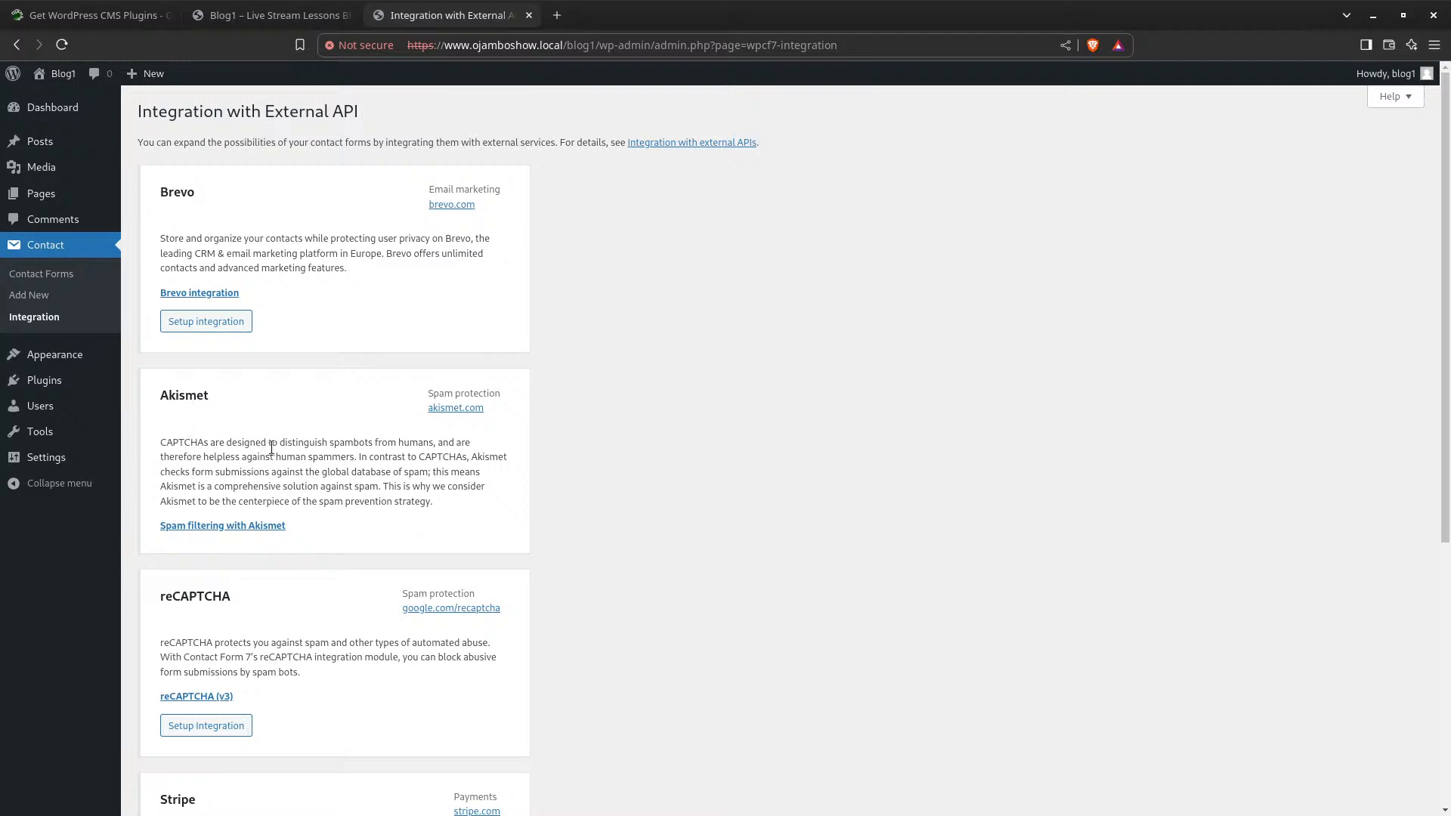
pyautogui.scroll(-3, 271, 447)
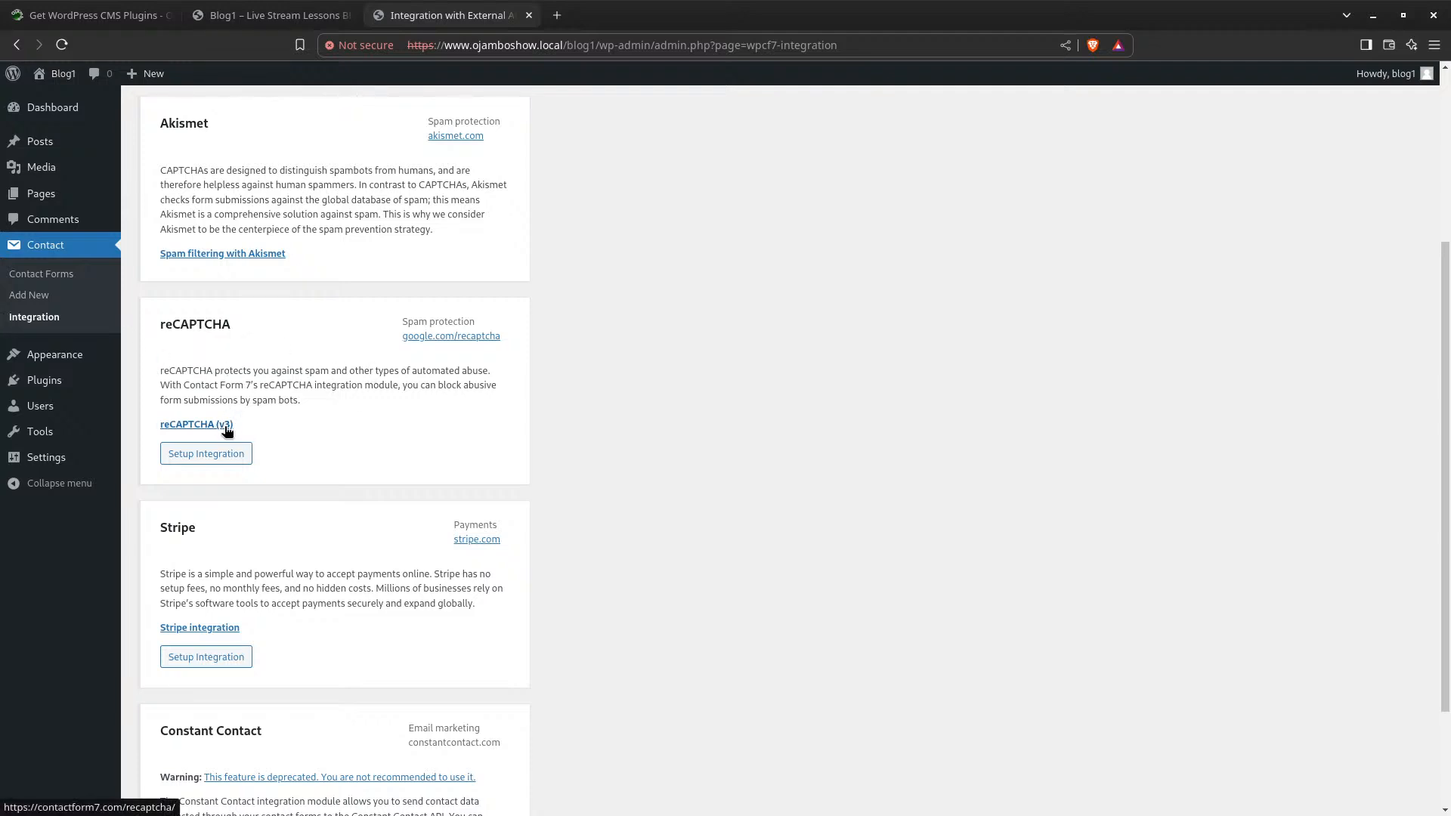
pyautogui.scroll(-1, 283, 417)
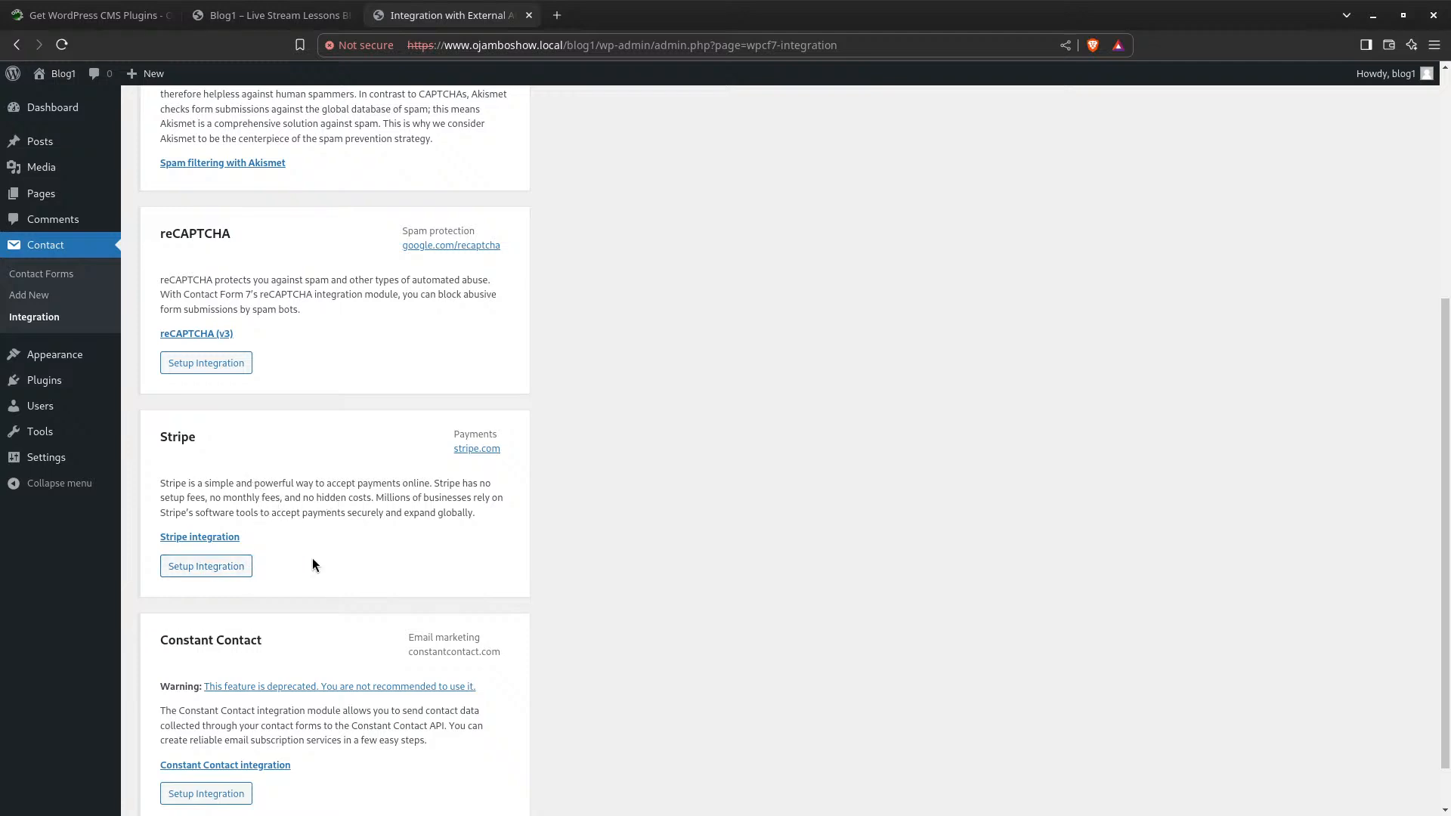
pyautogui.scroll(-1, 311, 557)
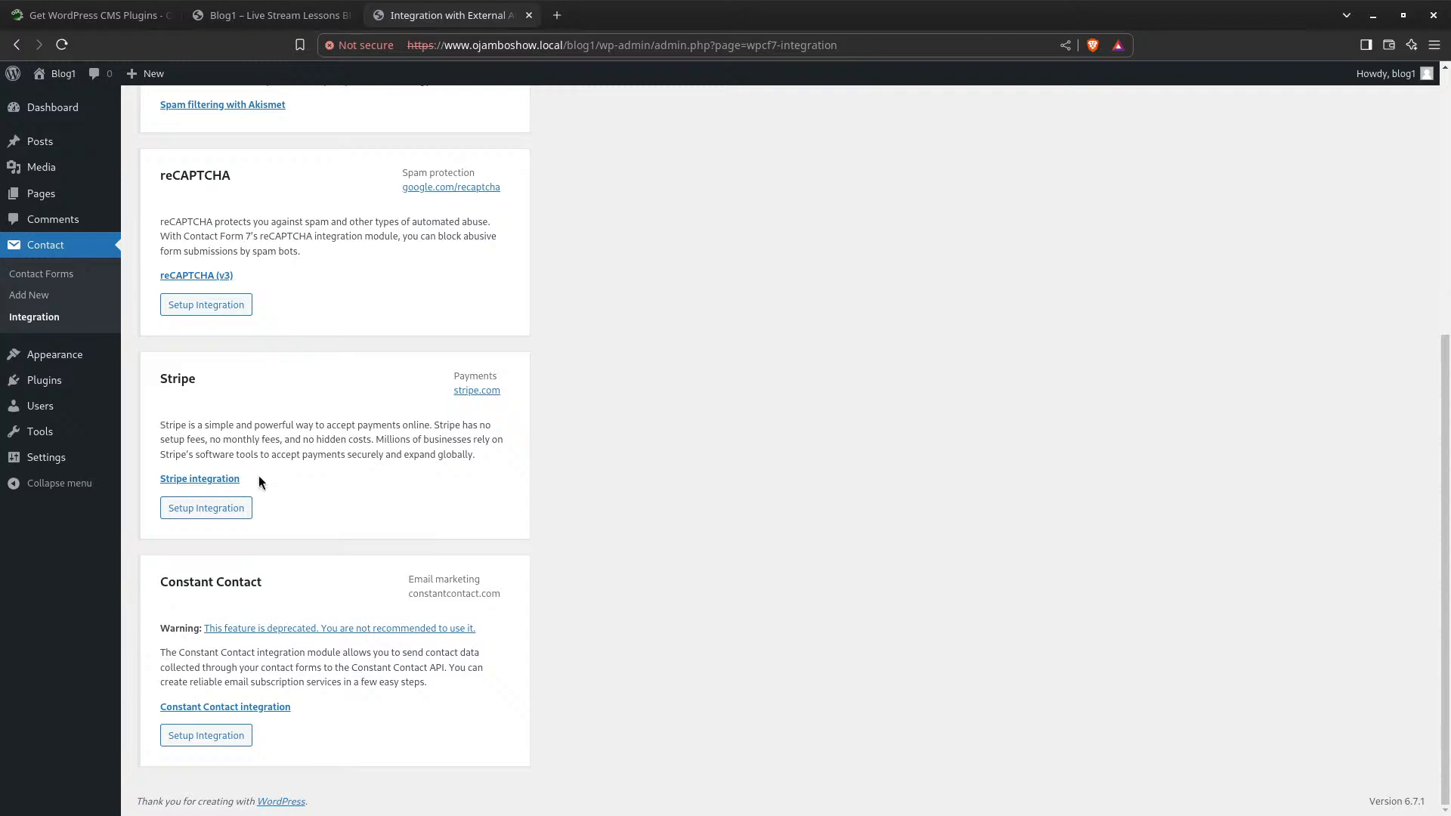
pyautogui.scroll(5, 278, 505)
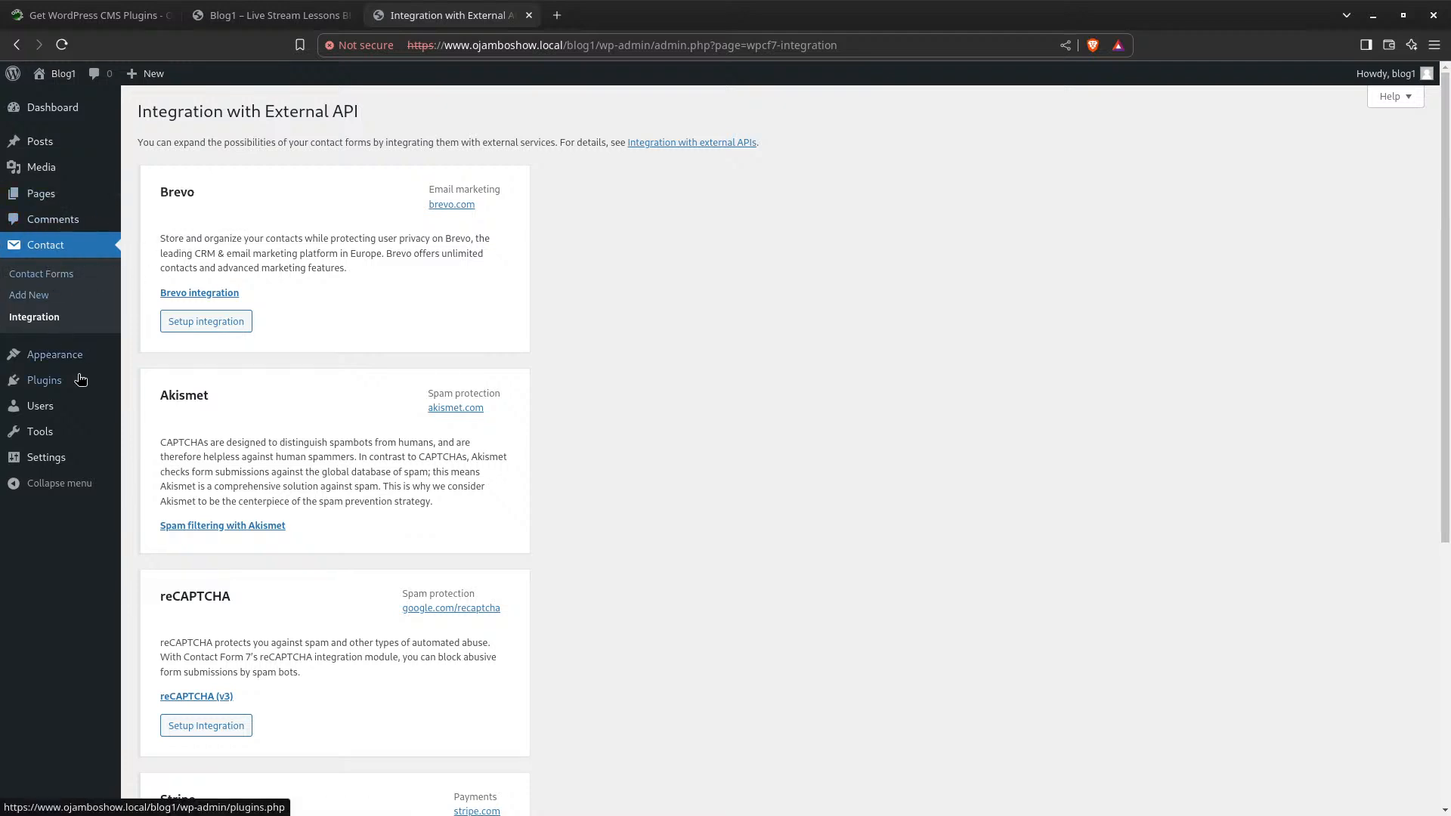
pyautogui.click(51, 380)
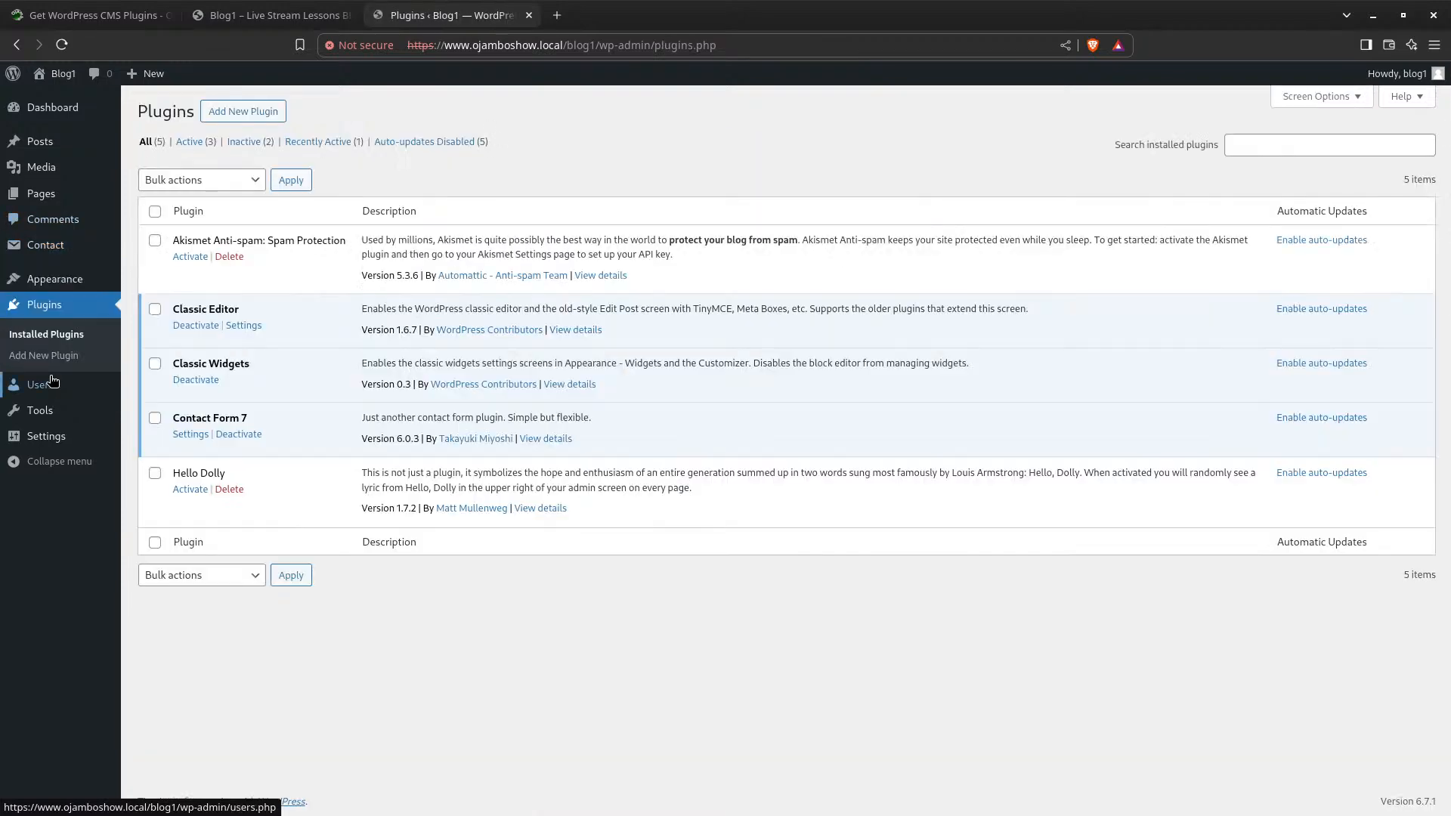
pyautogui.click(234, 115)
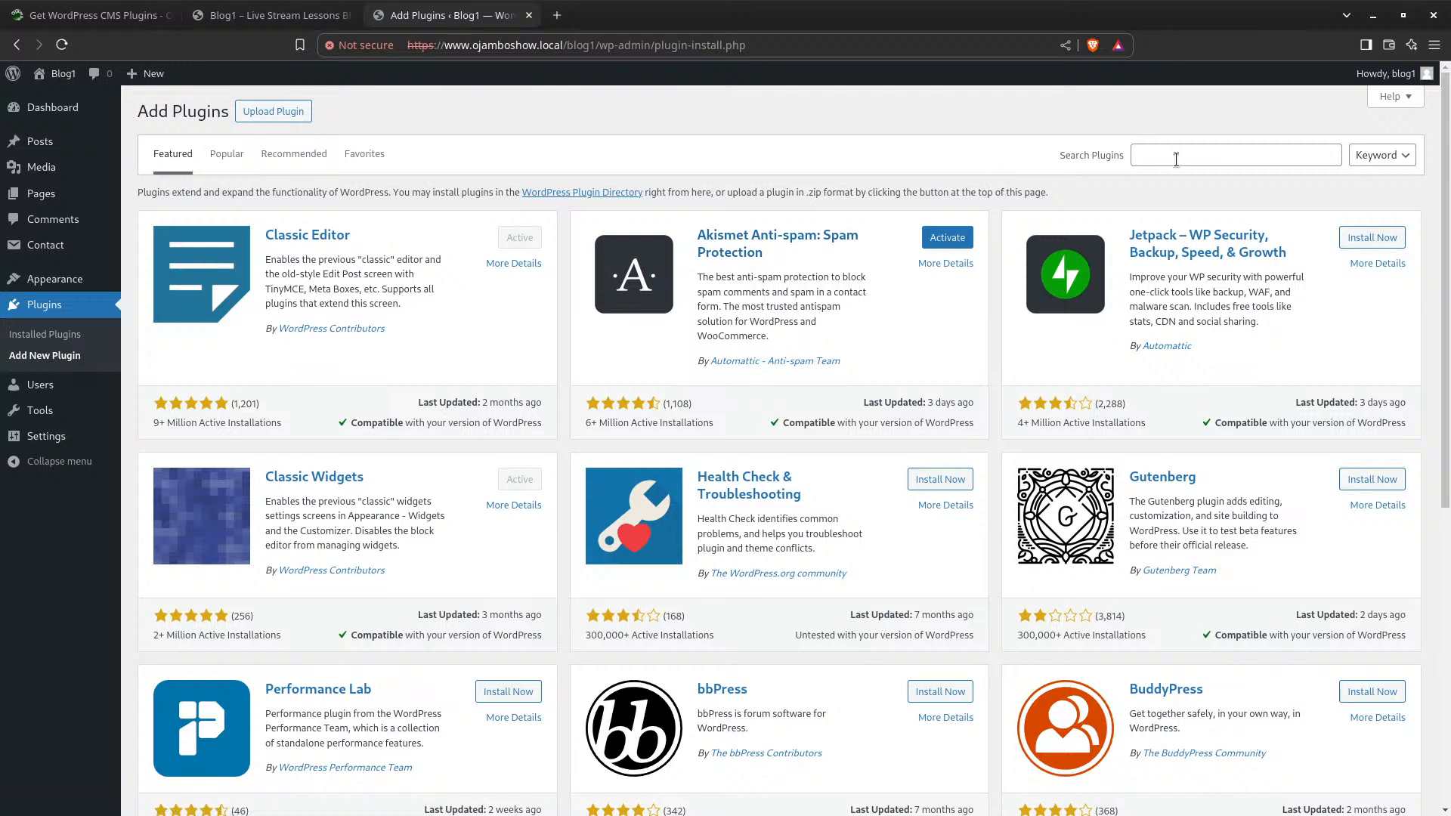
pyautogui.click(1176, 155)
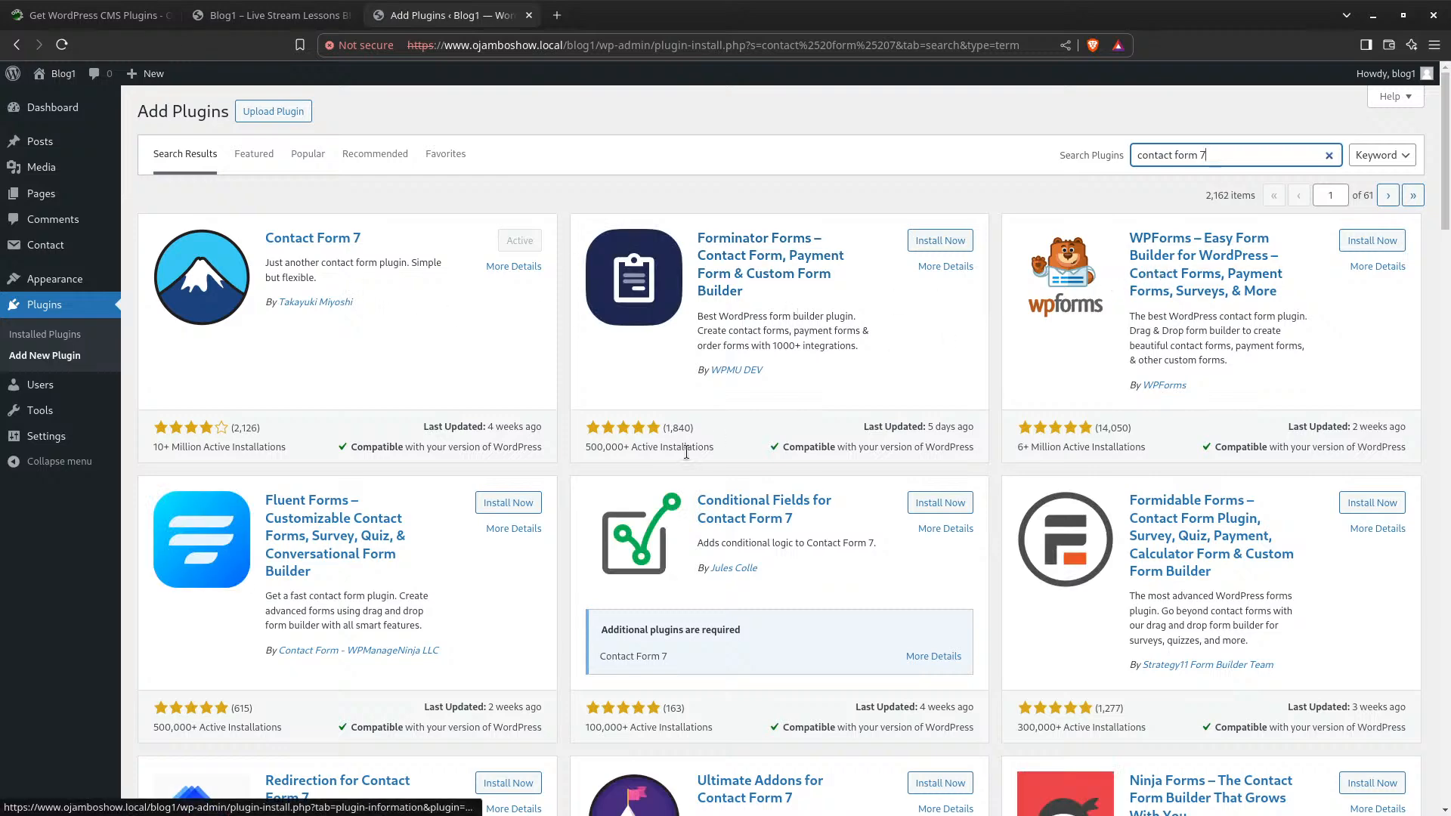
pyautogui.scroll(-4, 686, 452)
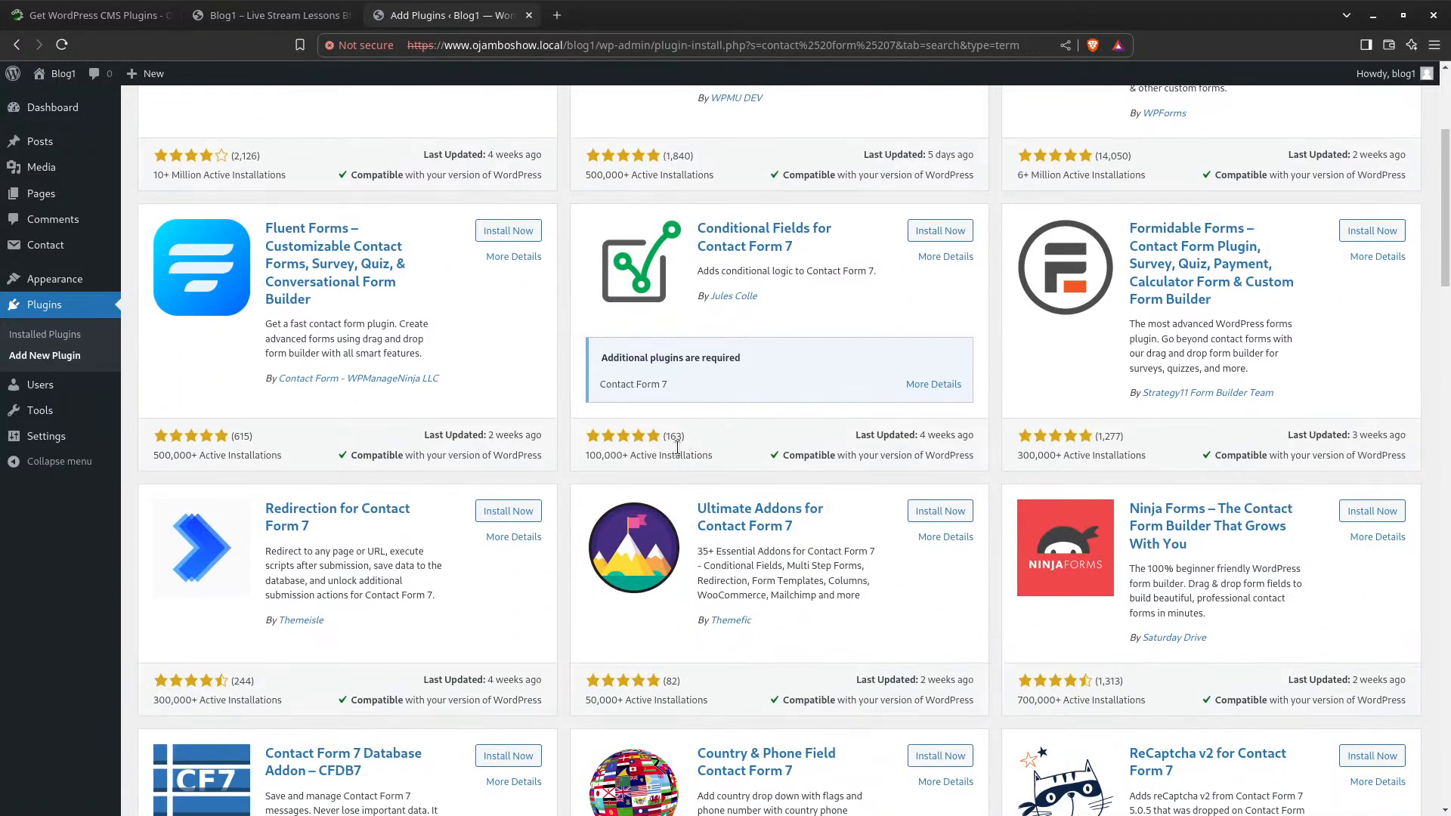
pyautogui.scroll(-3, 677, 448)
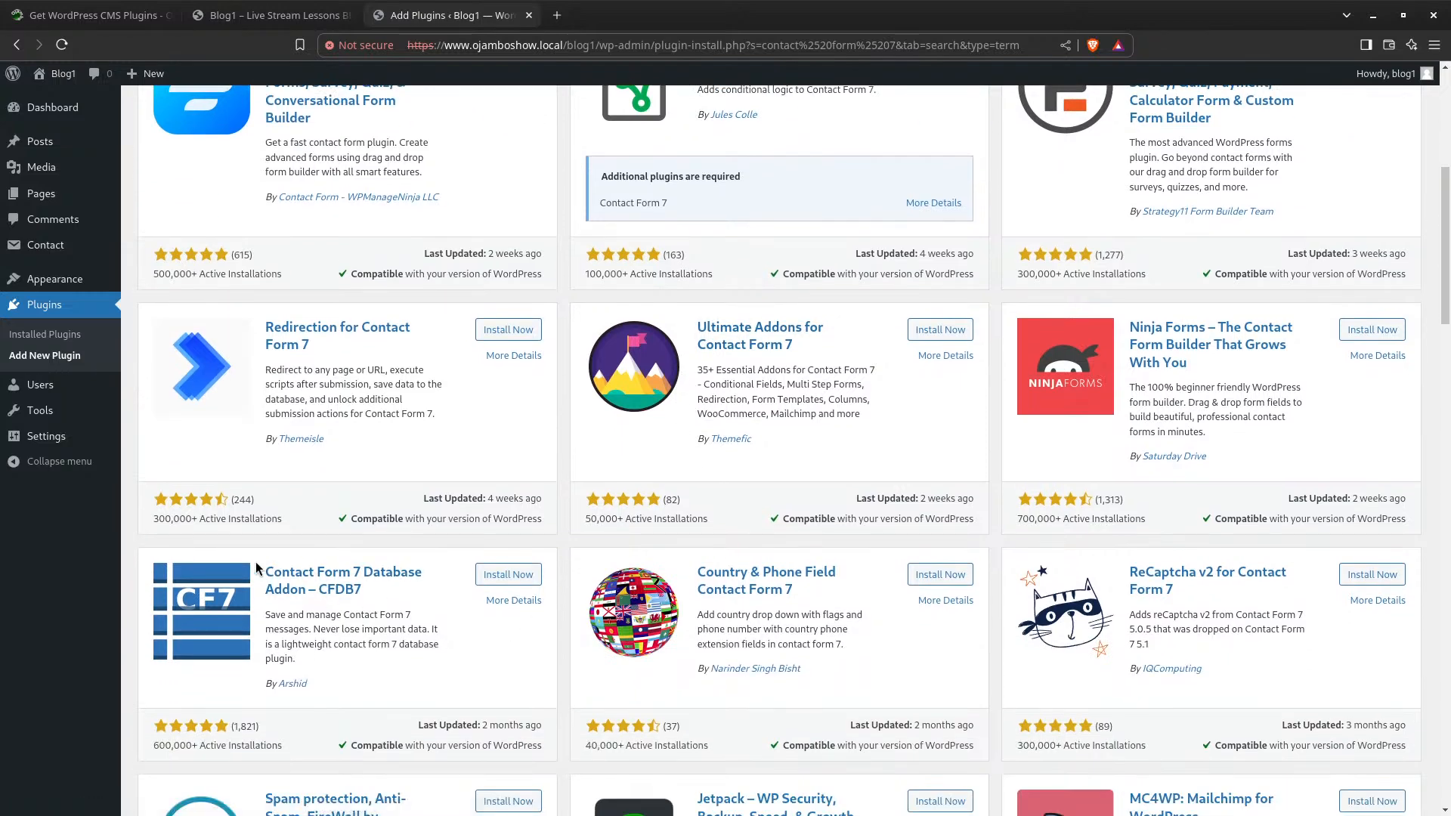
pyautogui.scroll(-1, 307, 608)
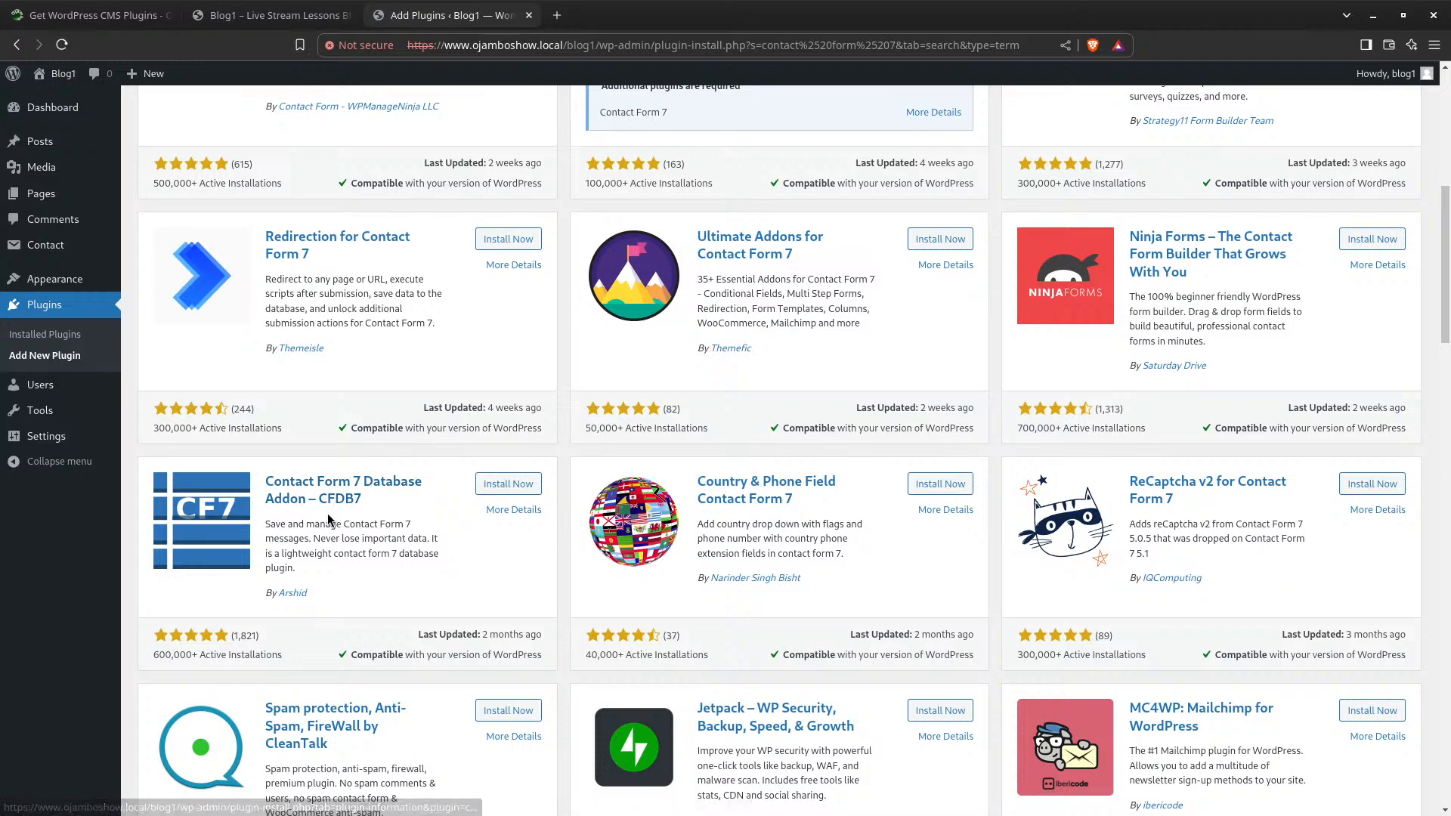
pyautogui.scroll(-6, 326, 511)
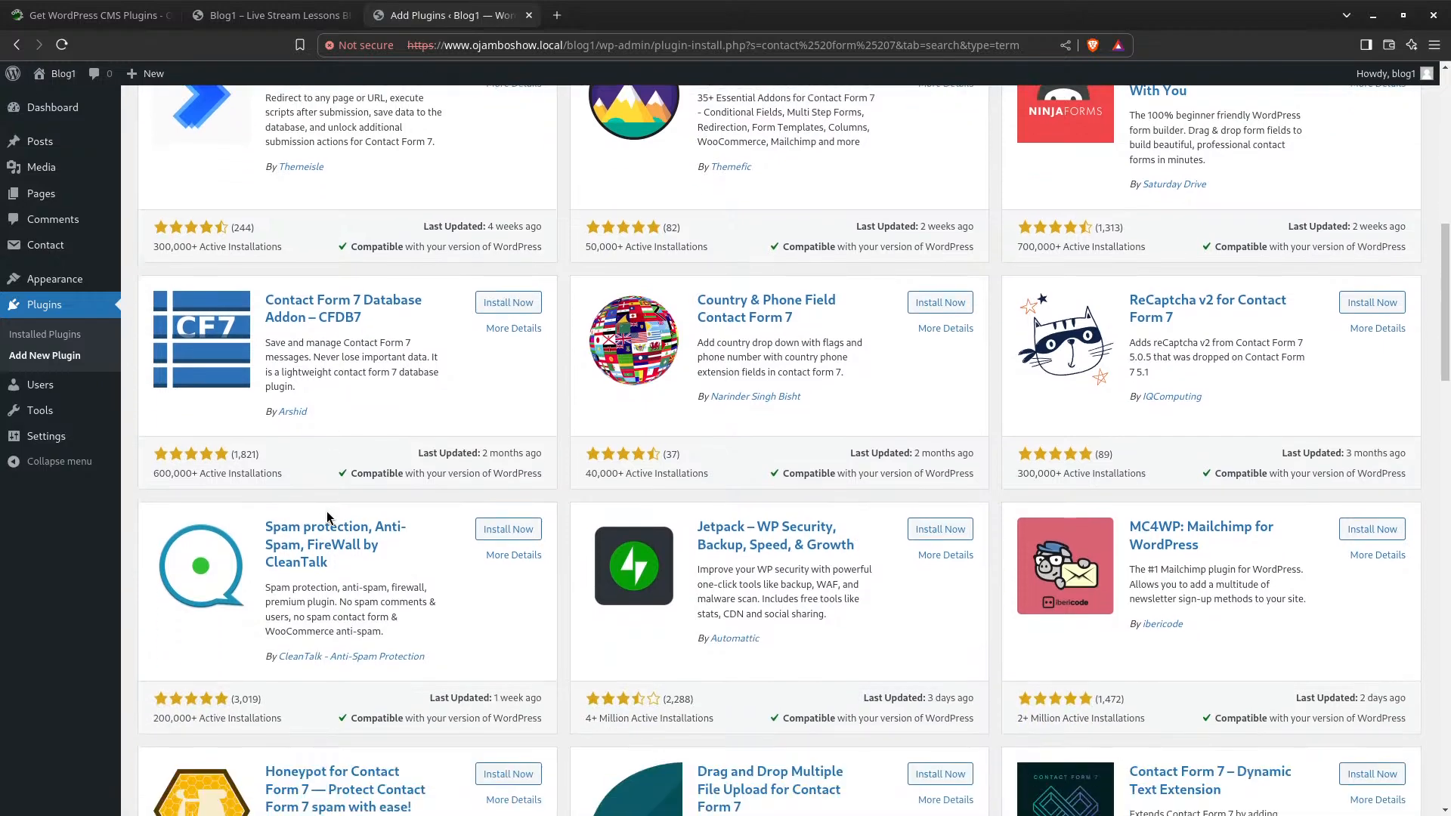
pyautogui.scroll(-5, 329, 511)
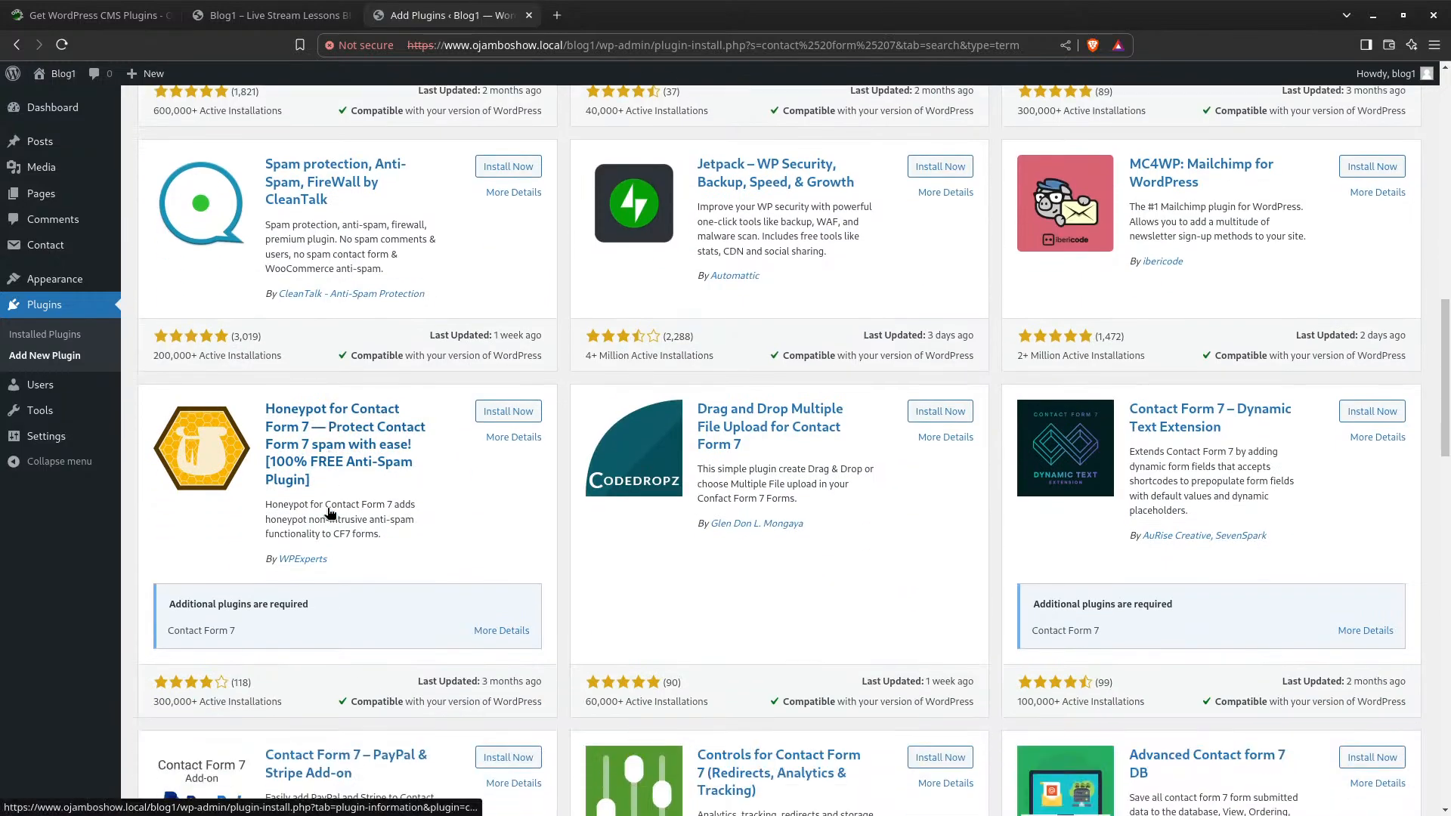
pyautogui.scroll(-2, 333, 510)
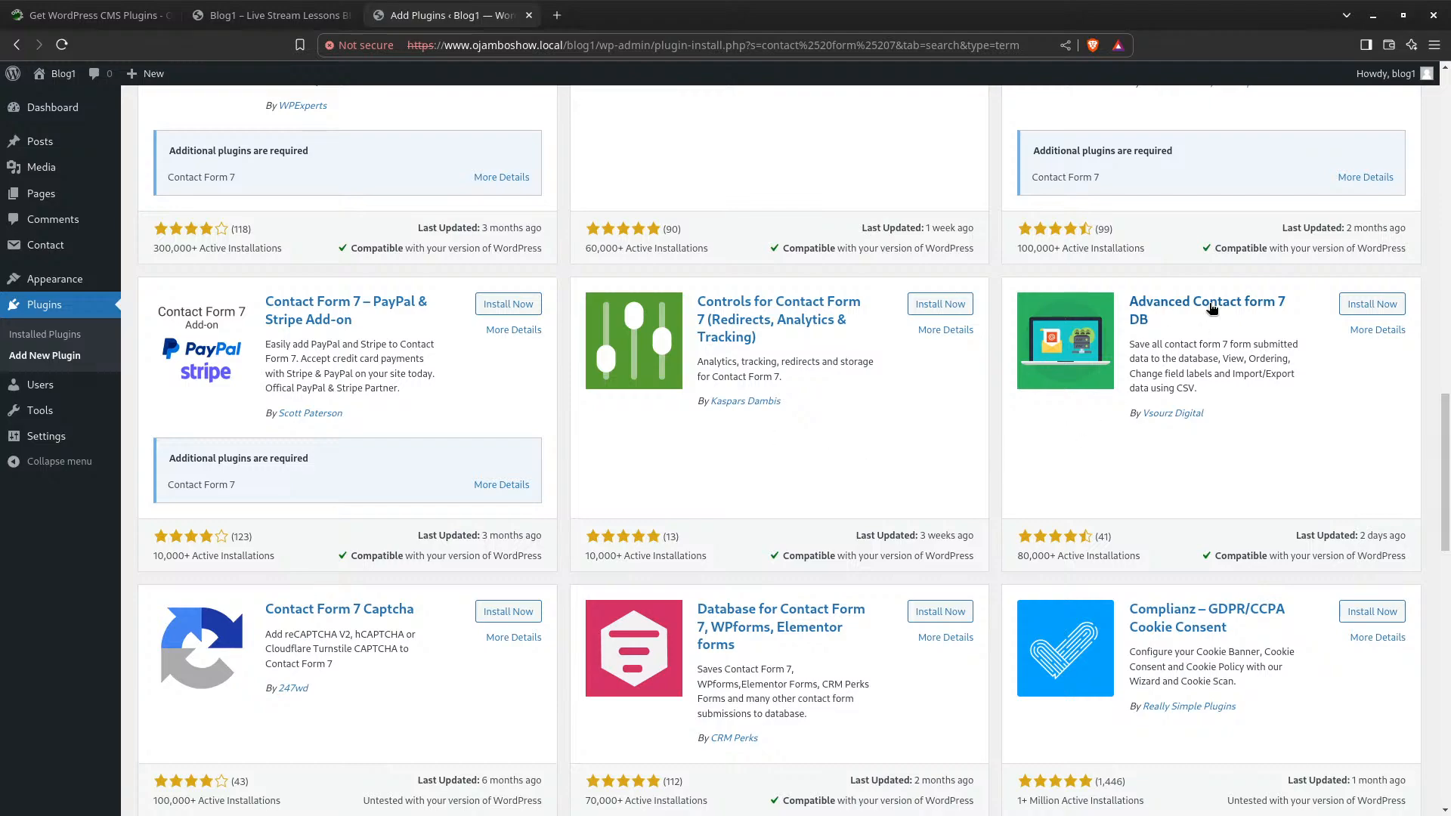
pyautogui.scroll(-3, 693, 366)
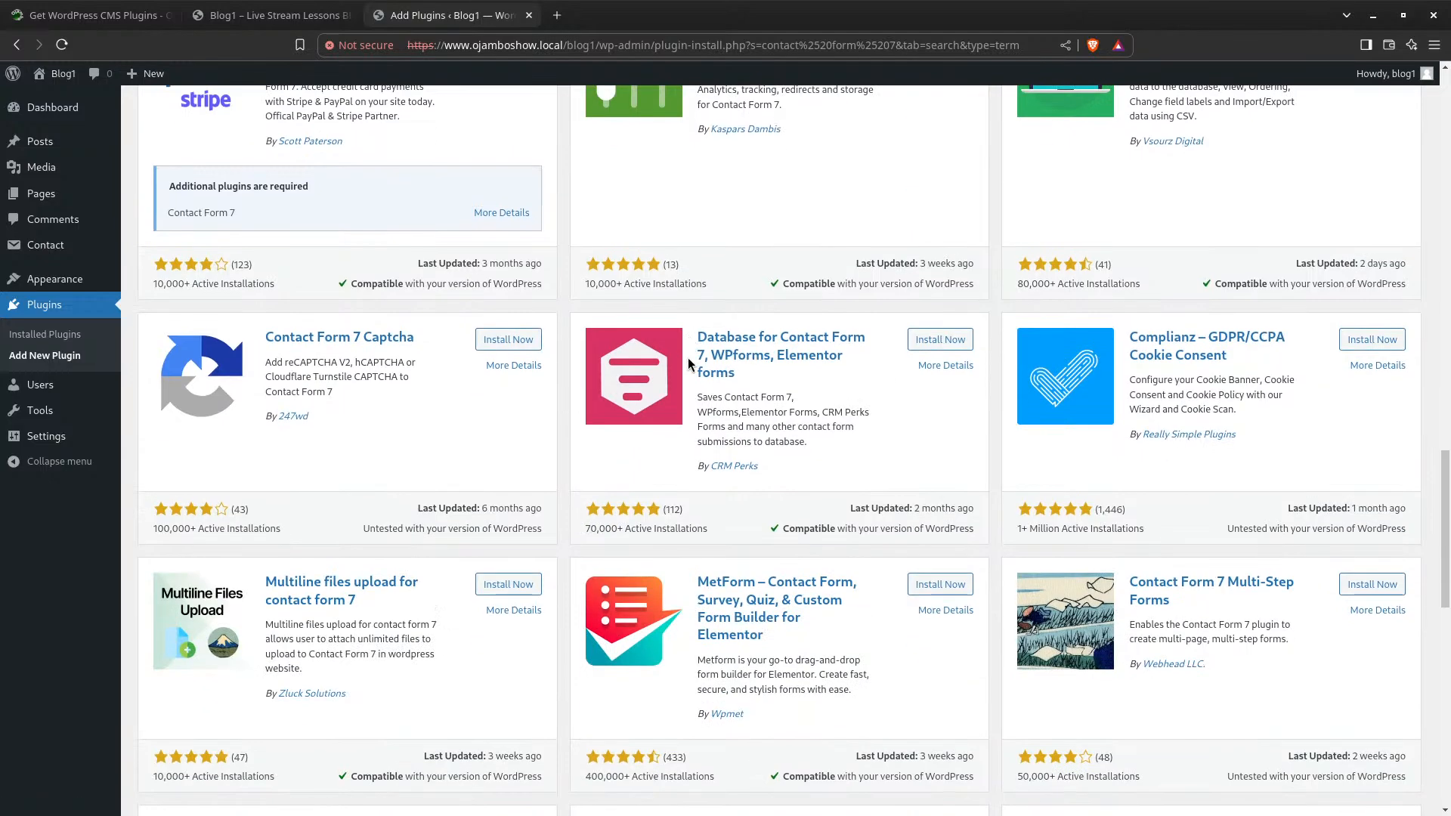
pyautogui.scroll(-3, 482, 501)
pyautogui.scroll(-4, 463, 485)
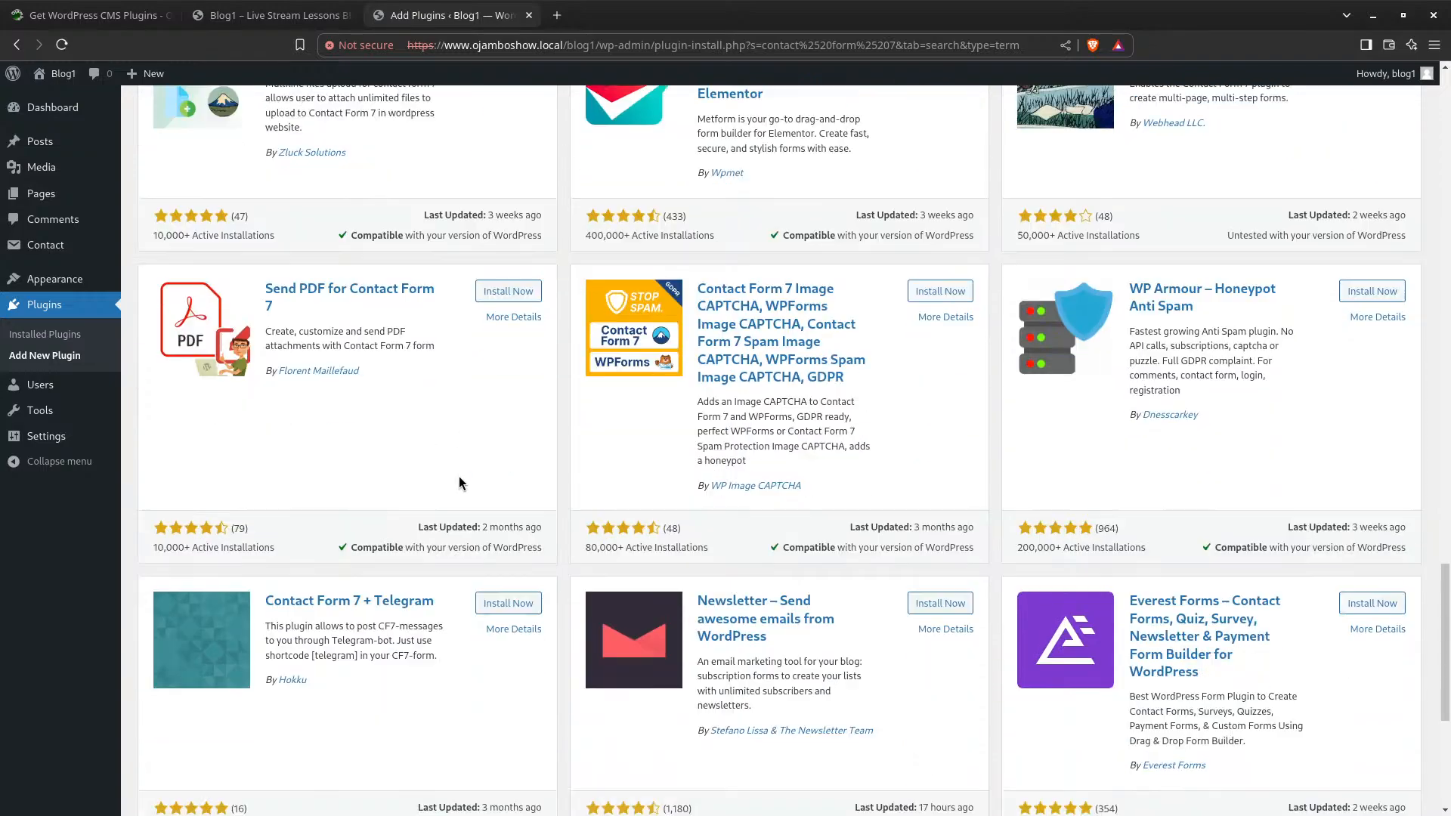
pyautogui.scroll(-5, 505, 559)
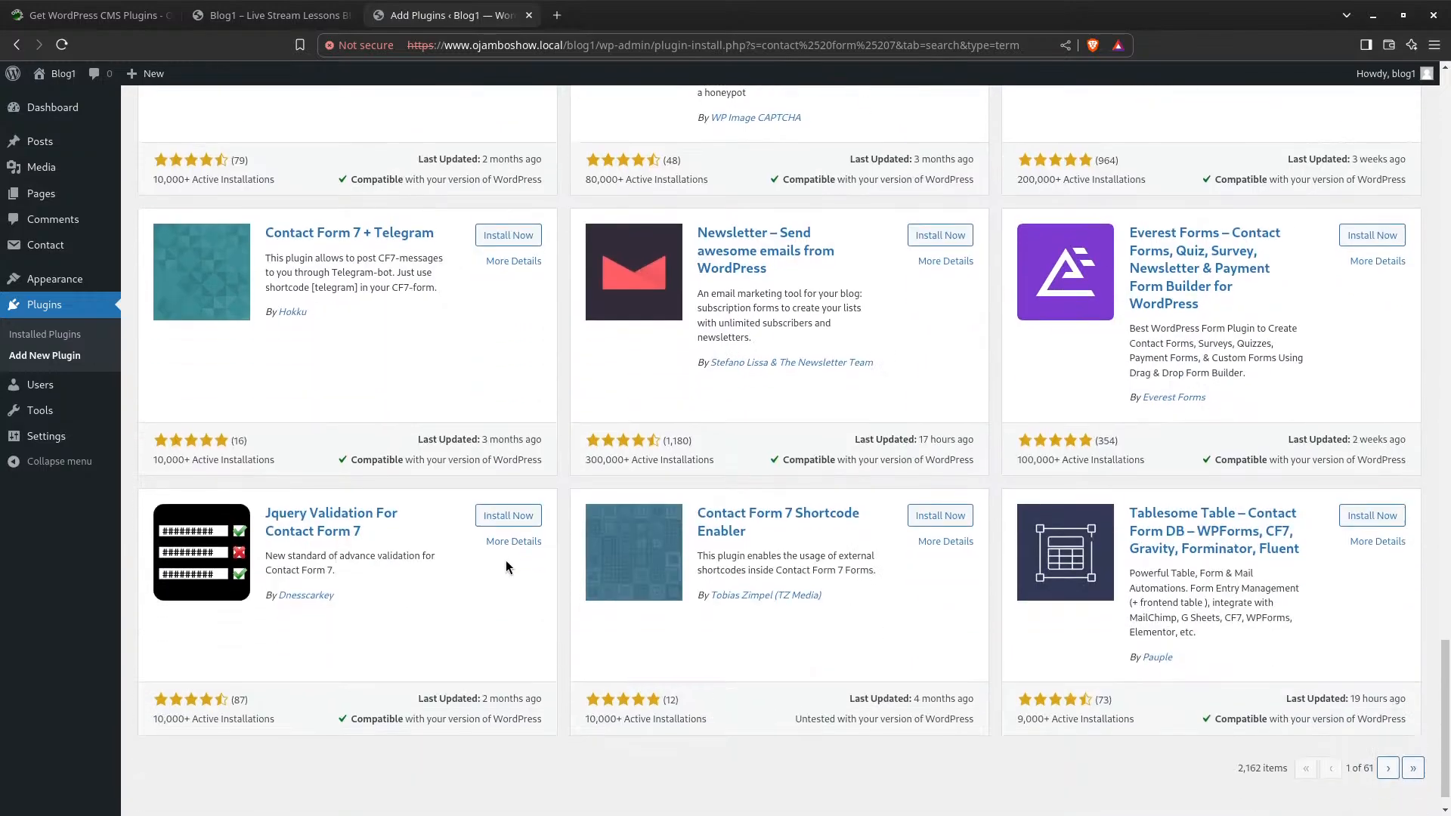
pyautogui.scroll(15, 859, 590)
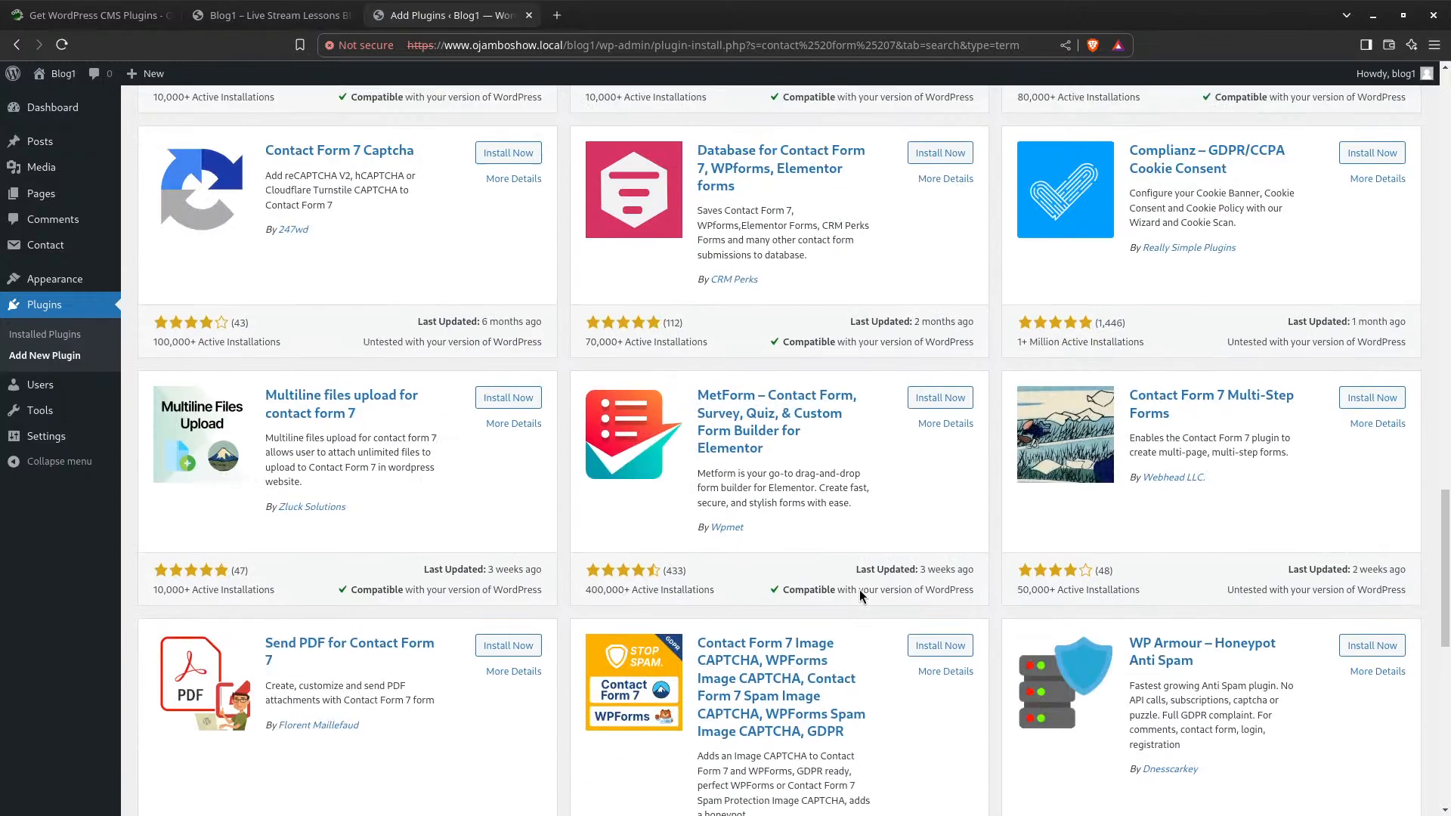
pyautogui.scroll(3, 859, 597)
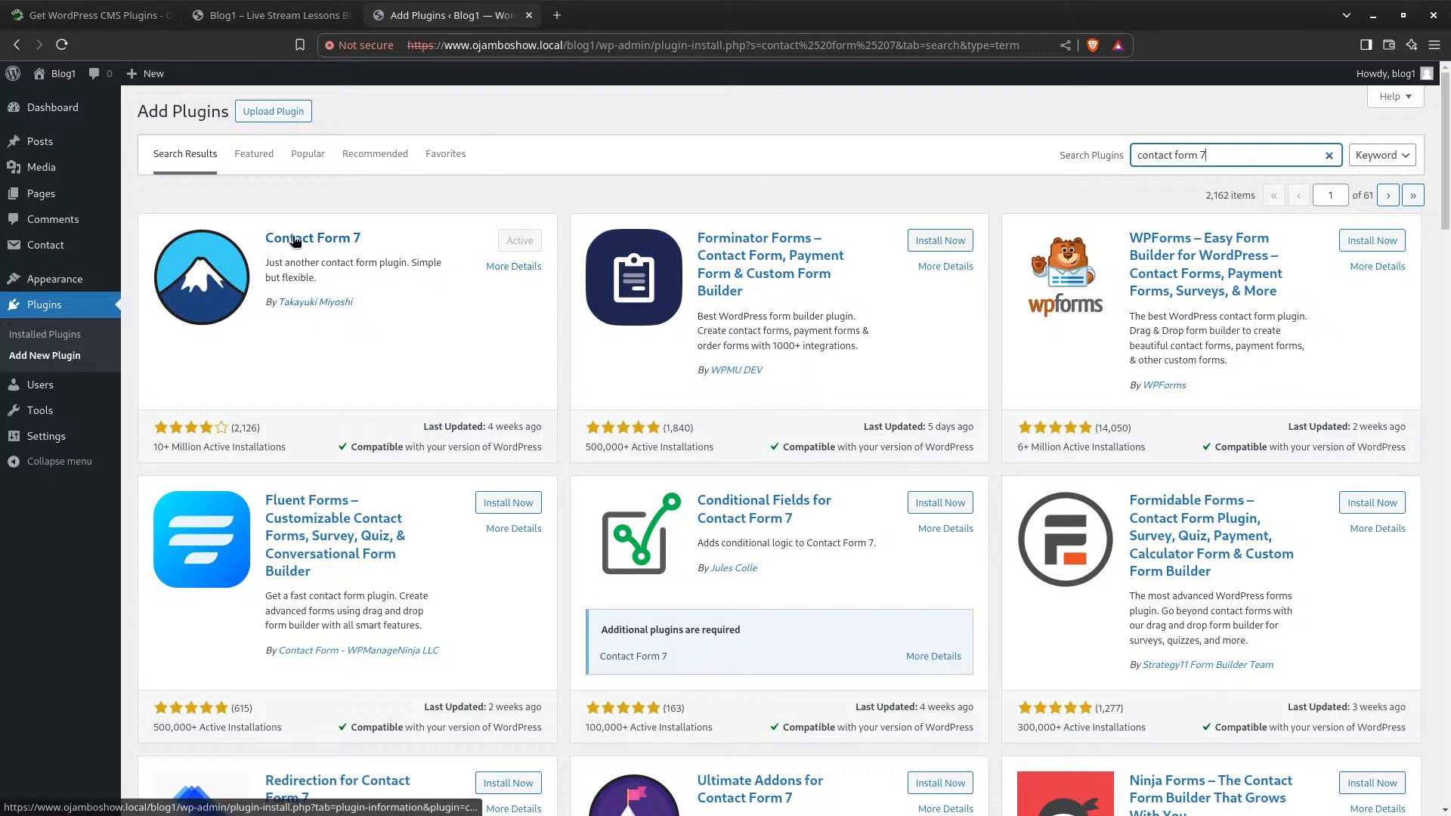
# Open Contact Form 7's More Details and read its Installation and FAQ tabs
pyautogui.click(514, 267)
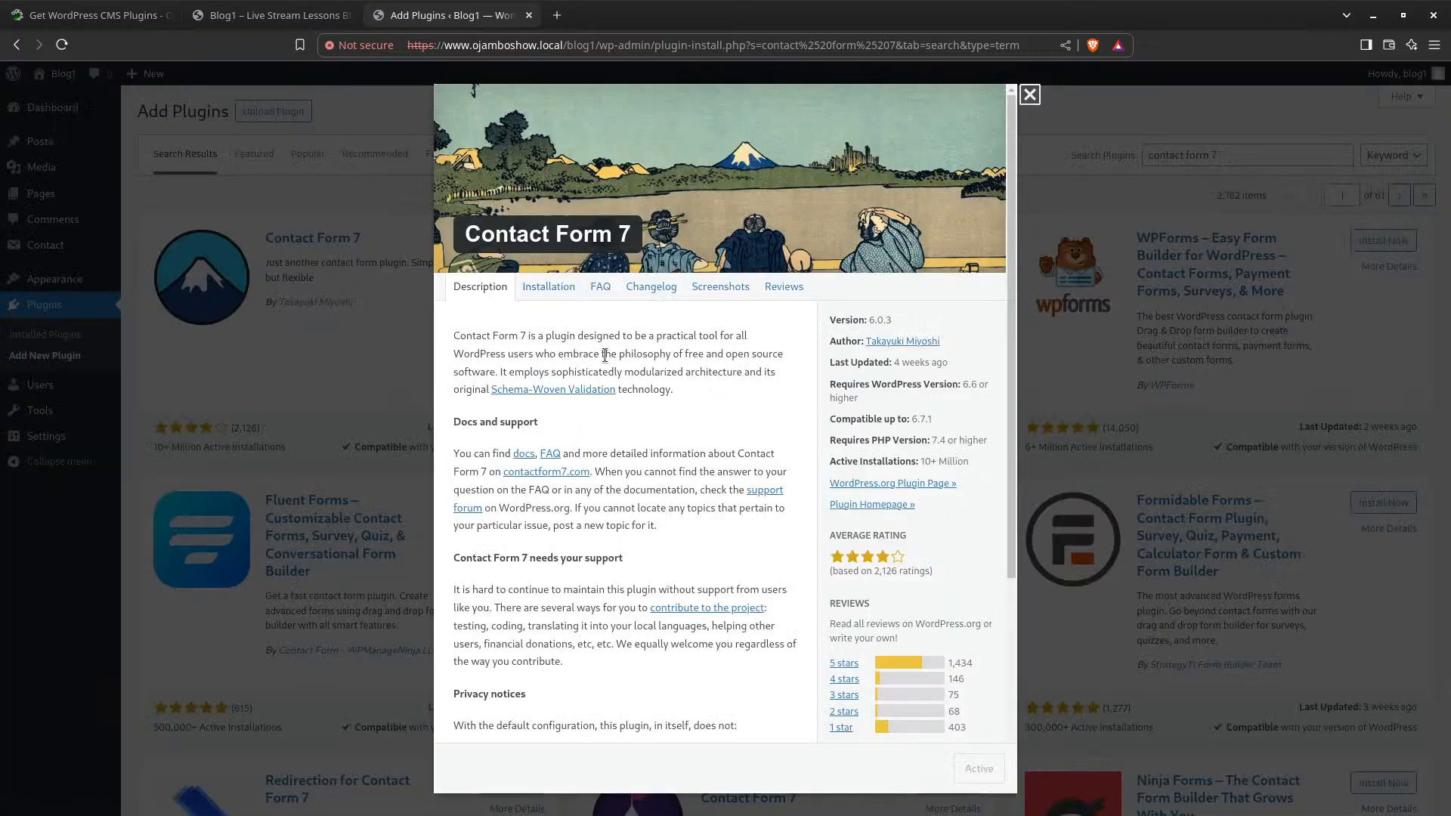
pyautogui.scroll(-3, 580, 437)
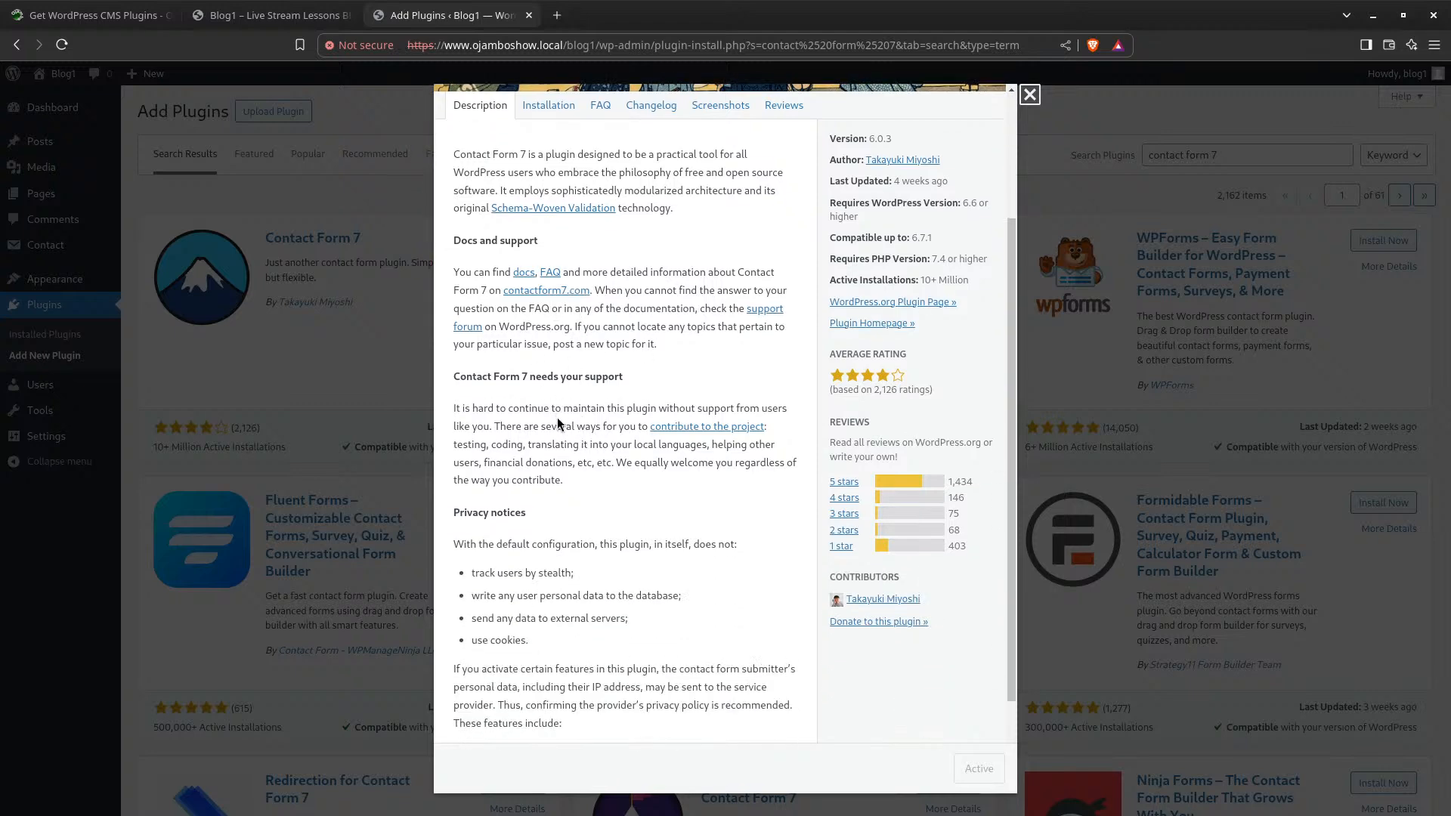
pyautogui.scroll(3, 556, 418)
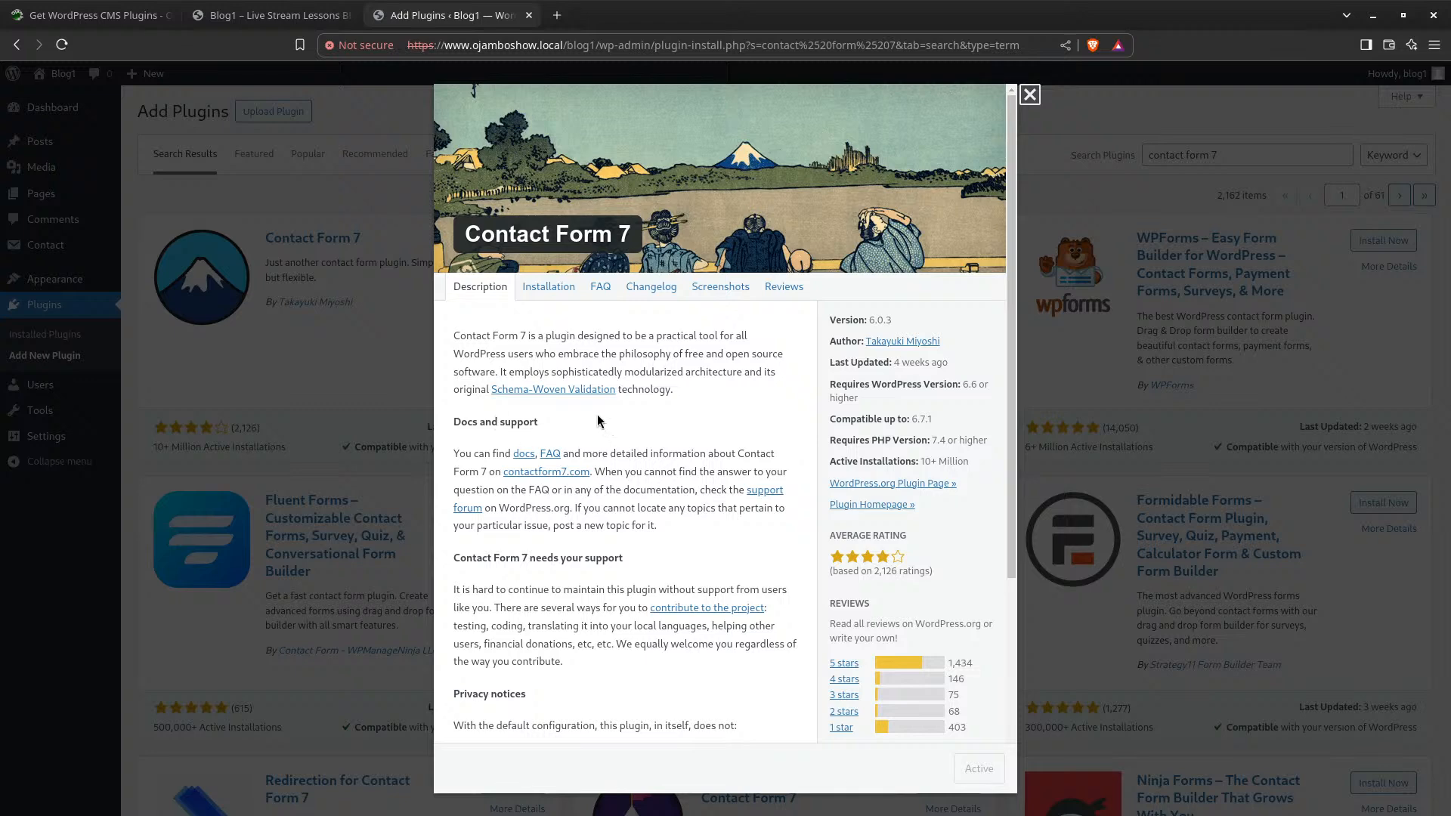
pyautogui.click(548, 291)
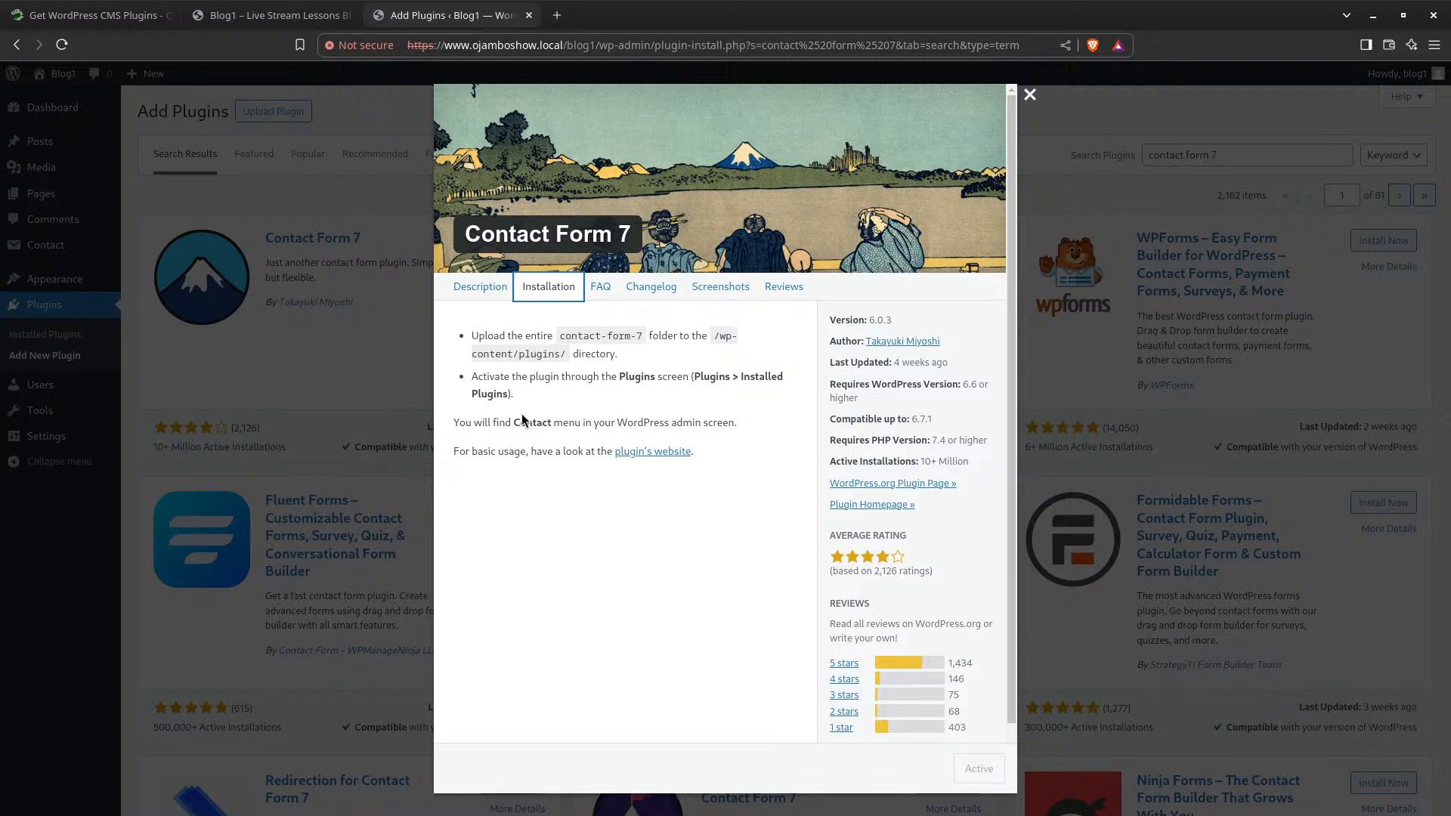
pyautogui.click(601, 294)
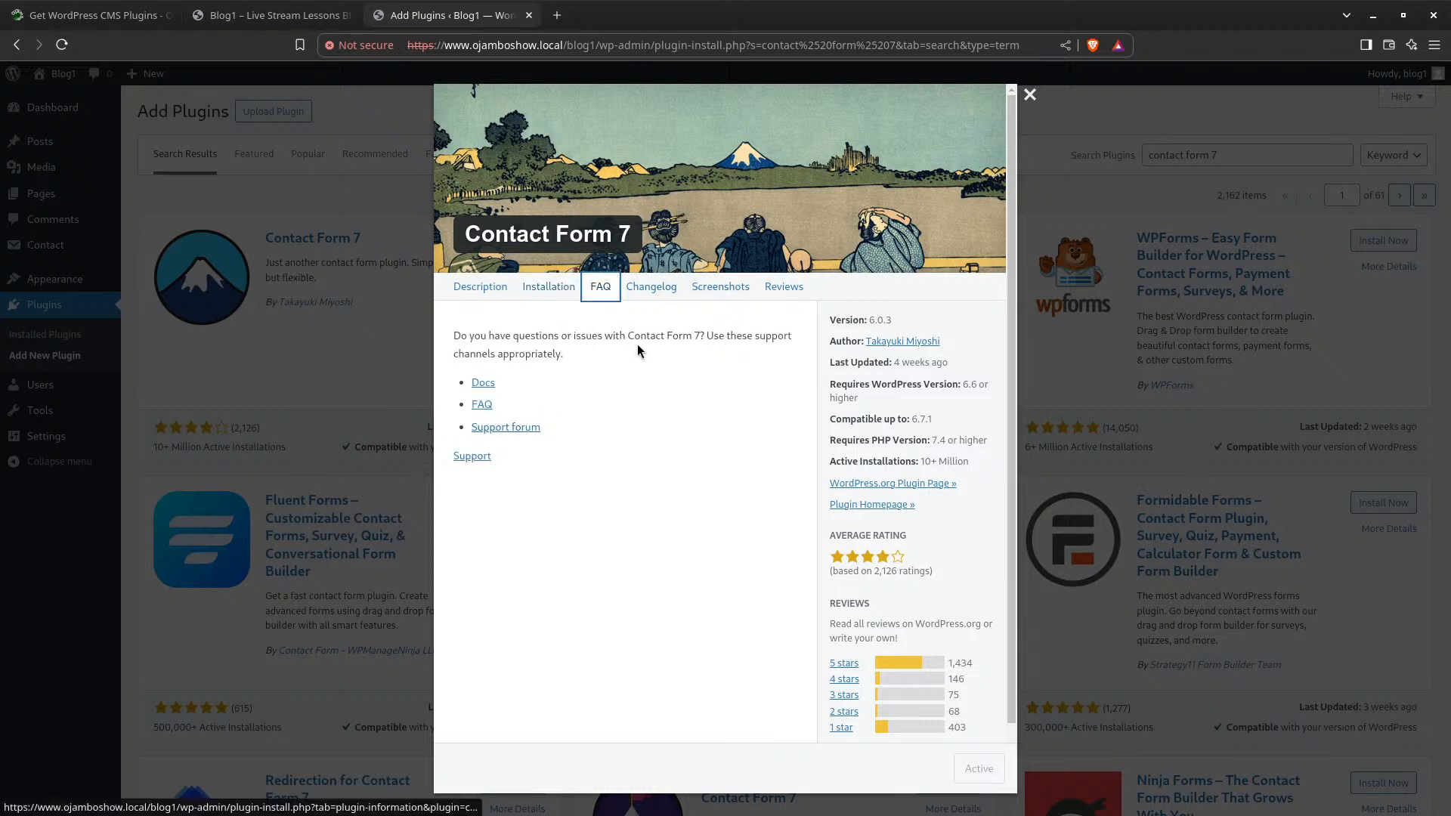
pyautogui.scroll(-2, 636, 346)
pyautogui.scroll(2, 627, 344)
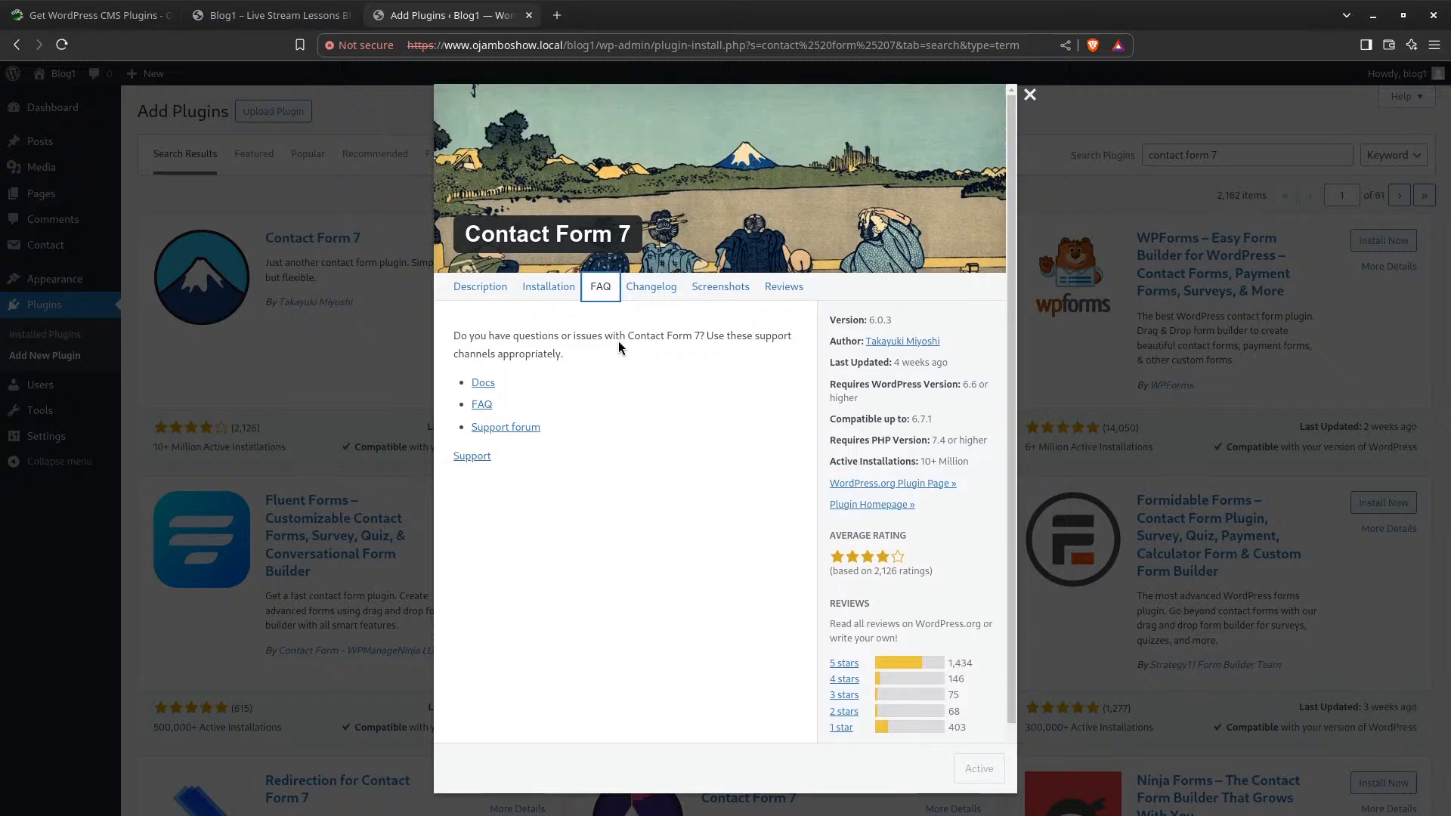
pyautogui.scroll(-2, 605, 344)
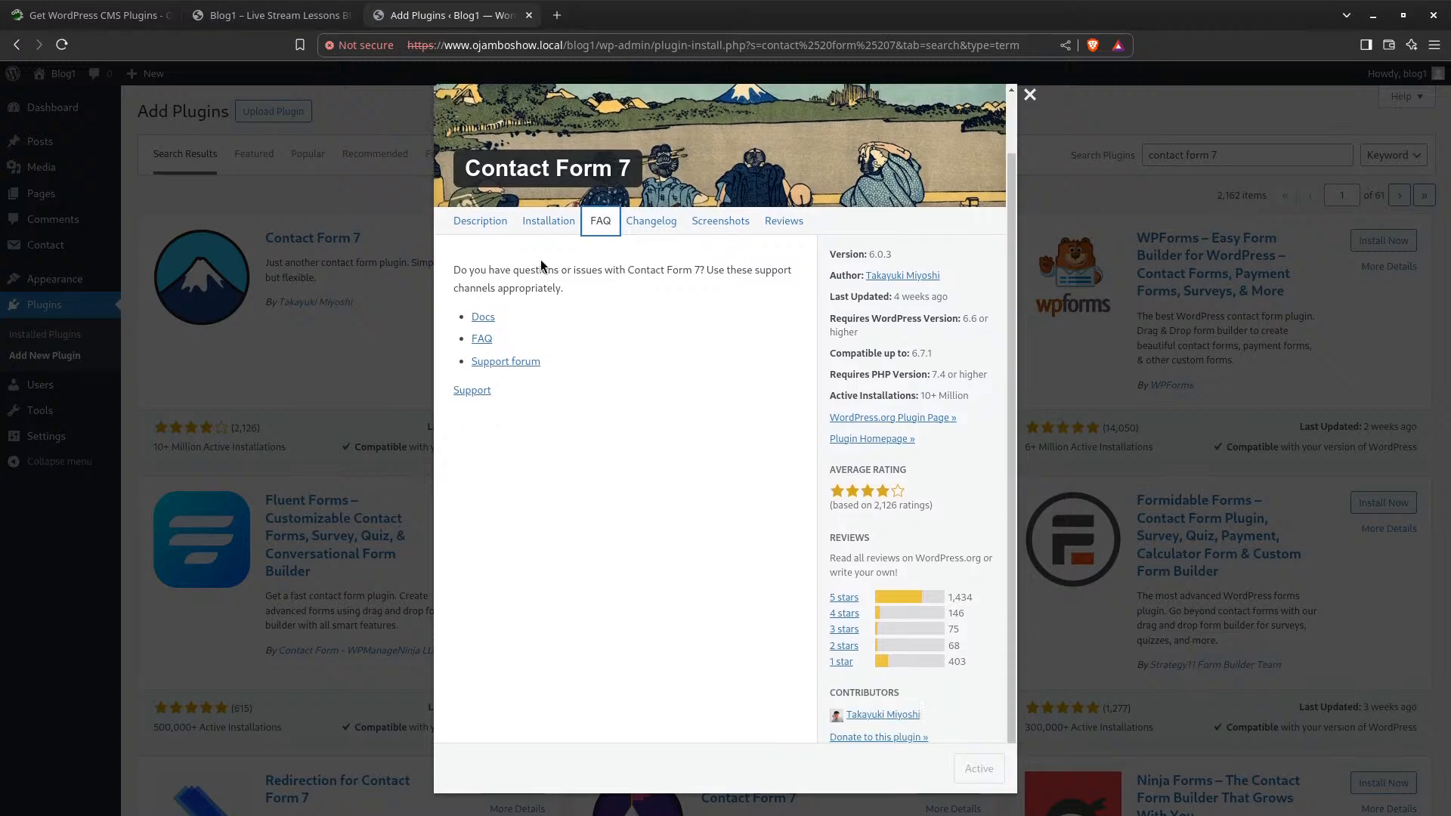
# Return to the Description tab and open the author's contributor profile in a new tab
pyautogui.click(480, 220)
pyautogui.scroll(-5, 641, 374)
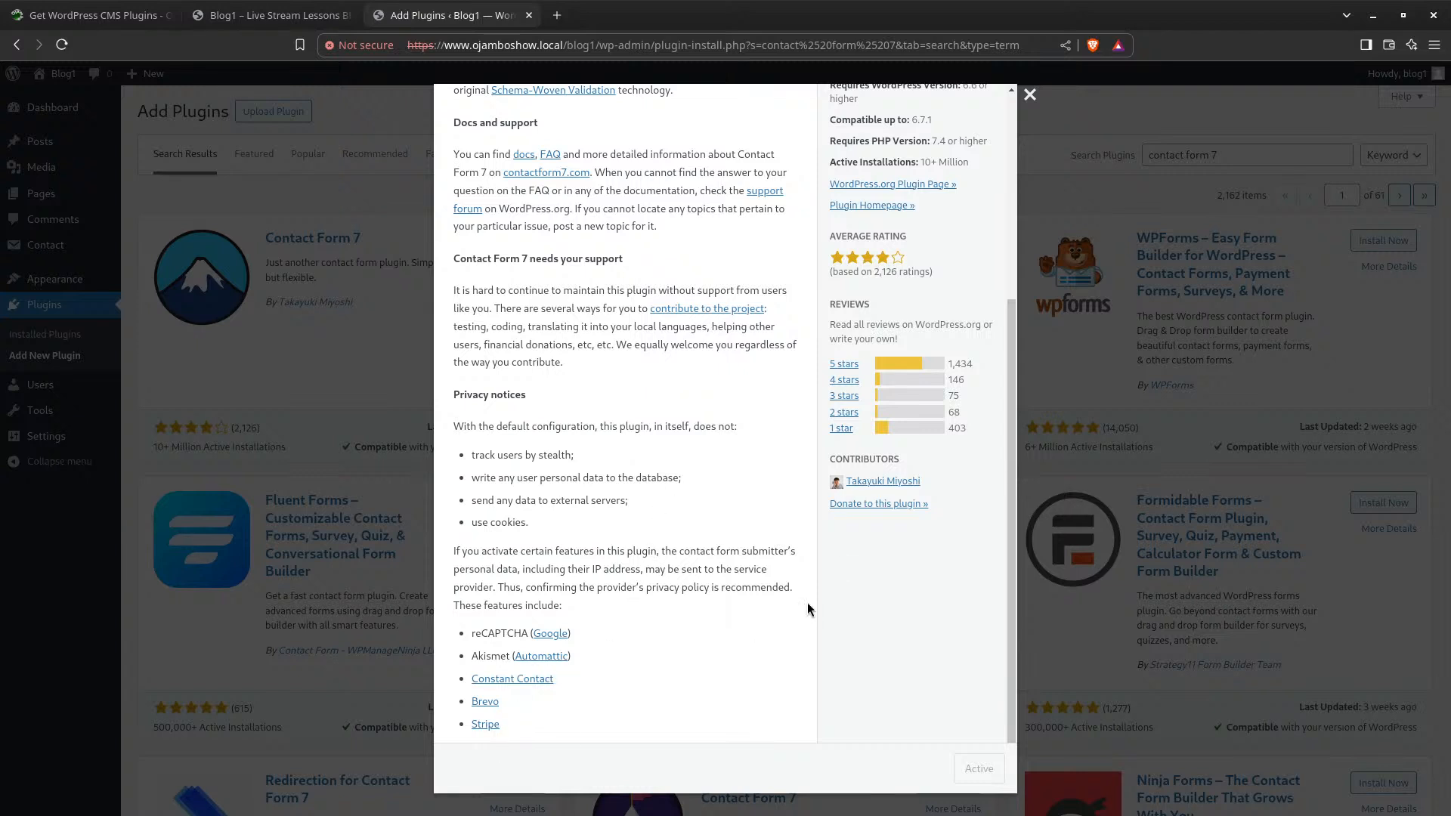
pyautogui.click(876, 482)
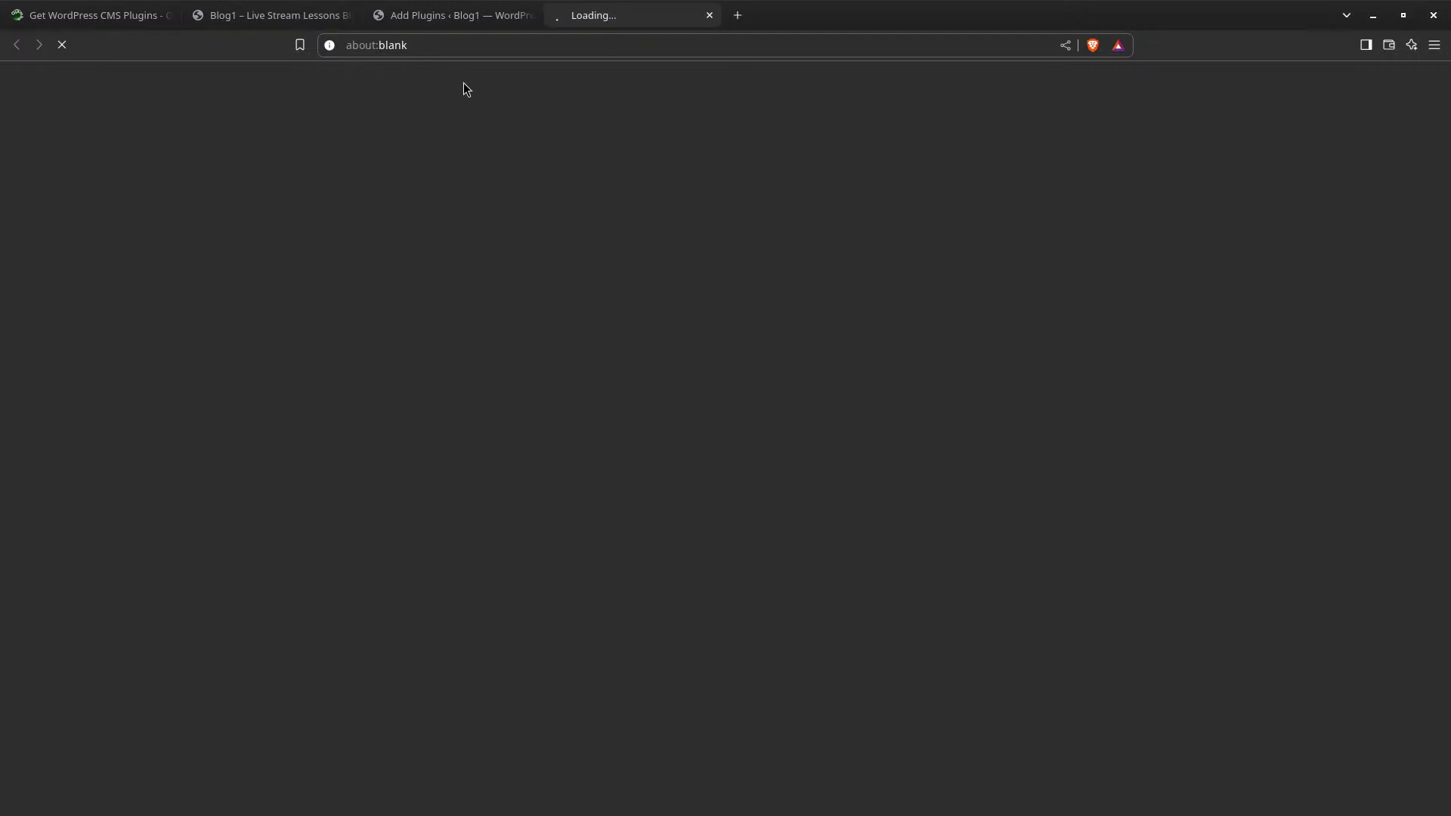
# Show the Plugins section of the author's WordPress.org profile, listing Flamingo, Bogo and others
pyautogui.click(458, 25)
pyautogui.scroll(5, 570, 503)
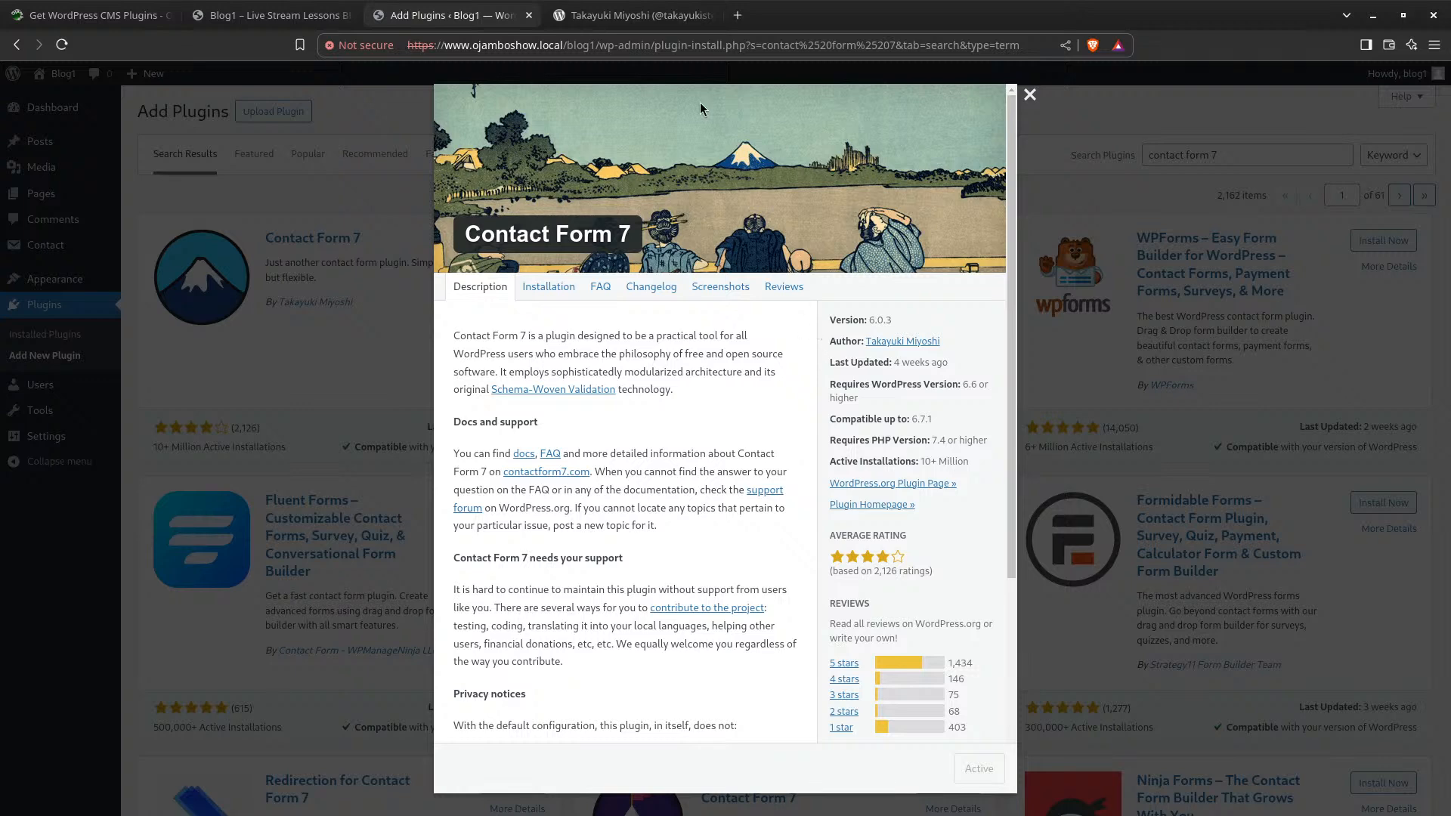
pyautogui.click(624, 16)
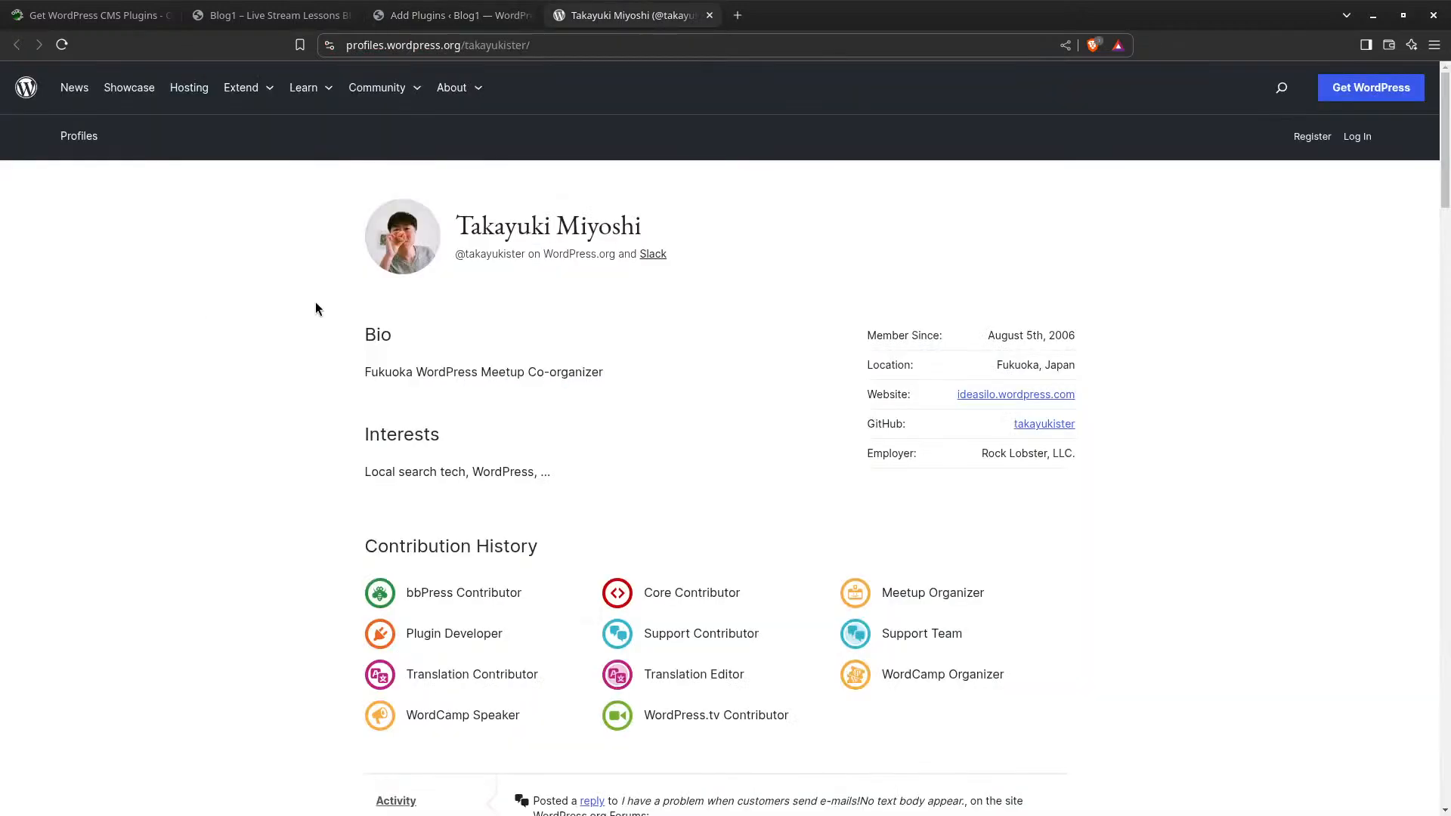
pyautogui.scroll(-1, 592, 540)
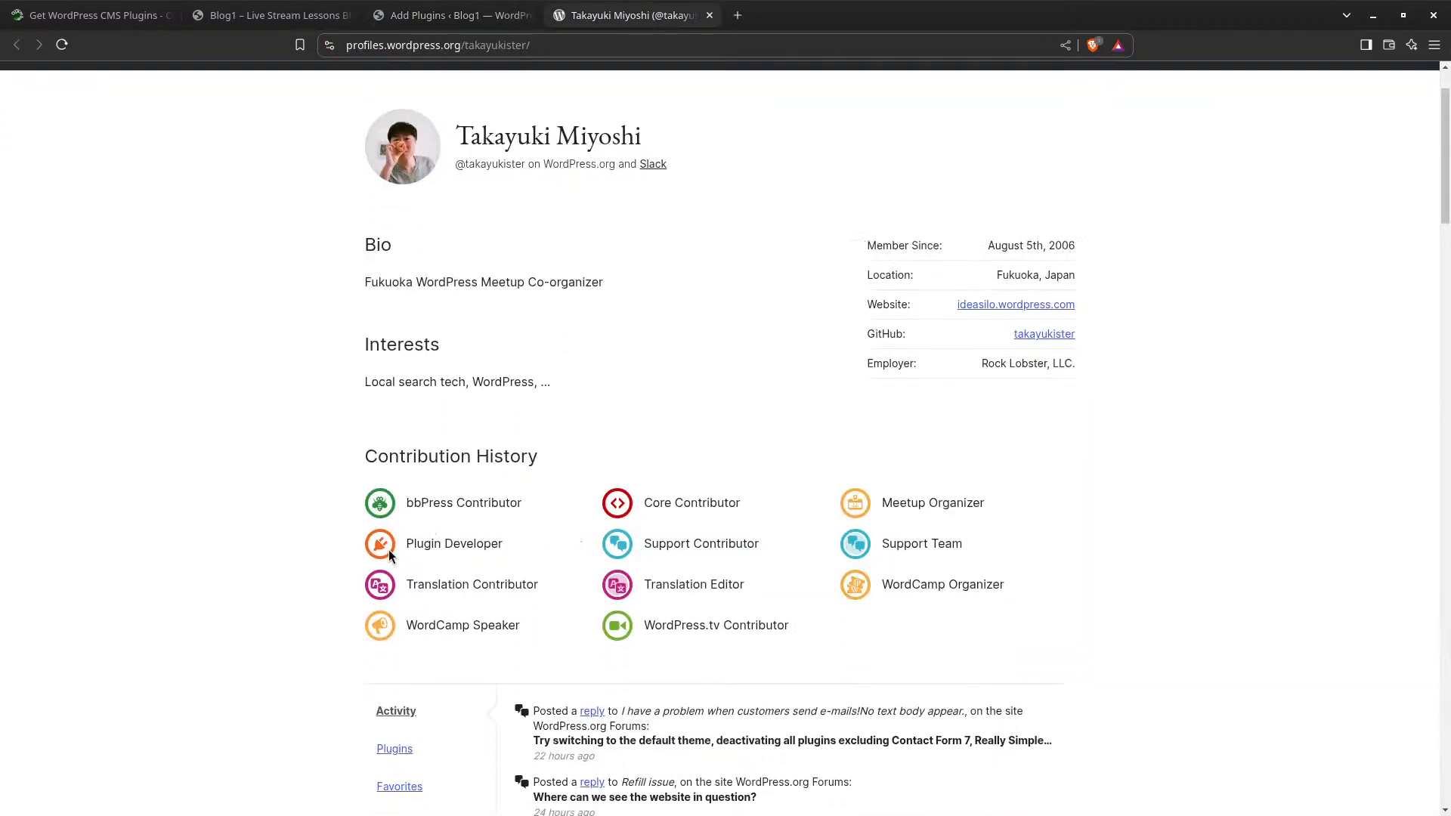
pyautogui.scroll(-3, 447, 631)
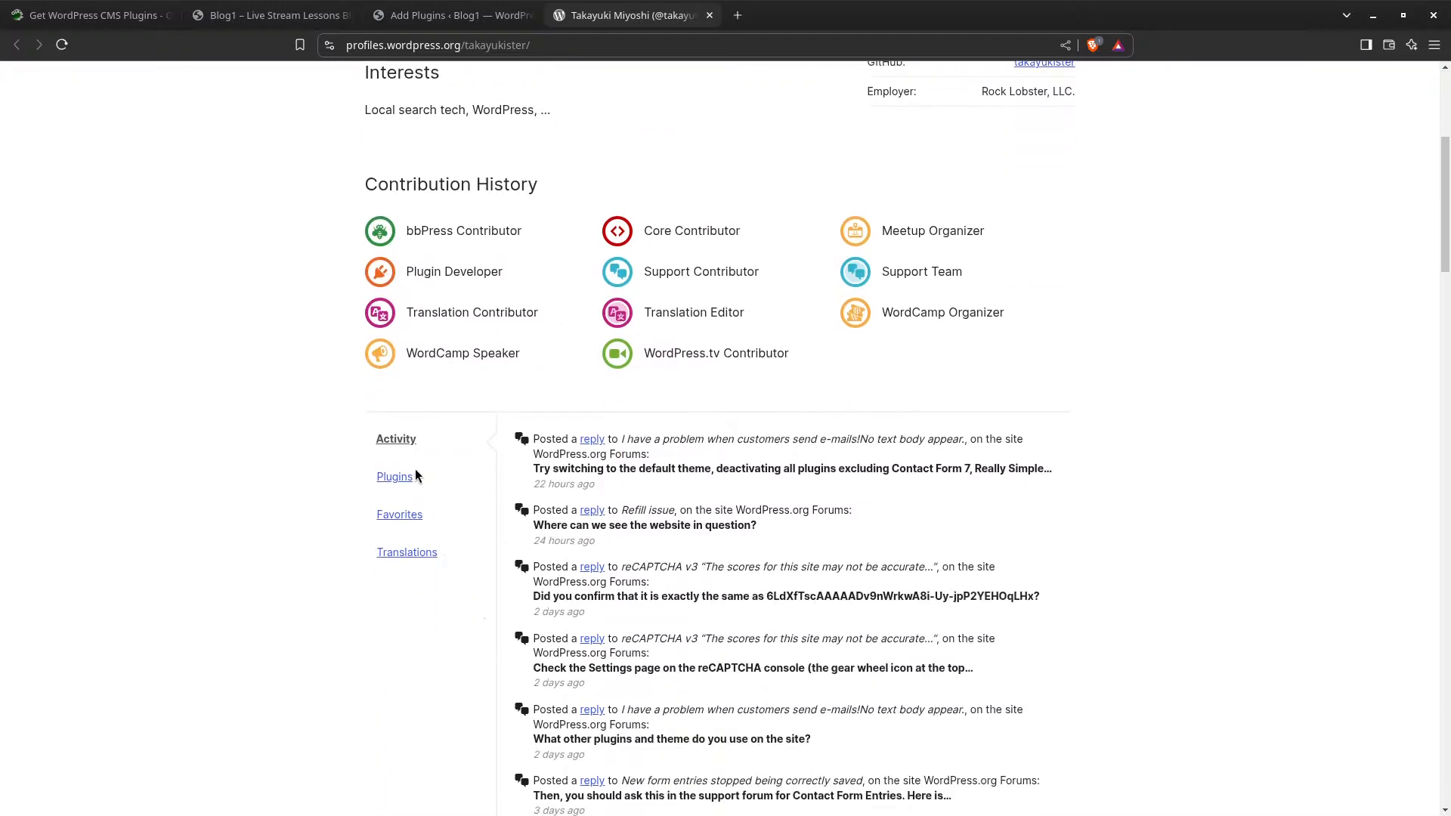
pyautogui.click(406, 479)
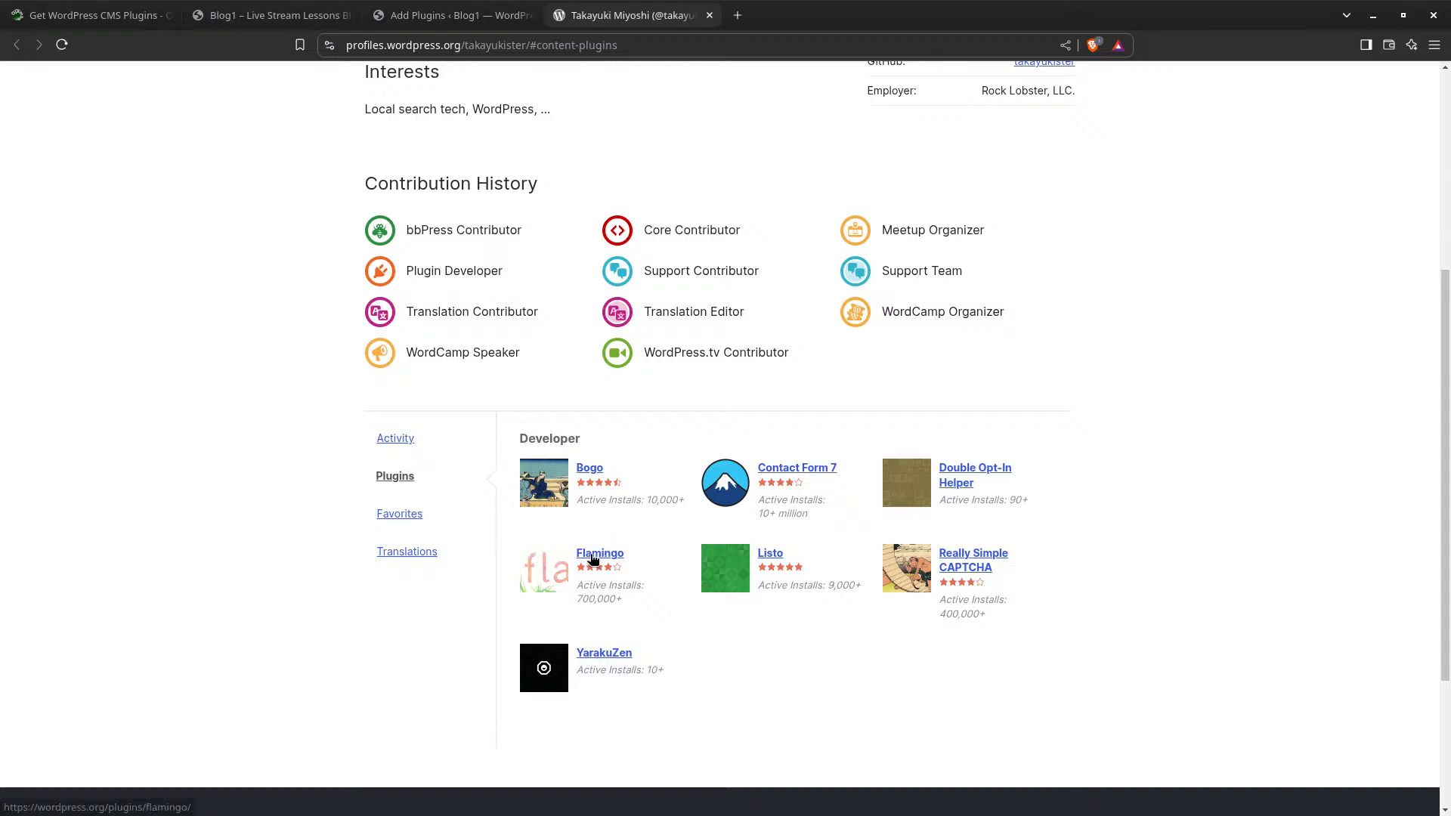
# Close the Contact Form 7 details, search for 'flami', then install and activate Flamingo
pyautogui.click(467, 25)
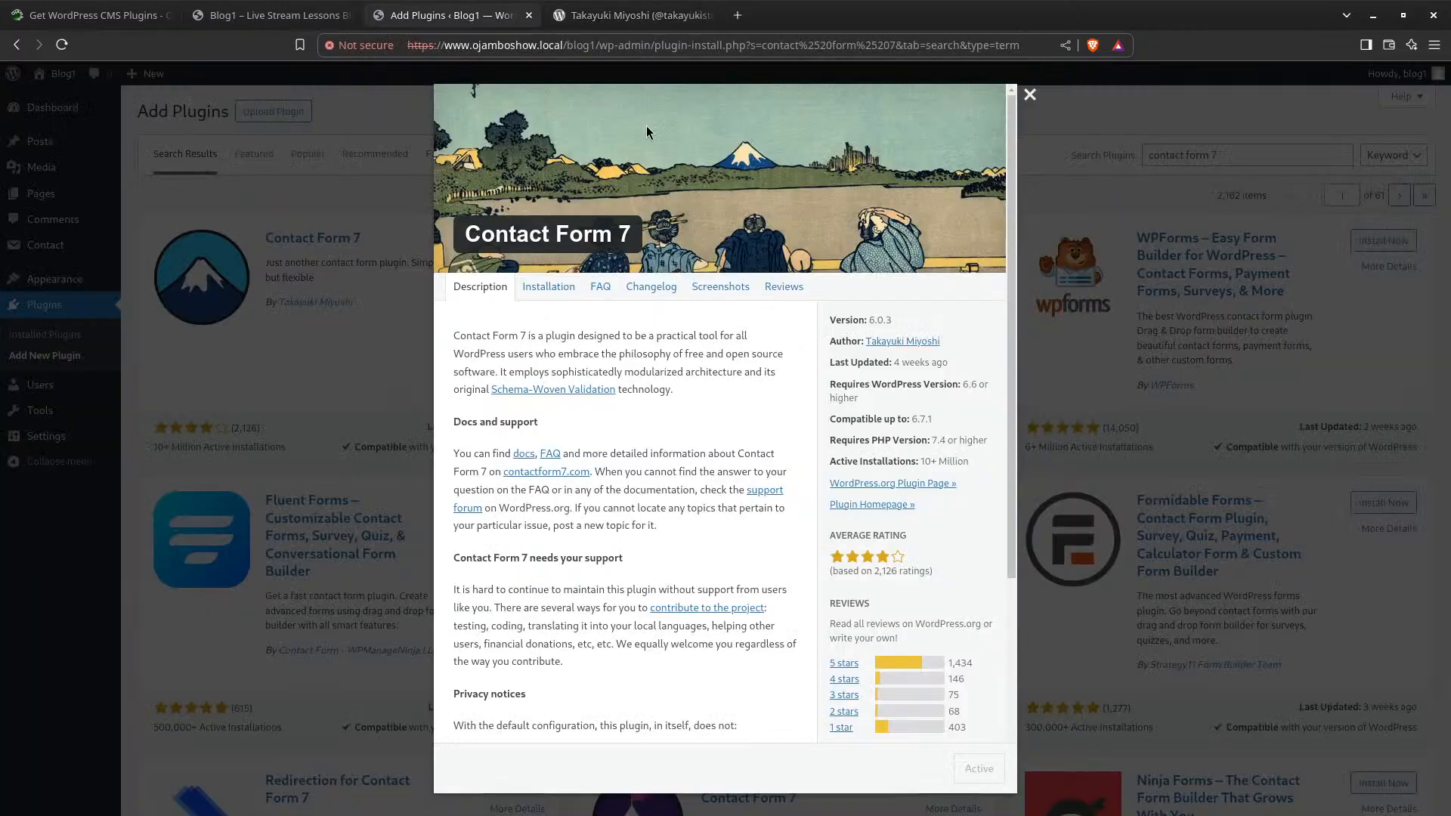
pyautogui.click(1029, 94)
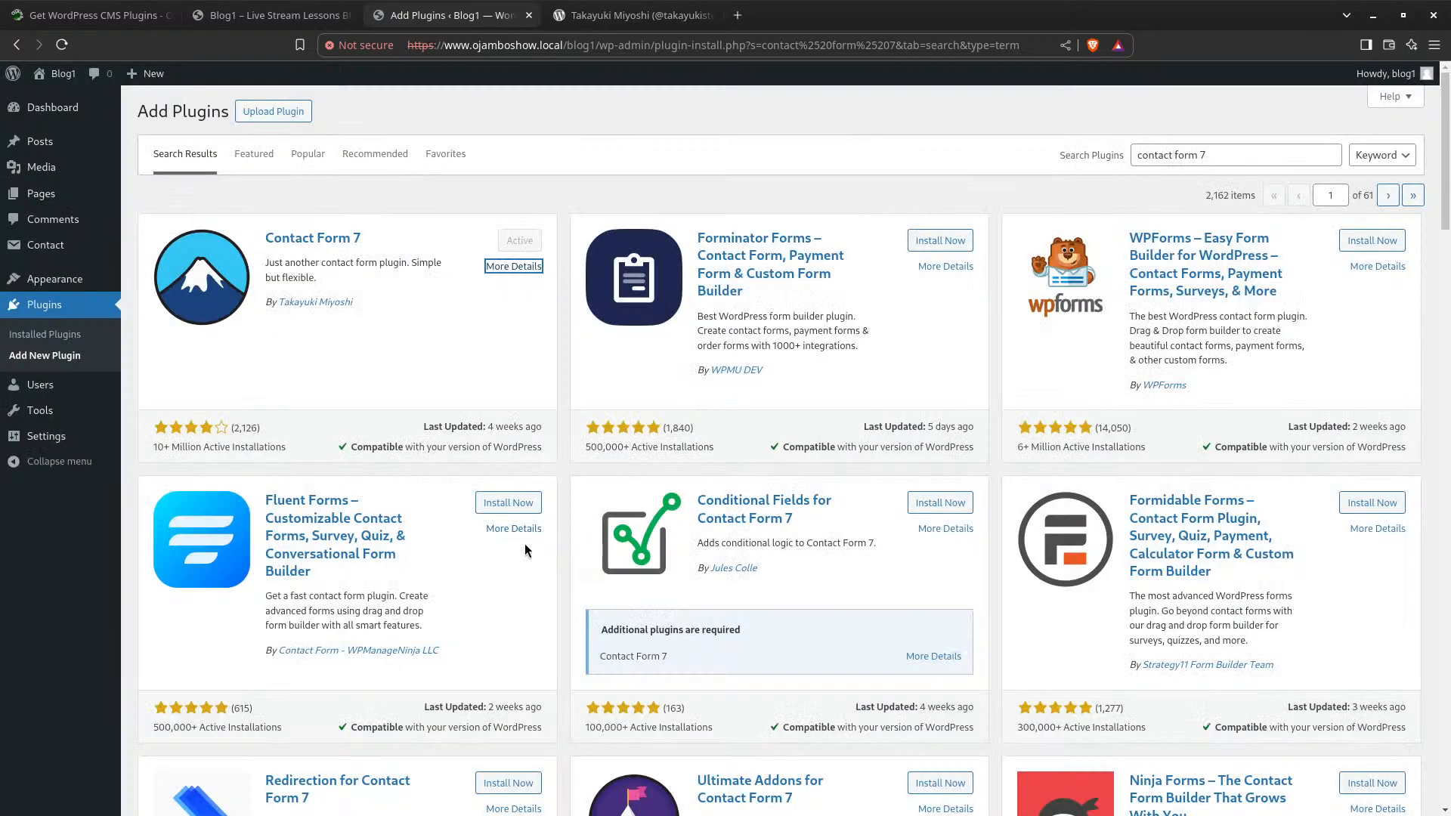
pyautogui.click(1203, 155)
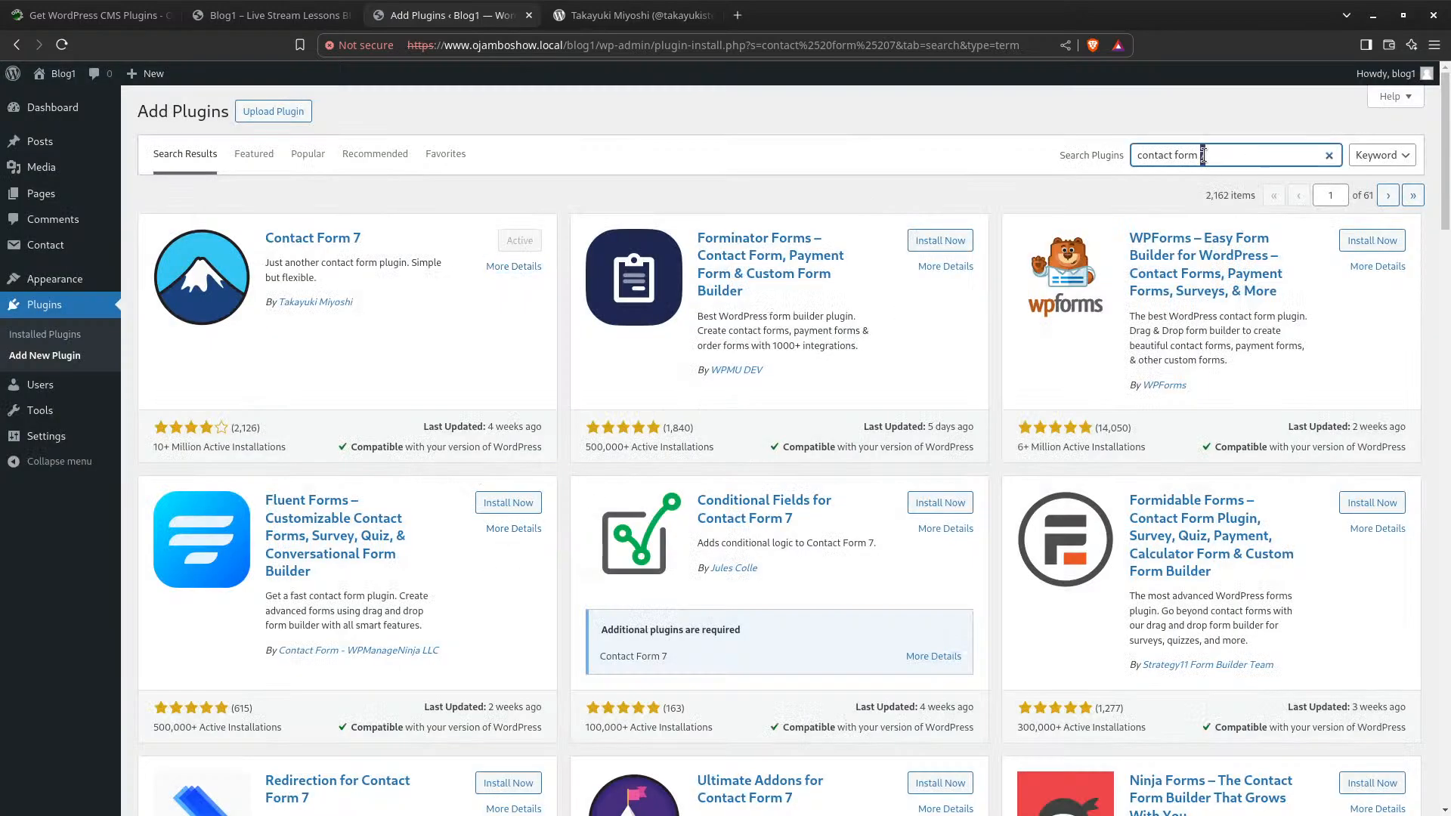
pyautogui.hotkey('ctrl', 'a')
pyautogui.write('flami')
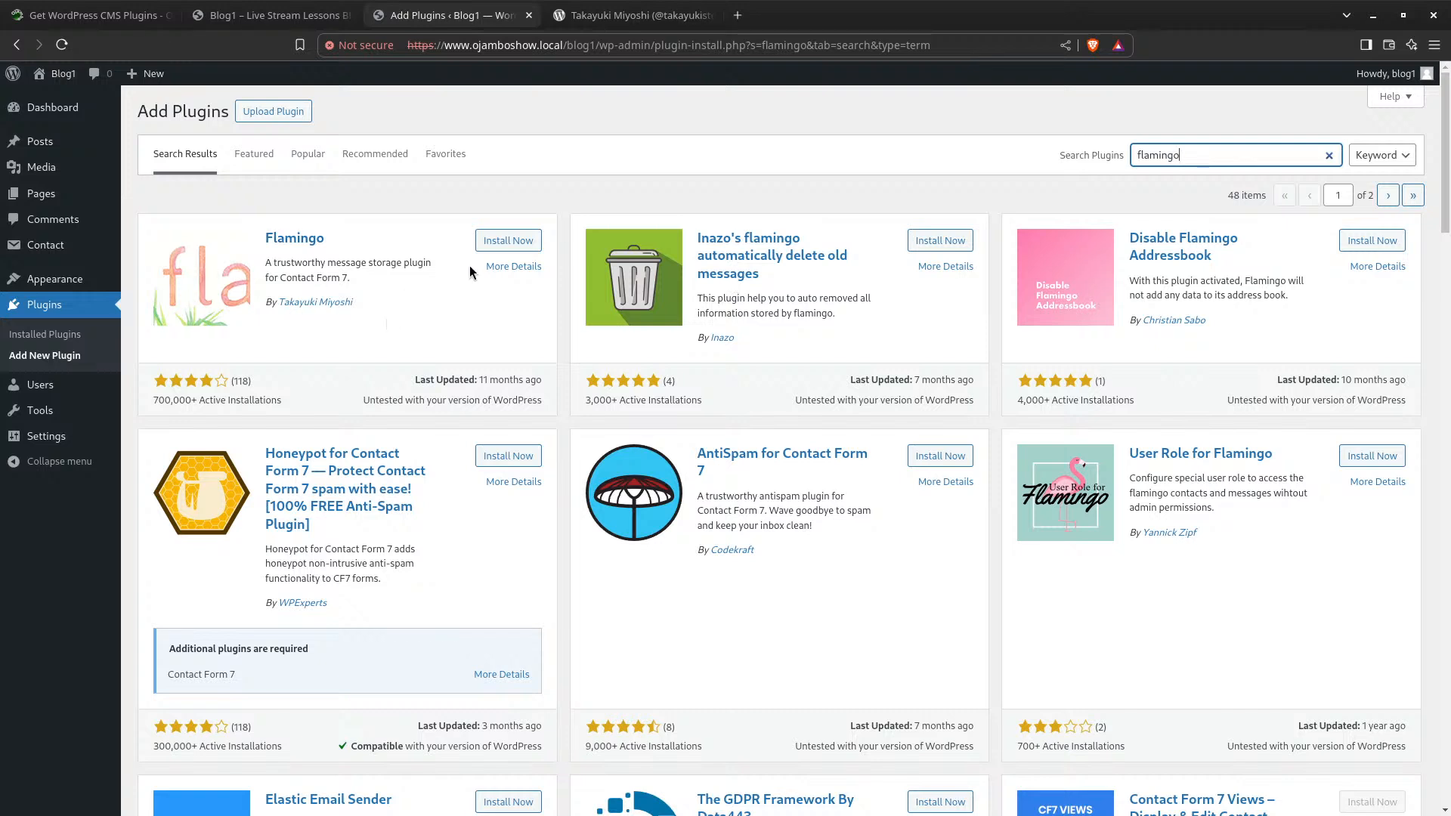
pyautogui.click(507, 240)
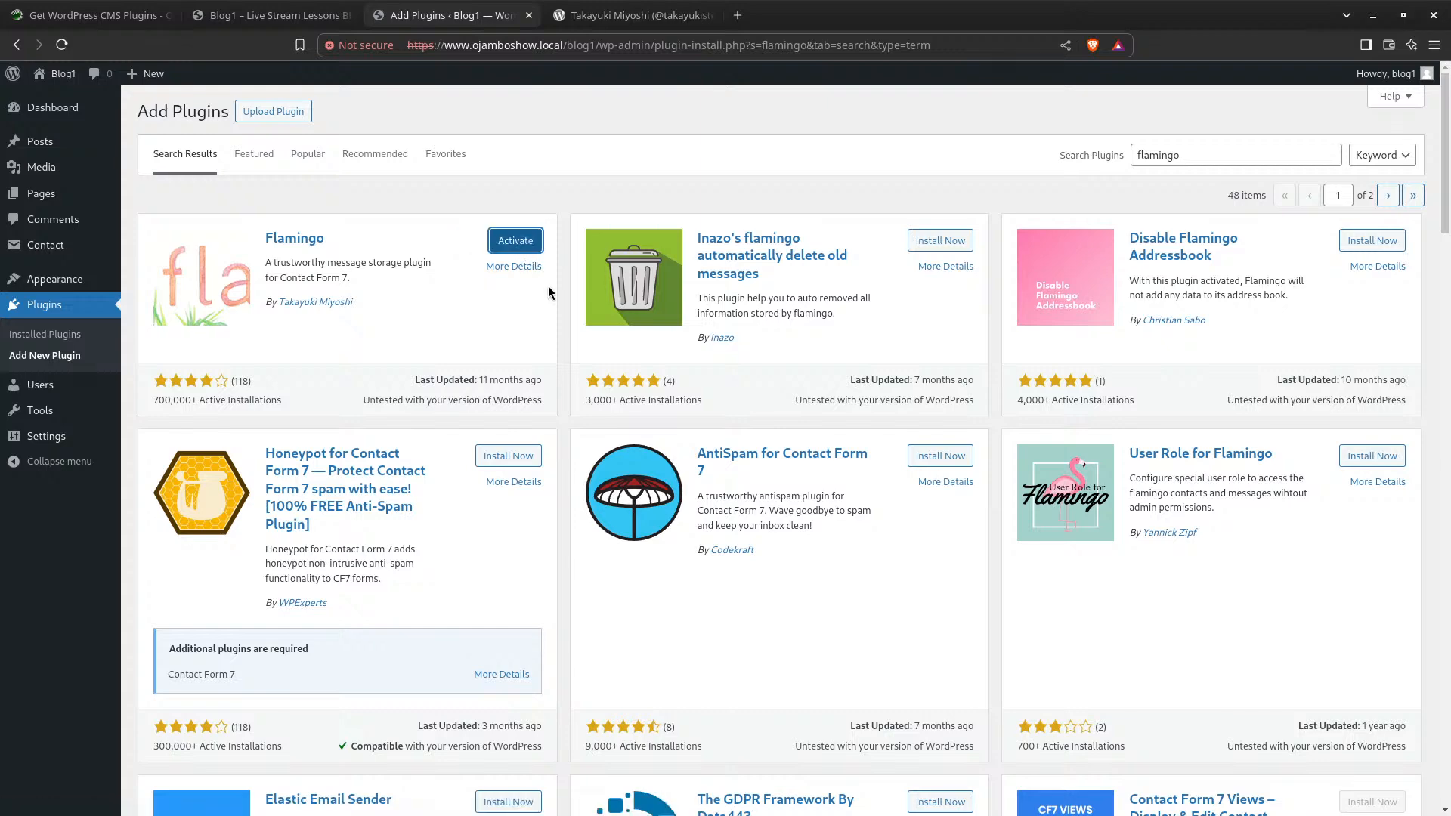
pyautogui.click(530, 247)
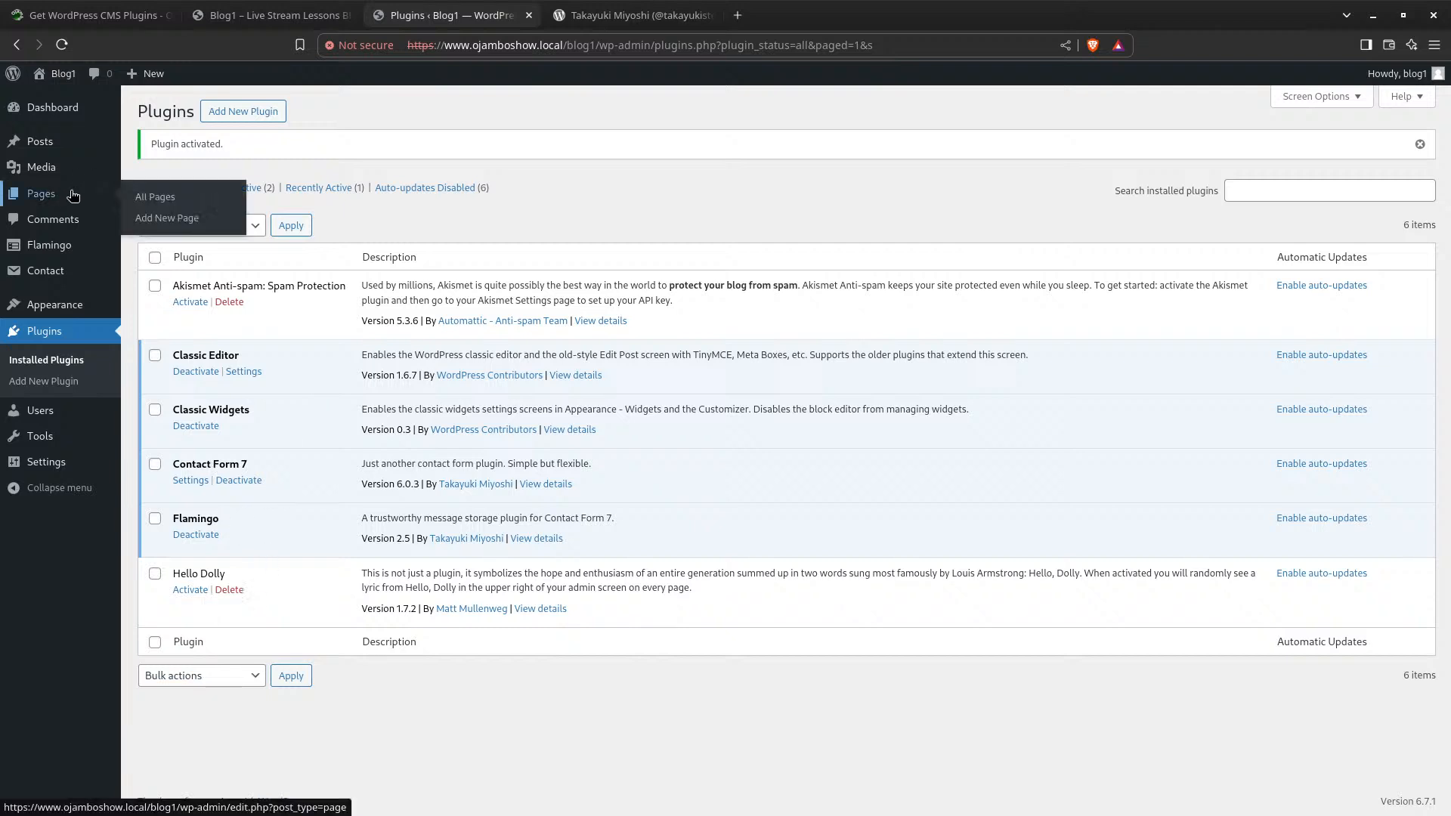
# Publish a new page 'Contact Page' reading 'Use the contact form below to submit your queries'
pyautogui.click(45, 195)
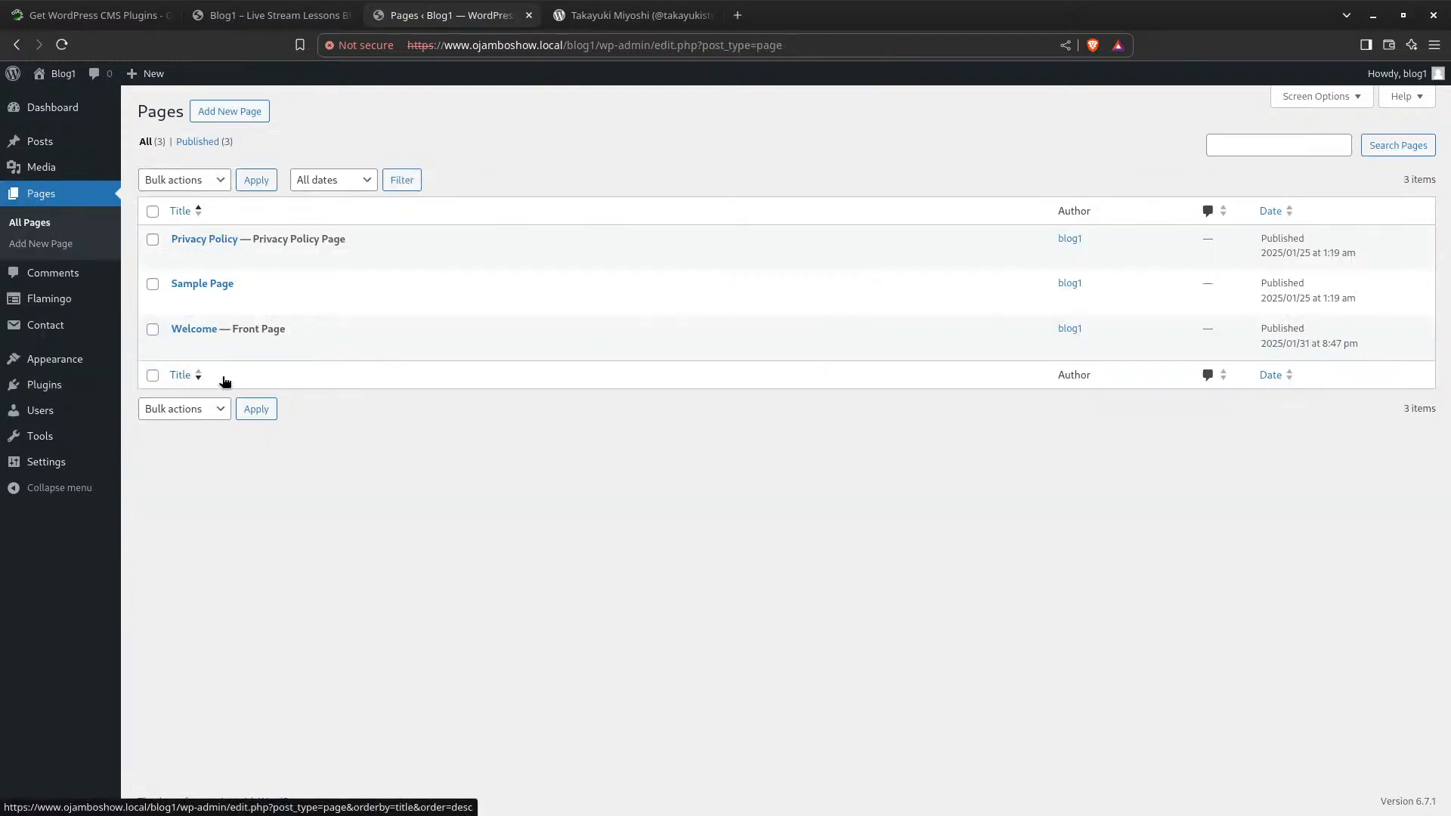
pyautogui.click(228, 114)
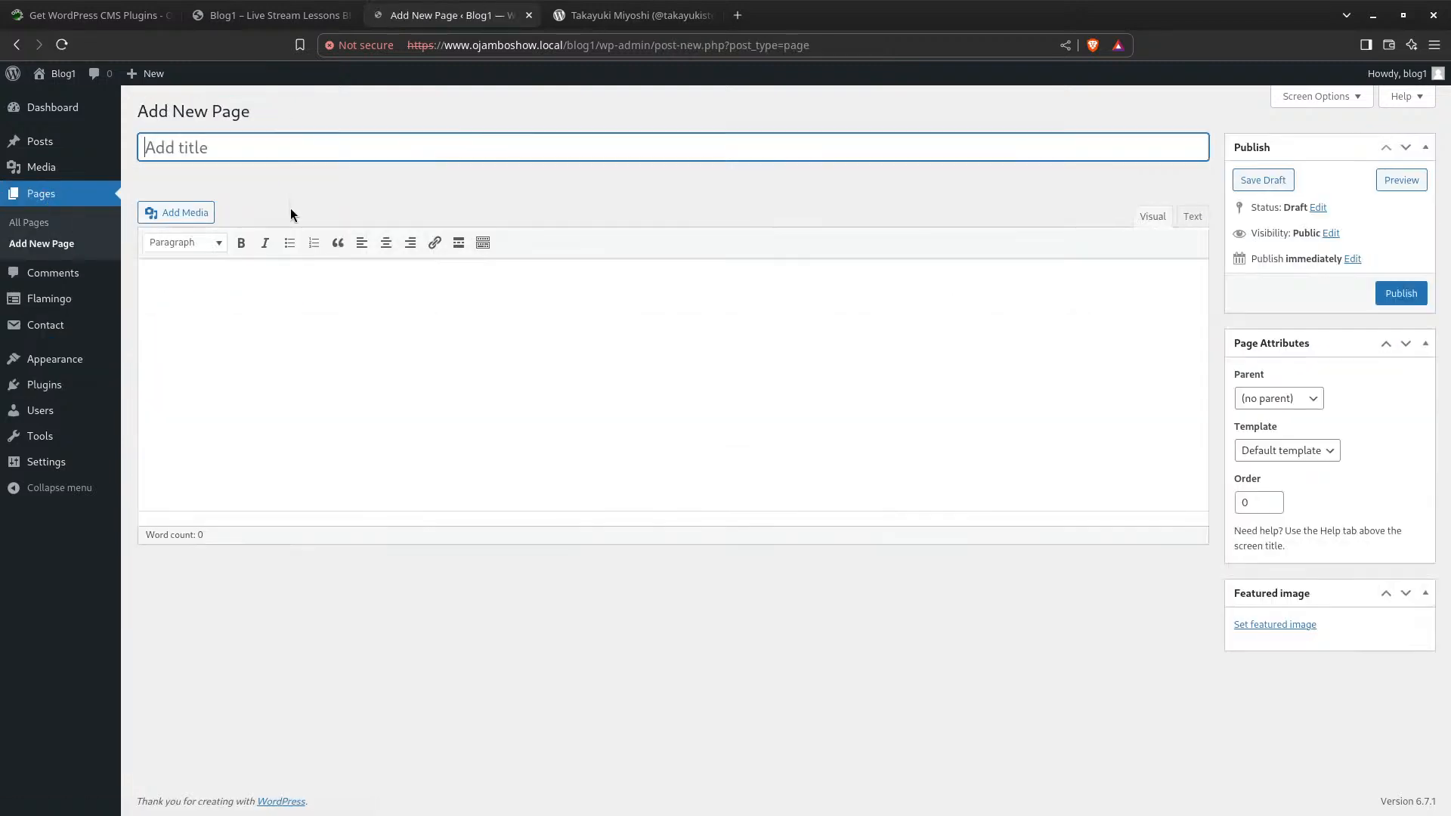
pyautogui.write('Contac')
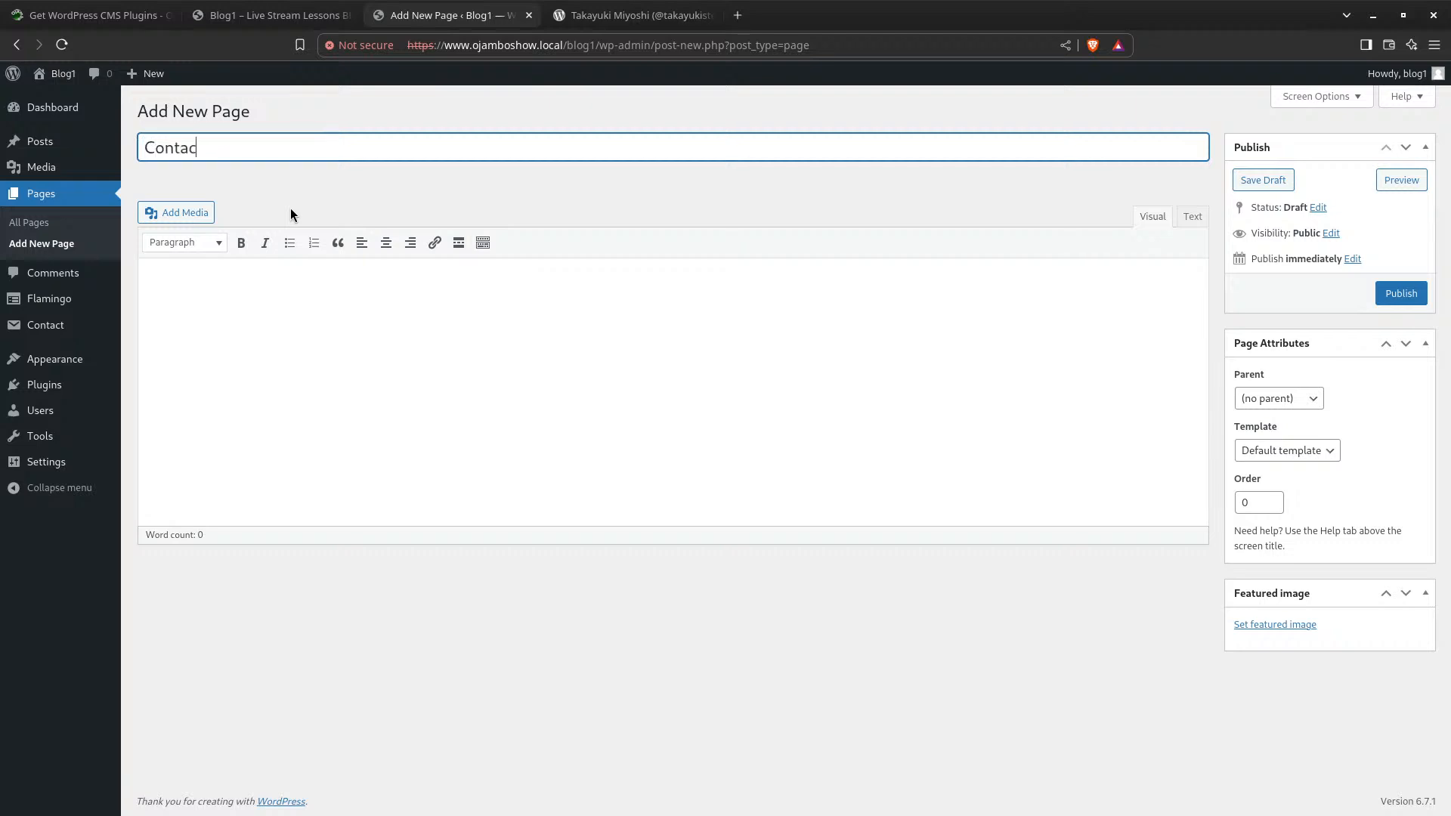
pyautogui.write('t Page')
pyautogui.click(282, 314)
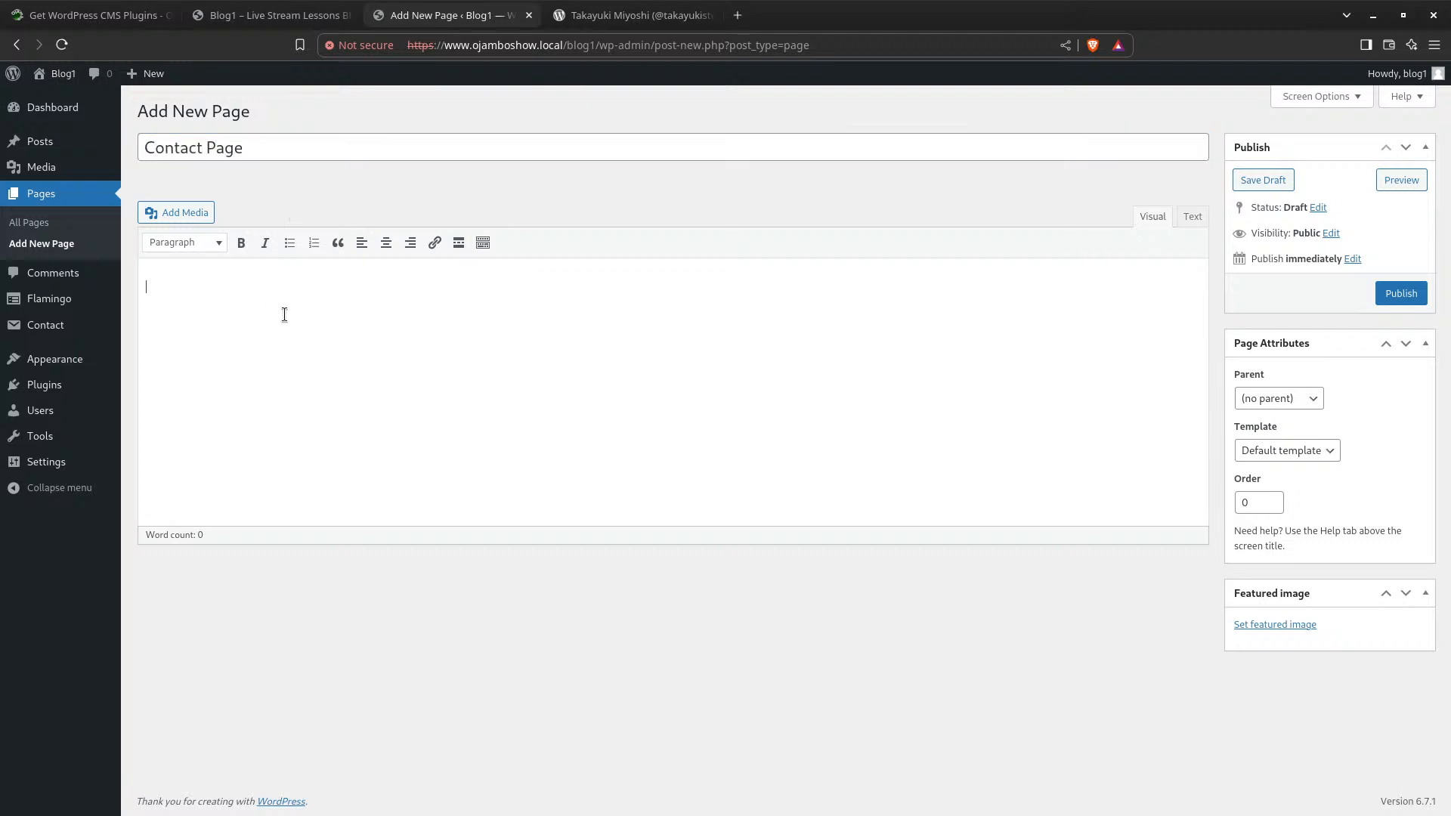
pyautogui.write('Use ')
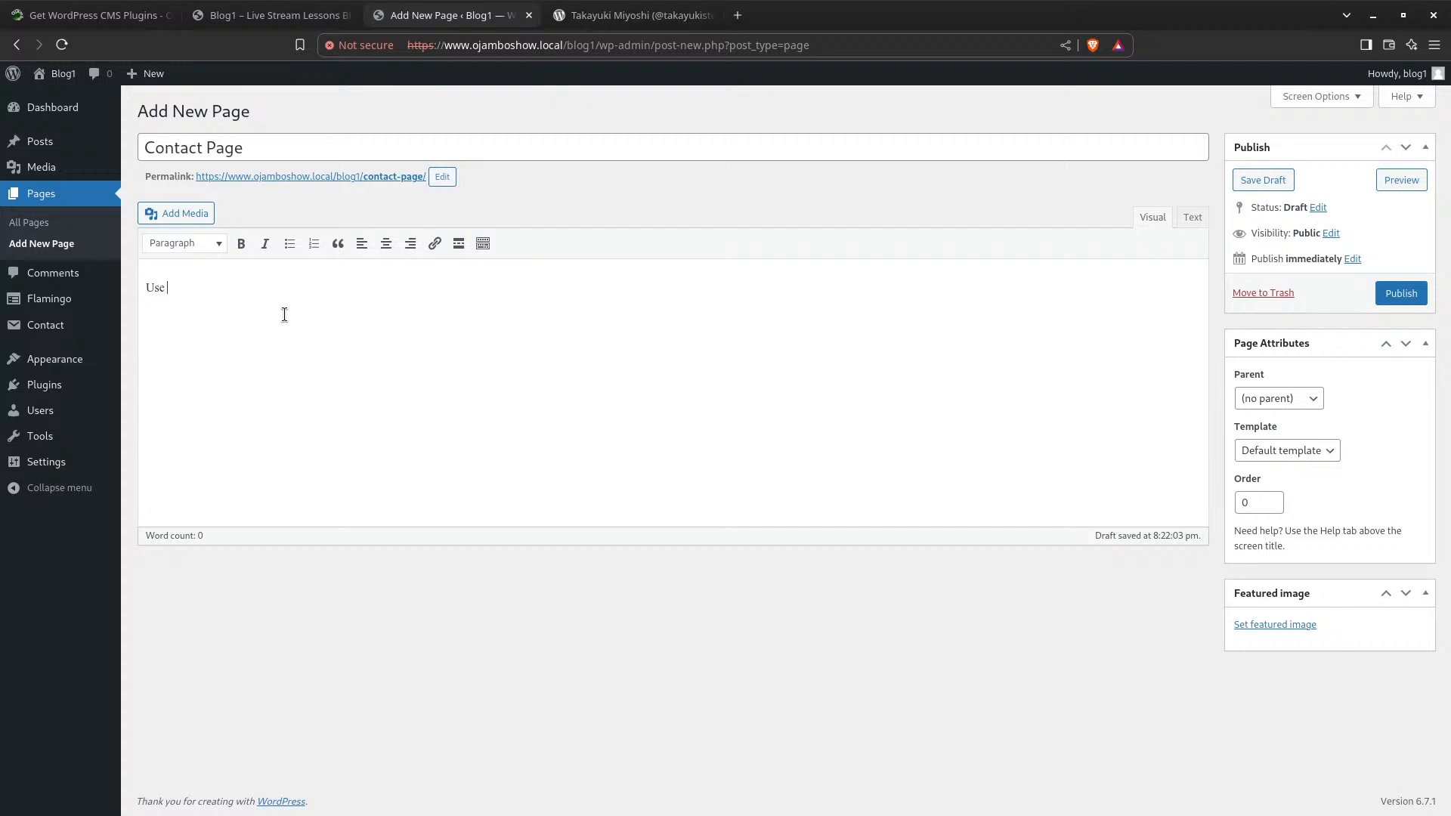
pyautogui.write('the contact form below to su')
pyautogui.write('bmit your queries')
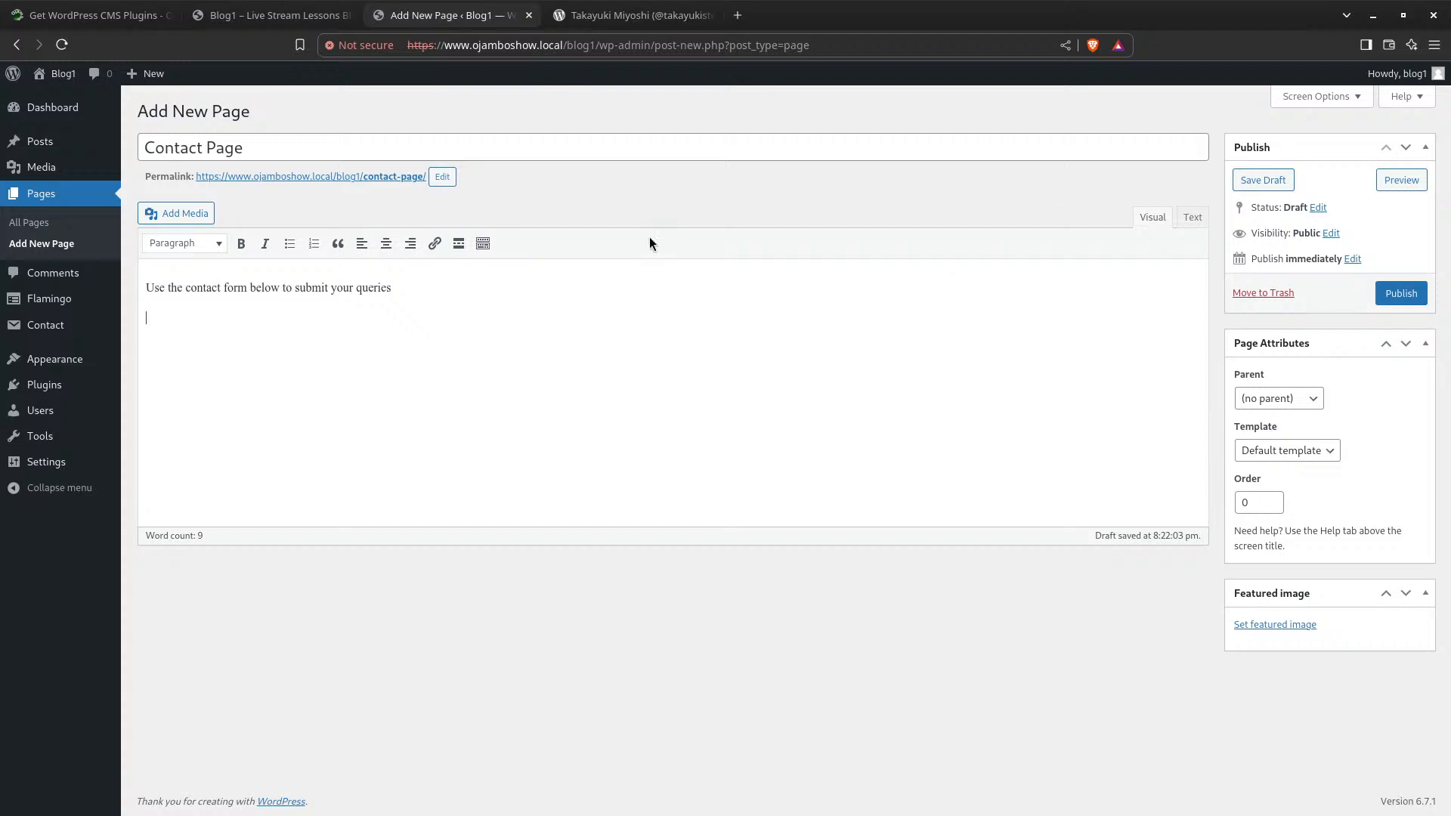
pyautogui.click(1414, 294)
pyautogui.click(1404, 288)
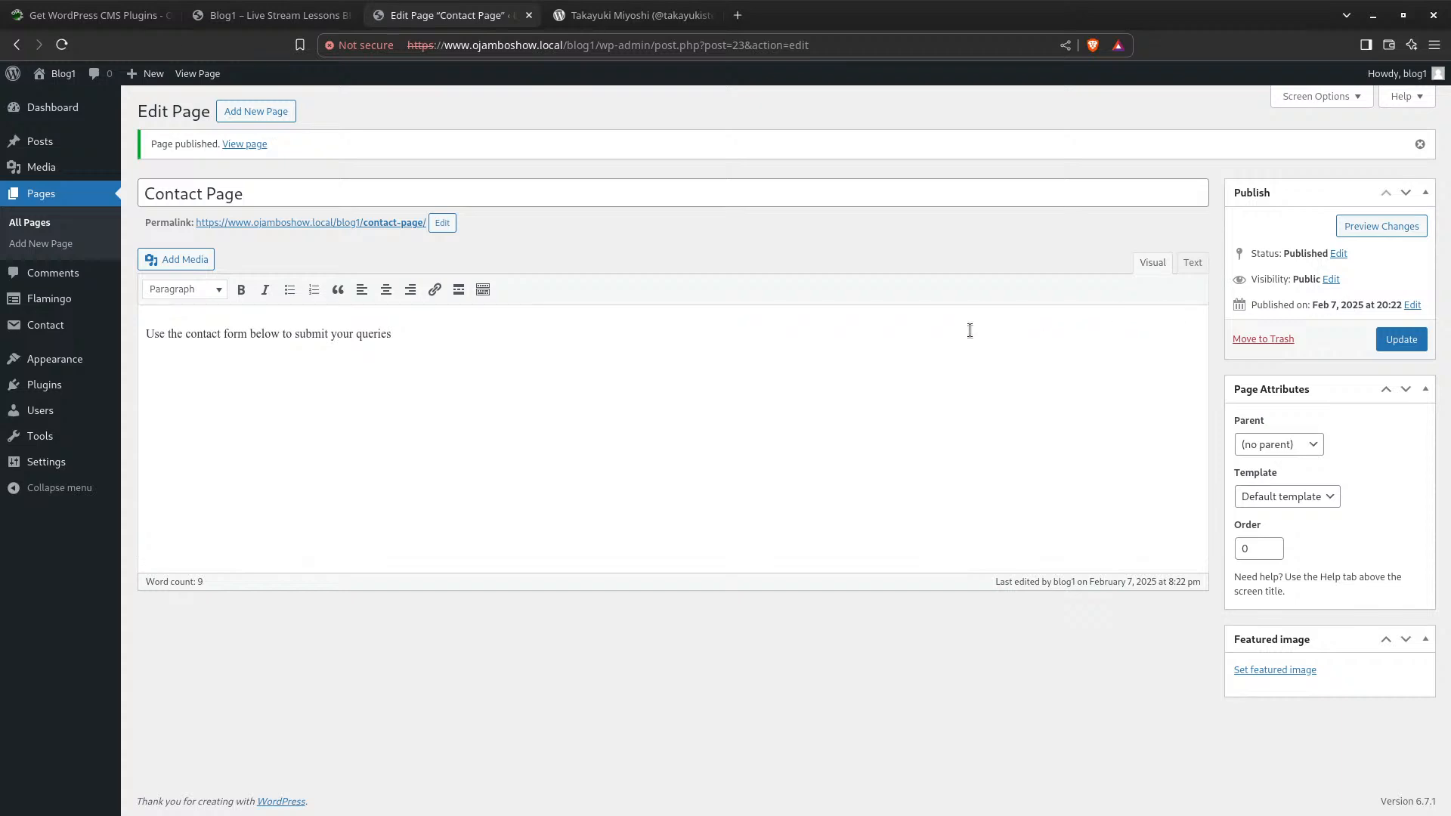
# Open Flamingo's Address Book, then its empty Inbound Messages list
pyautogui.click(53, 300)
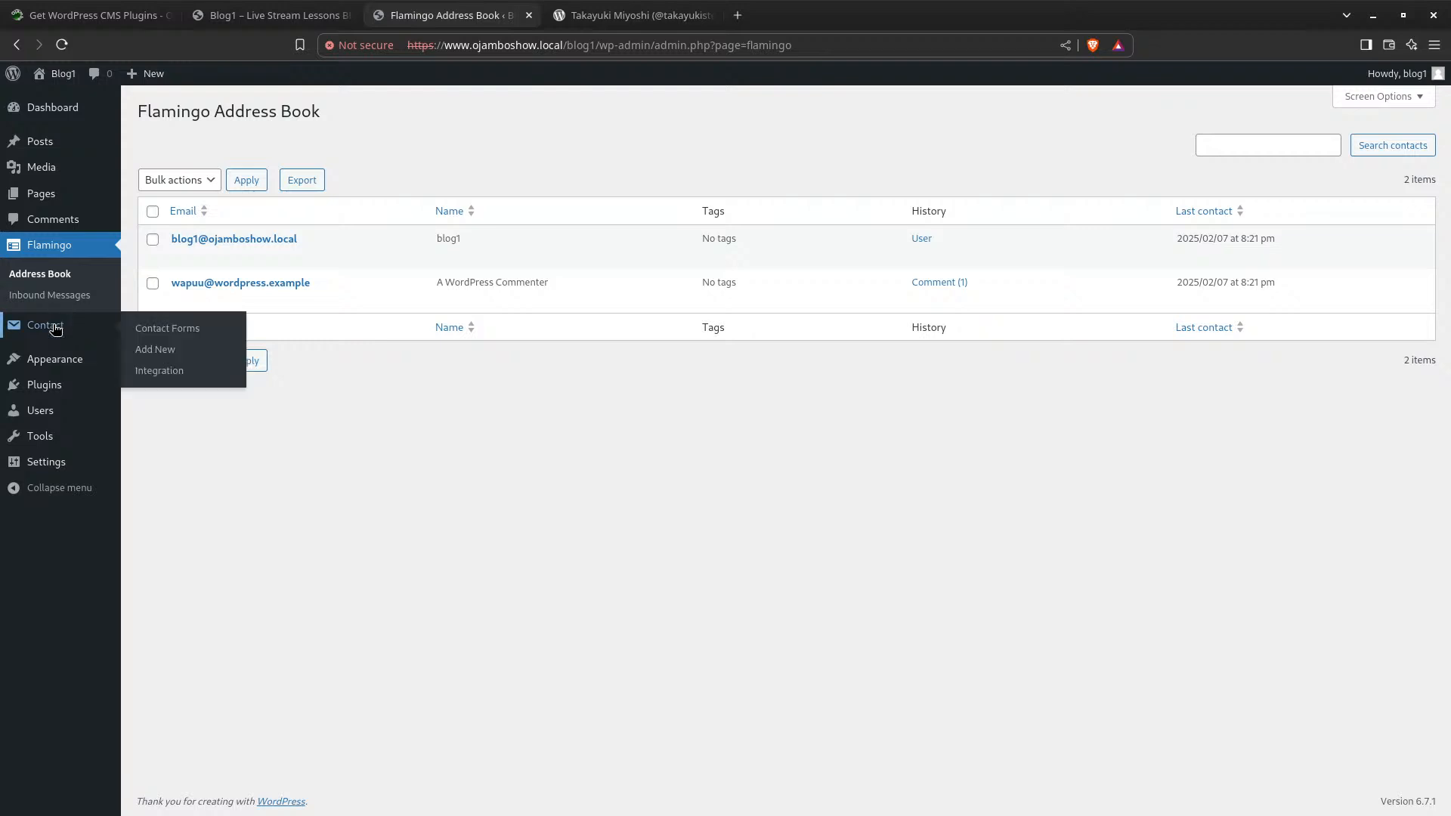
pyautogui.moveTo(67, 360)
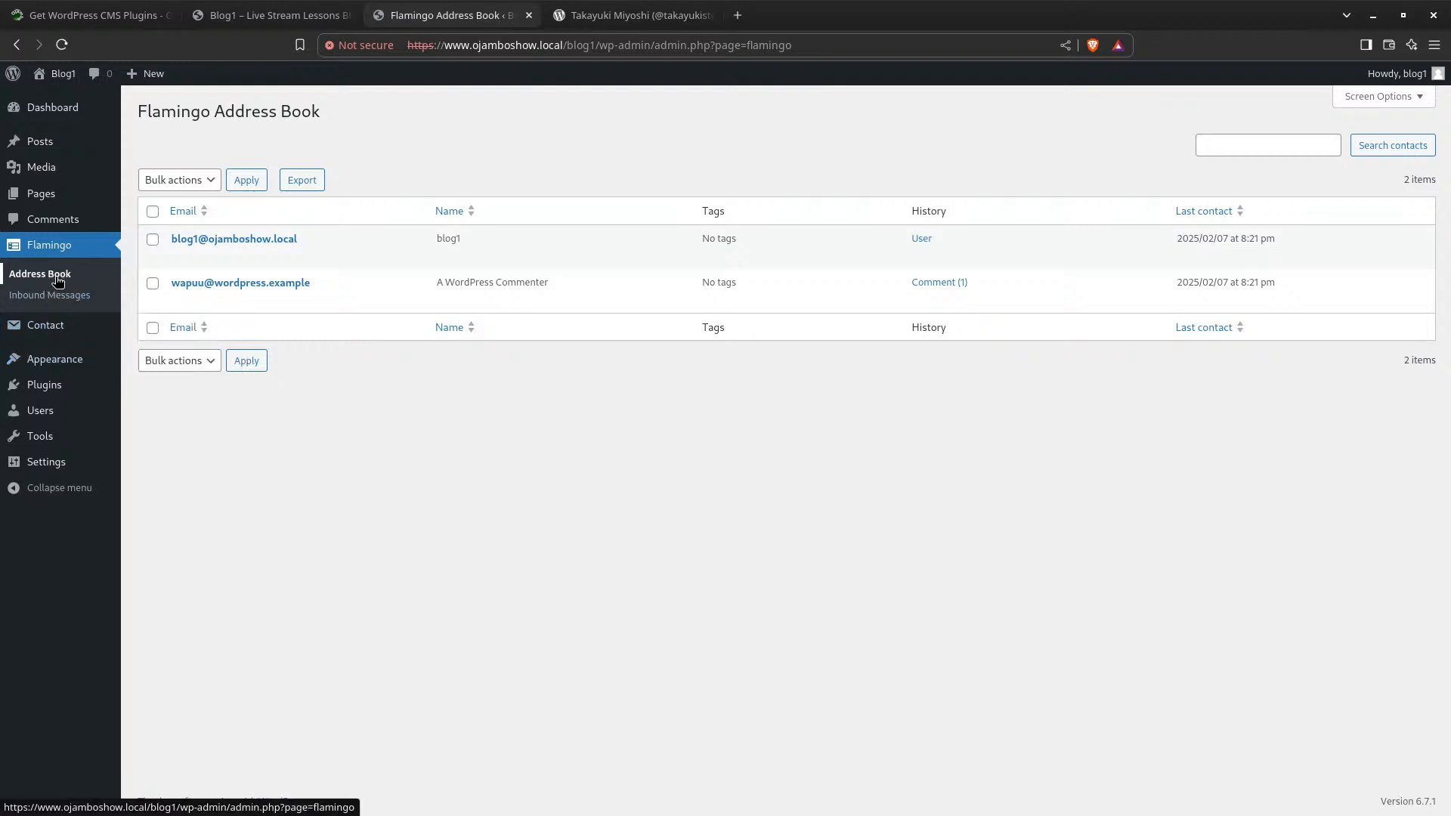
pyautogui.click(58, 305)
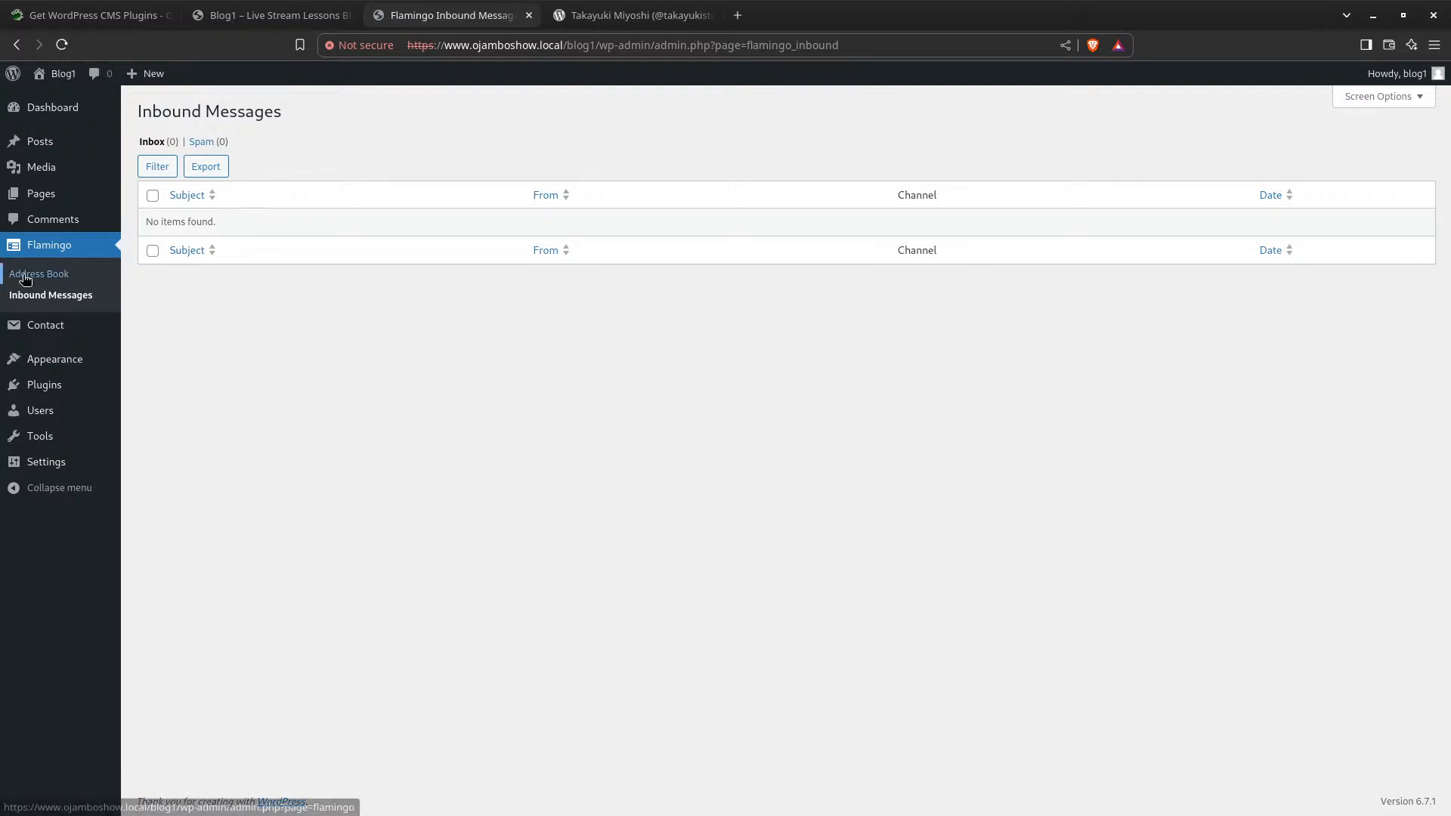
pyautogui.moveTo(36, 323)
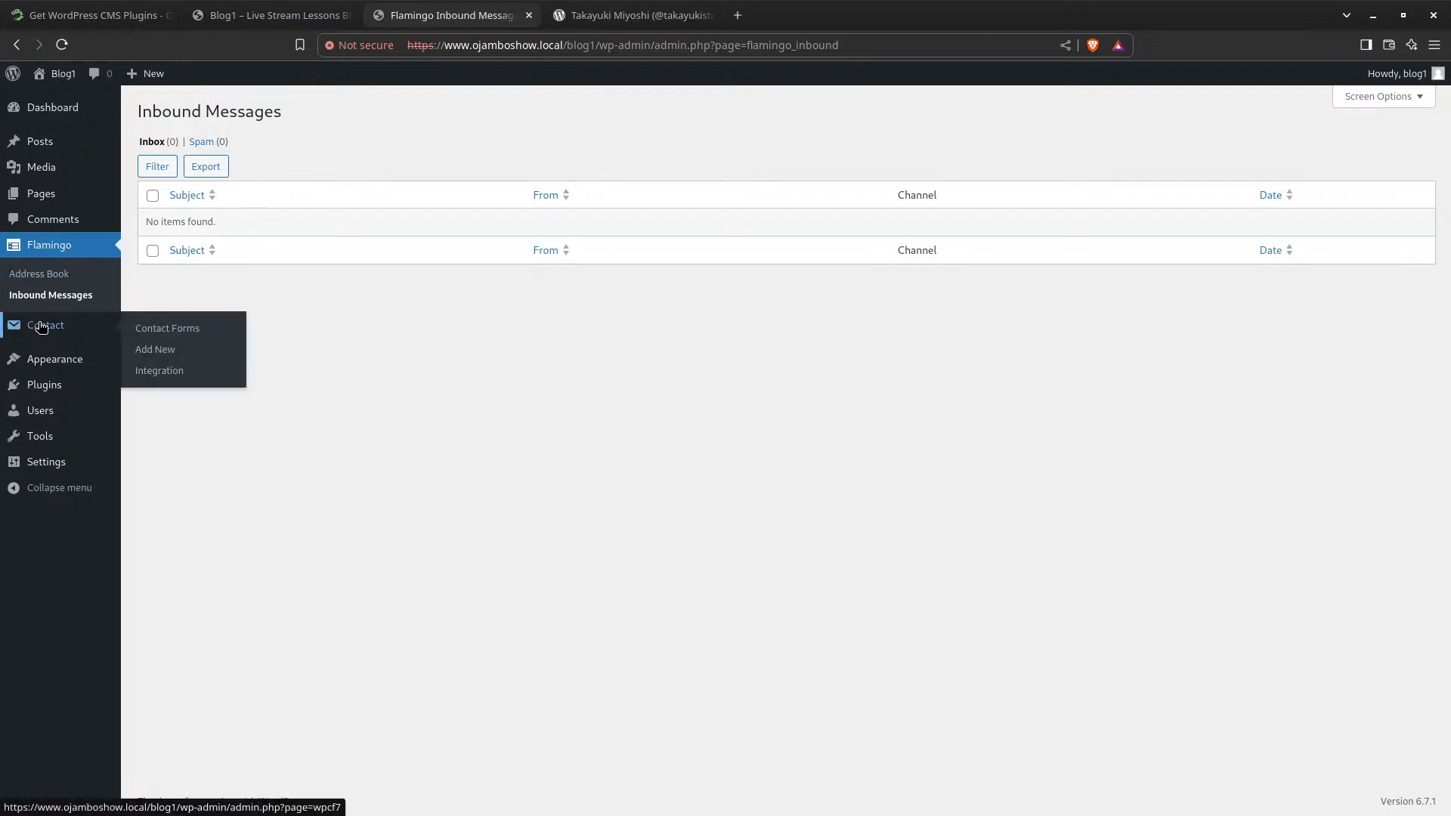
# Copy the shortcode [contact-form-7 id="ea918be" title="Contact form 1"] from the Contact Forms list
pyautogui.click(42, 324)
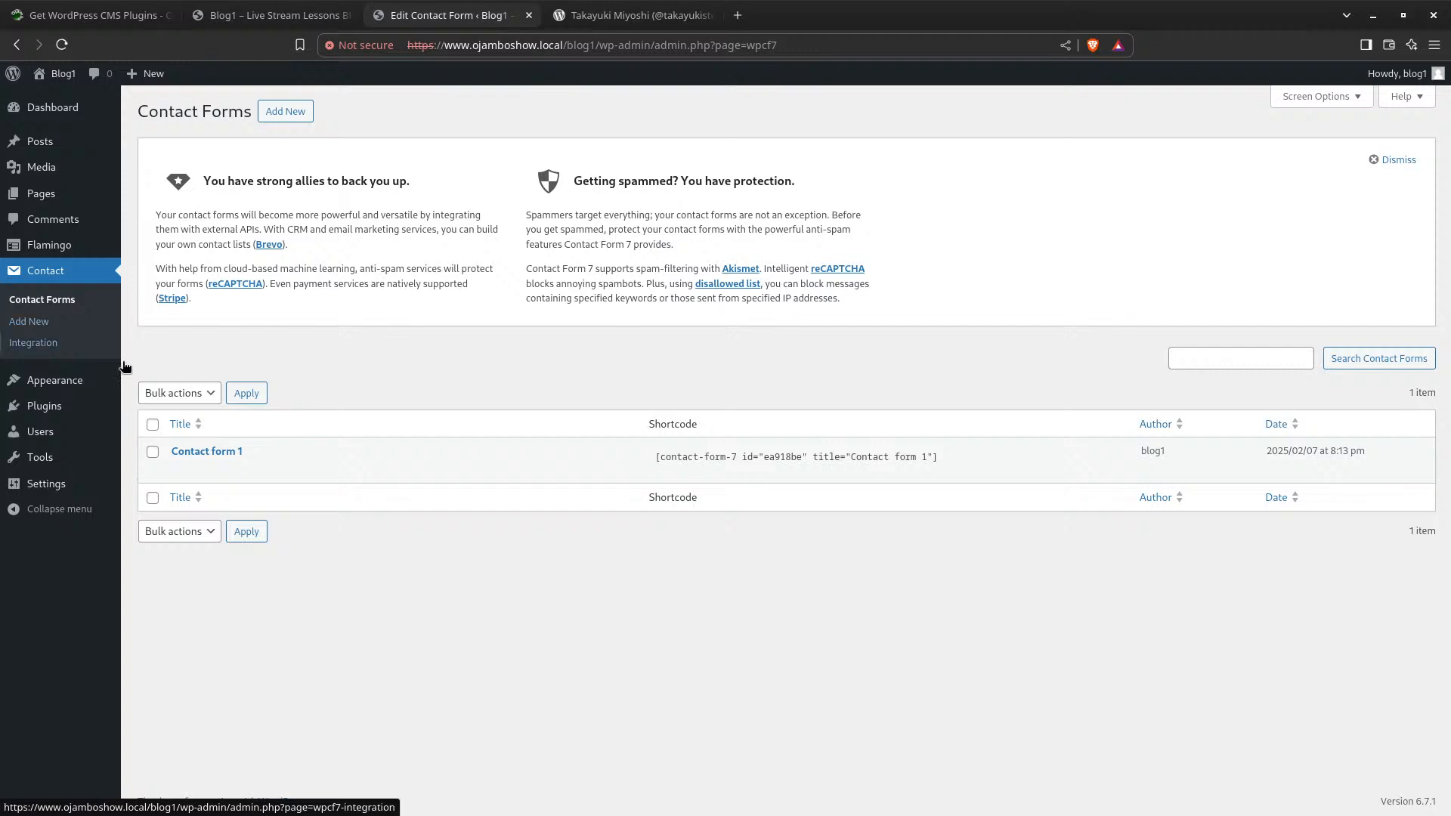
pyautogui.click(747, 453)
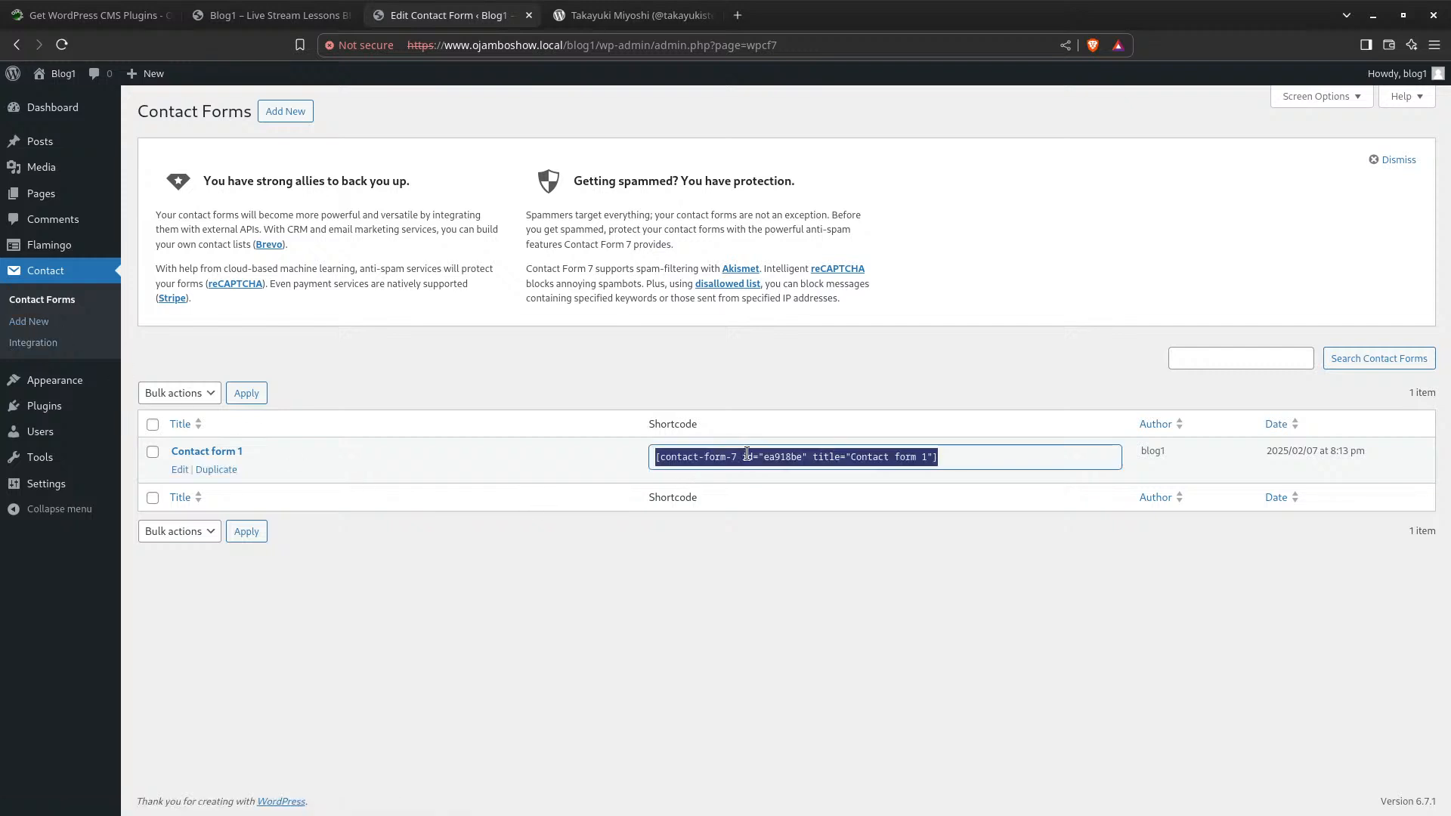
pyautogui.rightClick(746, 453)
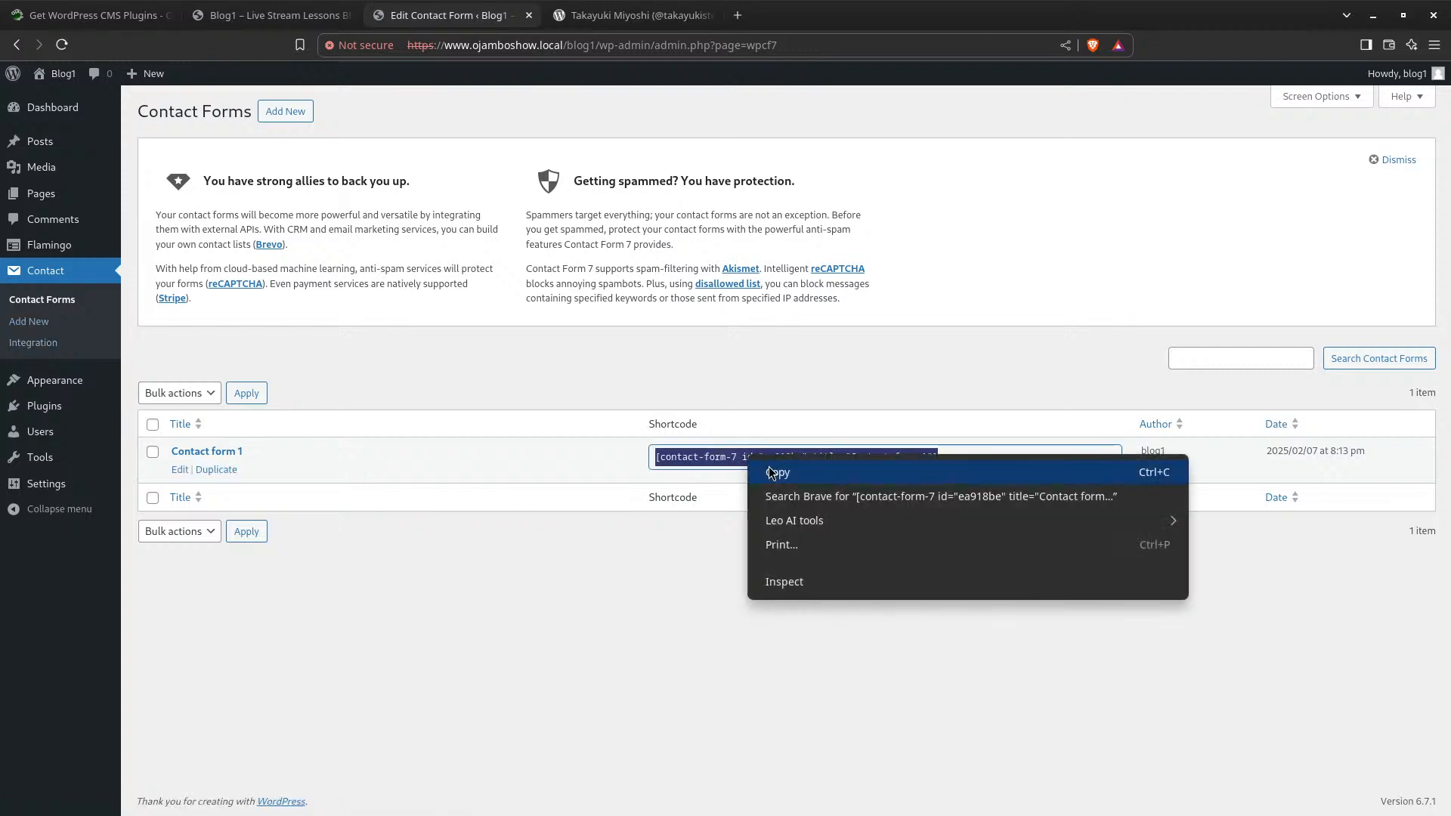
pyautogui.click(771, 472)
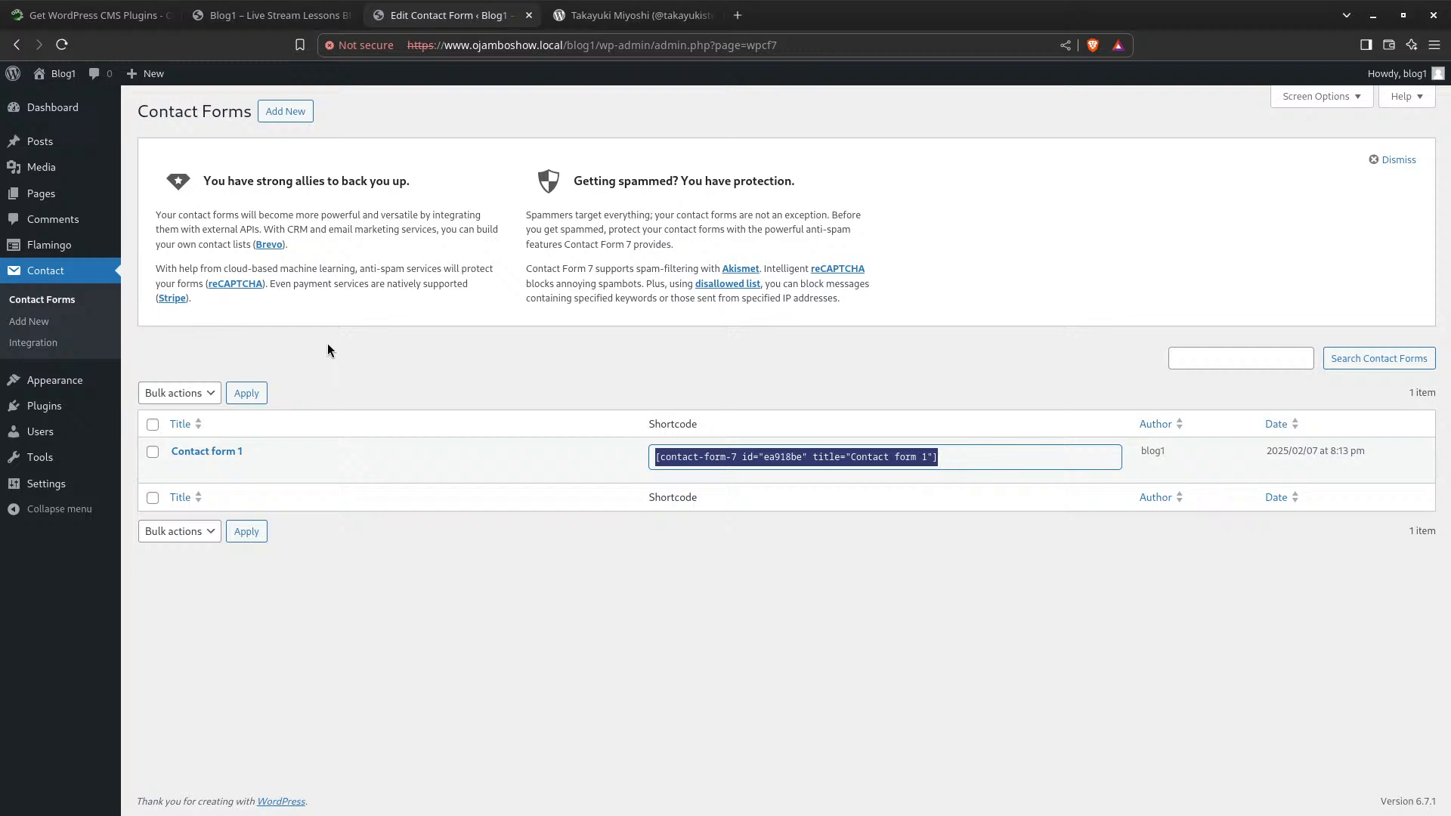
# Paste the shortcode on a new line in Contact Page and view the live page in a new tab
pyautogui.click(59, 196)
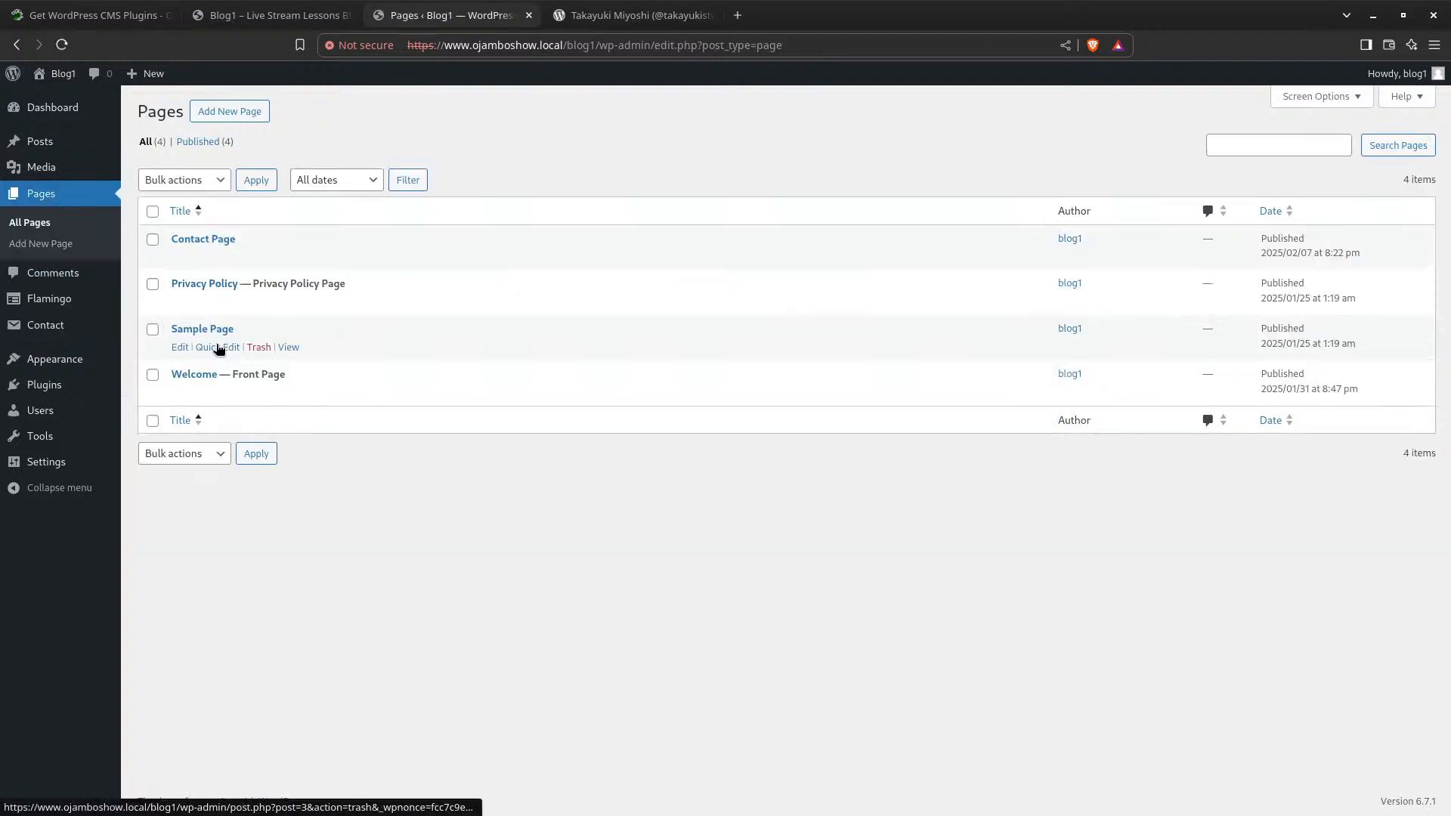
pyautogui.click(202, 239)
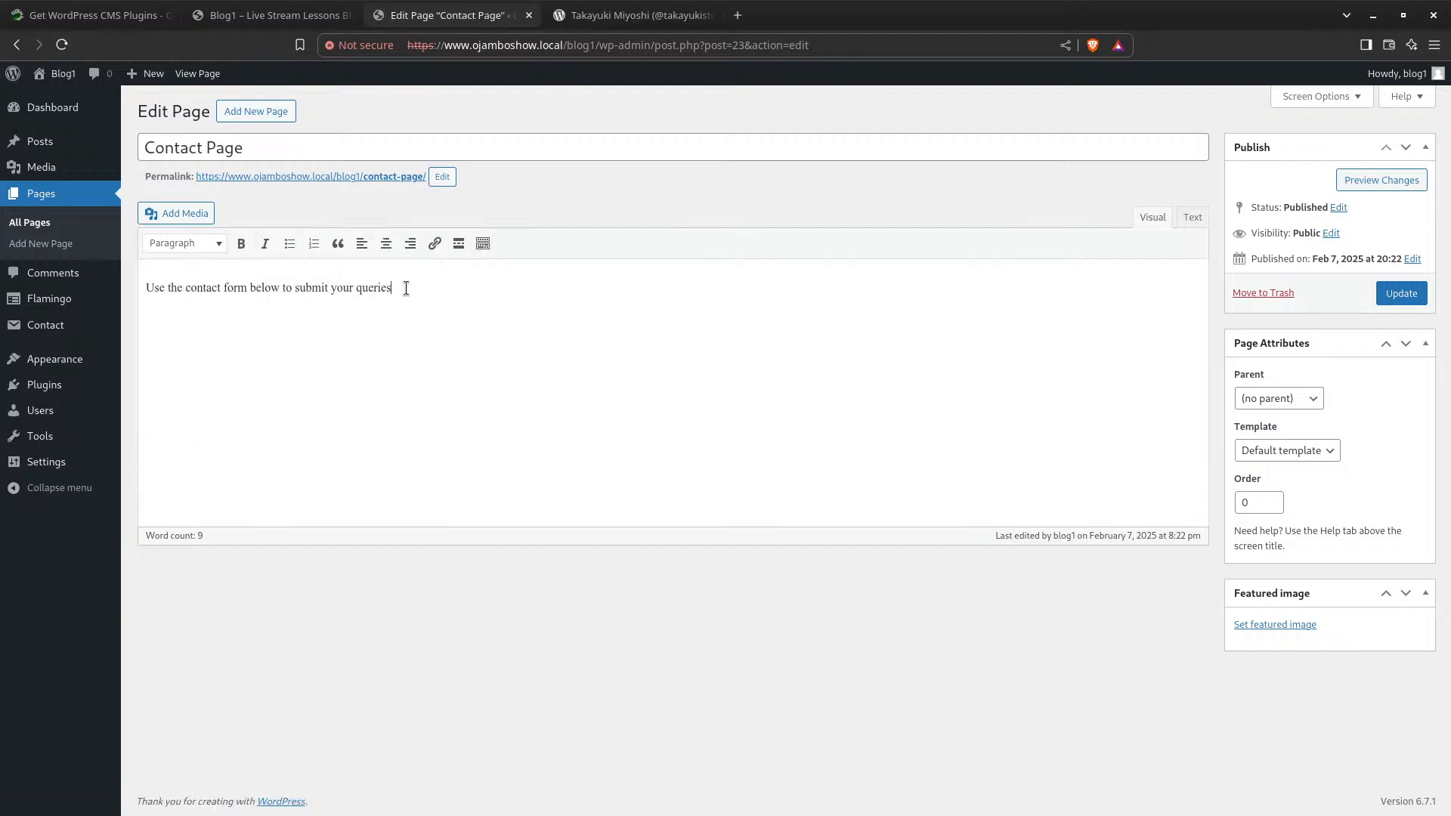
pyautogui.press('Return')
pyautogui.hotkey('ctrl', 'v')
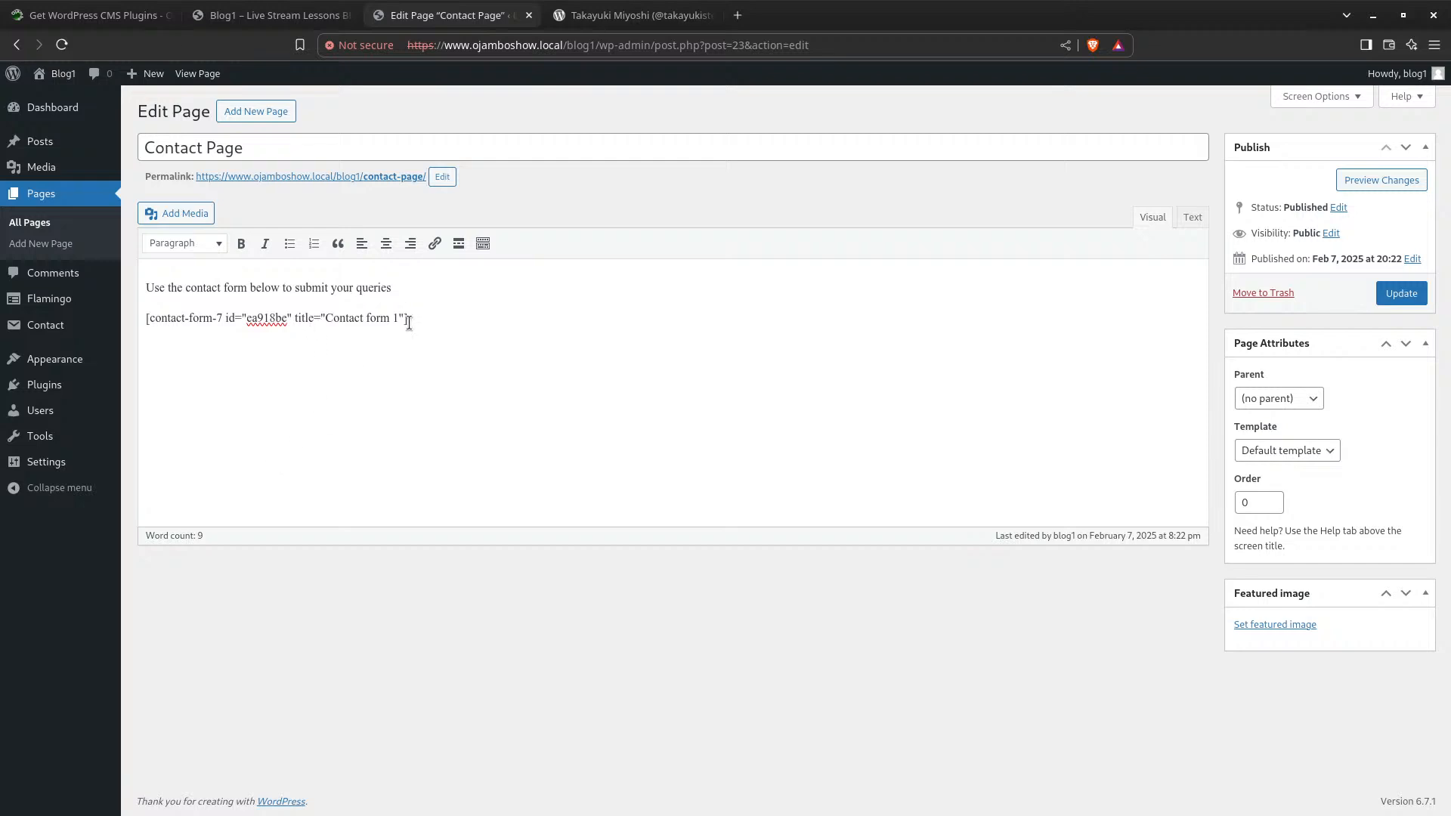
pyautogui.middleClick(293, 178)
pyautogui.click(799, 9)
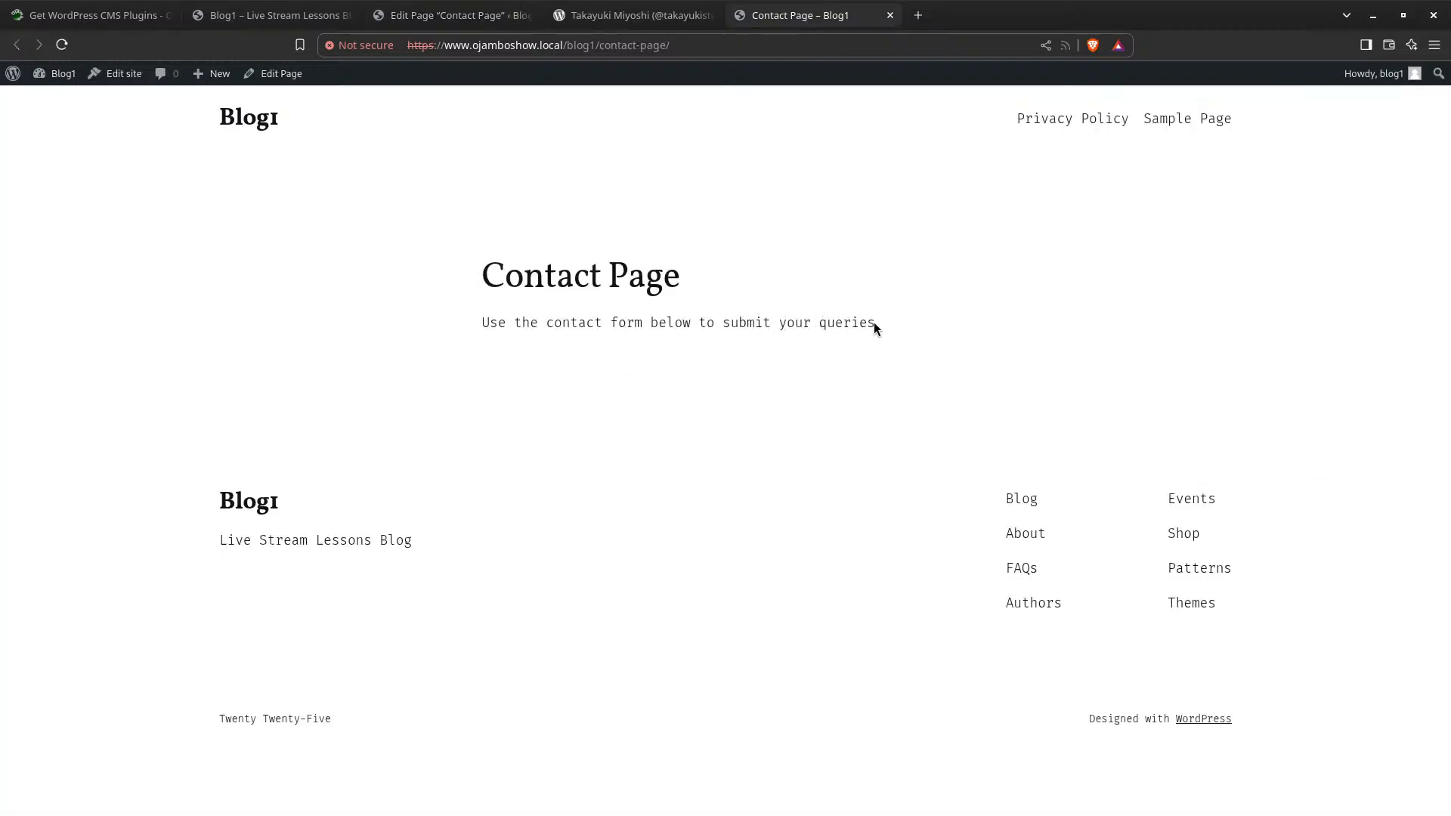
# Update the Contact Page so the contact form shortcode is saved as a new revision
pyautogui.click(452, 16)
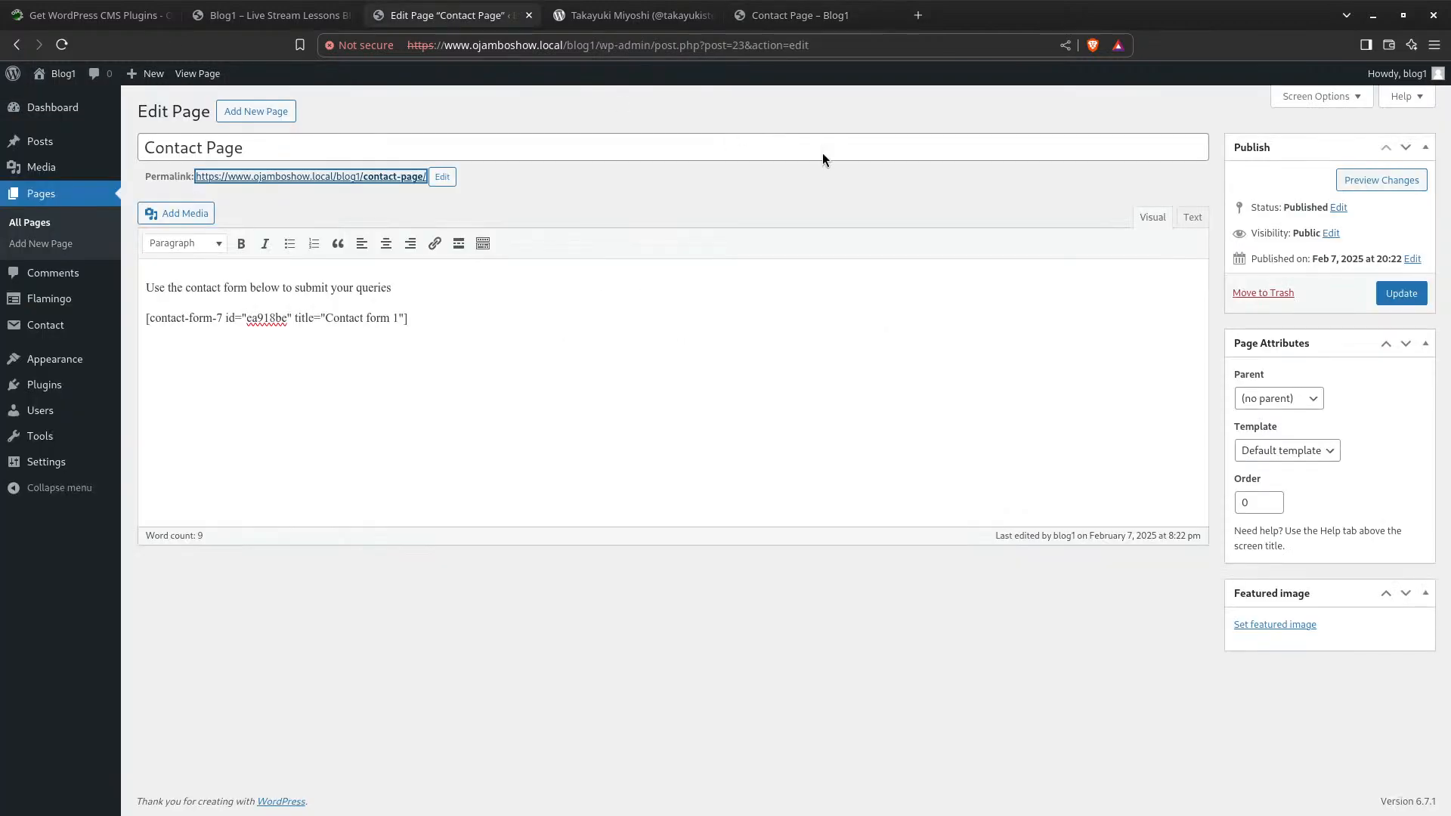
pyautogui.click(1410, 295)
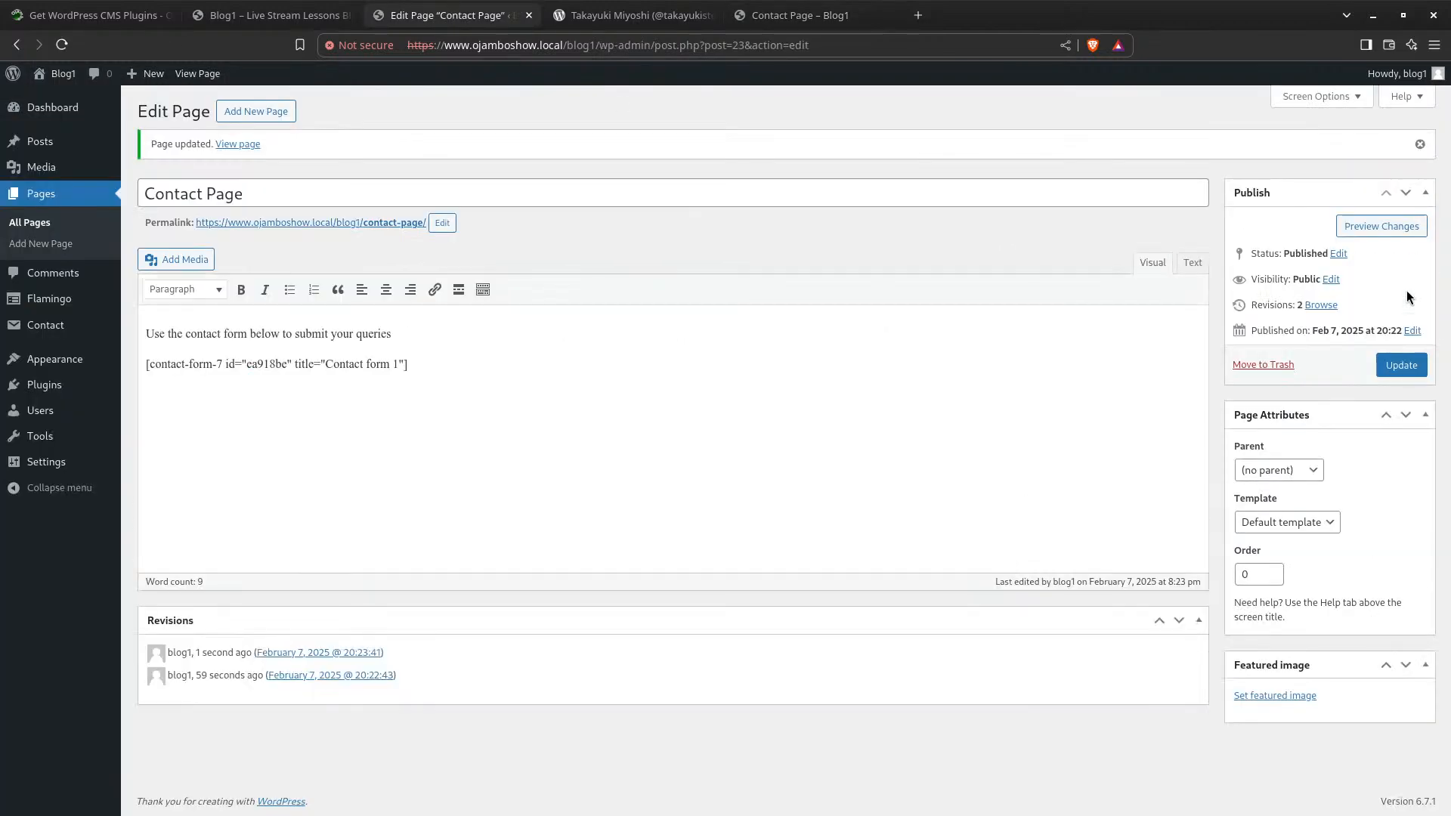
pyautogui.click(149, 364)
# Reload the live Contact Page so it shows the name, email, subject and message form
pyautogui.click(801, 18)
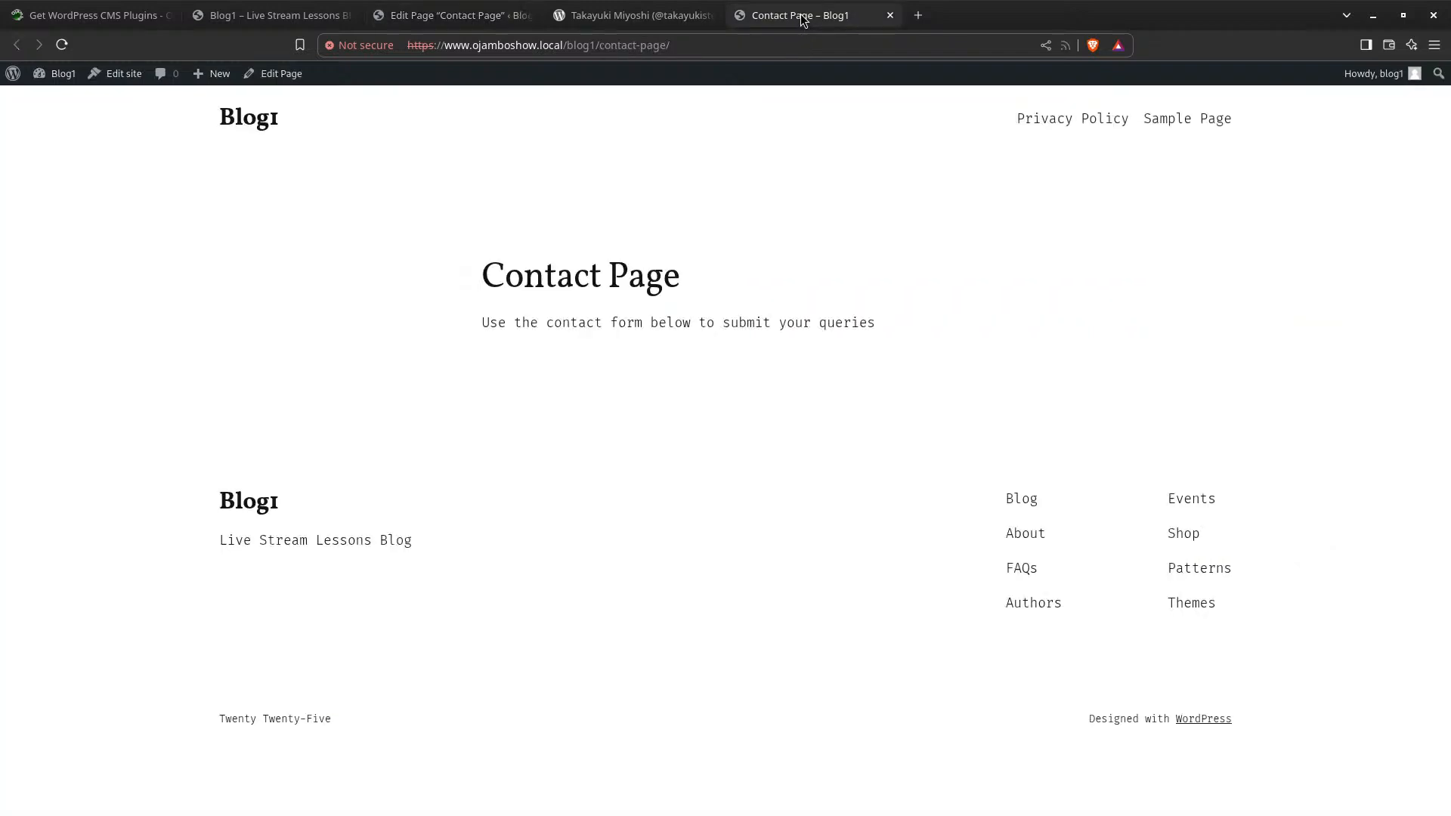
pyautogui.click(62, 43)
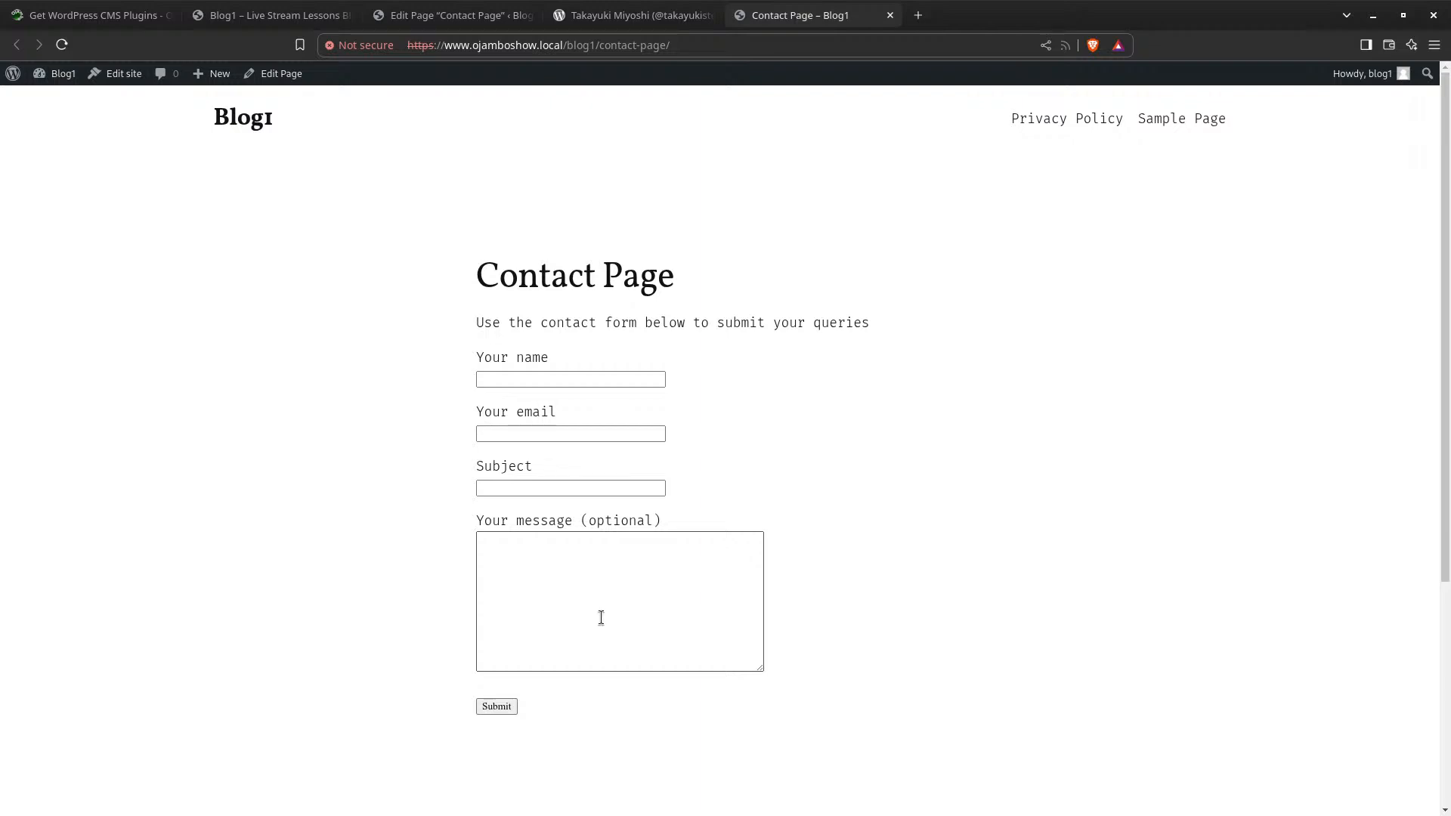
pyautogui.click(521, 494)
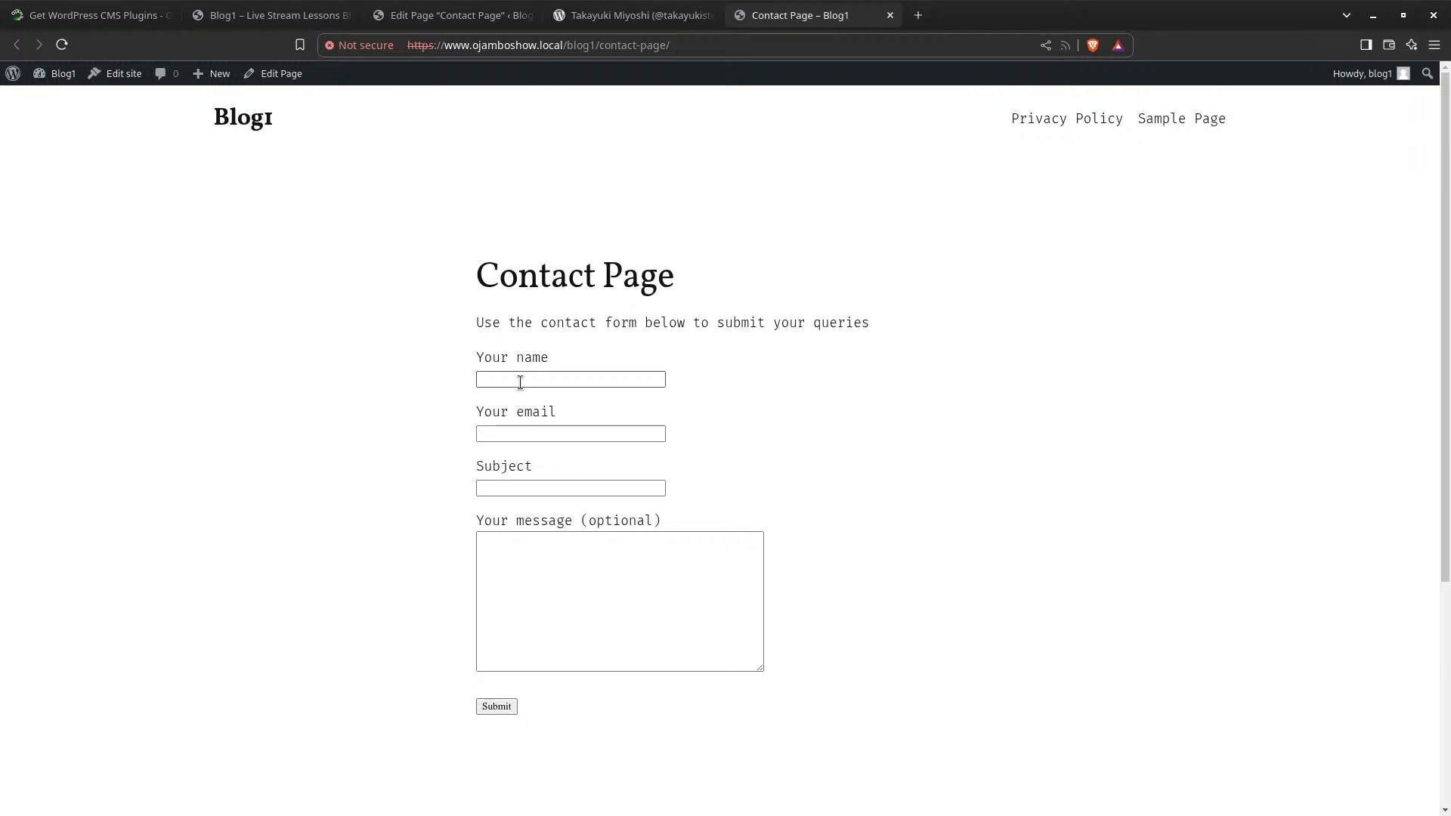
pyautogui.click(457, 17)
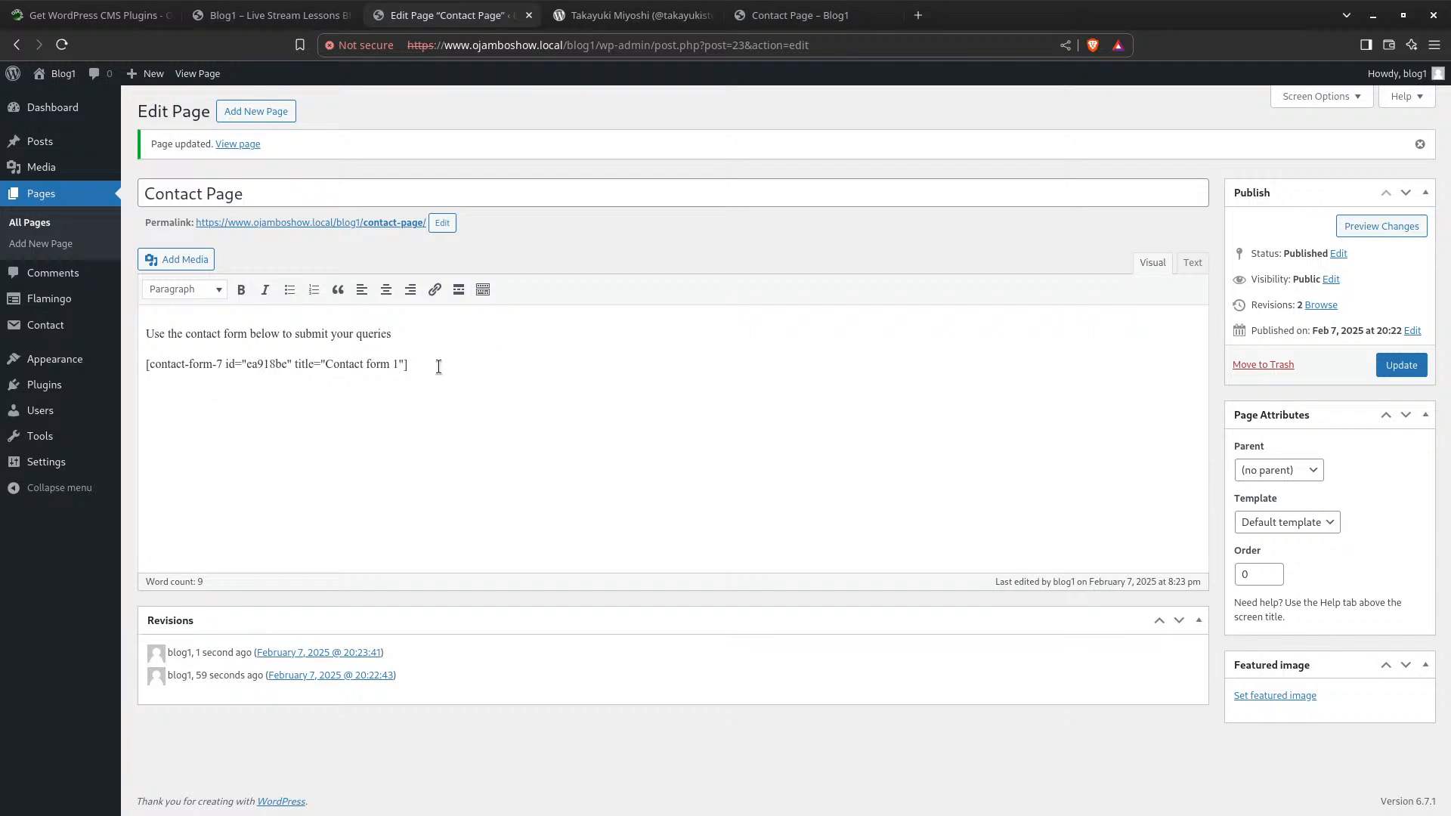
pyautogui.moveTo(417, 366); pyautogui.dragTo(133, 363)
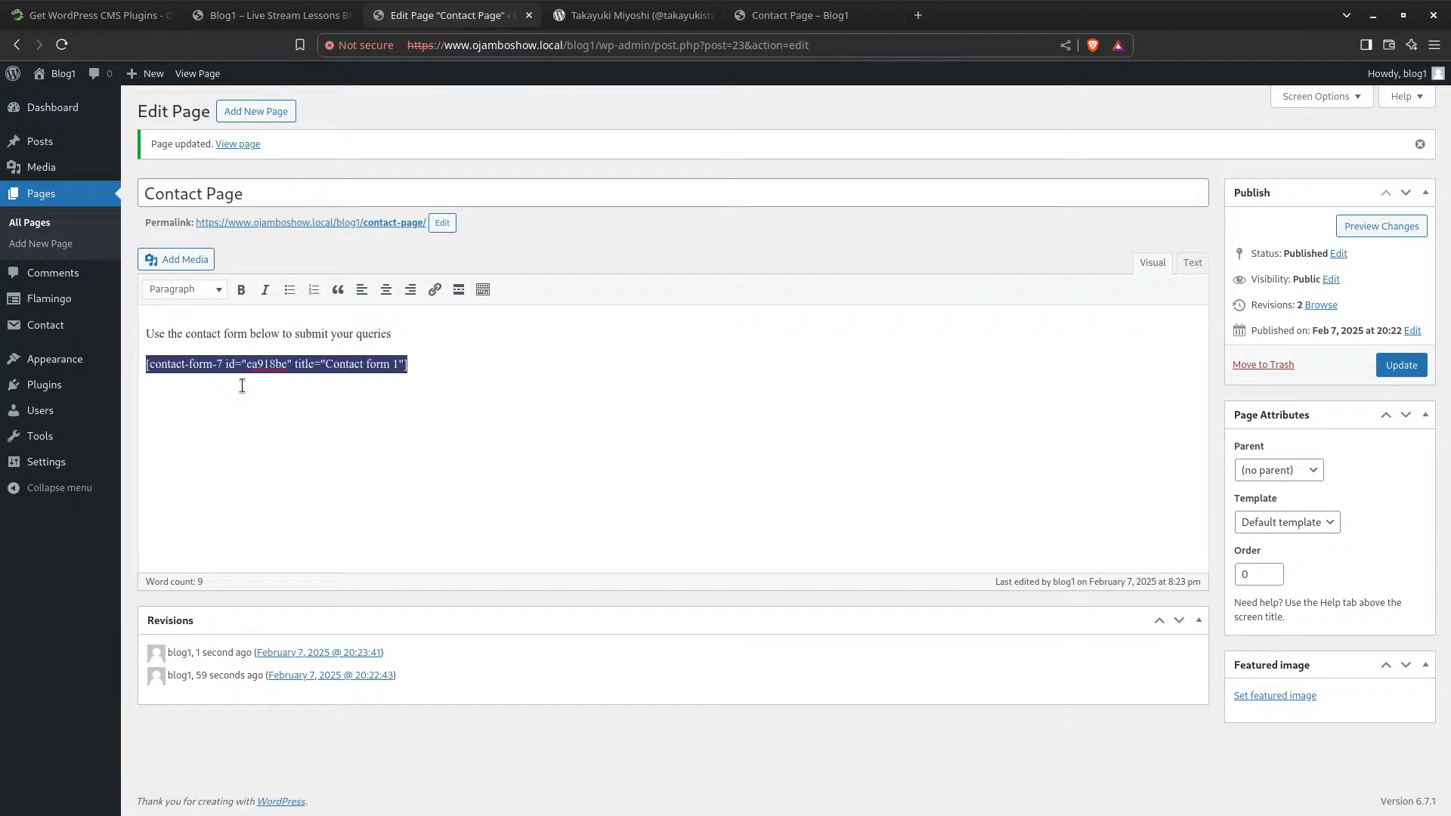
pyautogui.click(680, 15)
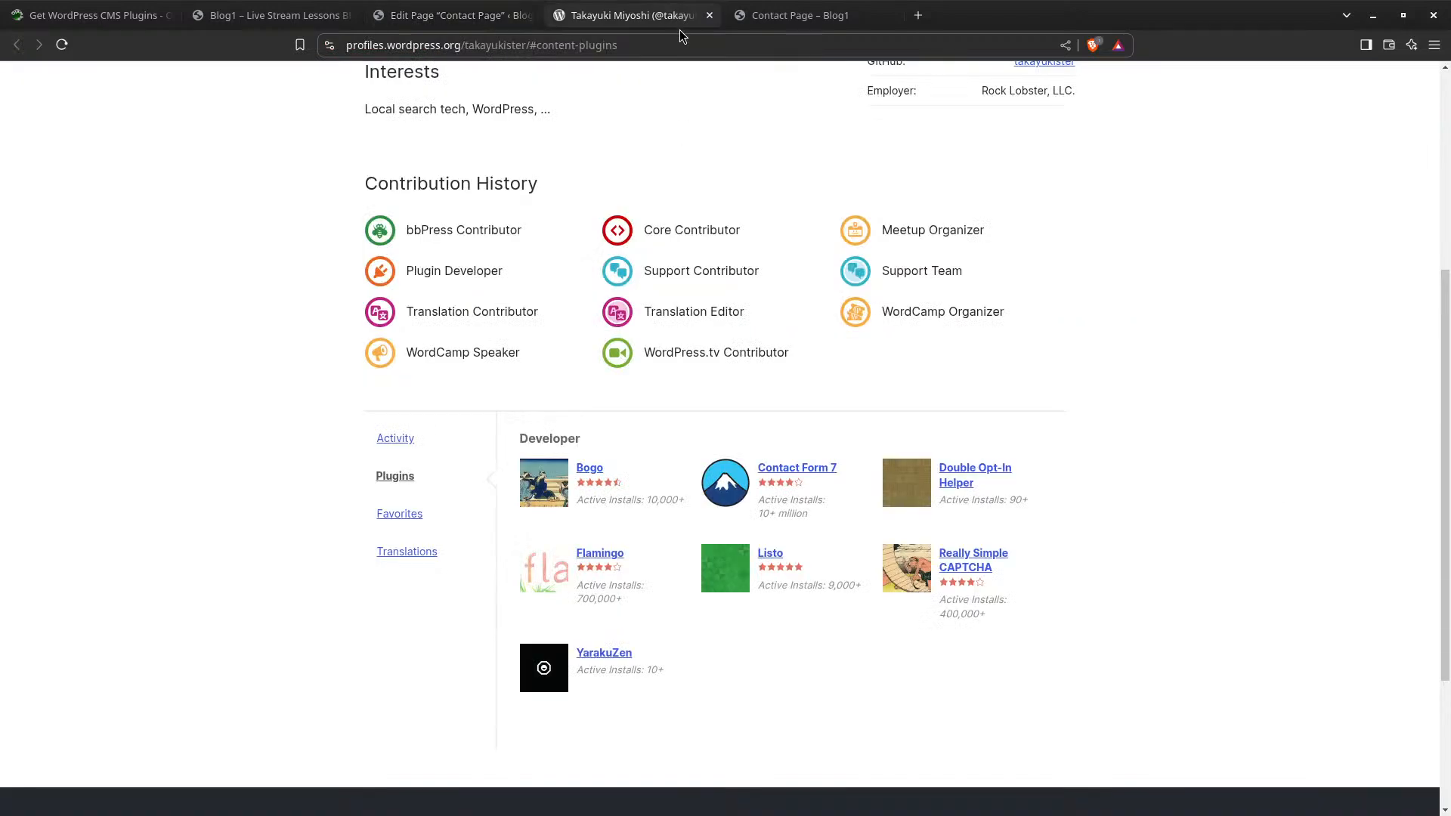
pyautogui.click(779, 15)
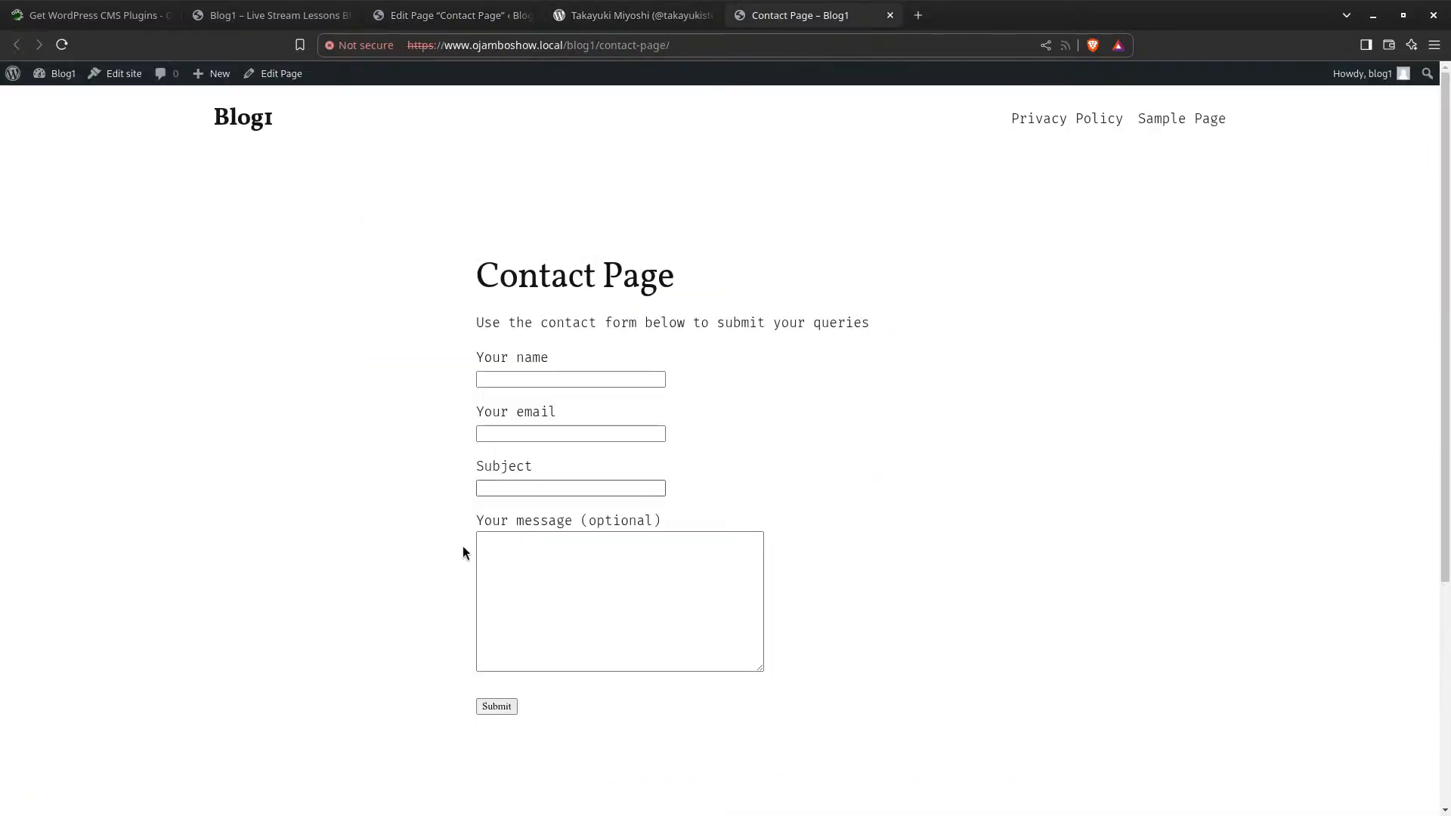
# Fill in the sender's name and e-mail, and enter the subject 'First Message'
pyautogui.click(516, 379)
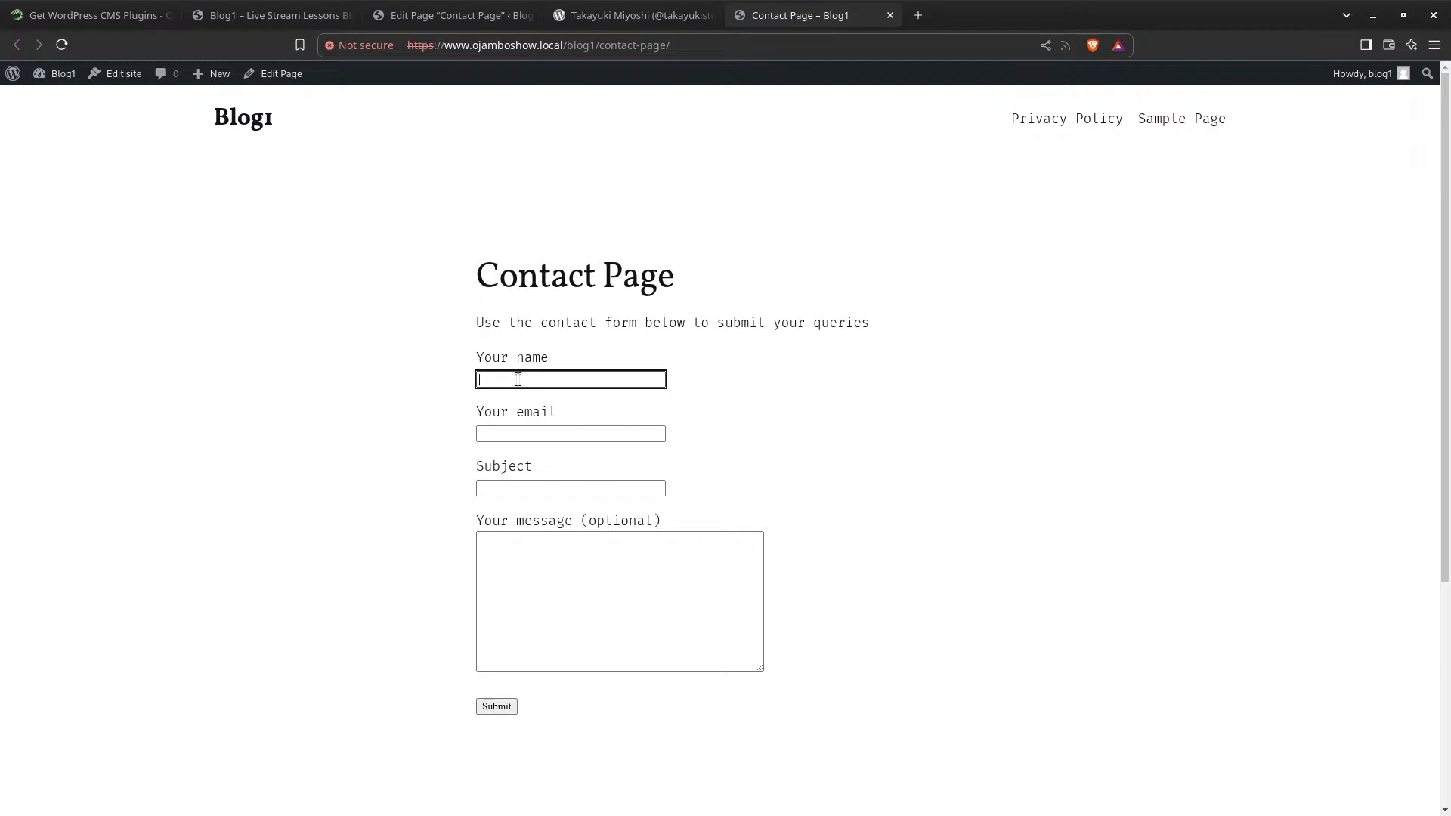
pyautogui.write('Edward')
pyautogui.click(534, 436)
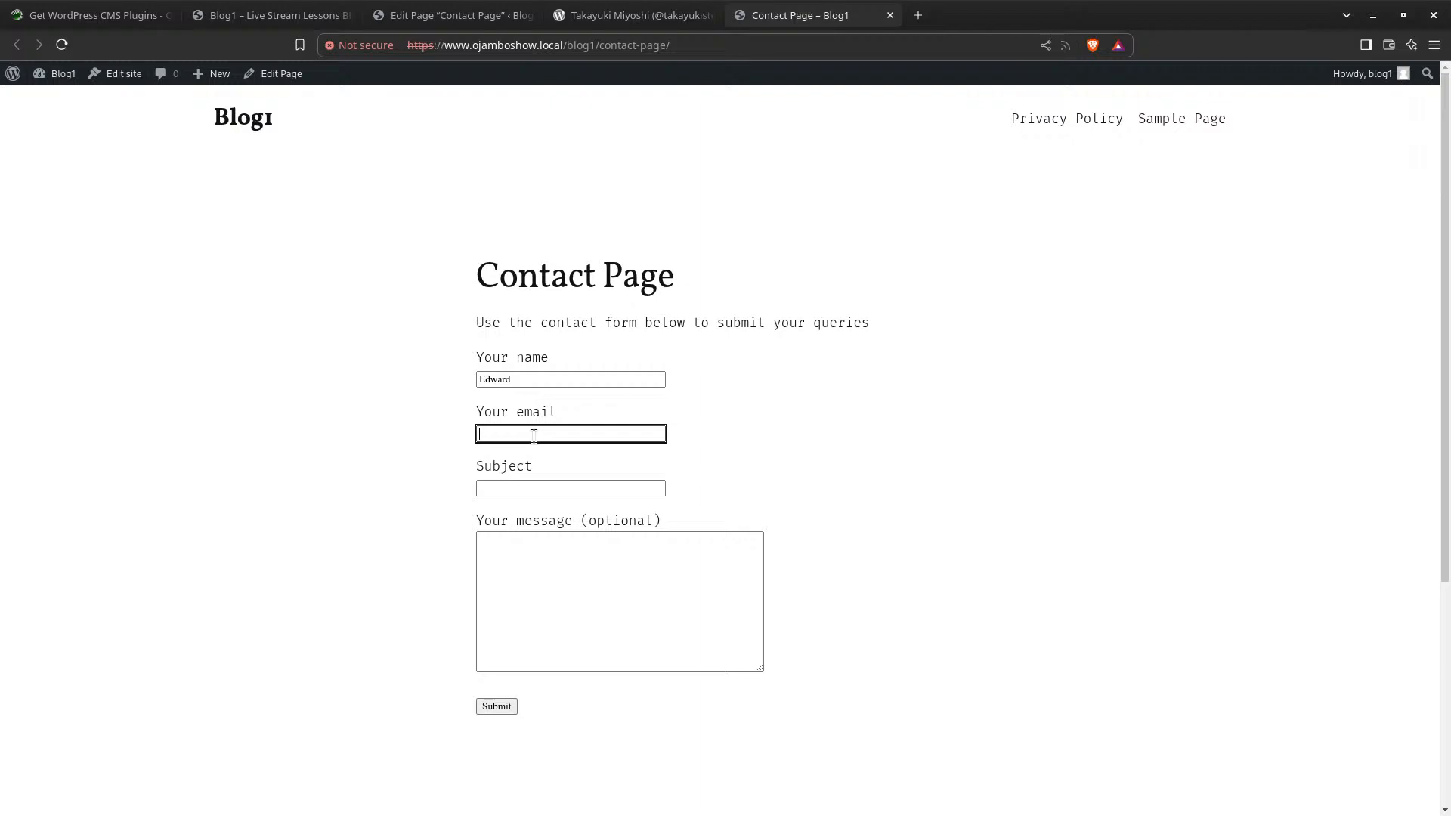
pyautogui.click(565, 489)
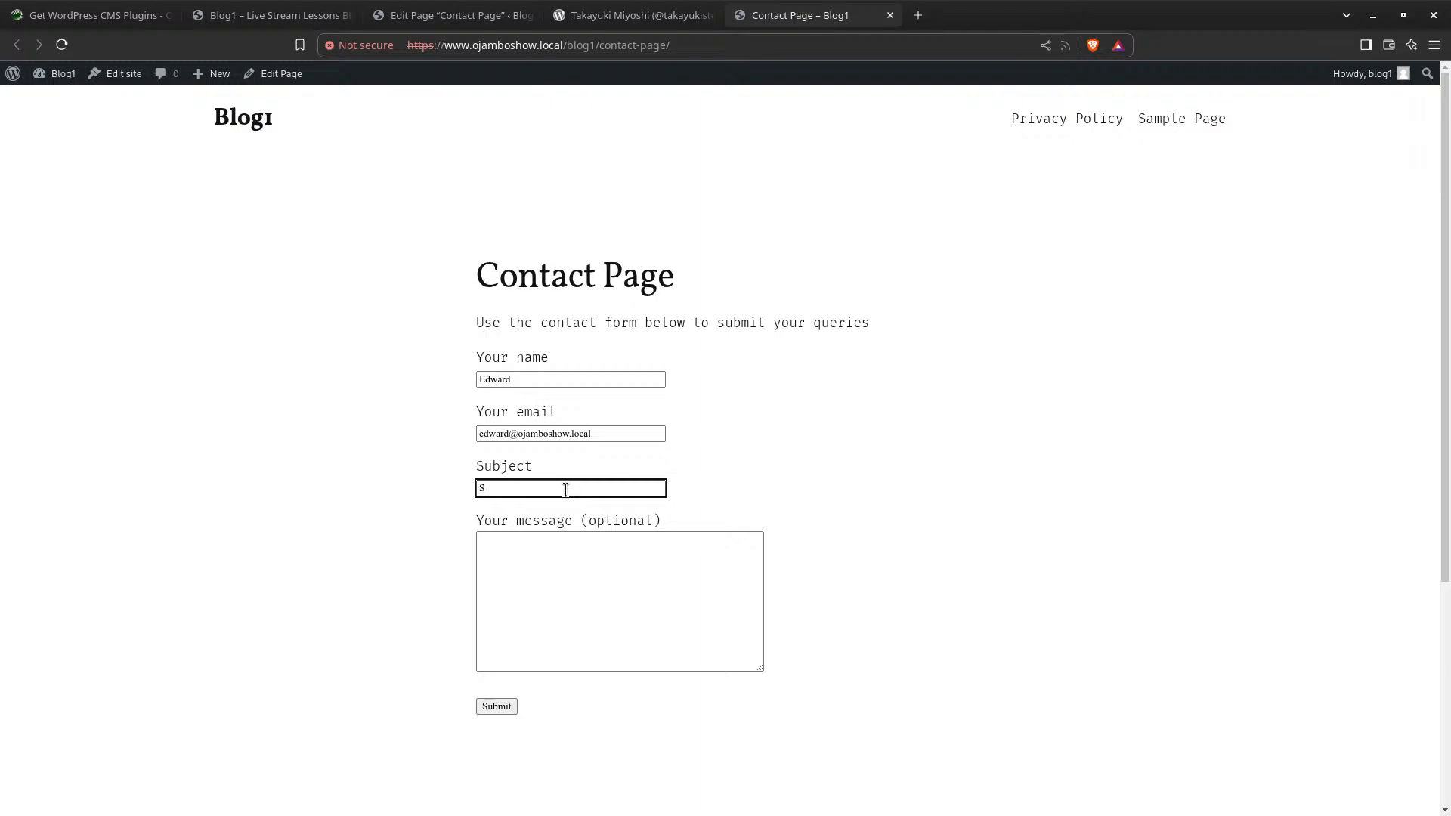
pyautogui.write('Samp')
pyautogui.press('BackSpace')
pyautogui.press('BackSpace')
pyautogui.press('BackSpace')
pyautogui.press('BackSpace')
pyautogui.write('First Message')
# Write 'This is the feedback for the CF7 submission', correcting the typo, and submit the form
pyautogui.click(566, 595)
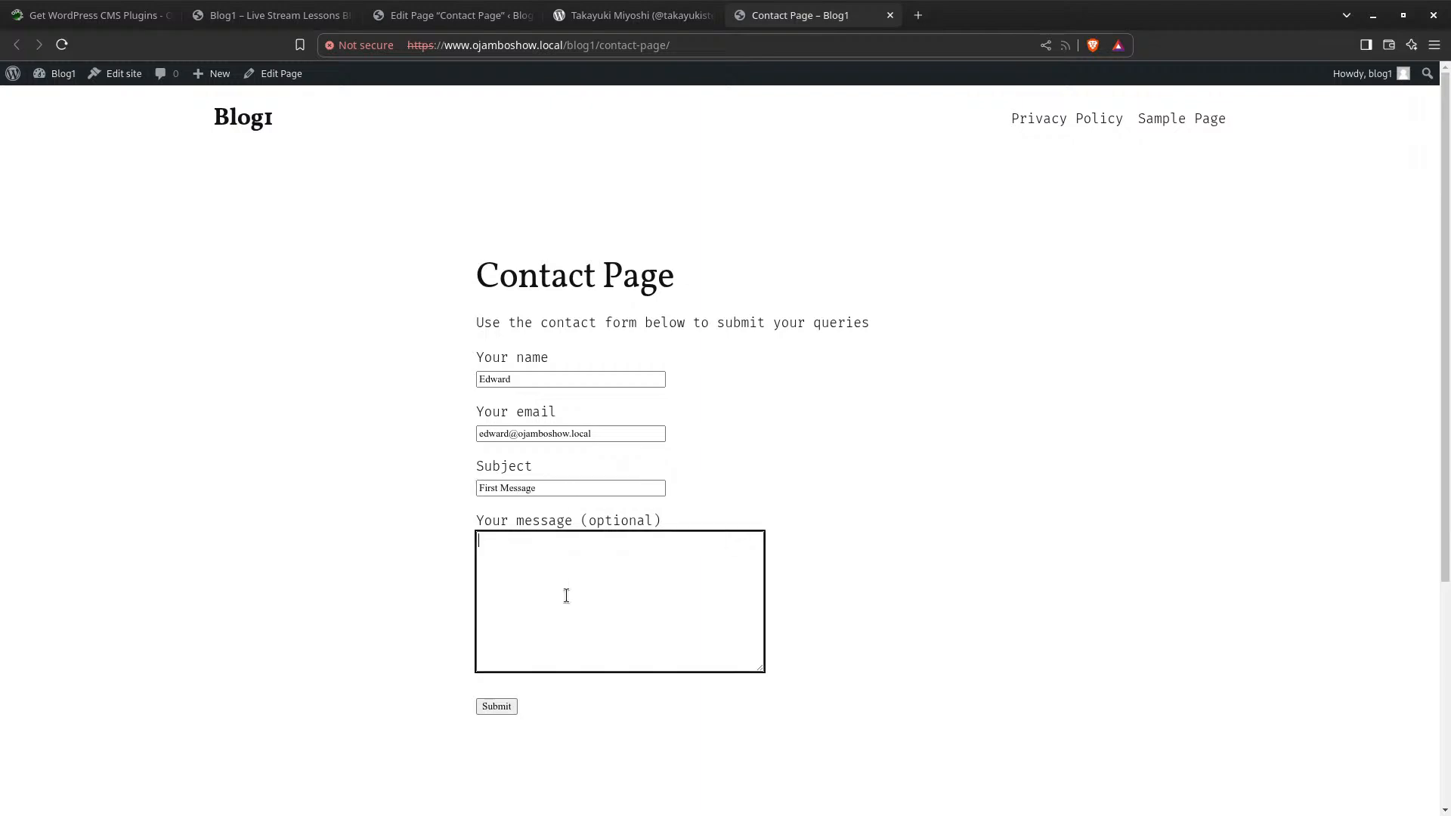
pyautogui.write('THis is the feedback for the CF7 su')
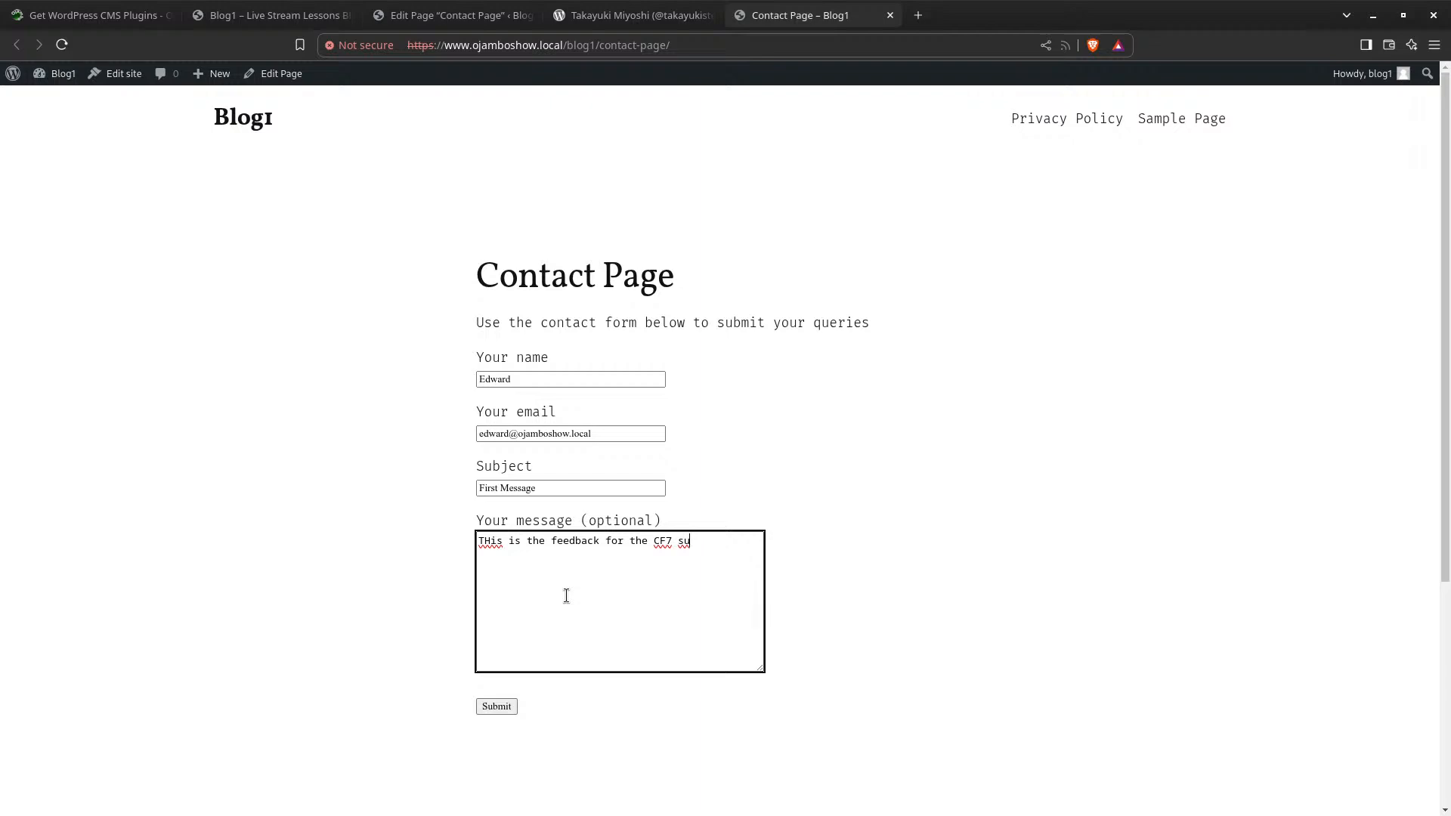
pyautogui.write('bmission')
pyautogui.rightClick(494, 547)
pyautogui.click(517, 560)
pyautogui.click(495, 705)
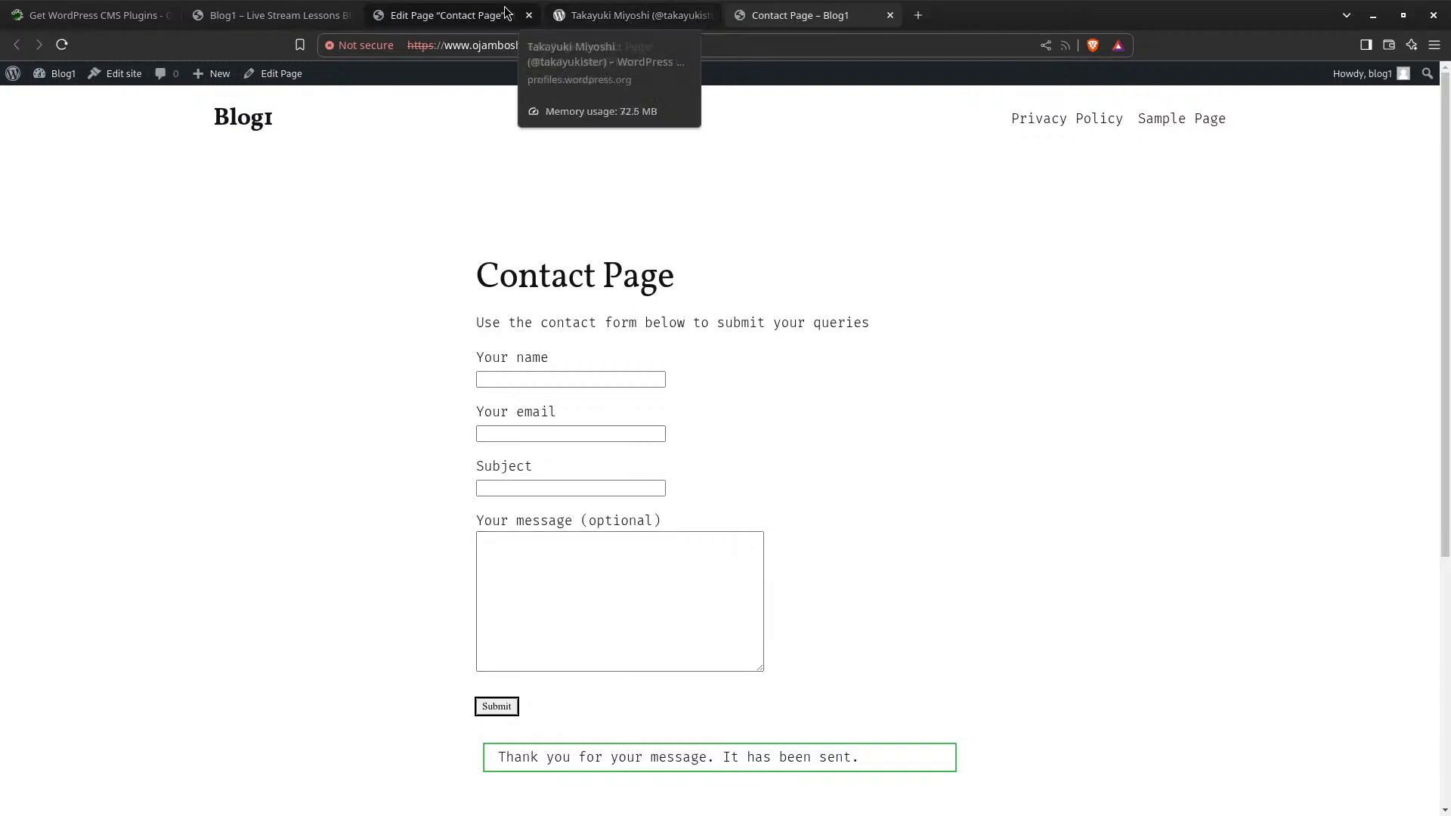
pyautogui.click(400, 21)
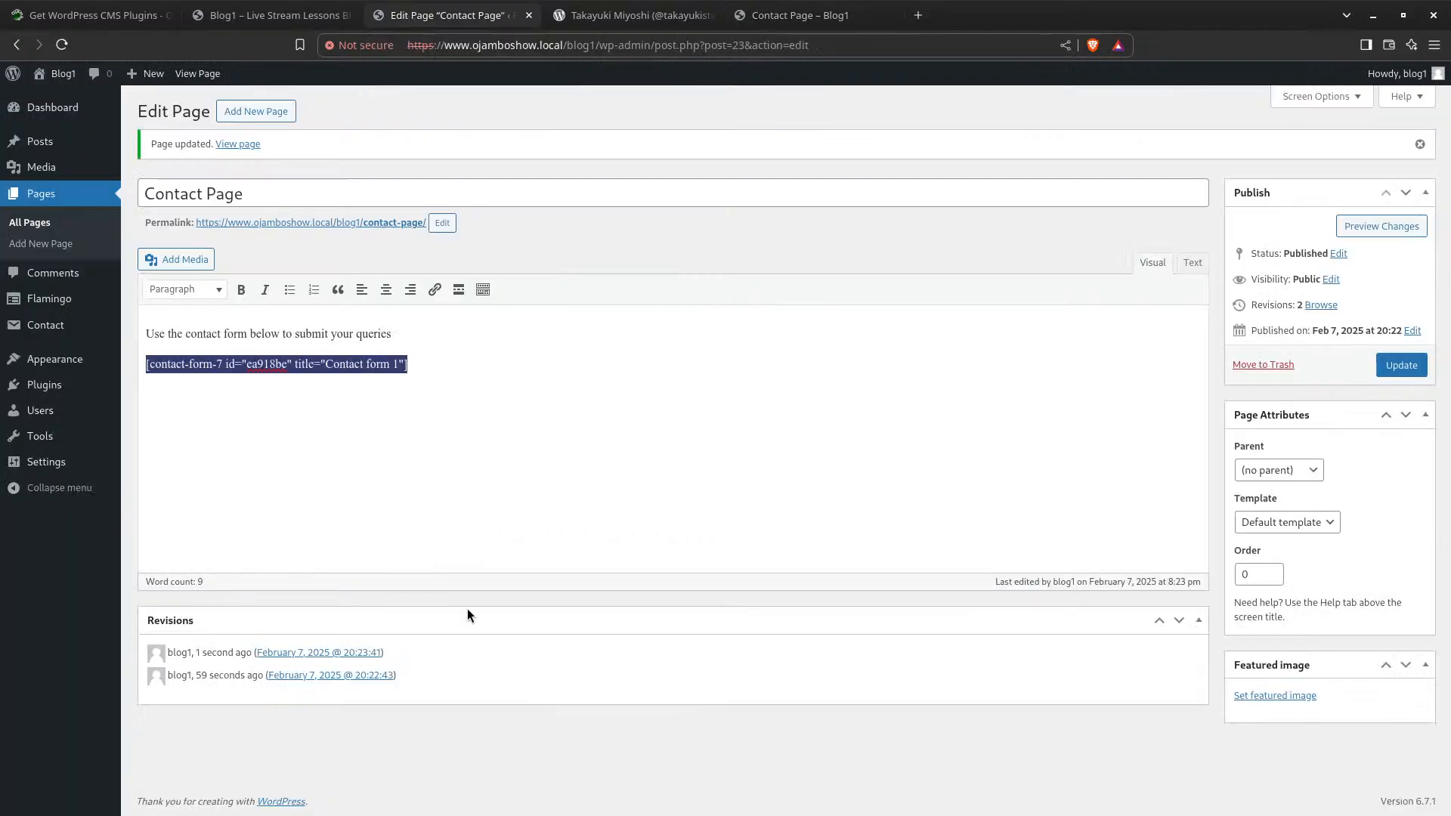
# Go to Flamingo's Inbound Messages to find the First Message submission
pyautogui.click(53, 302)
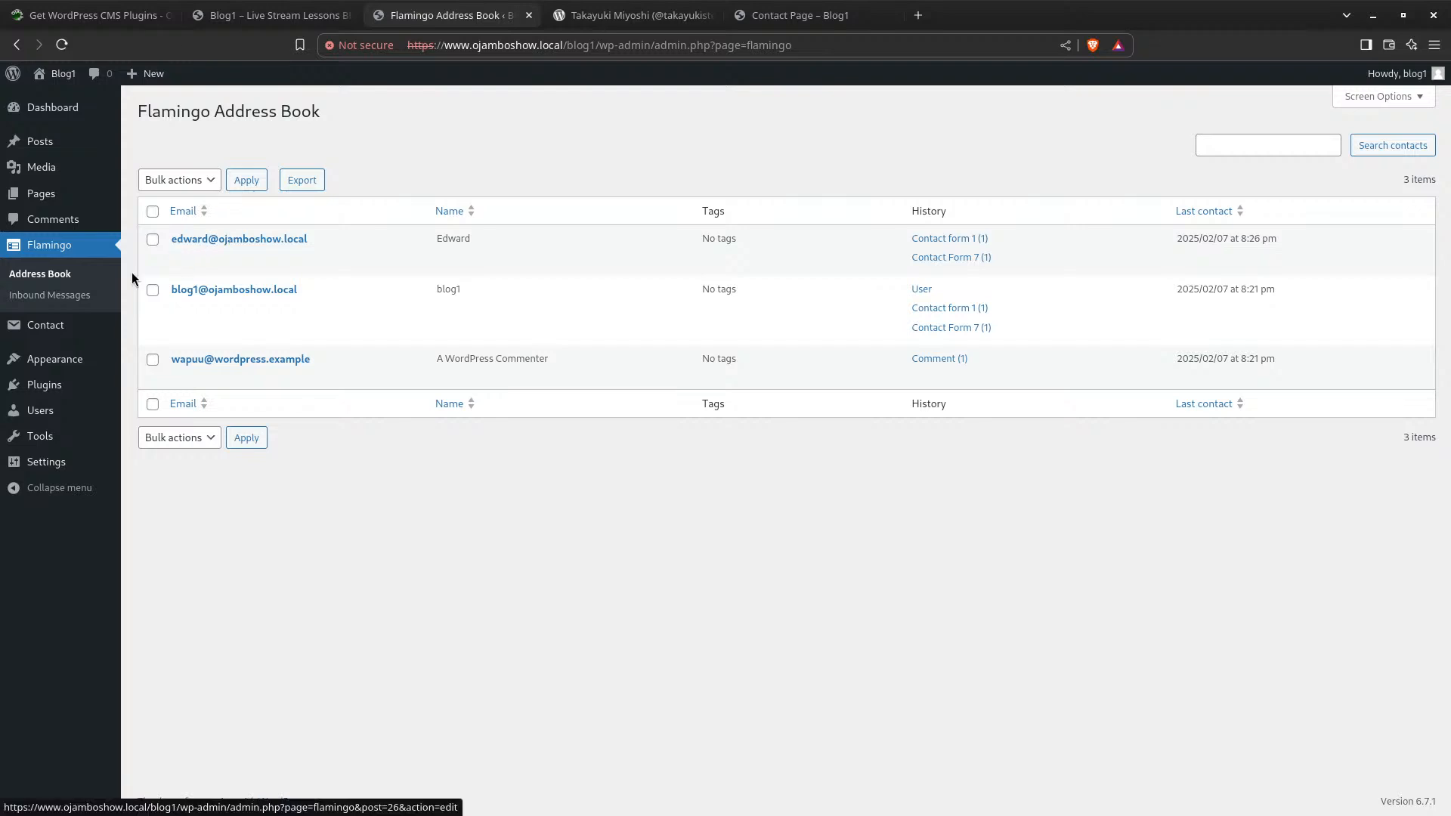
pyautogui.click(46, 296)
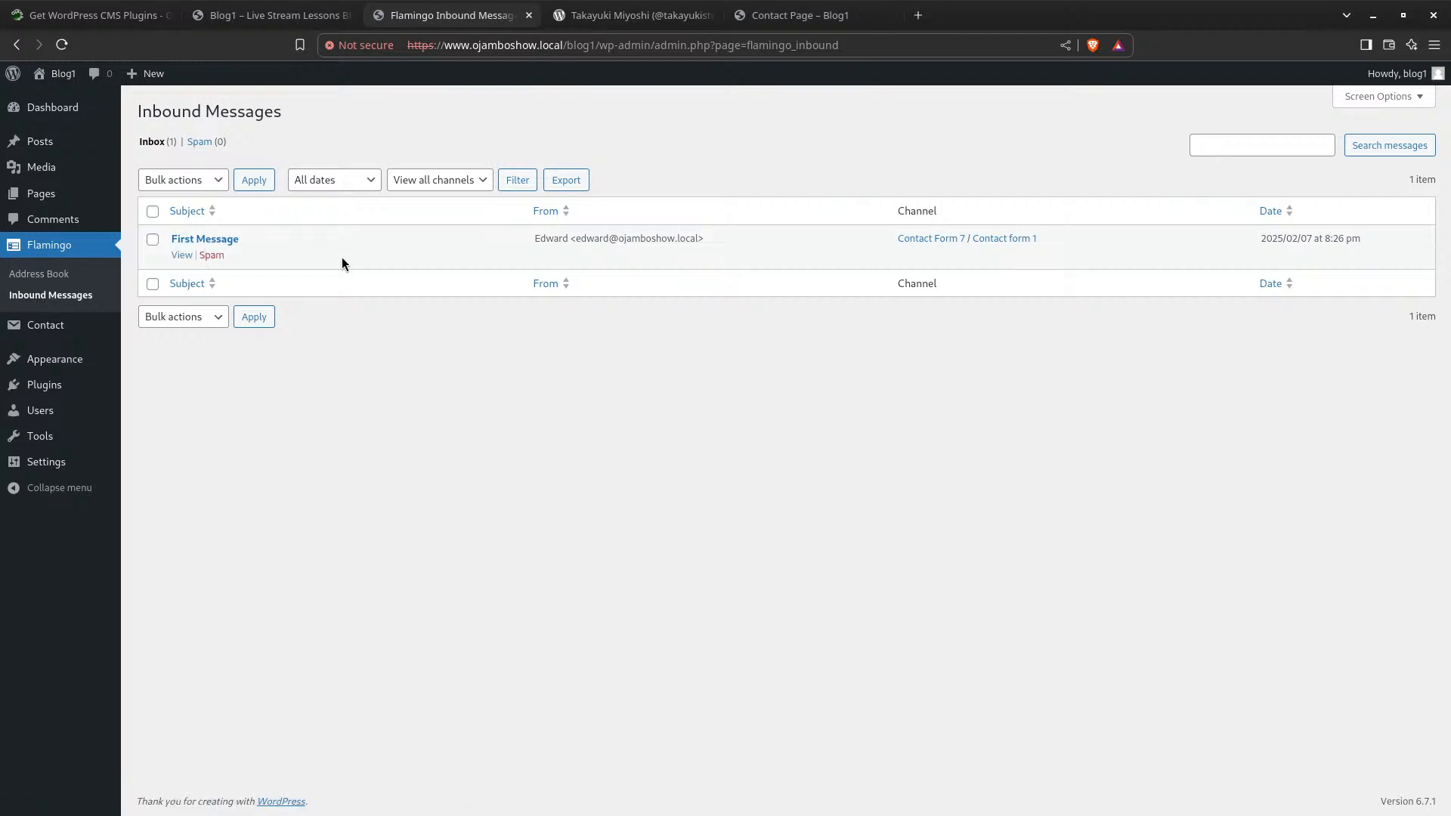
# Open the First Message submission and look over its fields and metadata
pyautogui.click(204, 238)
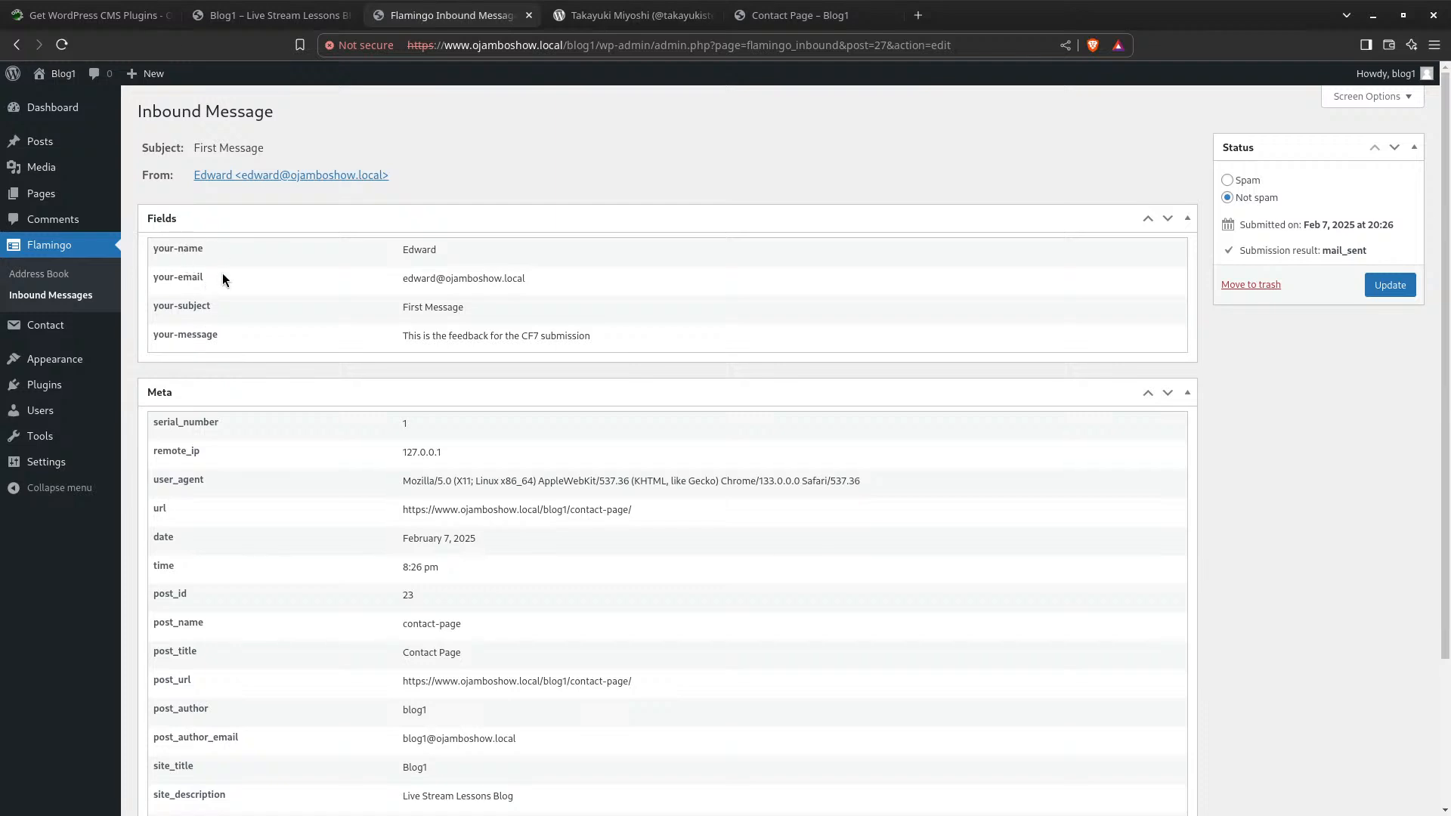
pyautogui.scroll(-5, 226, 447)
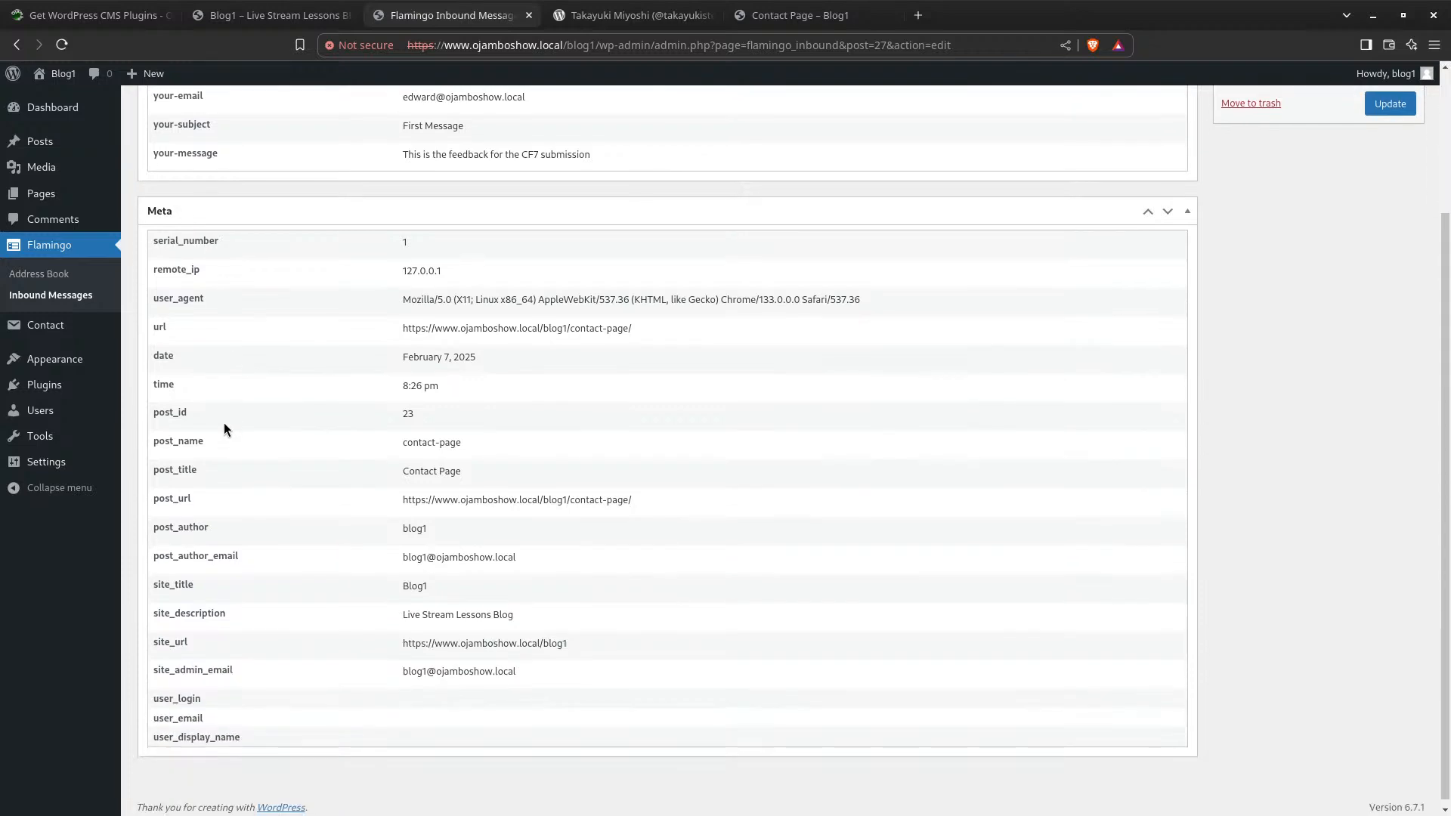
pyautogui.scroll(5, 258, 680)
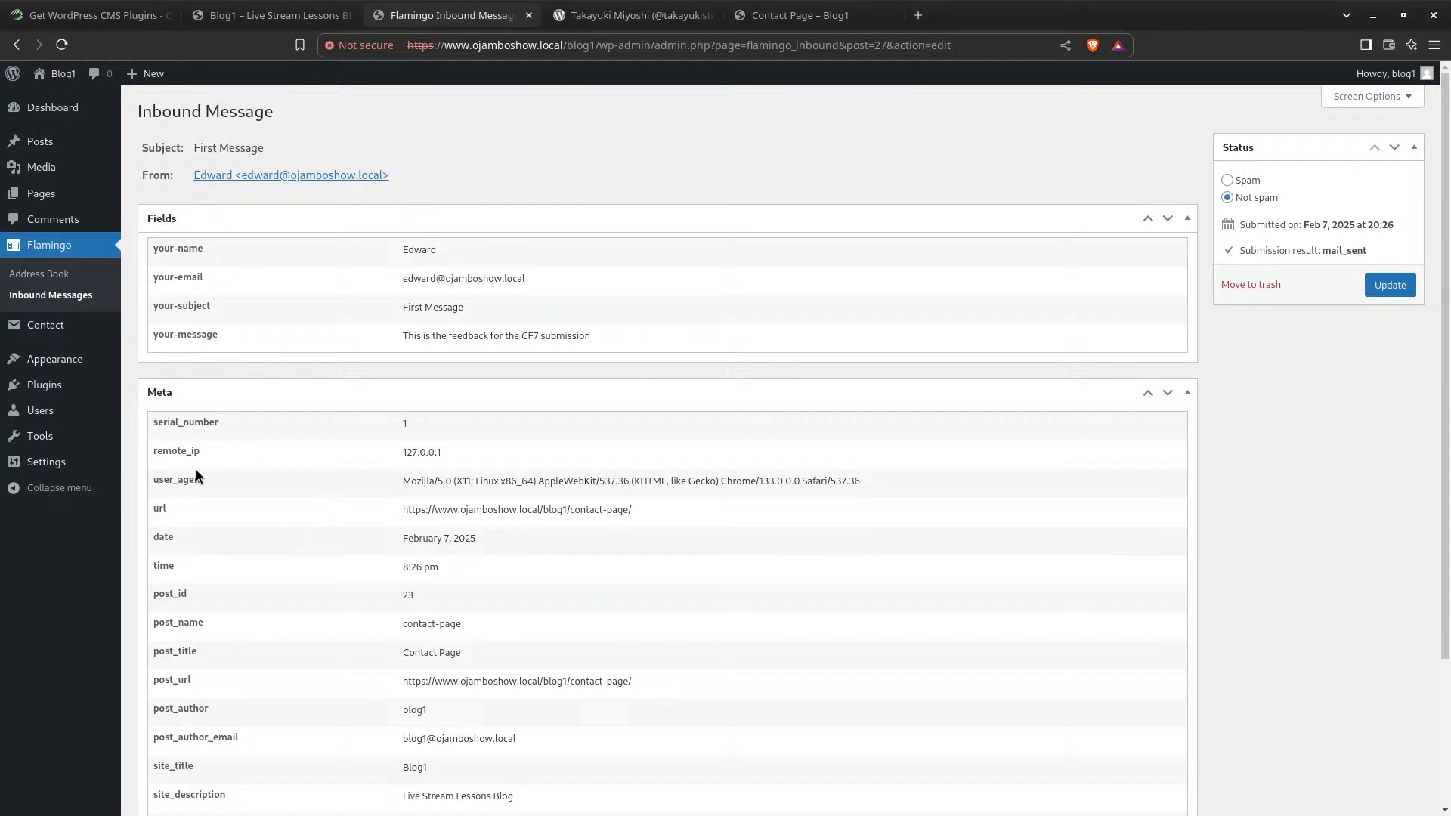
pyautogui.scroll(-5, 224, 624)
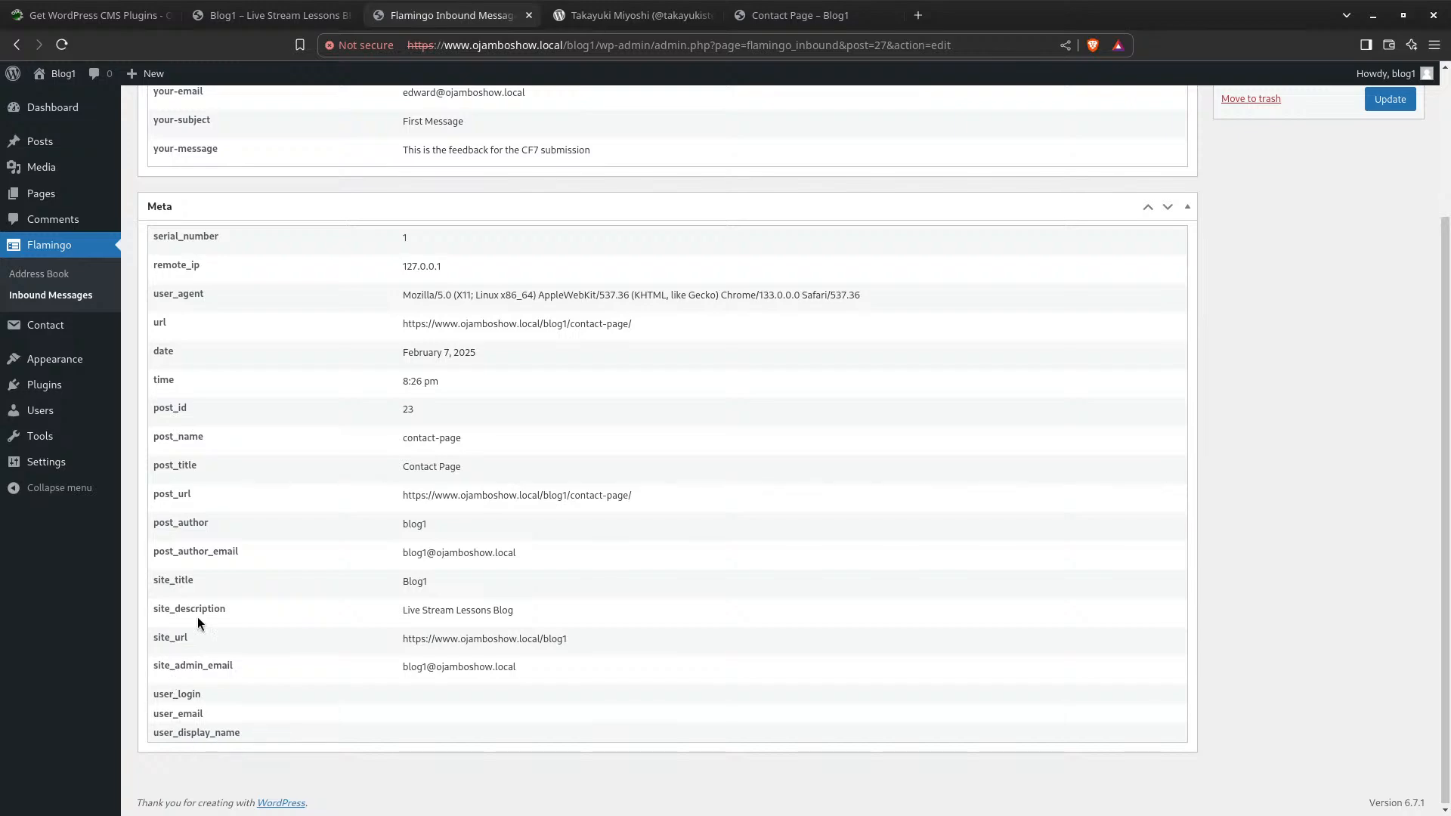
pyautogui.scroll(5, 222, 643)
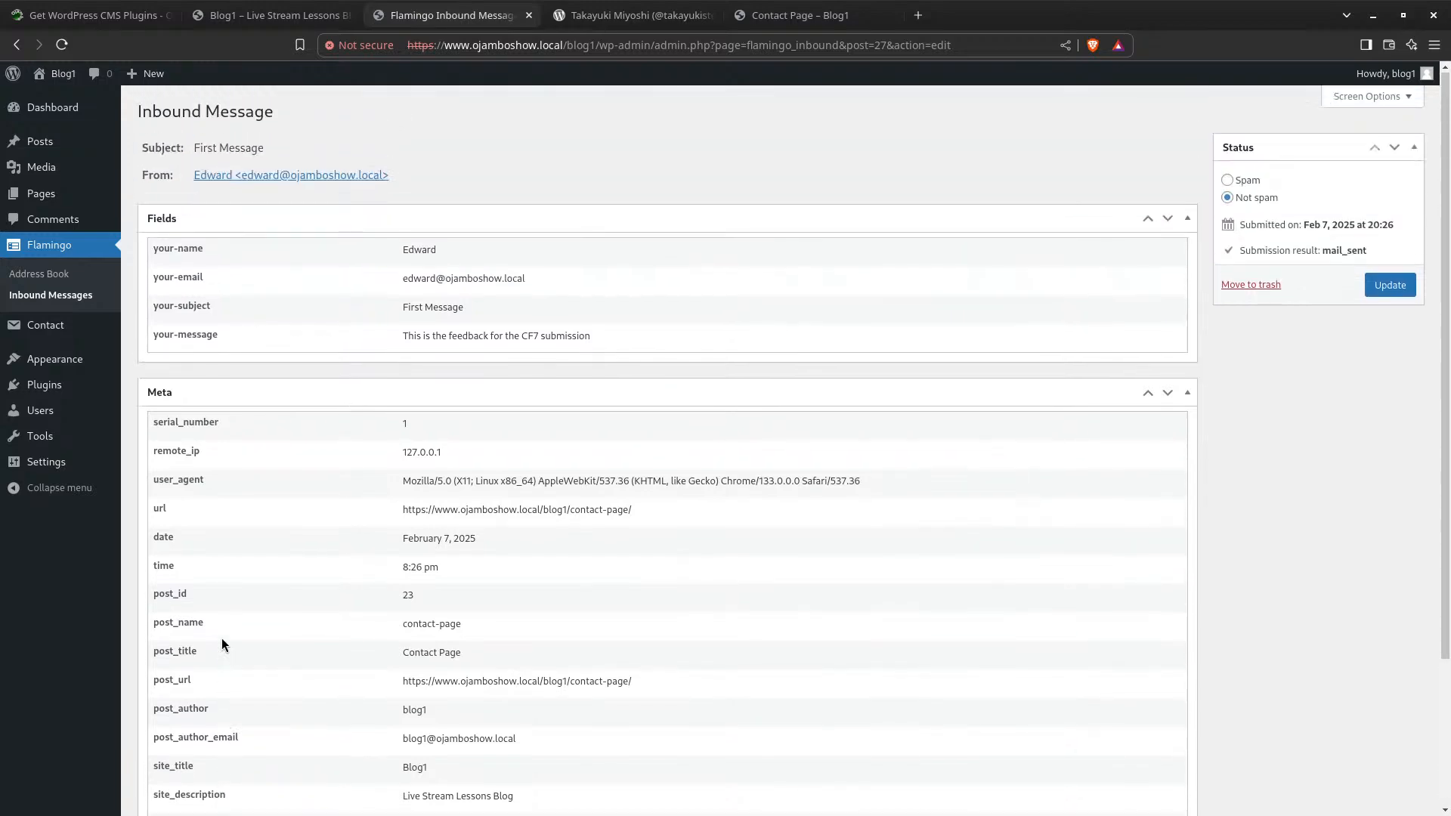
pyautogui.scroll(-5, 255, 497)
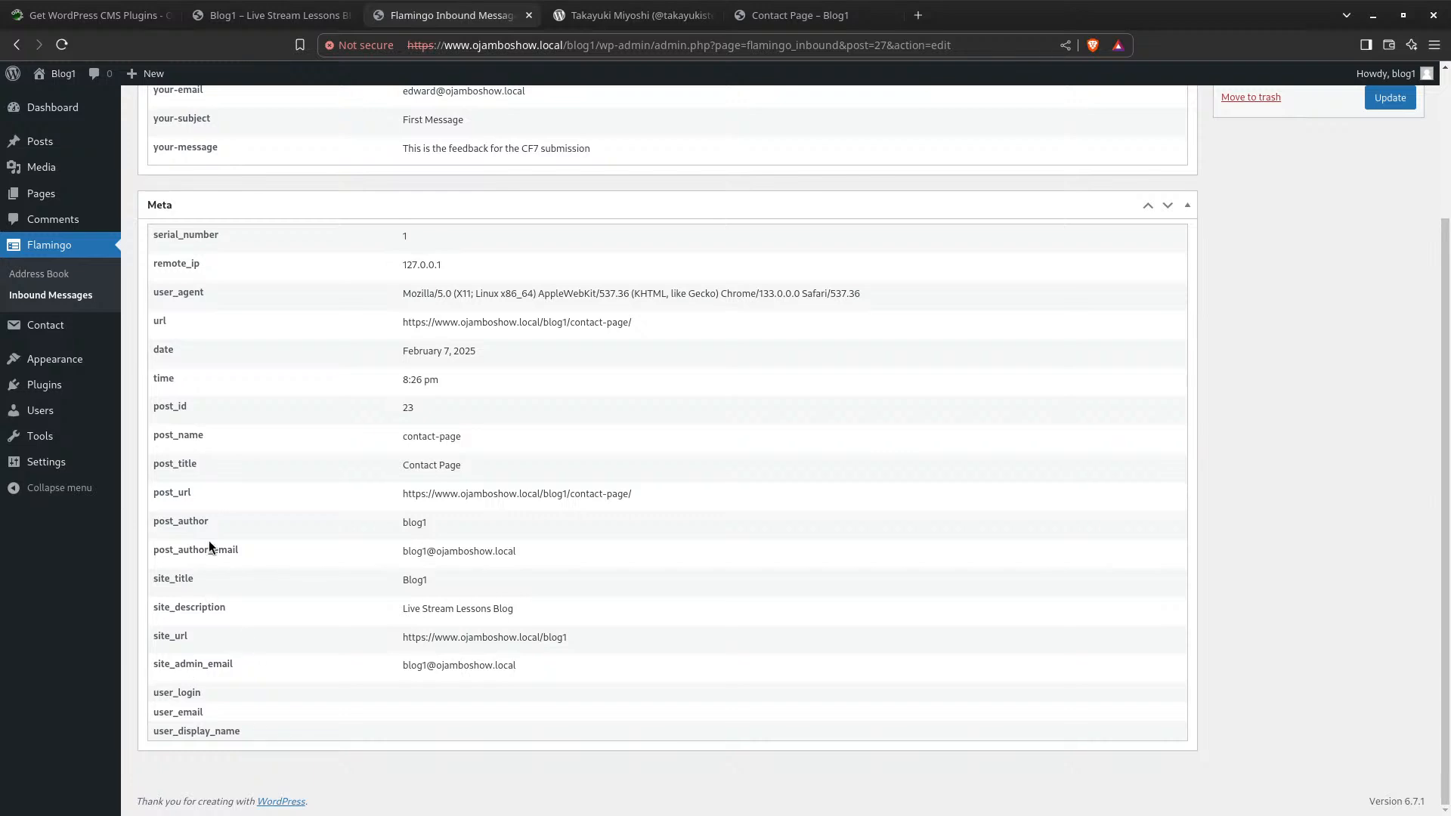
pyautogui.scroll(5, 217, 574)
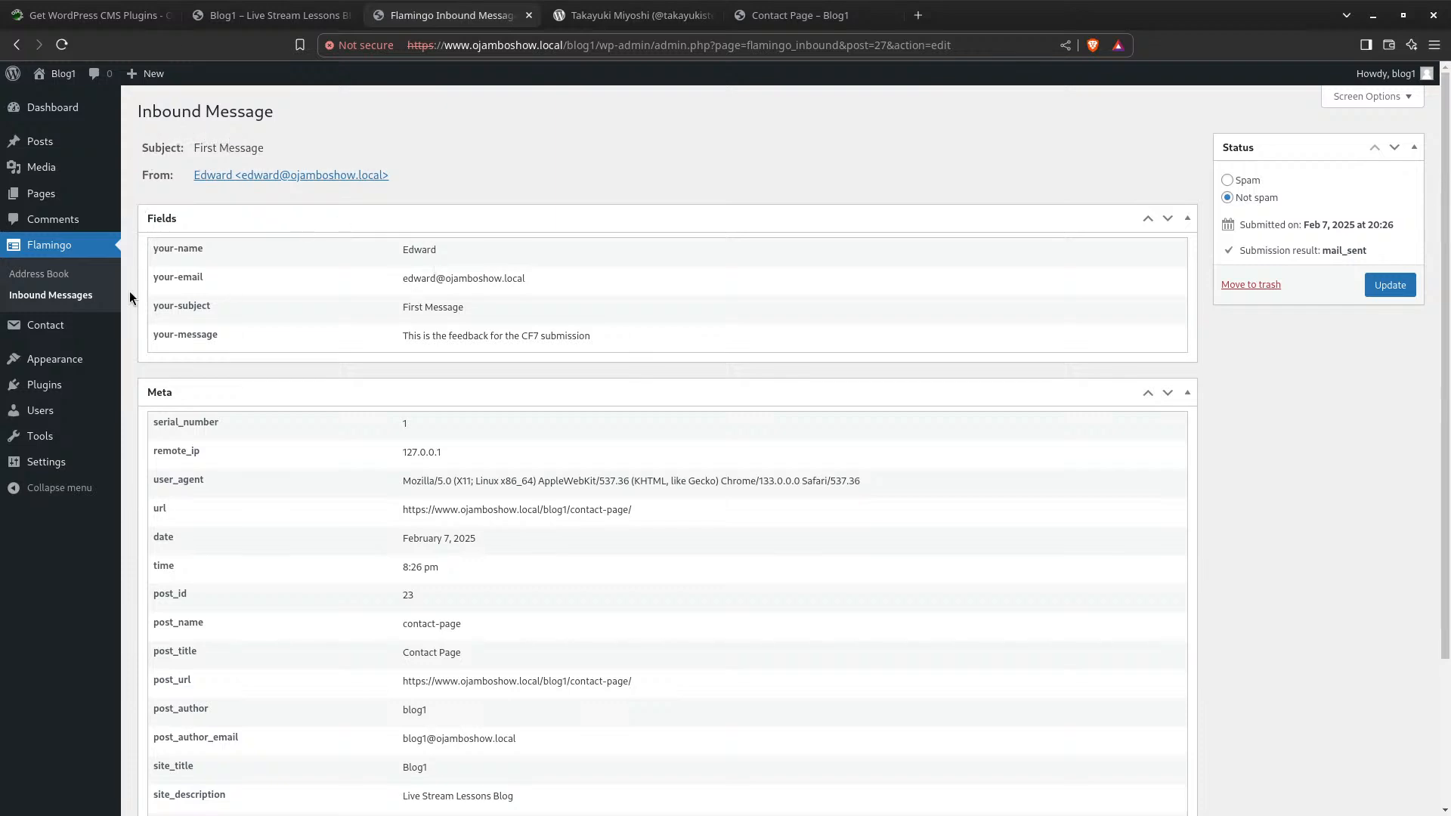
# Open Contact form 1 for editing and scroll to its Mail tab's message body template
pyautogui.click(51, 327)
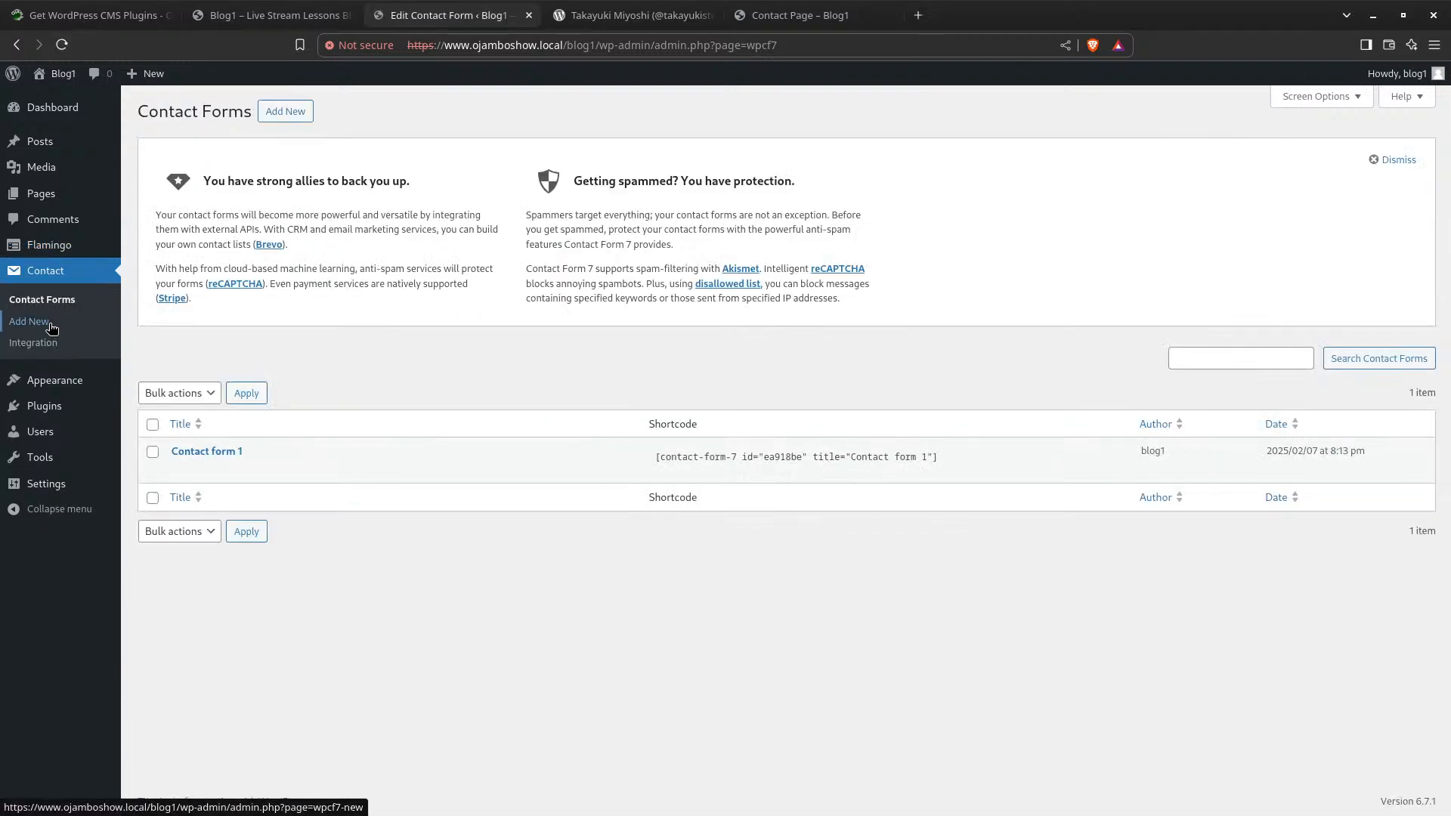
pyautogui.click(179, 471)
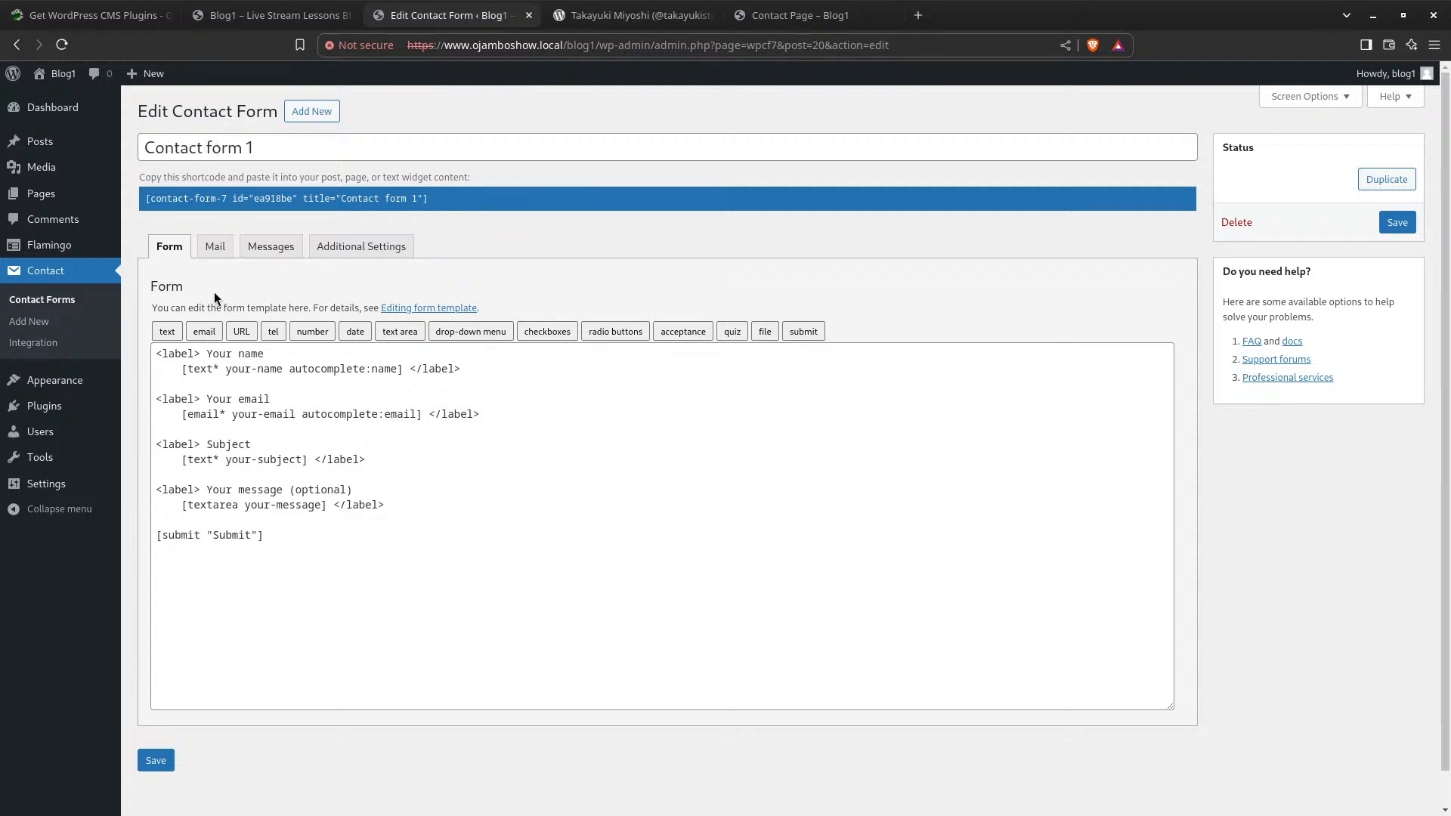
pyautogui.click(218, 247)
pyautogui.scroll(-2, 326, 545)
pyautogui.scroll(-1, 325, 546)
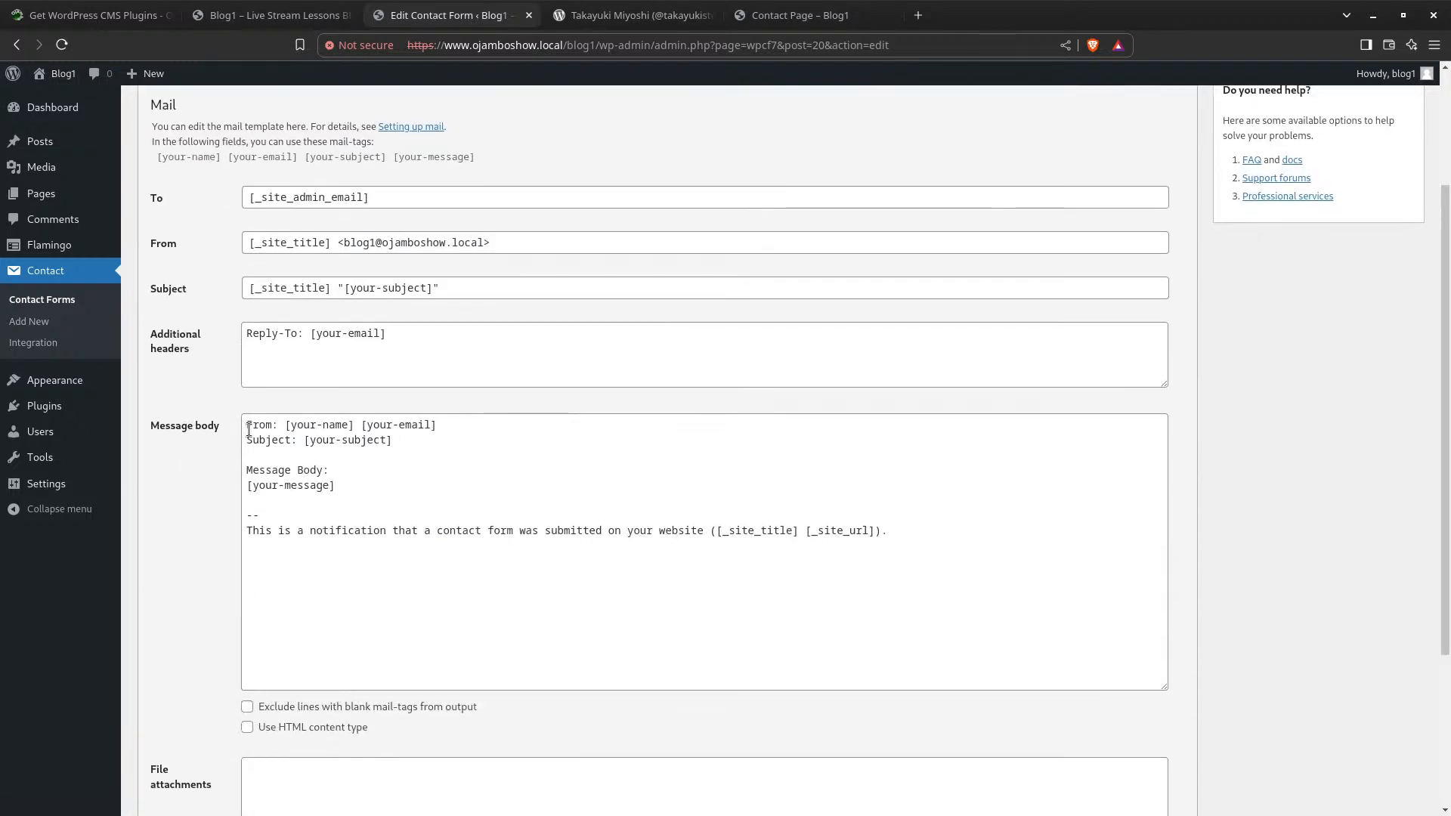
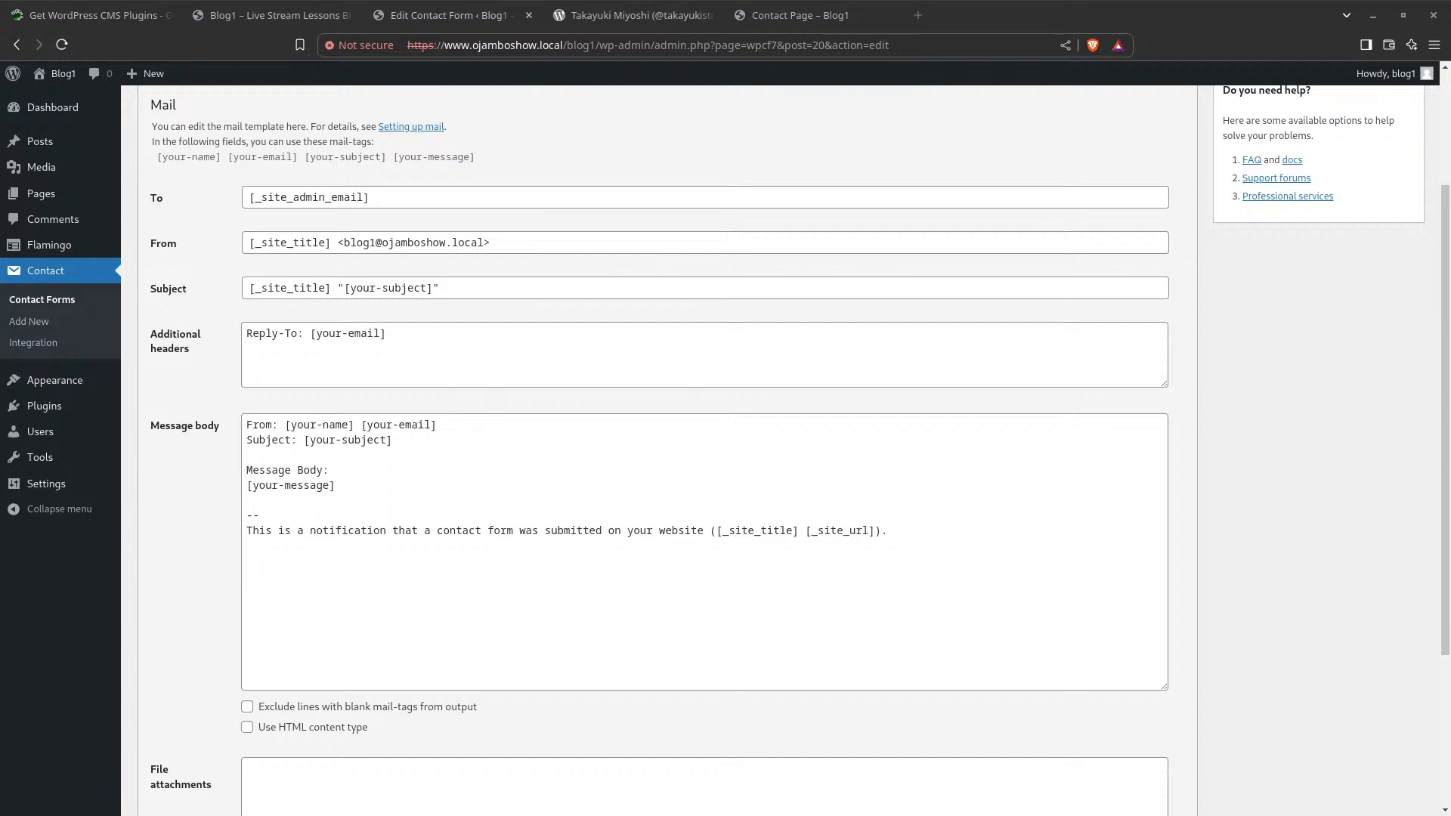
# Place the Blog1 "First Message" email beside the mail template and check its From and To addresses
pyautogui.moveTo(503, 275); pyautogui.dragTo(599, 116)
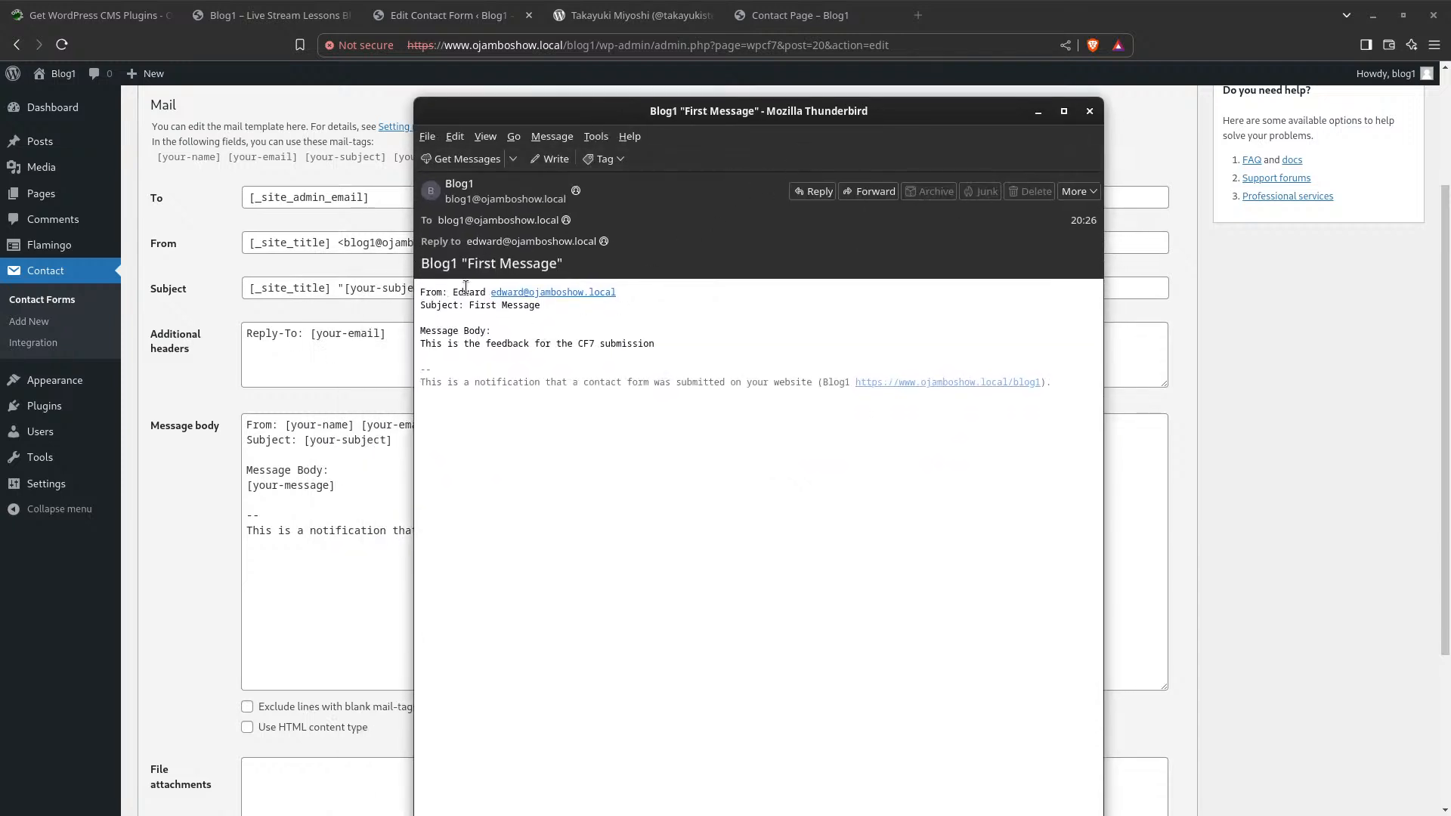
pyautogui.moveTo(734, 117); pyautogui.dragTo(1001, 124)
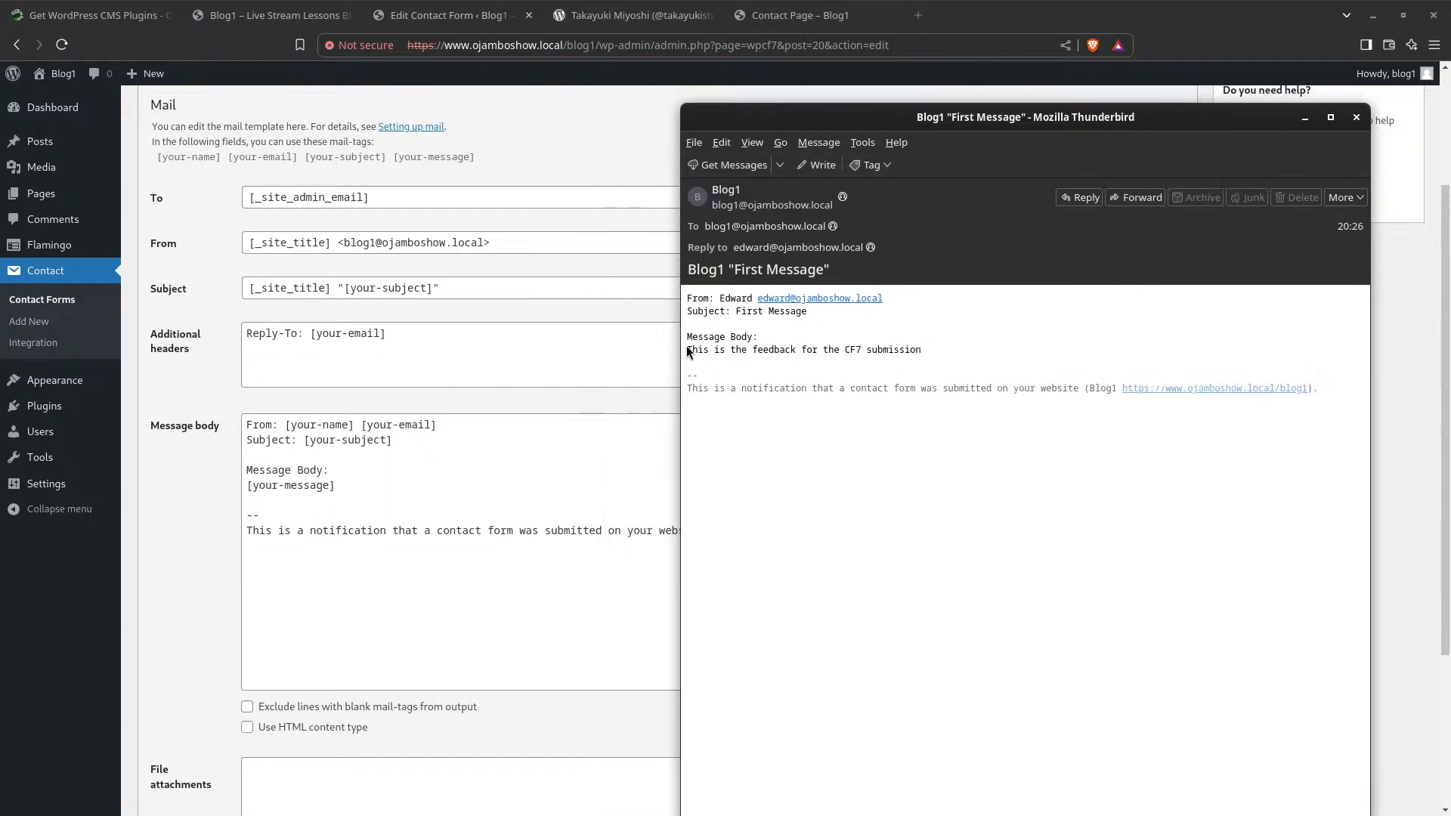
pyautogui.click(744, 216)
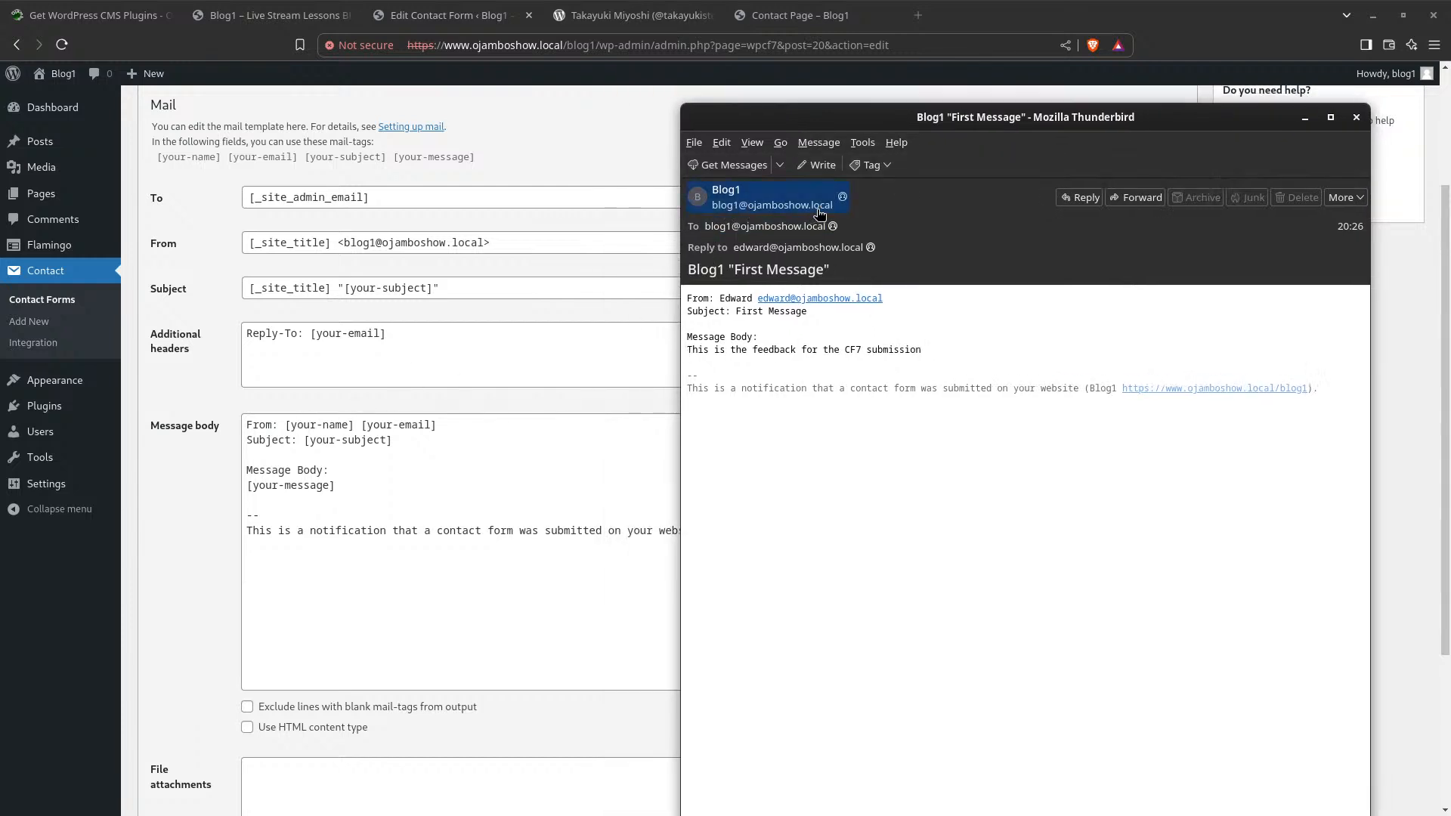
pyautogui.click(769, 227)
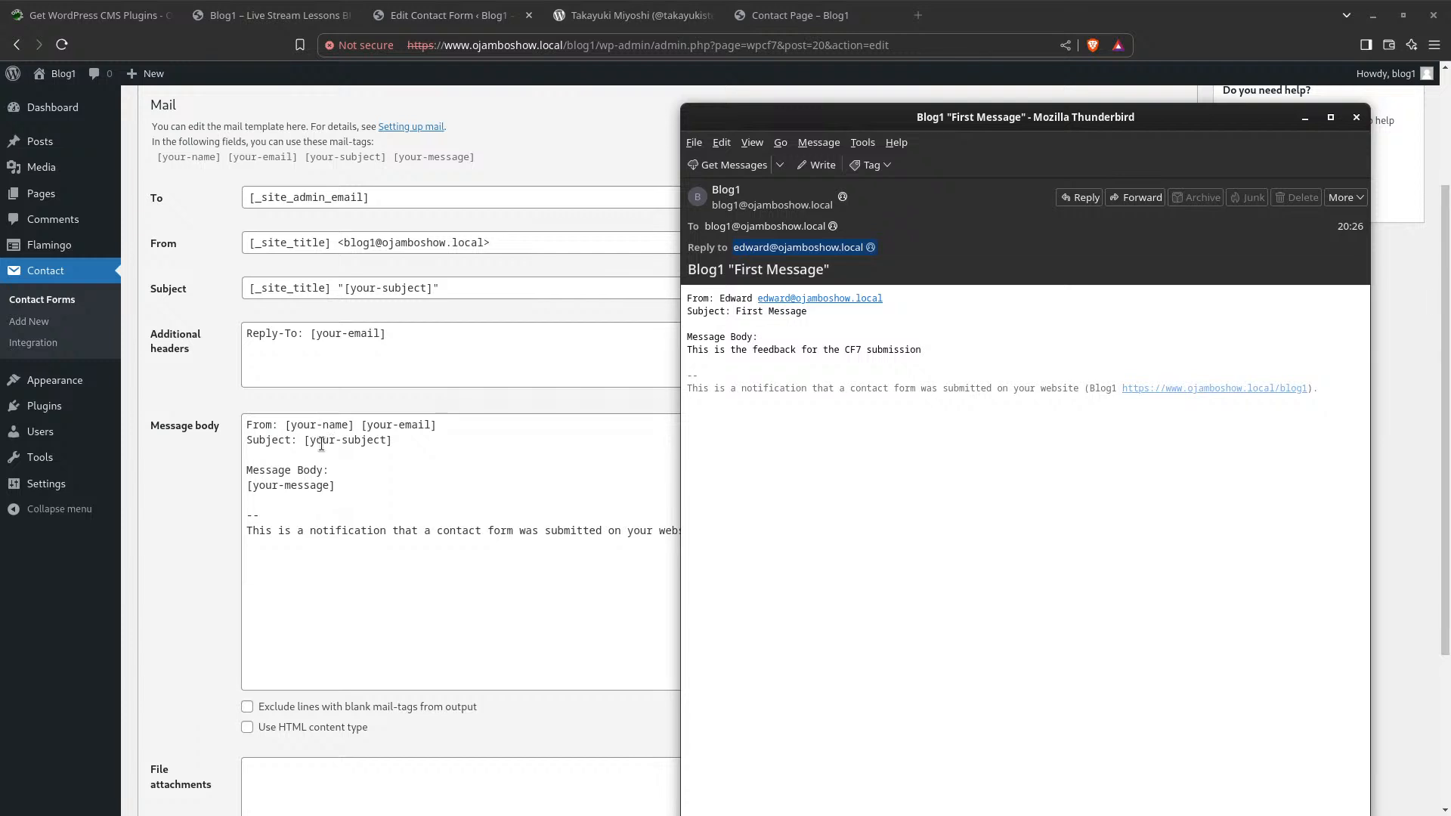
# Shift the email window aside to uncover more of the Mail tab settings
pyautogui.scroll(2, 333, 470)
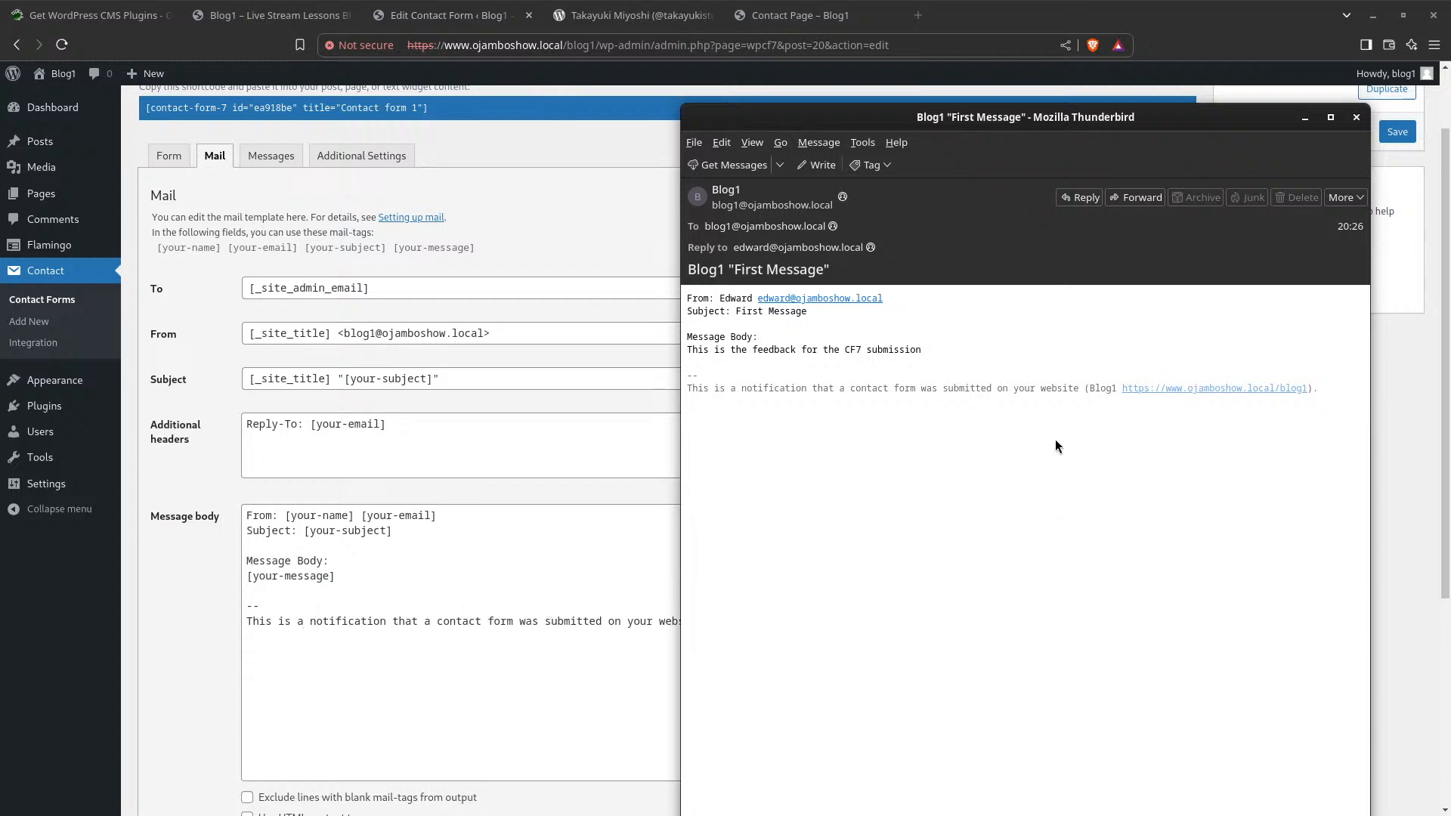
pyautogui.moveTo(1019, 115); pyautogui.dragTo(999, 169)
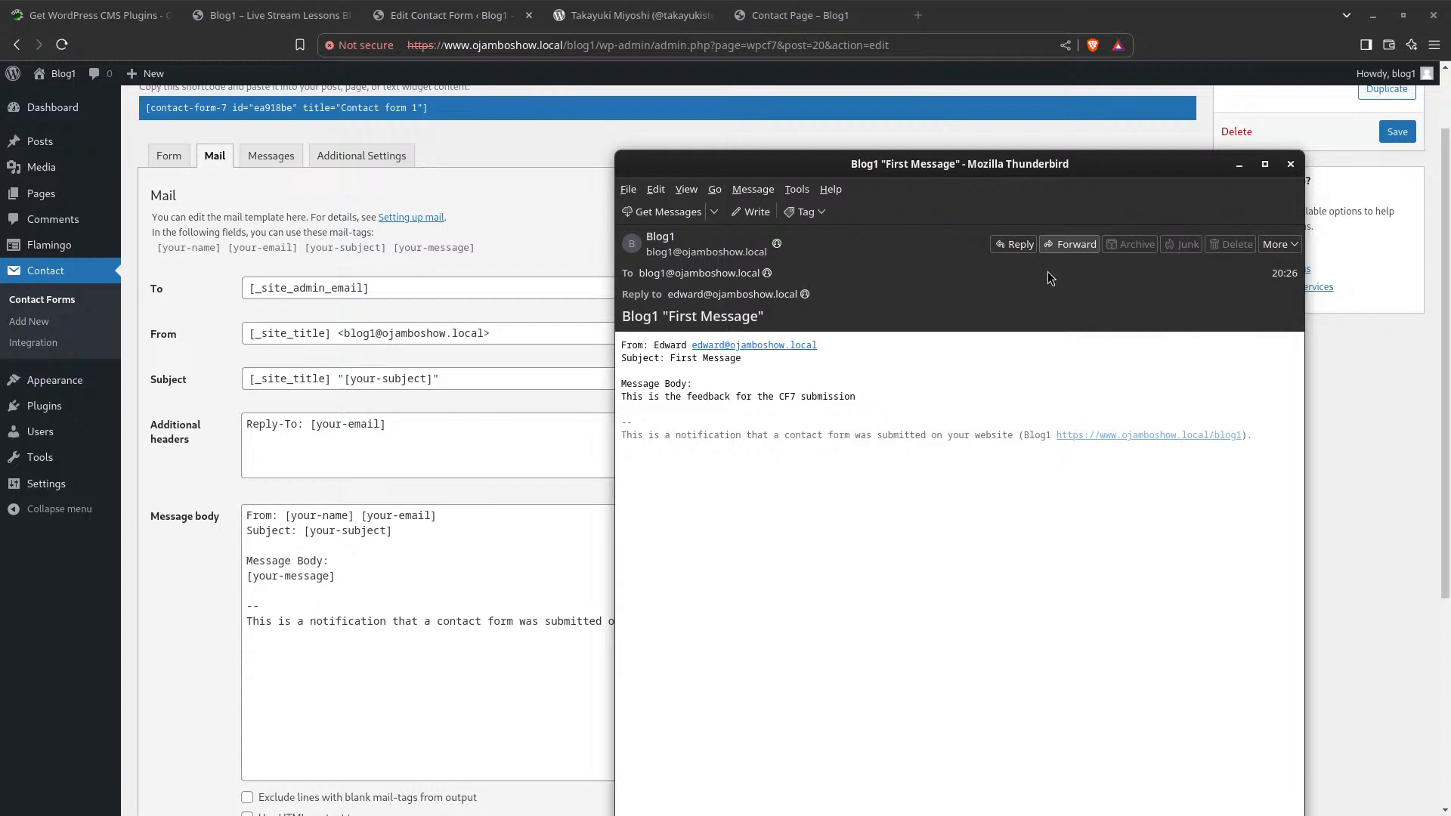
pyautogui.moveTo(1003, 161); pyautogui.dragTo(864, 125)
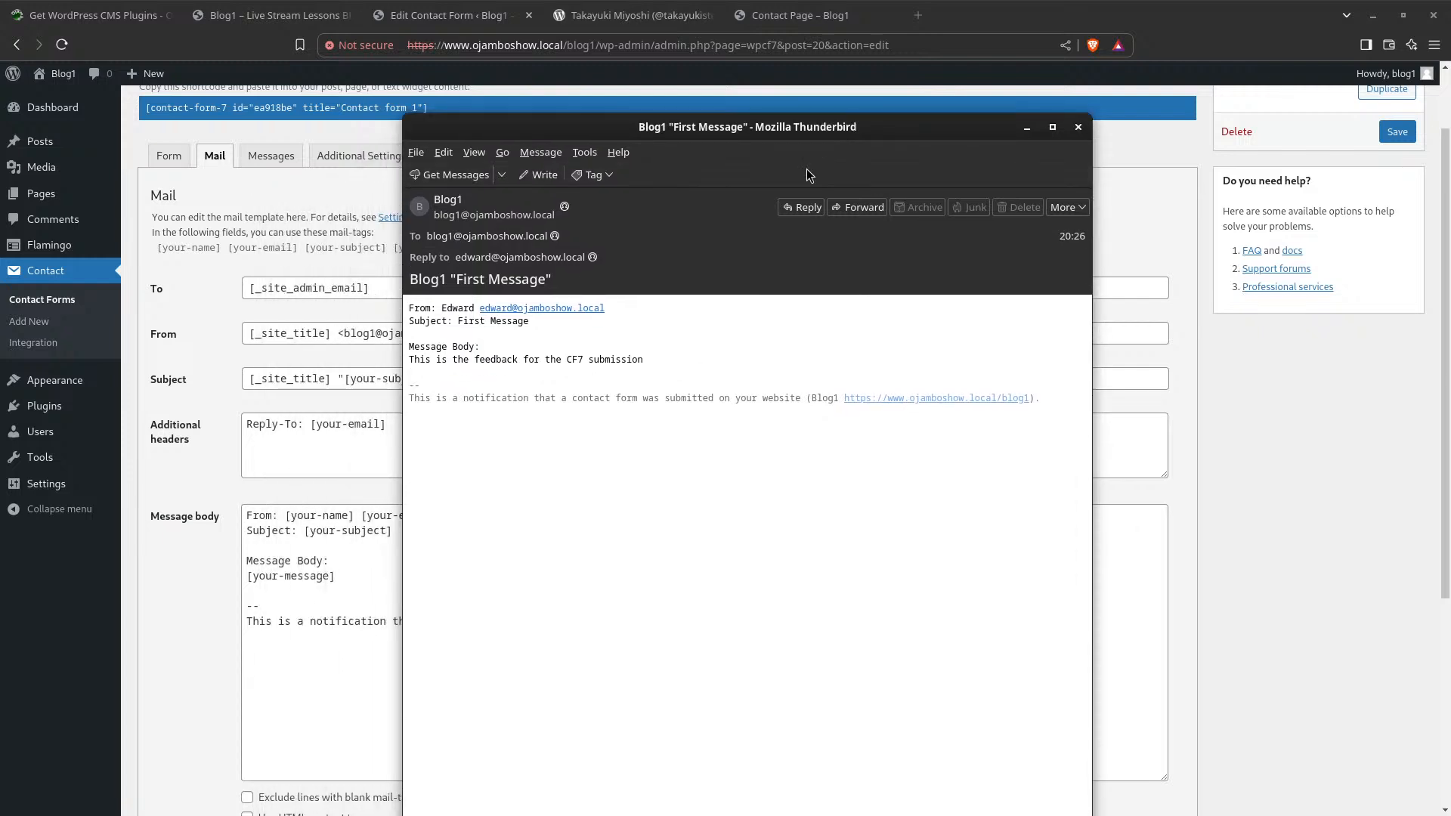
# Start a reply to the notification, discard it unsent, and drag the email window off screen
pyautogui.click(792, 206)
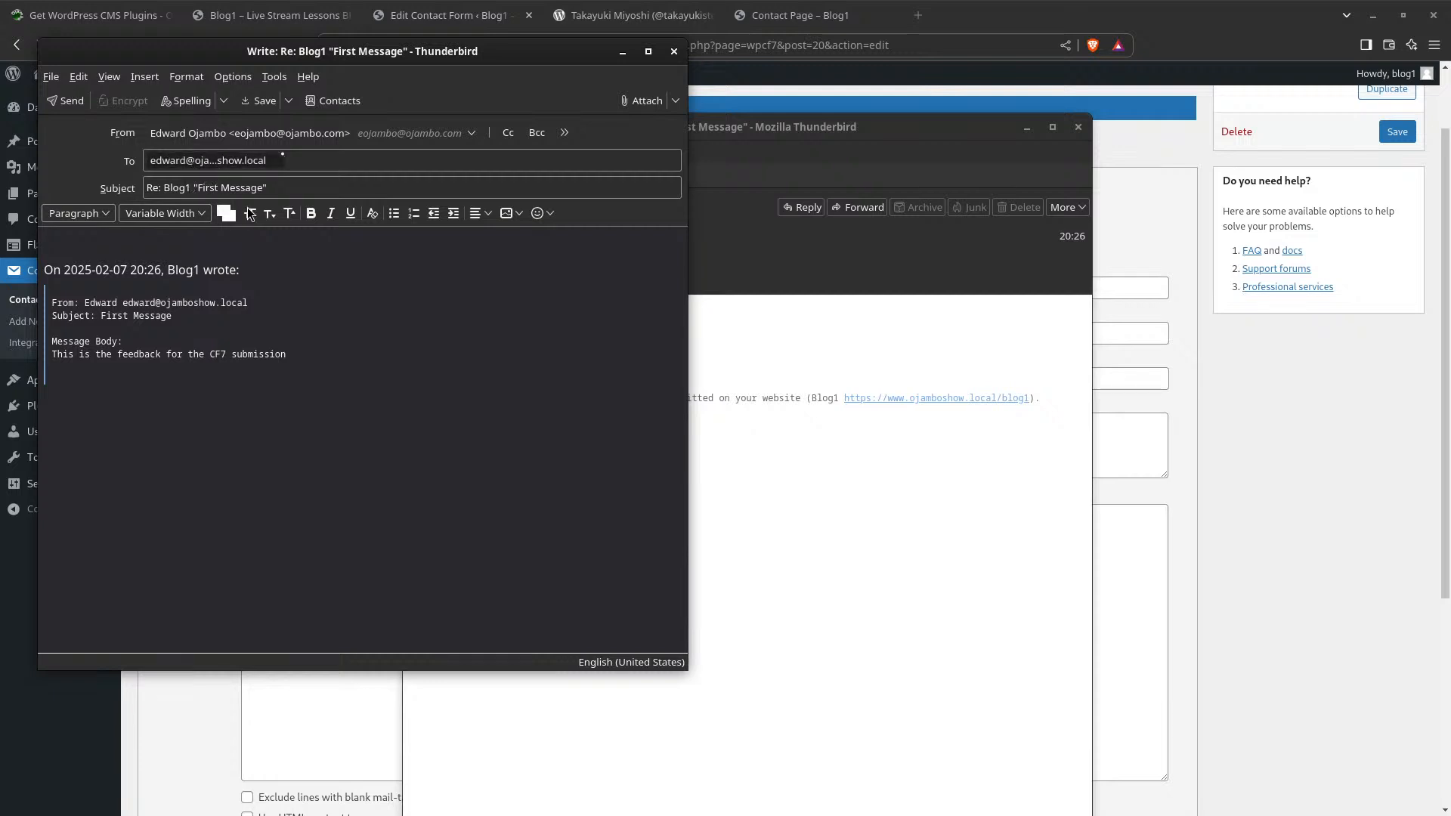
pyautogui.click(674, 52)
pyautogui.moveTo(648, 126); pyautogui.dragTo(0, 98)
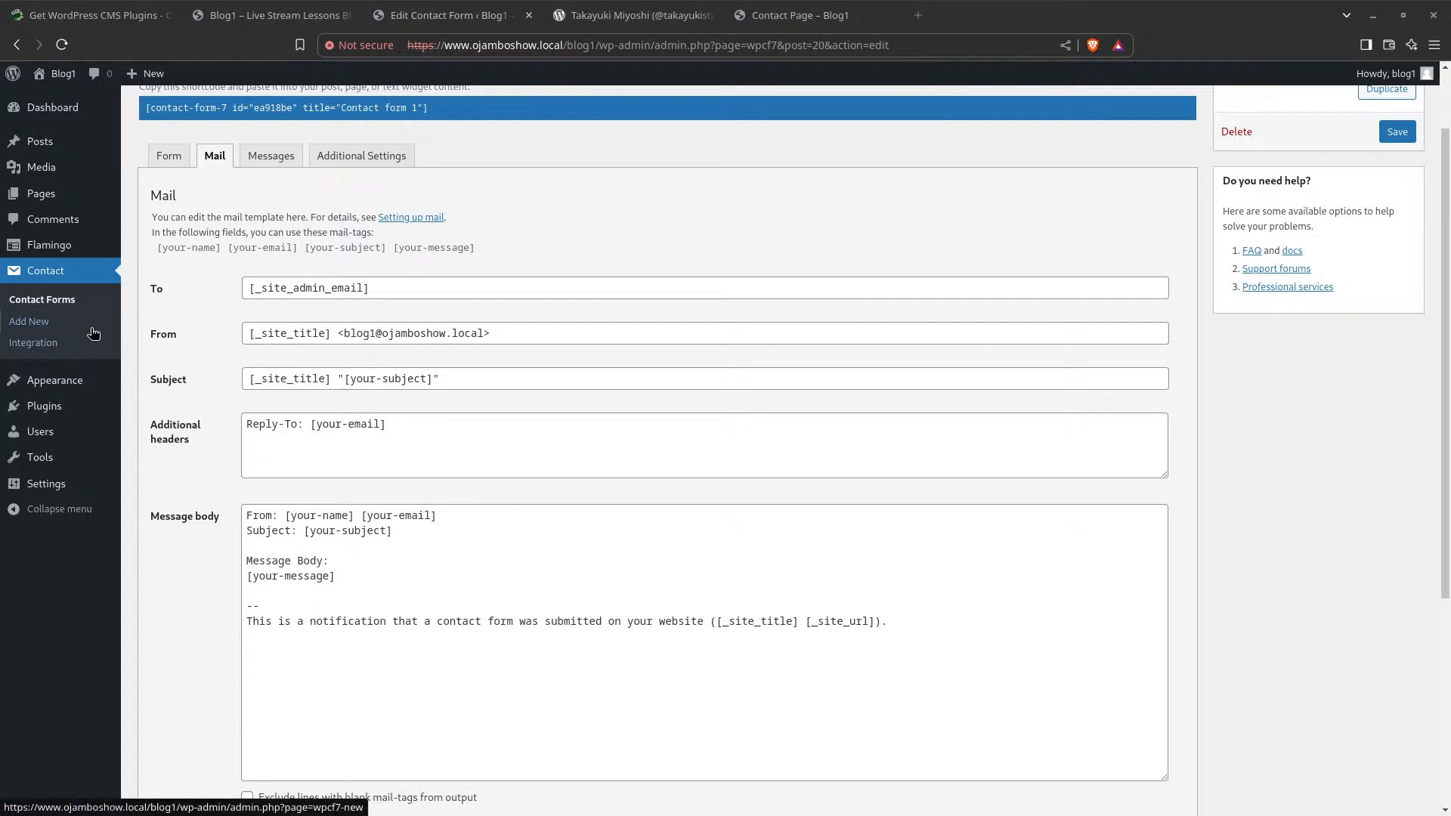
# Check the published Contact Page form, placing the caret in its Subject field
pyautogui.moveTo(48, 244)
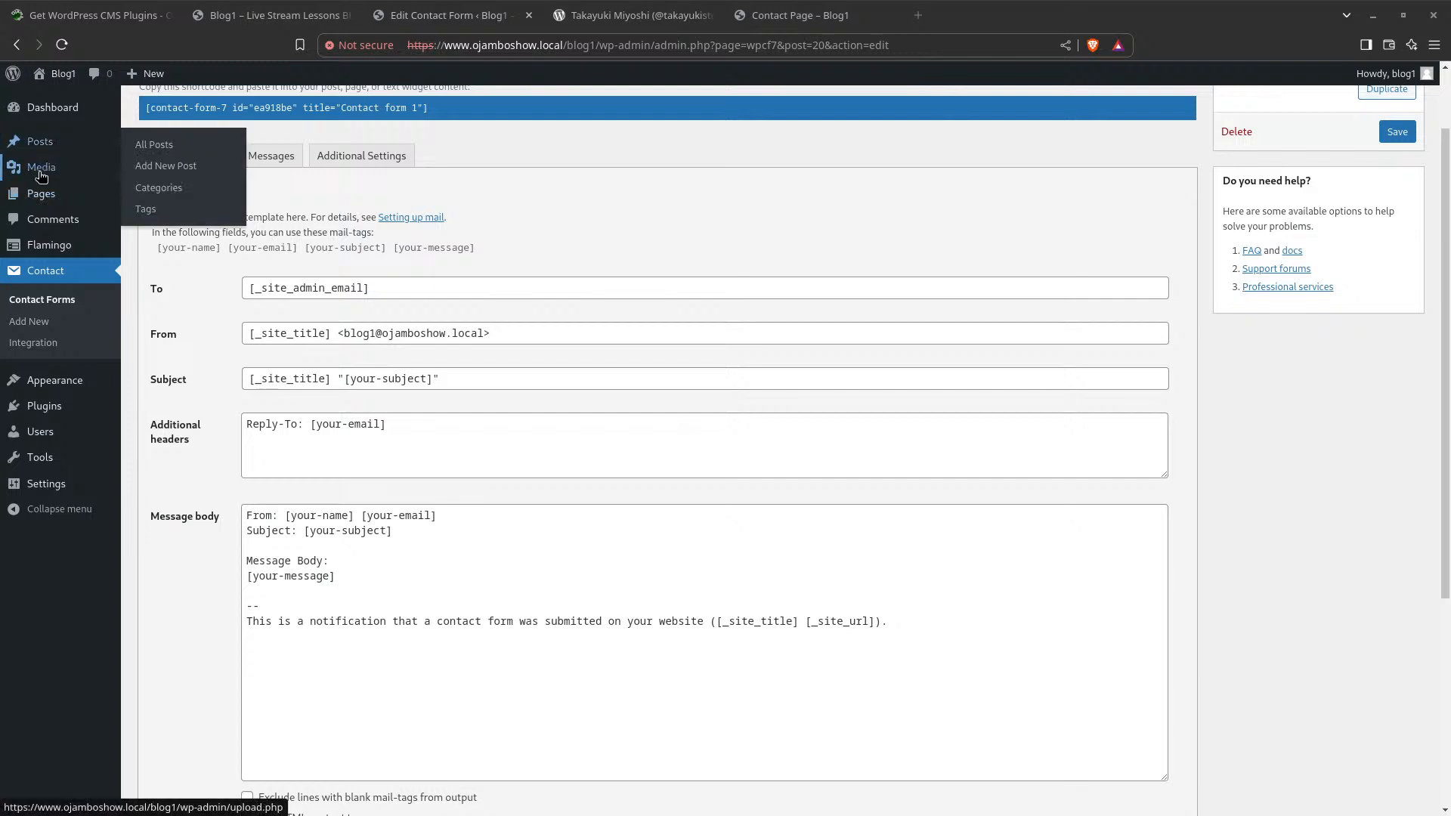
pyautogui.moveTo(44, 170)
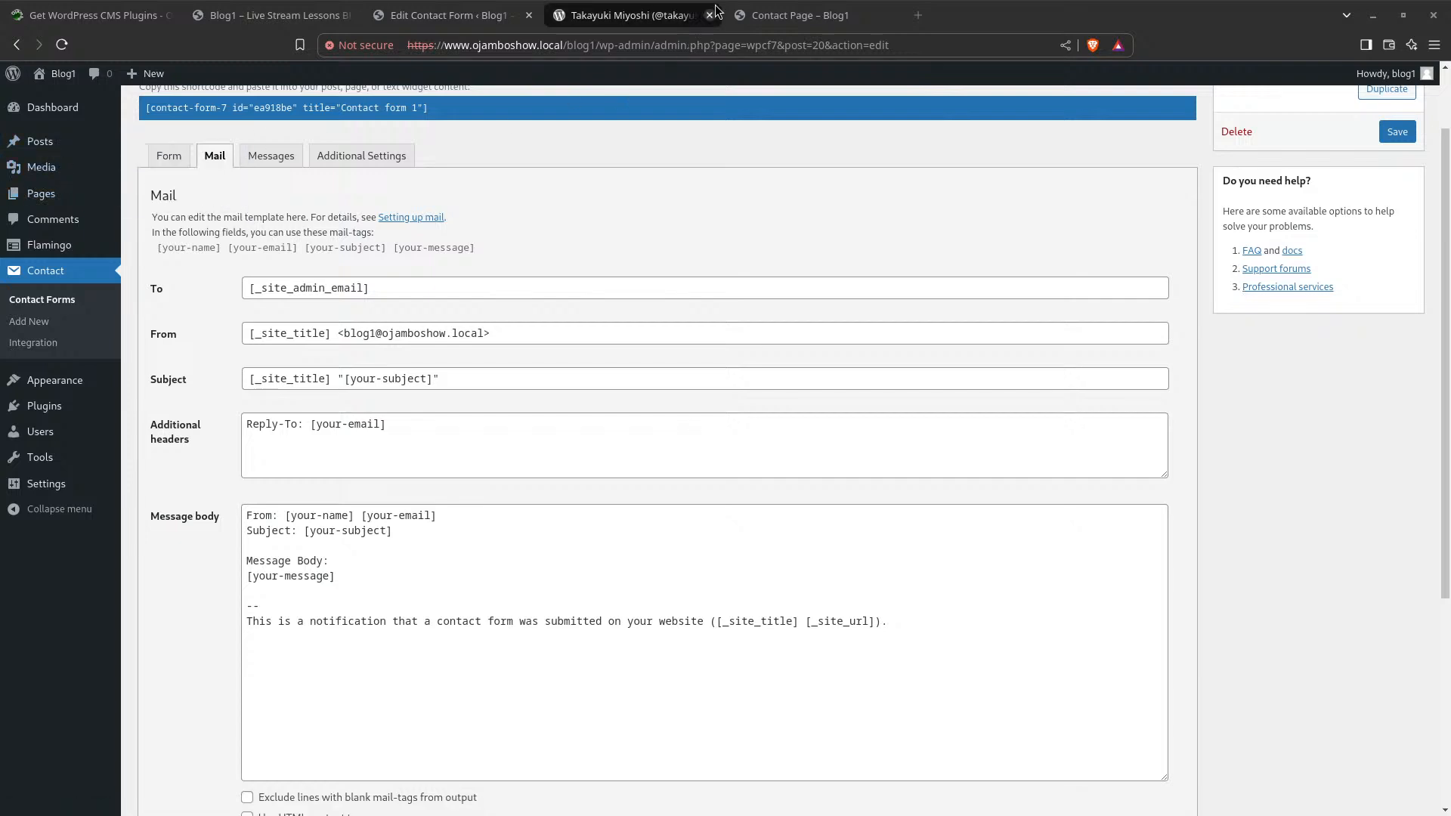
pyautogui.click(789, 16)
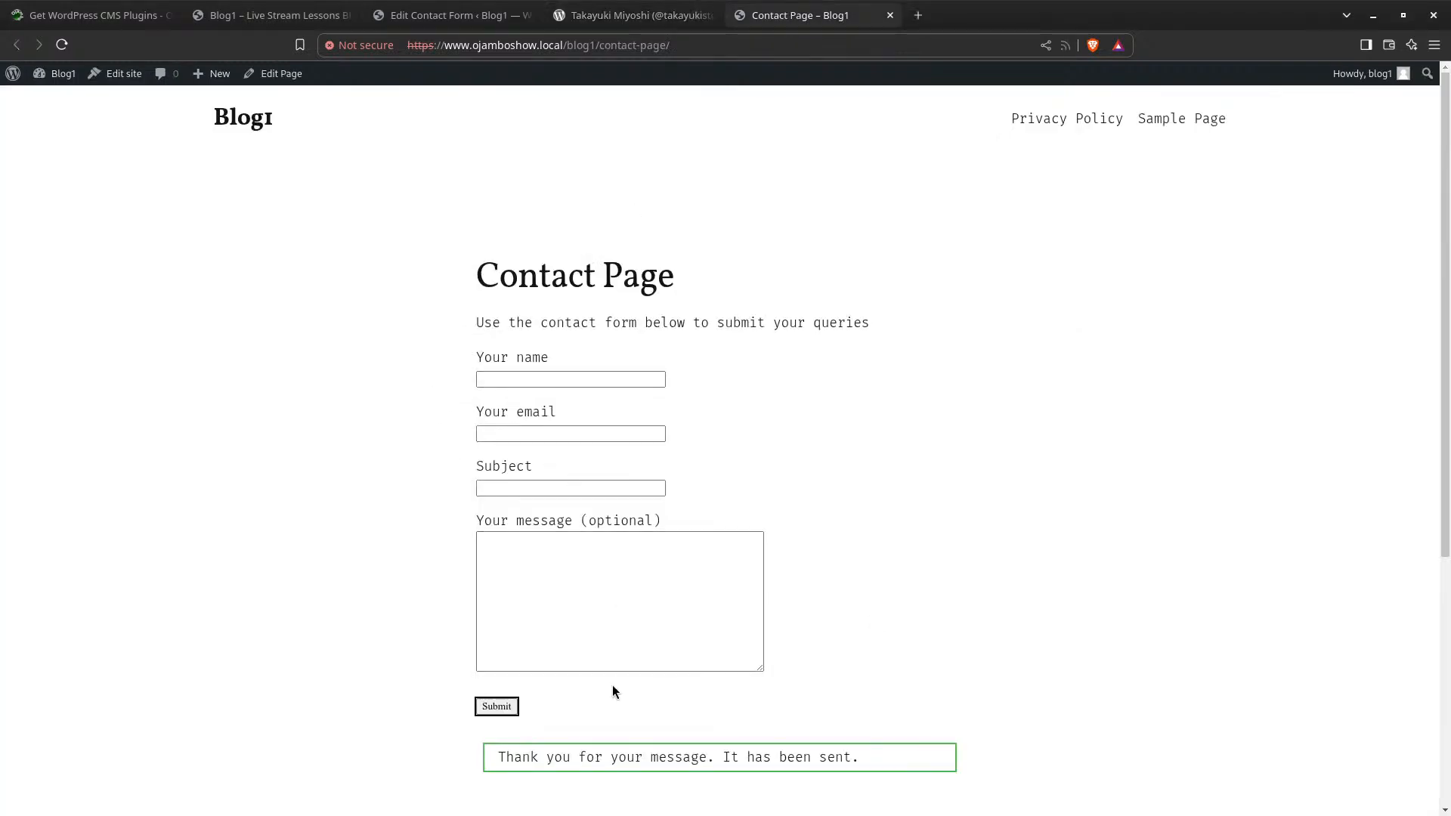
pyautogui.click(386, 595)
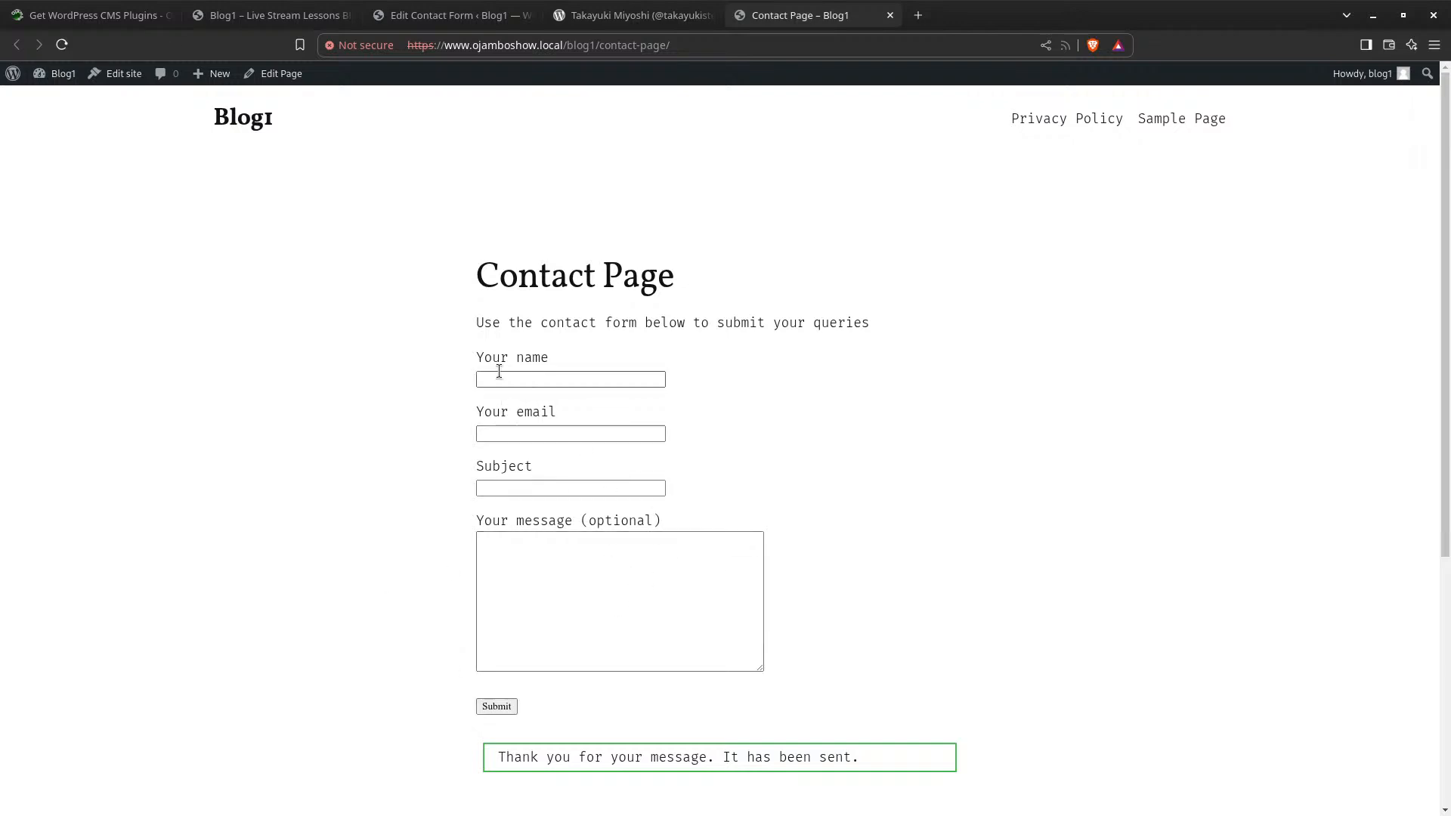
pyautogui.click(572, 489)
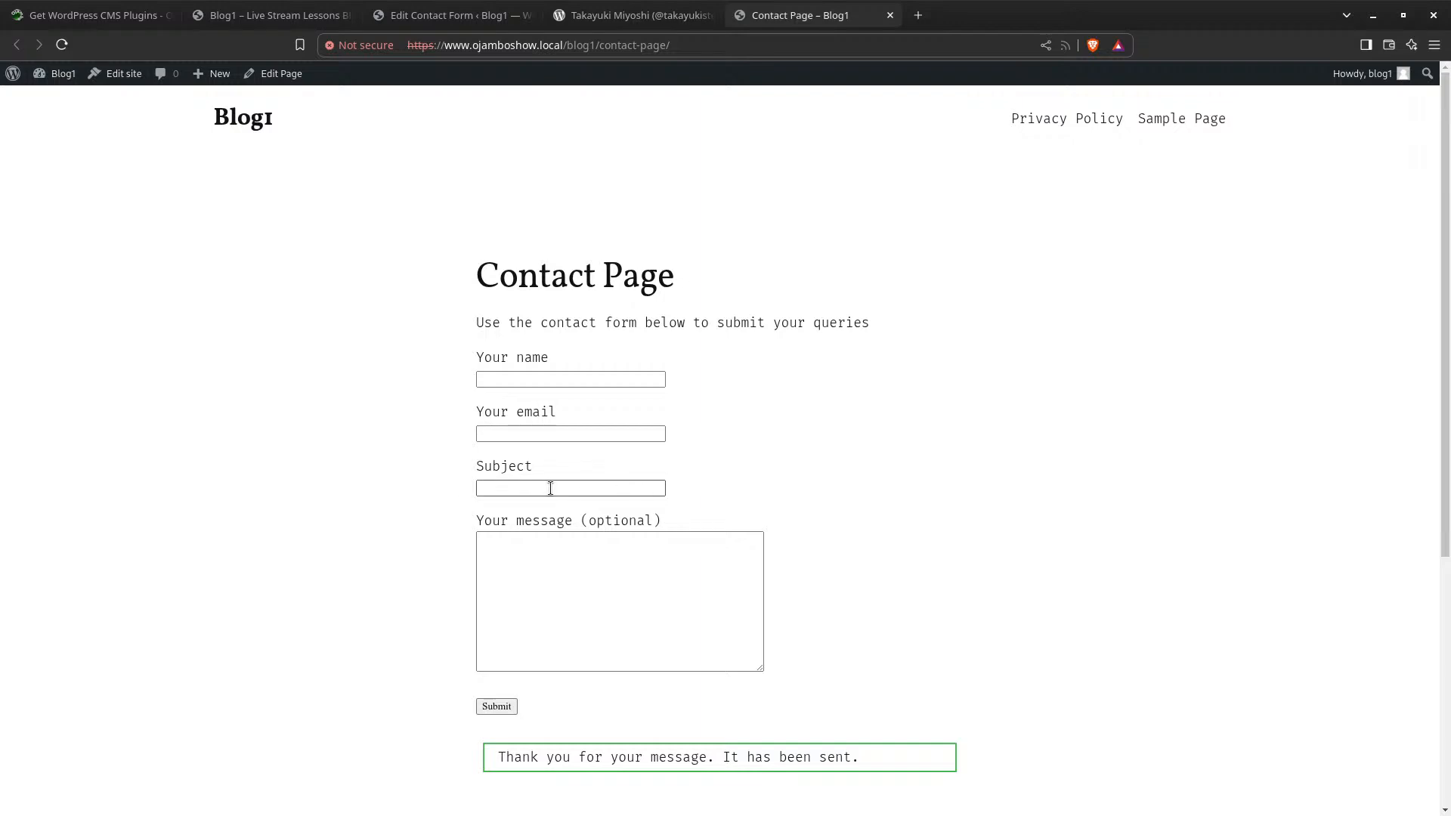
# Return to the Edit Contact Form tab and show Contact form 1's Form template
pyautogui.click(621, 21)
pyautogui.click(453, 15)
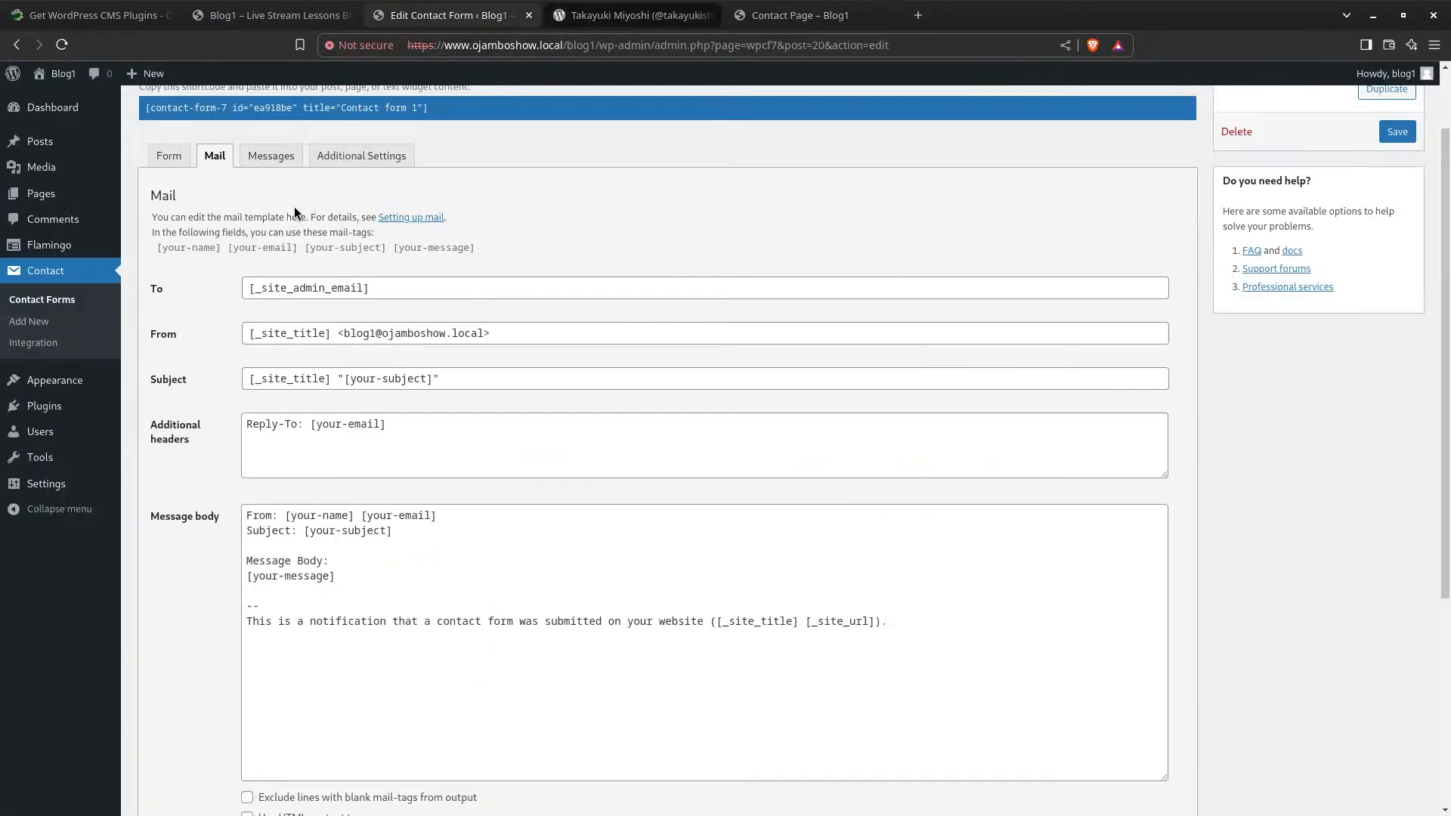
pyautogui.click(170, 157)
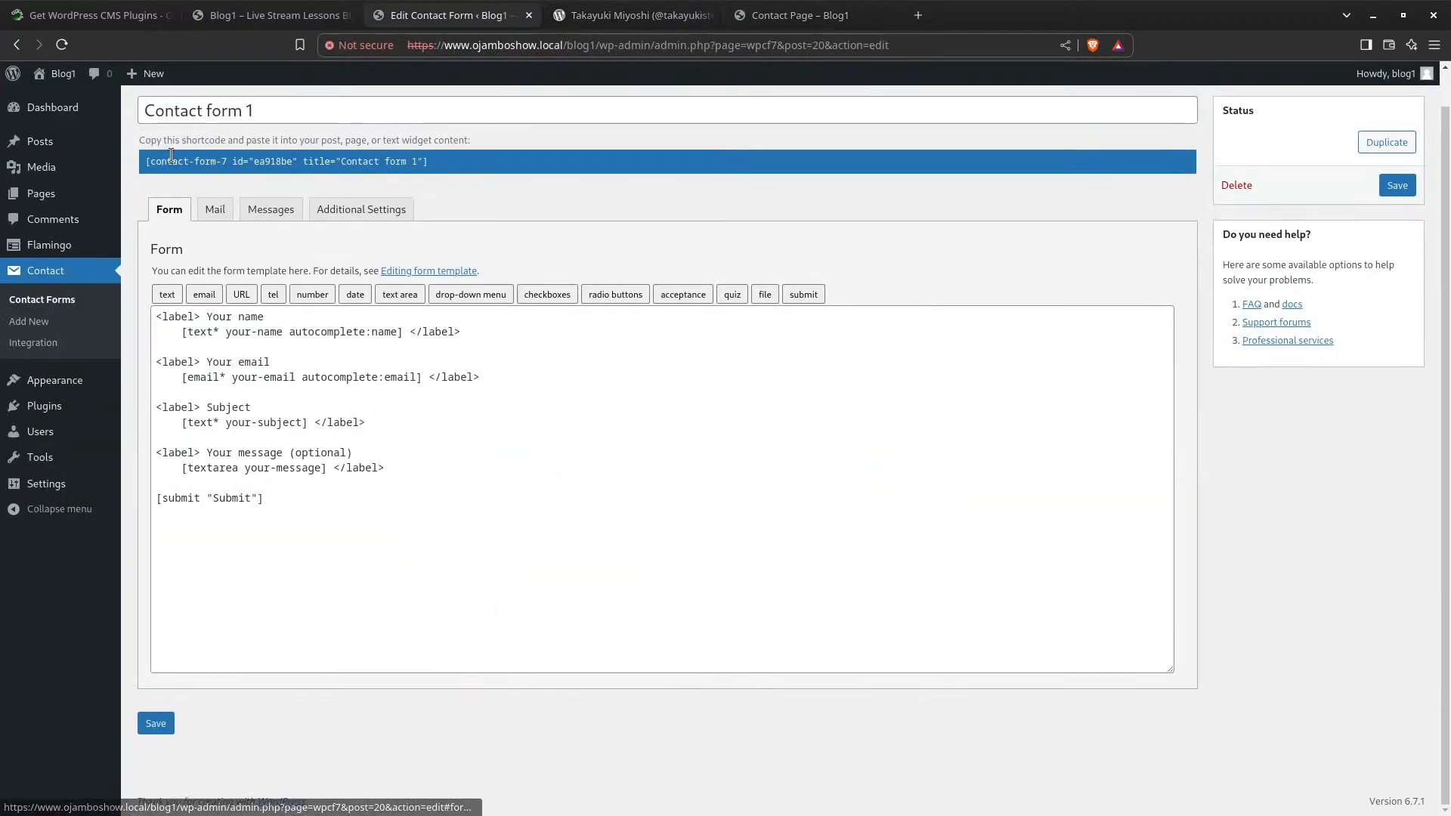
# Add two blank lines after the message field in the form template
pyautogui.click(437, 464)
pyautogui.press('Return')
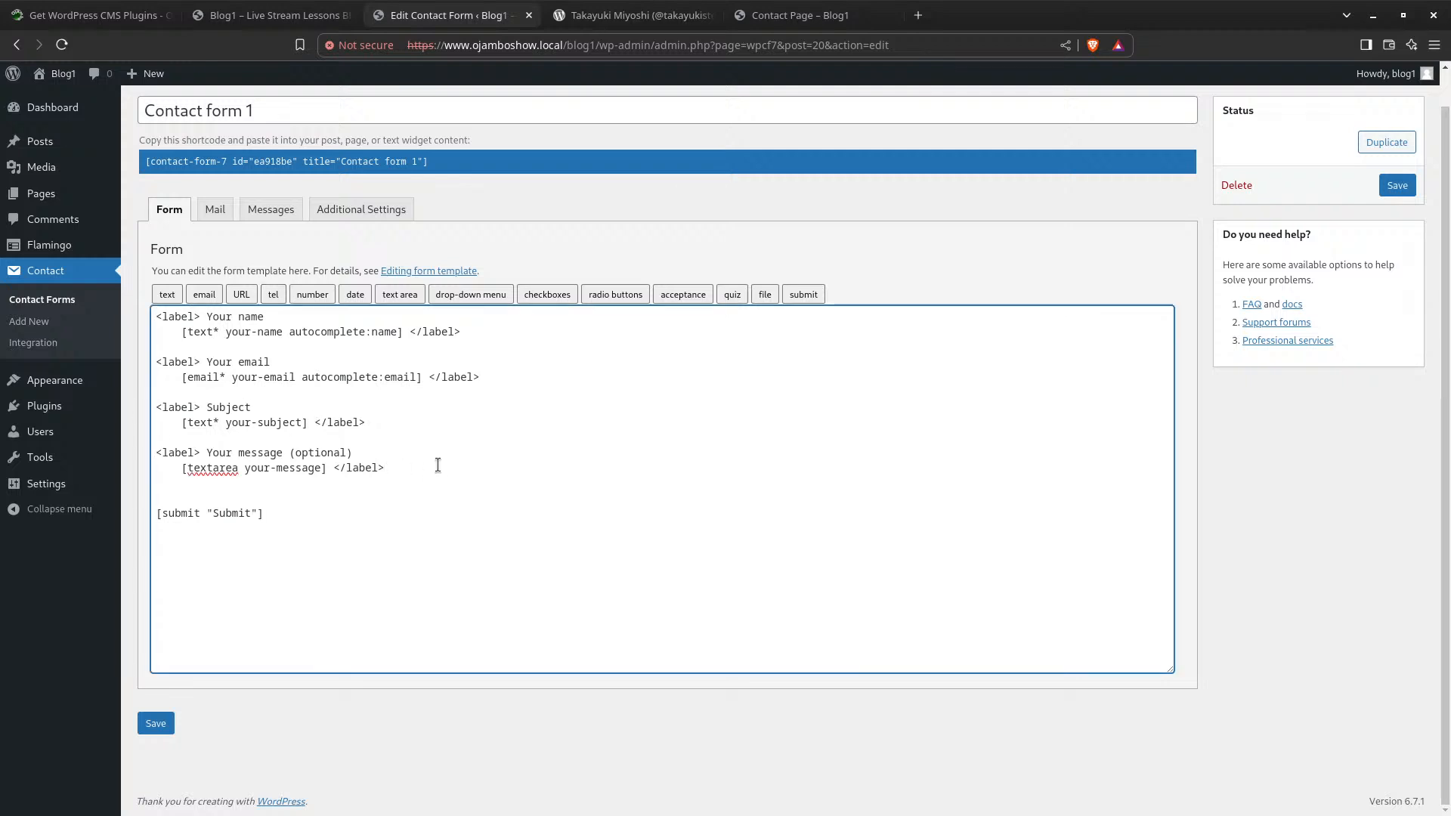
pyautogui.press('Return')
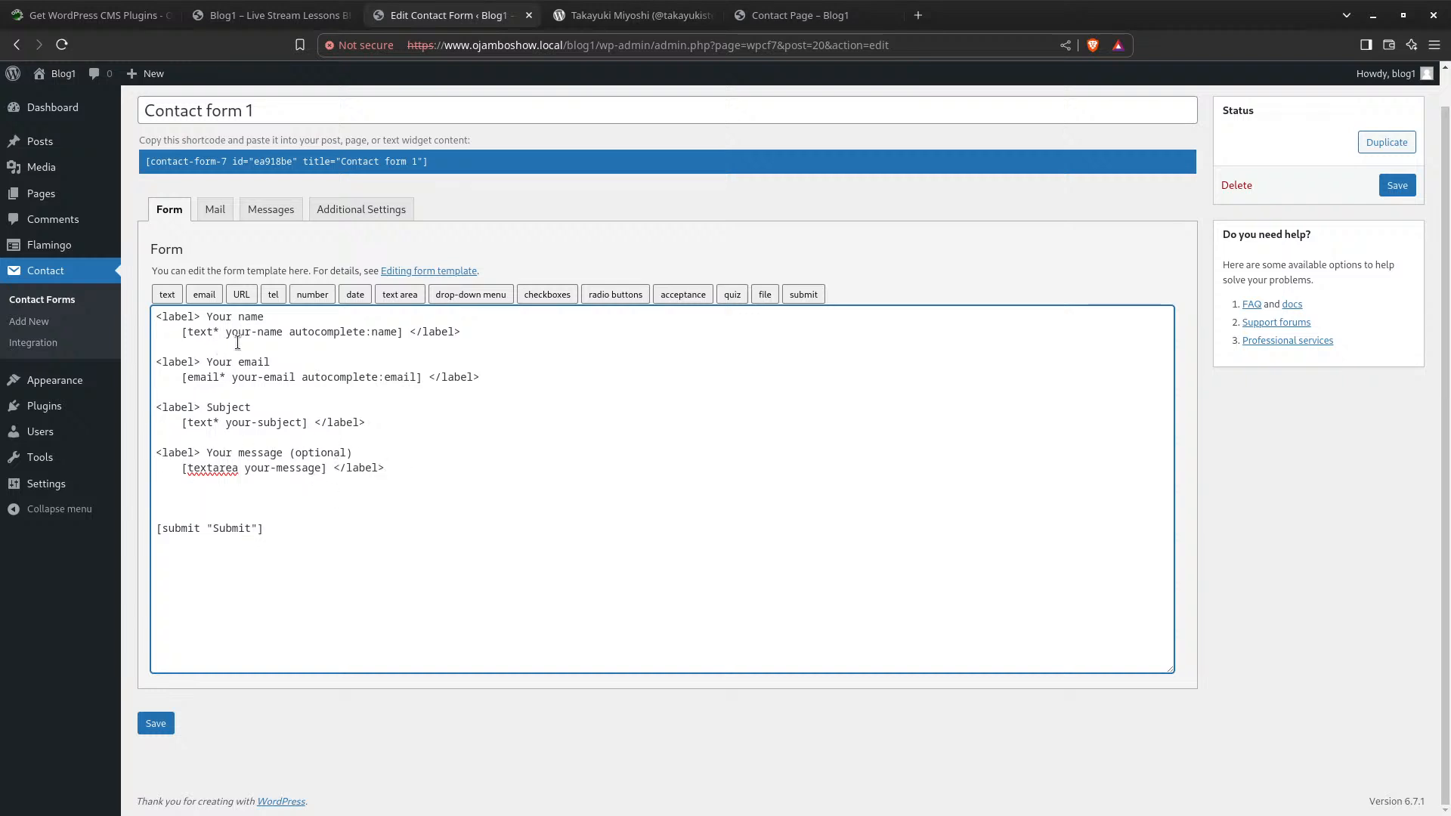
# Configure a required tel tag with length 5–10 and placeholder 'Your Phone Number'
pyautogui.click(274, 296)
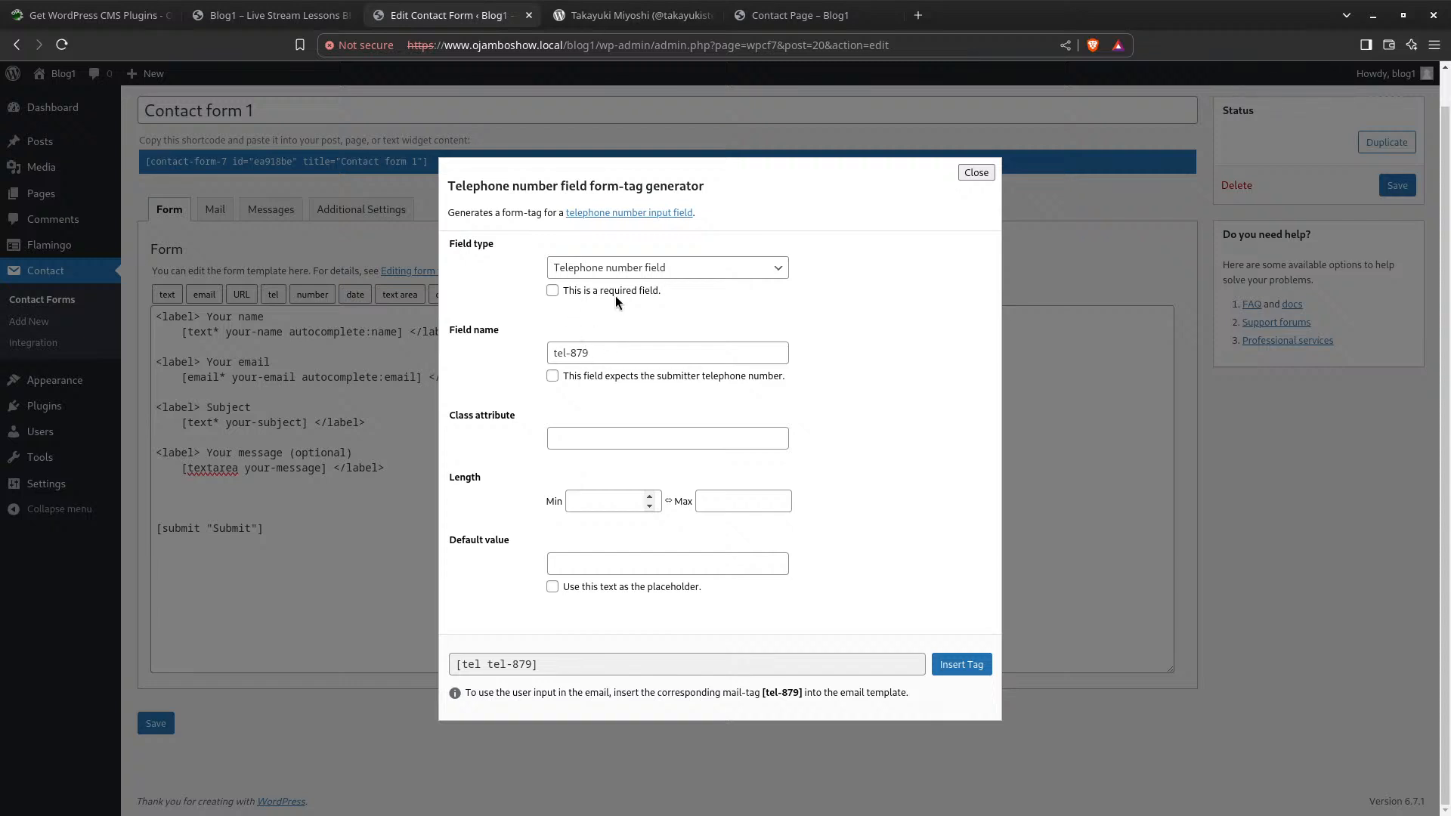
pyautogui.click(554, 293)
pyautogui.click(601, 502)
pyautogui.write('5')
pyautogui.click(733, 501)
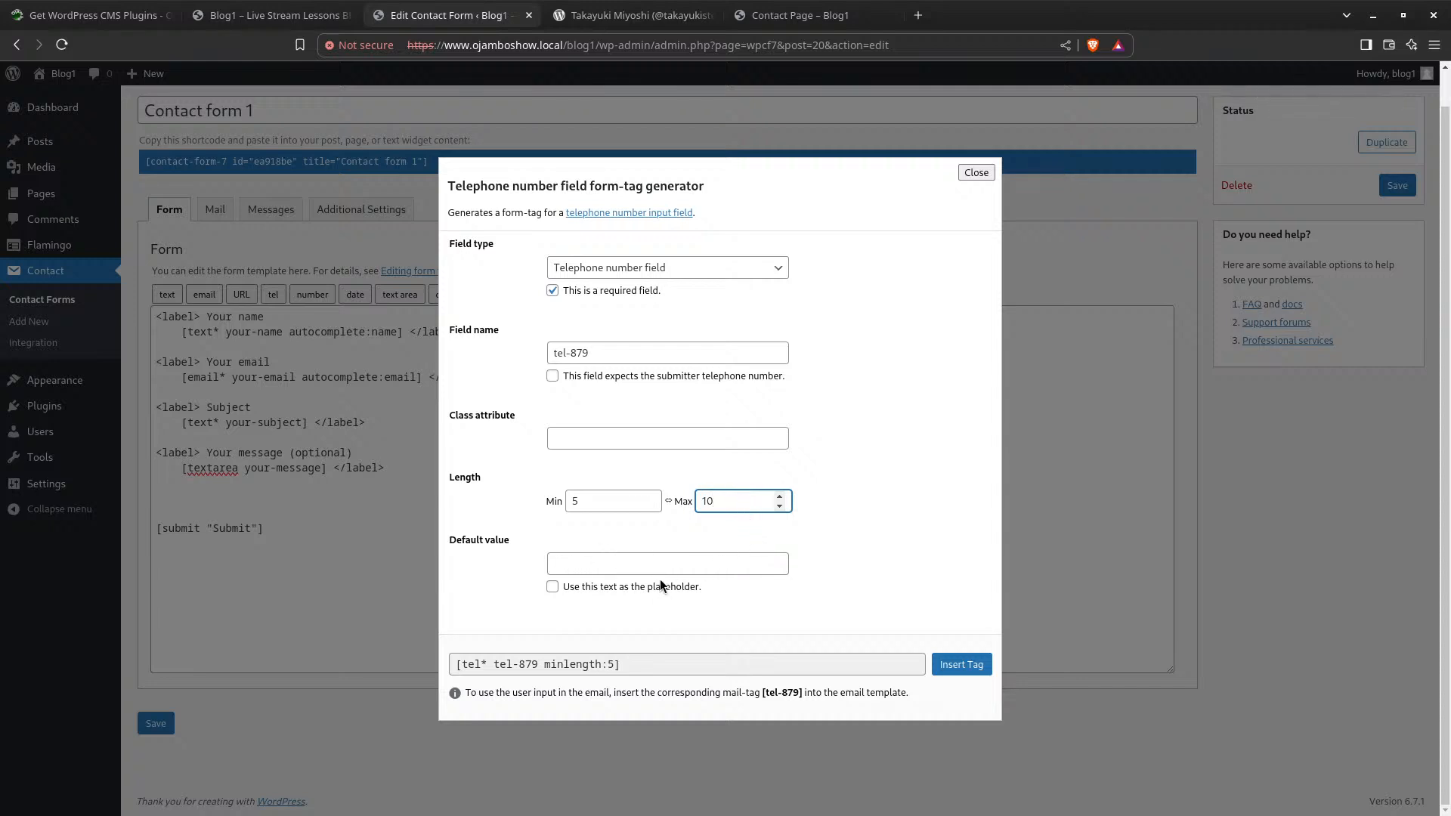
pyautogui.click(573, 563)
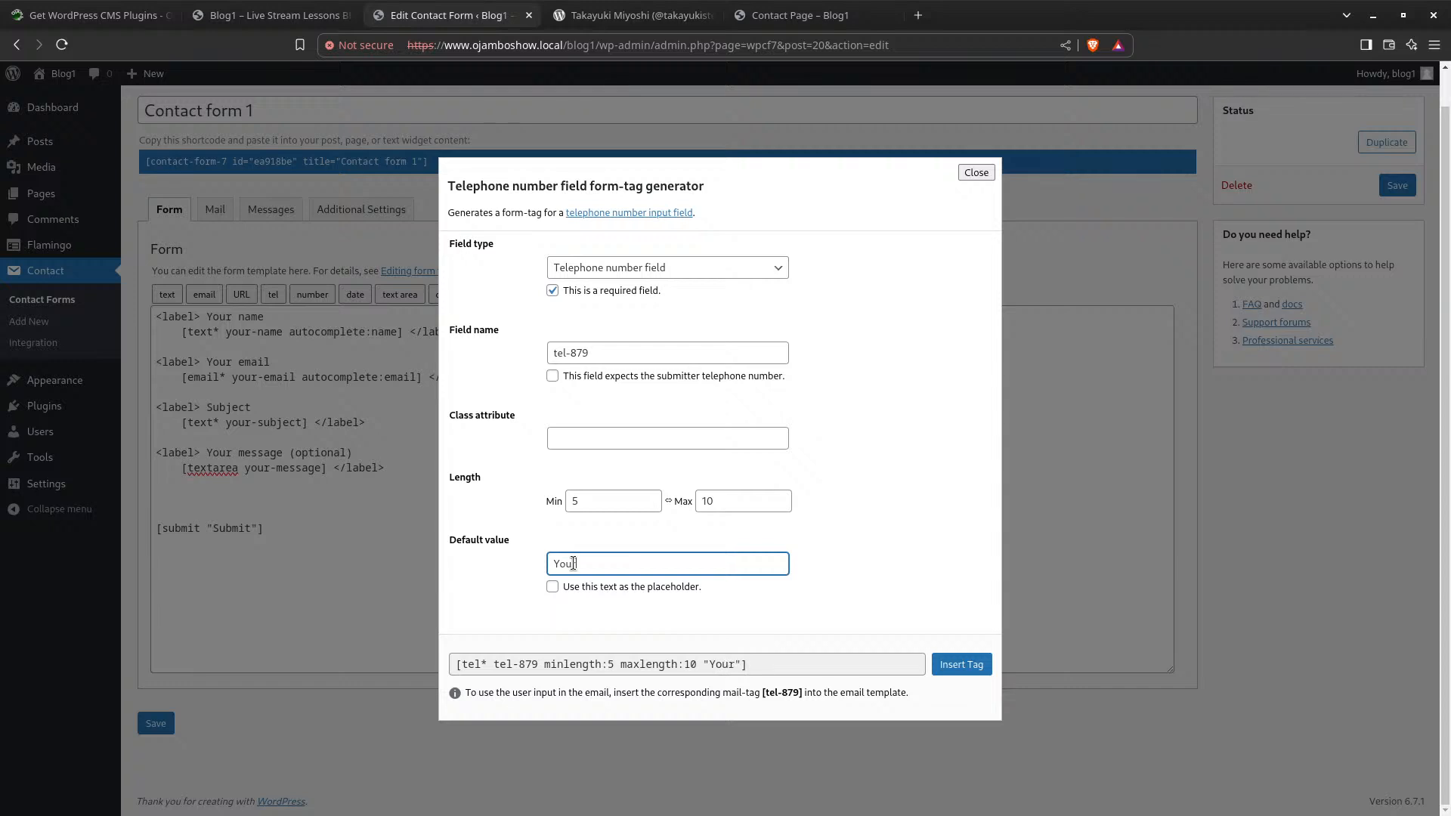
pyautogui.write('Your Phone Number')
pyautogui.click(552, 587)
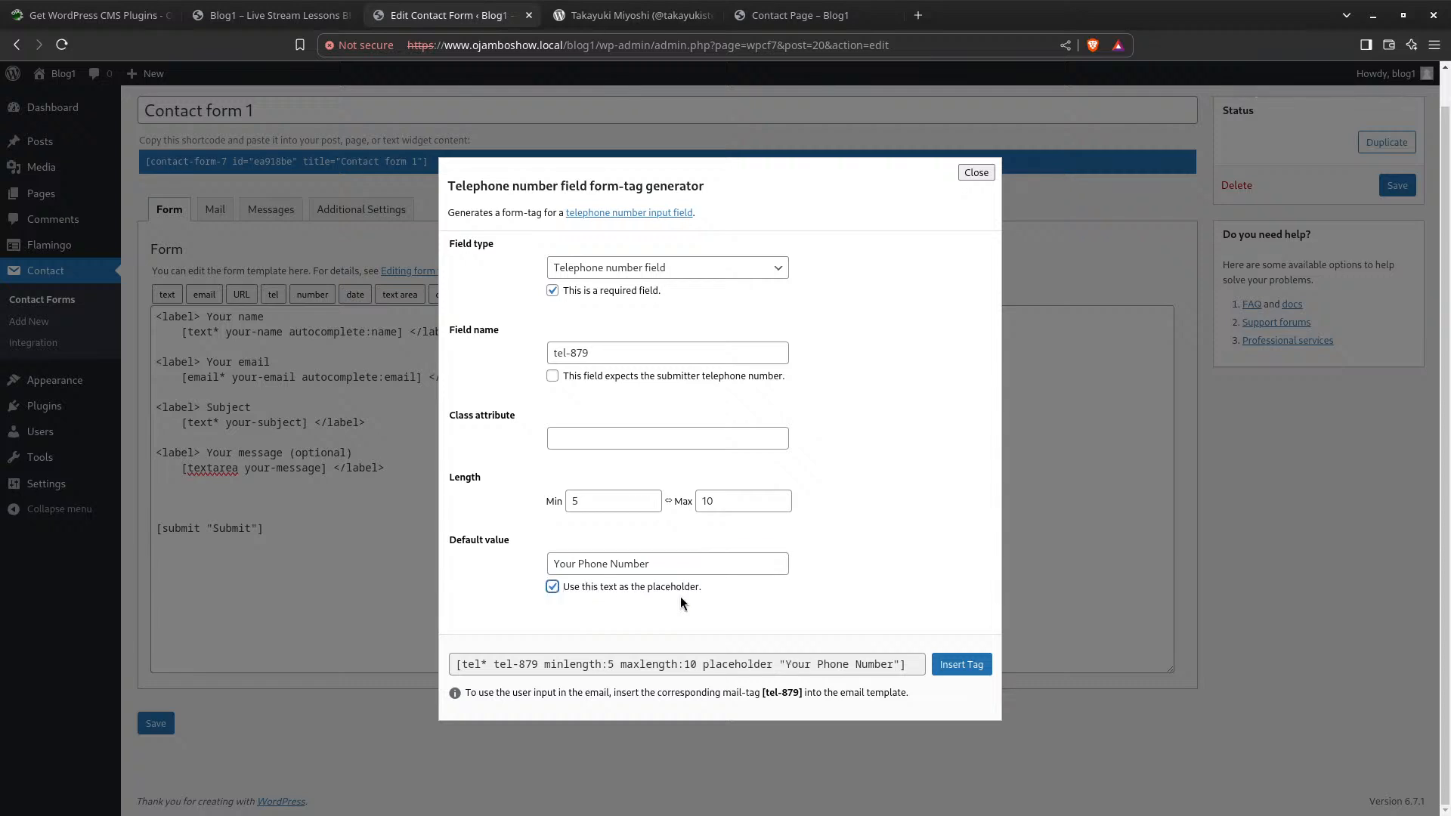
pyautogui.click(961, 664)
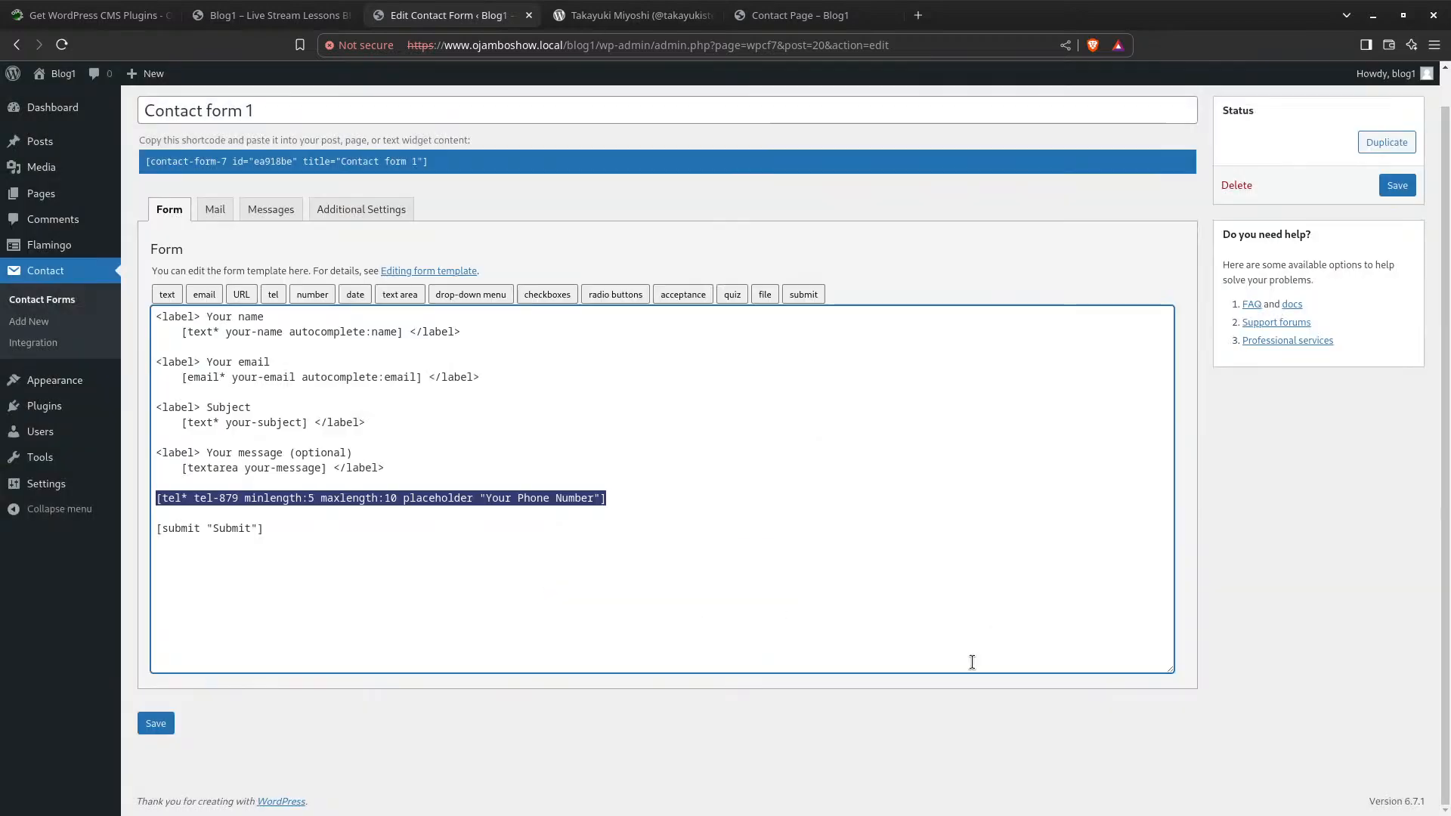
pyautogui.click(153, 723)
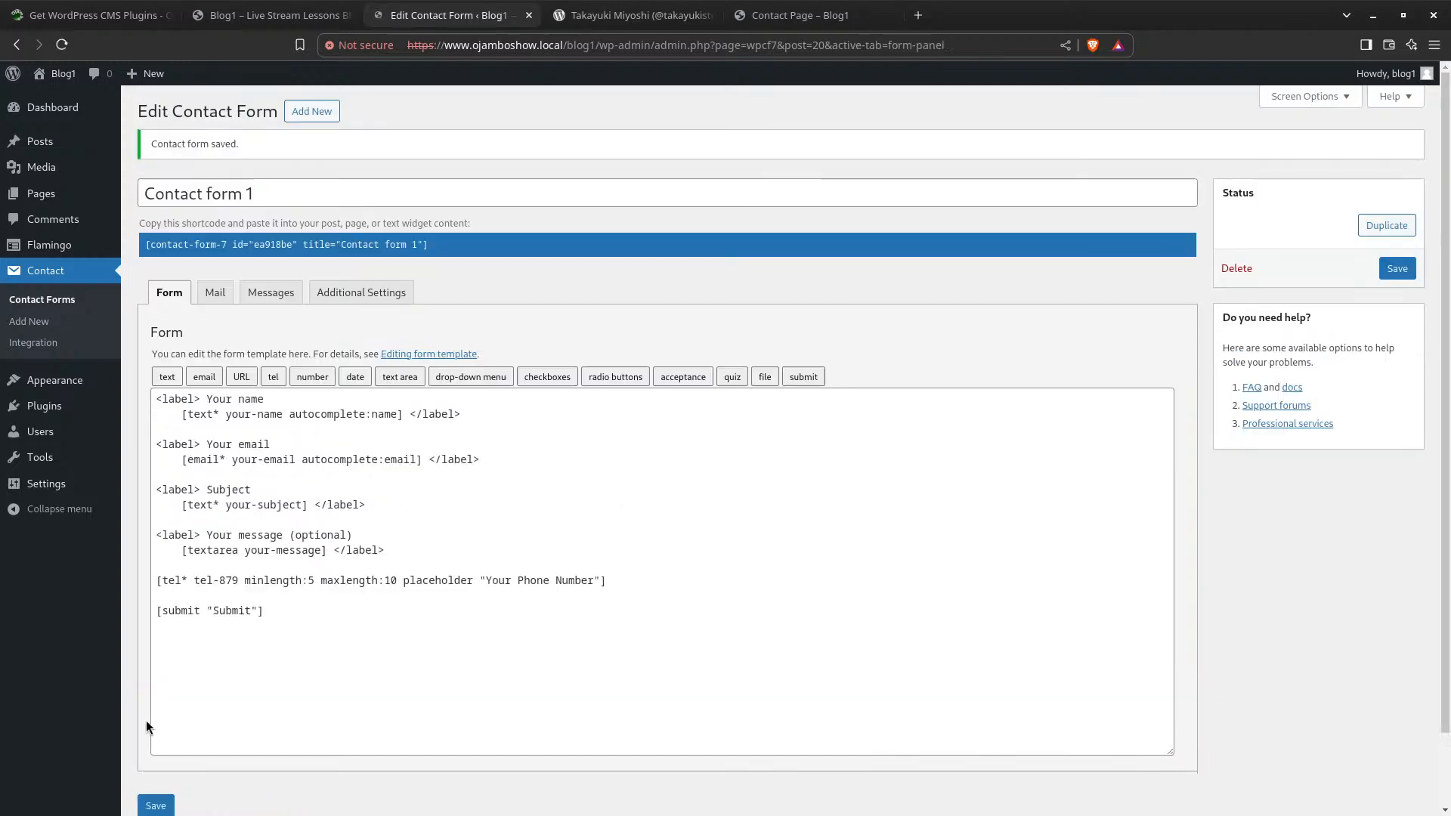
pyautogui.click(801, 16)
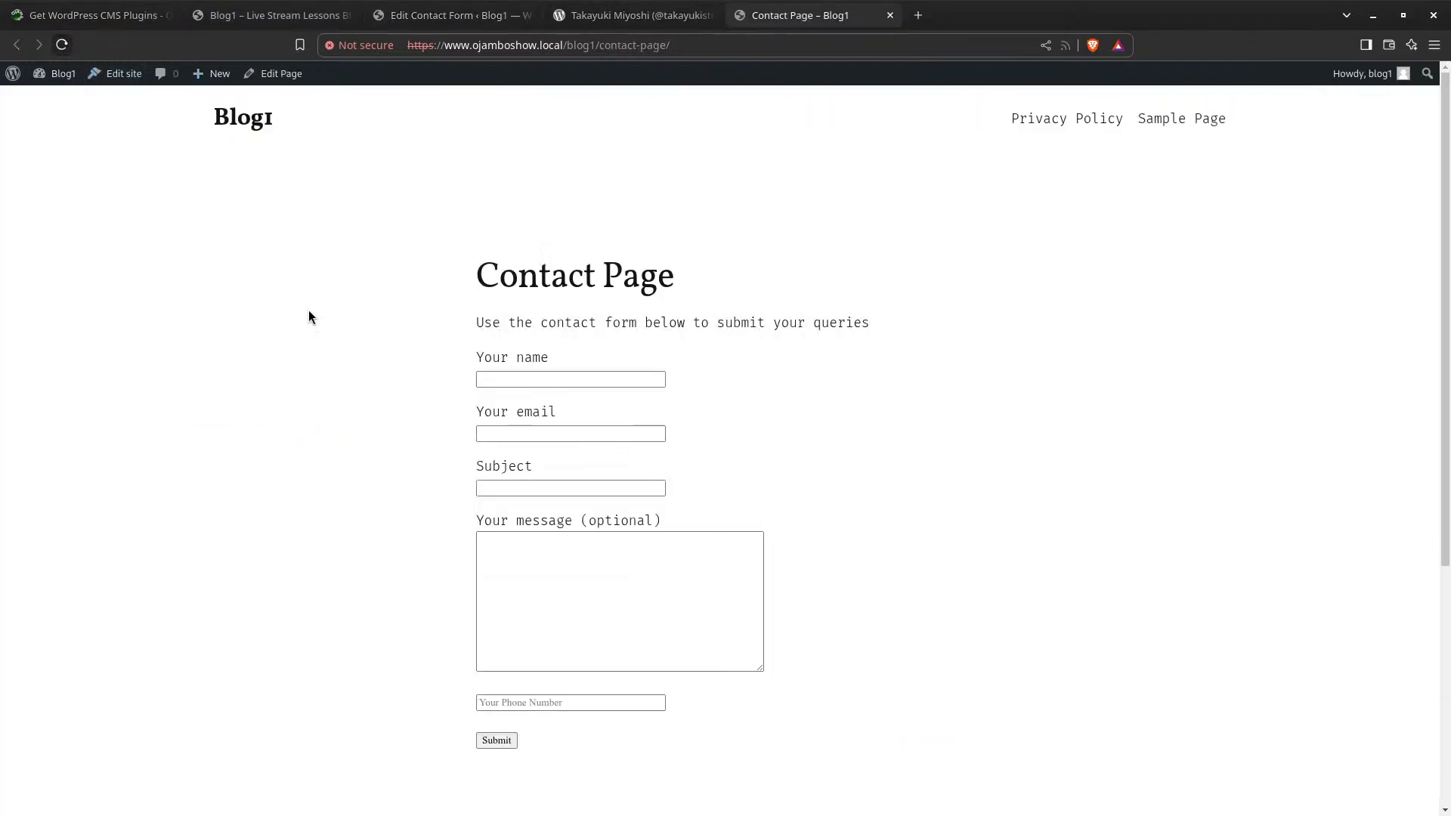
pyautogui.scroll(-5, 423, 378)
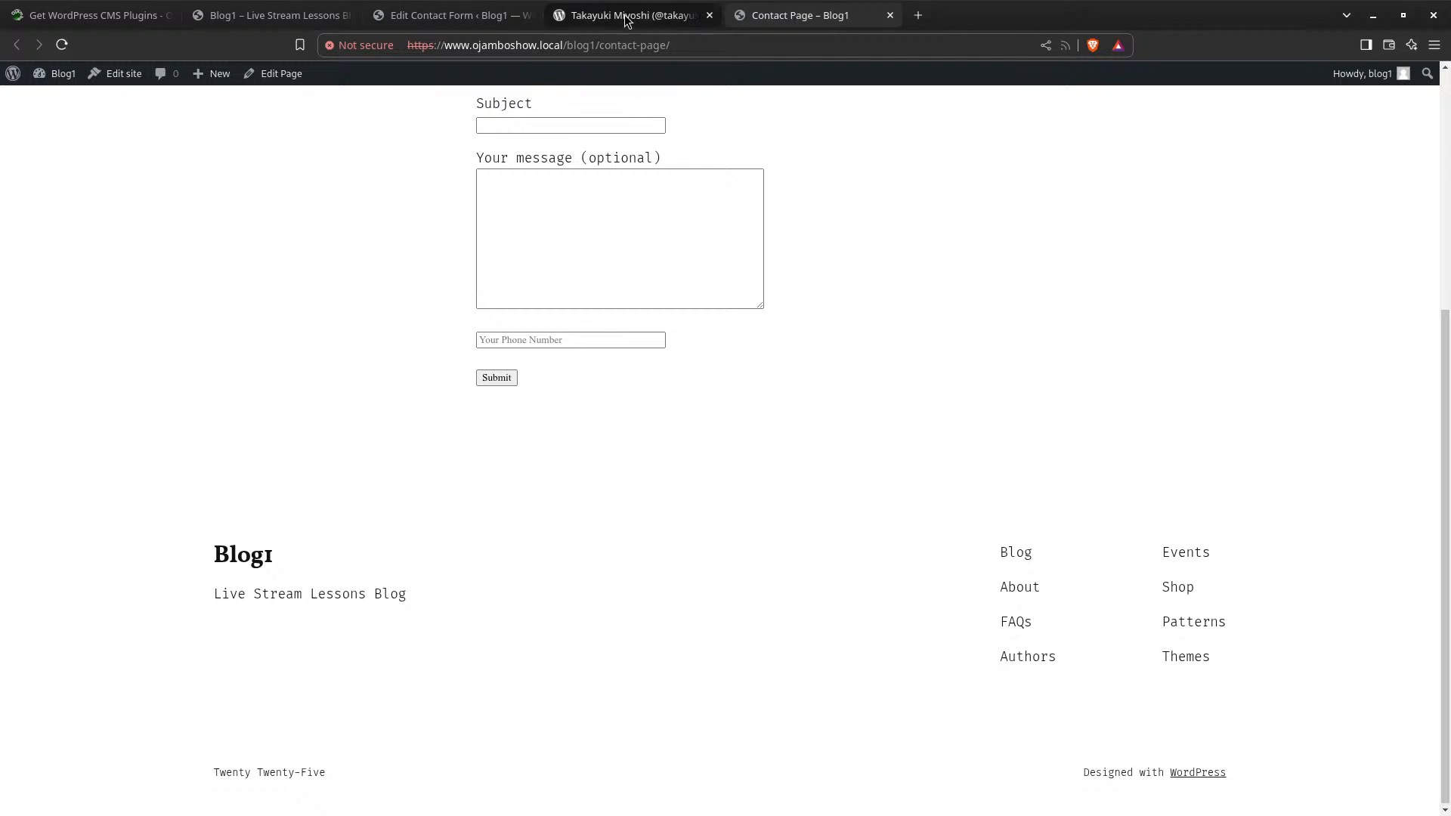
pyautogui.click(500, 380)
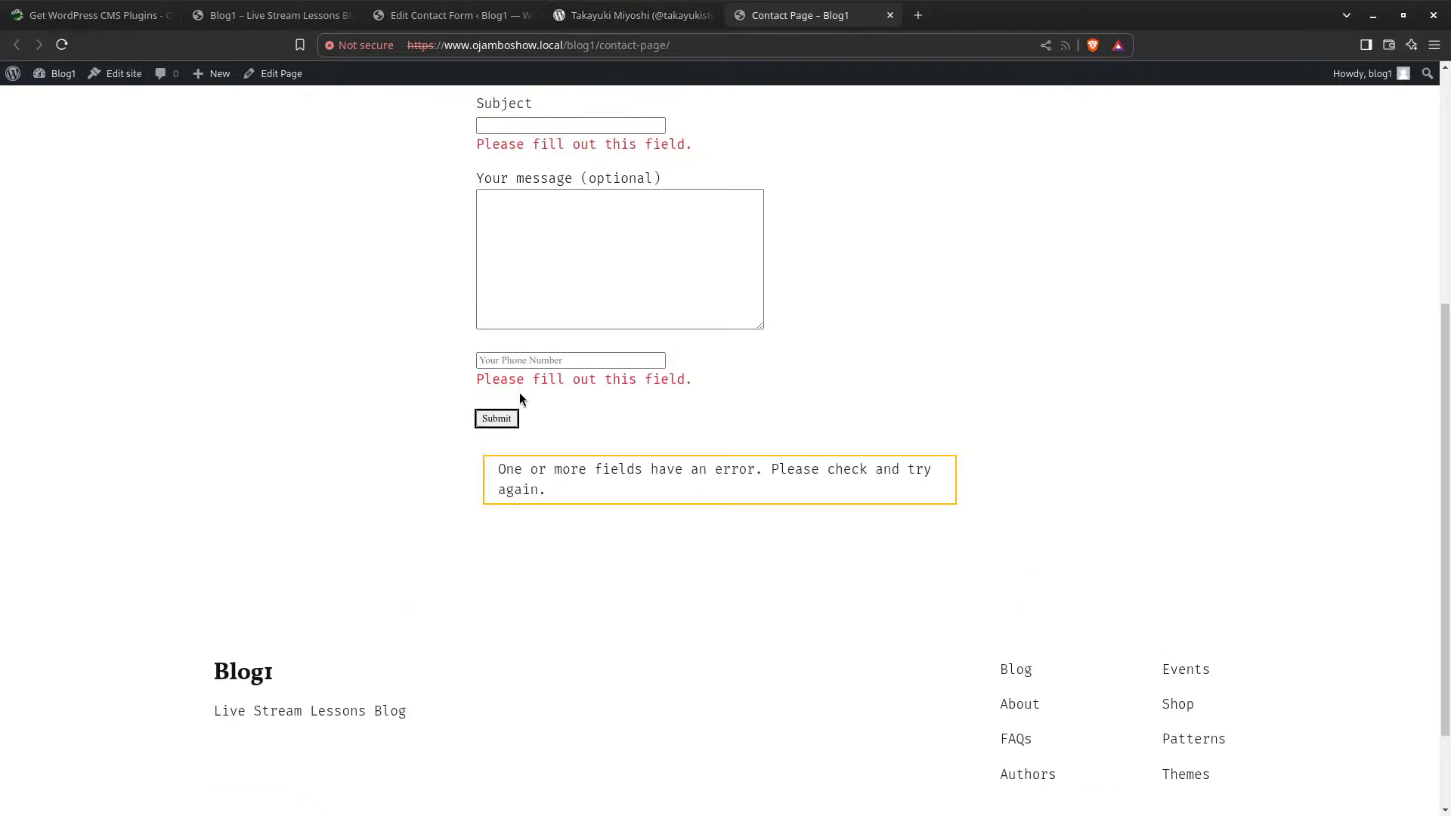
pyautogui.scroll(3, 645, 391)
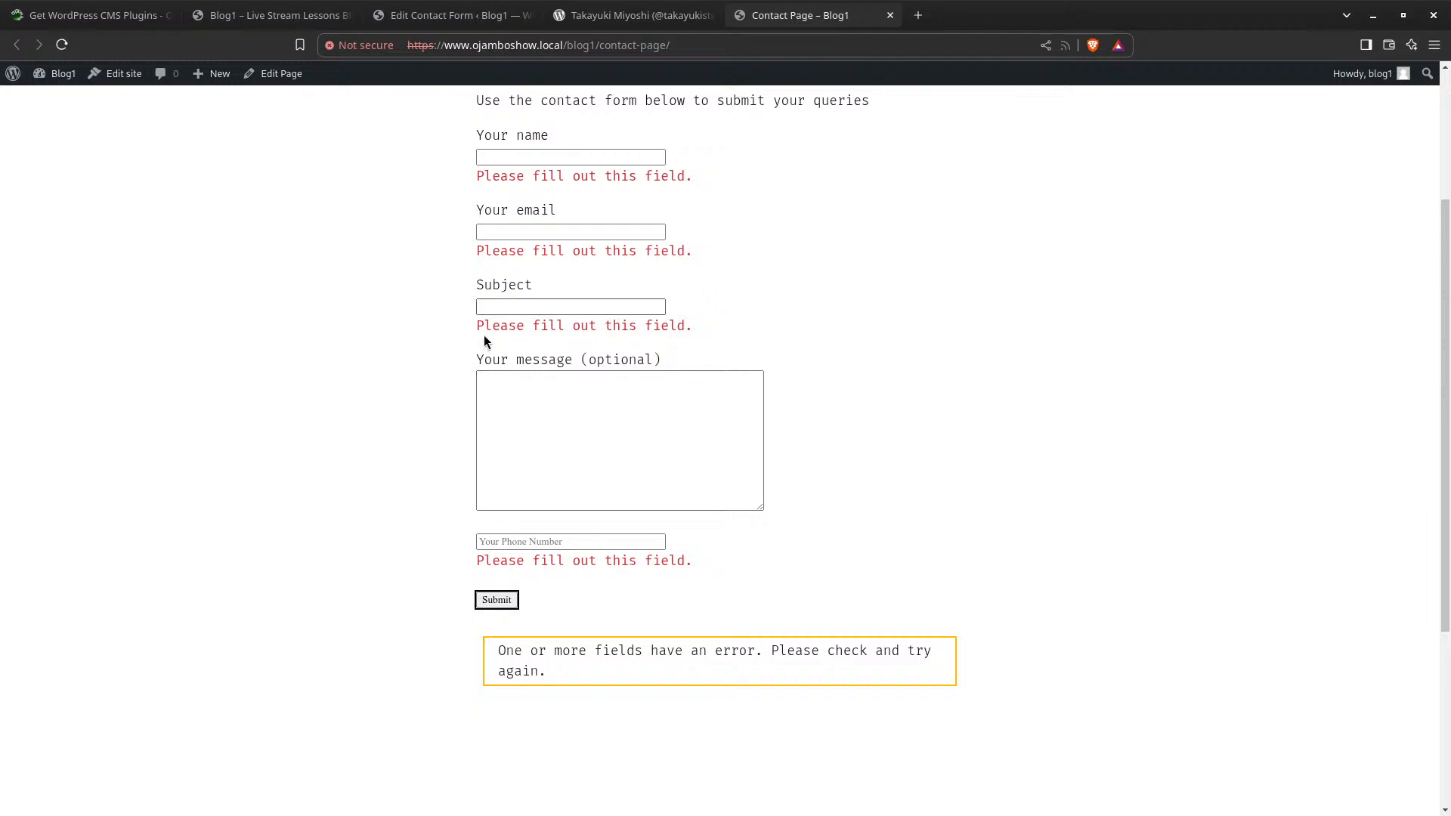
pyautogui.scroll(3, 564, 345)
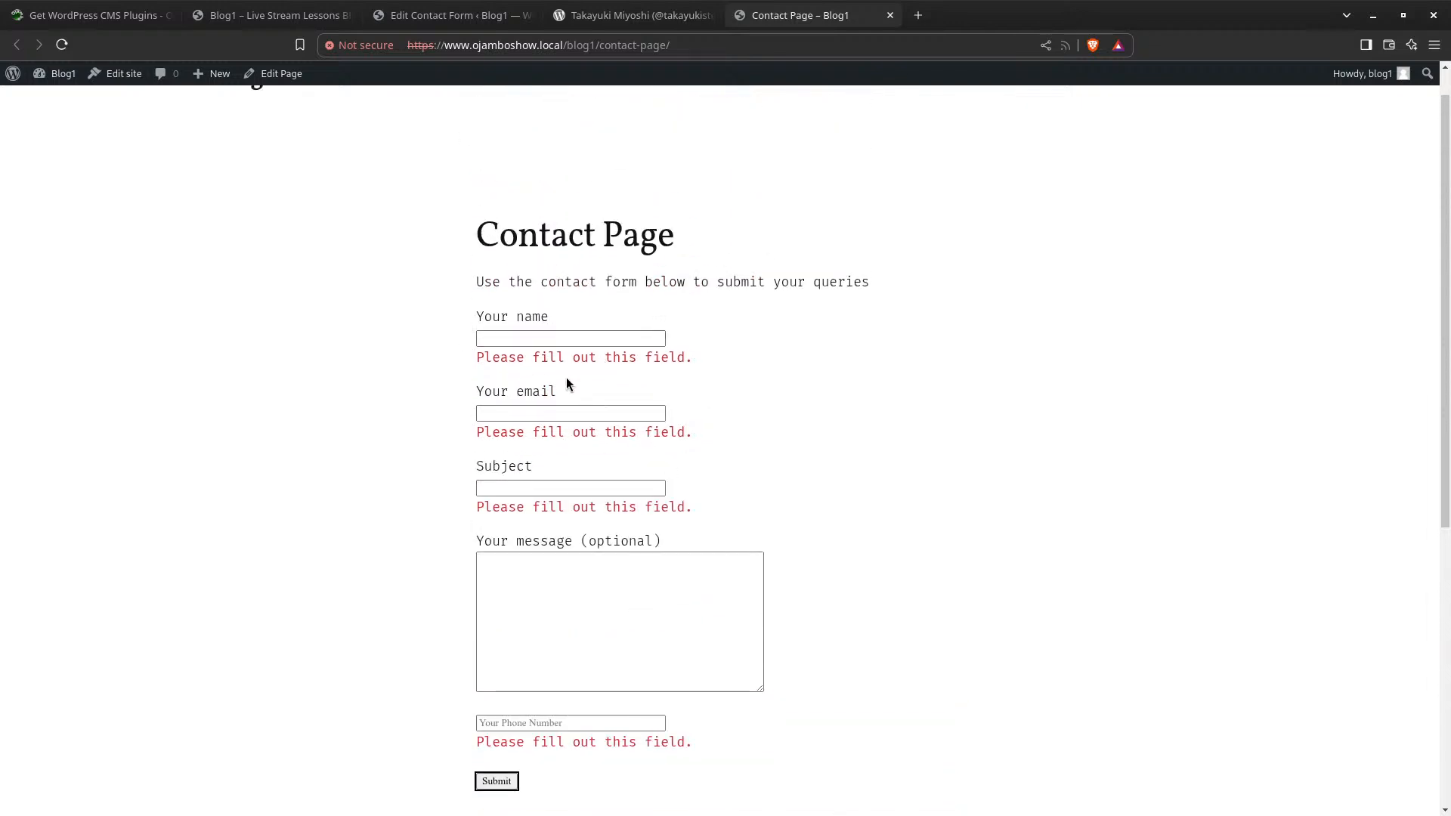
pyautogui.scroll(-4, 565, 378)
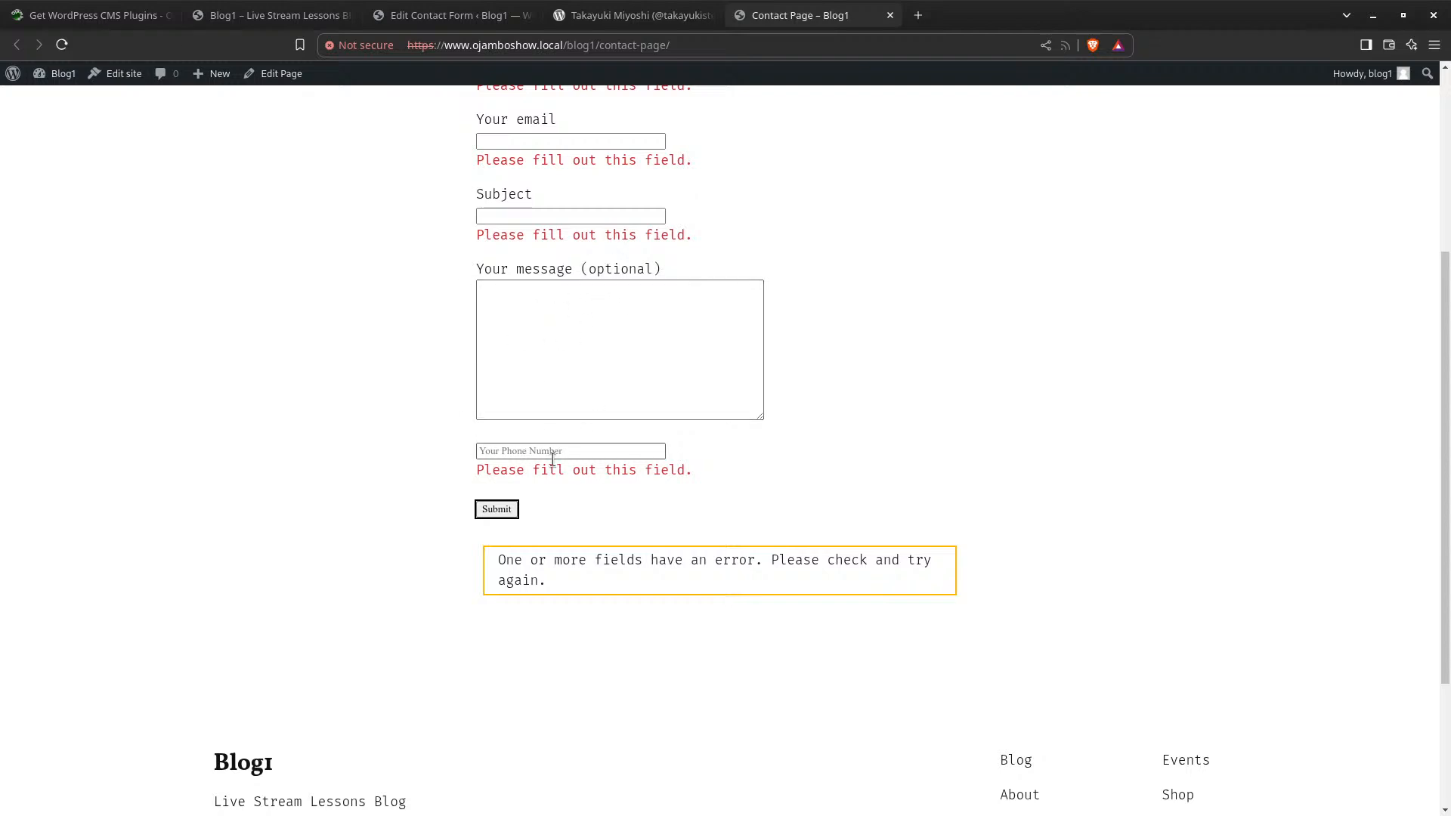
# From the contact form editor, go to Plugins > Add New Plugin and list Popular plugins
pyautogui.click(486, 20)
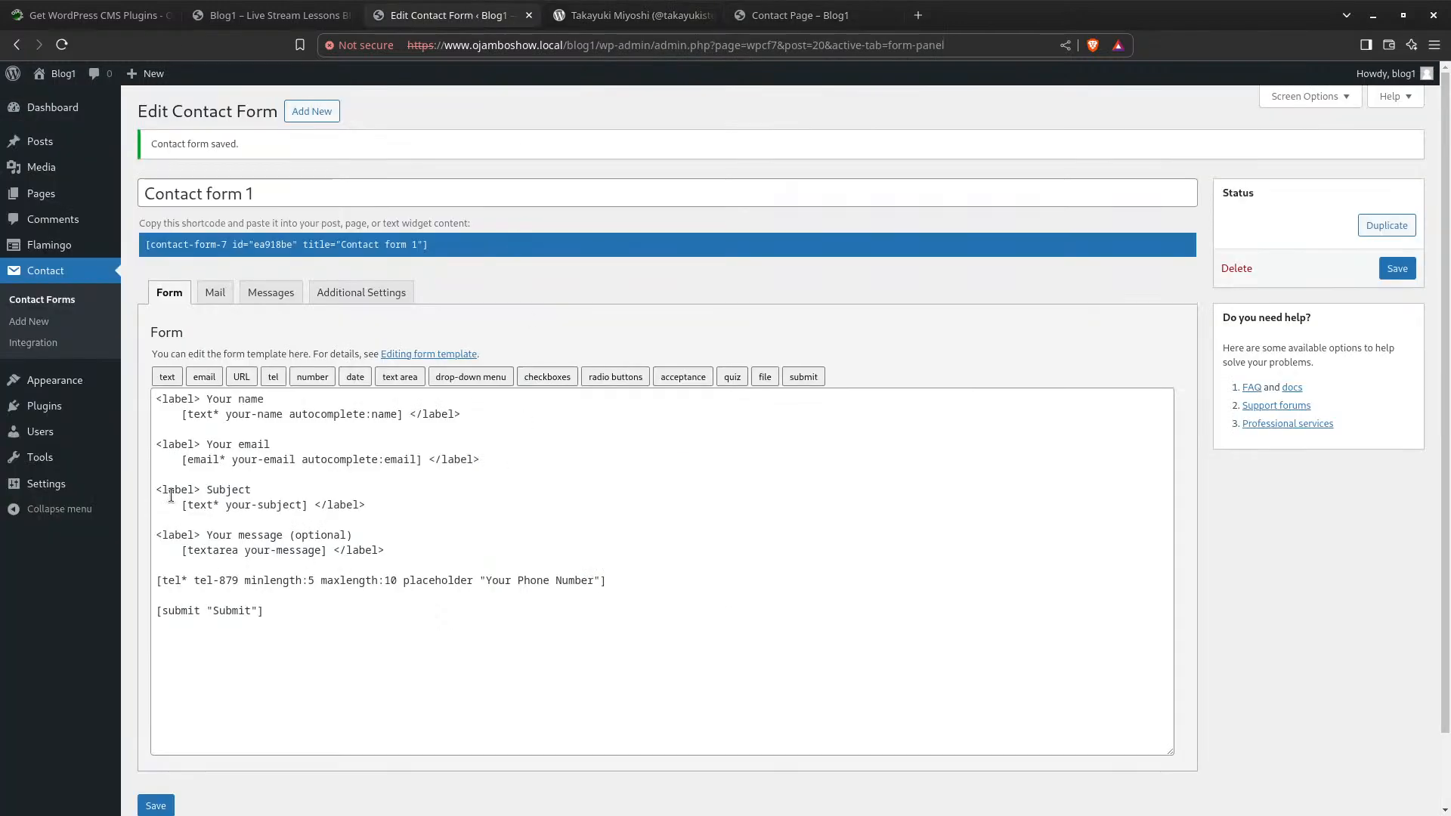
pyautogui.click(47, 406)
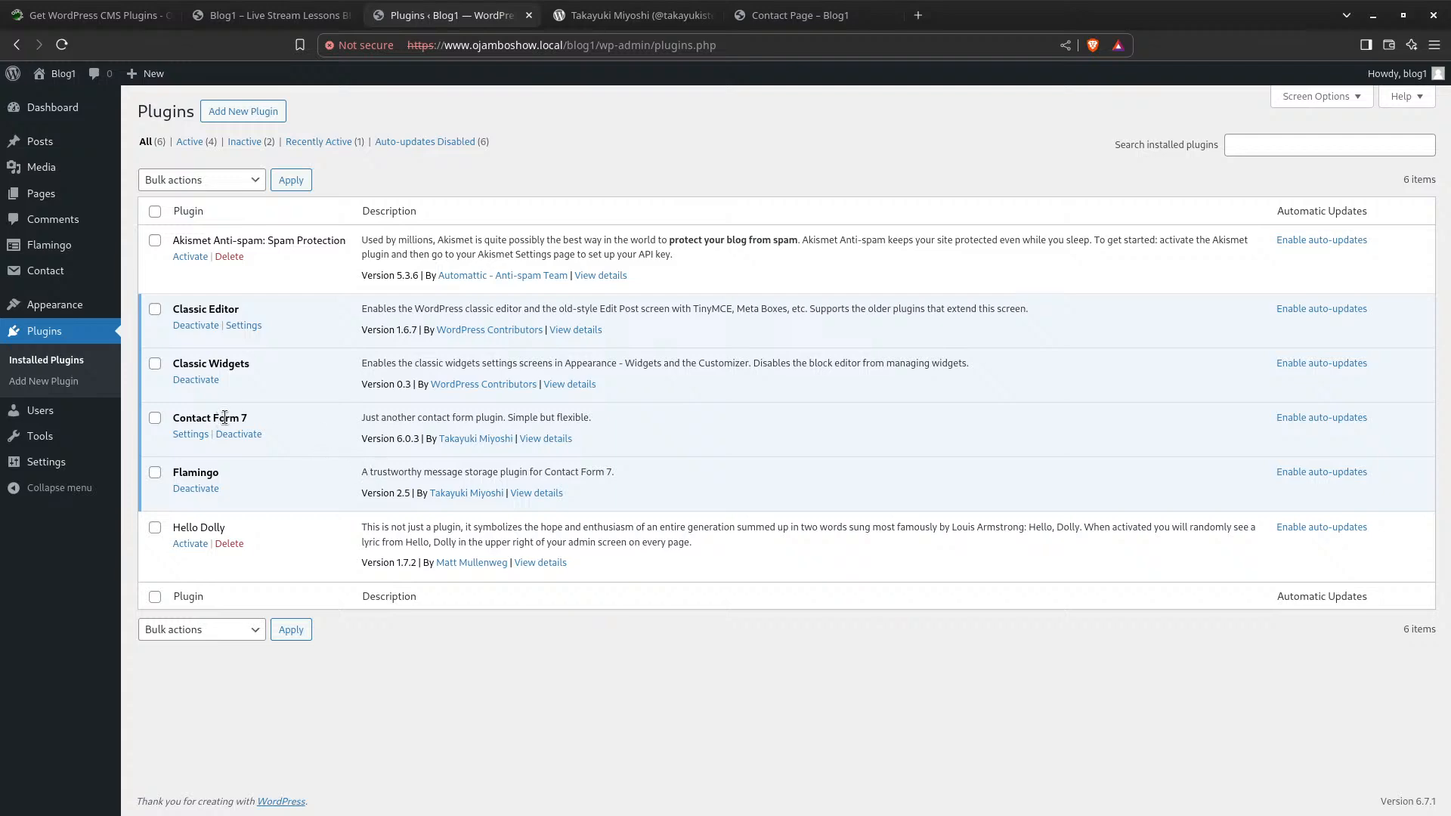
pyautogui.click(240, 112)
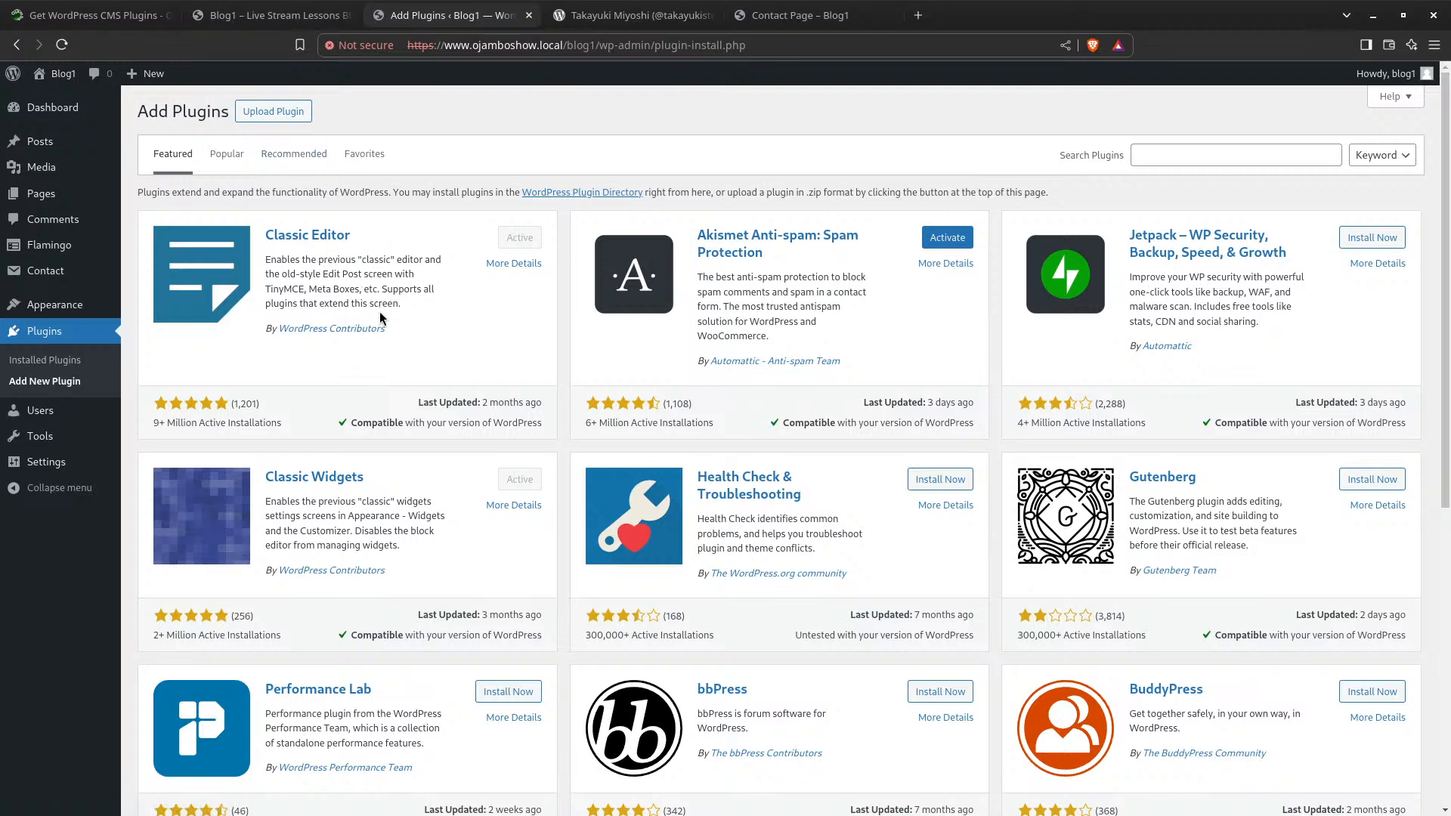
pyautogui.click(228, 156)
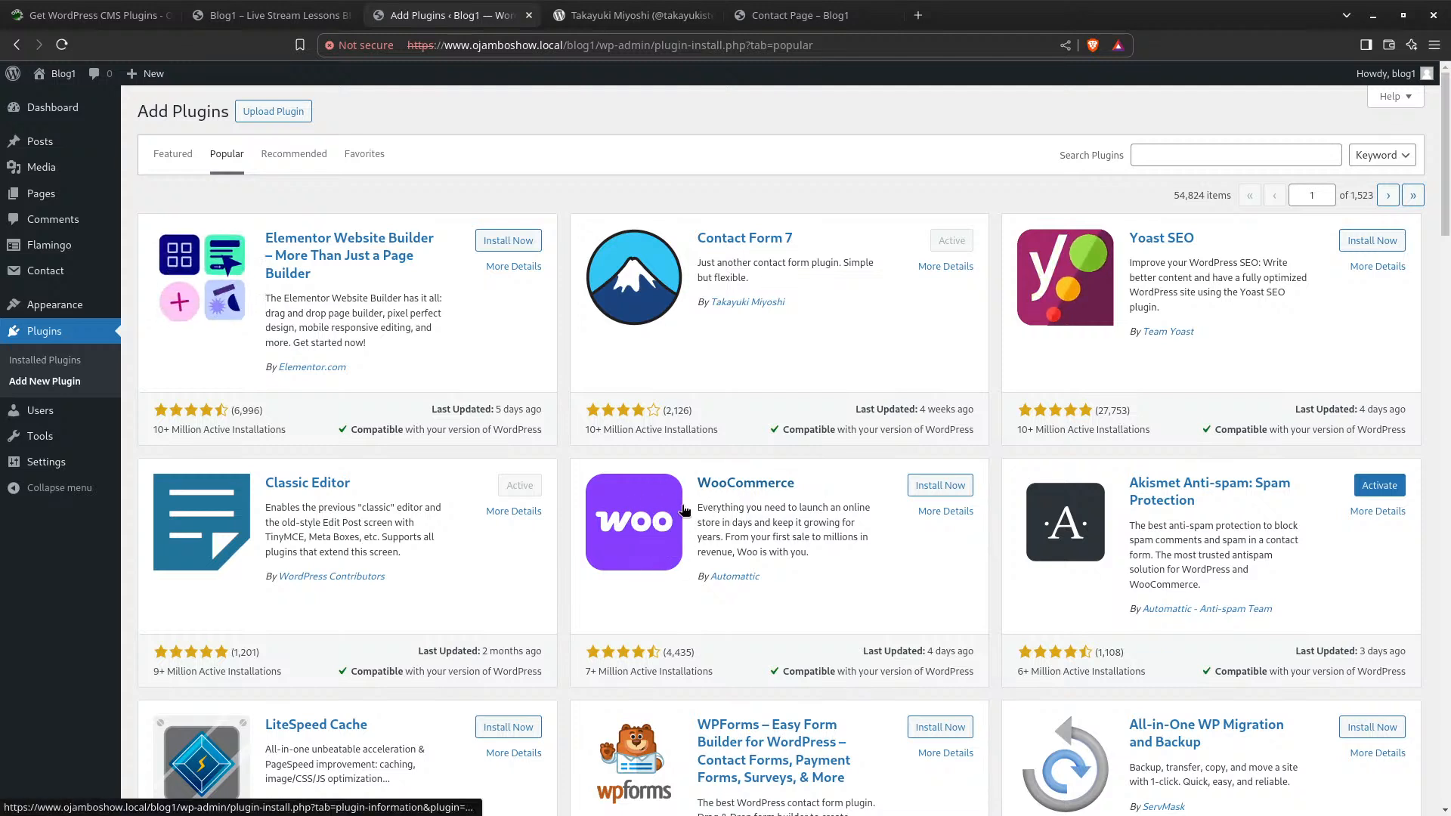
pyautogui.scroll(-1, 673, 506)
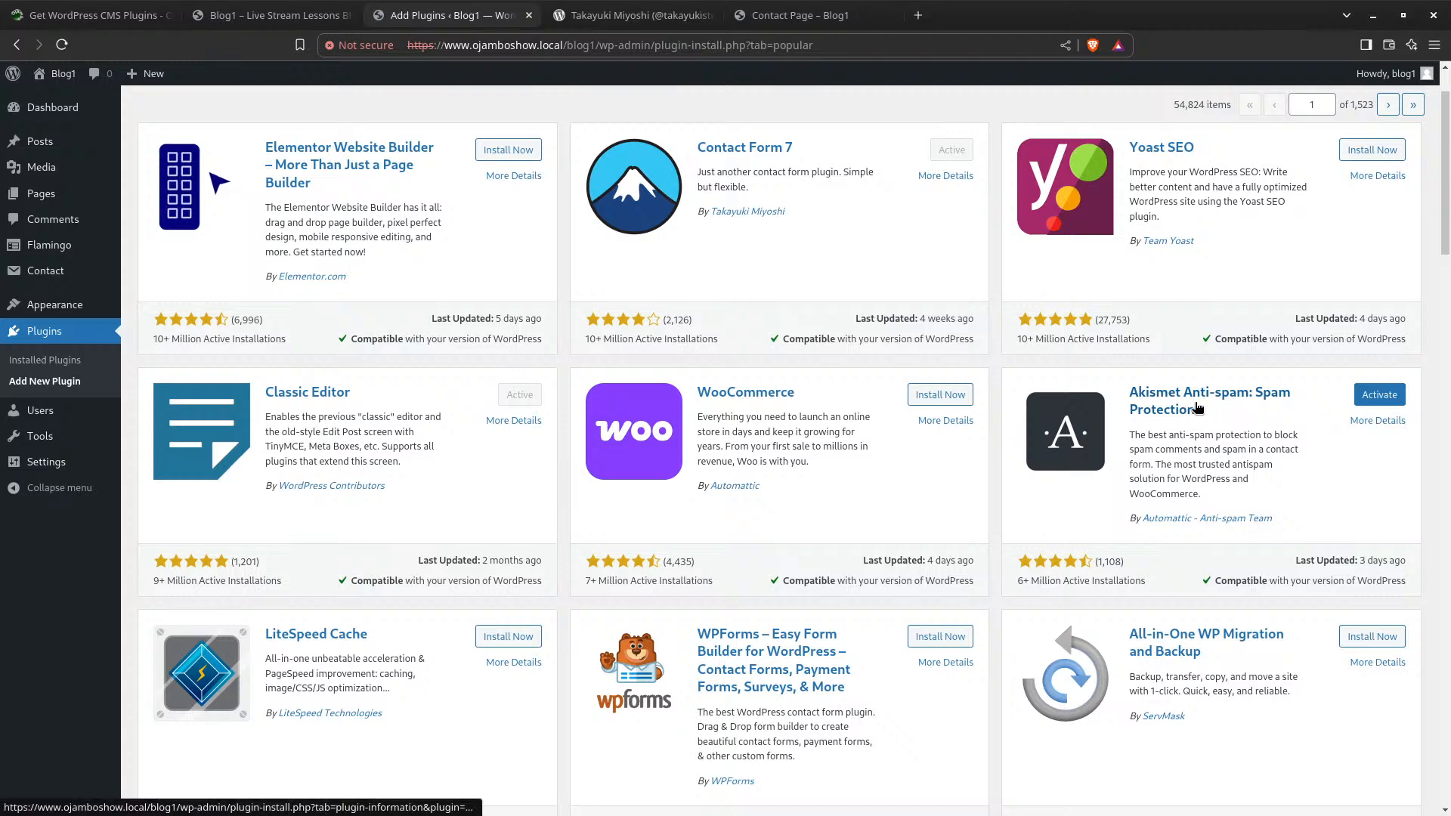
pyautogui.scroll(-3, 743, 529)
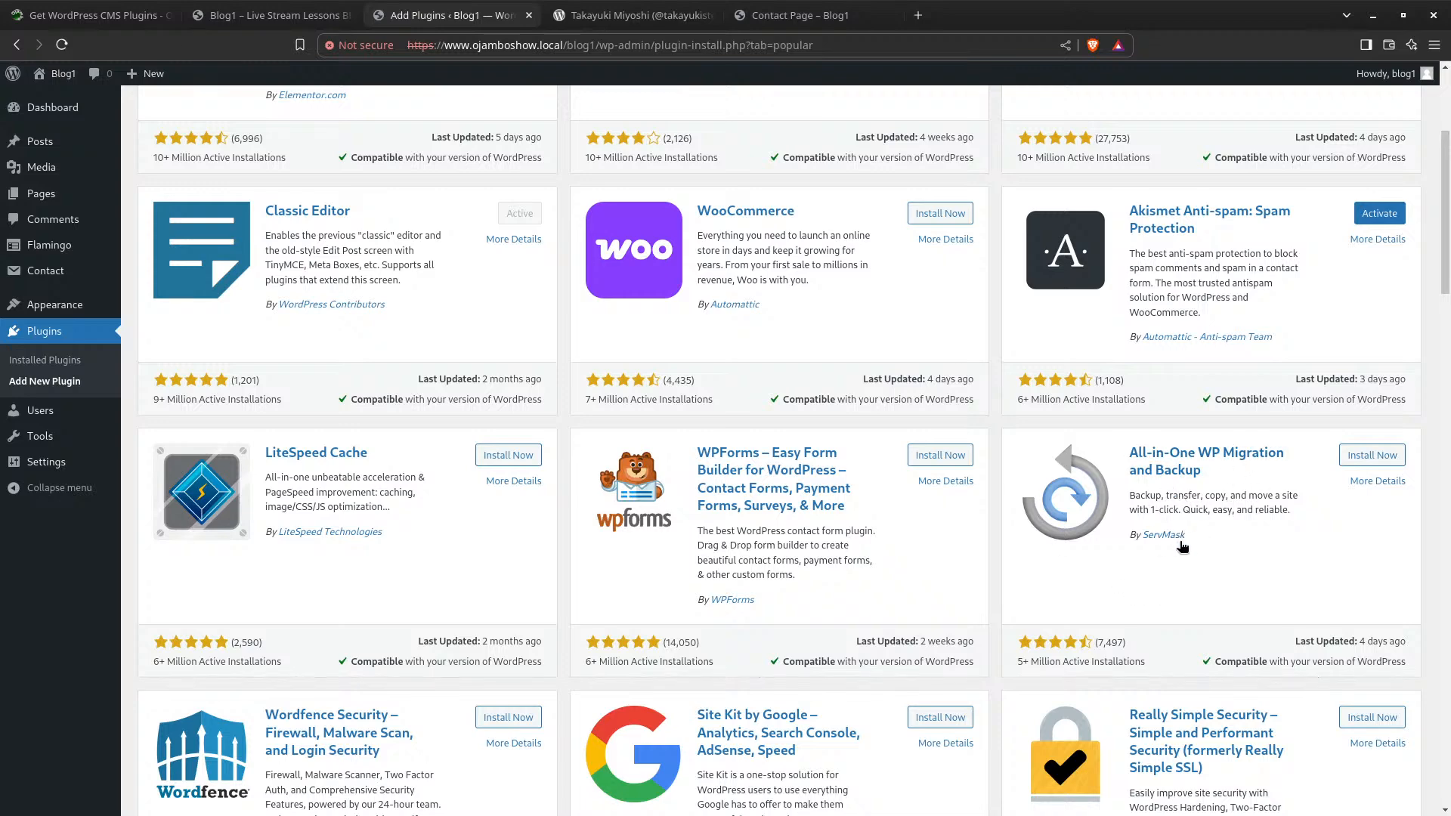
pyautogui.scroll(-1, 1070, 580)
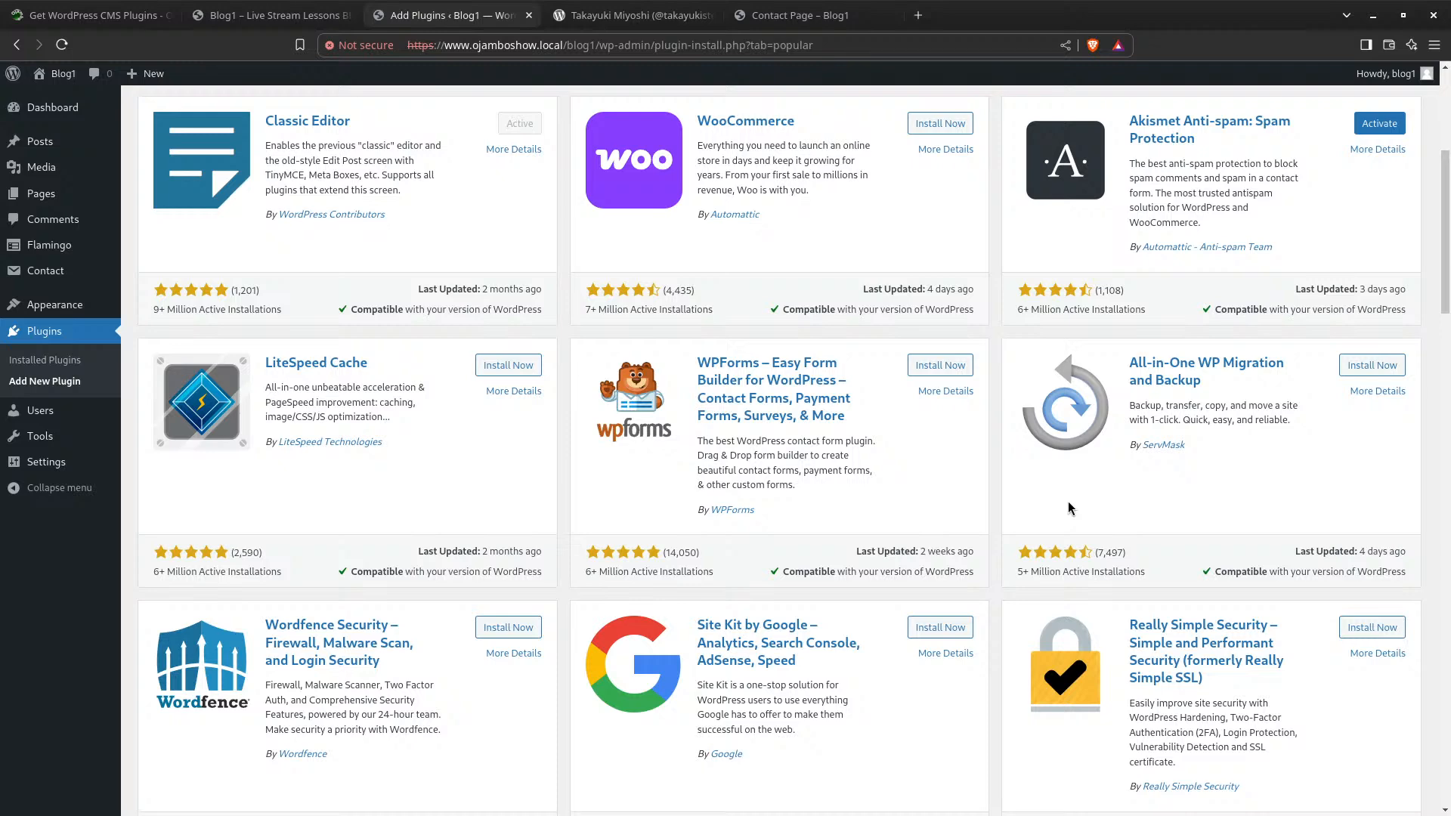
pyautogui.scroll(-2, 1069, 508)
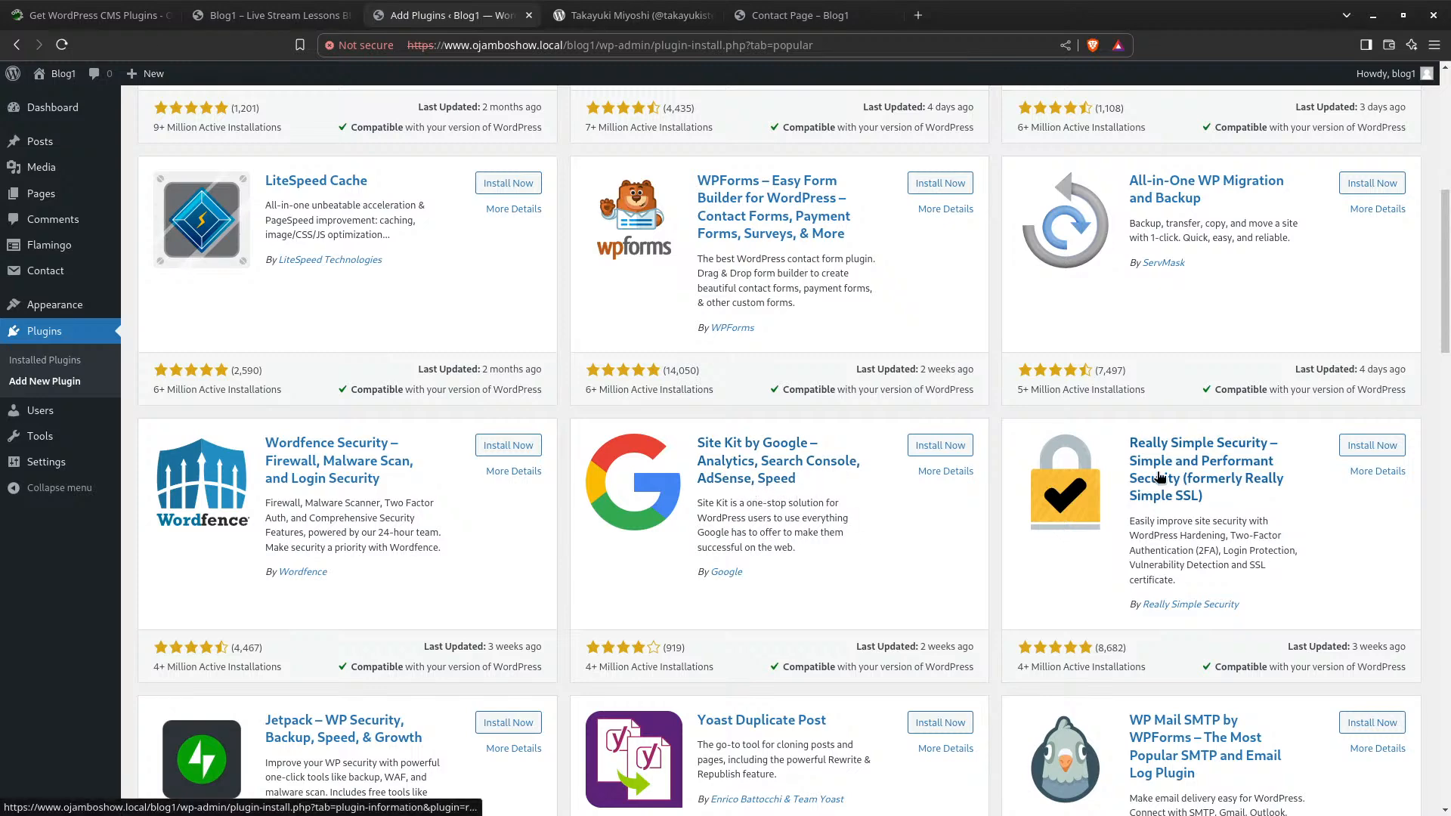
pyautogui.scroll(-1, 1247, 514)
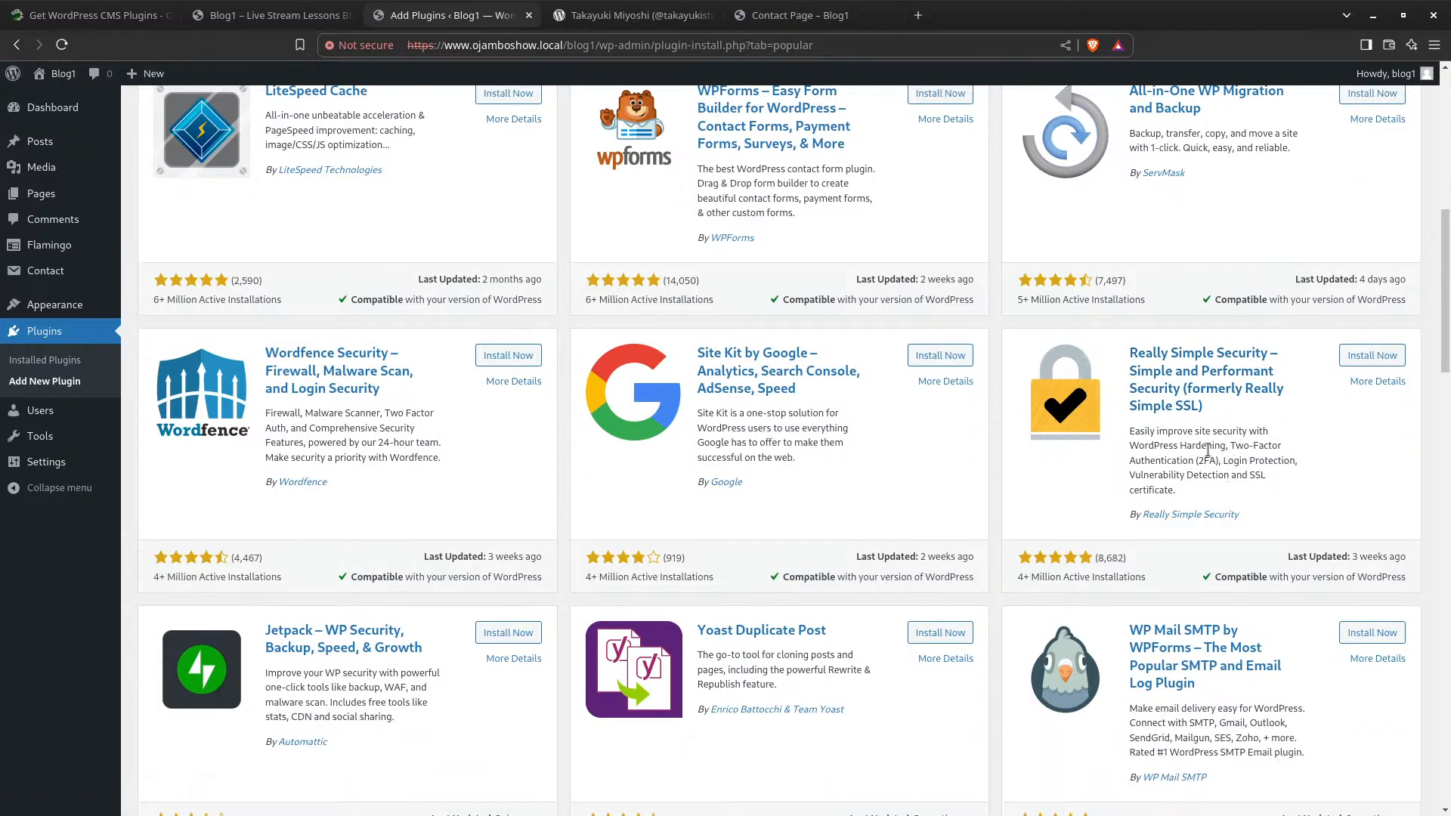
pyautogui.scroll(-1, 1197, 447)
pyautogui.scroll(-1, 1198, 447)
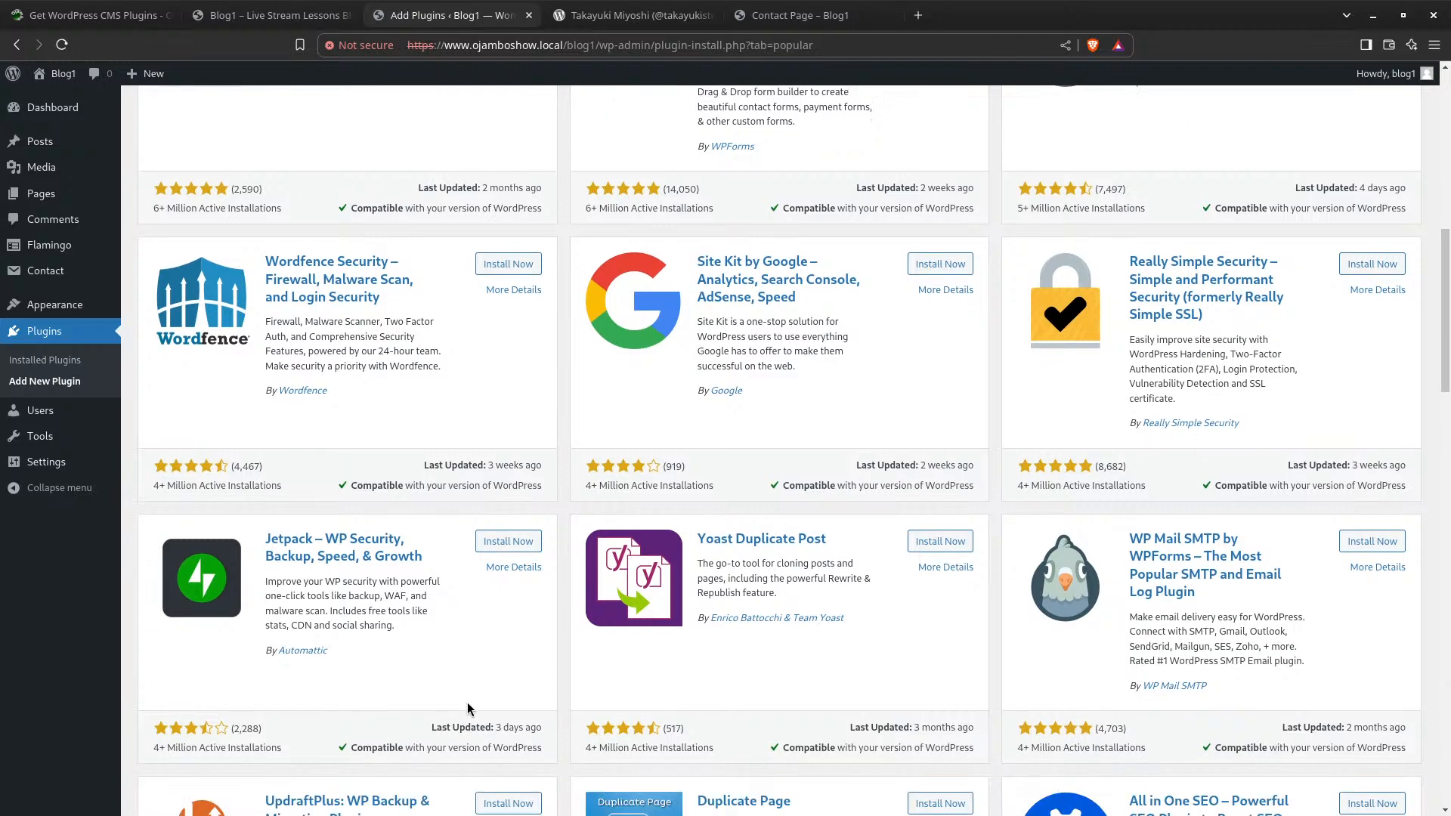
pyautogui.scroll(-2, 780, 567)
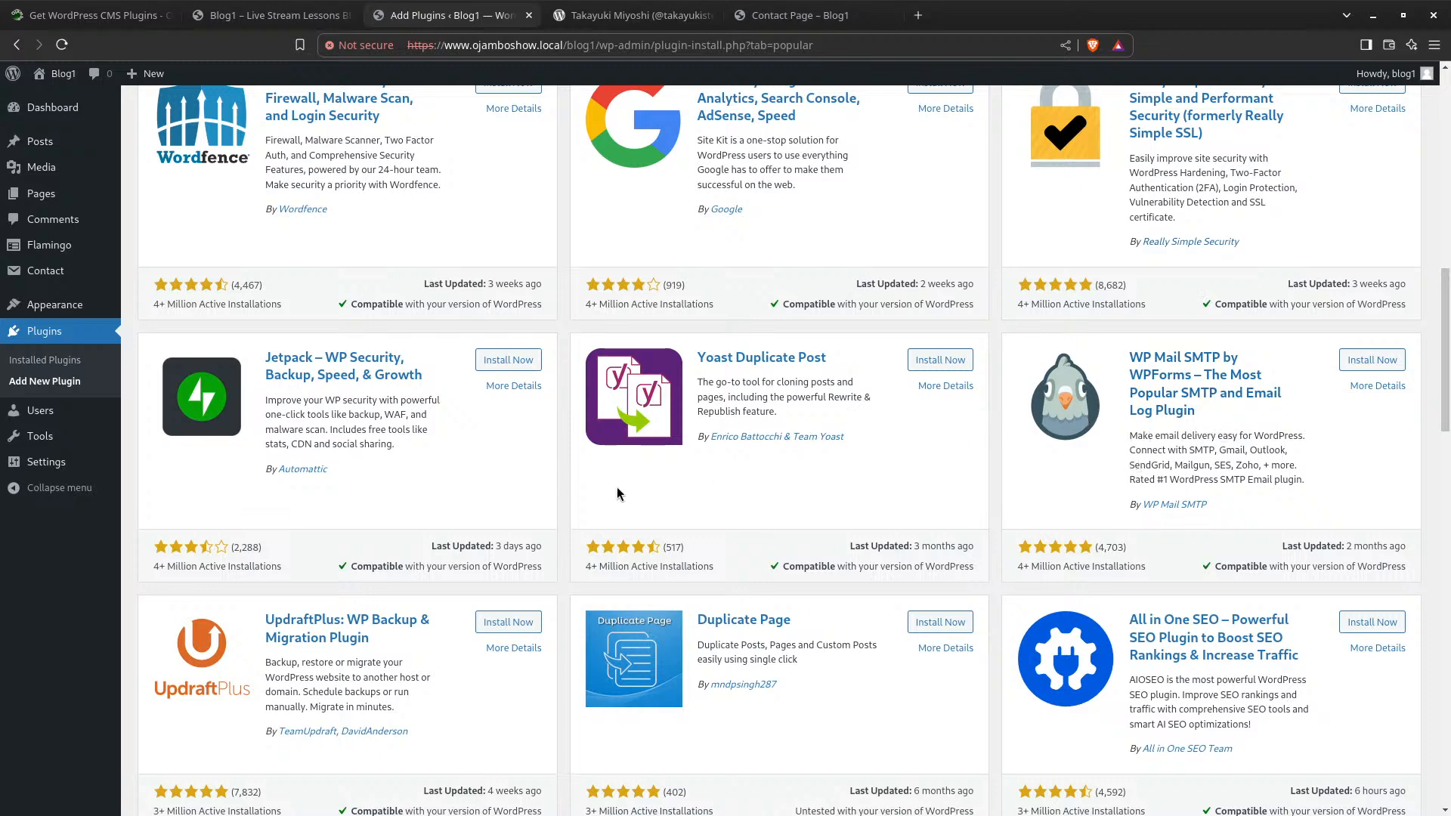
pyautogui.scroll(-1, 617, 494)
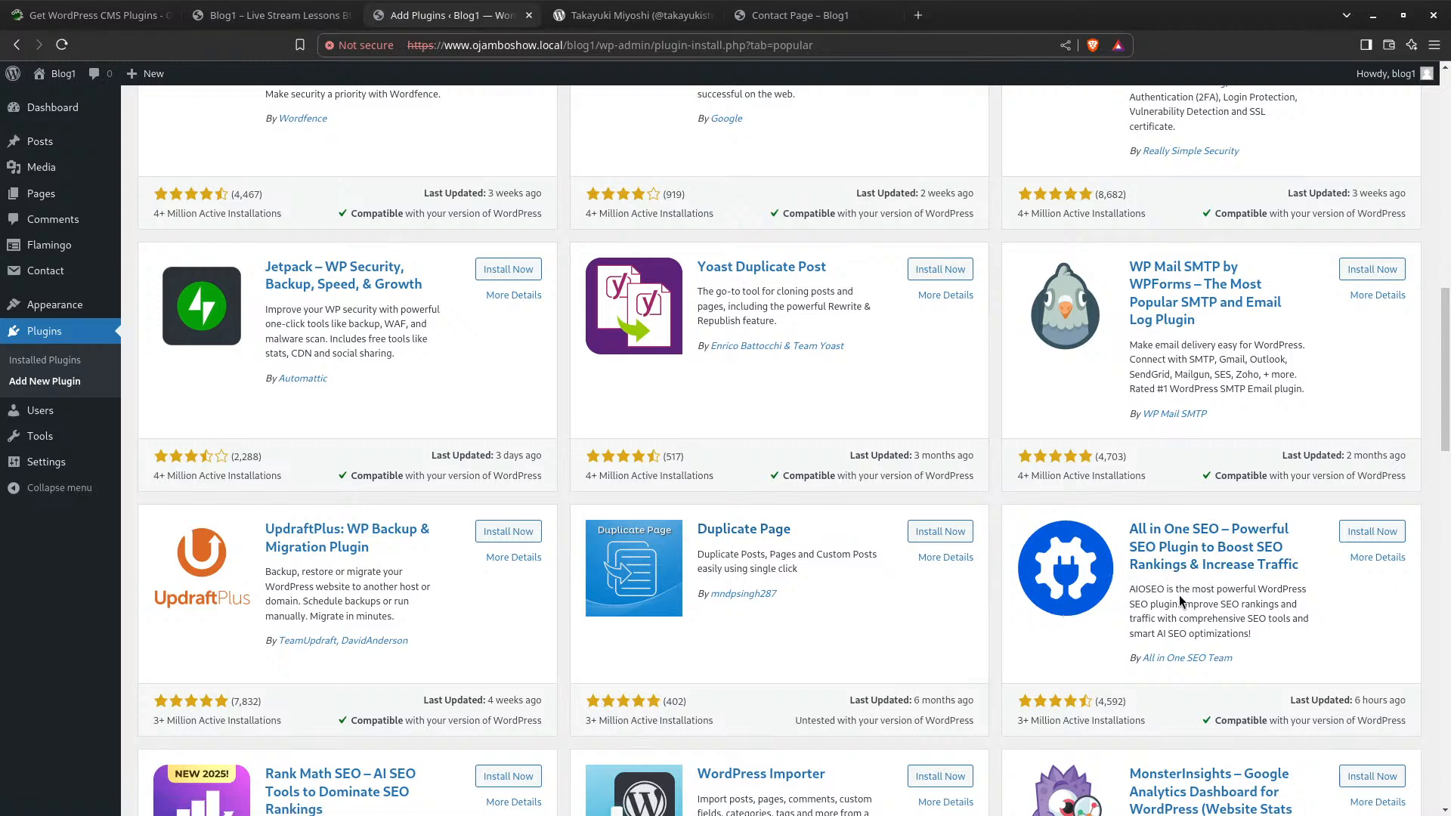
pyautogui.scroll(-2, 1178, 597)
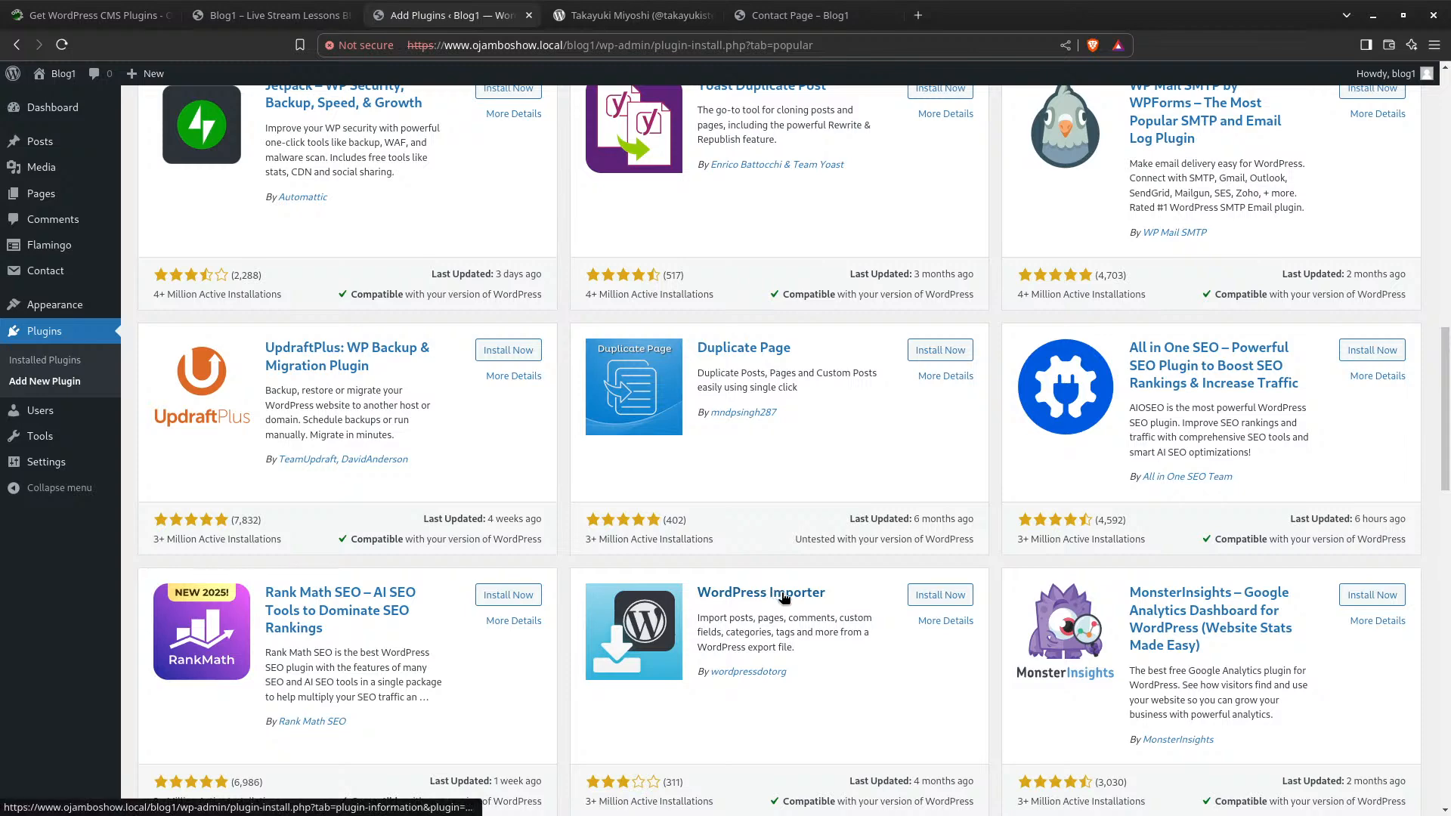
# Scroll through the Popular plugins past Redirection, WPCode, Hostinger Tools and Classic Widgets
pyautogui.scroll(-2, 769, 586)
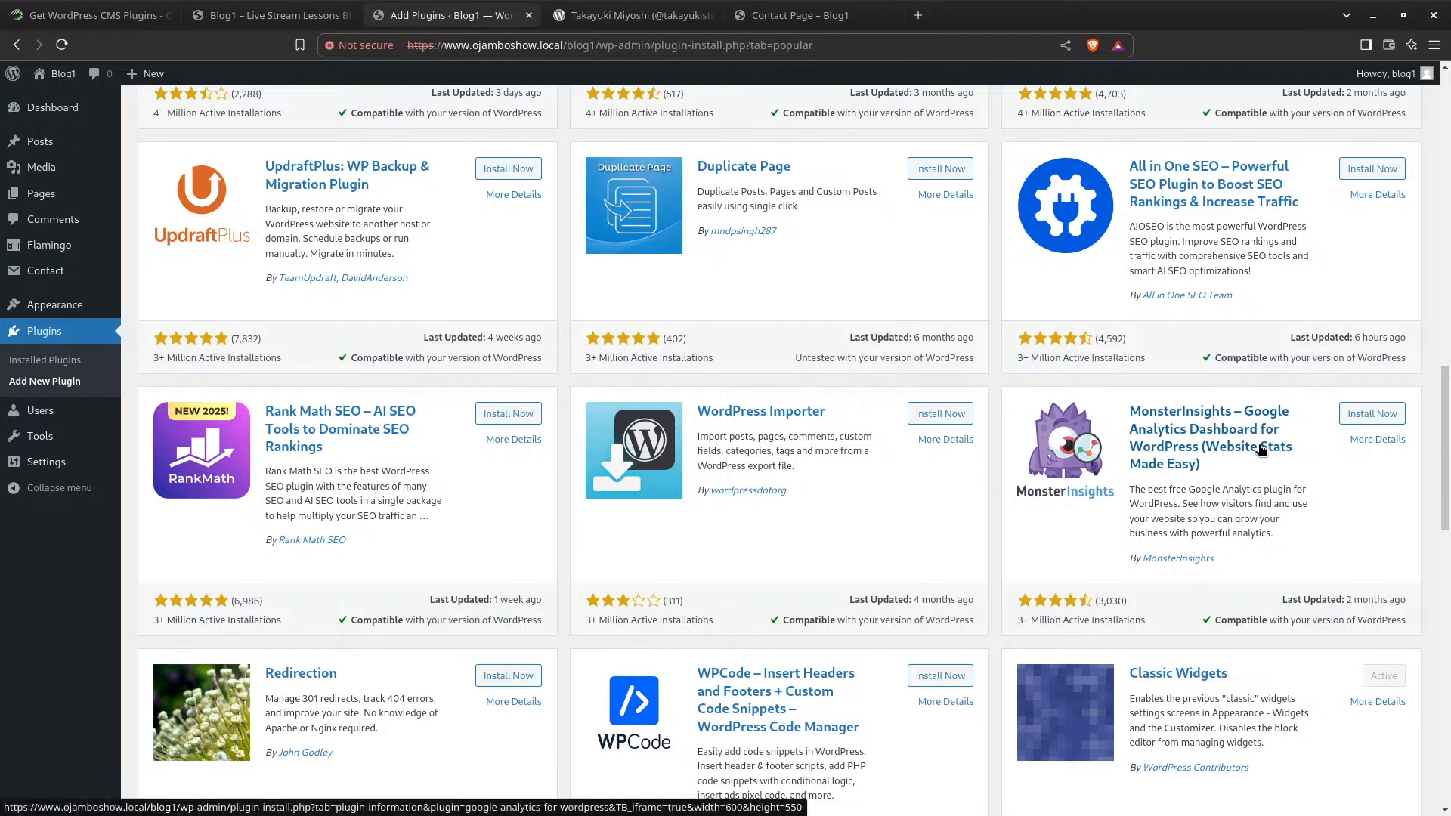
pyautogui.scroll(-1, 514, 517)
pyautogui.scroll(-2, 514, 511)
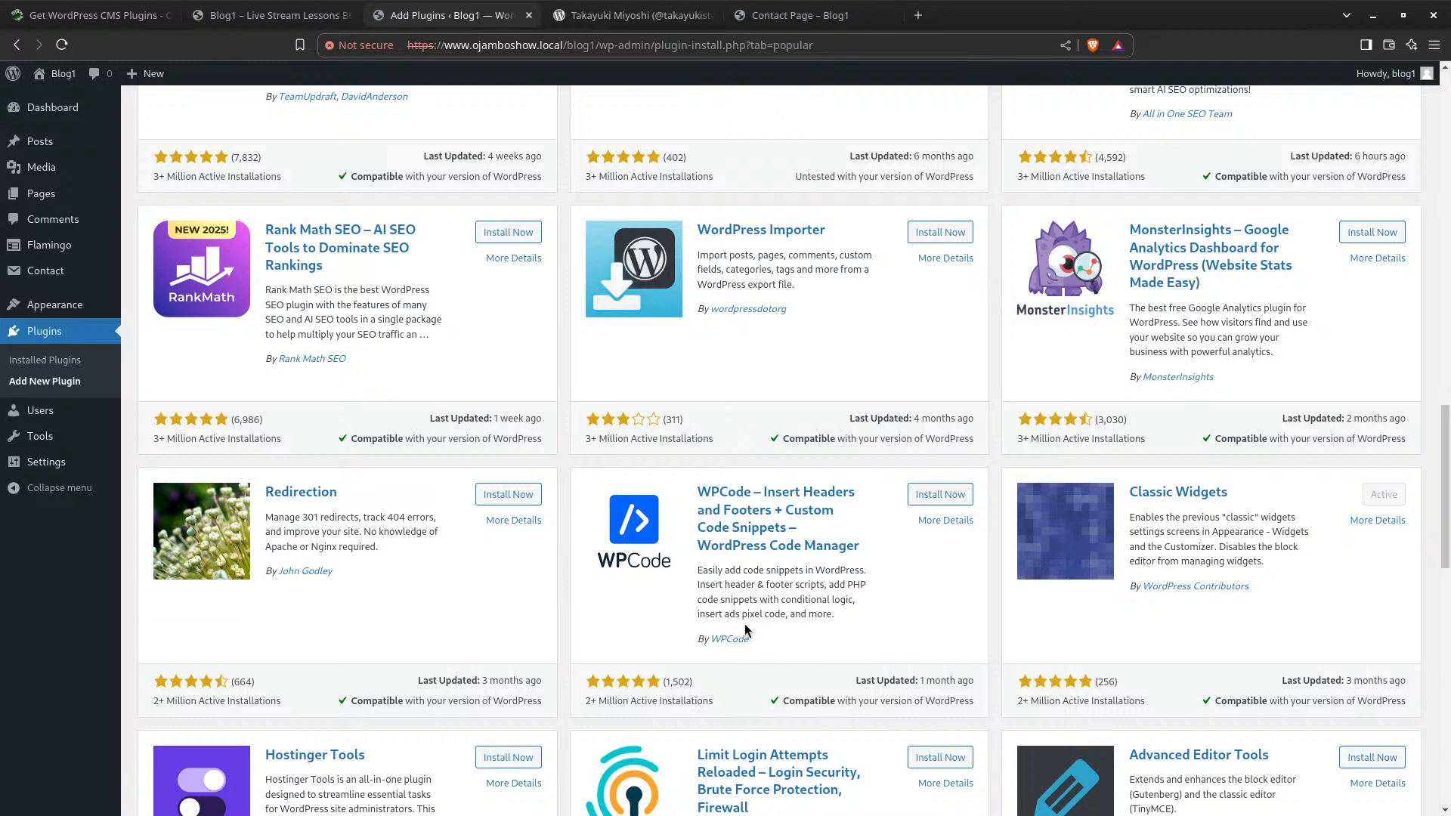
pyautogui.scroll(-2, 814, 567)
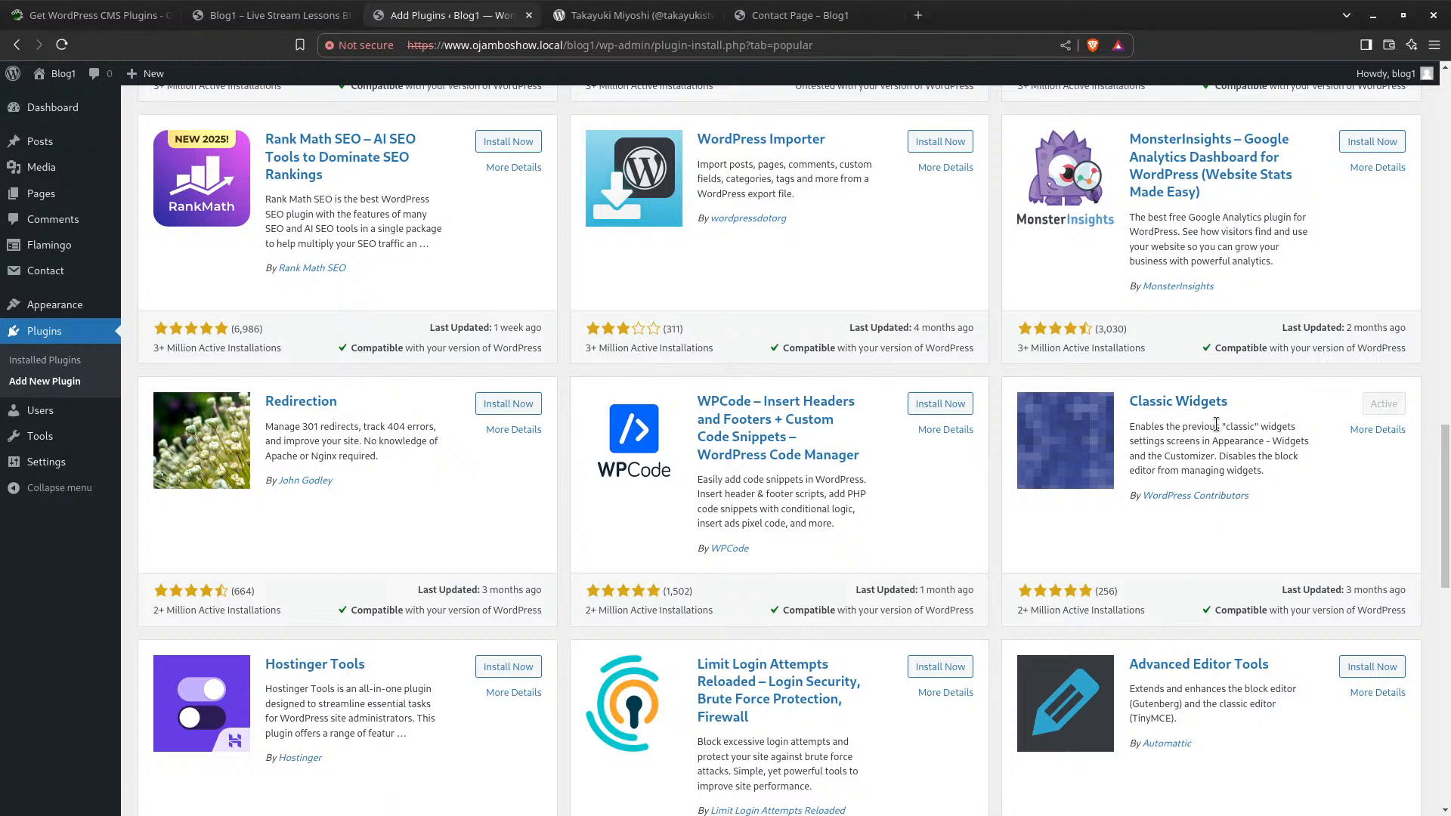
pyautogui.scroll(-3, 860, 516)
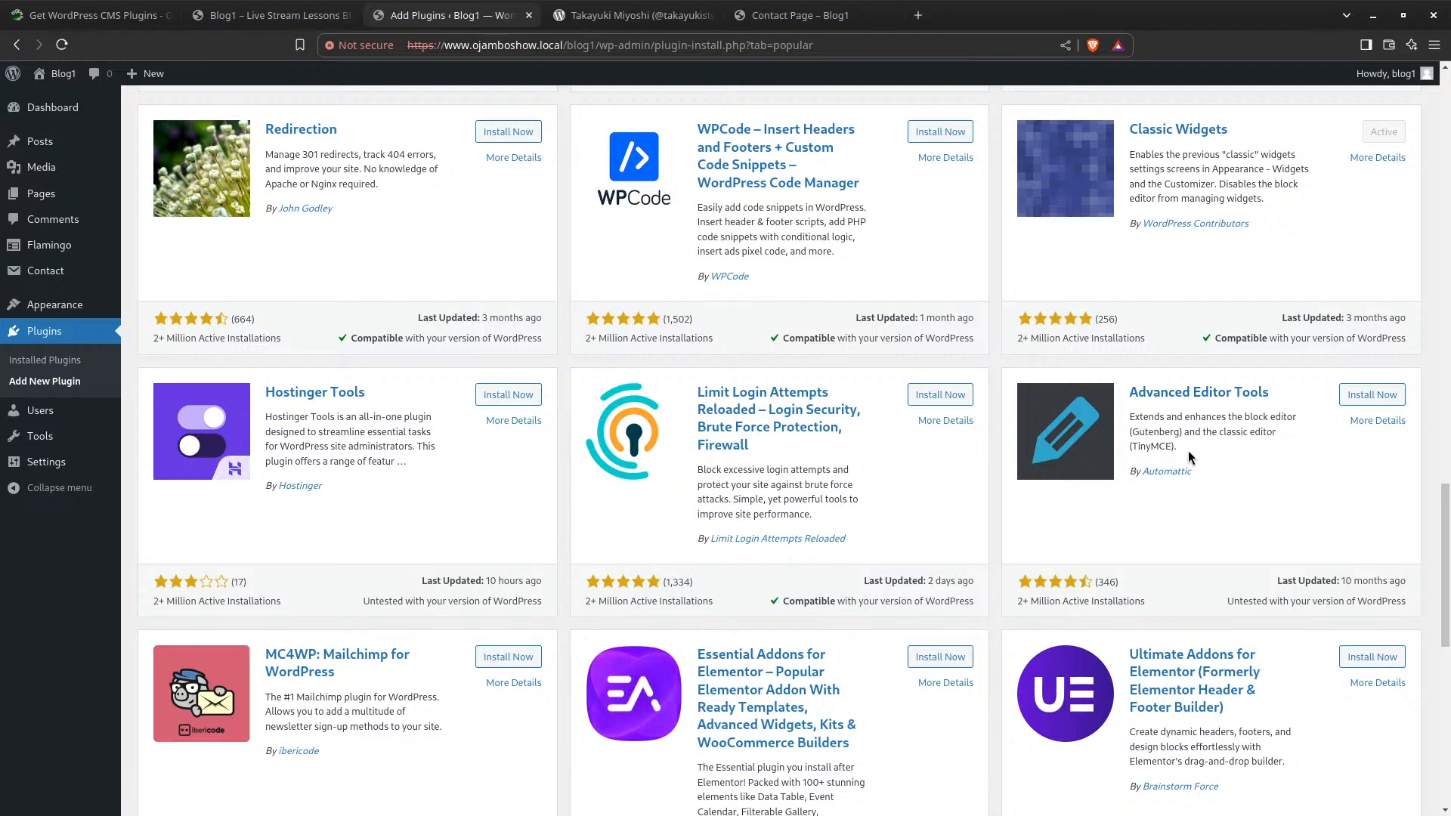
pyautogui.scroll(-5, 567, 497)
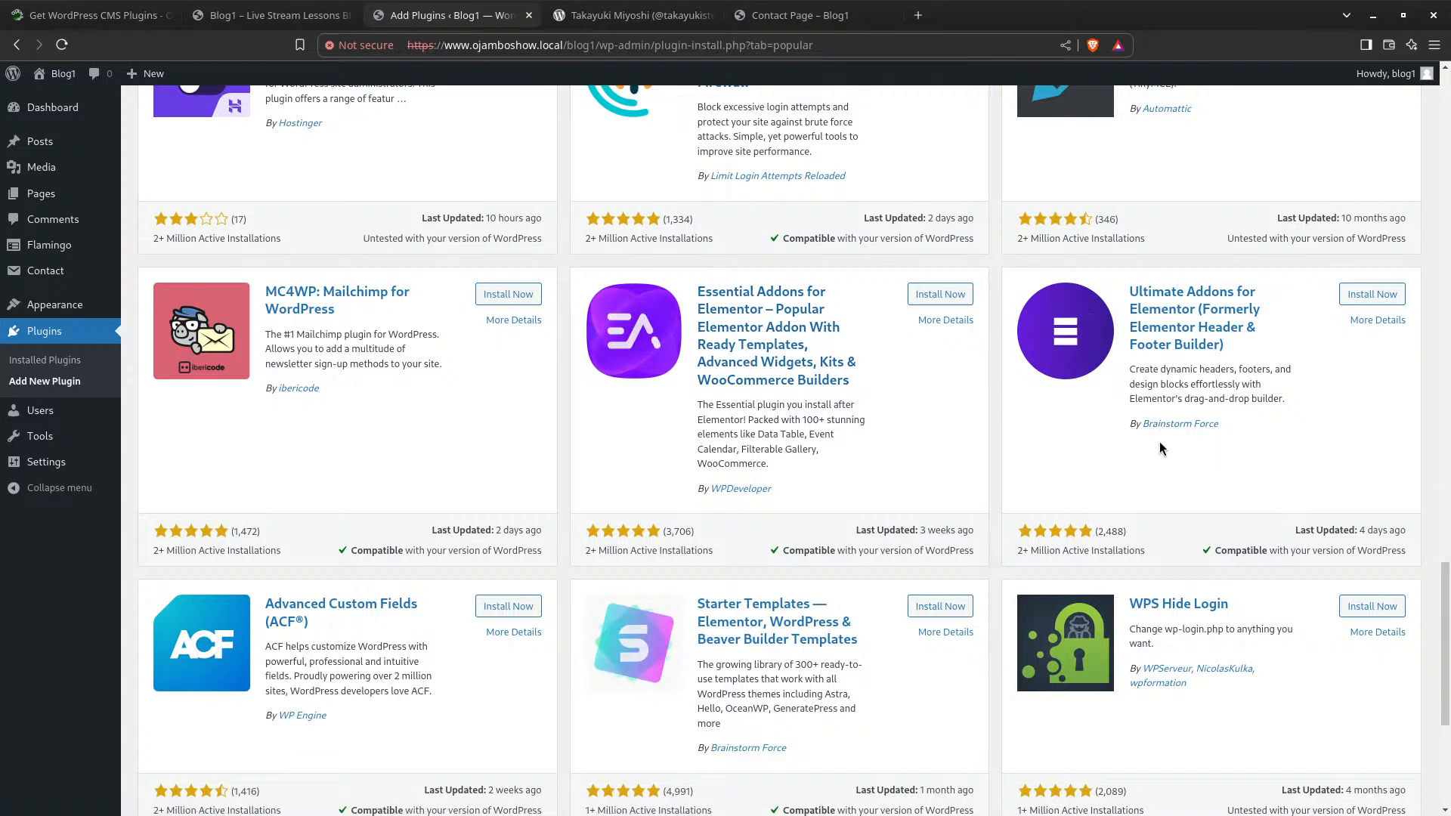
pyautogui.scroll(-1, 849, 393)
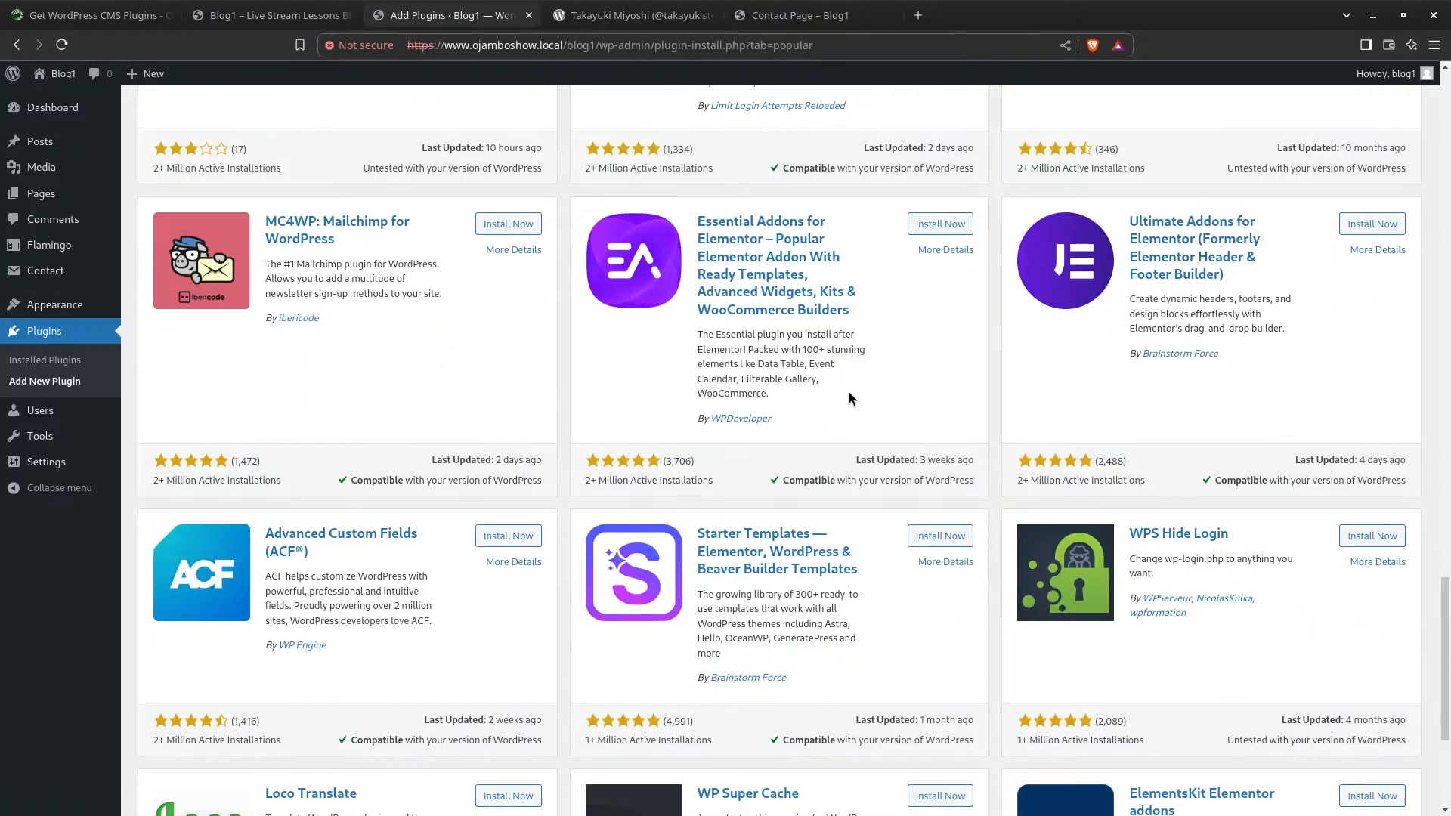
pyautogui.scroll(-1, 324, 537)
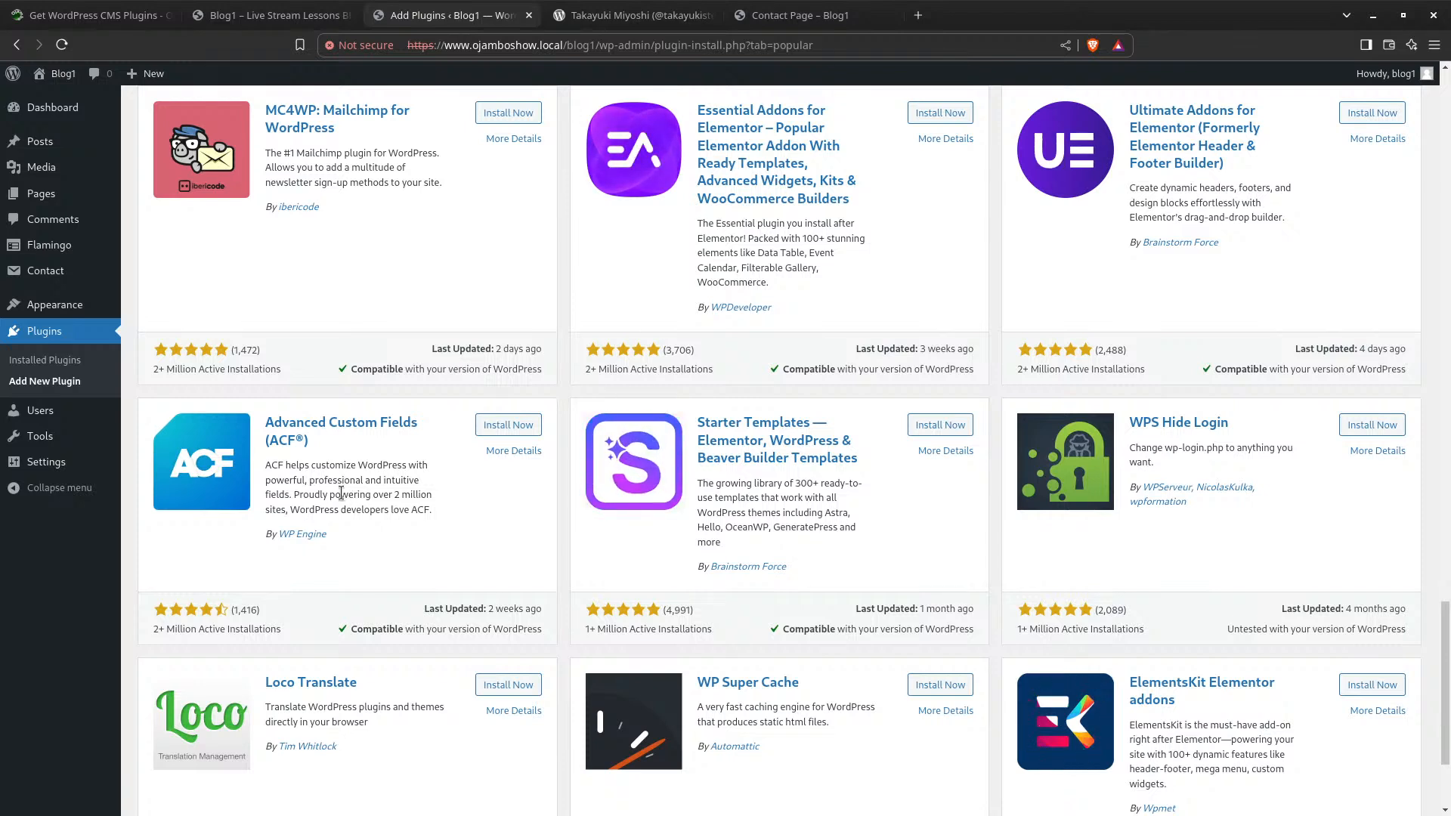
pyautogui.scroll(2, 384, 236)
pyautogui.scroll(-3, 370, 601)
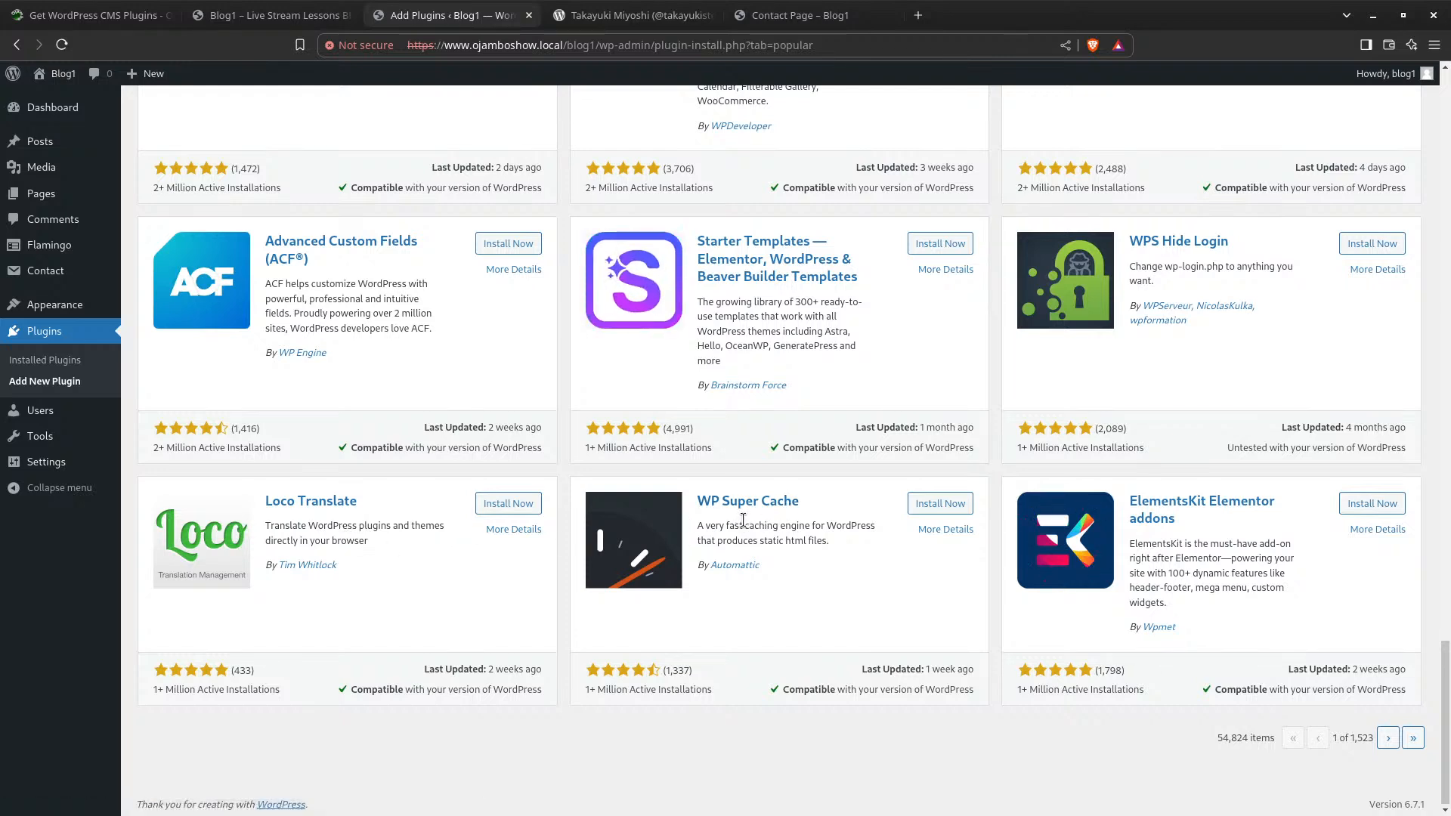
pyautogui.scroll(5, 676, 512)
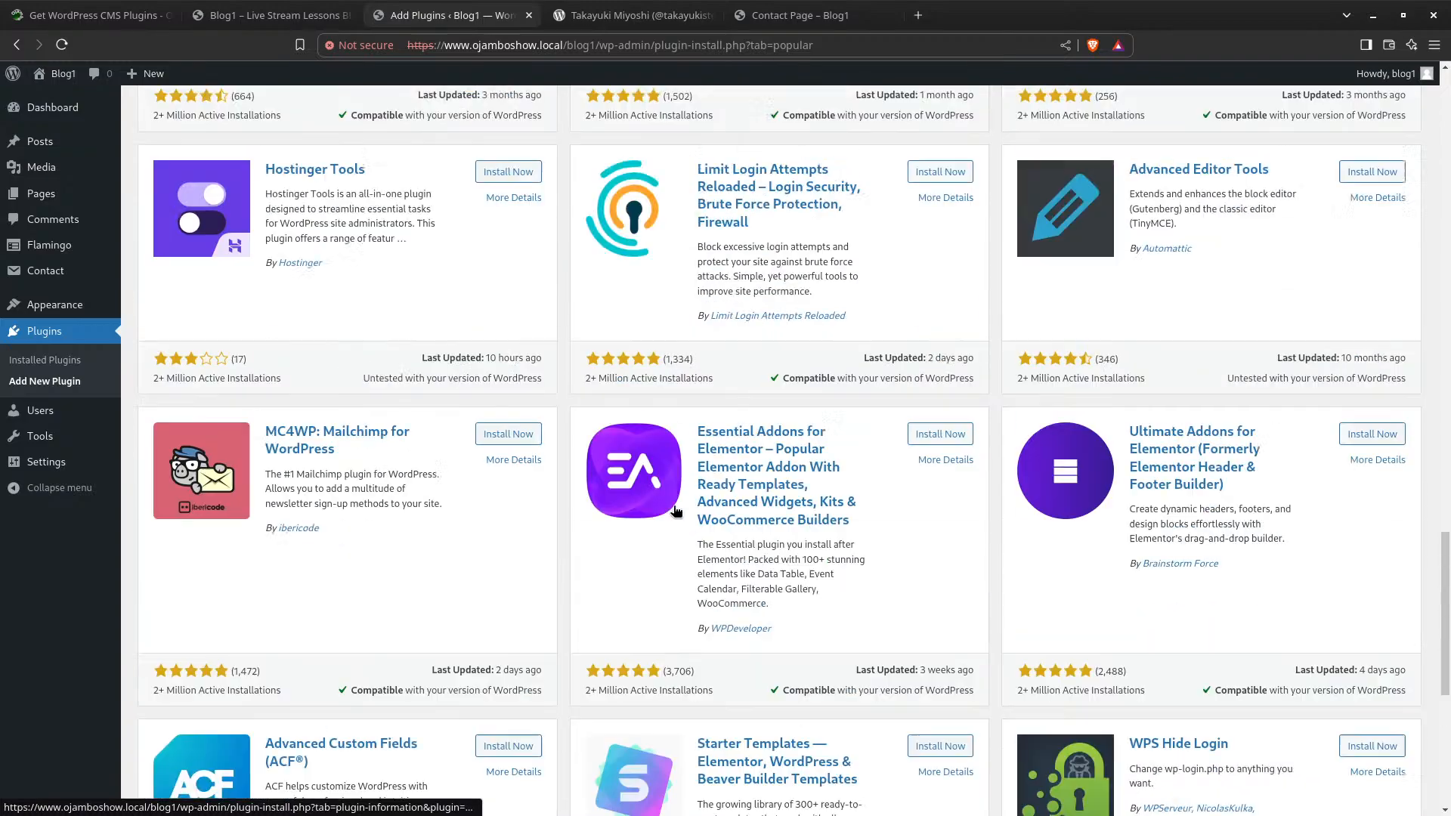
pyautogui.scroll(20, 677, 511)
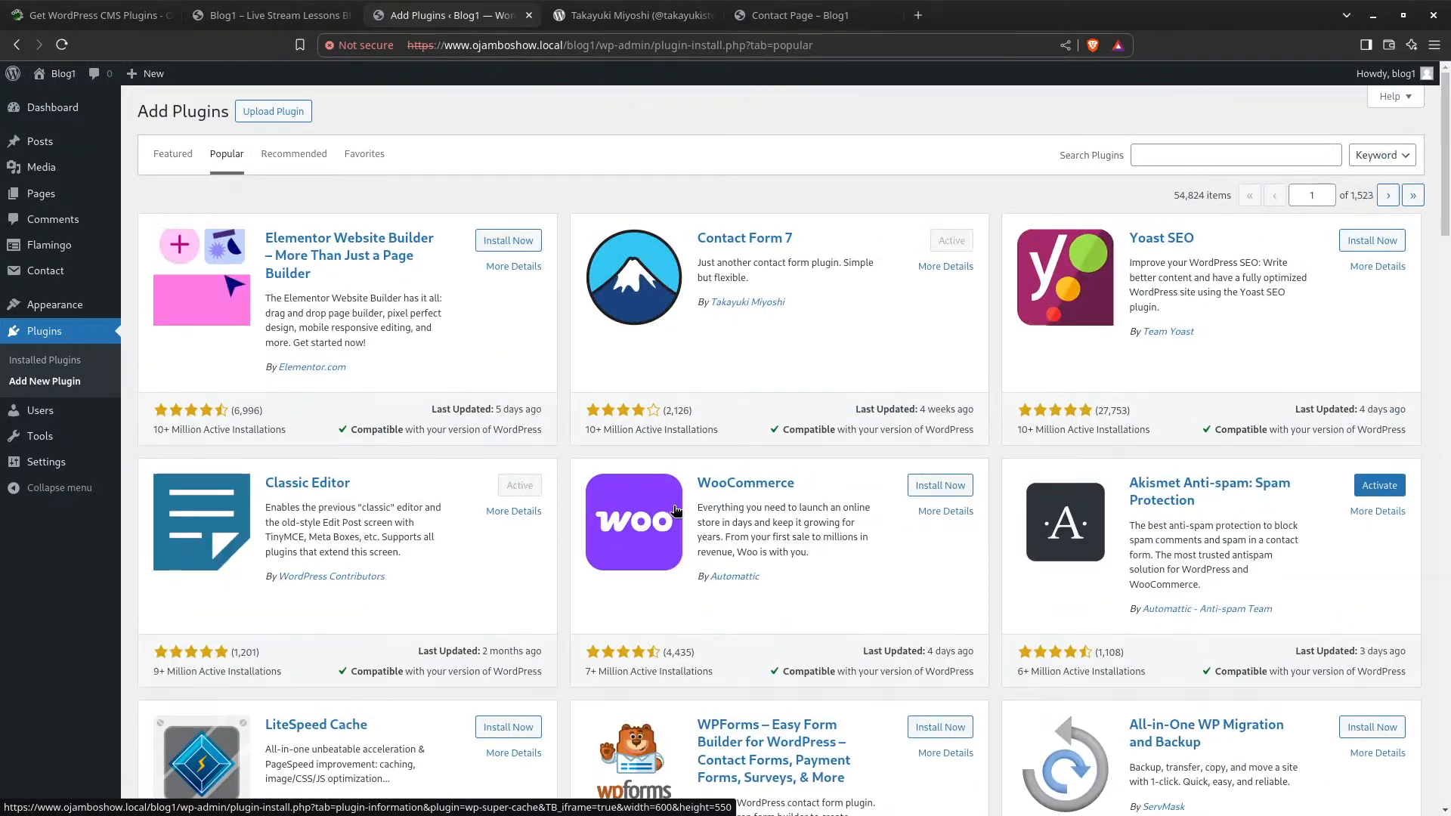
# Look at the Recommended and Favorites tabs, then browse the Featured plugins led by Classic Editor
pyautogui.click(308, 161)
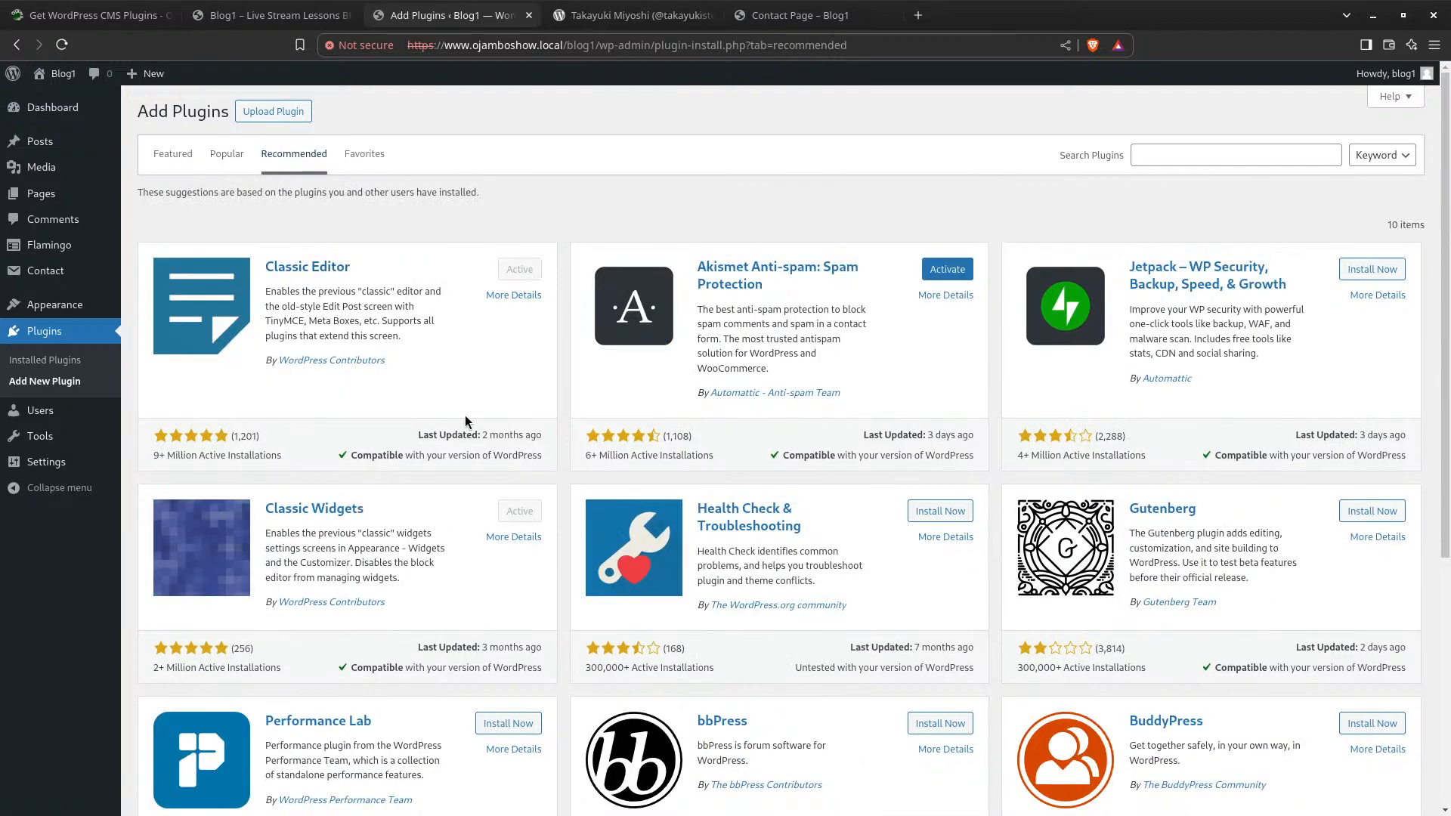
pyautogui.scroll(-5, 479, 423)
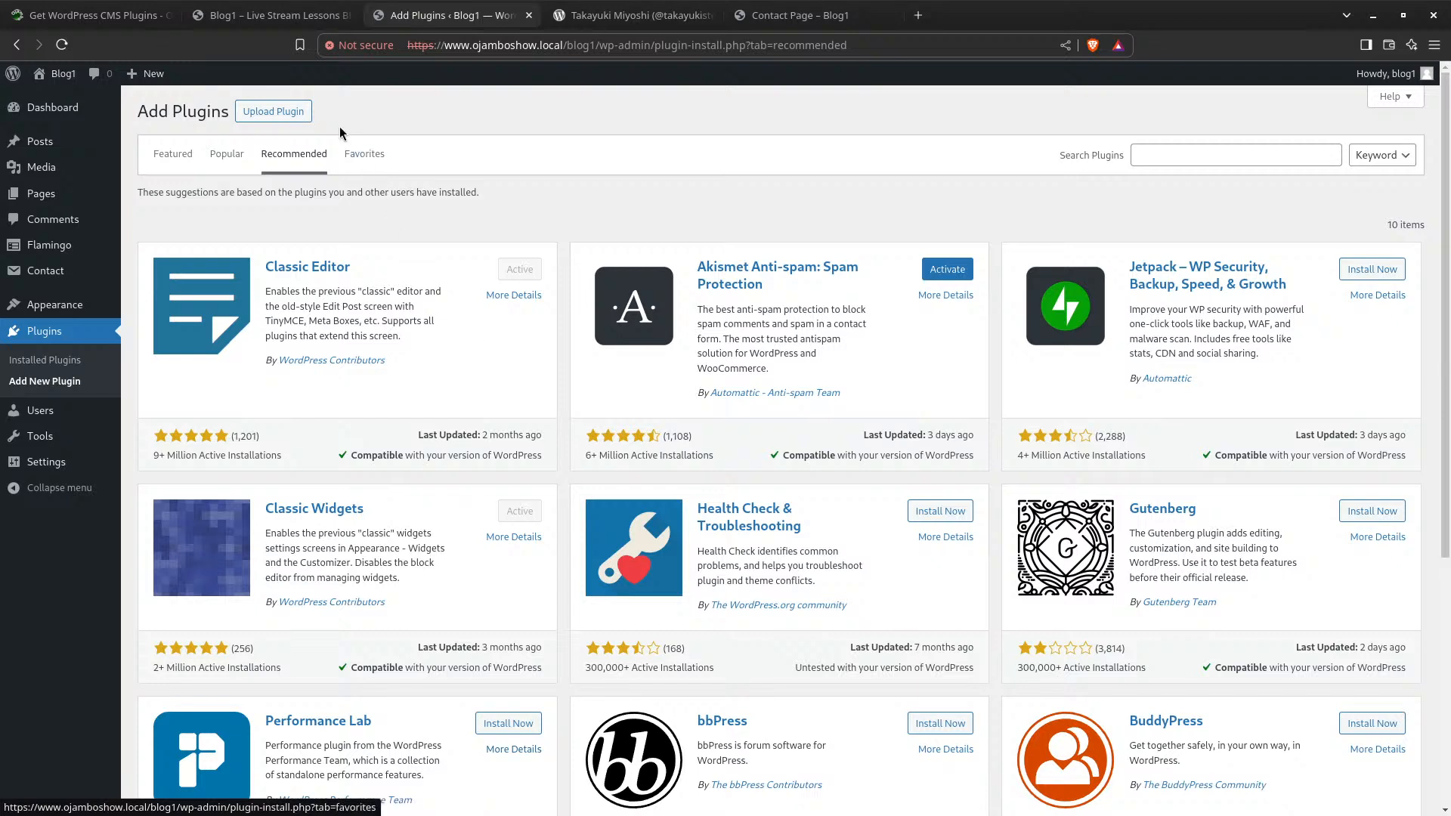
pyautogui.click(365, 153)
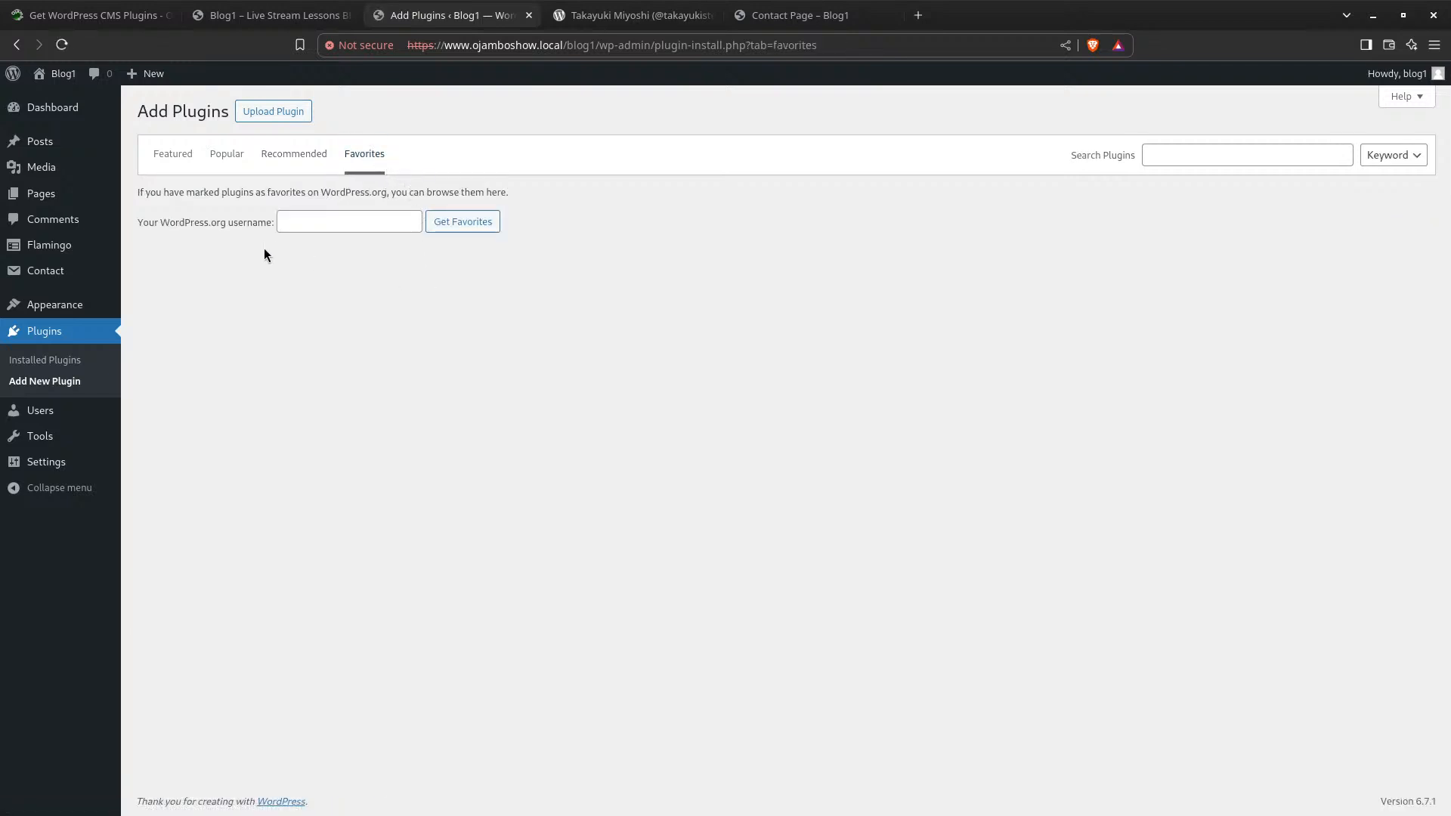
pyautogui.click(184, 161)
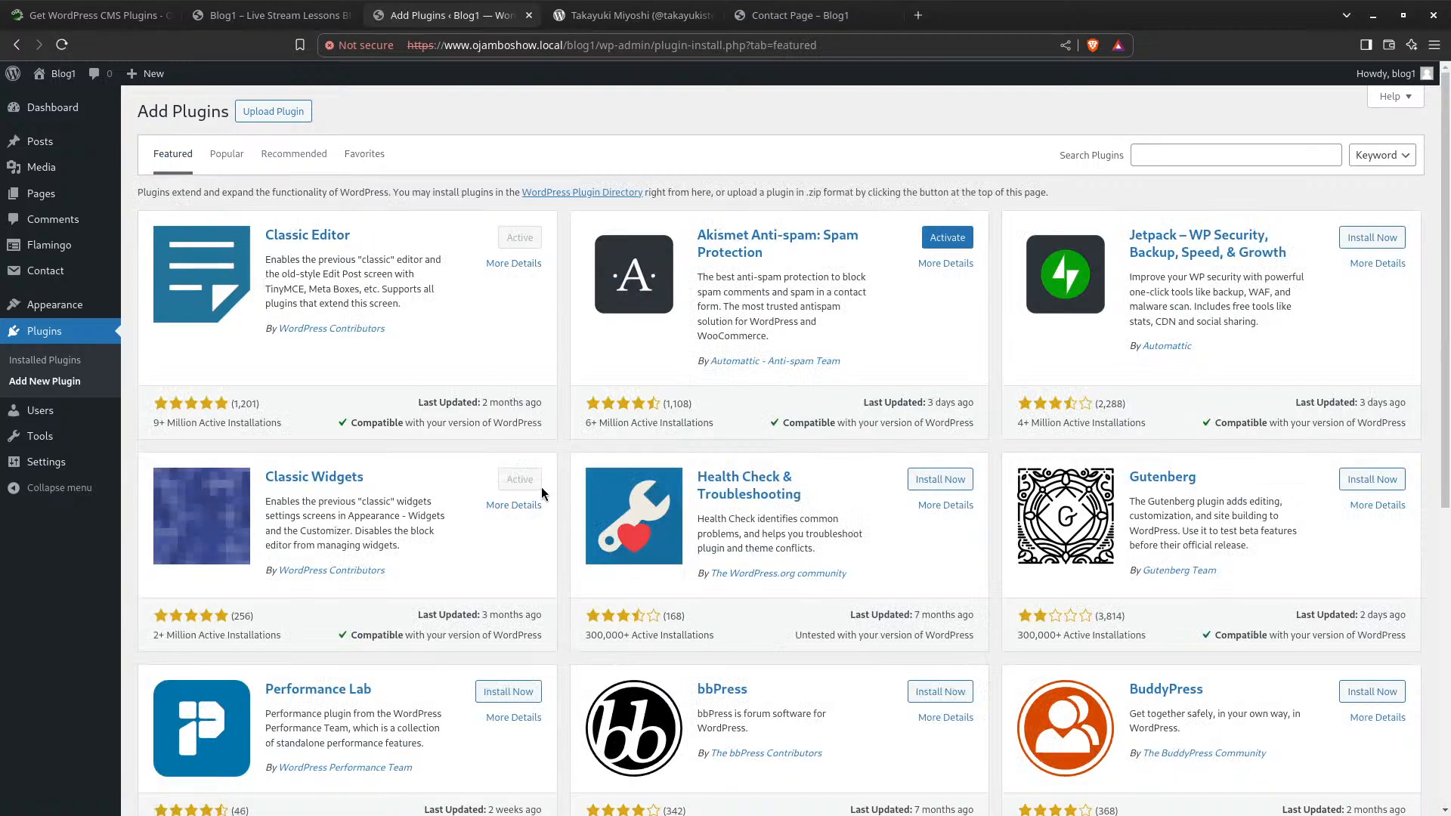
pyautogui.scroll(-1, 786, 555)
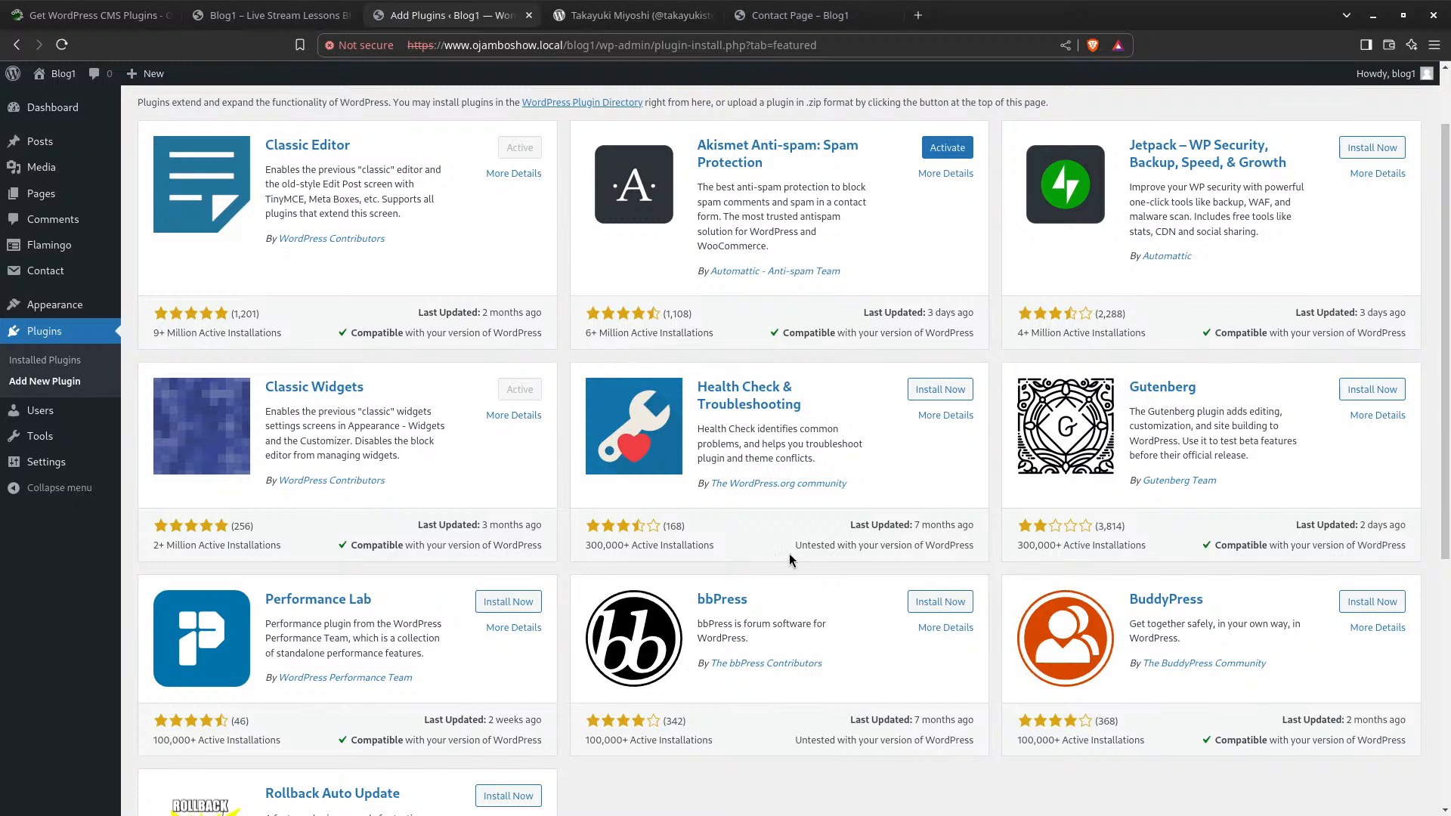
pyautogui.scroll(1, 723, 510)
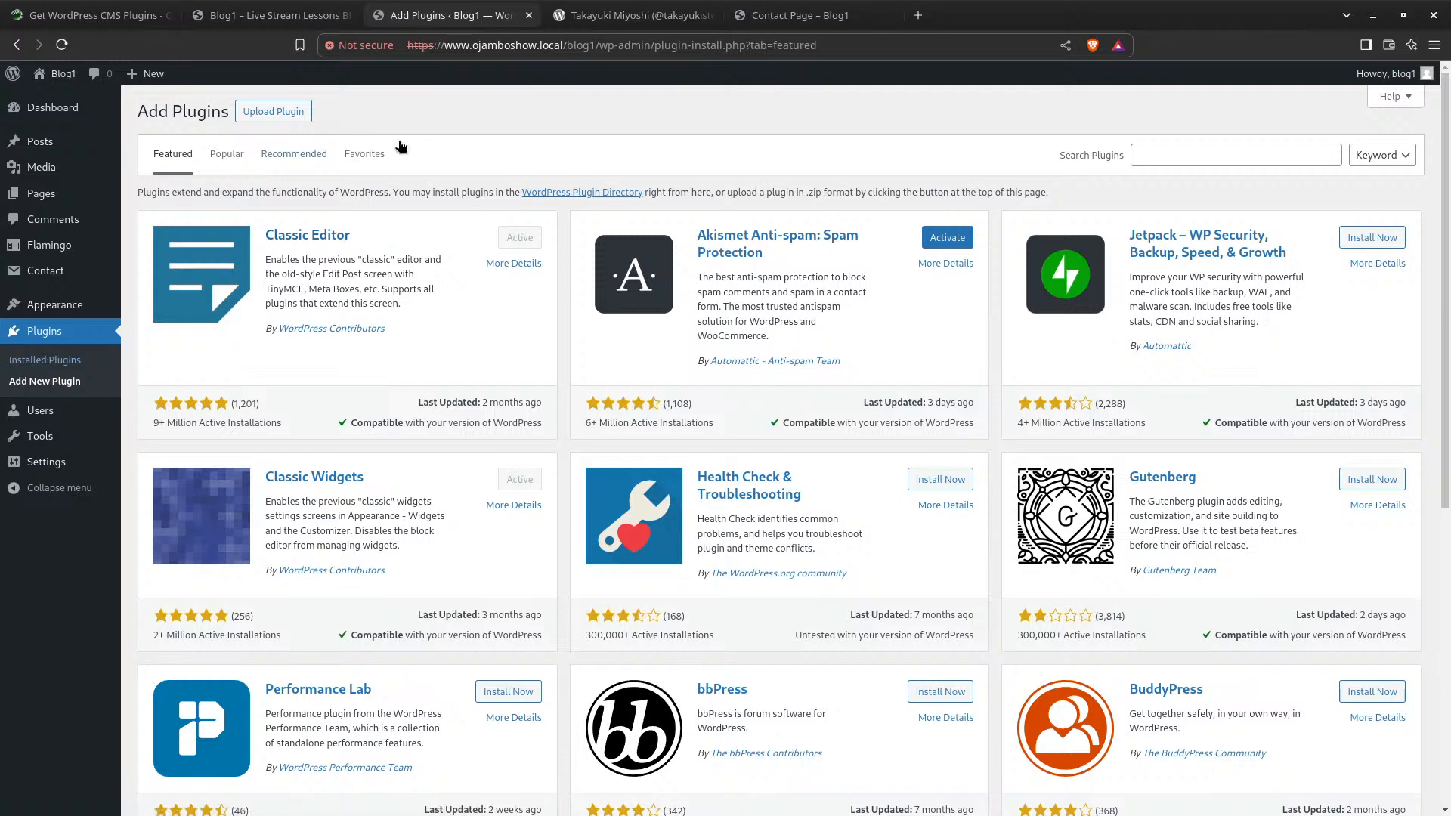
# Search plugins for 'themes' and scroll the results down to the 278-page pagination
pyautogui.click(1154, 159)
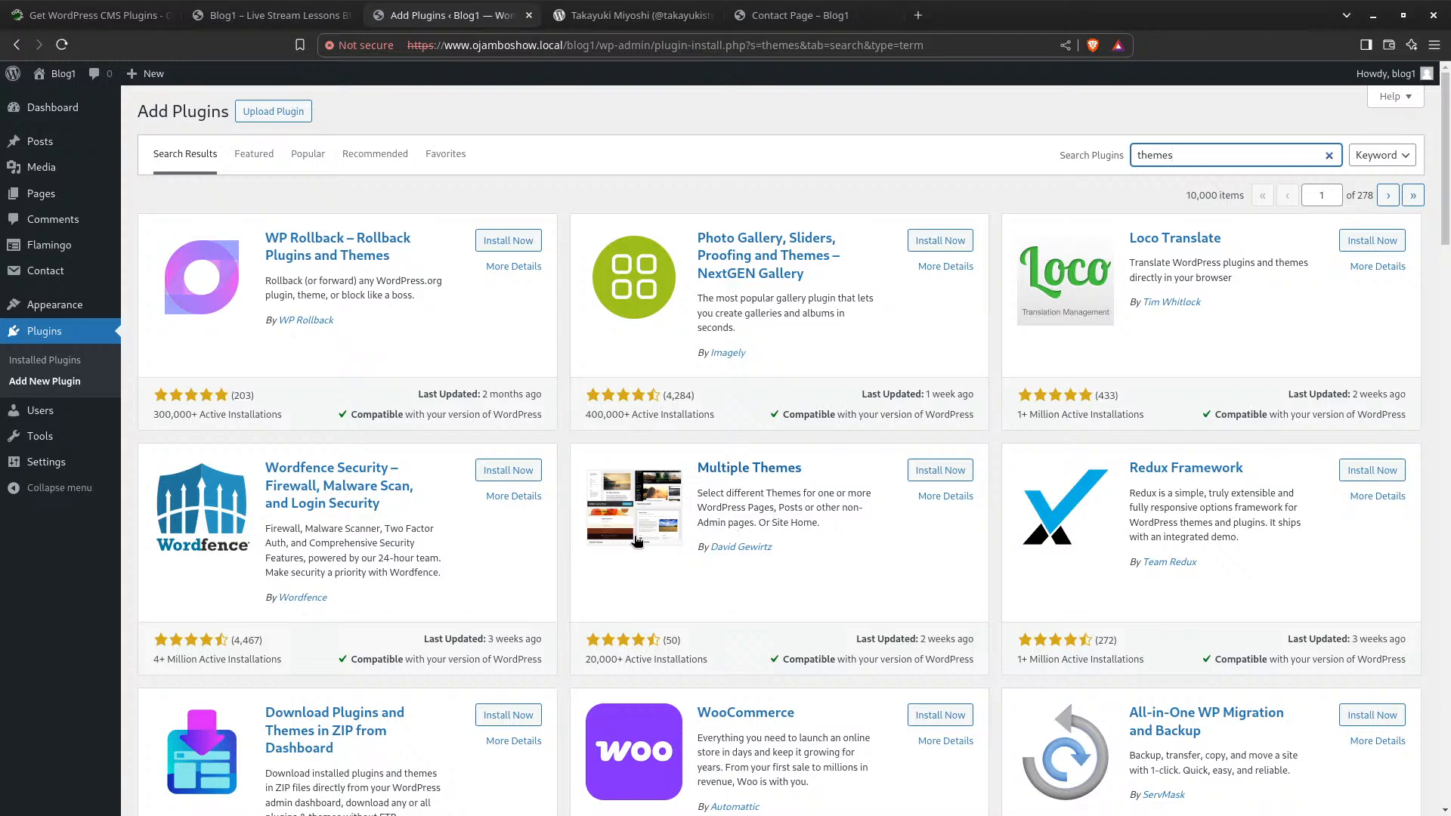
pyautogui.scroll(-3, 649, 544)
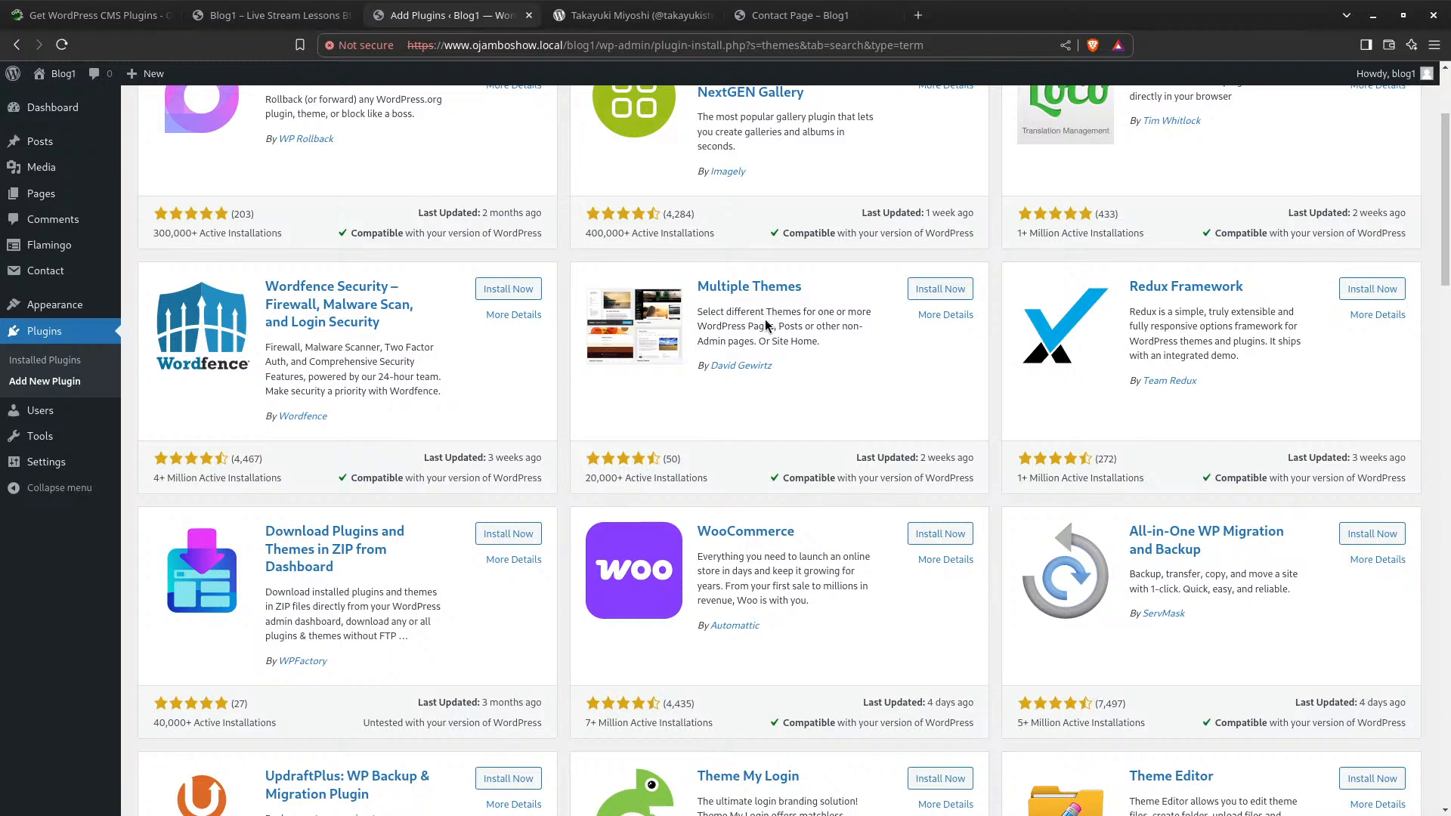
pyautogui.scroll(-1, 759, 324)
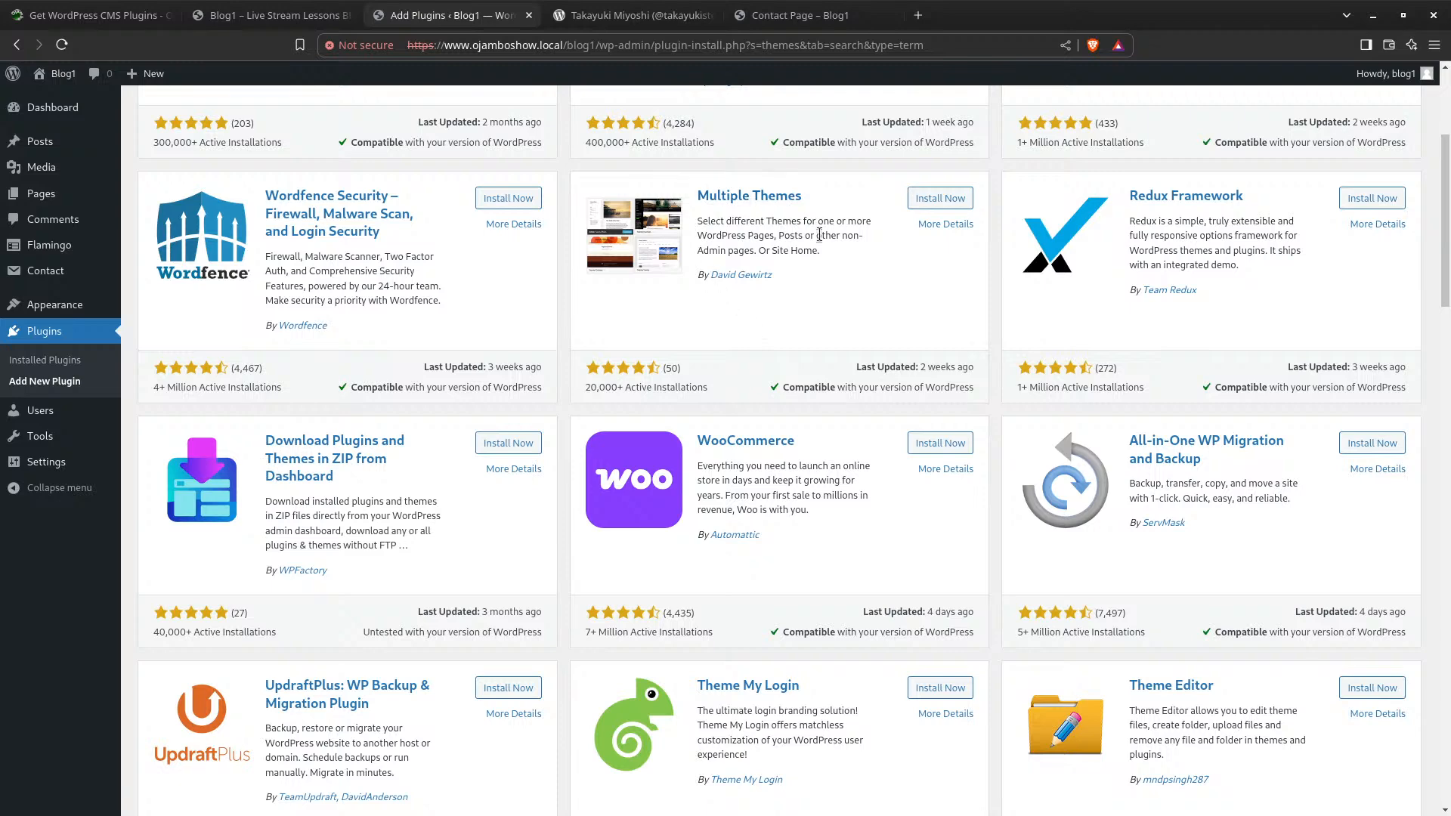
pyautogui.scroll(3, 739, 255)
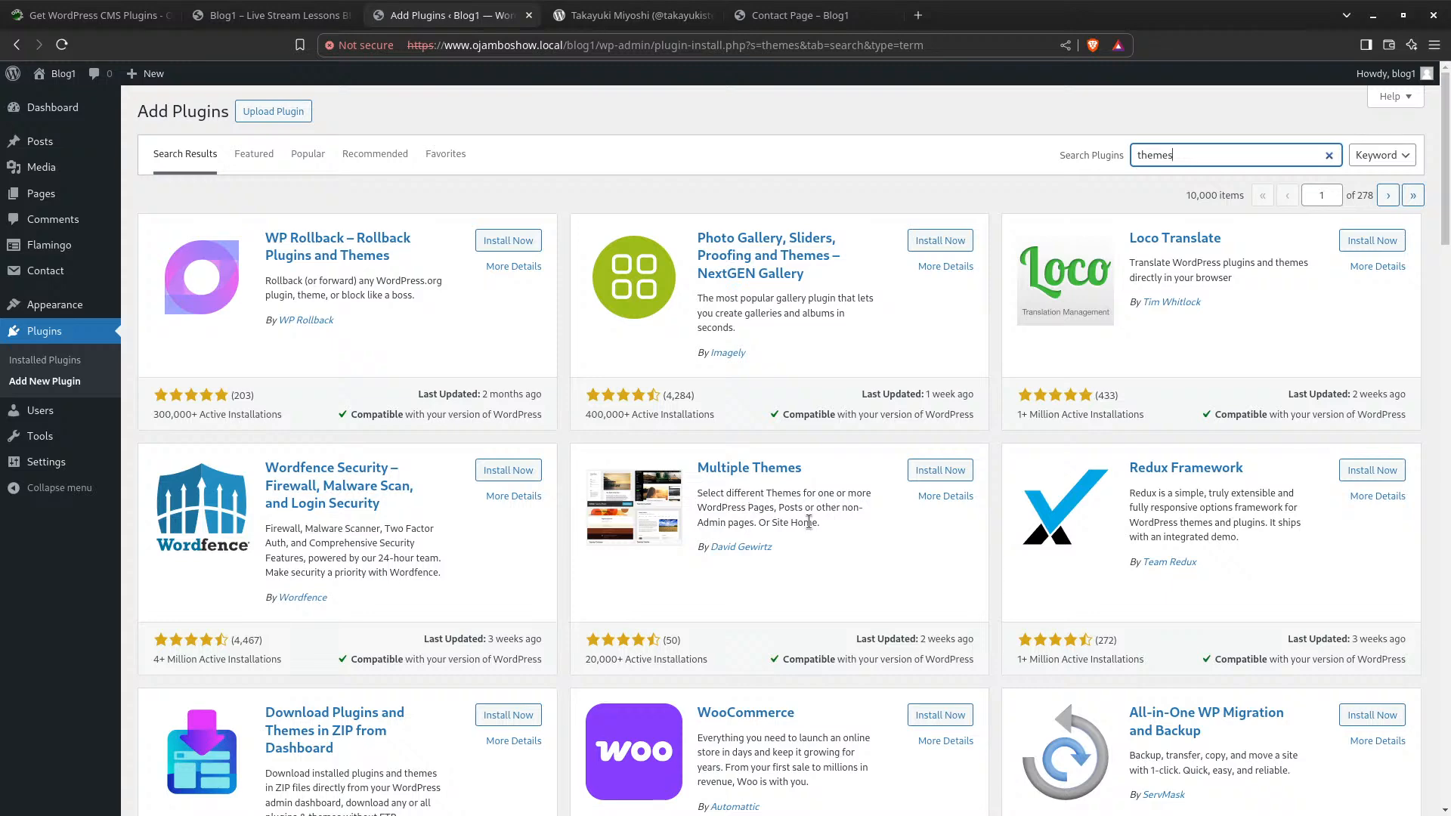
pyautogui.scroll(-6, 828, 500)
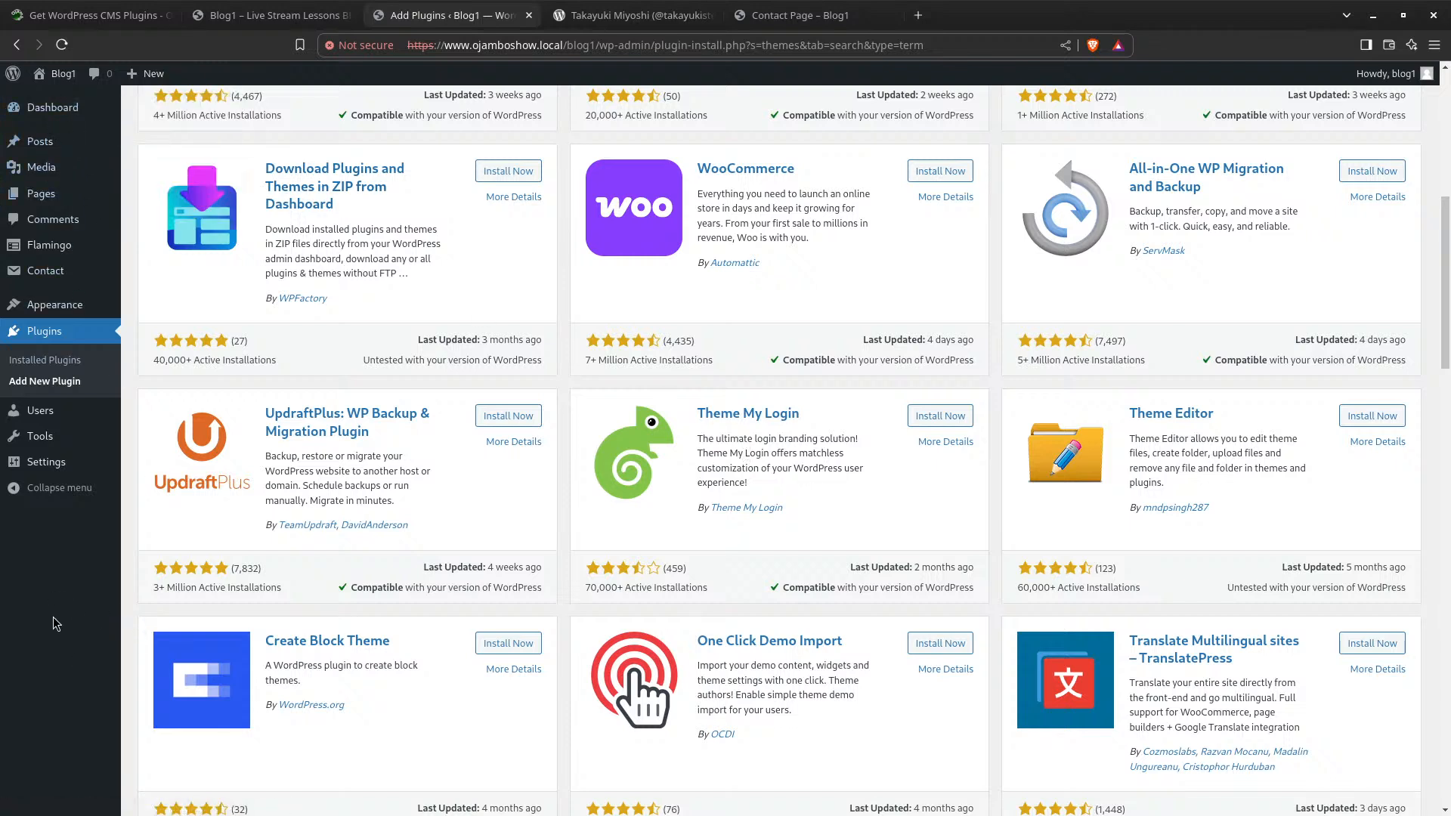
pyautogui.moveTo(106, 281)
pyautogui.scroll(-3, 796, 441)
pyautogui.scroll(-3, 796, 441)
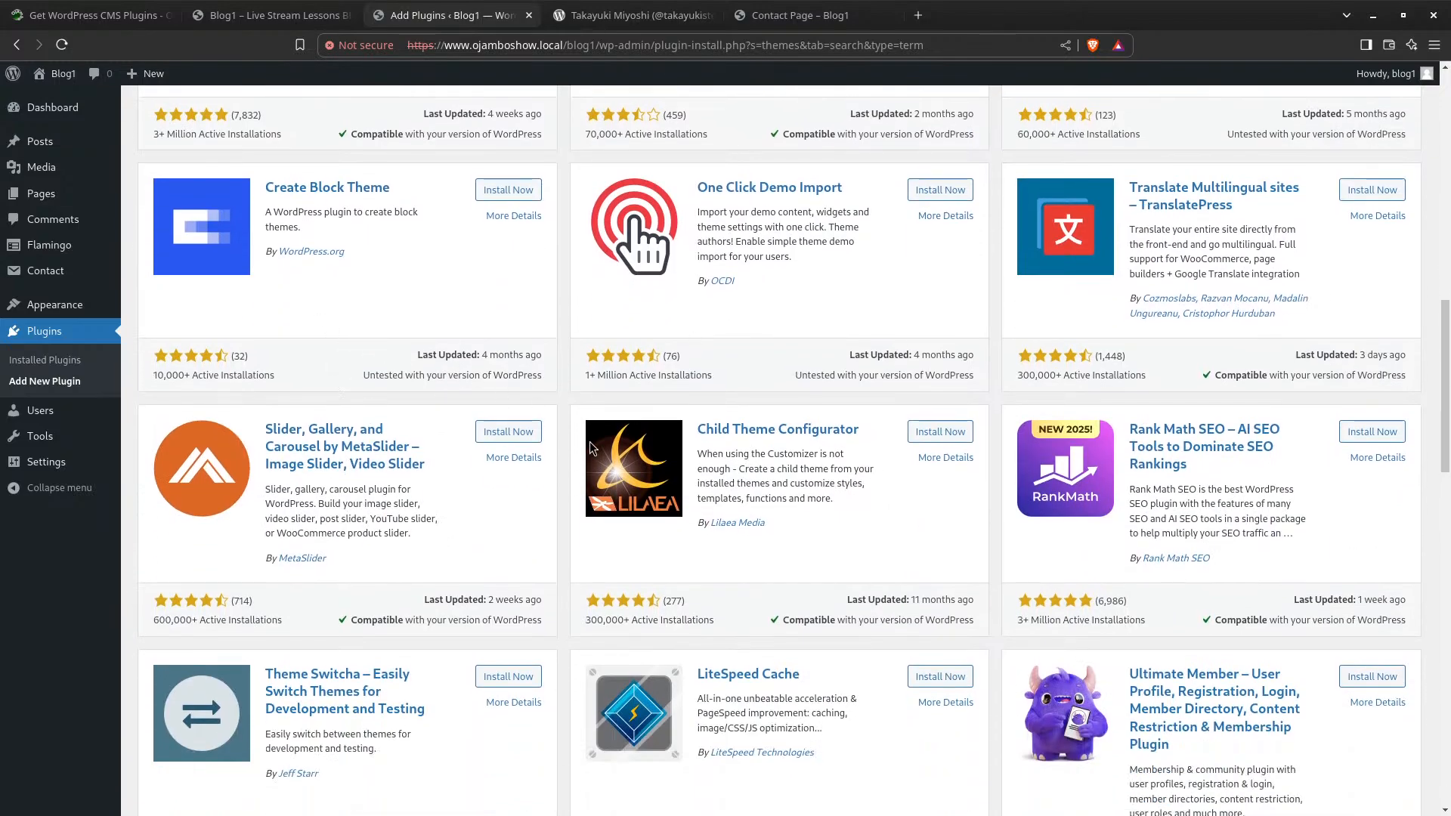
pyautogui.scroll(-8, 589, 441)
pyautogui.scroll(-12, 504, 452)
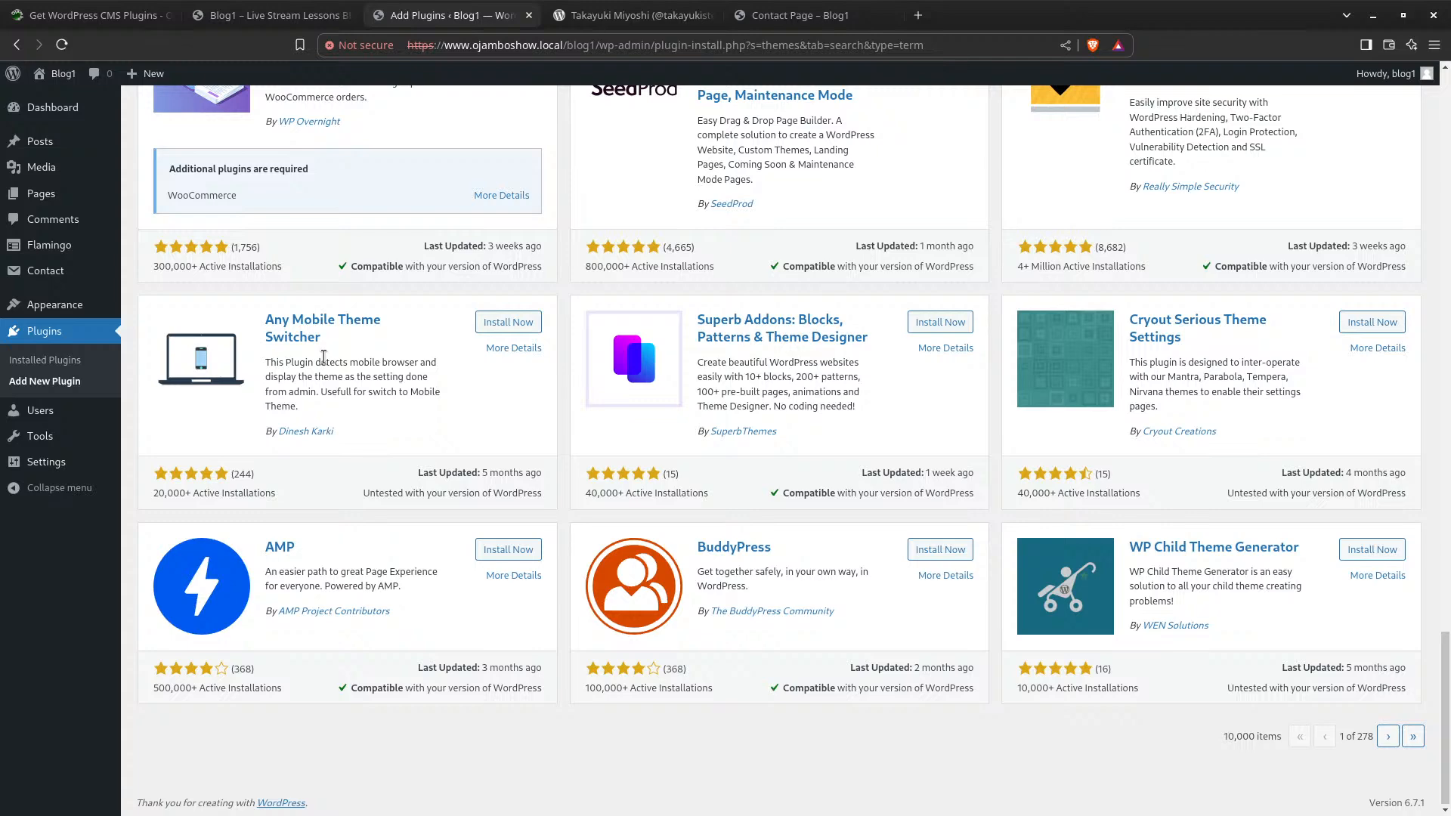
# Open More Details for Any Mobile Theme Switcher and skim its description
pyautogui.click(522, 349)
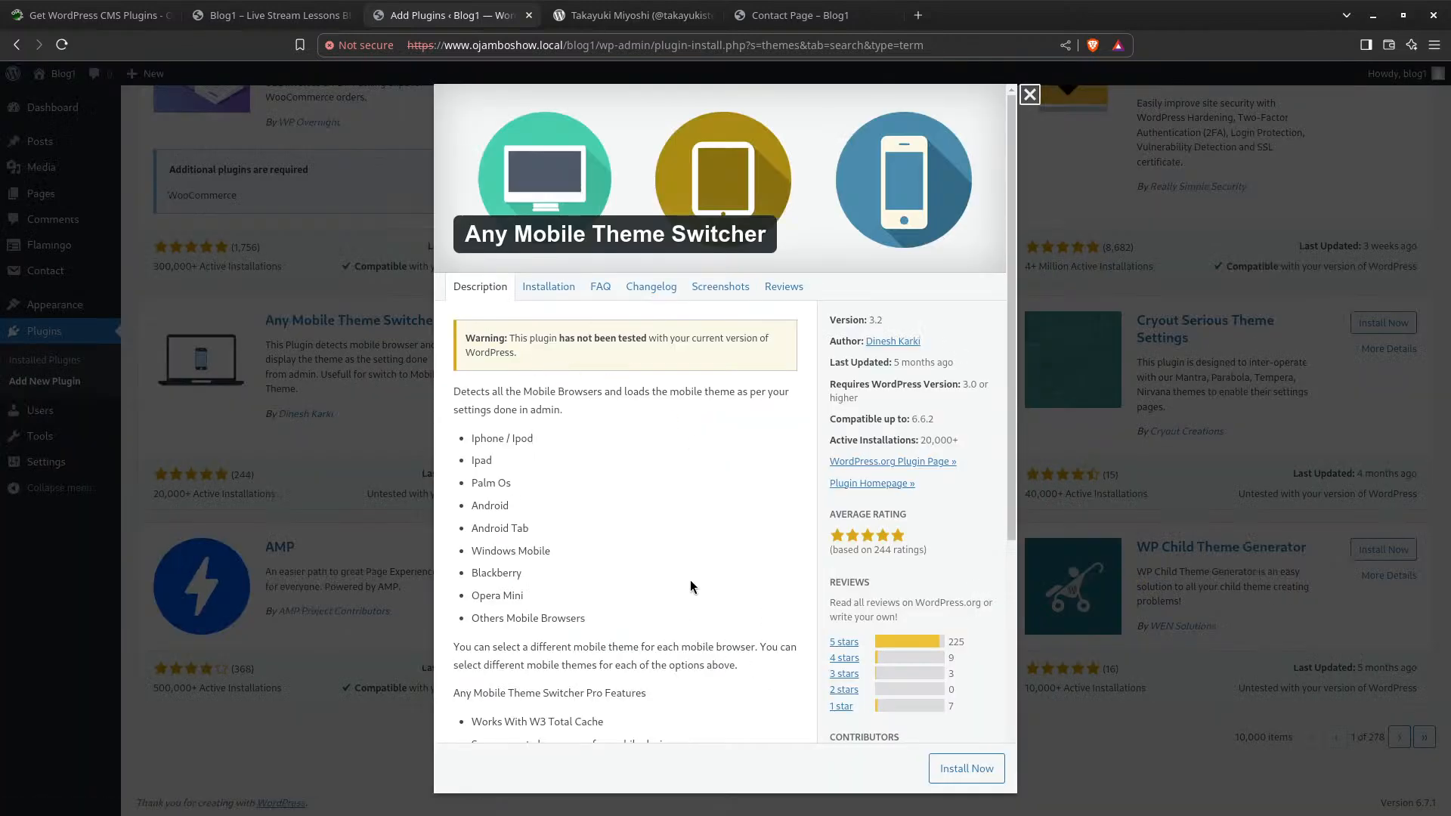
pyautogui.scroll(-5, 687, 568)
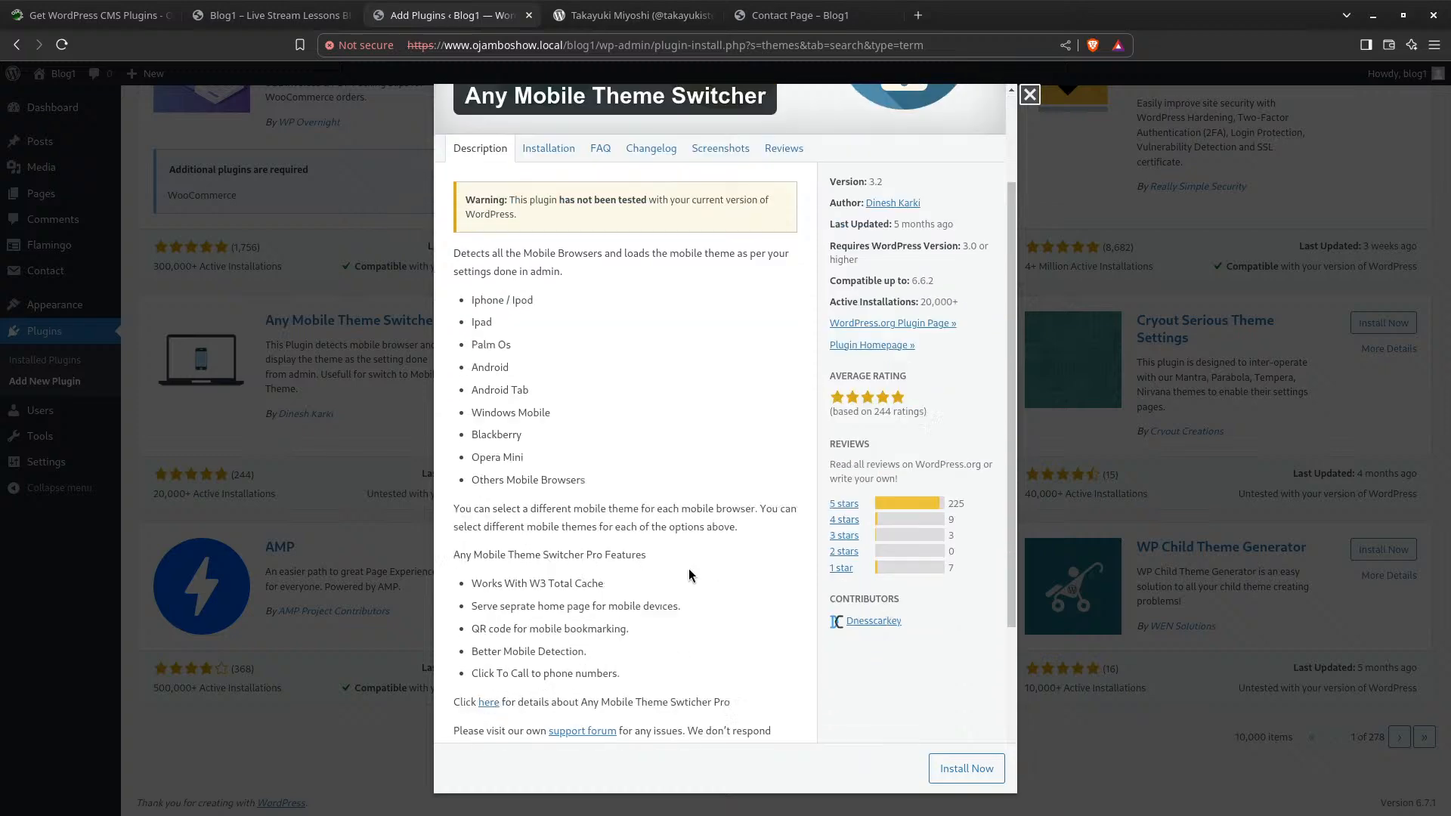
pyautogui.scroll(5, 686, 573)
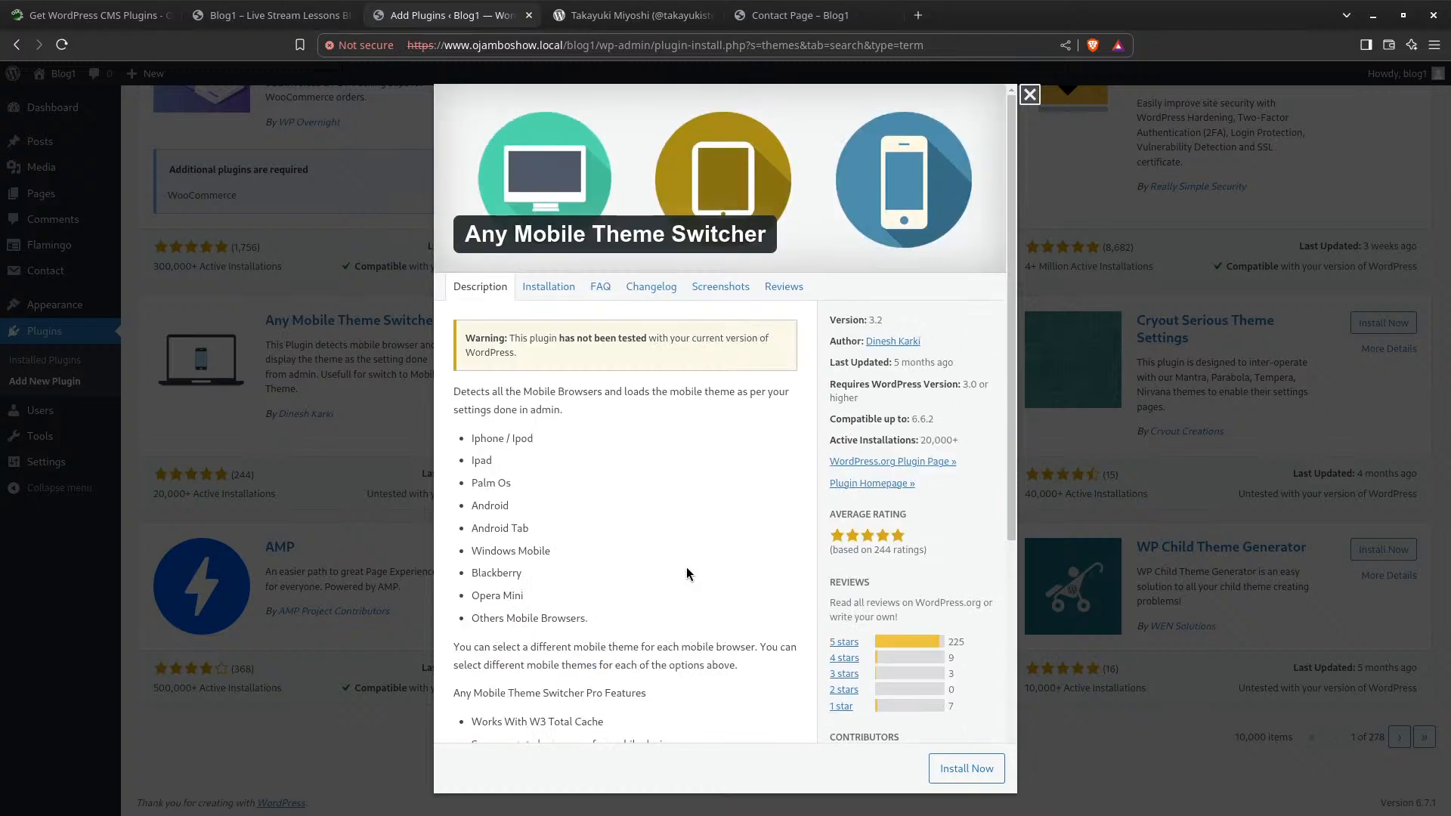
# Read through the Any Mobile Theme Switcher changelog
pyautogui.click(655, 288)
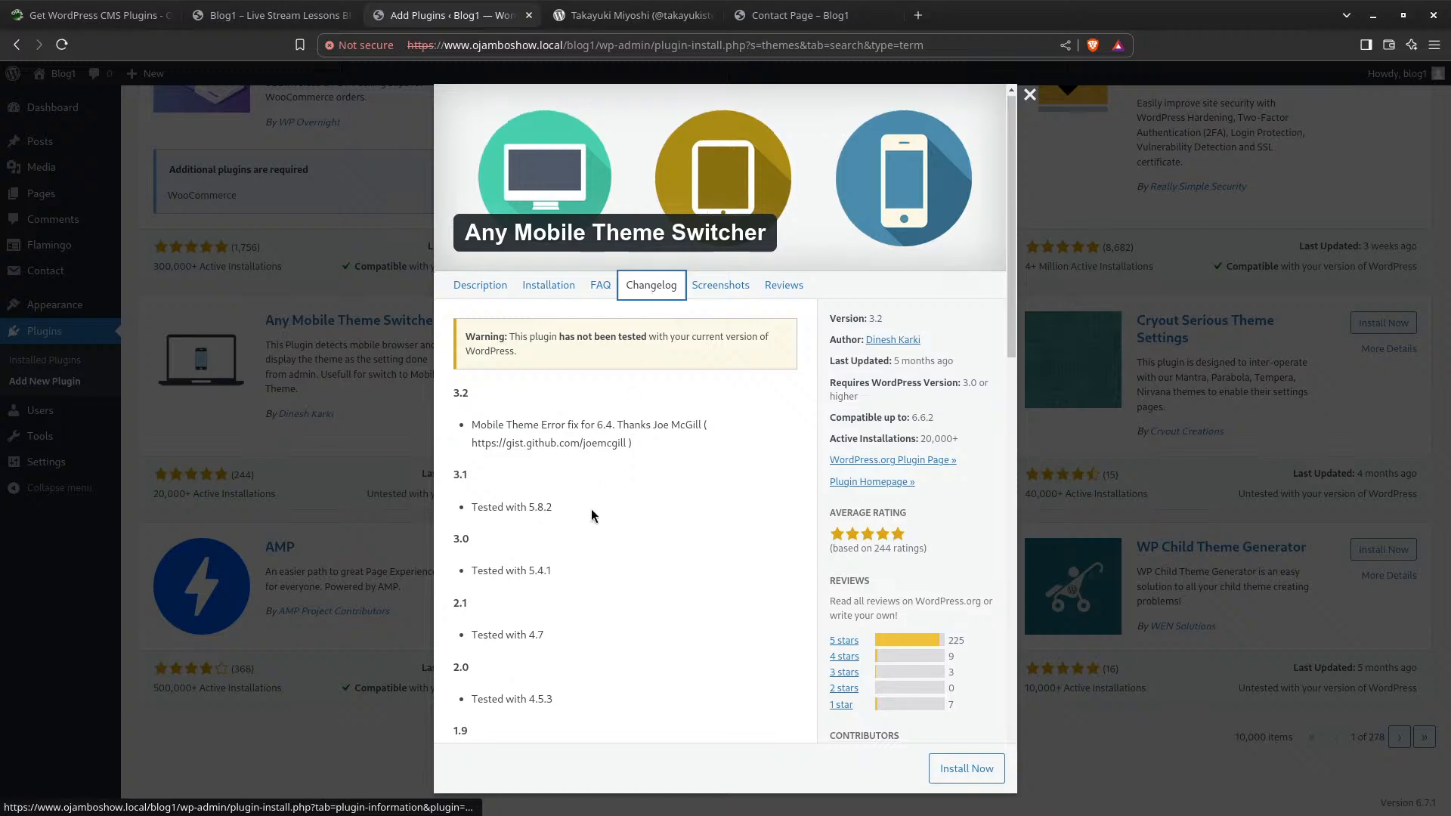
pyautogui.scroll(-15, 591, 512)
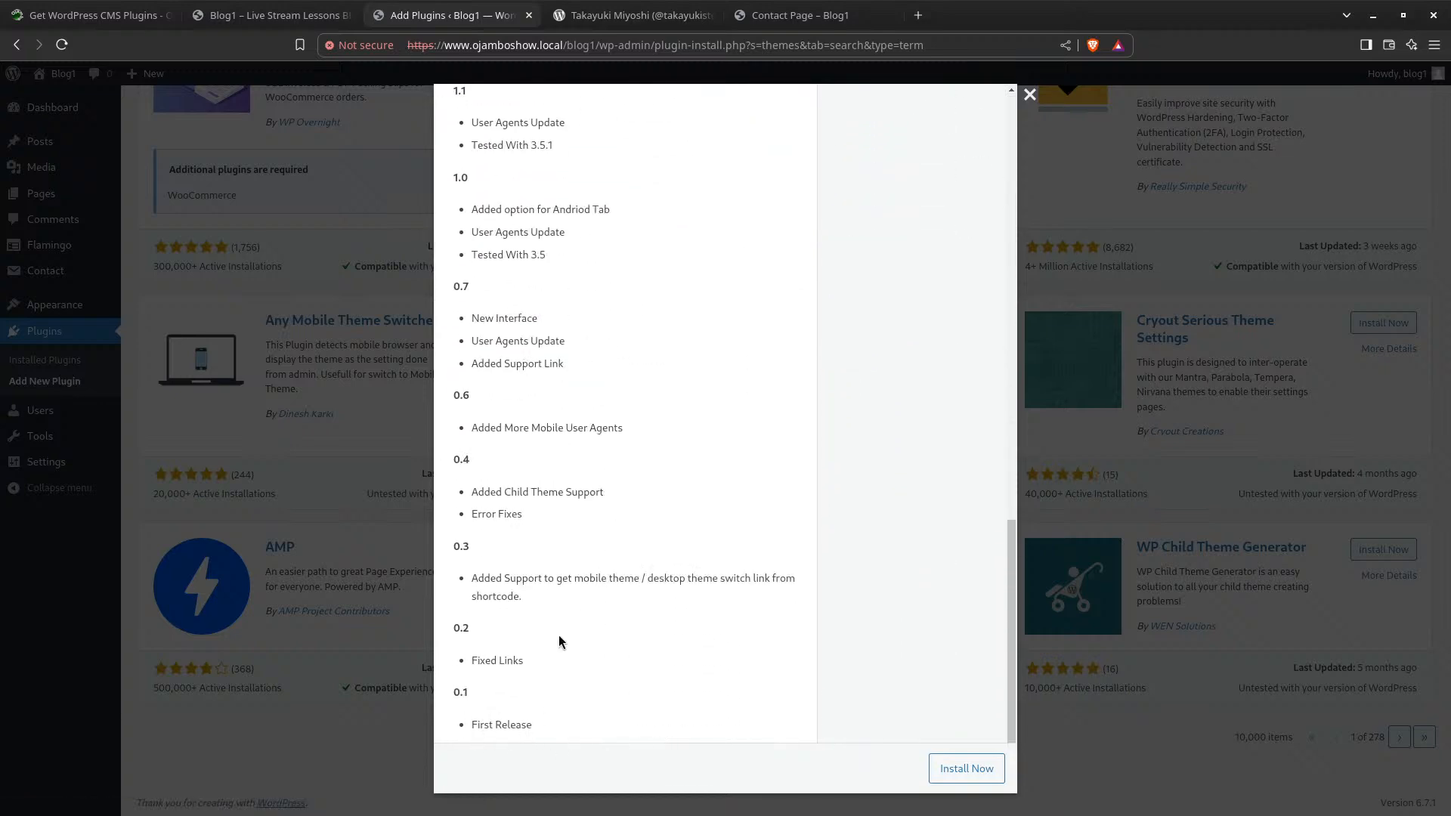
pyautogui.scroll(15, 559, 641)
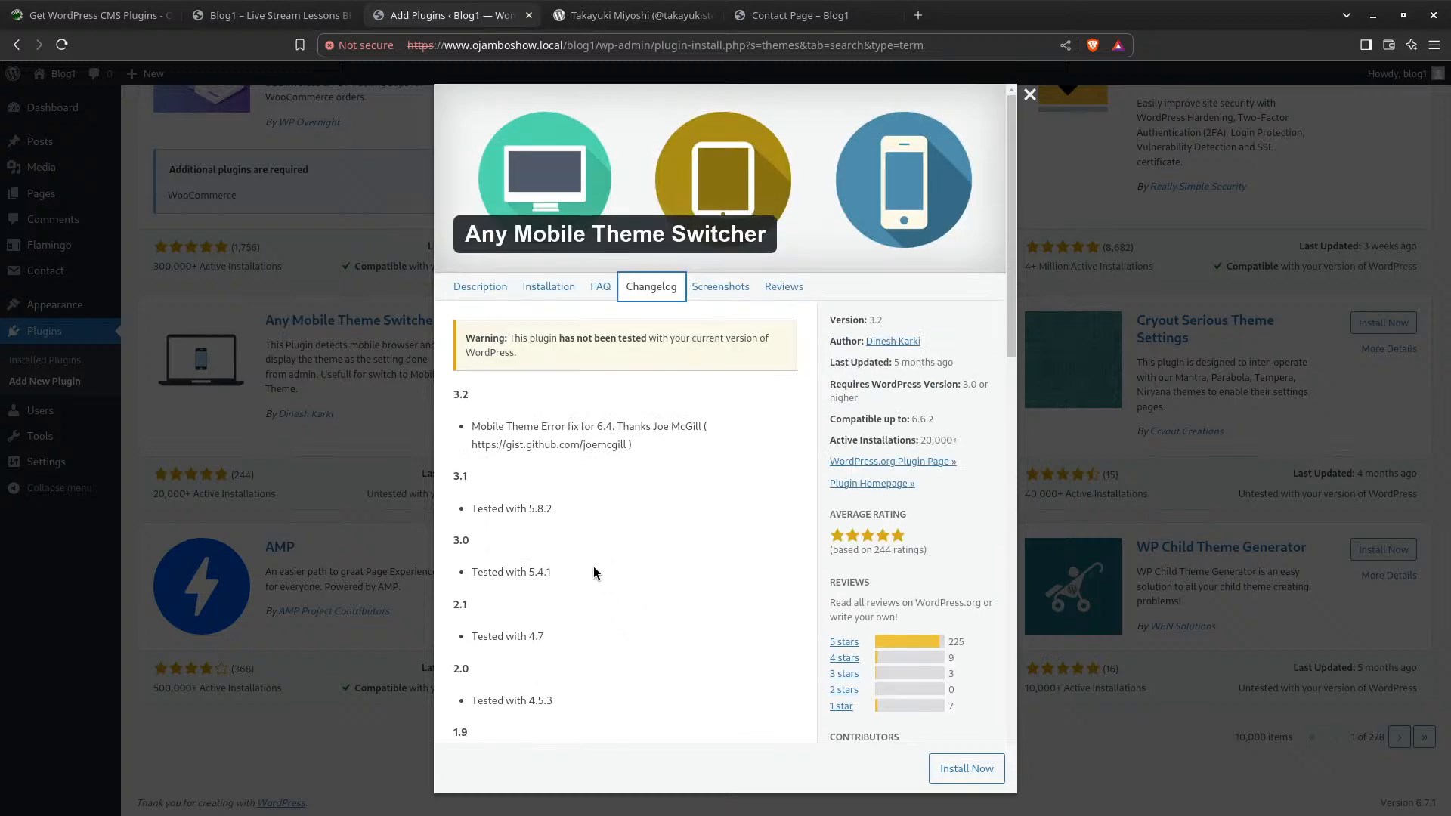
pyautogui.scroll(-12, 574, 502)
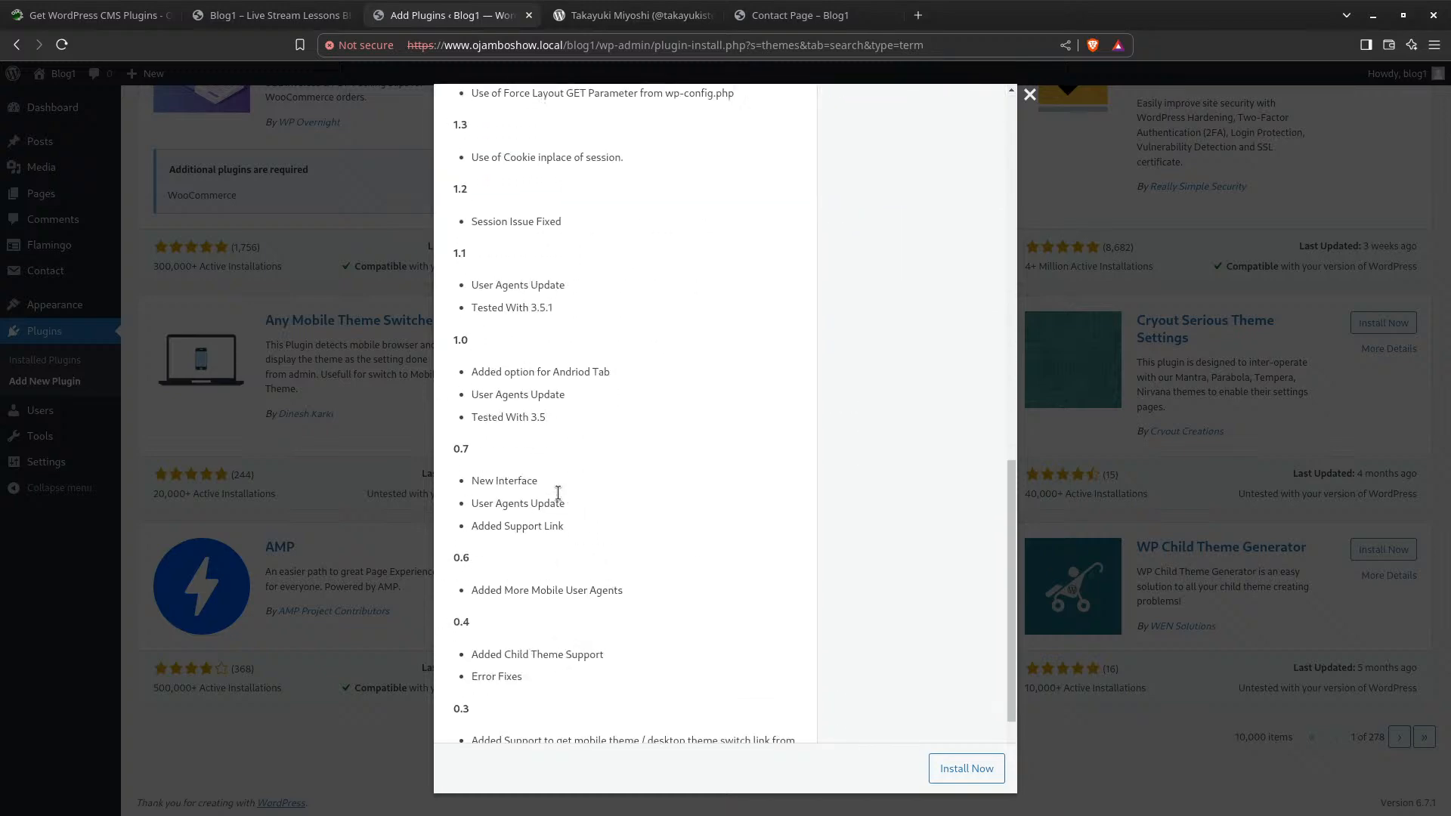
pyautogui.scroll(3, 558, 493)
pyautogui.scroll(-5, 568, 552)
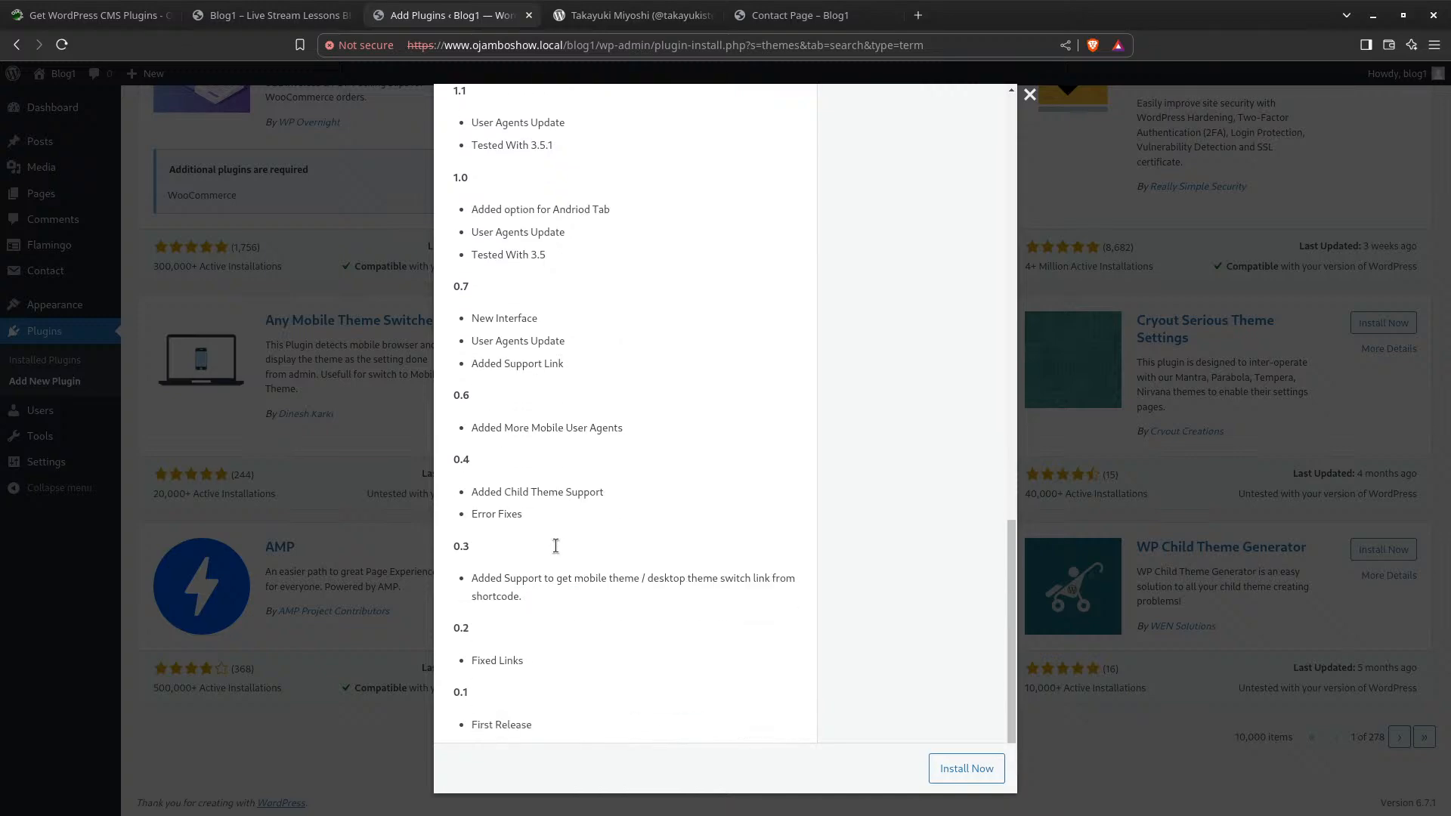
pyautogui.scroll(7, 556, 551)
pyautogui.scroll(10, 556, 546)
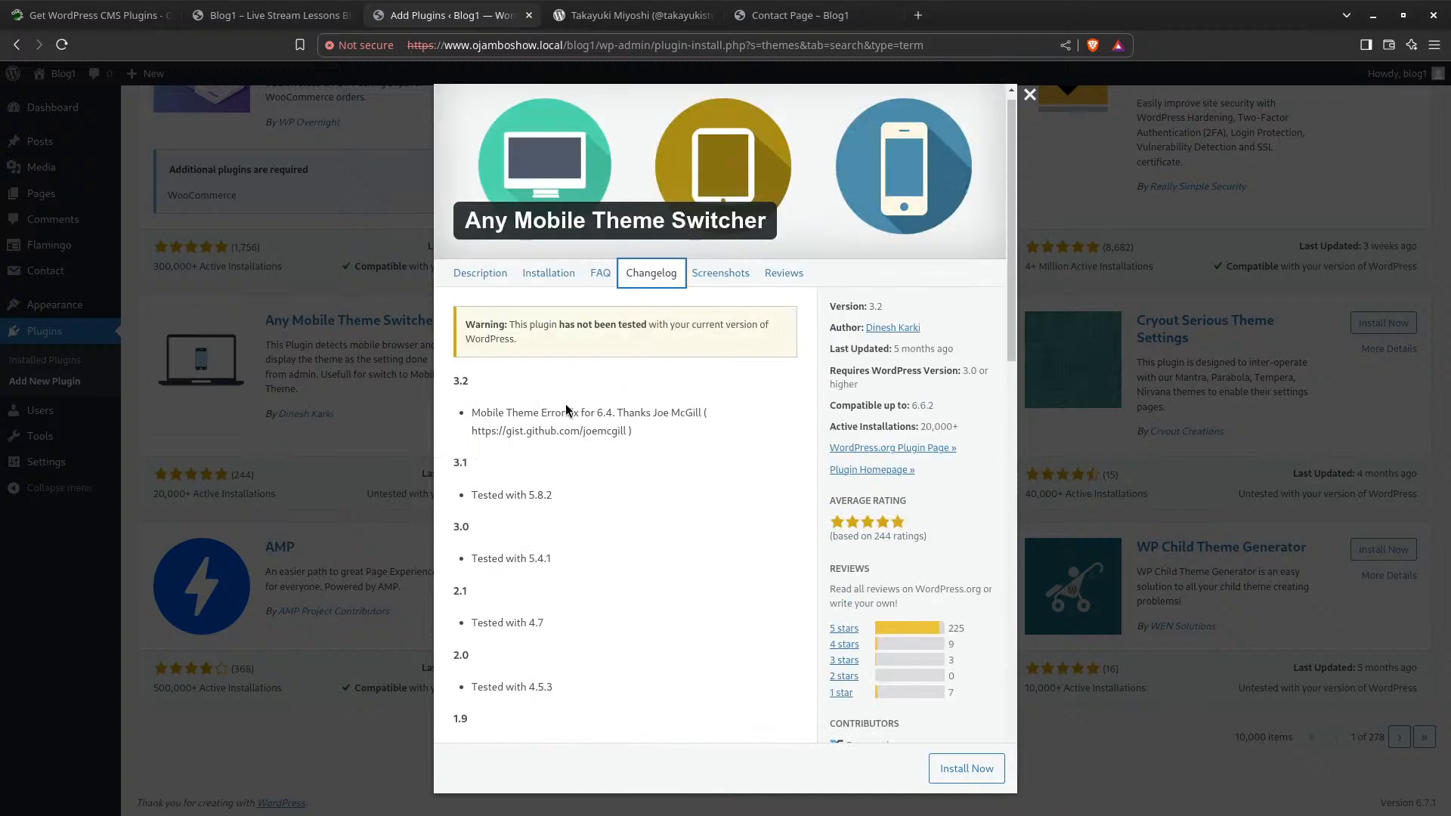
# Go back to the description, close the details, and scroll the 'themes' results
pyautogui.click(463, 287)
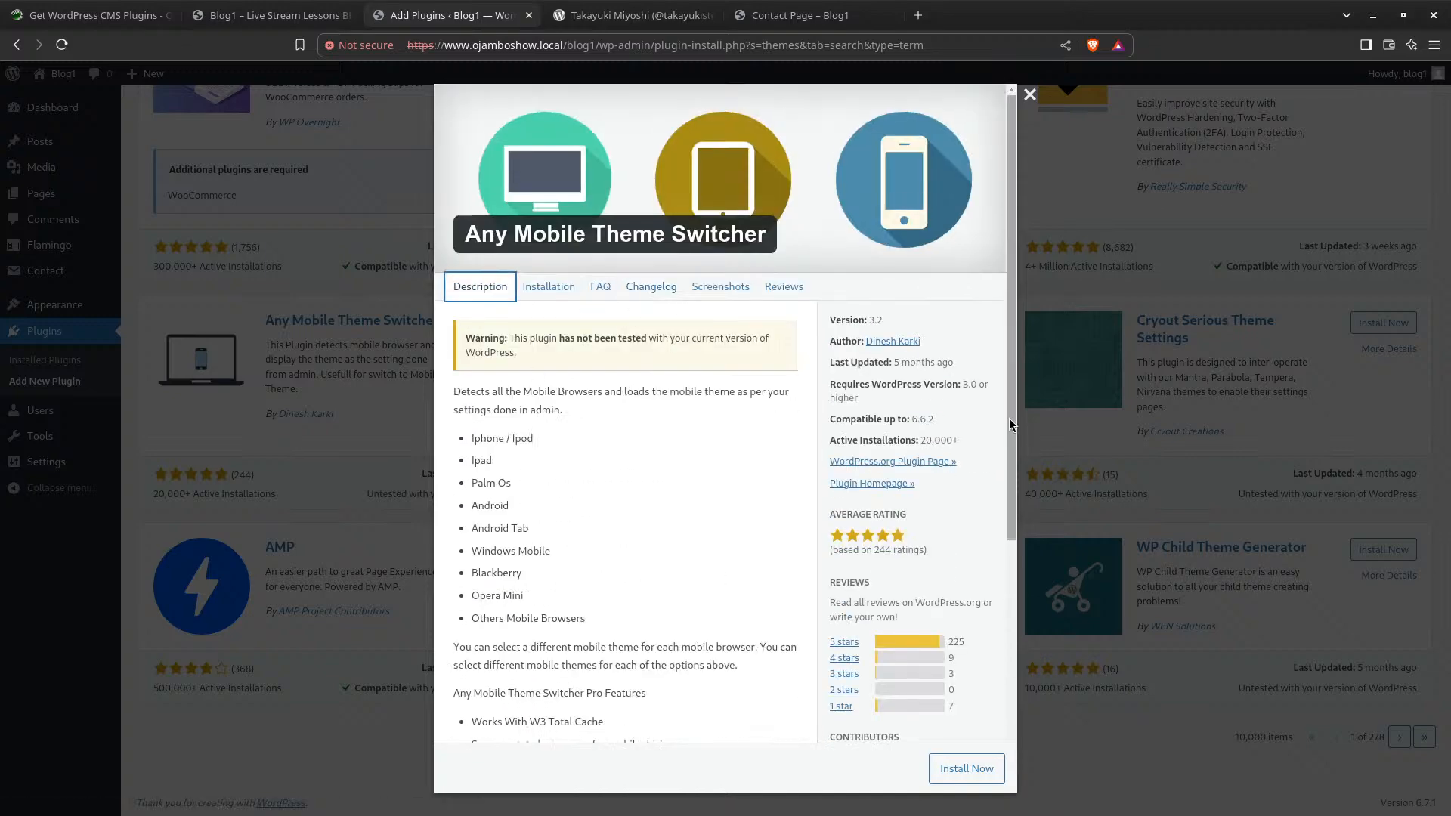
pyautogui.click(1029, 94)
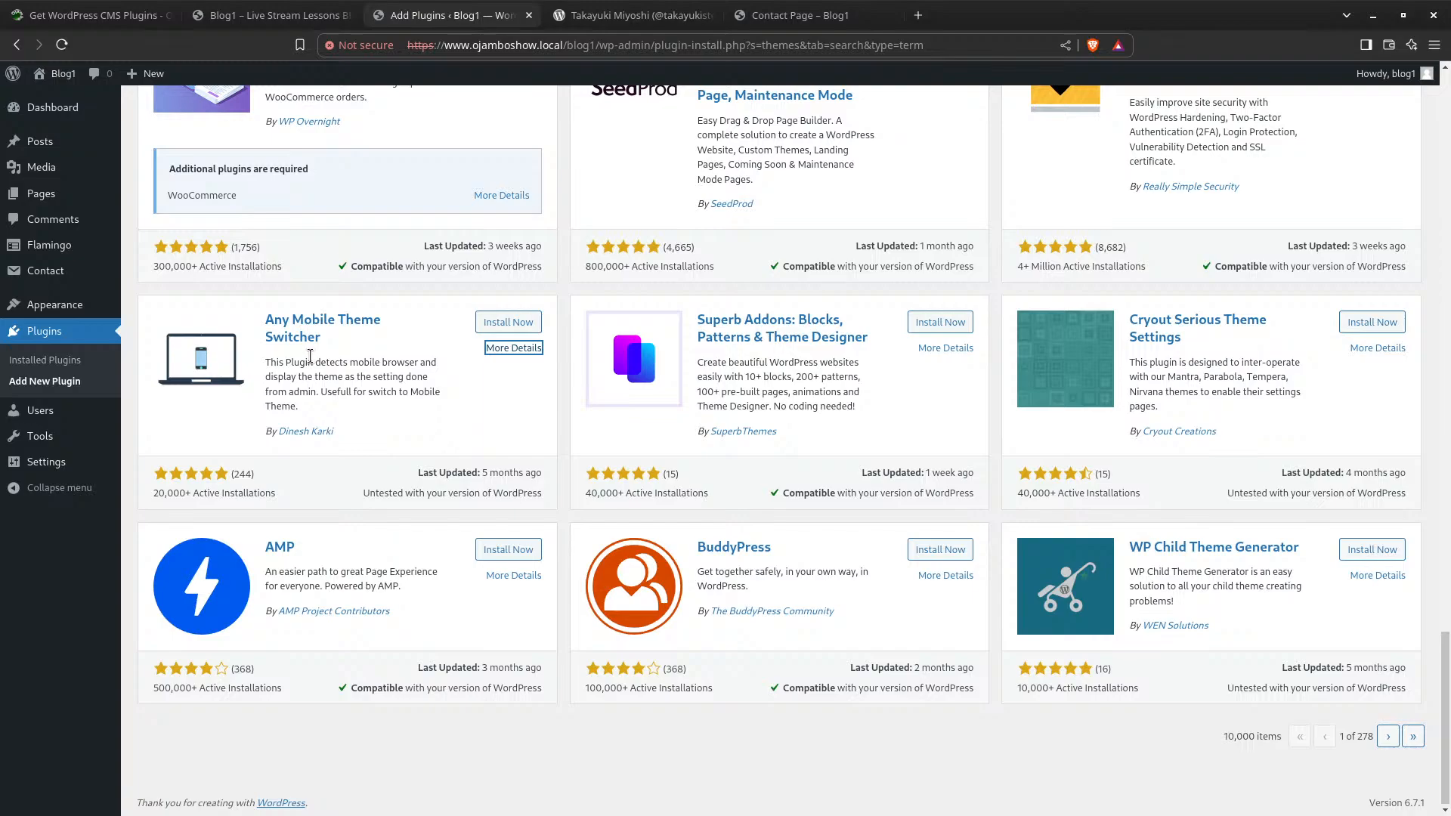
pyautogui.scroll(8, 368, 390)
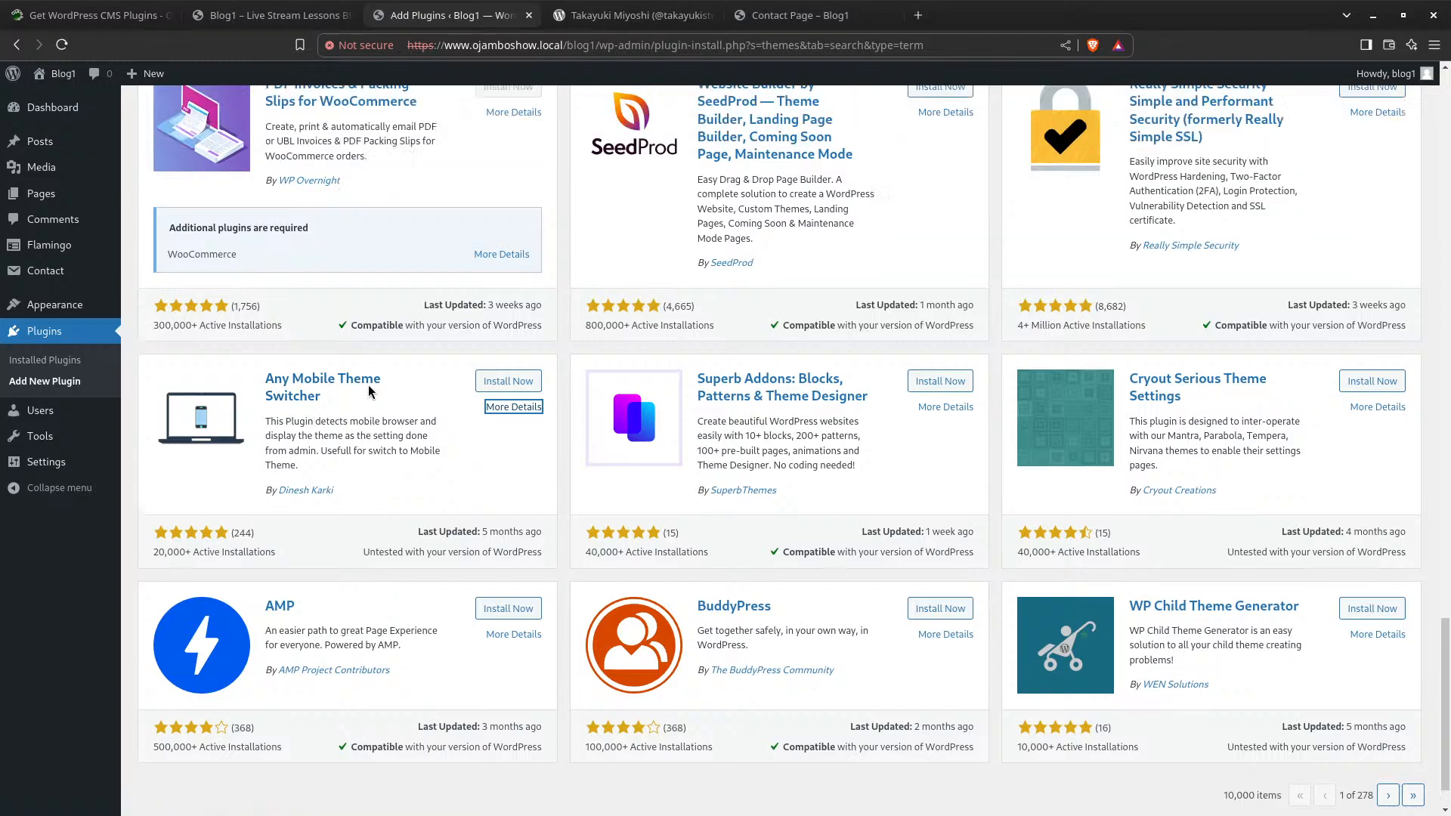
pyautogui.scroll(-6, 369, 390)
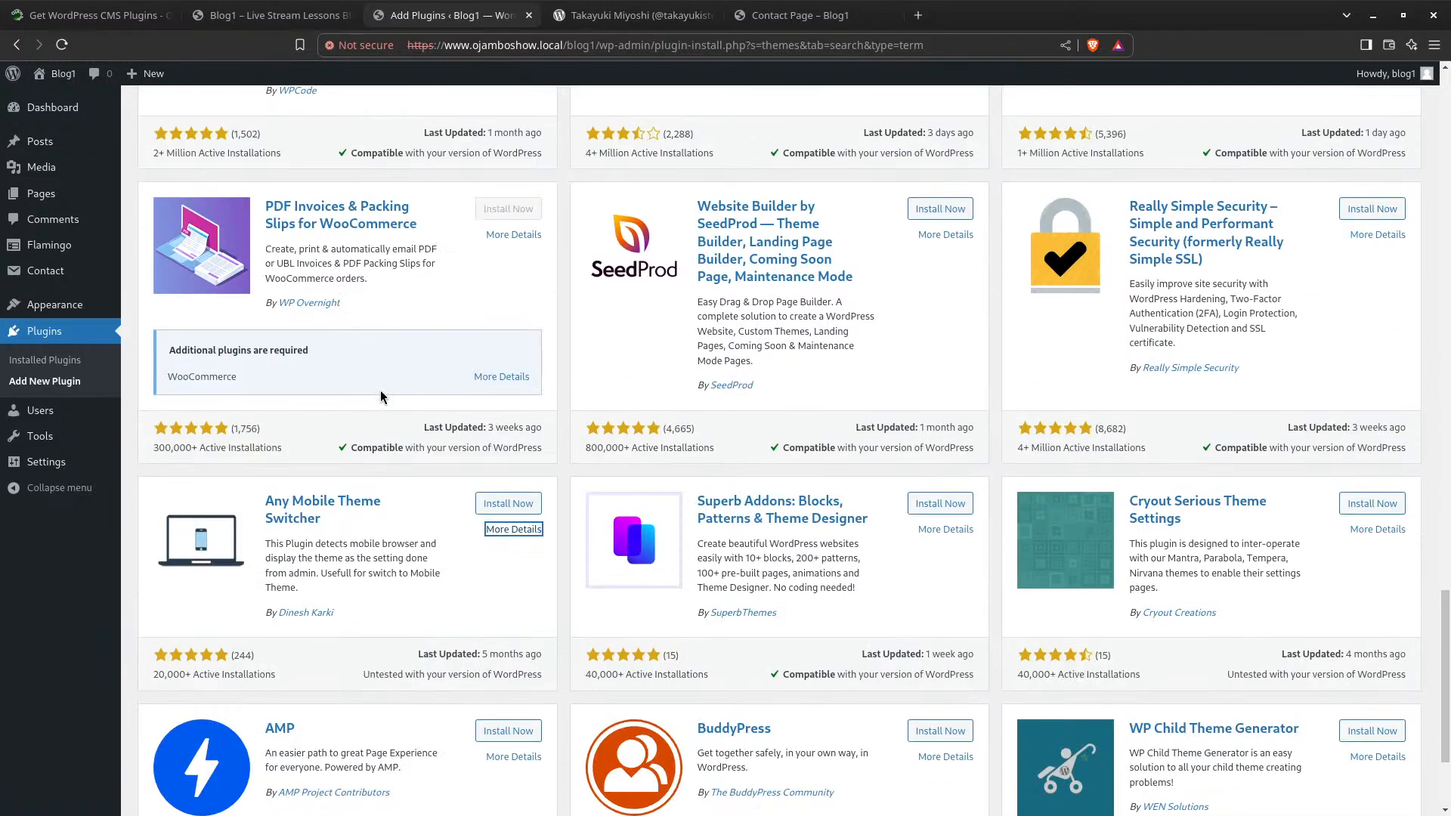
pyautogui.scroll(20, 380, 390)
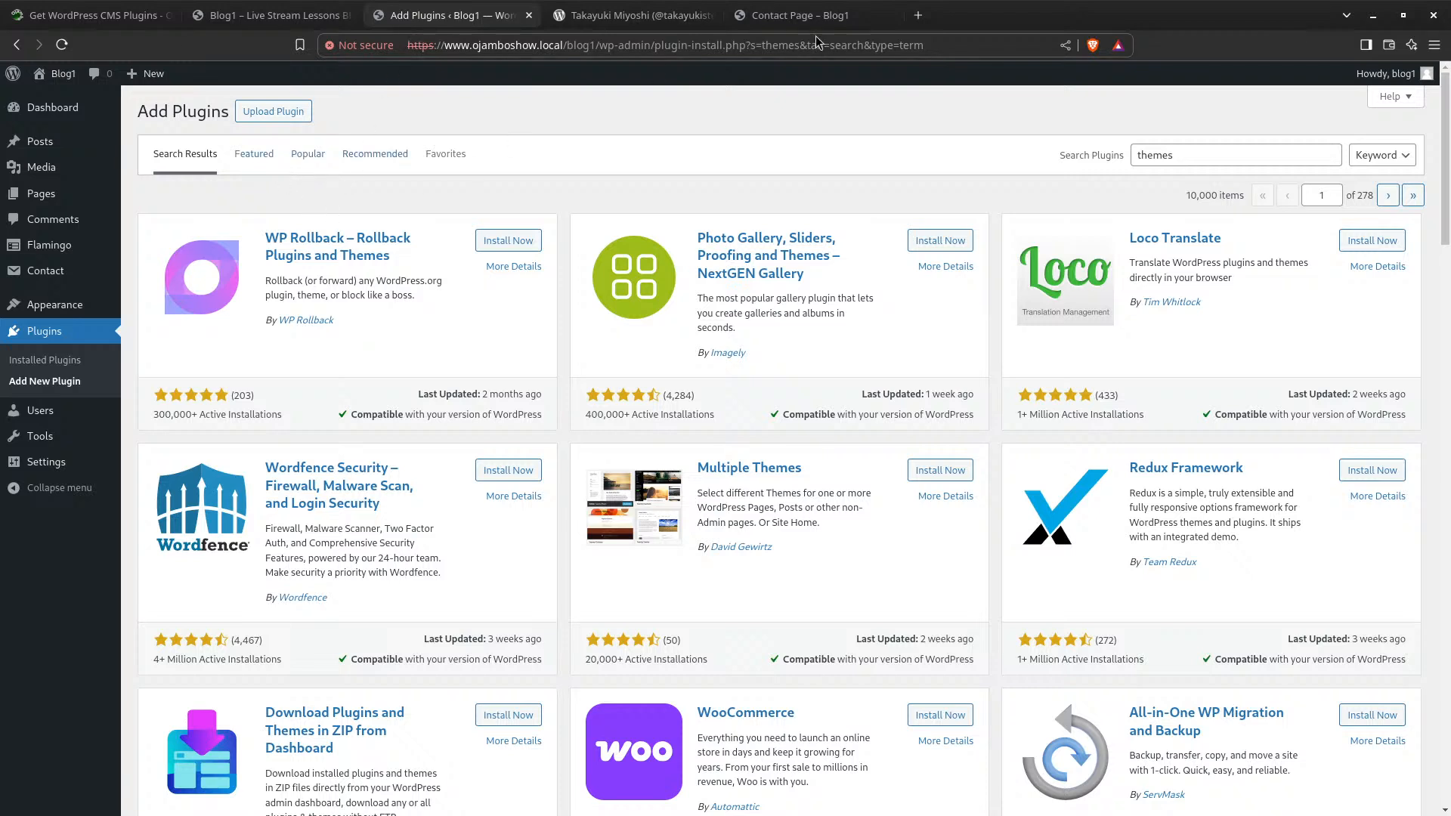
# Load wordpress.org in a new browser tab
pyautogui.click(917, 15)
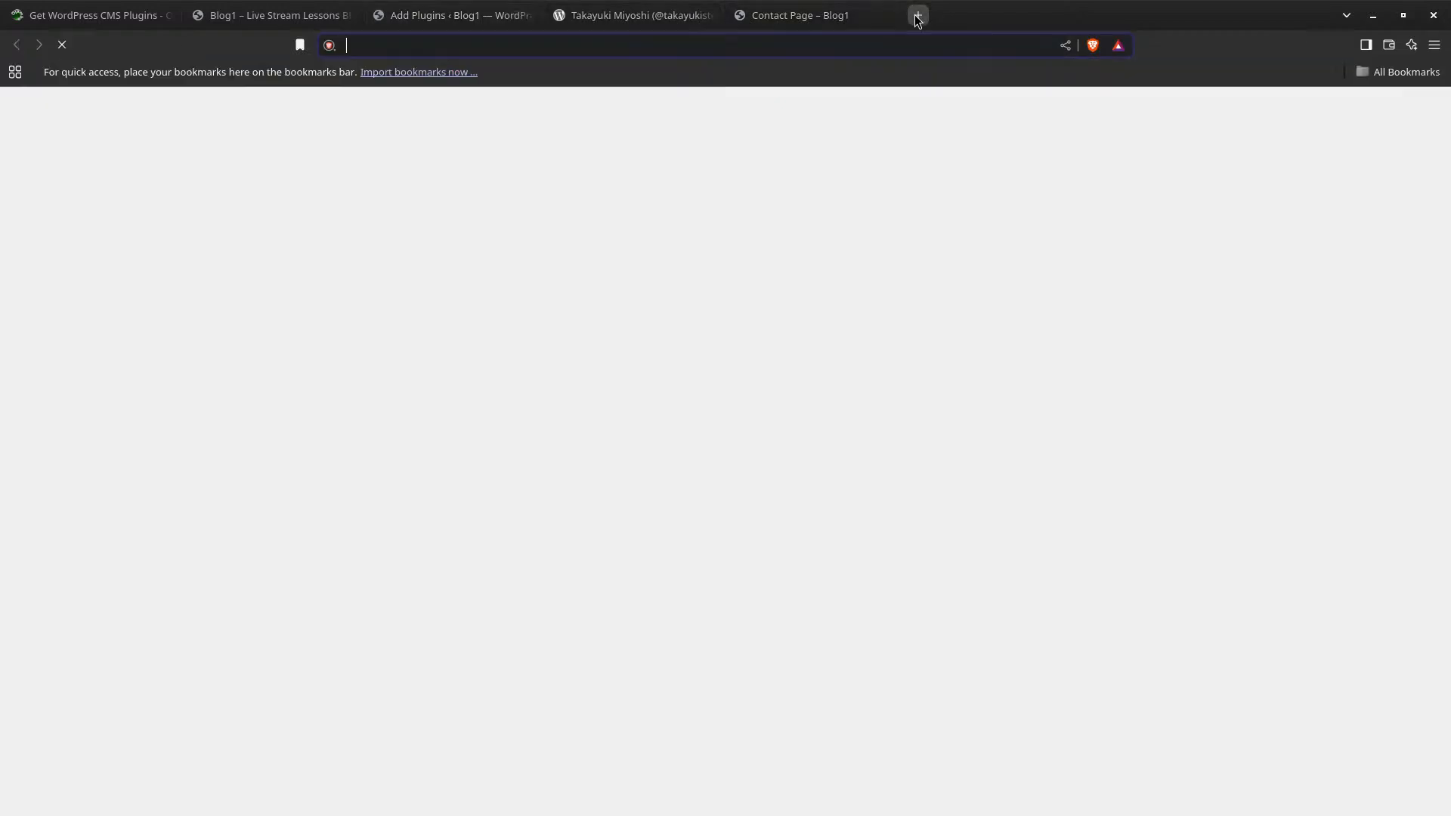
pyautogui.write('wordpr')
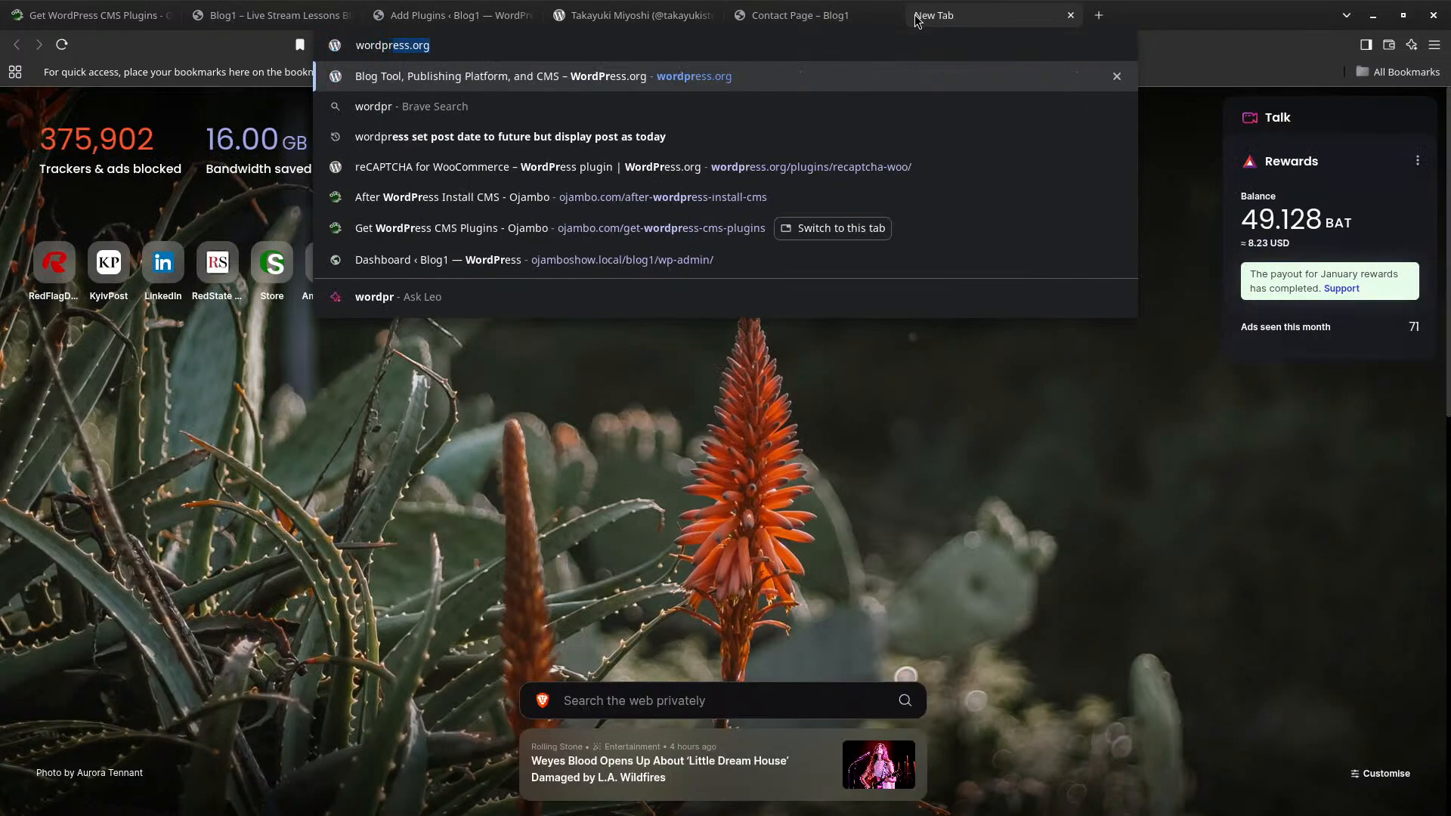
pyautogui.press('Return')
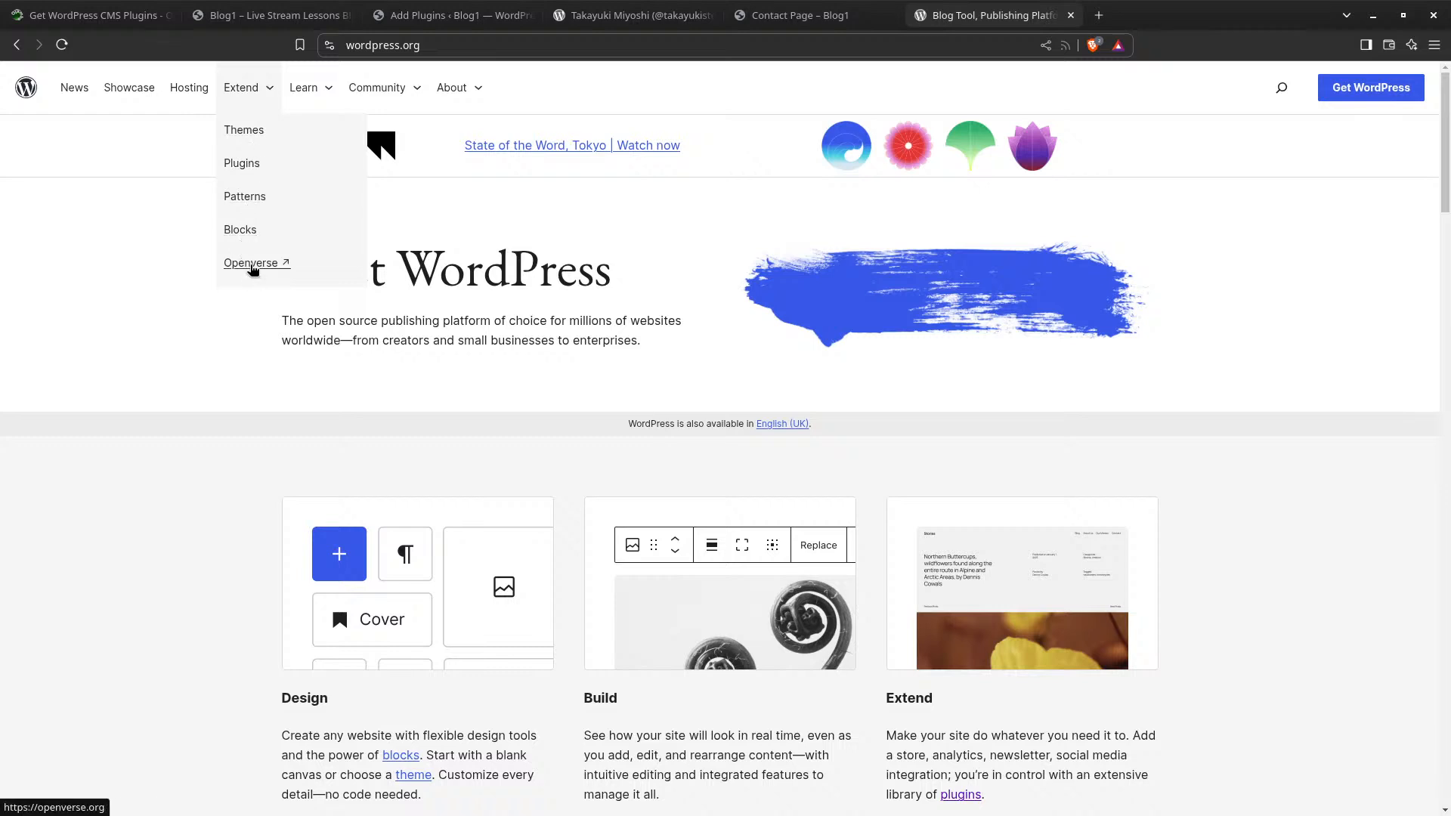
# Browse the free themes directory and open the Kadence theme page
pyautogui.click(242, 134)
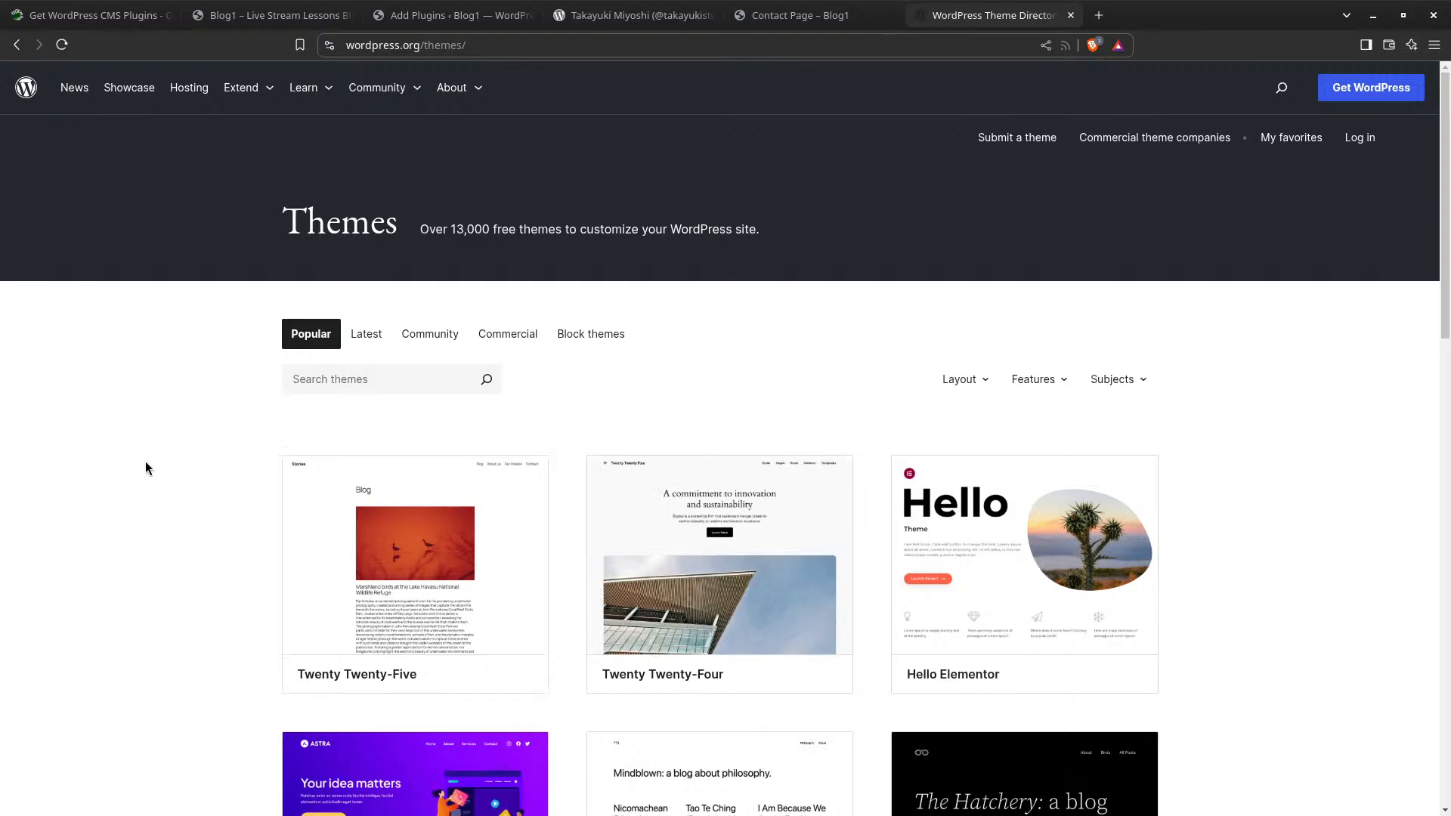
pyautogui.scroll(-2, 214, 462)
pyautogui.scroll(-1, 215, 463)
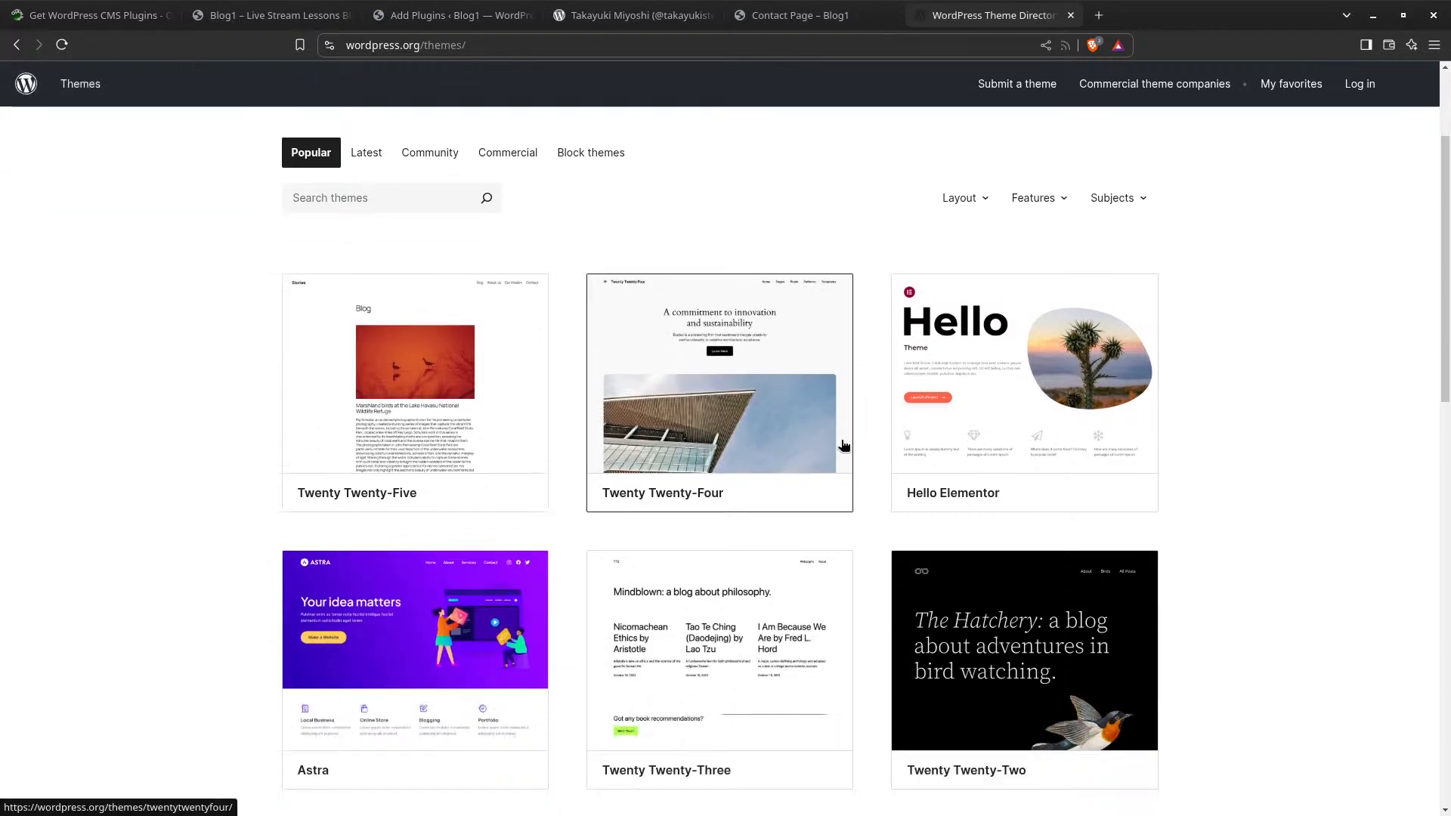
pyautogui.scroll(-3, 639, 477)
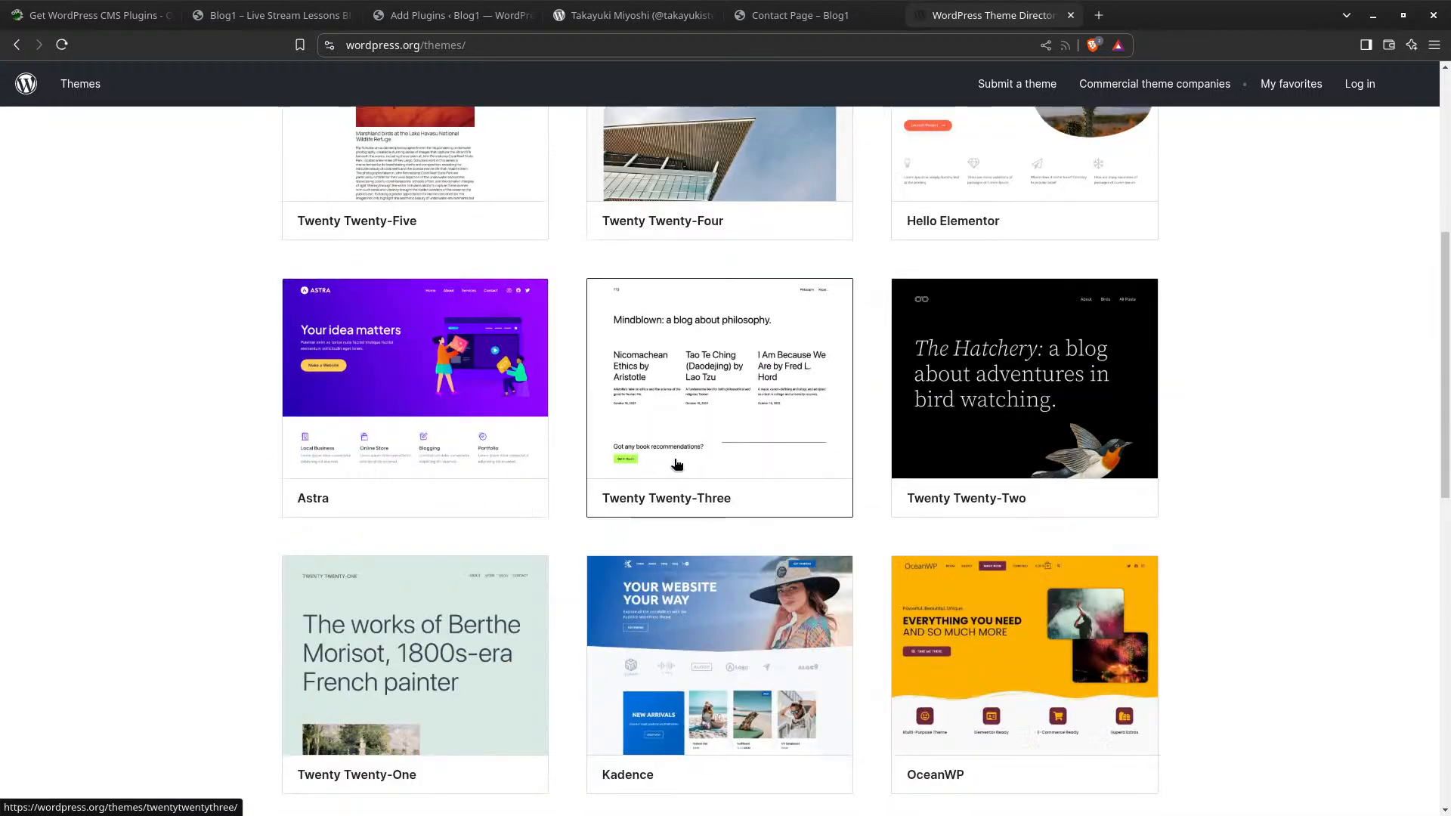
pyautogui.scroll(-4, 604, 622)
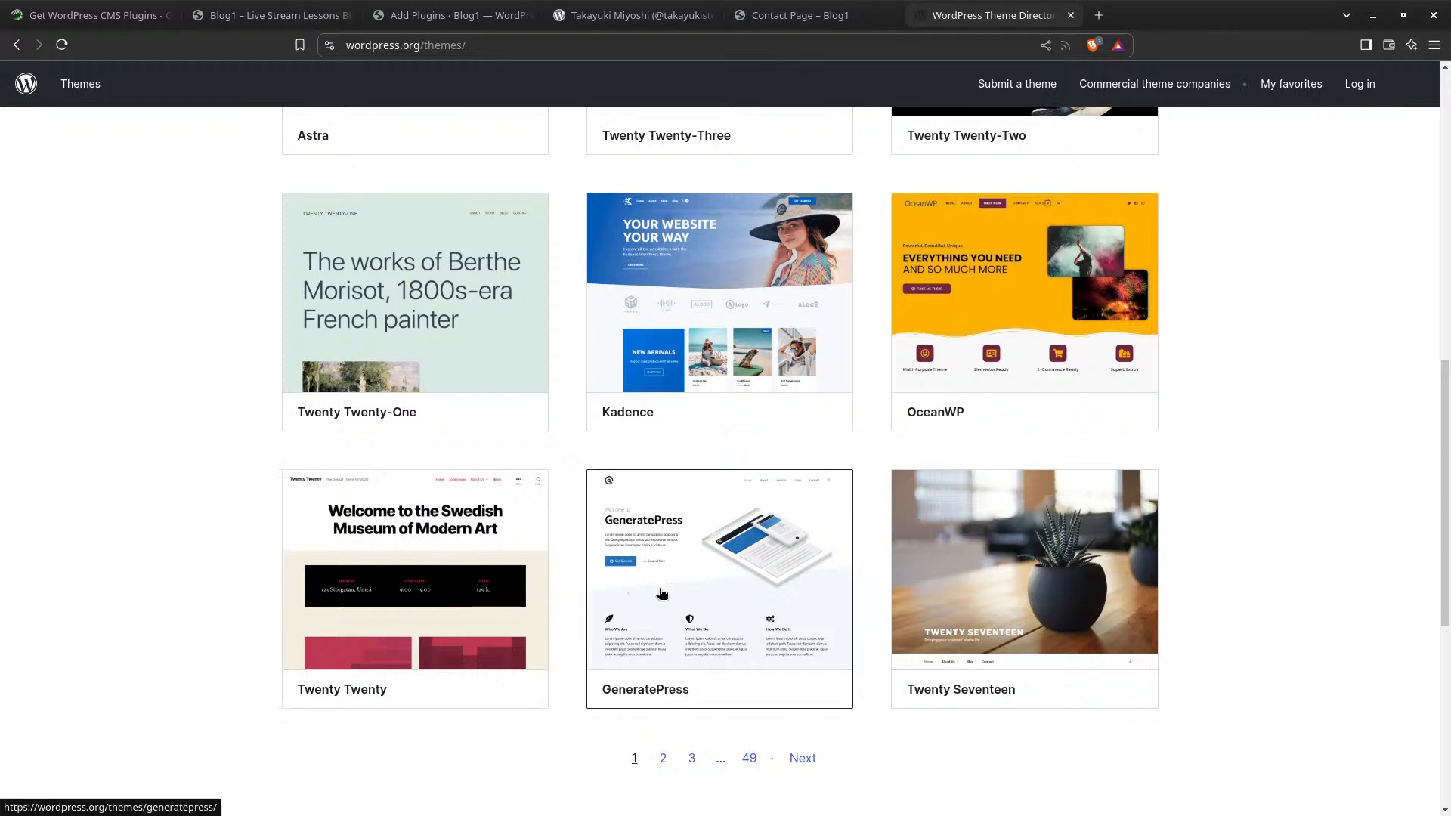
pyautogui.scroll(2, 664, 596)
pyautogui.scroll(1, 663, 597)
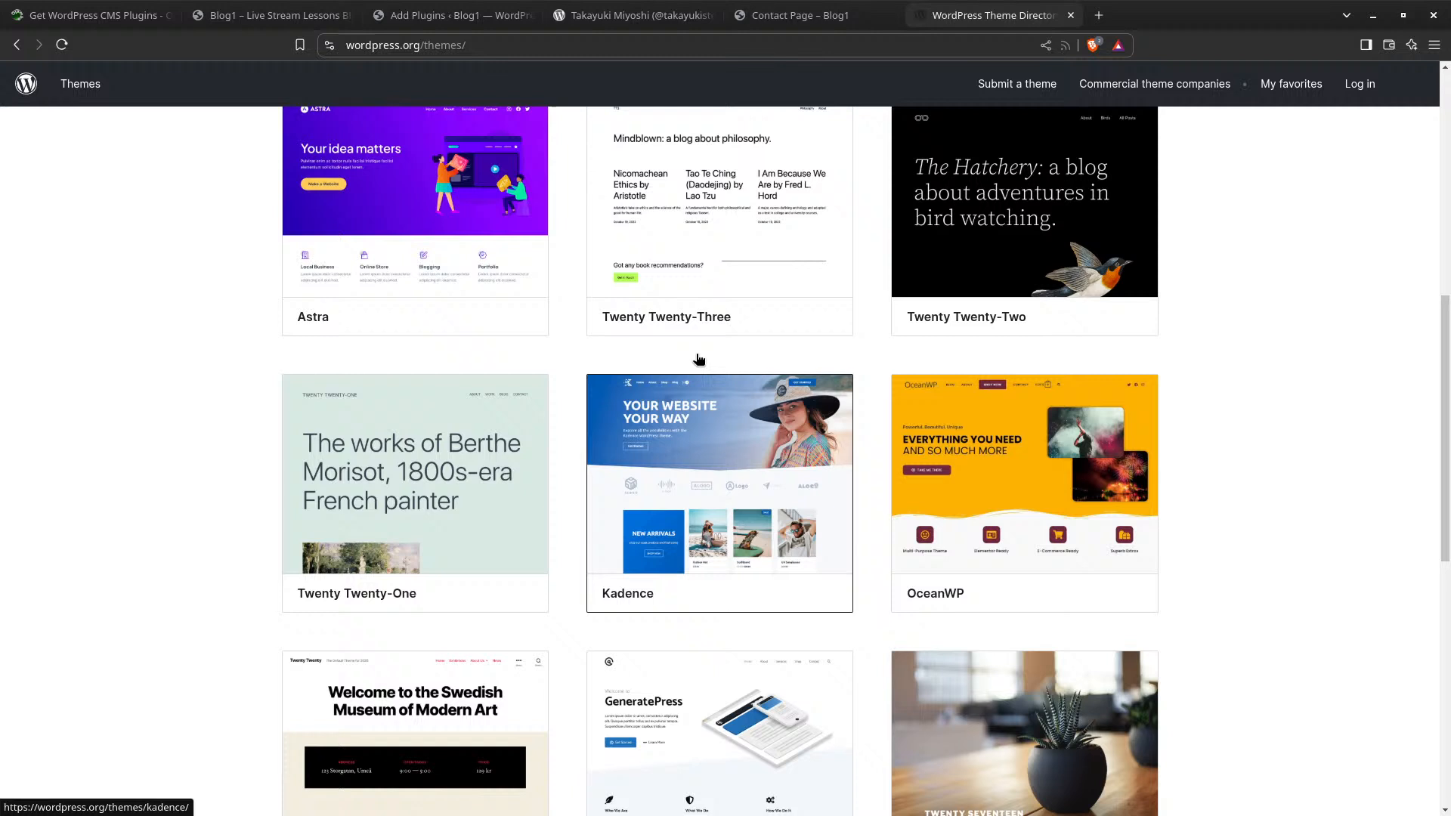
pyautogui.click(744, 454)
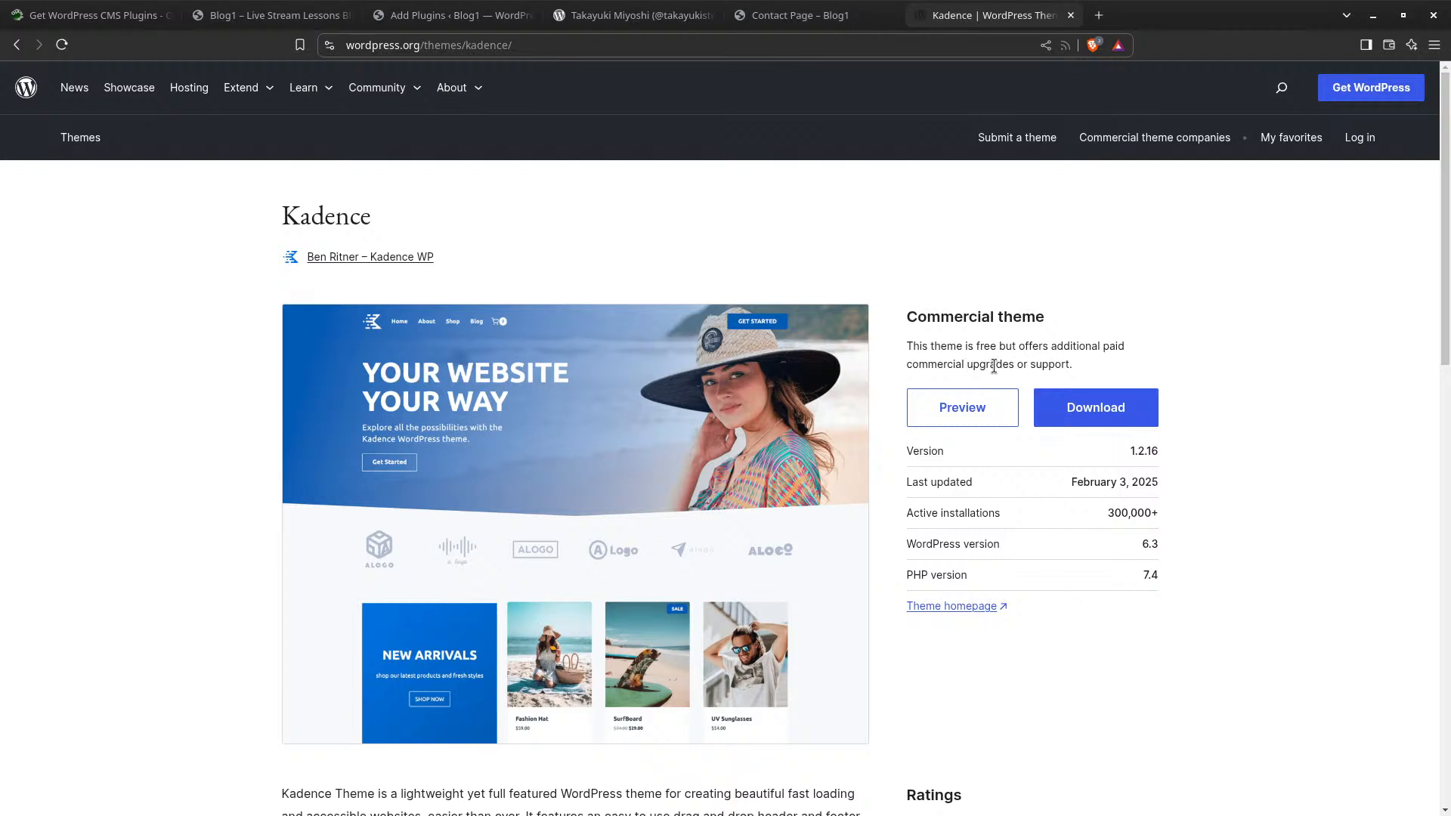
# Save the Kadence theme zip, kadence.1.2.16.zip, from WordPress.org into Downloads
pyautogui.scroll(-5, 982, 500)
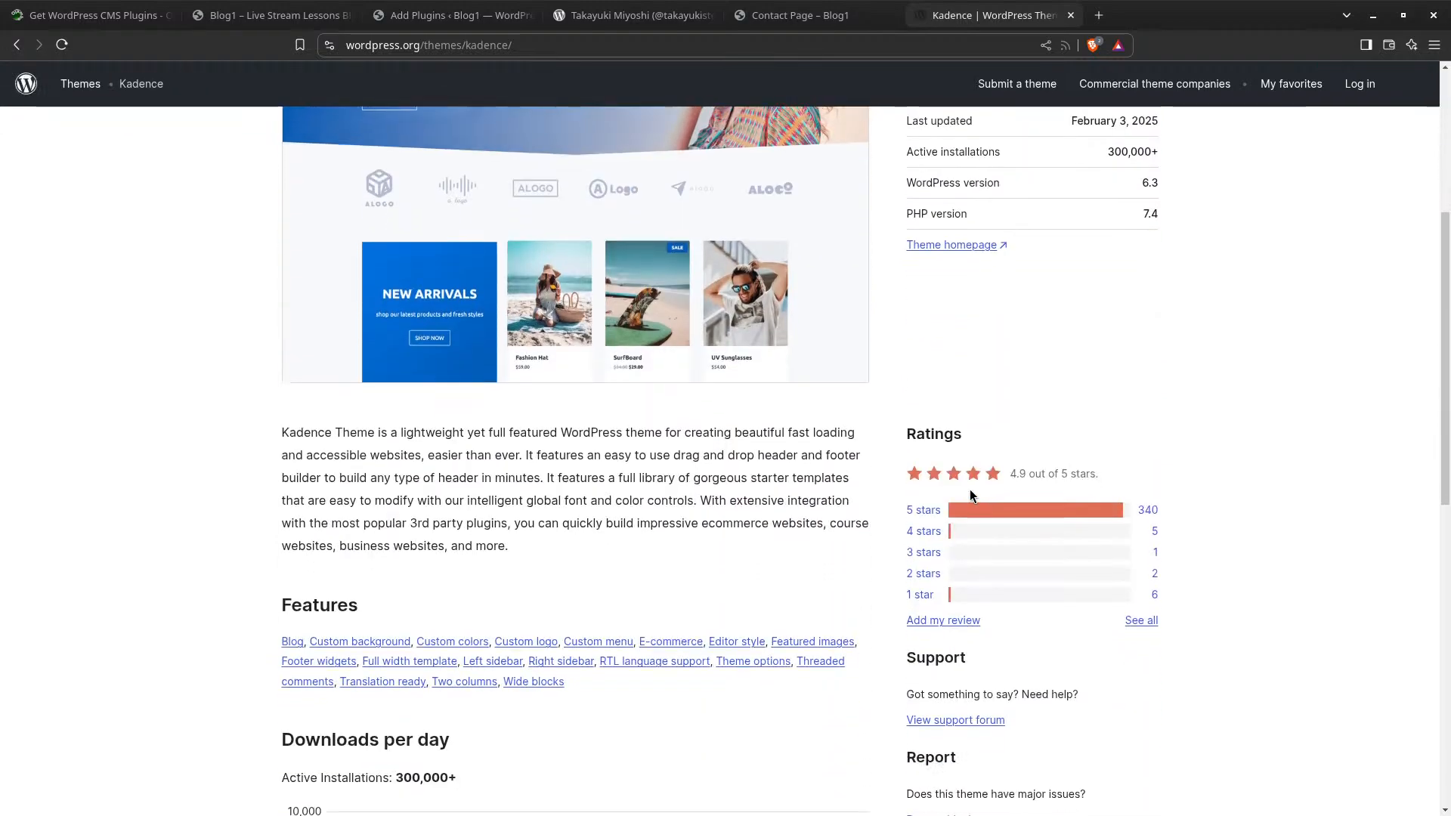
pyautogui.scroll(3, 963, 482)
pyautogui.scroll(-5, 963, 482)
pyautogui.scroll(8, 946, 473)
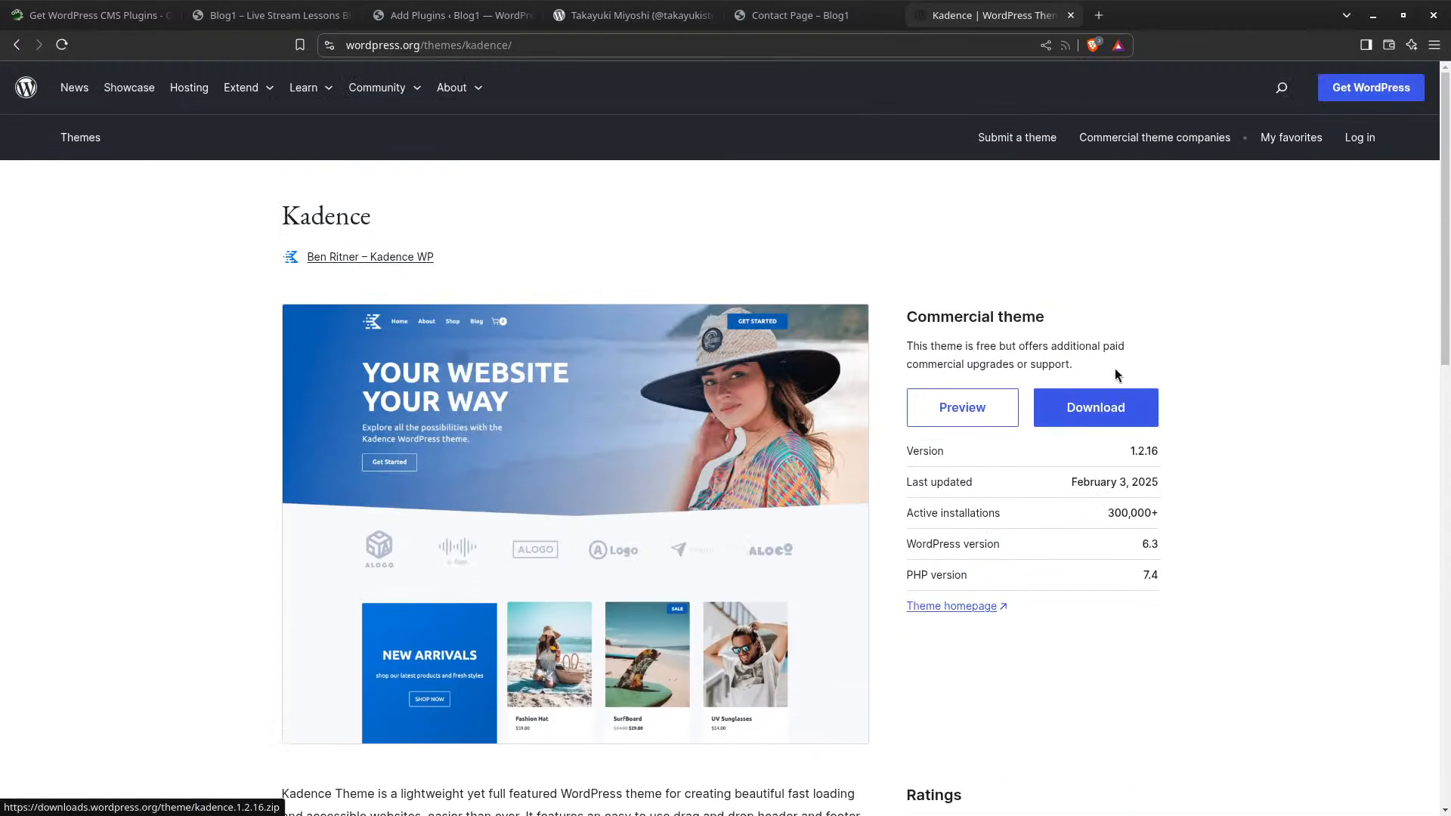
pyautogui.click(1093, 407)
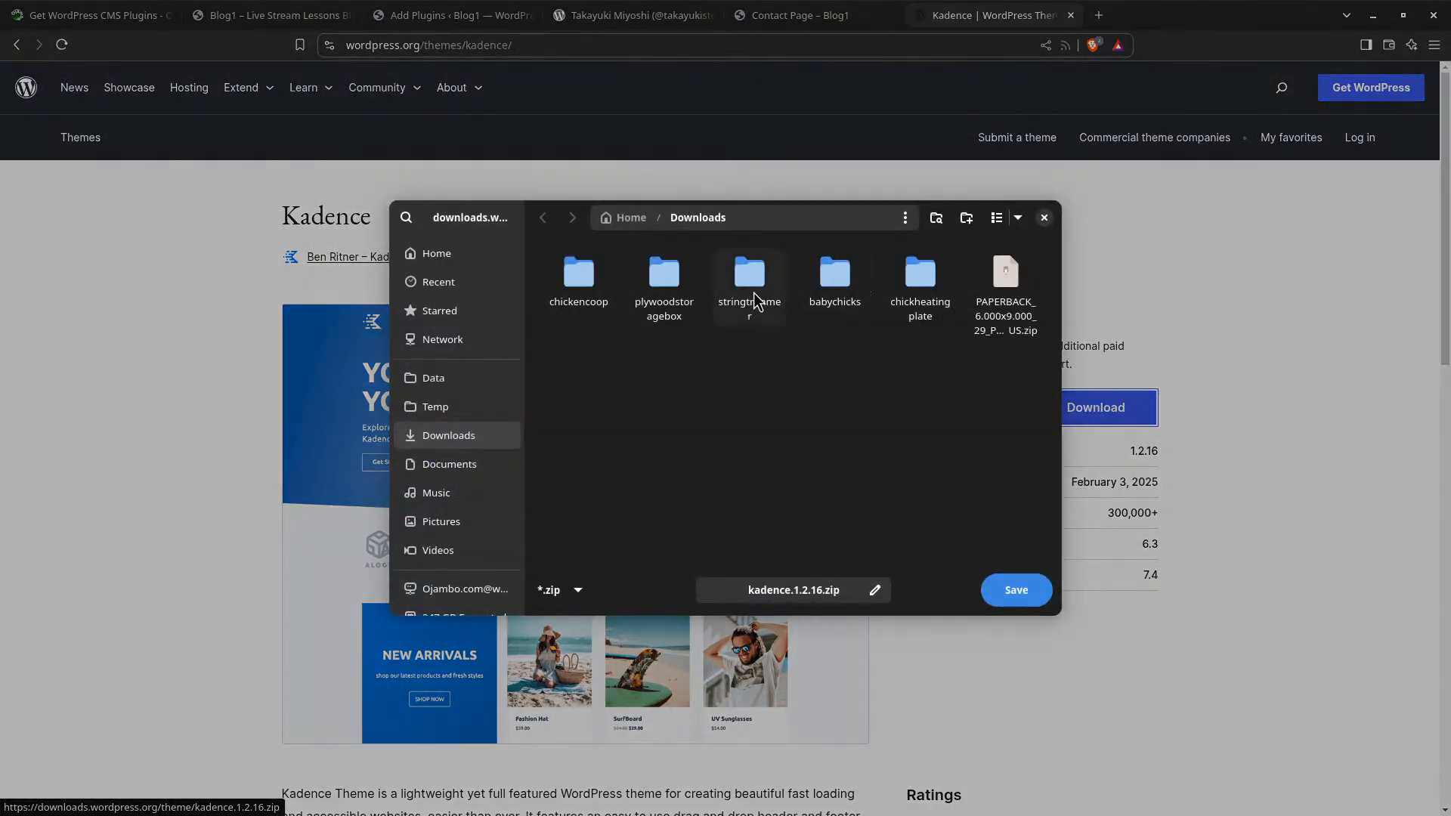
pyautogui.click(1014, 590)
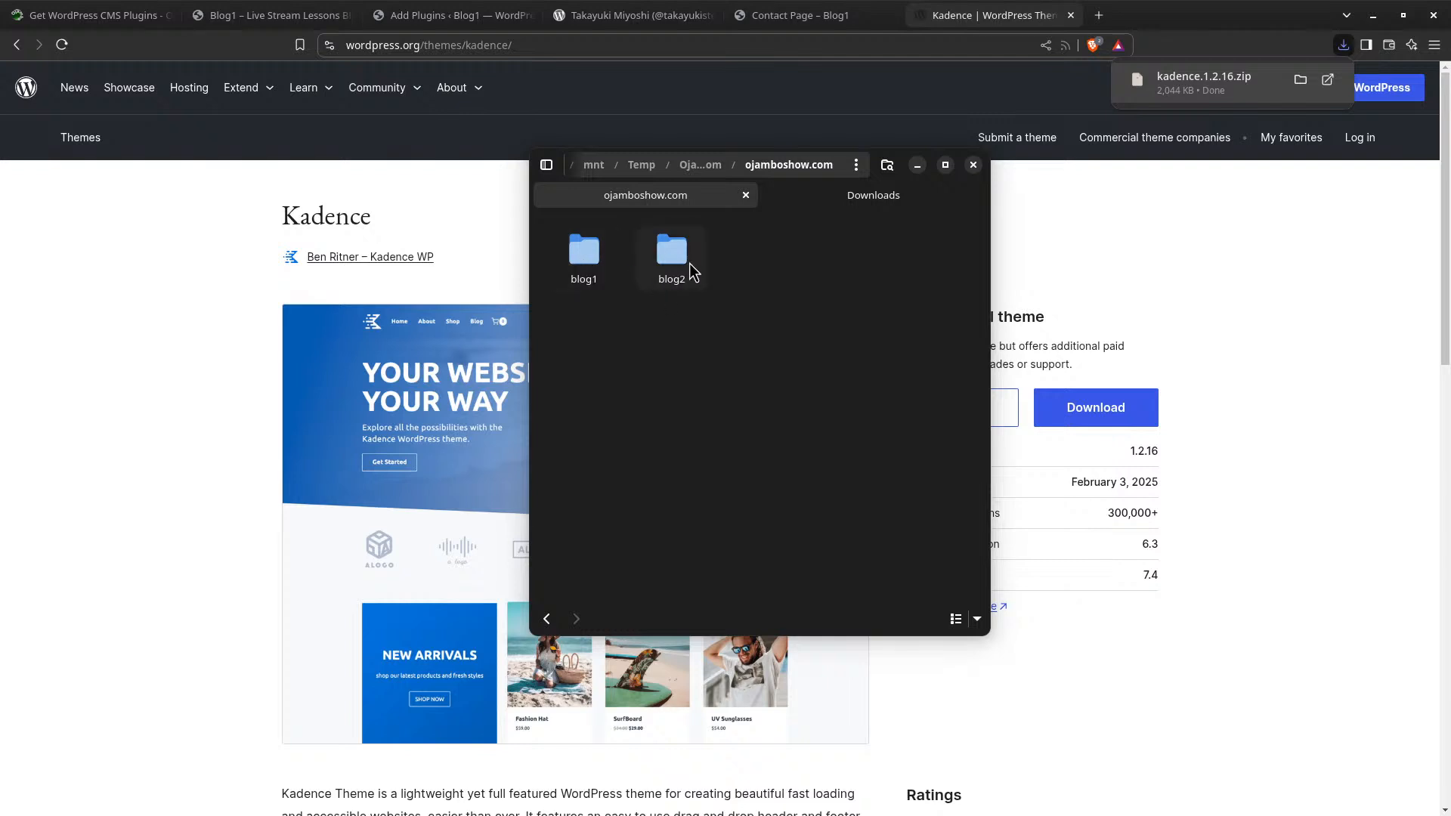
# Paste kadence.1.2.16.zip into ojamboshow.com's blog1/wp-content/themes folder
pyautogui.click(870, 201)
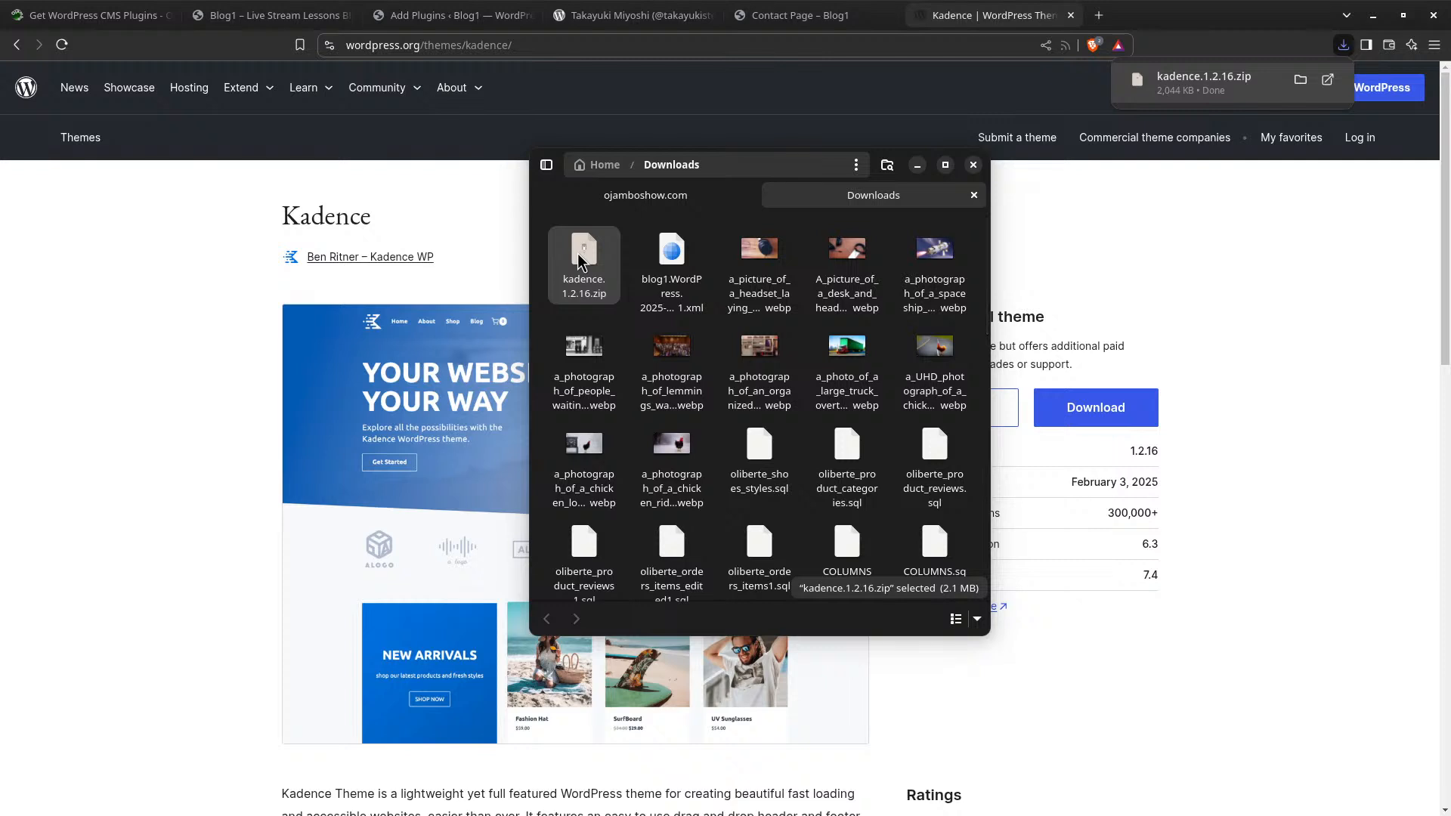
pyautogui.click(661, 201)
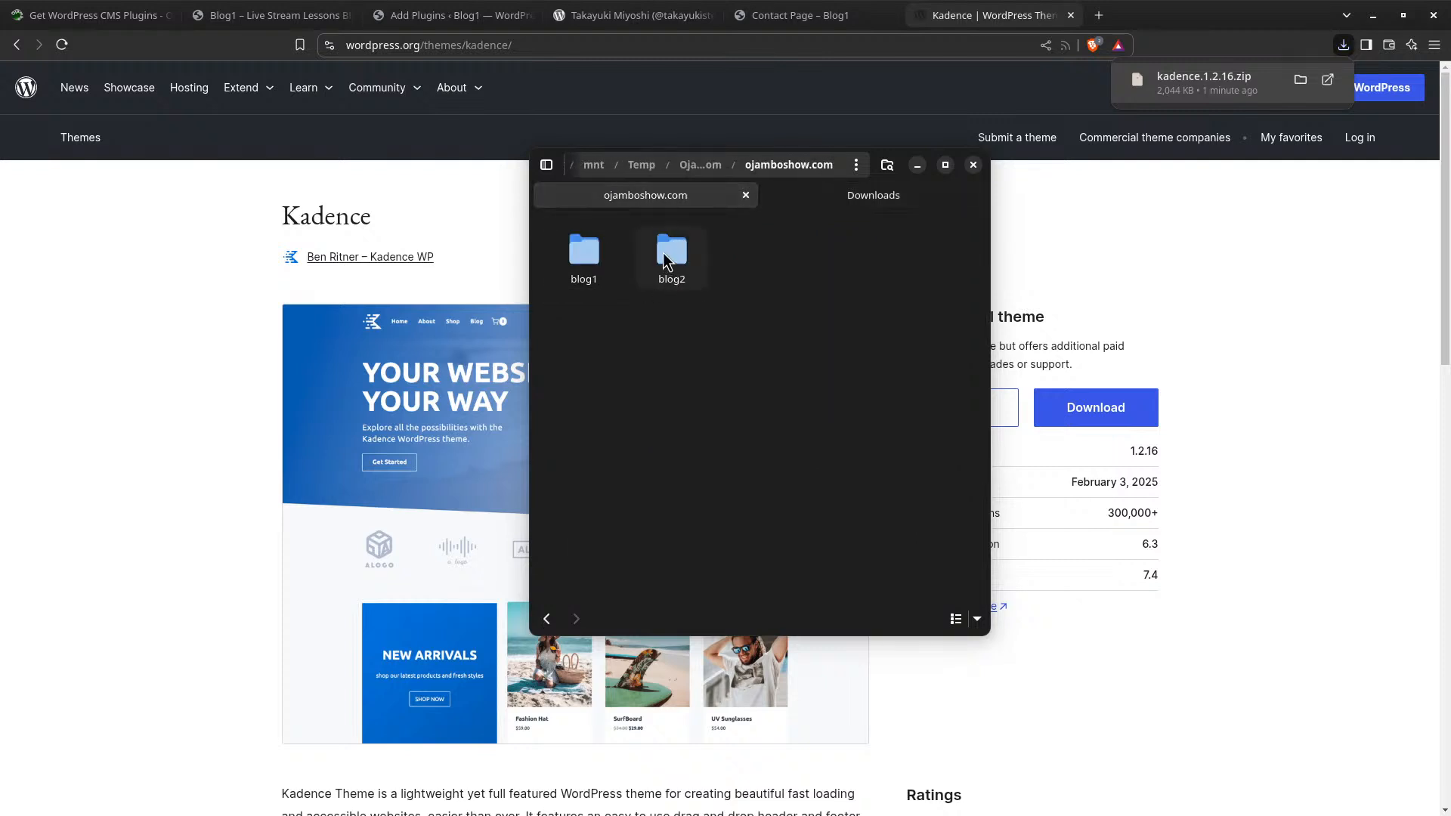
pyautogui.doubleClick(586, 253)
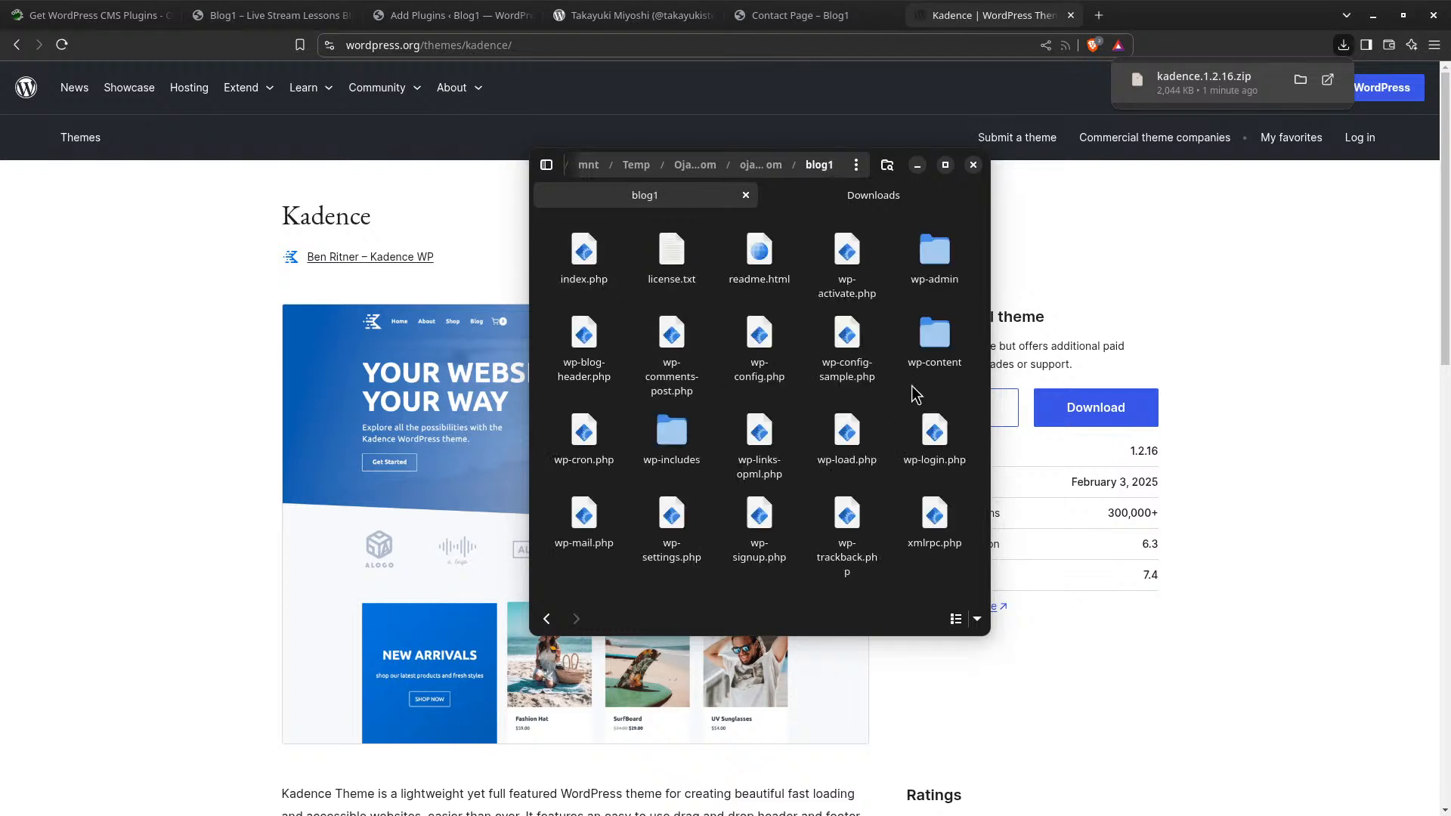
pyautogui.doubleClick(934, 341)
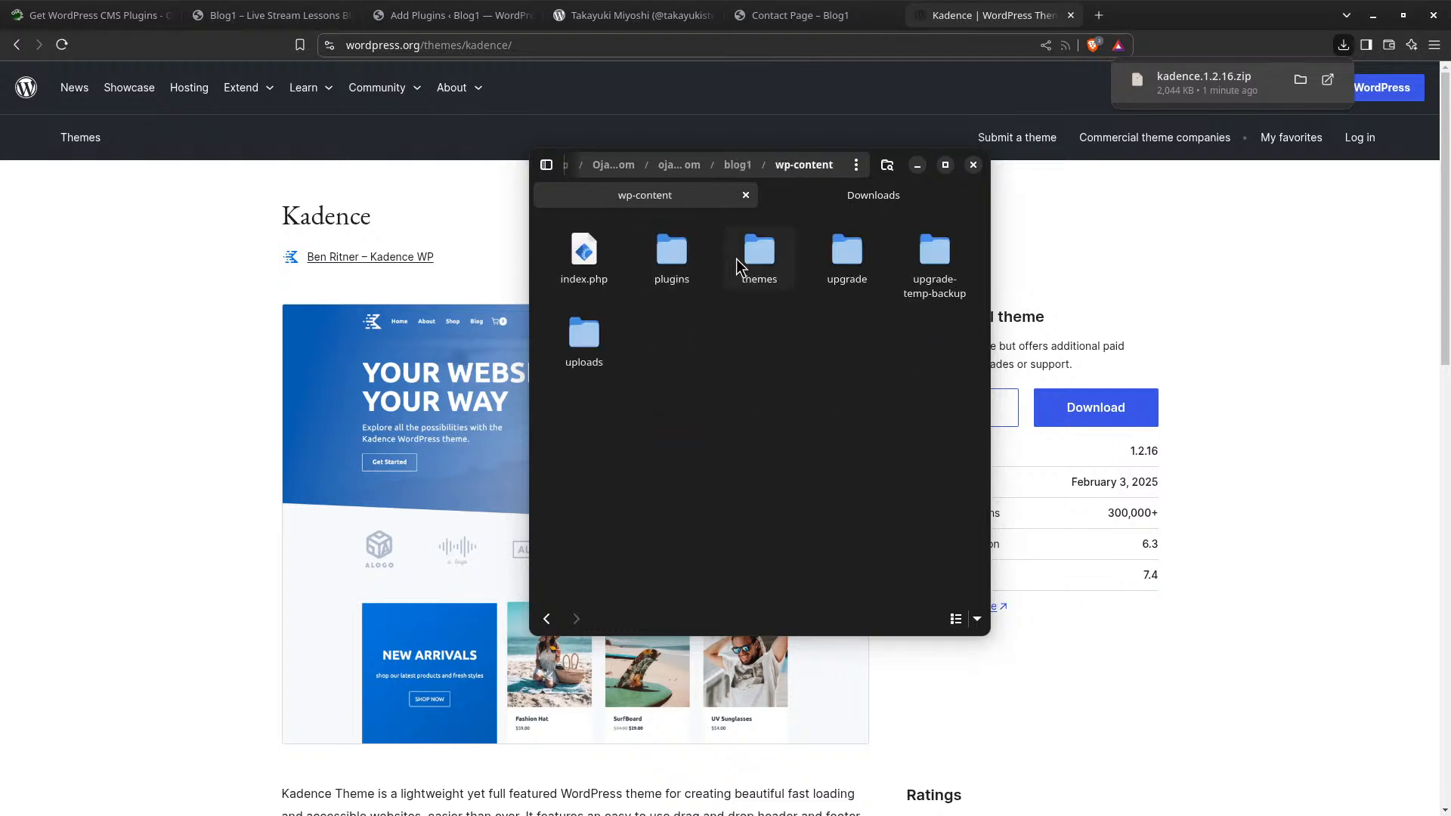
pyautogui.doubleClick(758, 253)
pyautogui.rightClick(816, 323)
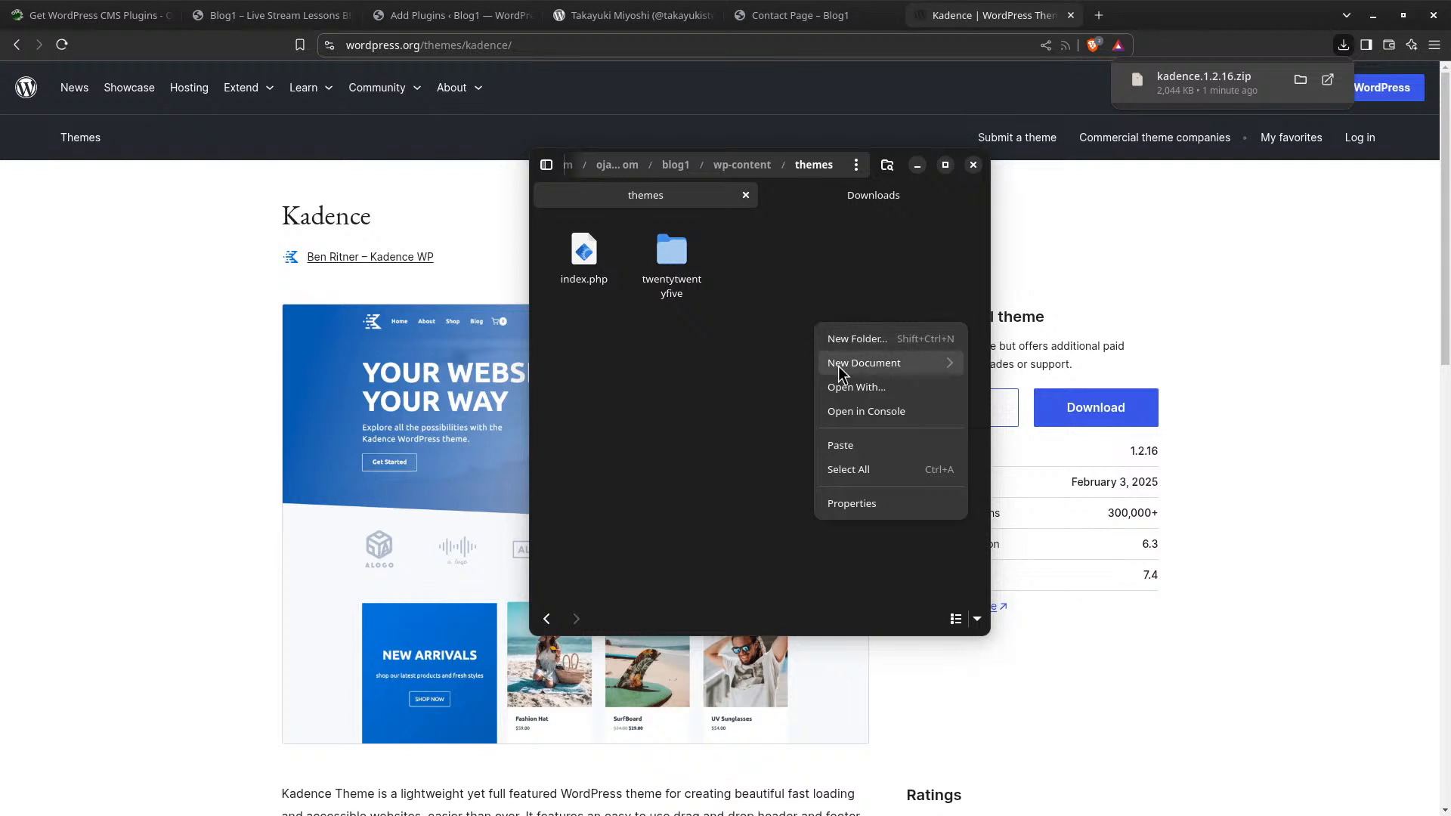
pyautogui.click(871, 448)
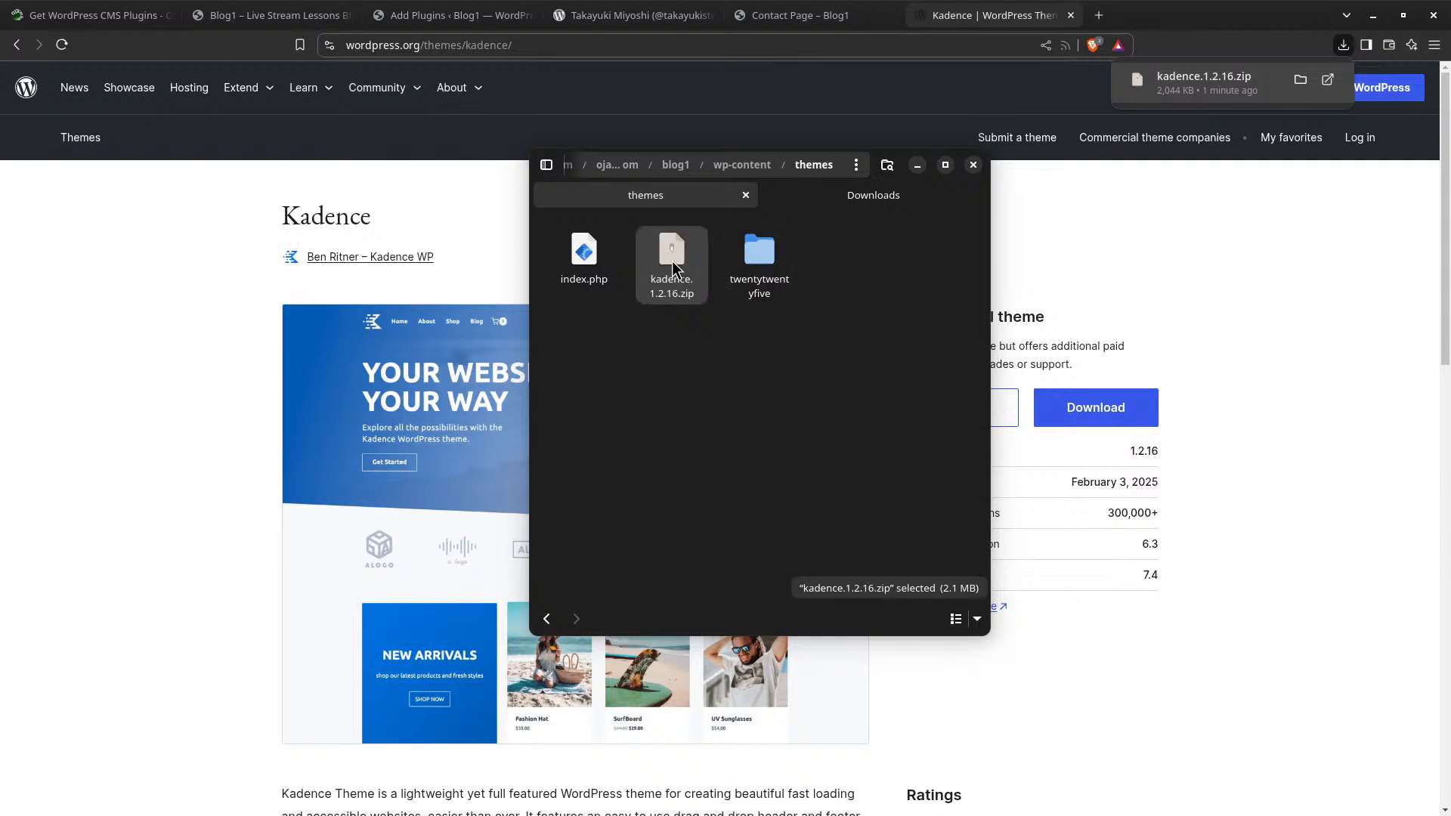
# Extract the zip, move the inner kadence folder into themes, and delete the zip and empty folder
pyautogui.rightClick(675, 269)
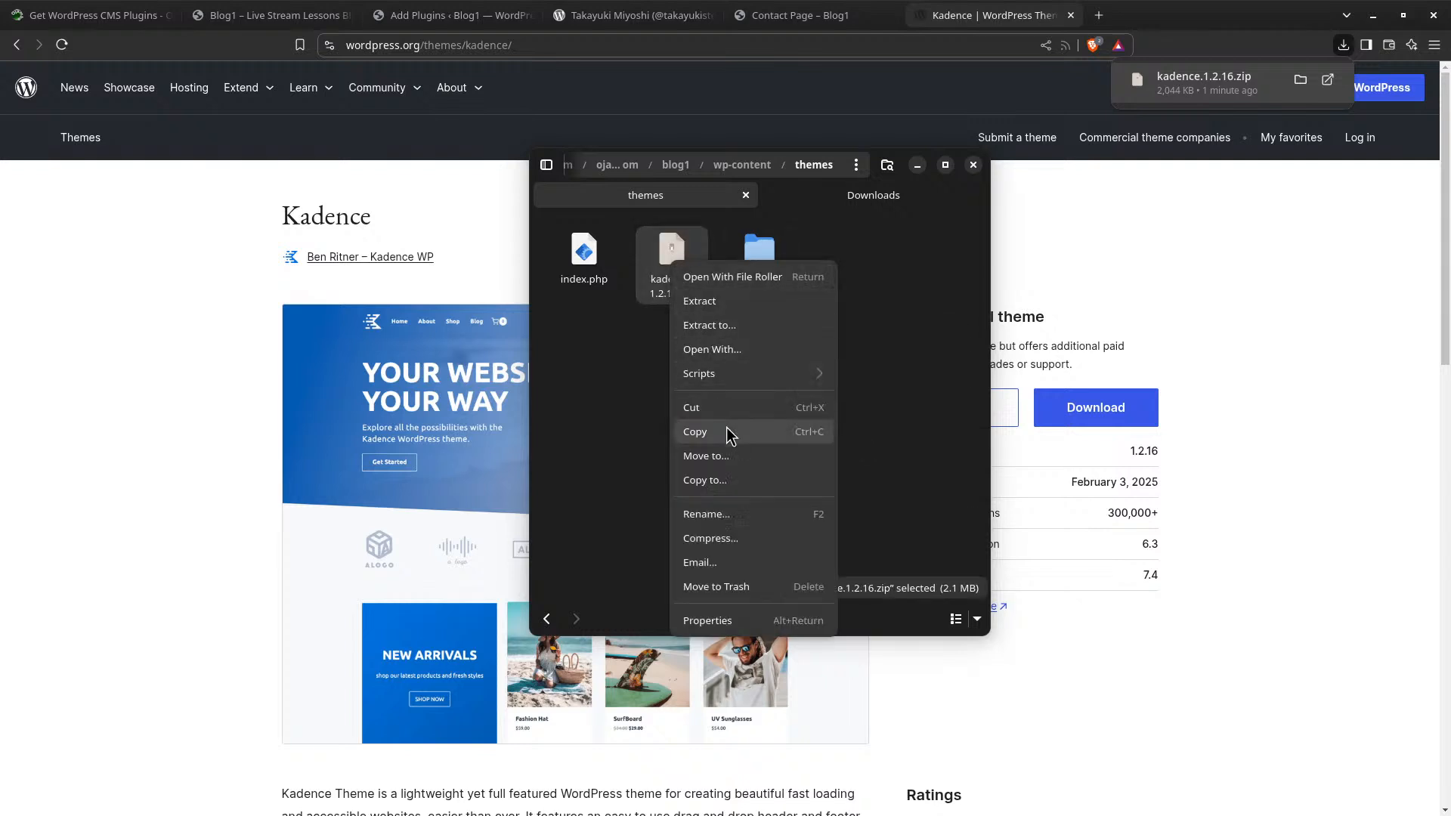
pyautogui.click(760, 304)
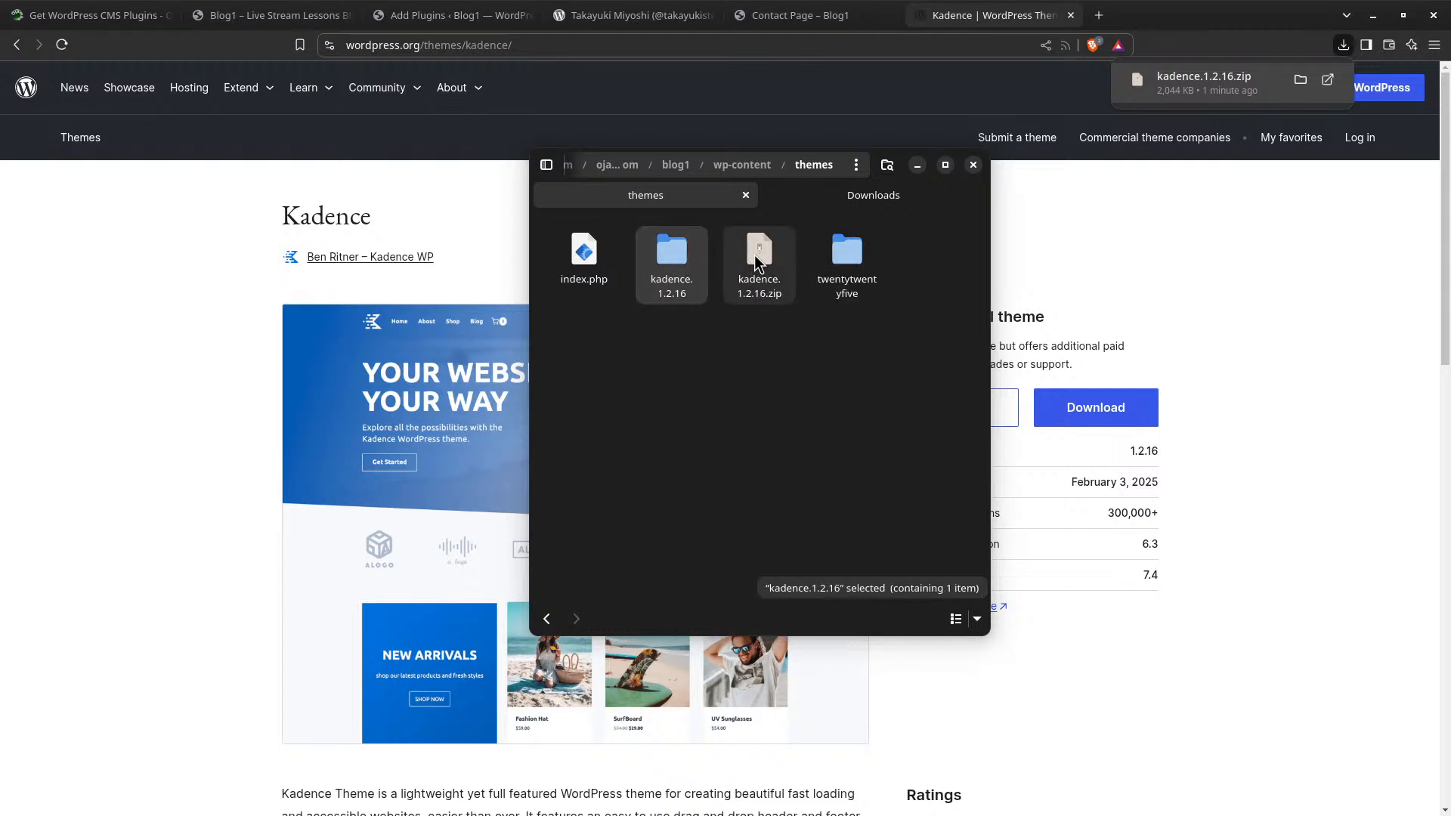
pyautogui.click(757, 261)
pyautogui.press('Delete')
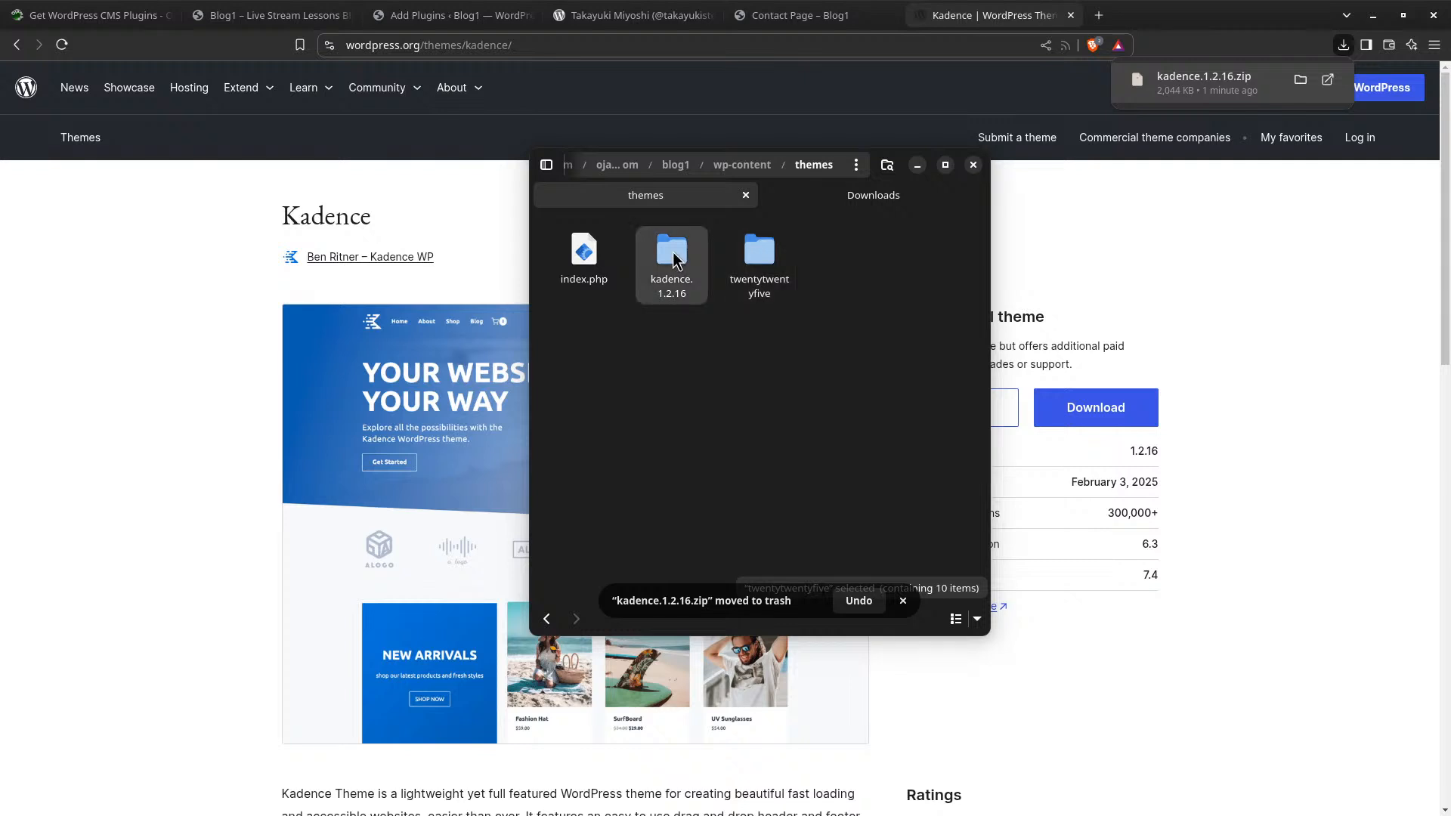
pyautogui.doubleClick(671, 257)
pyautogui.moveTo(584, 250); pyautogui.dragTo(734, 173)
pyautogui.click(731, 168)
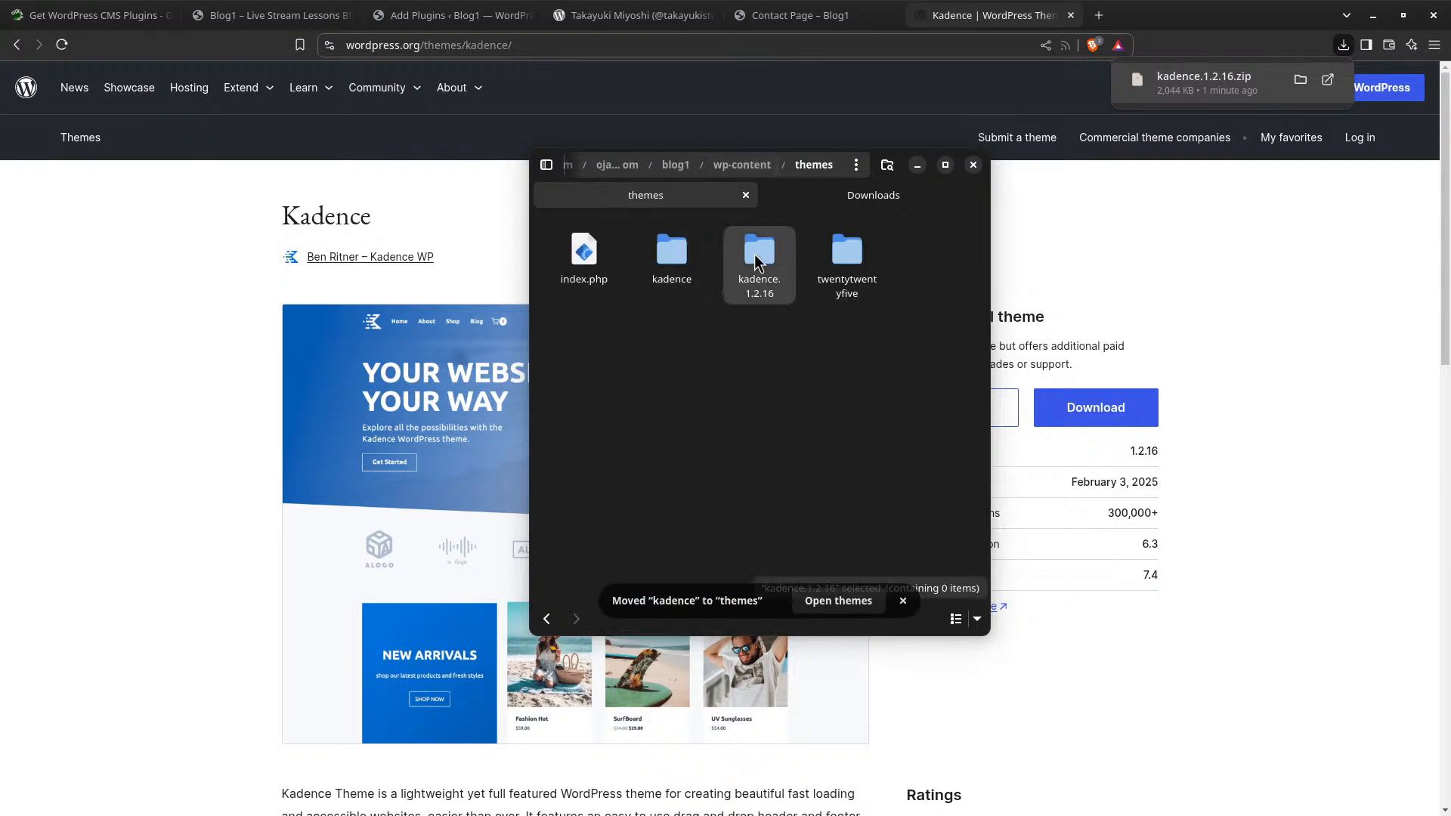
pyautogui.press('Delete')
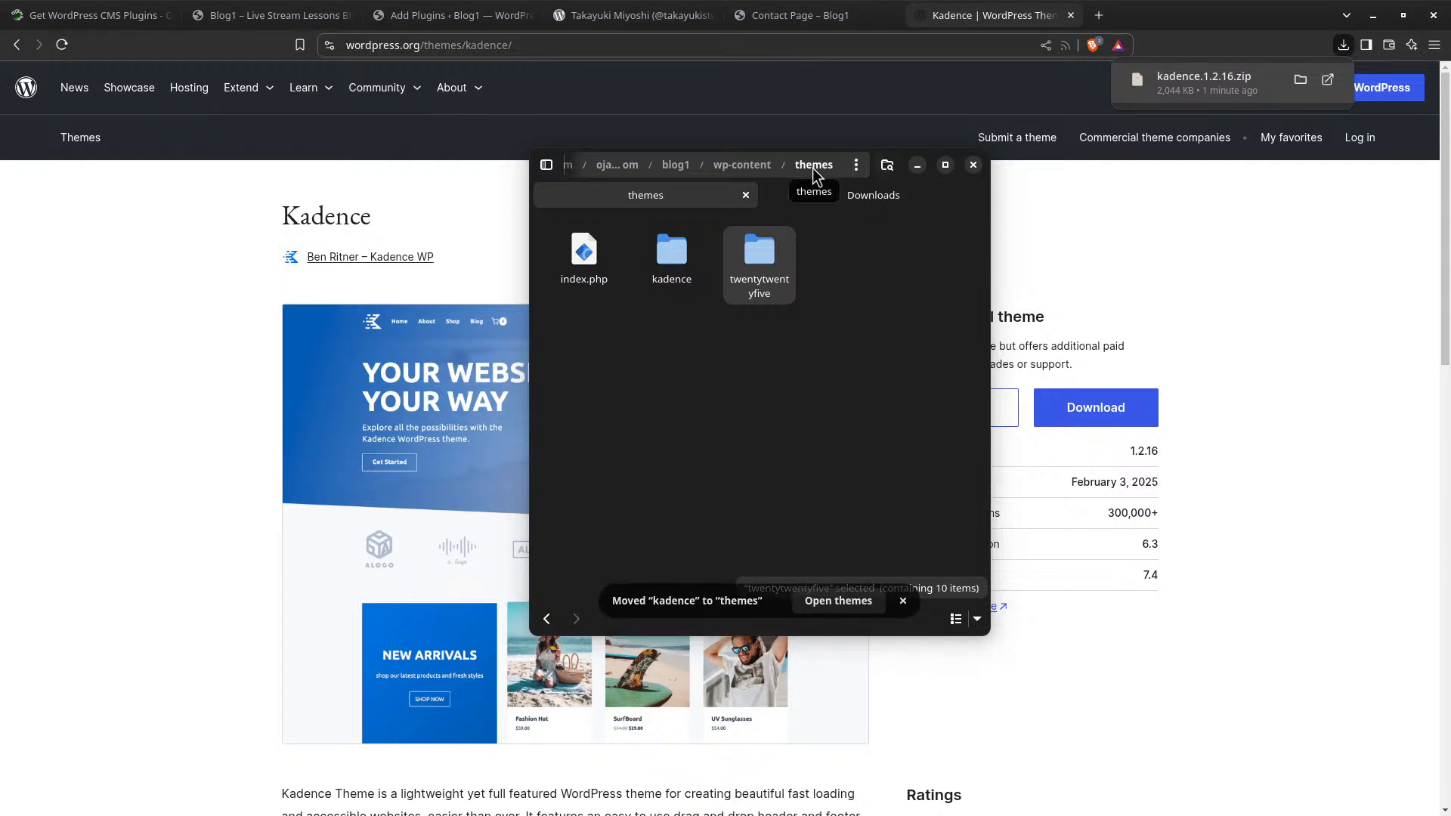
pyautogui.moveTo(788, 168); pyautogui.dragTo(0, 162)
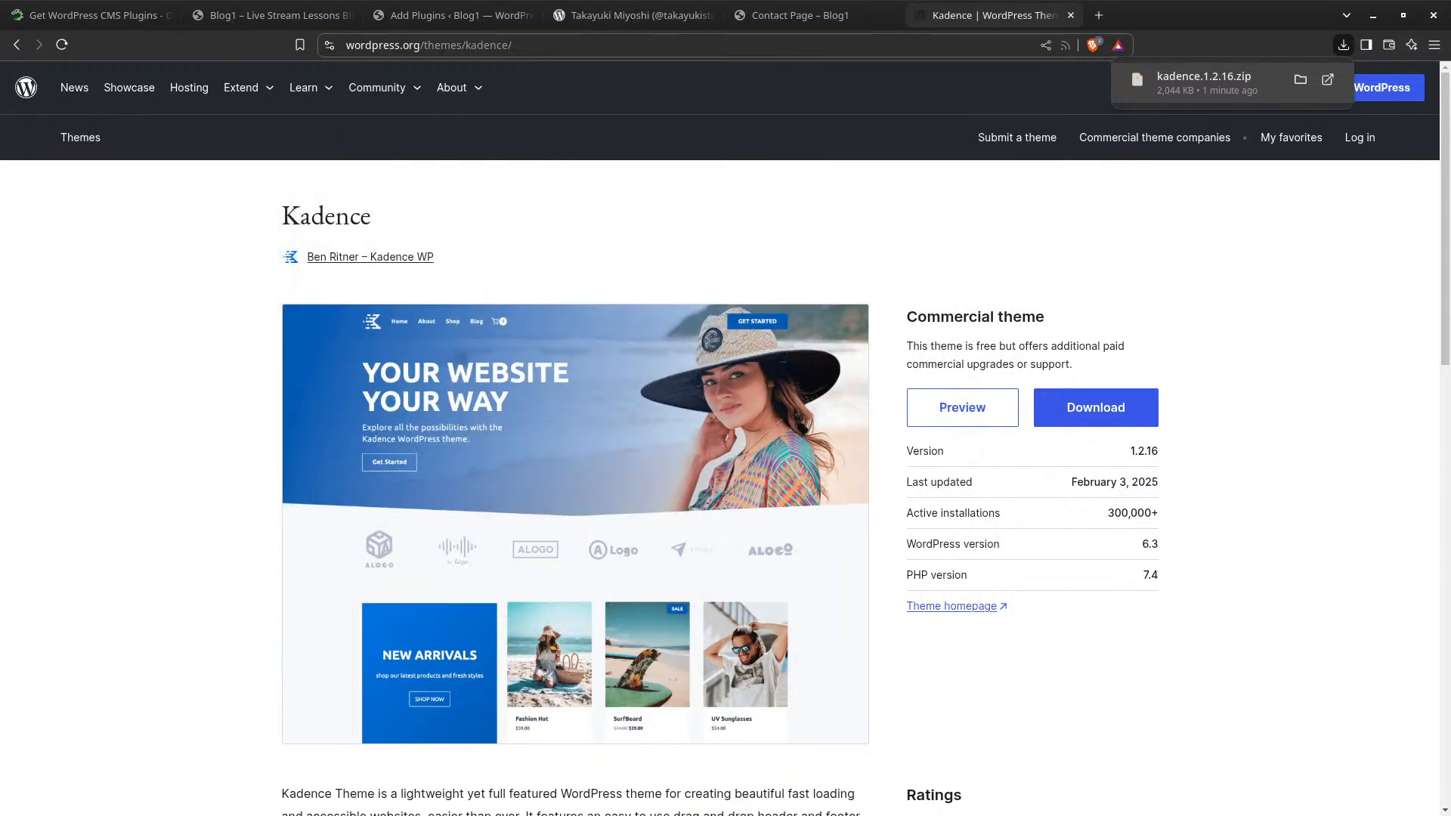
# Activate the Kadence theme in Blog1's Appearance > Themes
pyautogui.click(415, 16)
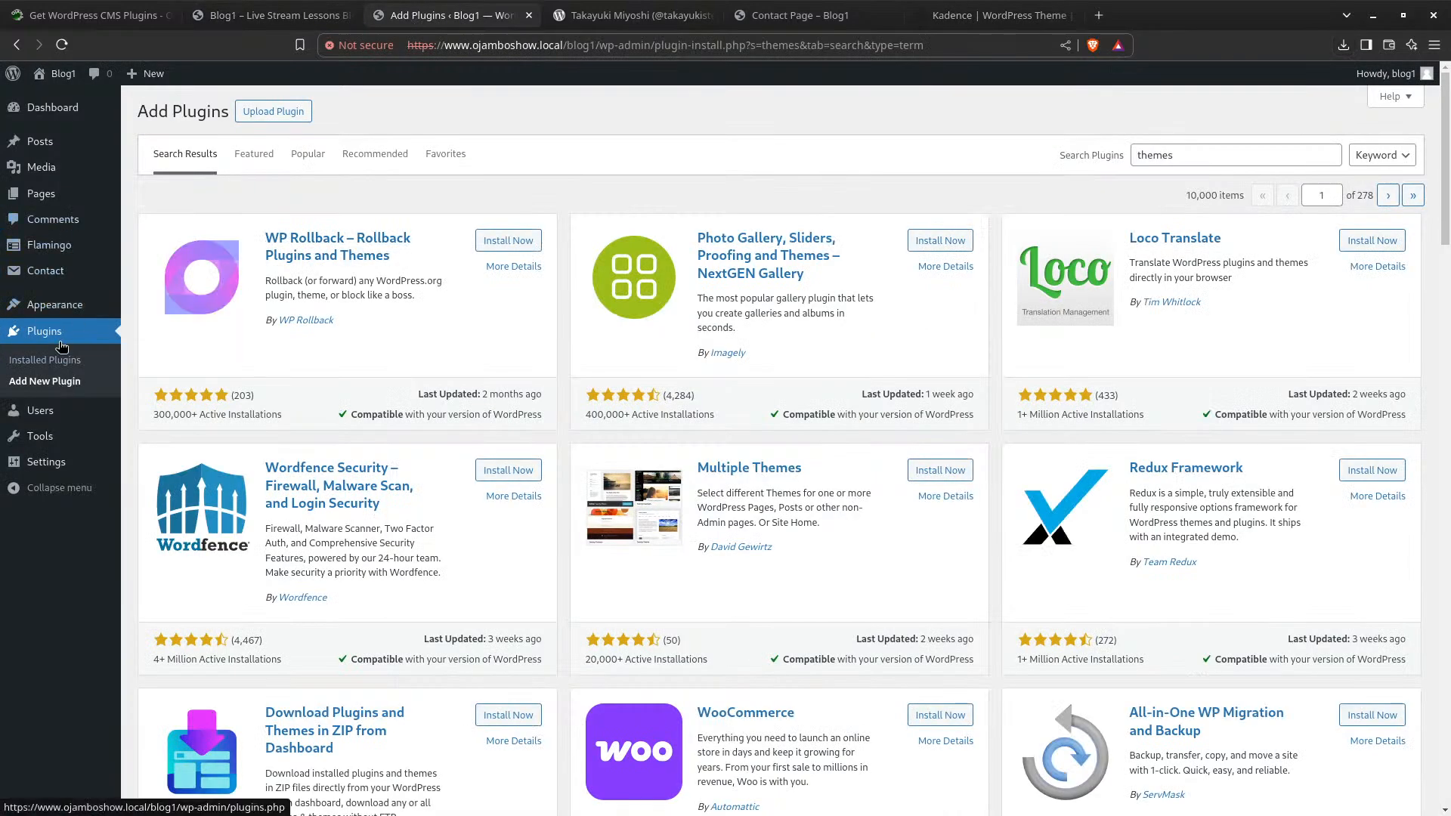
pyautogui.moveTo(64, 306)
pyautogui.click(161, 309)
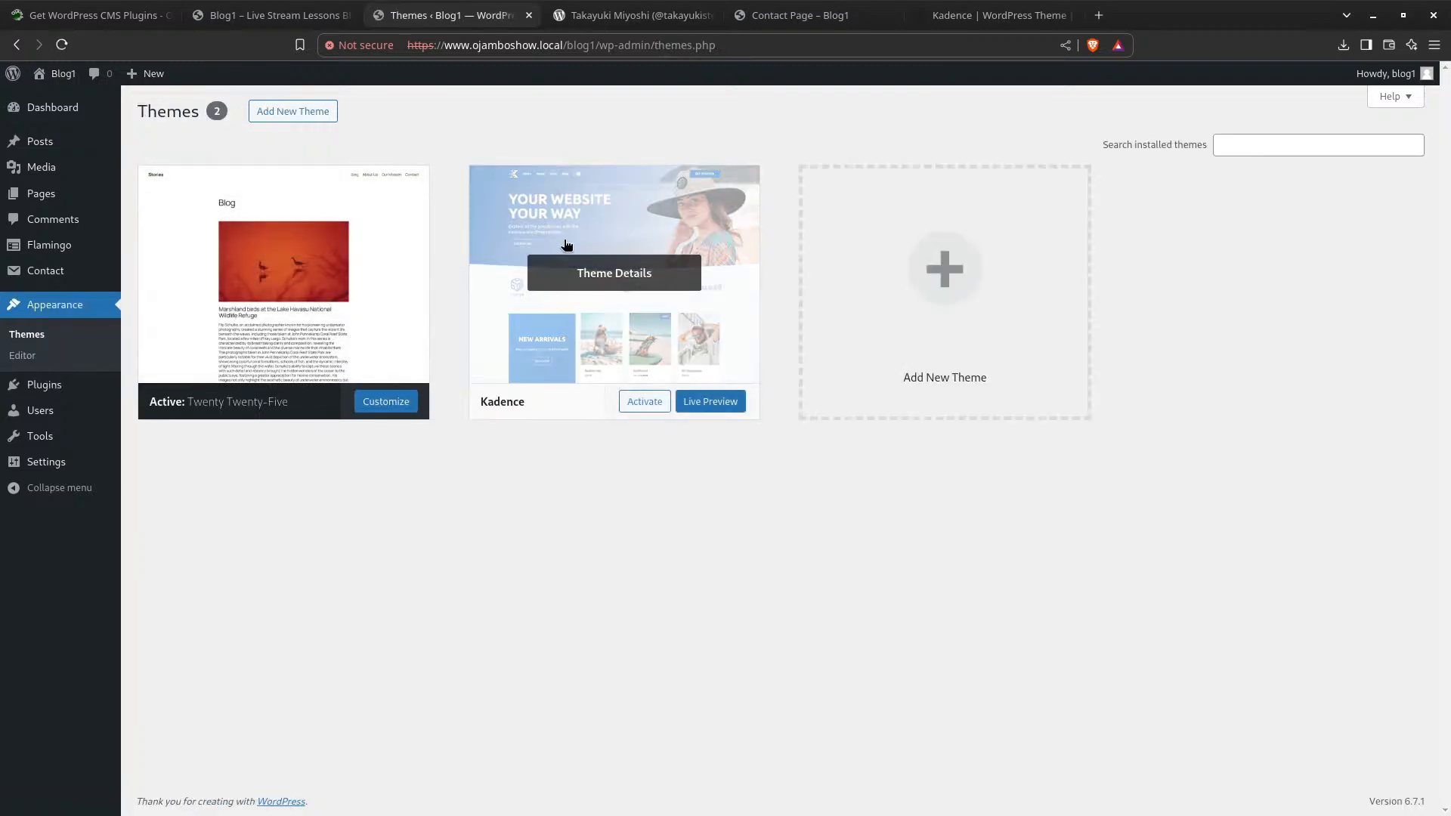
pyautogui.click(632, 401)
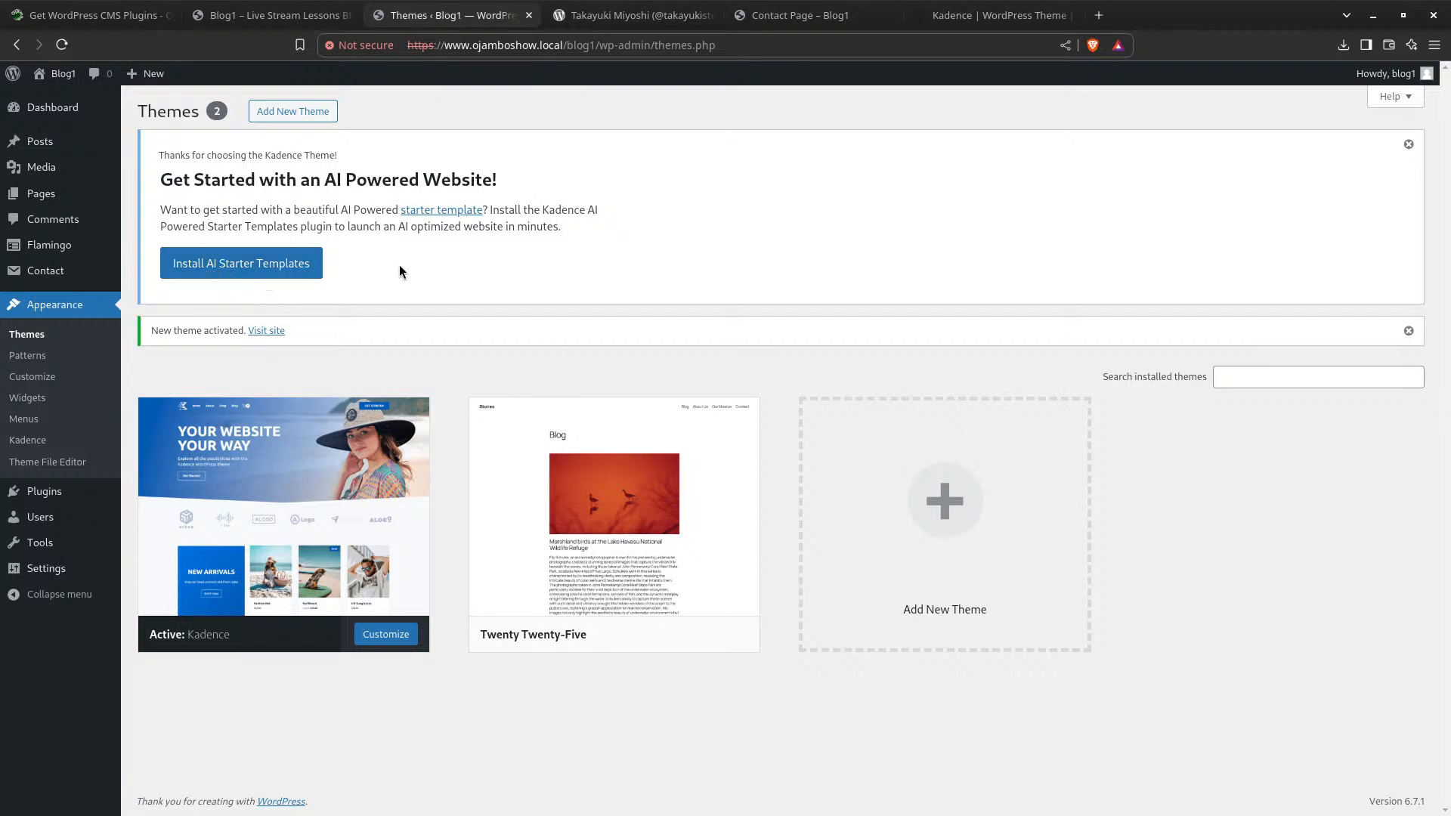
pyautogui.click(36, 404)
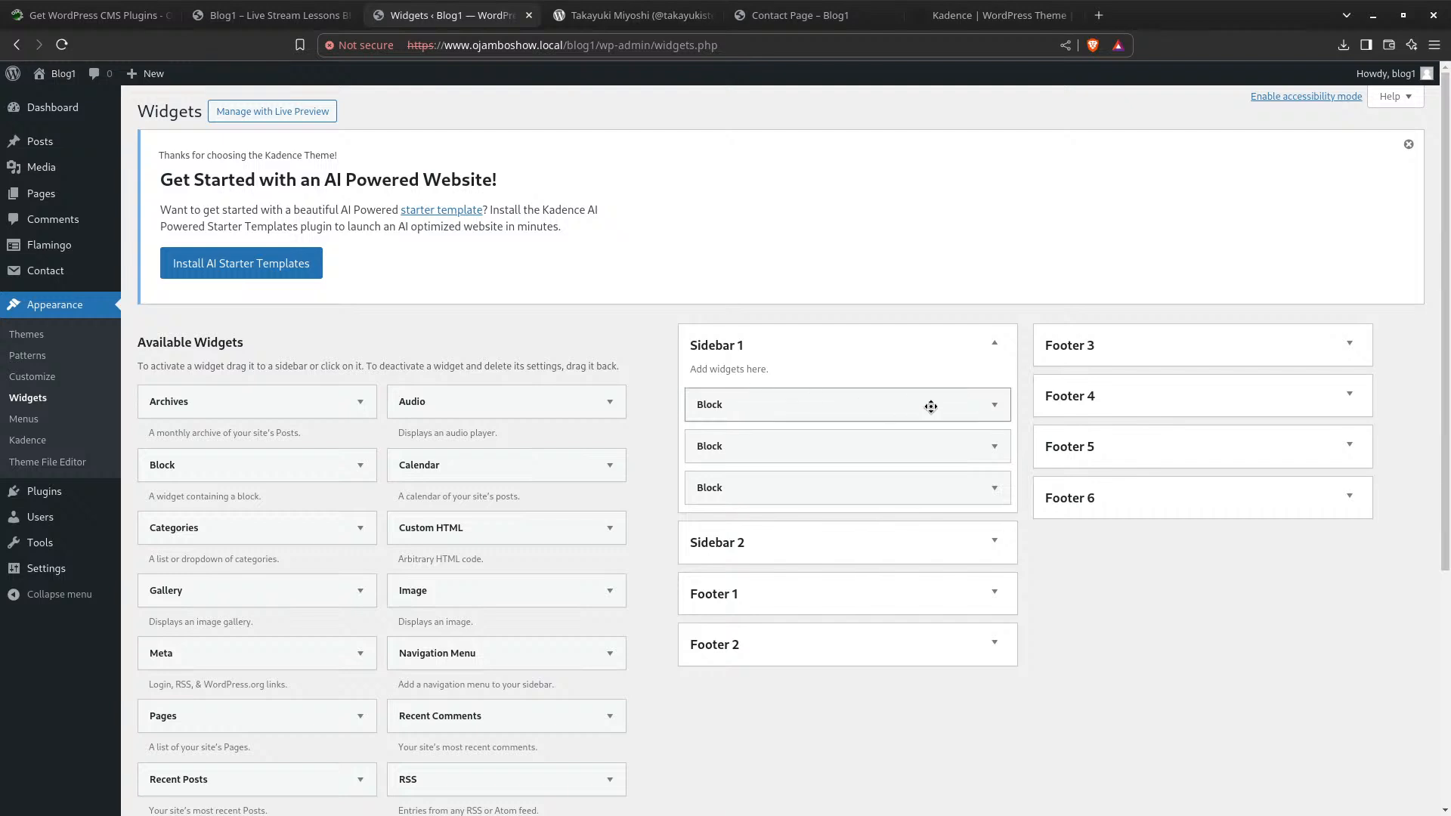
# Expand and collapse the three Sidebar 1 Block widgets, including Recent Posts and Recent Comments, to view their HTML
pyautogui.click(829, 411)
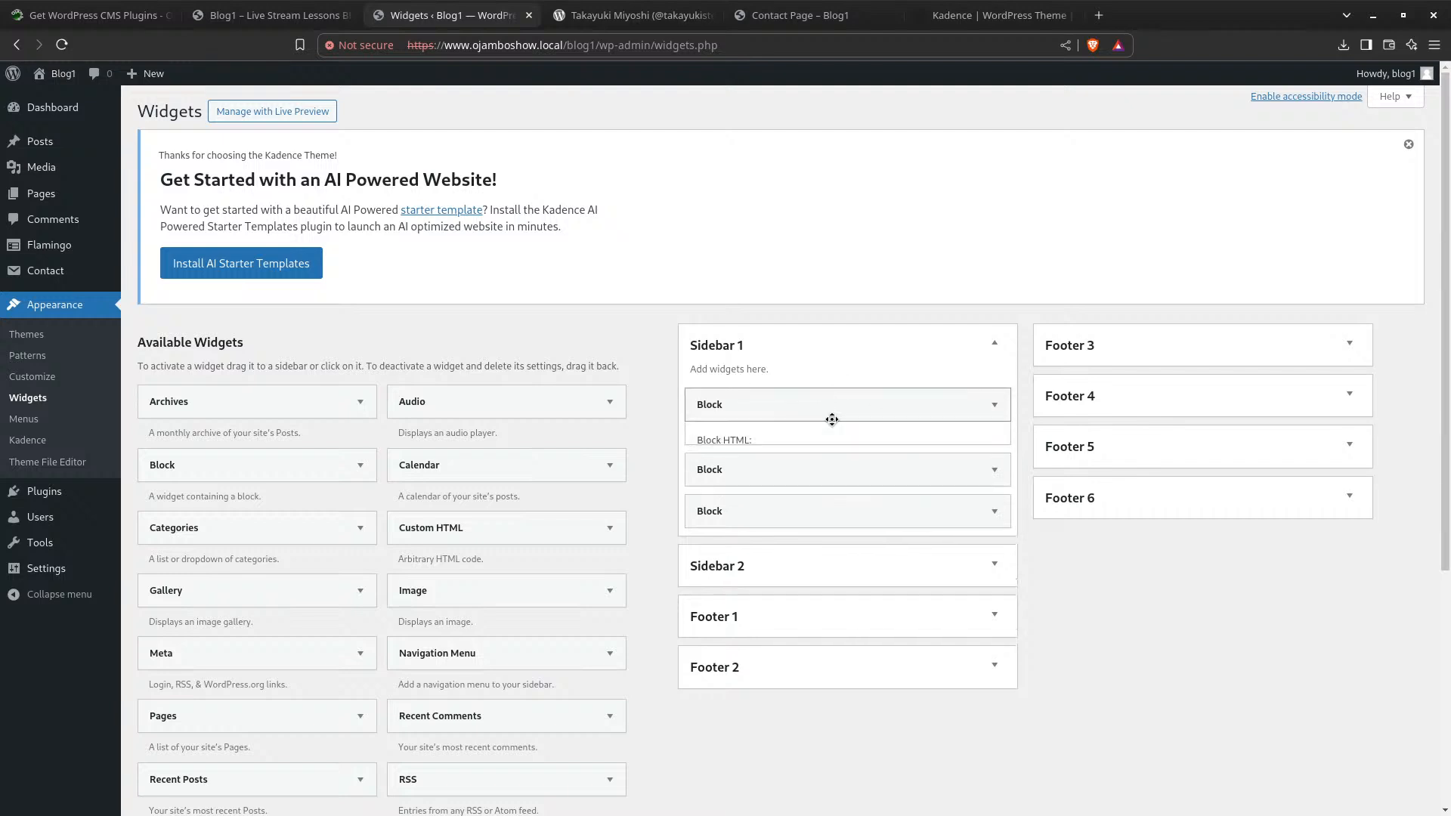
pyautogui.click(831, 420)
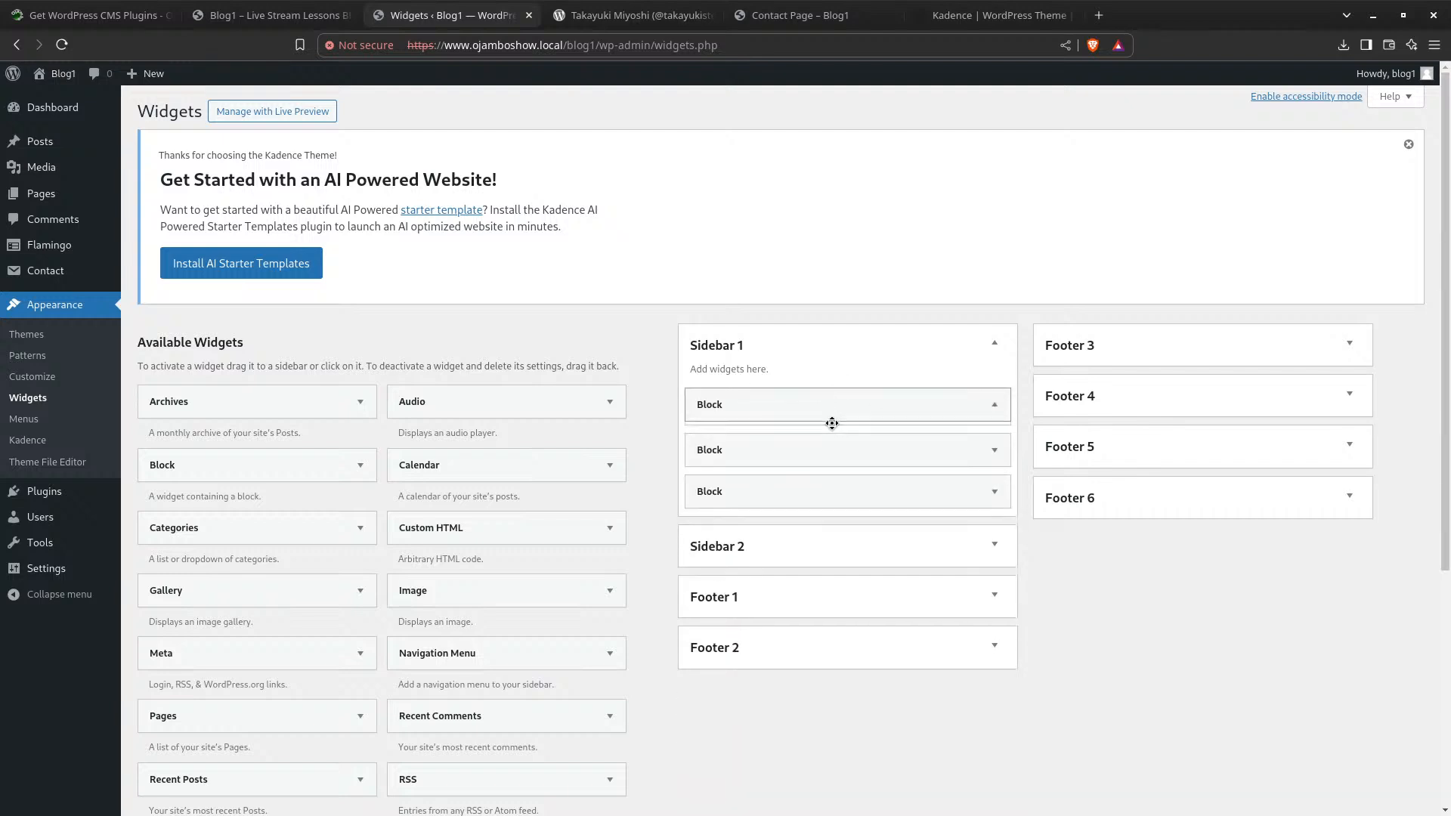
pyautogui.click(788, 451)
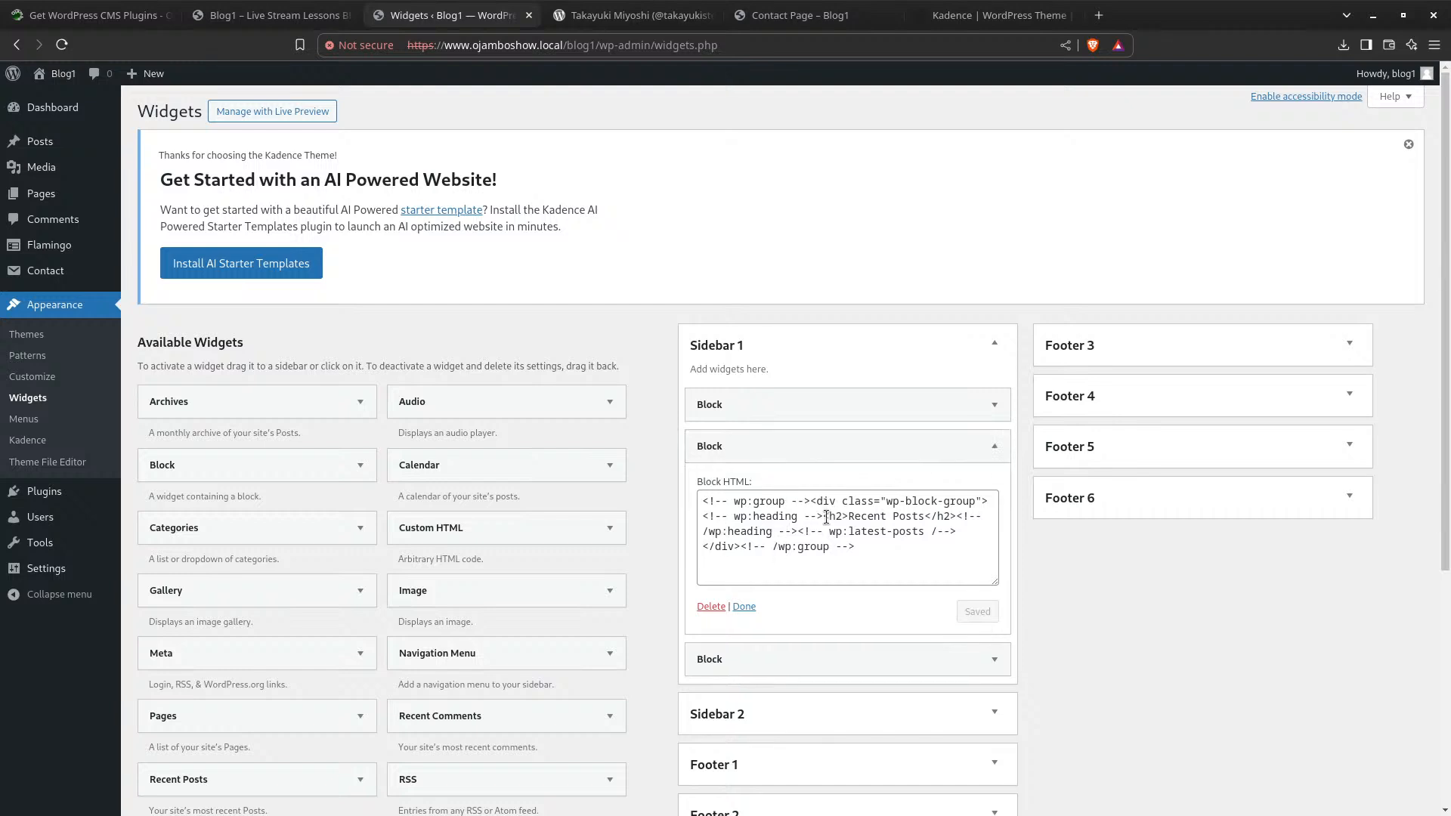
pyautogui.click(861, 455)
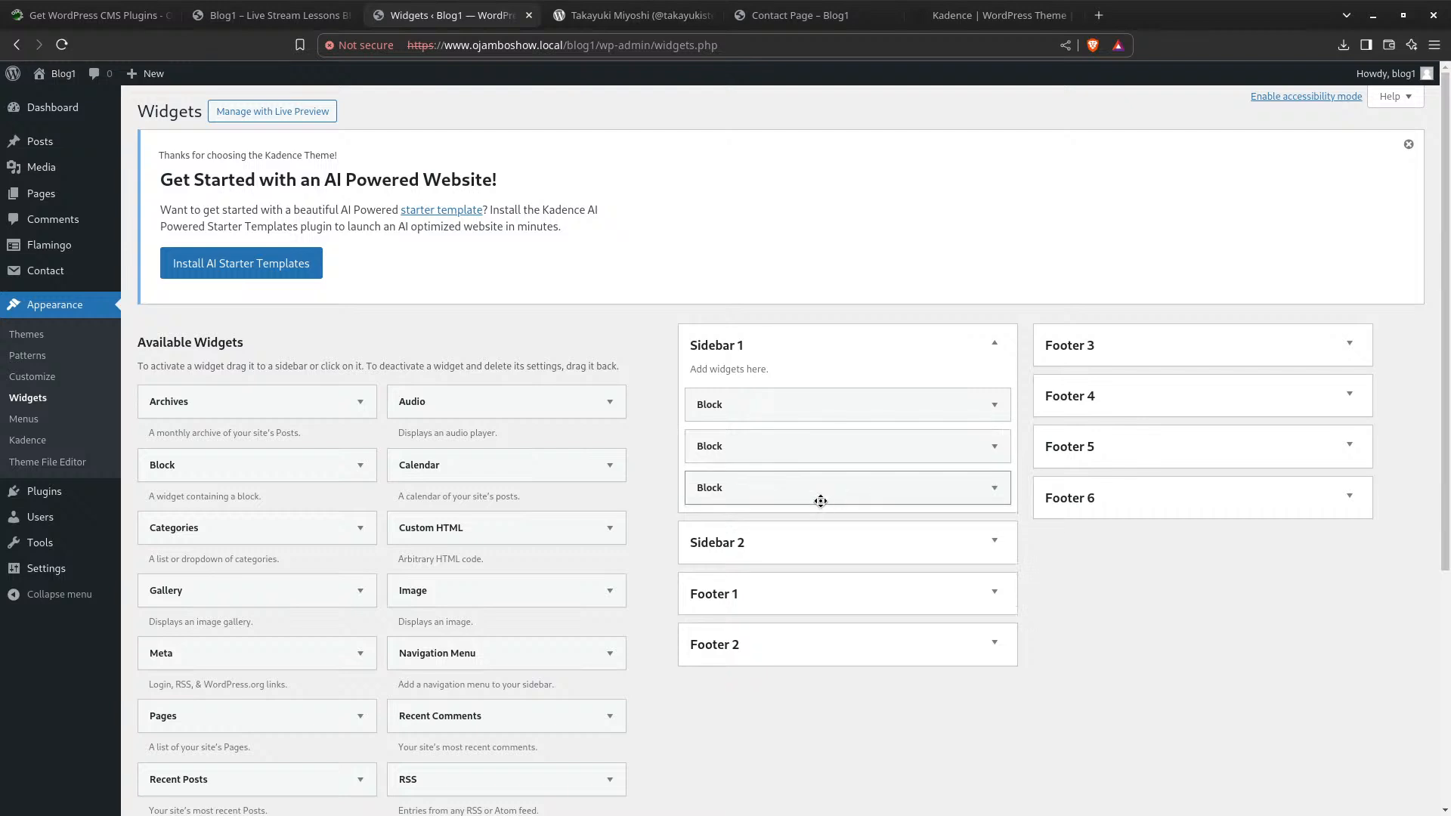
pyautogui.click(821, 489)
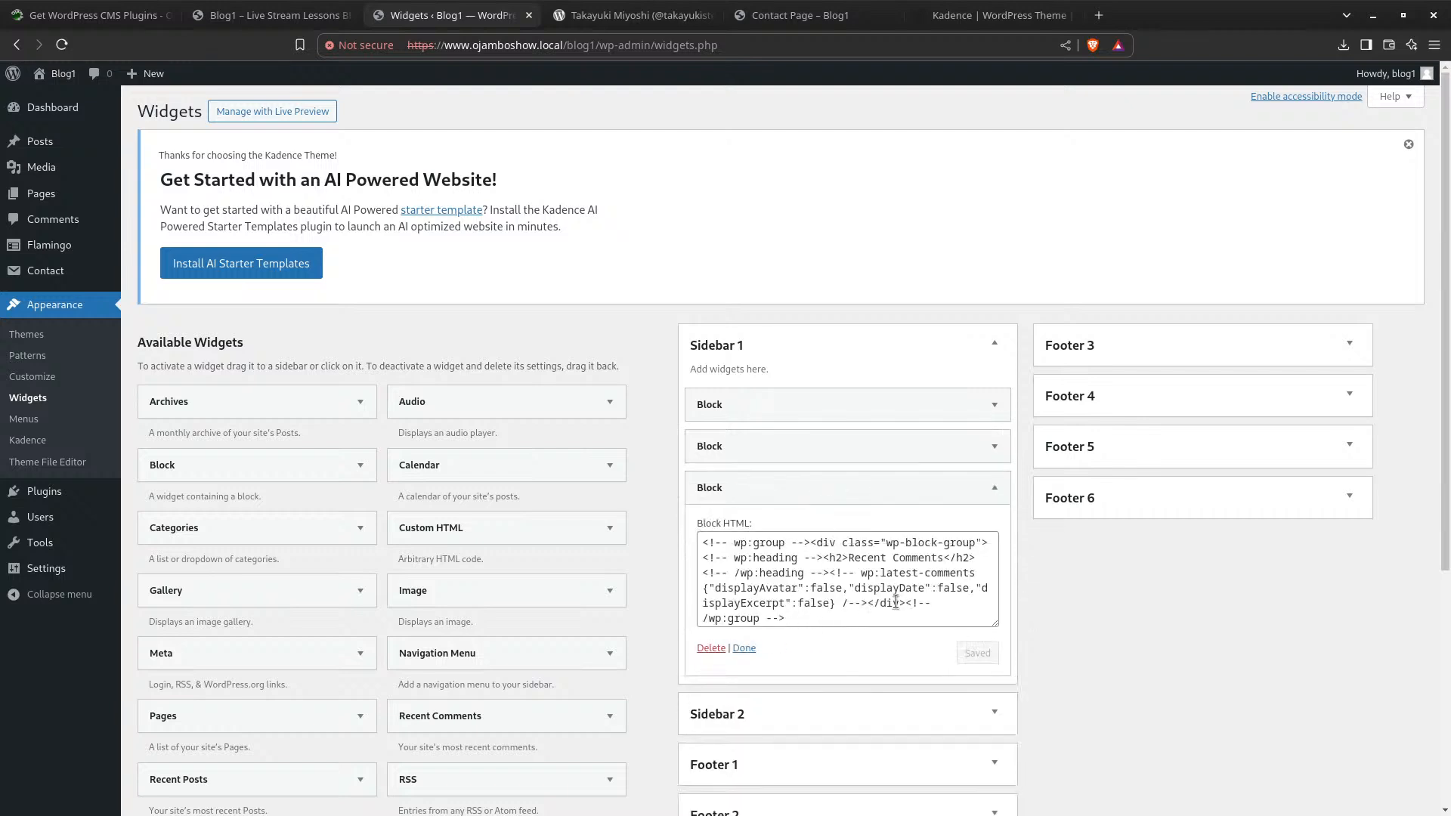
pyautogui.click(804, 492)
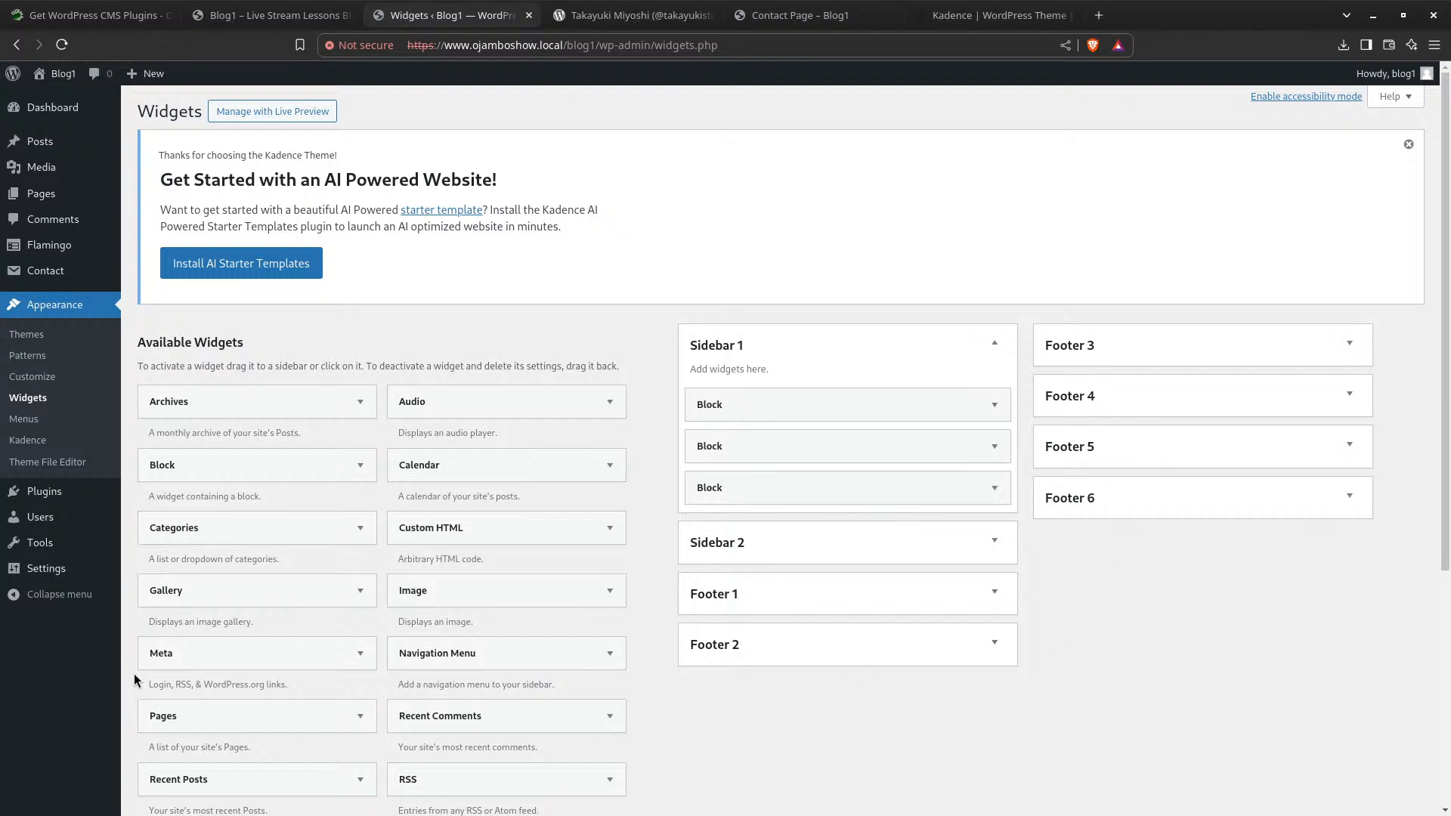
pyautogui.click(25, 421)
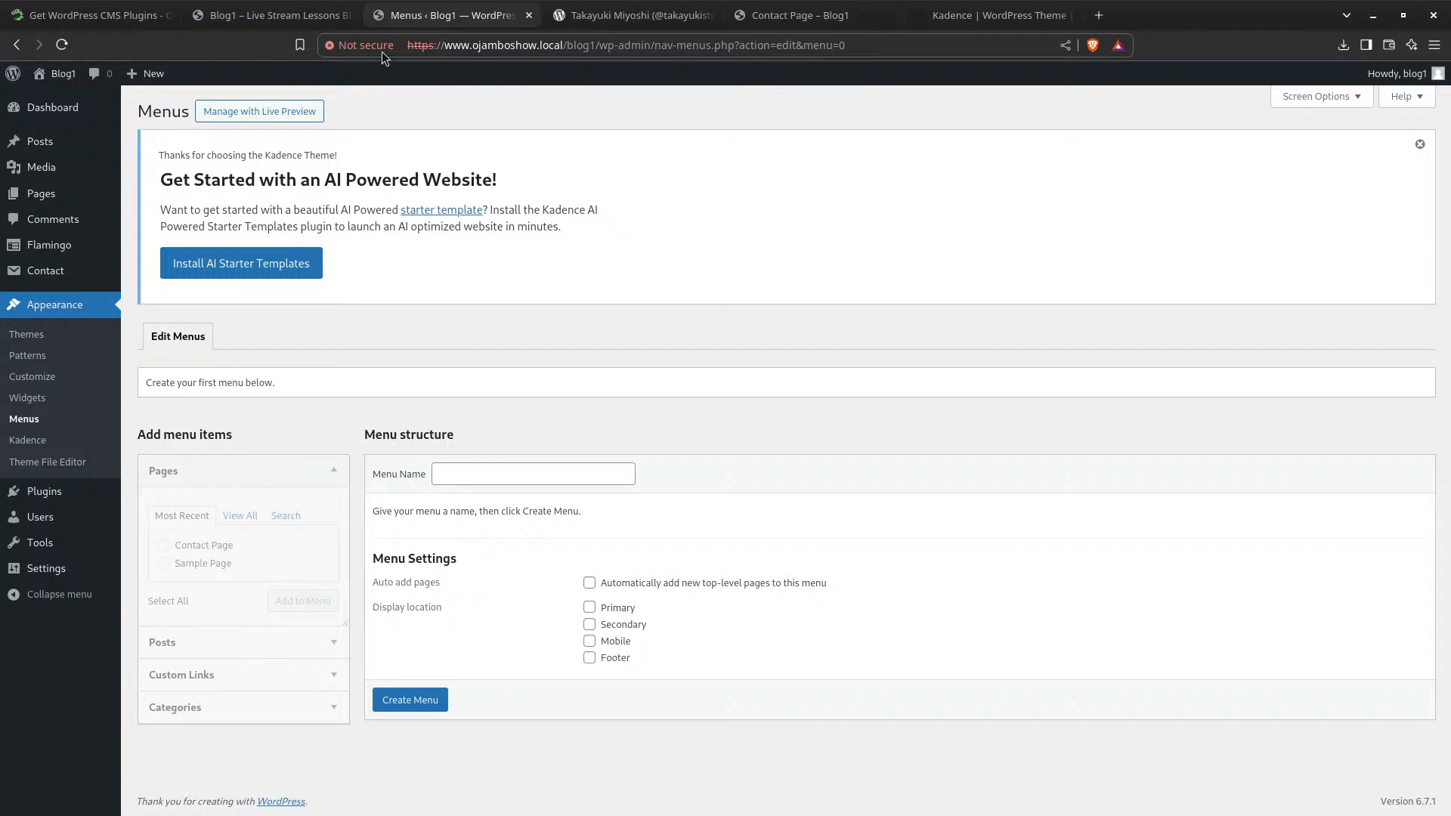
# Scroll the Blog1 front page from the Welcome heading to the footer and back
pyautogui.click(286, 19)
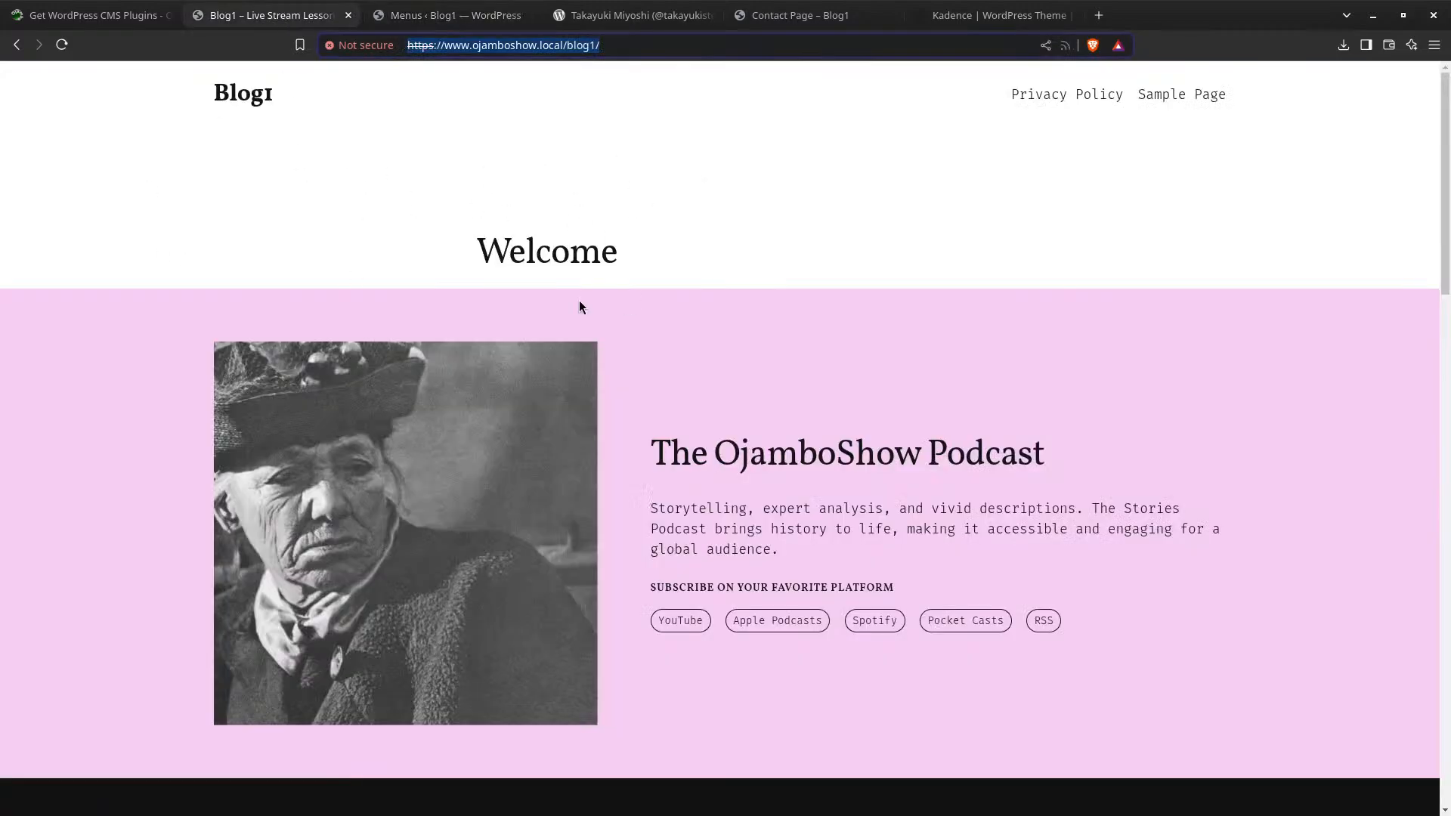
pyautogui.scroll(-20, 578, 306)
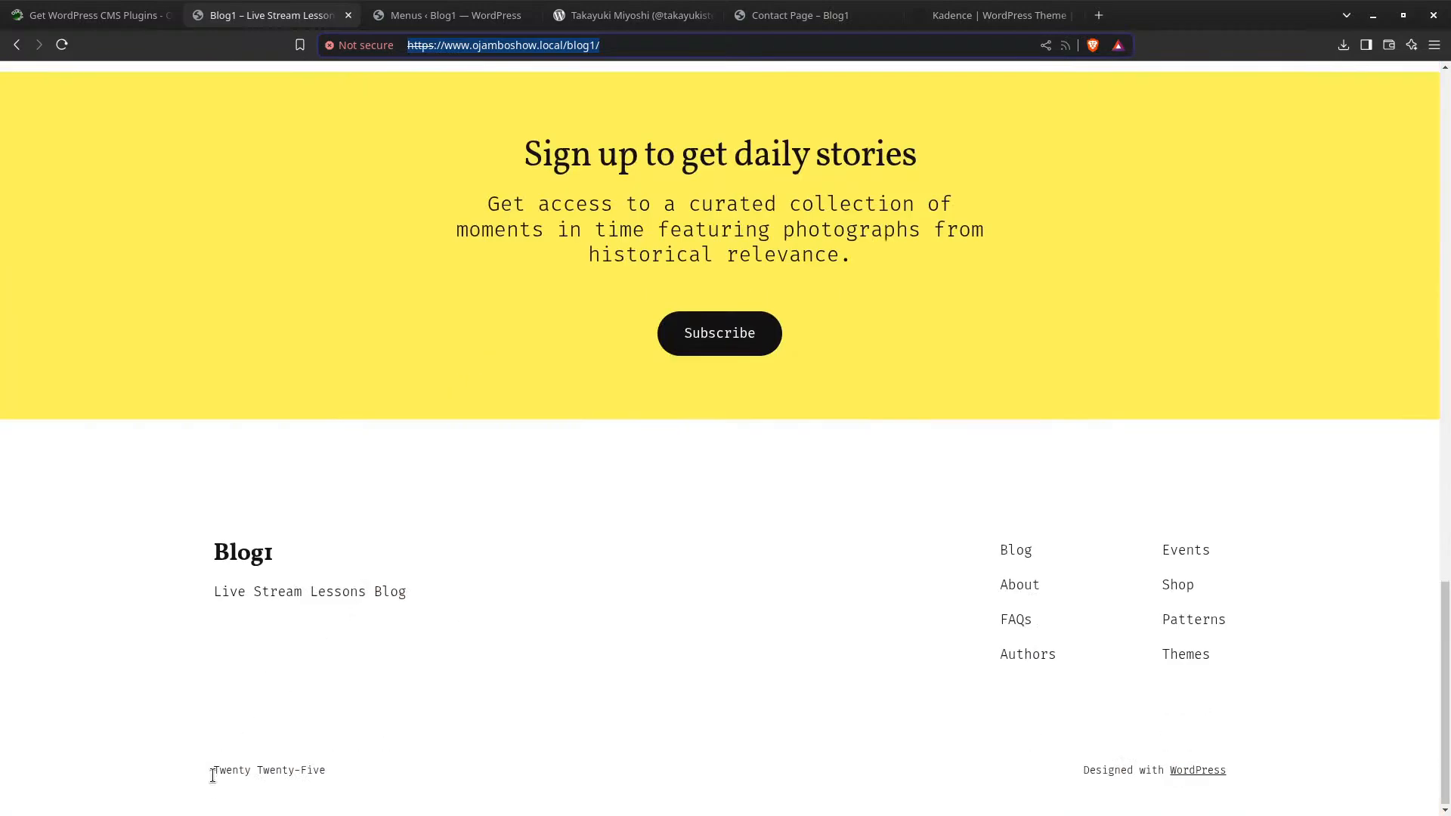
pyautogui.scroll(20, 329, 673)
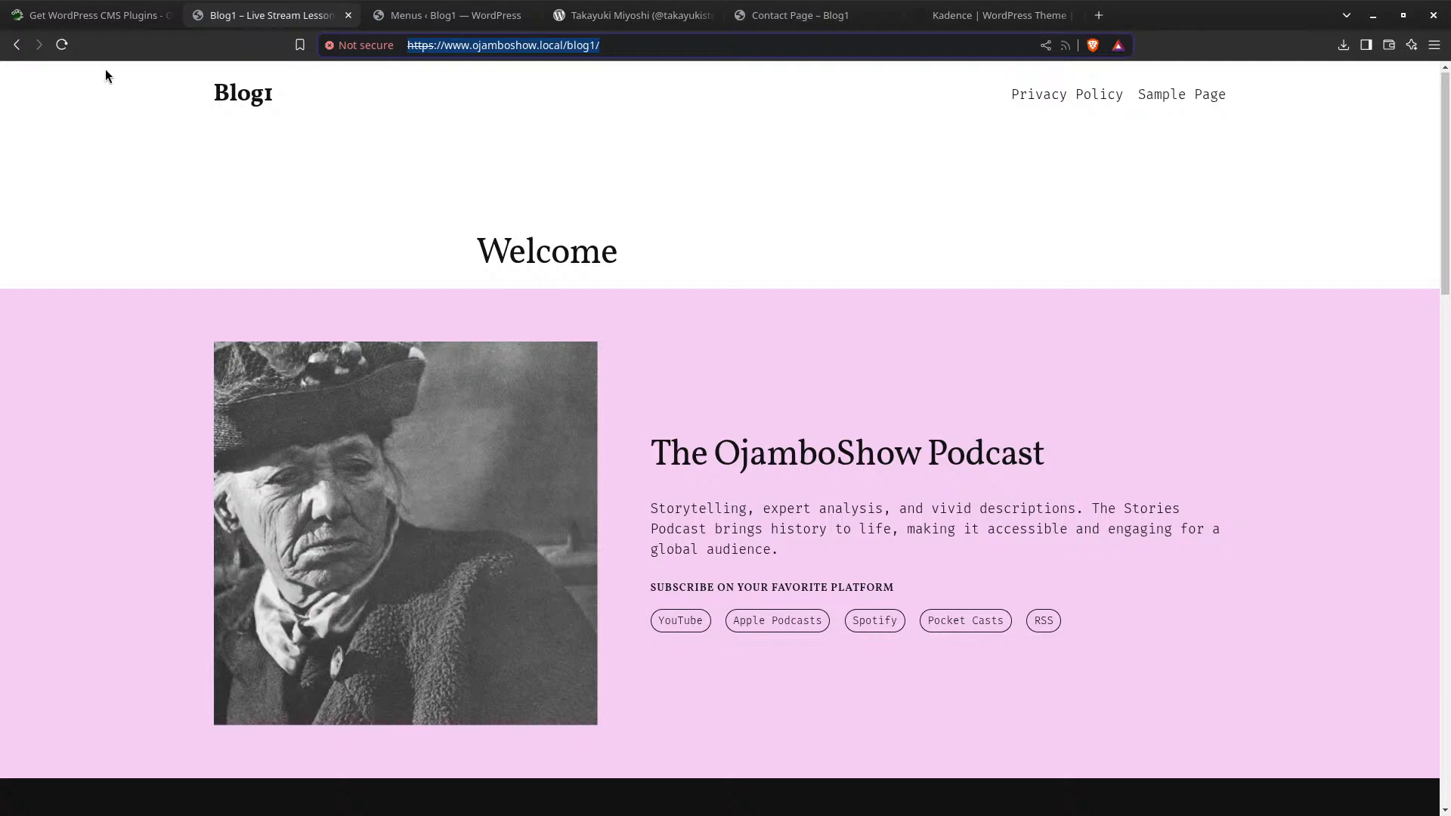
# Reload the Blog1 front page and scroll through it in the new Kadence design
pyautogui.click(62, 46)
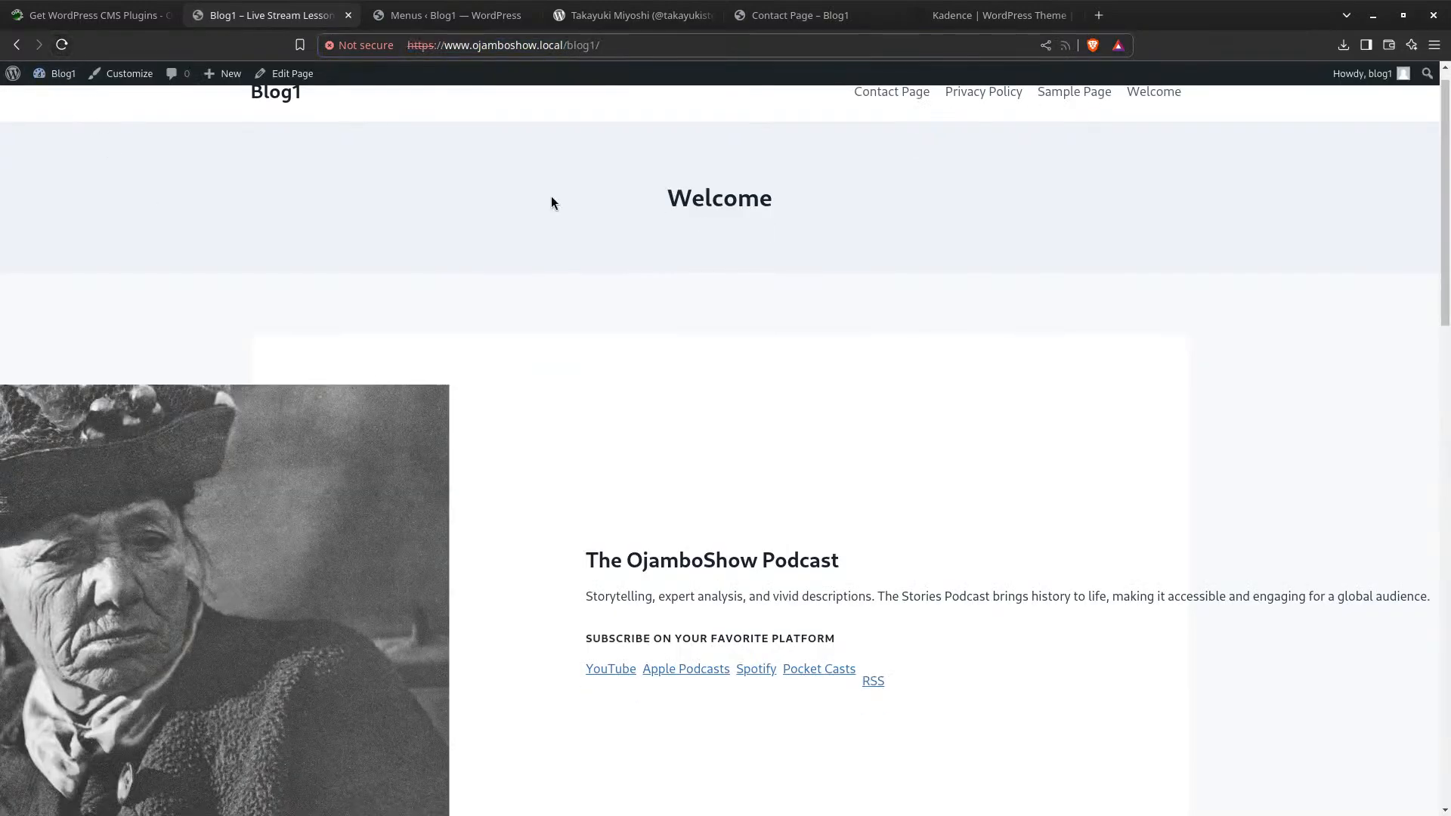
pyautogui.scroll(-20, 659, 285)
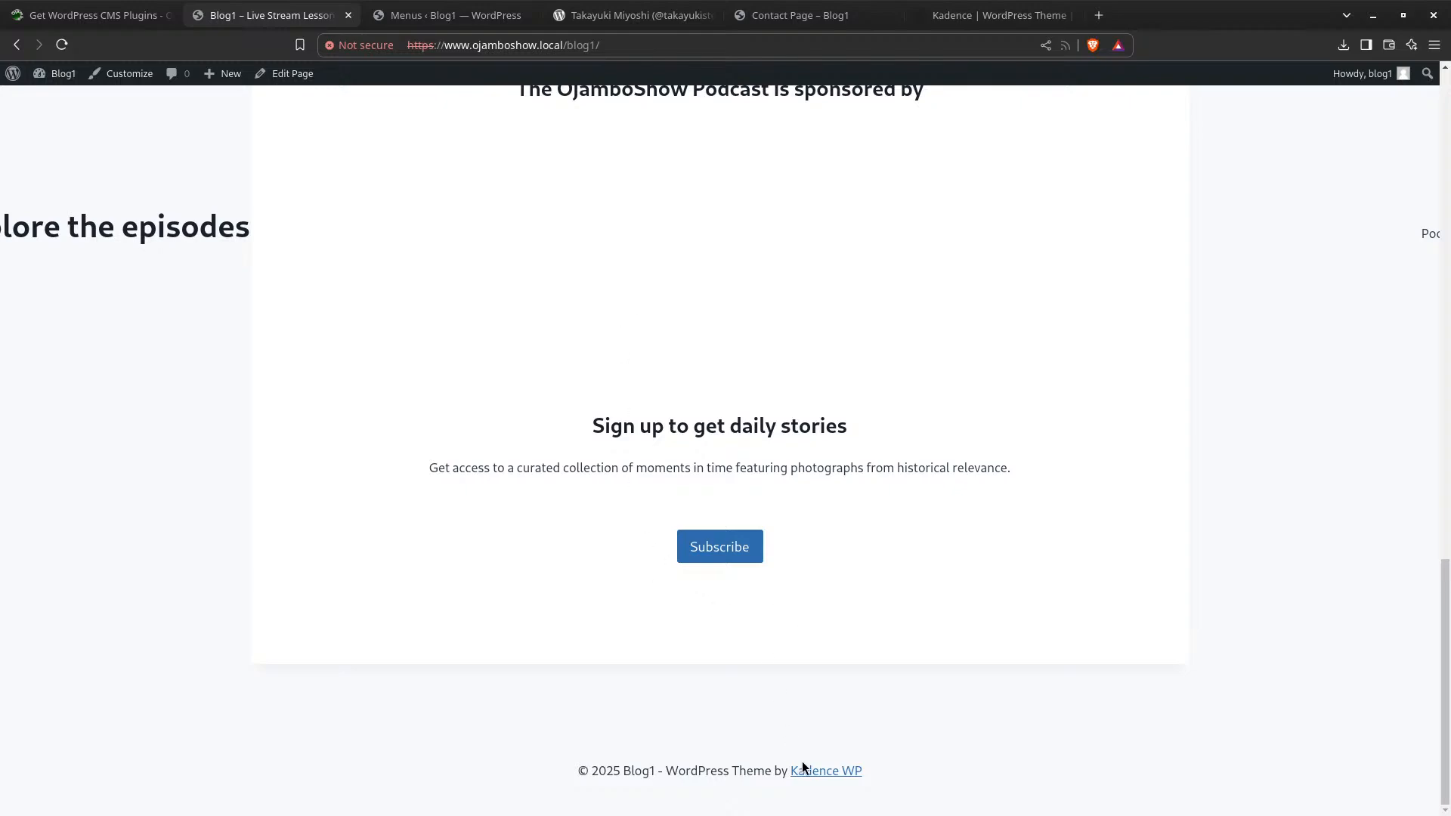
pyautogui.scroll(20, 474, 568)
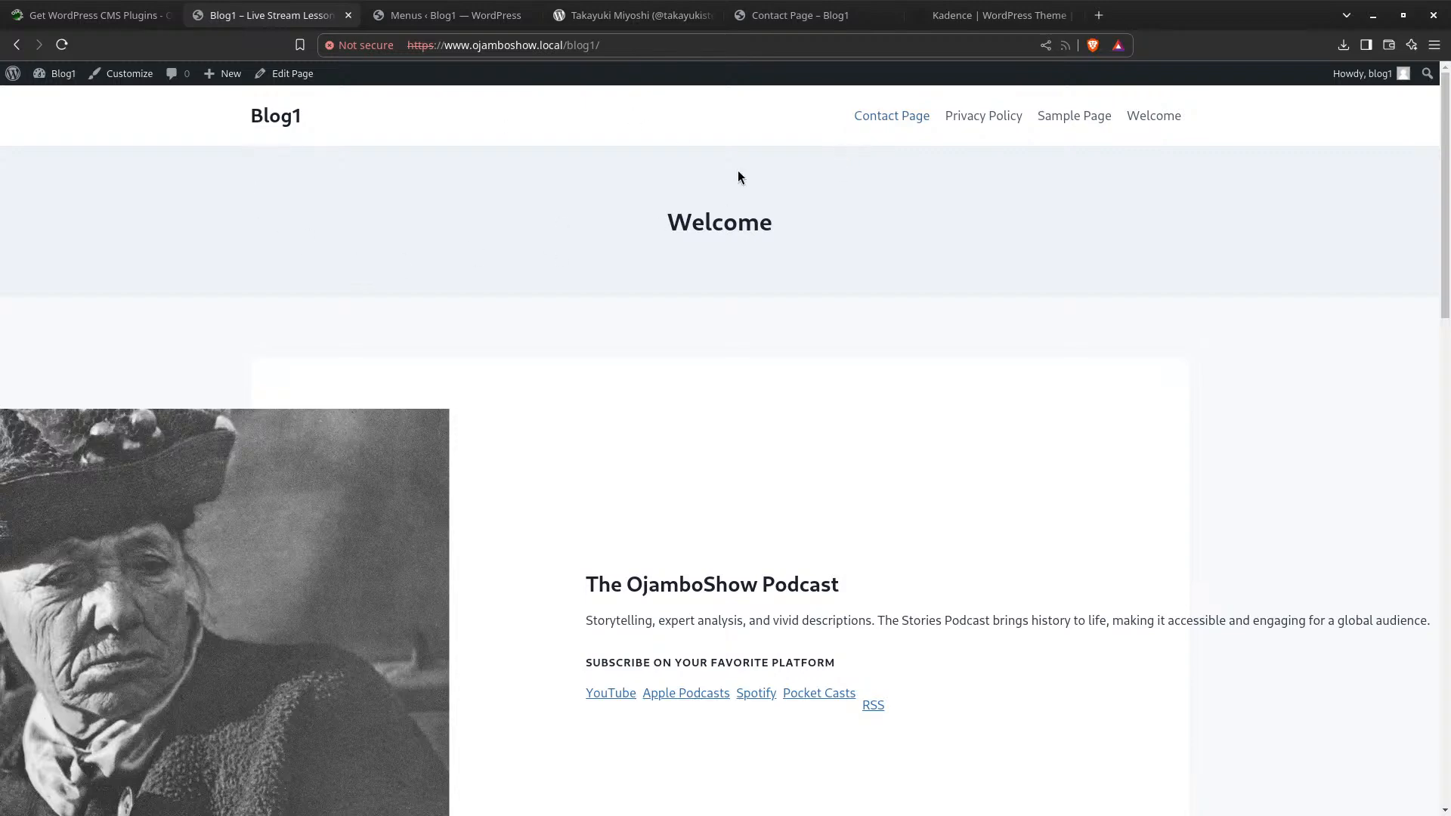
pyautogui.click(119, 80)
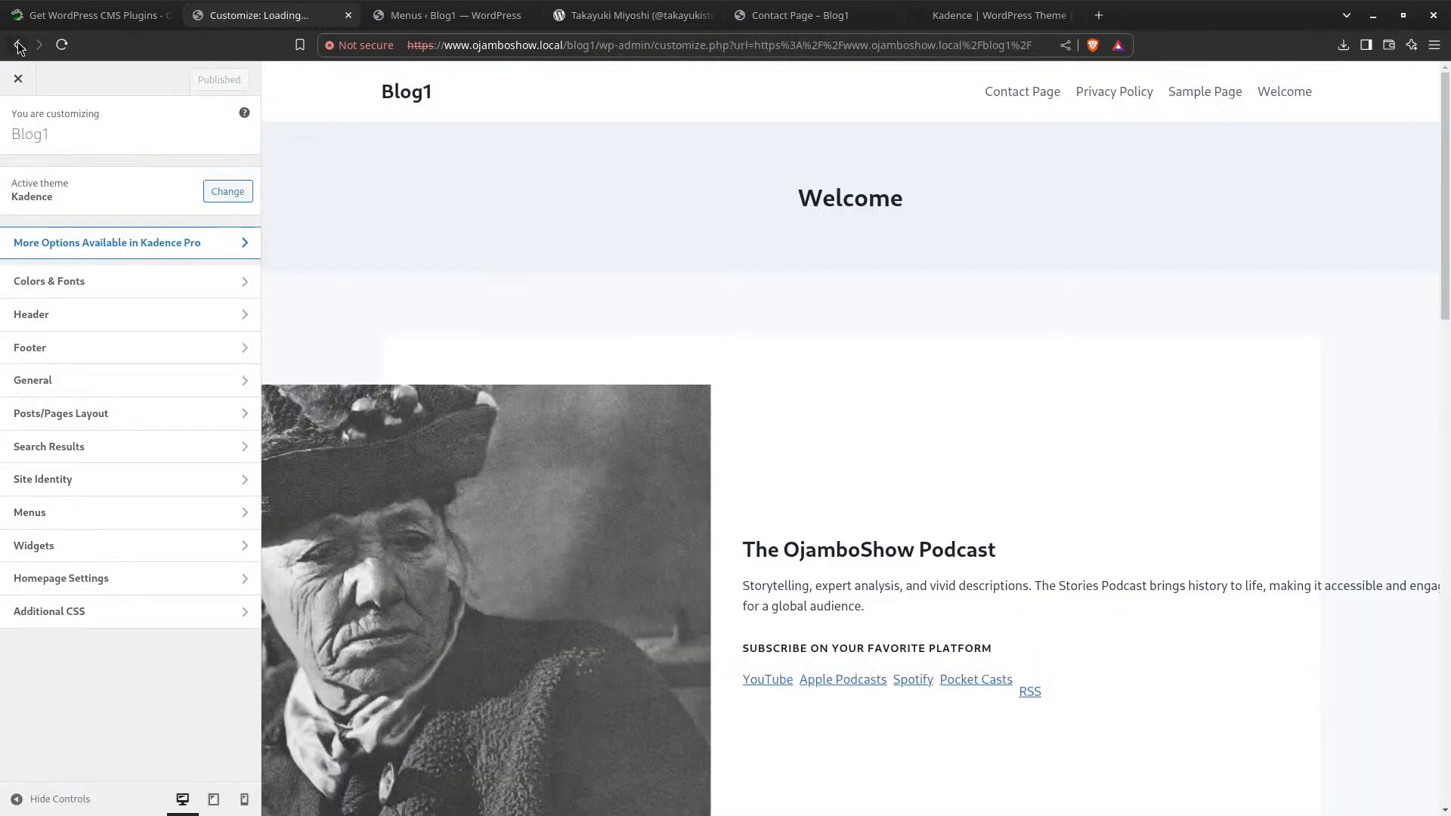
pyautogui.click(16, 44)
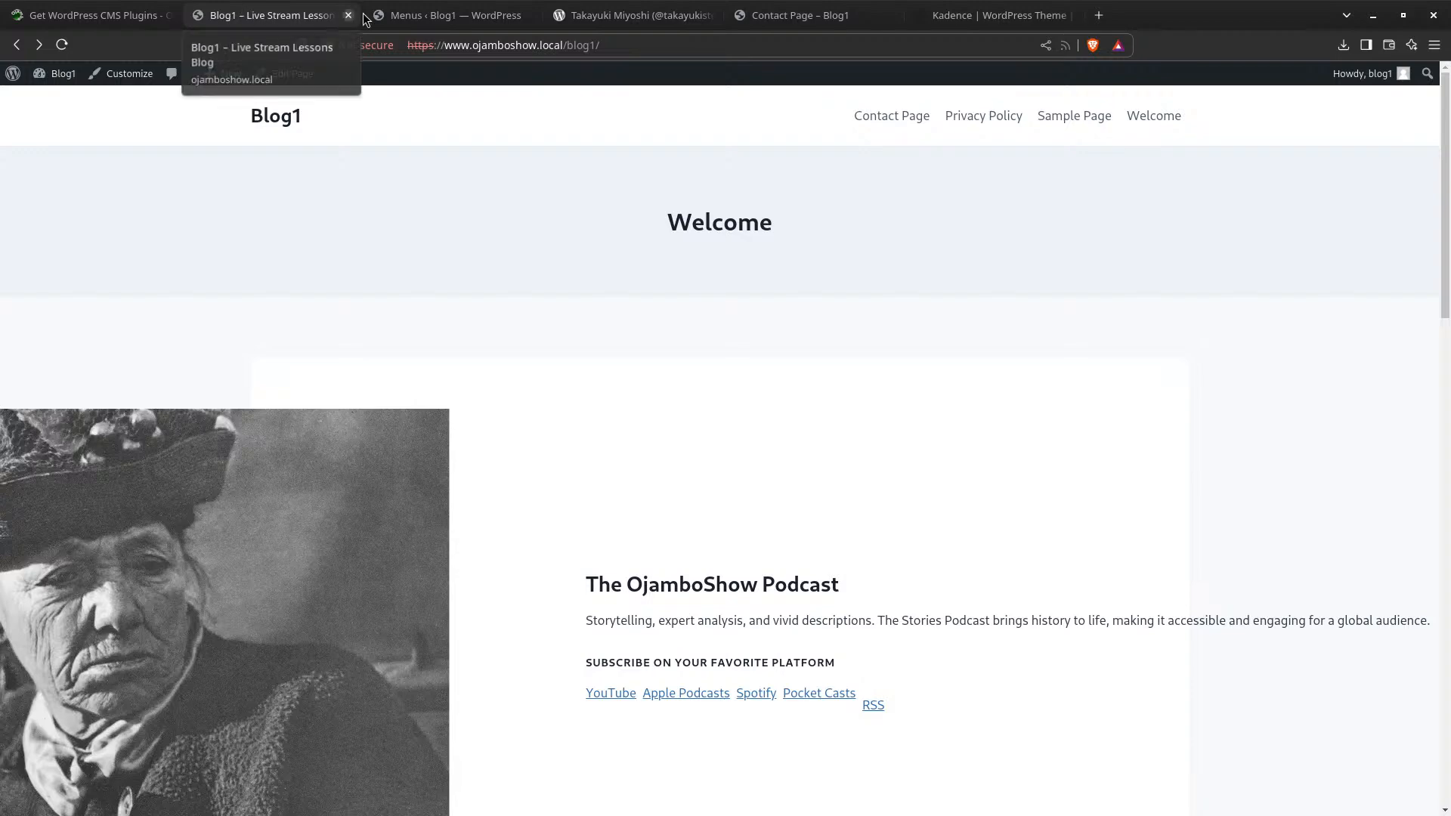
pyautogui.click(423, 16)
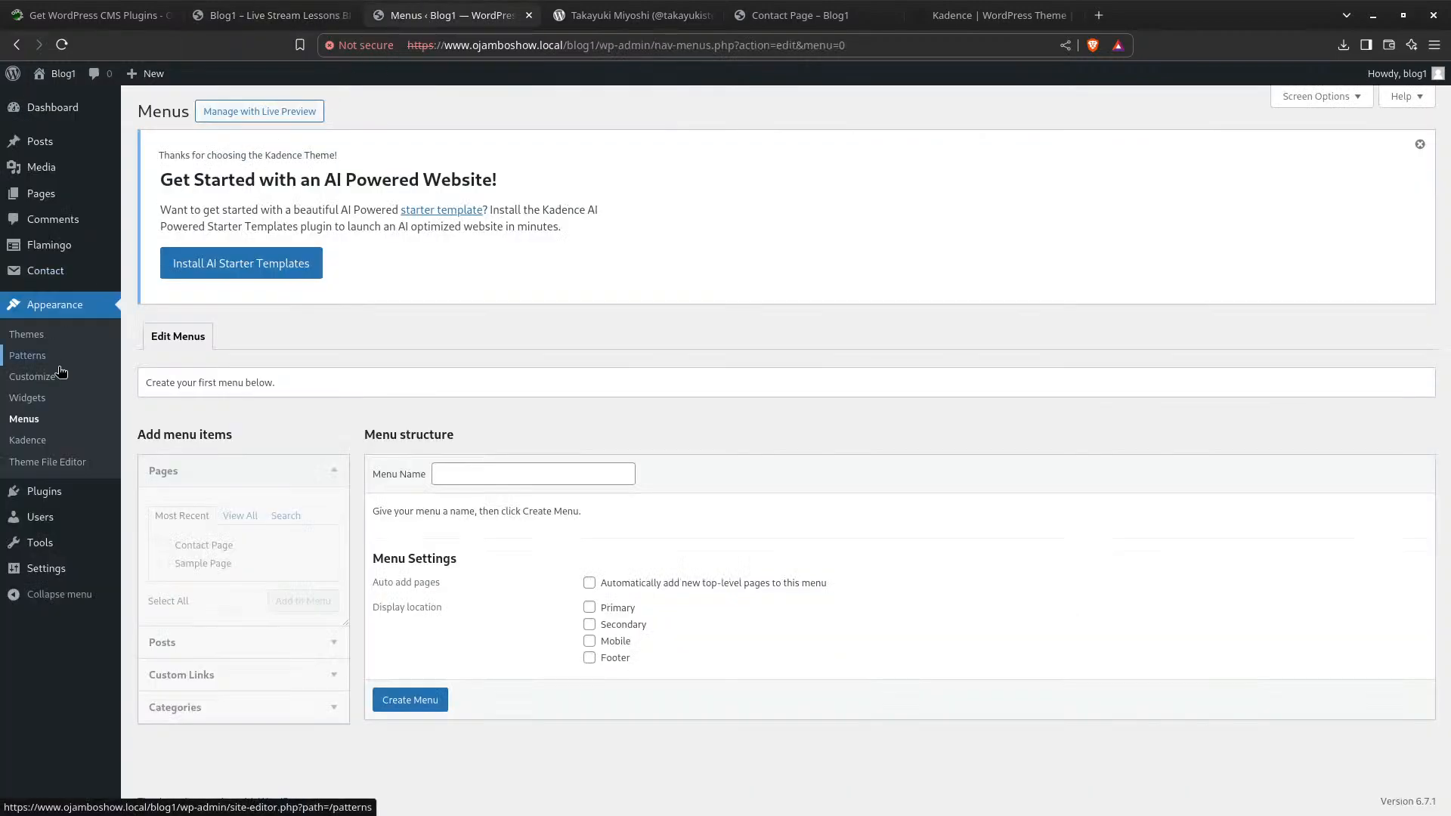
# In the Kadence Customizer, view all menu locations and confirm Primary has no menu assigned
pyautogui.click(41, 337)
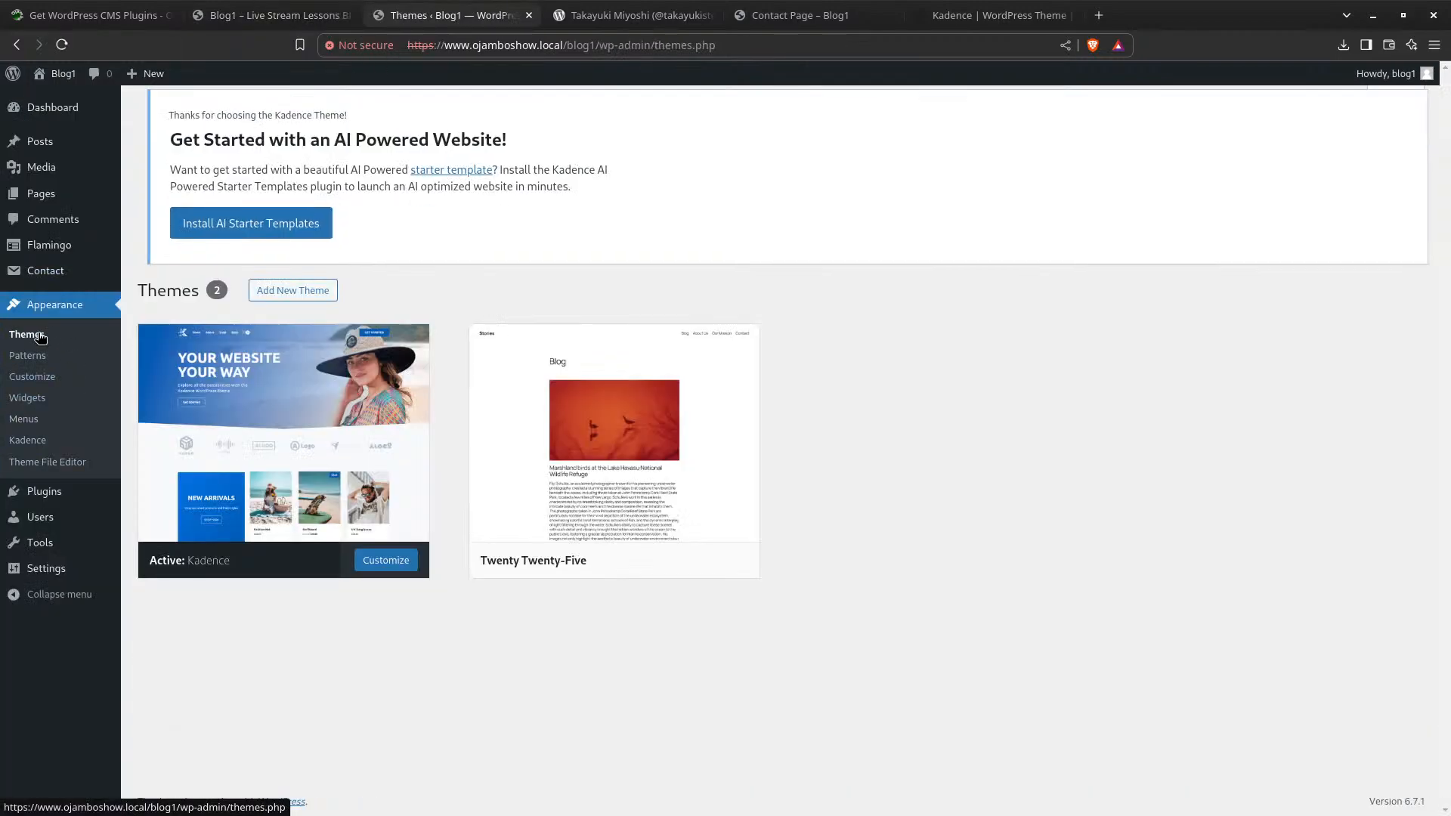
pyautogui.click(395, 595)
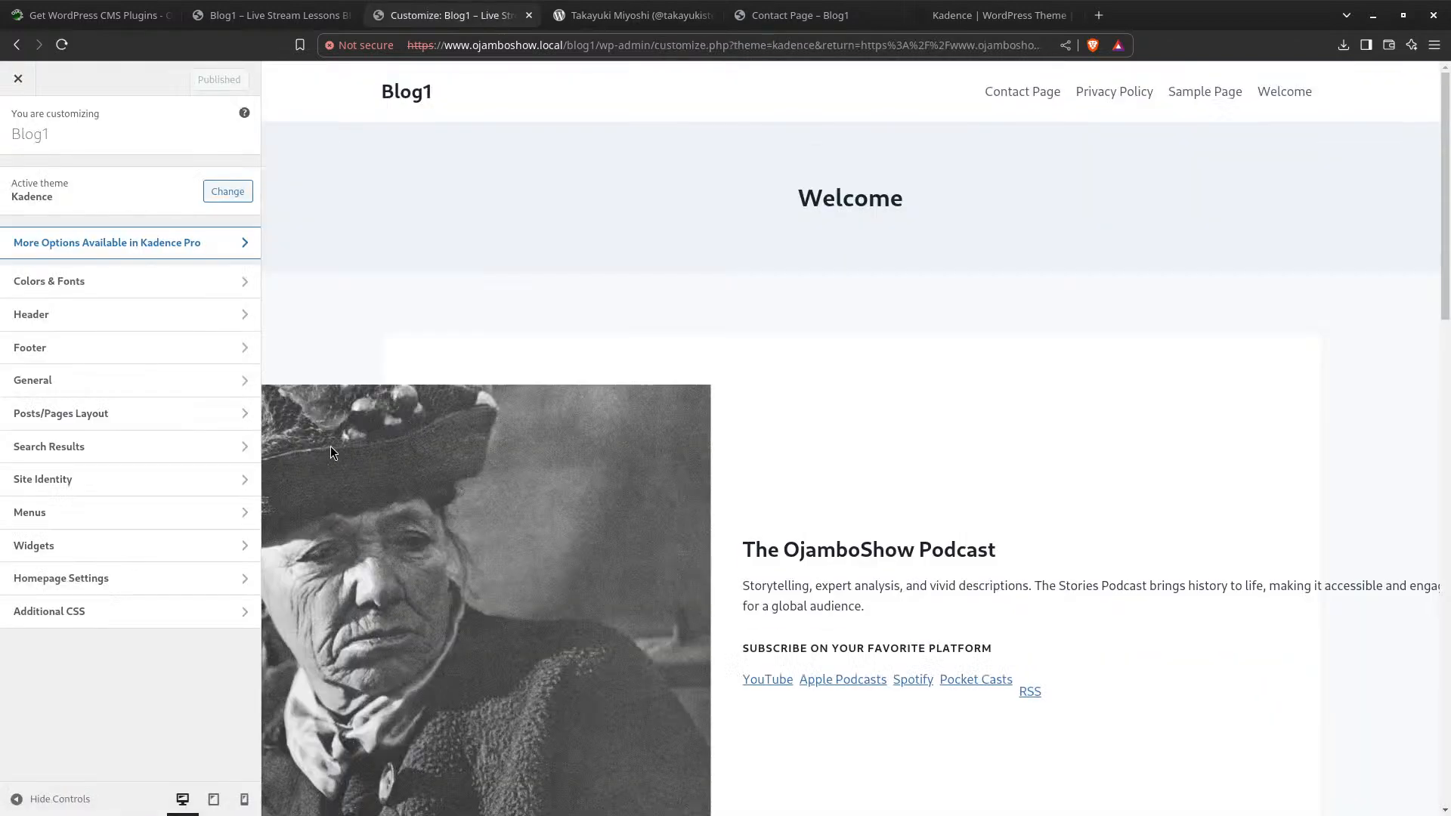
pyautogui.click(102, 555)
pyautogui.click(18, 124)
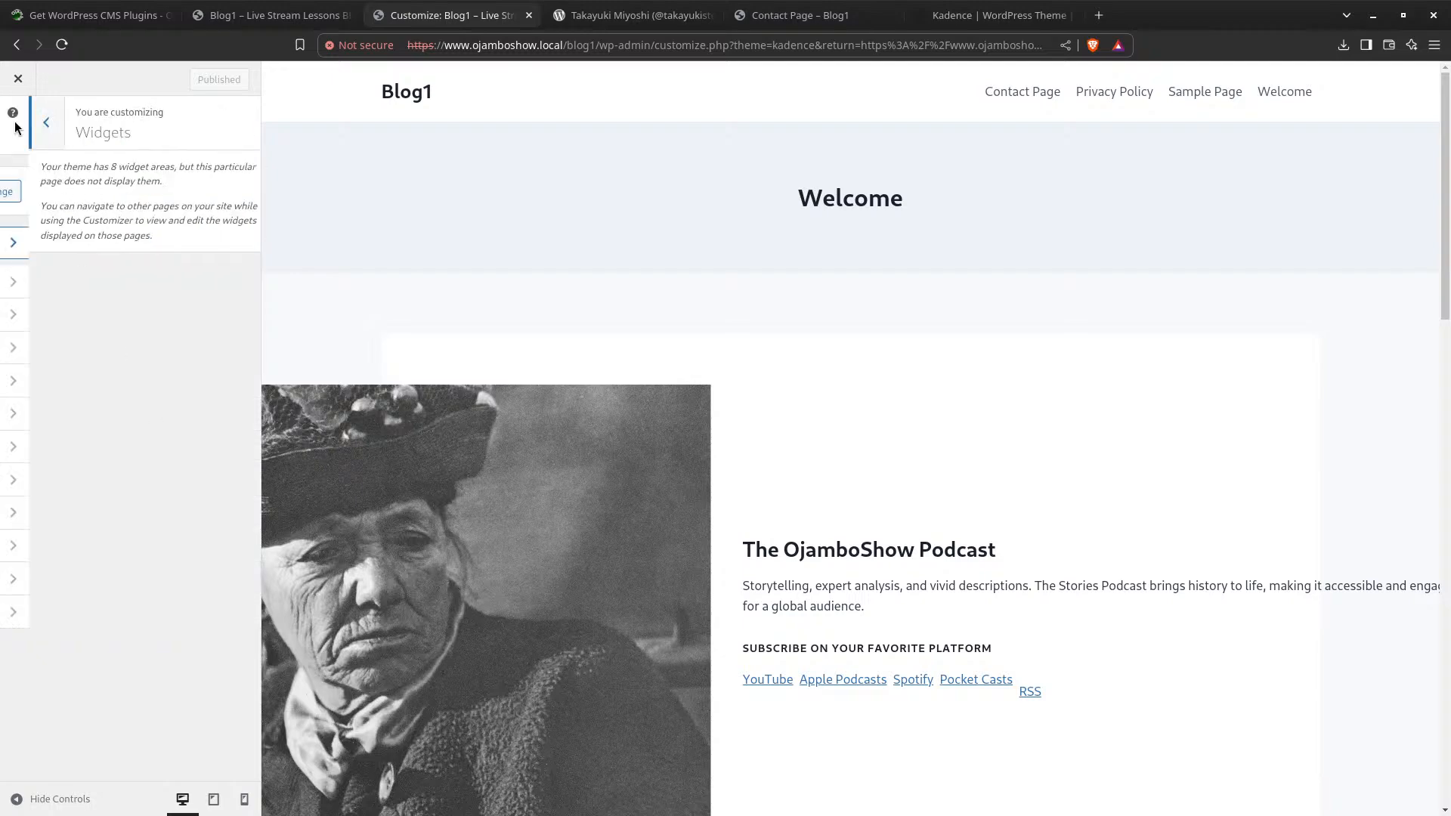
pyautogui.click(65, 512)
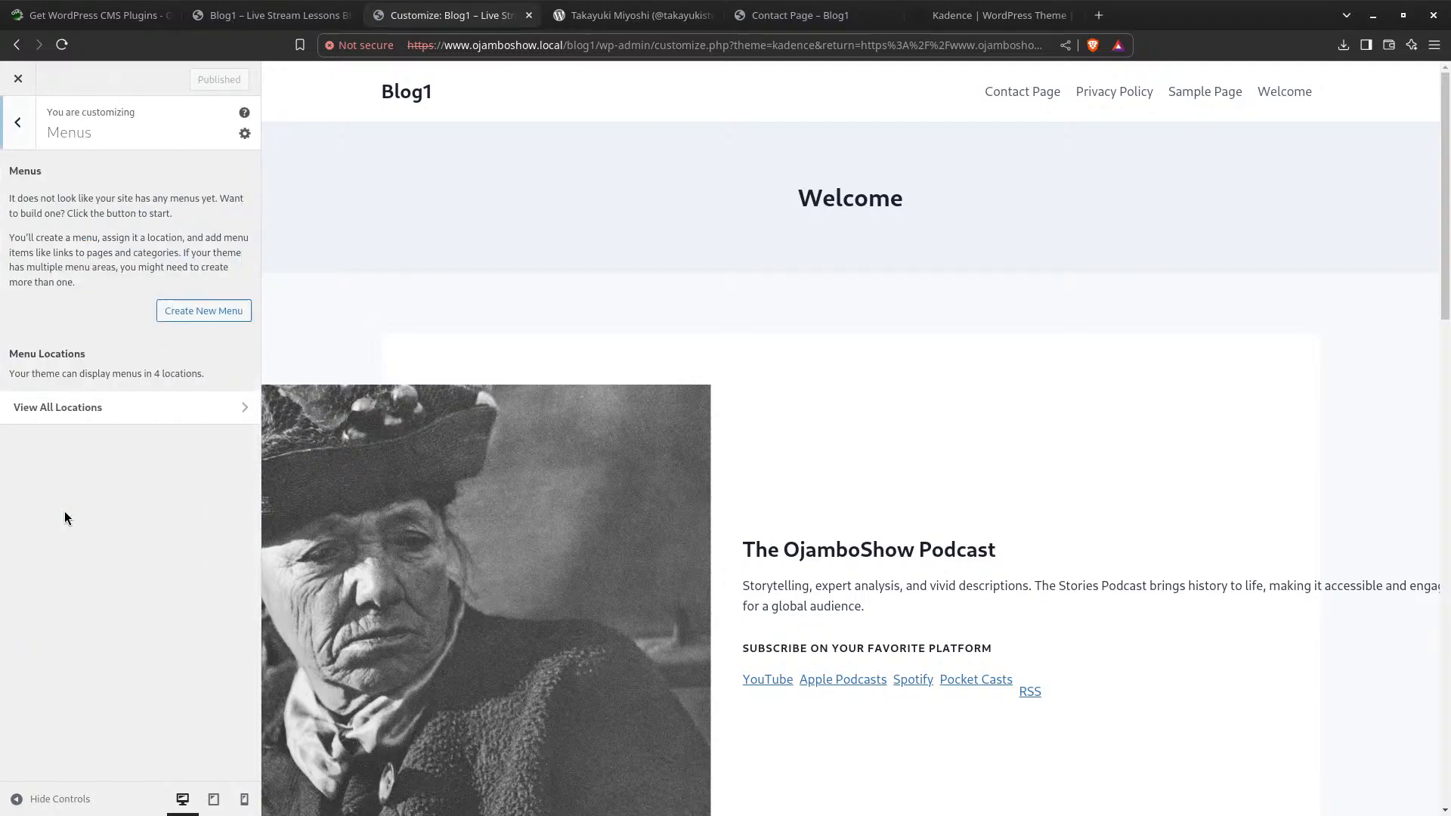
pyautogui.click(227, 407)
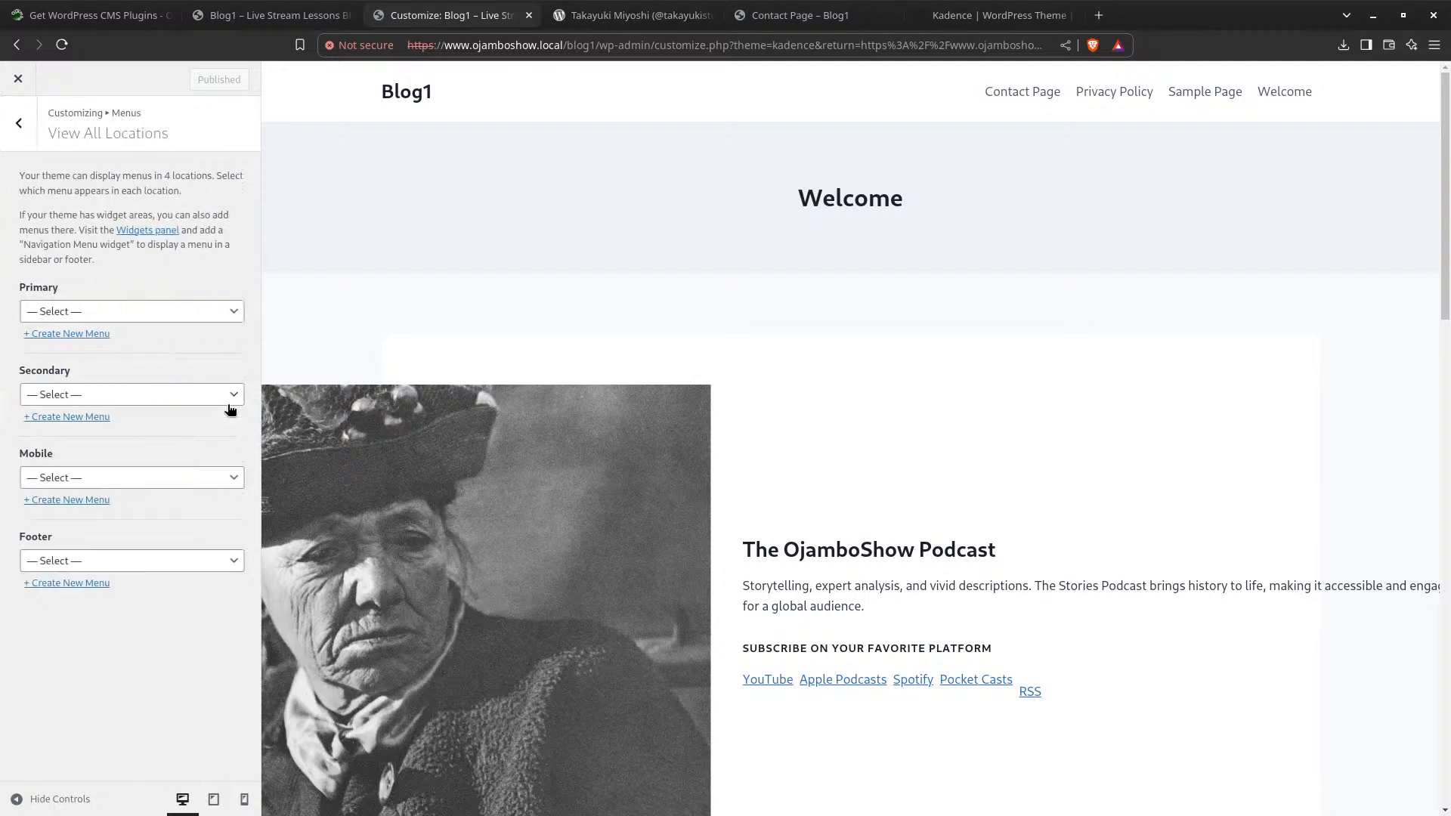
pyautogui.click(120, 311)
pyautogui.click(124, 330)
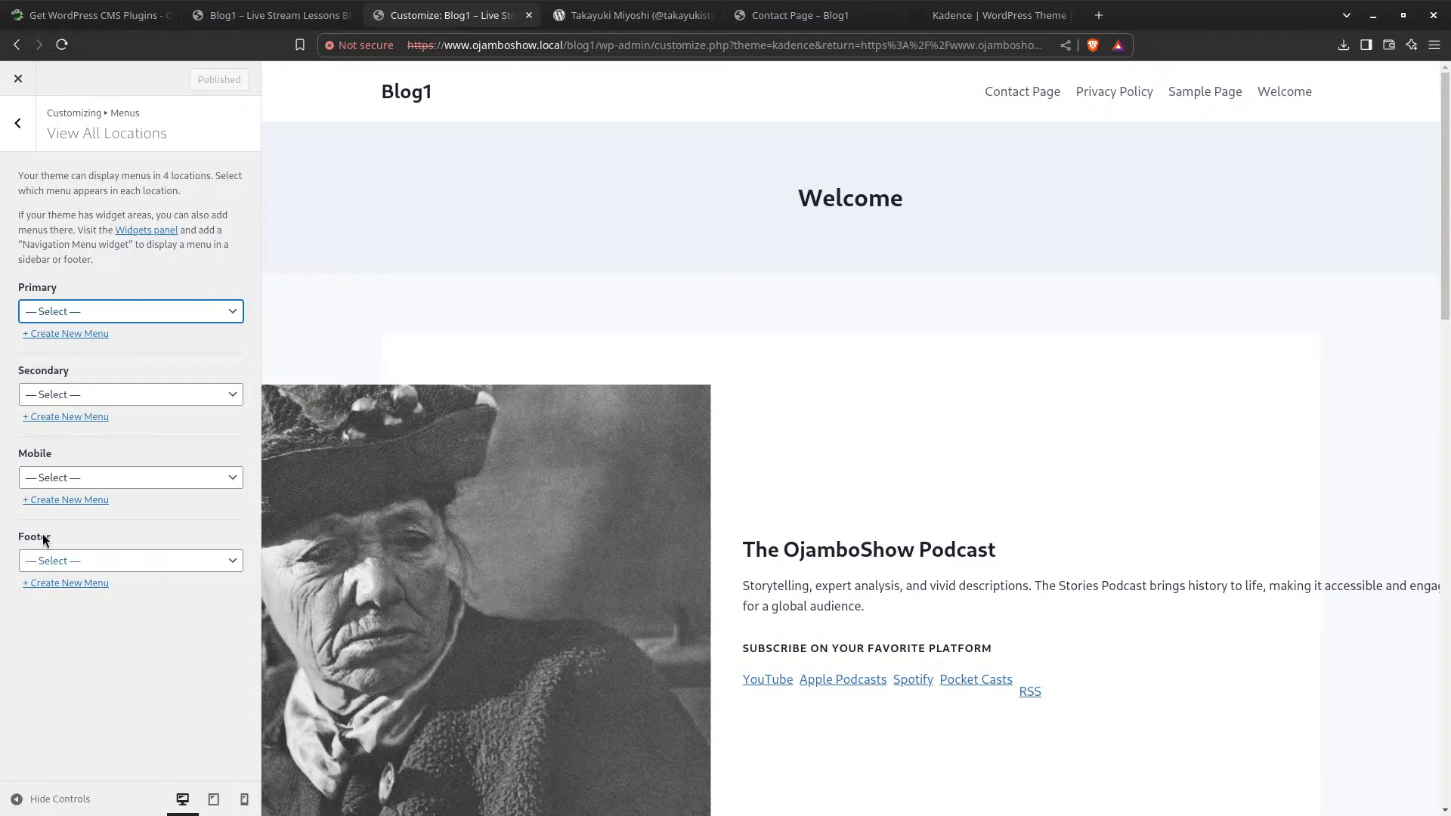
# Create a new menu named Primary for the Primary location
pyautogui.click(68, 334)
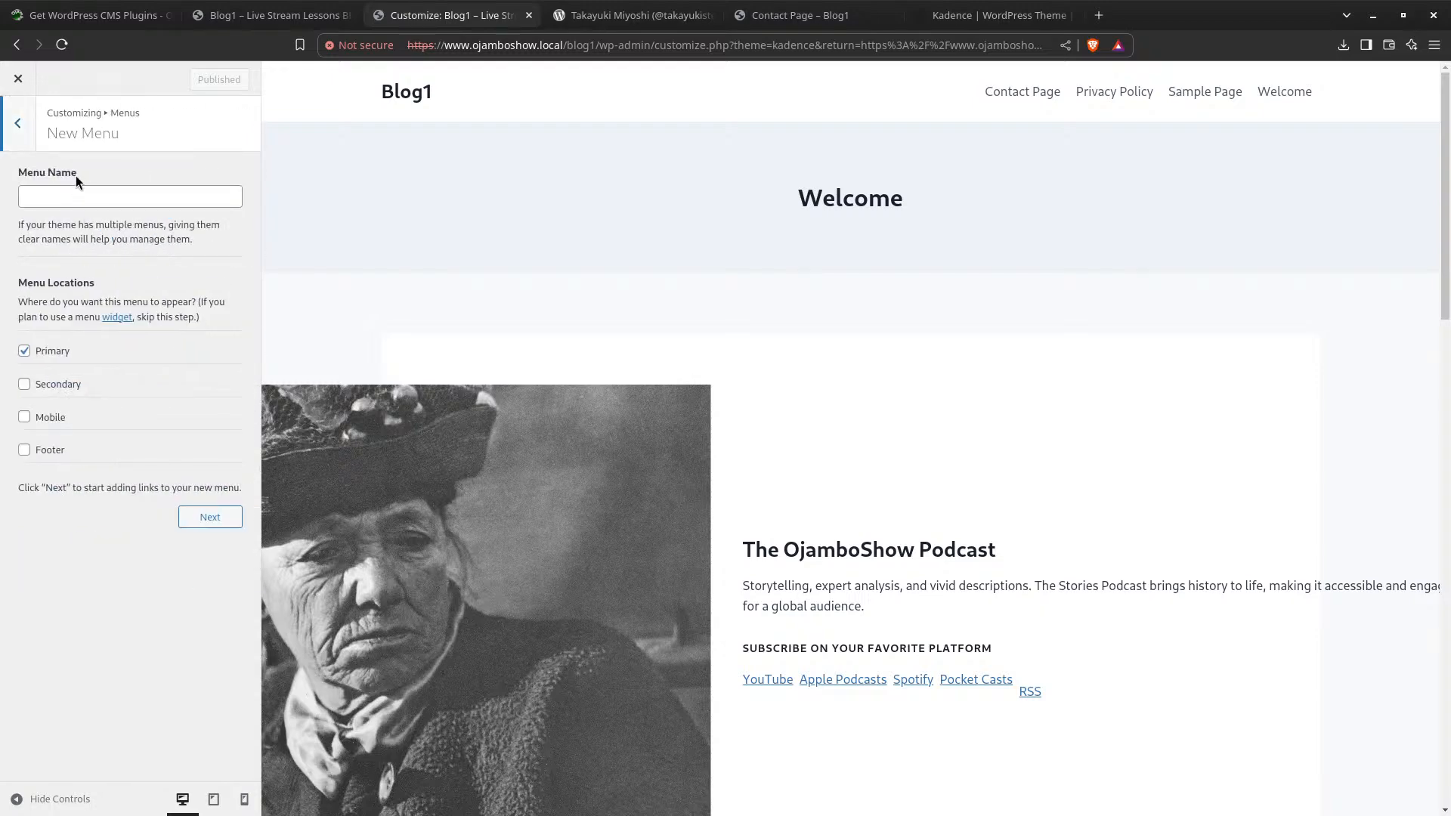
pyautogui.click(59, 198)
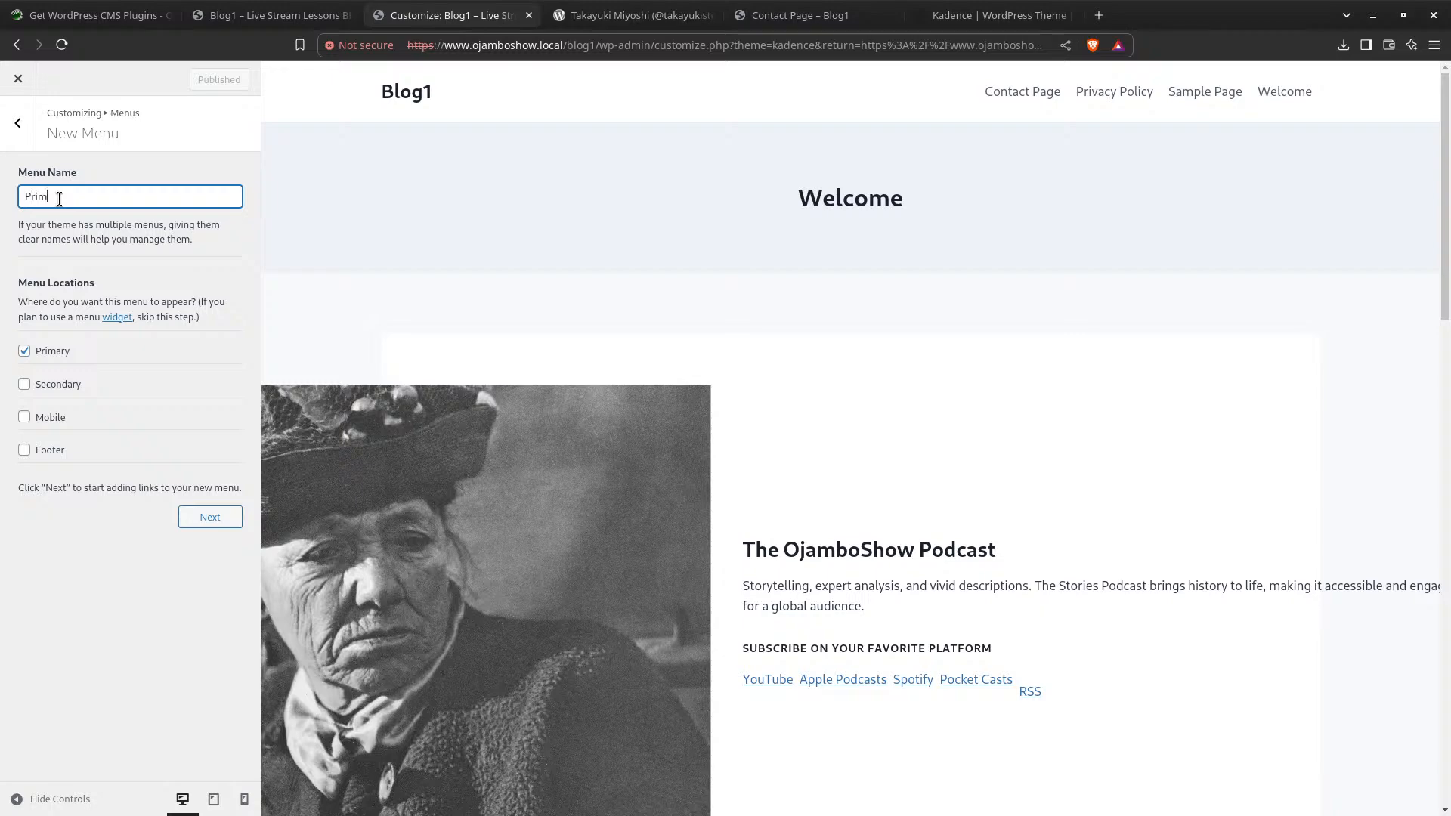
pyautogui.click(210, 518)
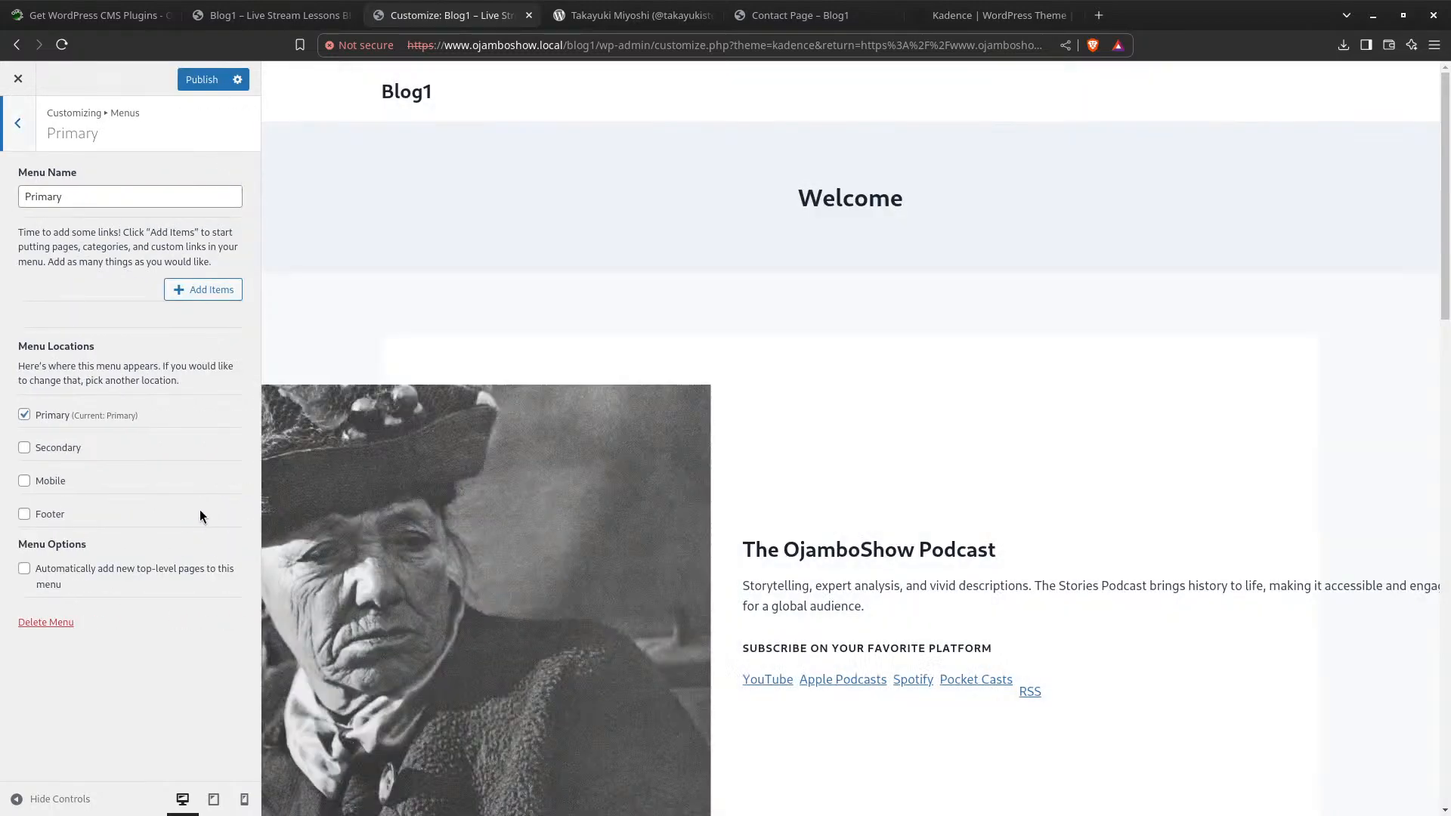
# Add Sample Page, Privacy Policy and Contact Page to the Primary menu and publish
pyautogui.click(200, 293)
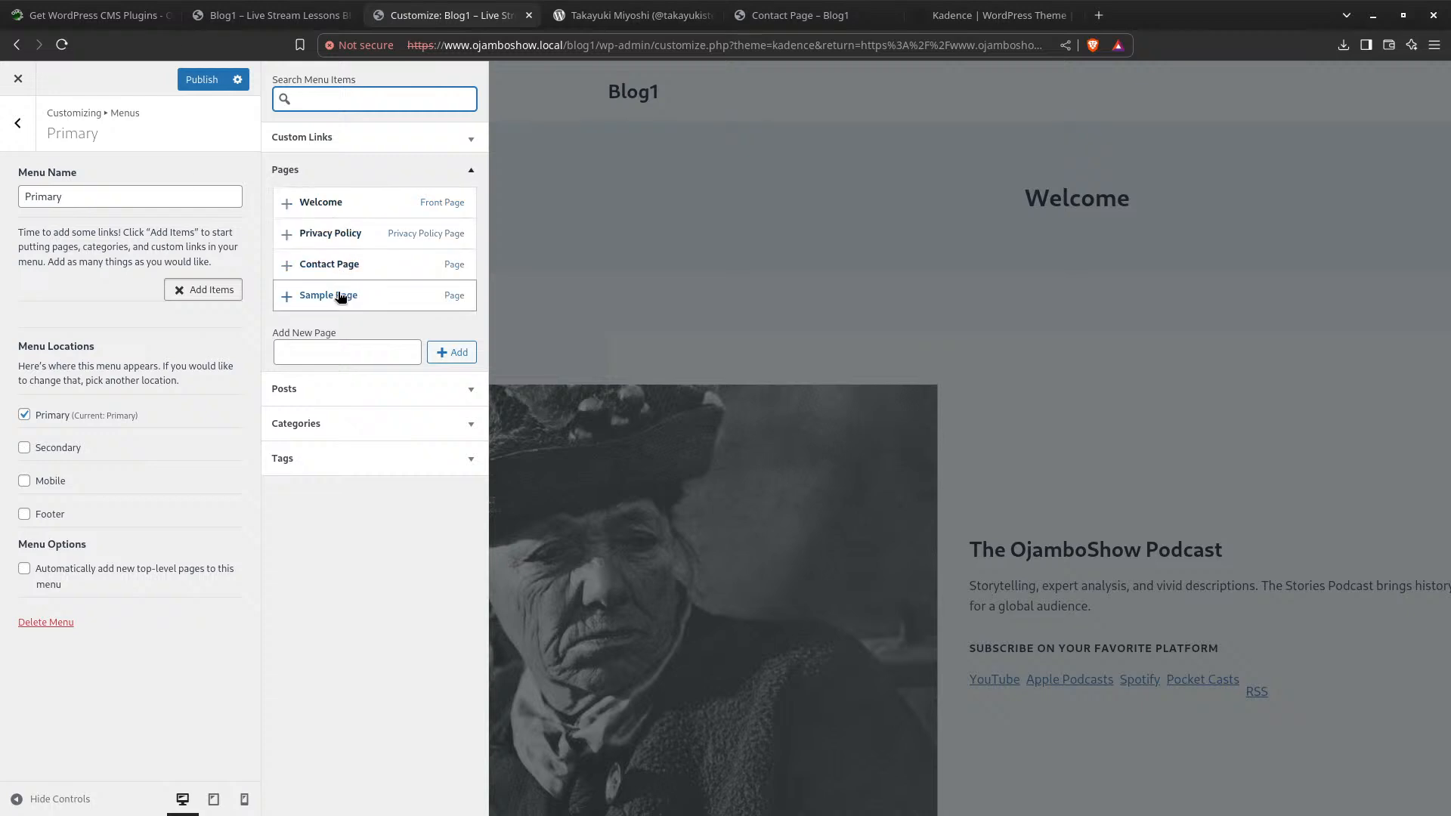
pyautogui.moveTo(340, 296)
pyautogui.mouseDown()
pyautogui.moveTo(178, 295)
pyautogui.moveTo(431, 346)
pyautogui.moveTo(348, 301)
pyautogui.mouseUp()
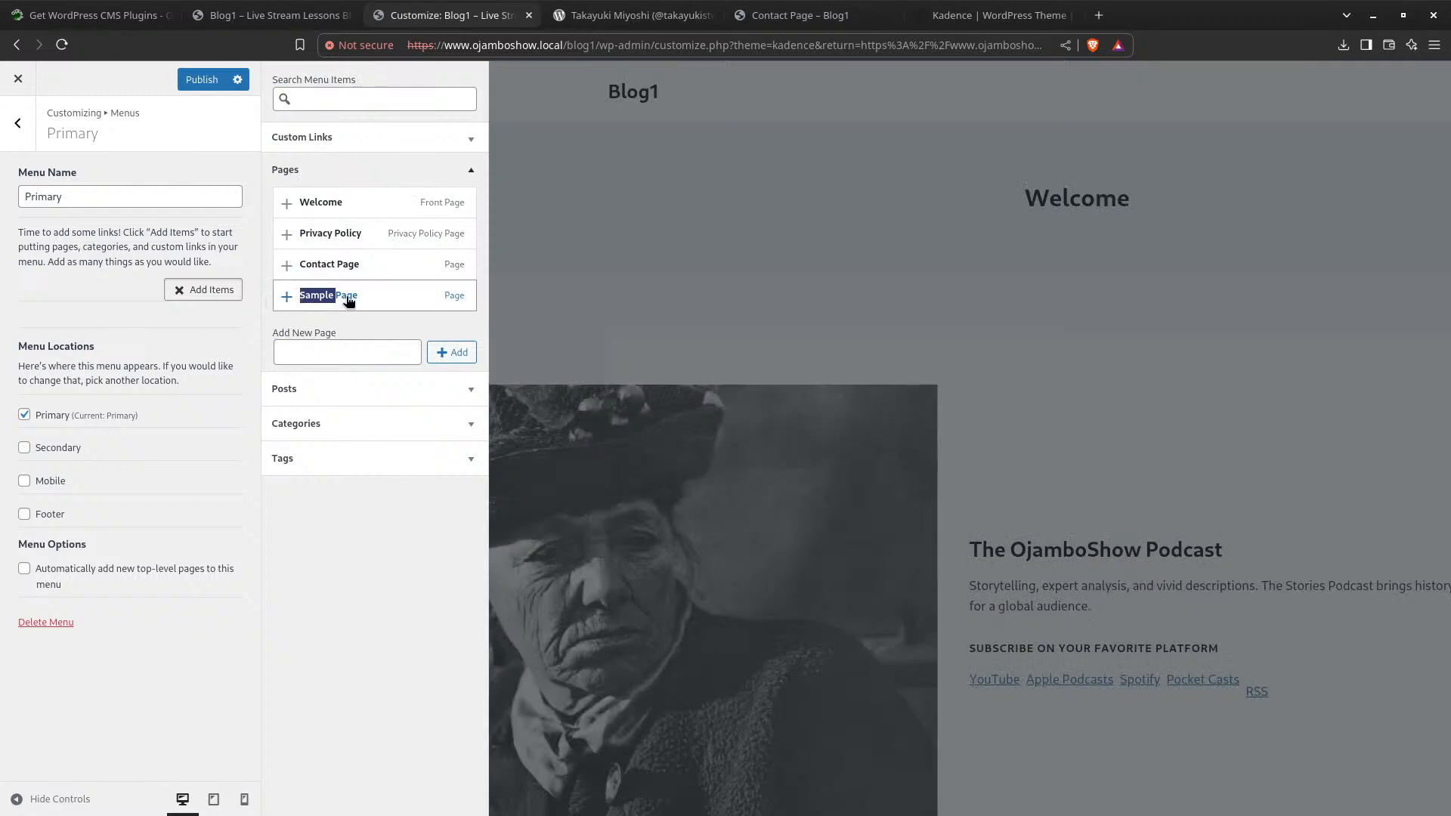
pyautogui.click(287, 296)
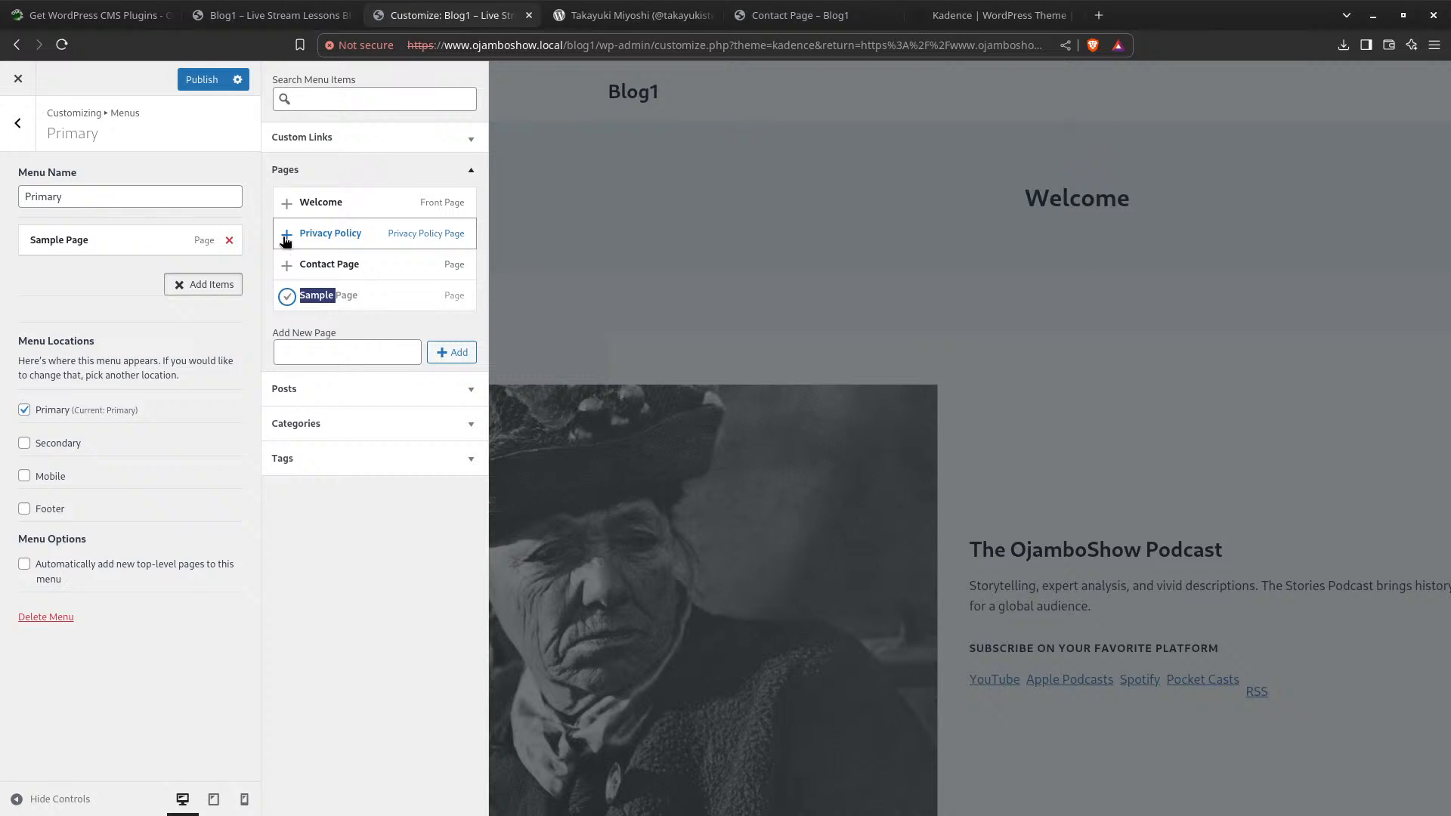
pyautogui.click(286, 234)
pyautogui.click(286, 265)
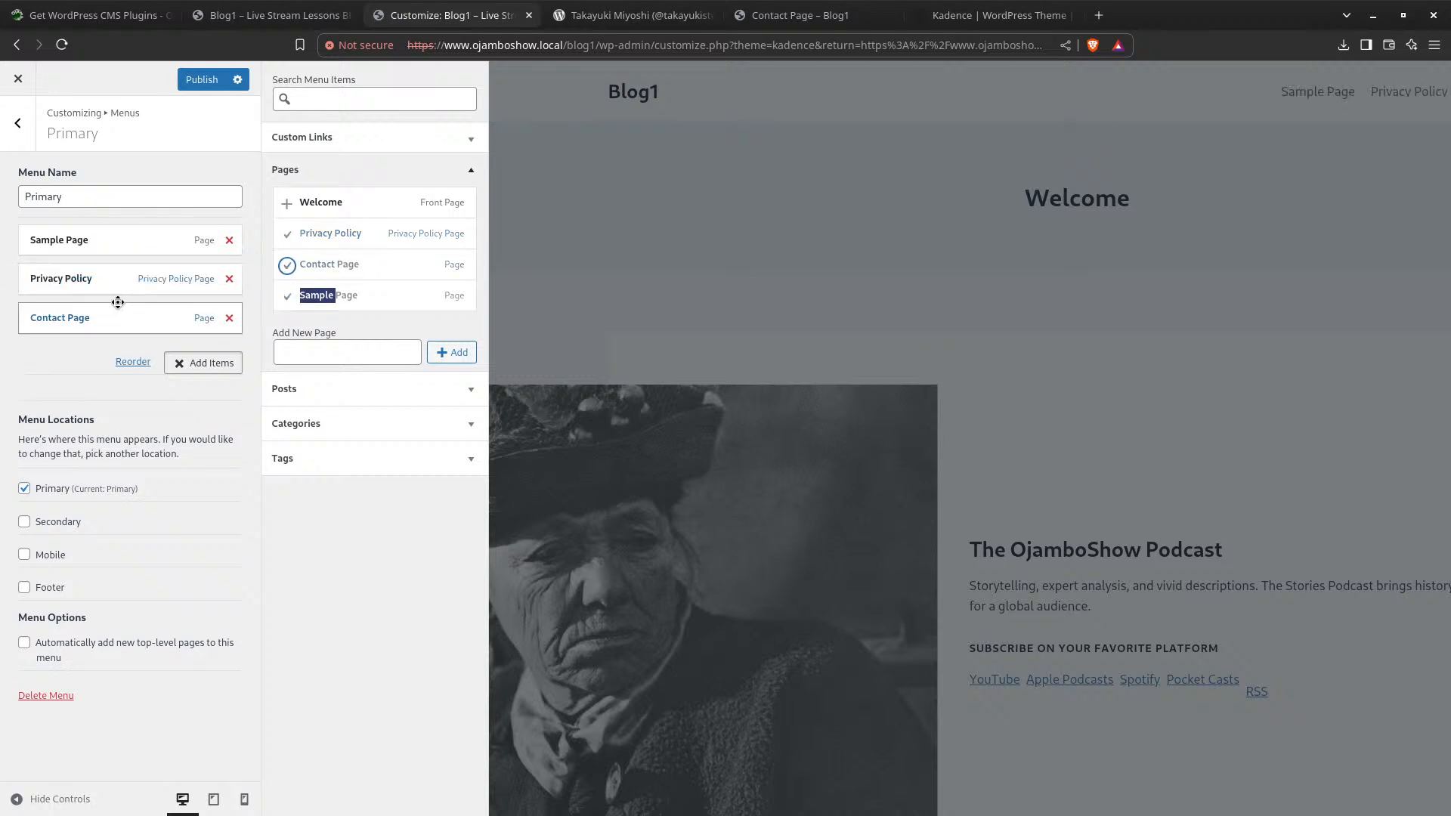
pyautogui.click(193, 80)
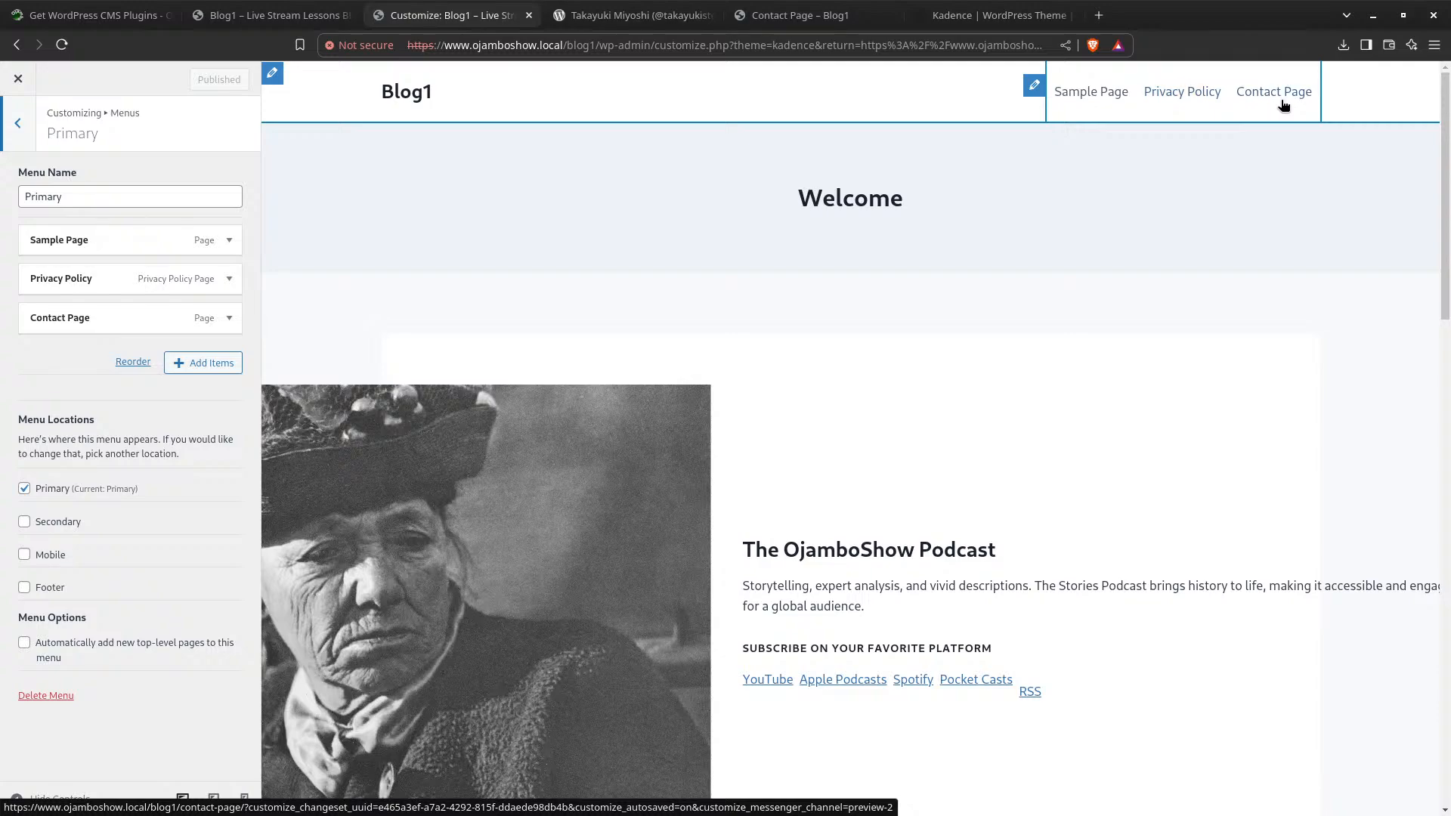
pyautogui.scroll(-10, 941, 282)
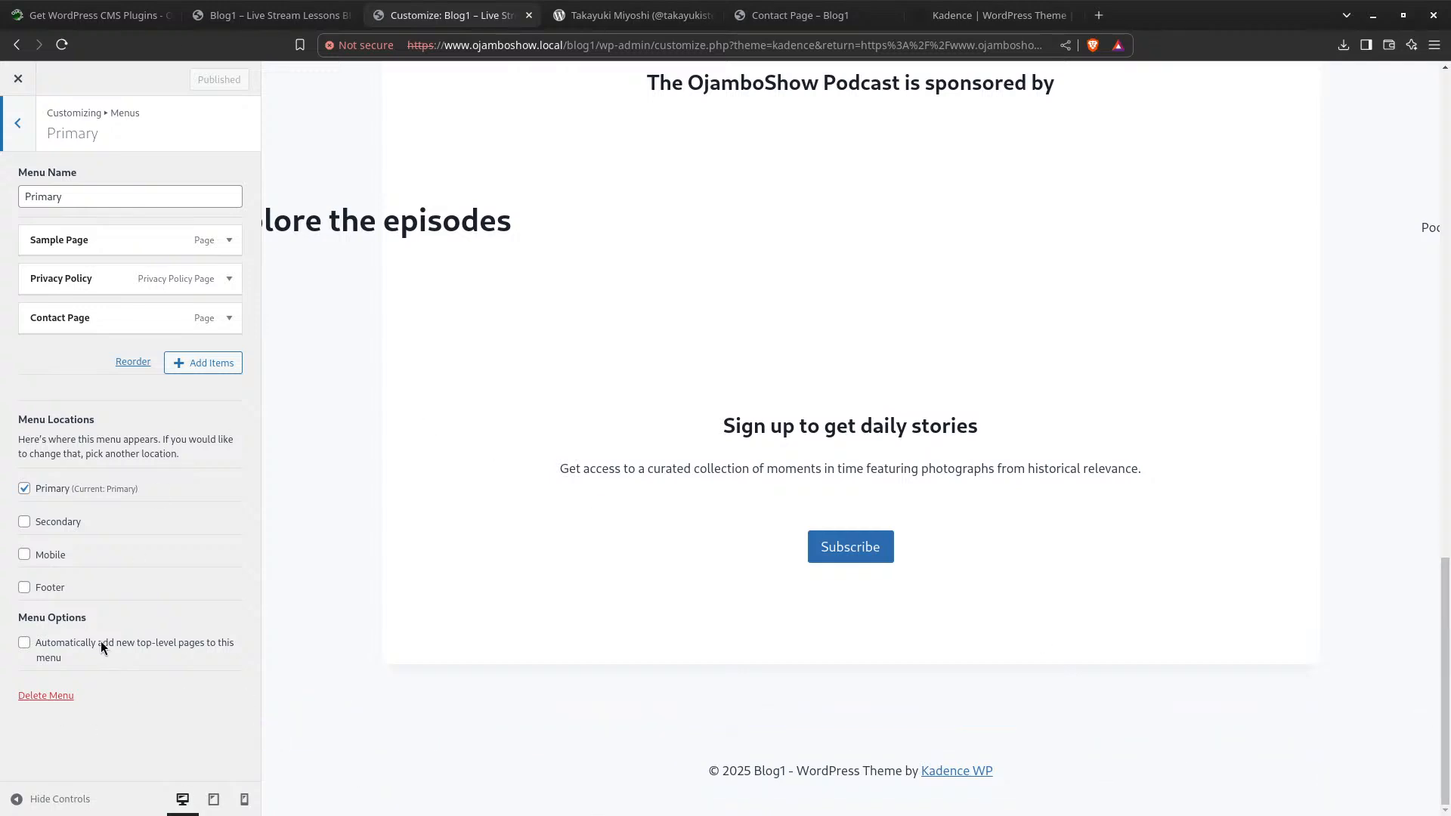
pyautogui.click(9, 124)
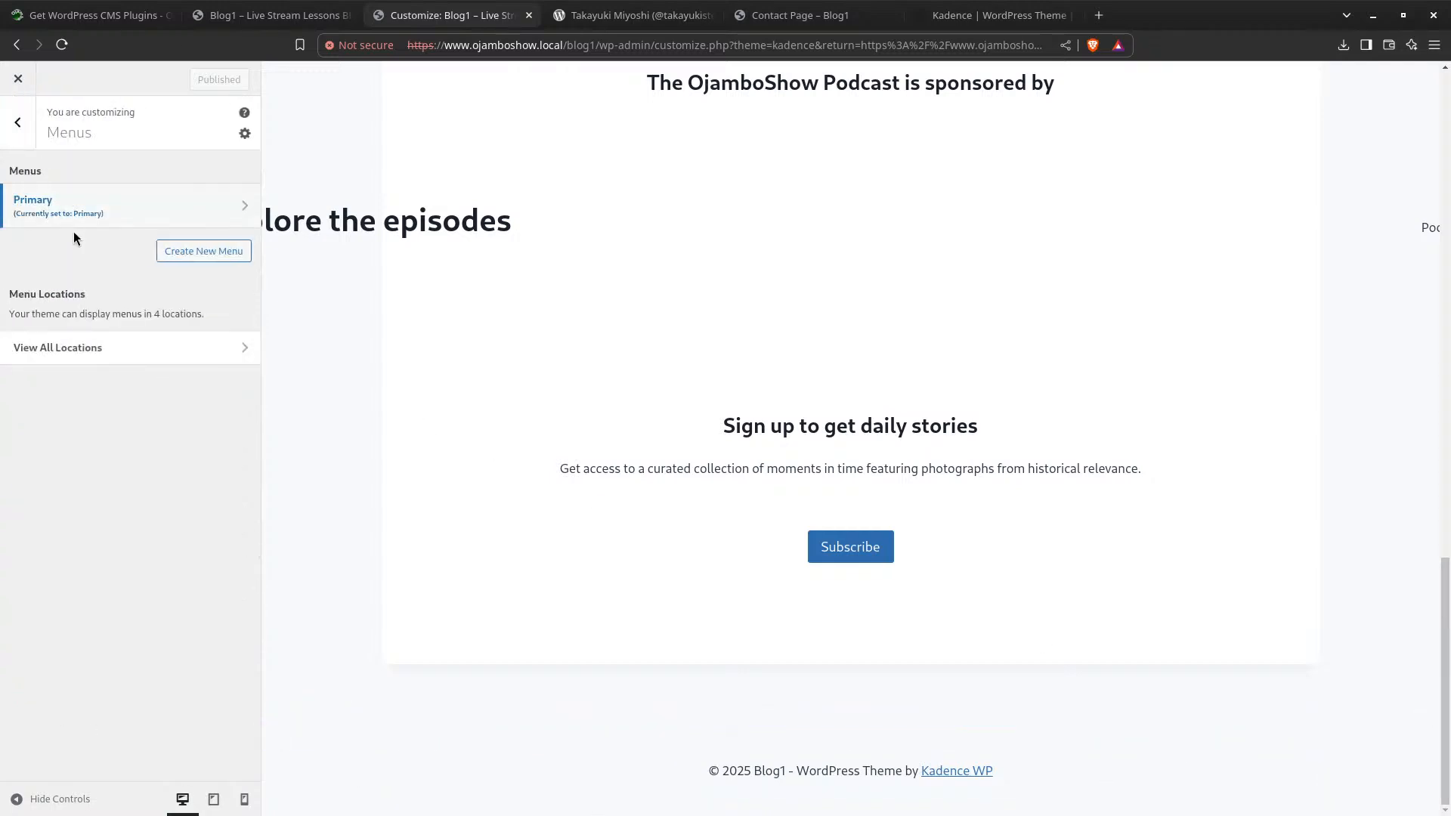
# Create a new menu named Footer assigned to the Footer location
pyautogui.click(213, 253)
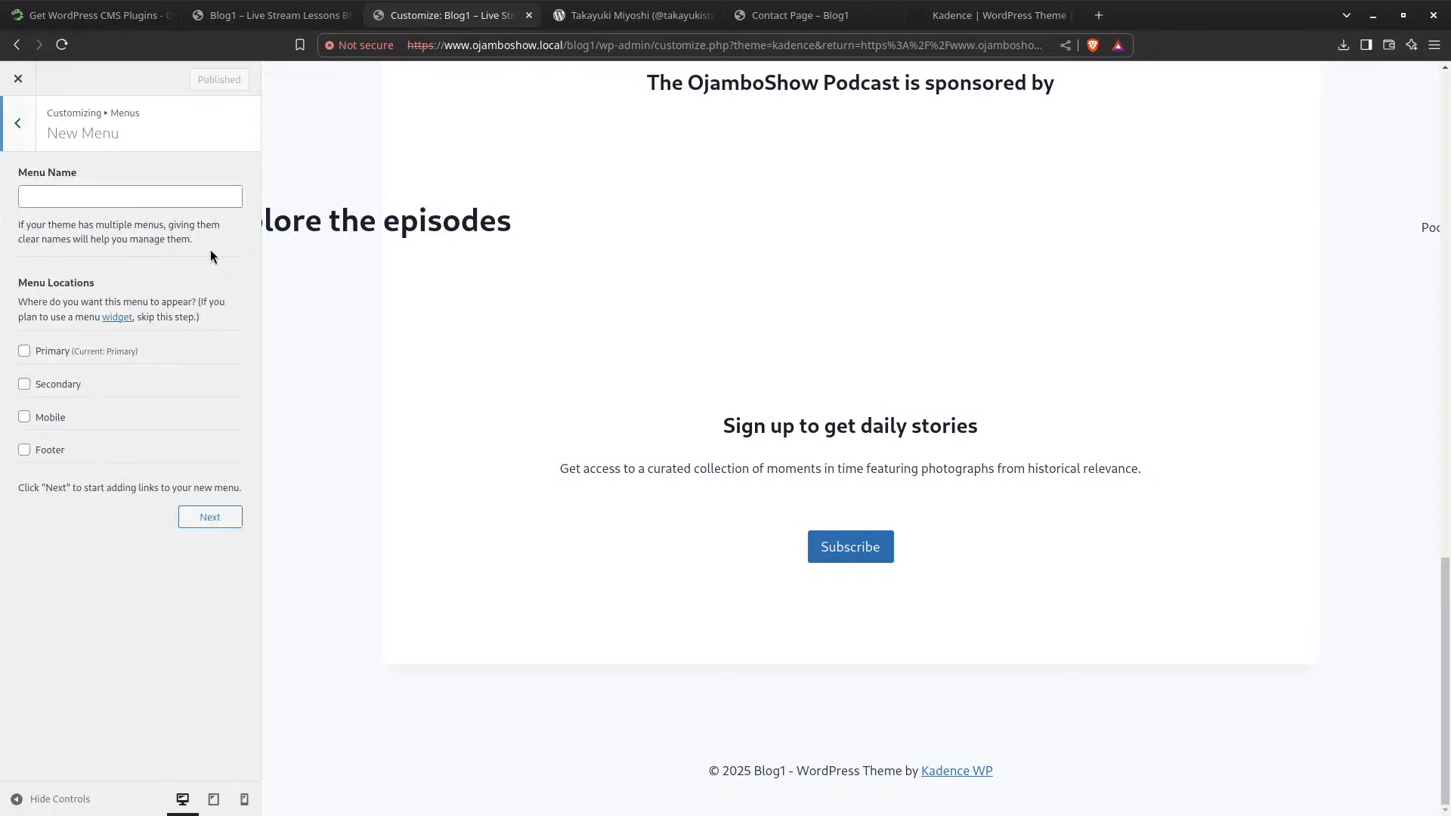
pyautogui.click(89, 198)
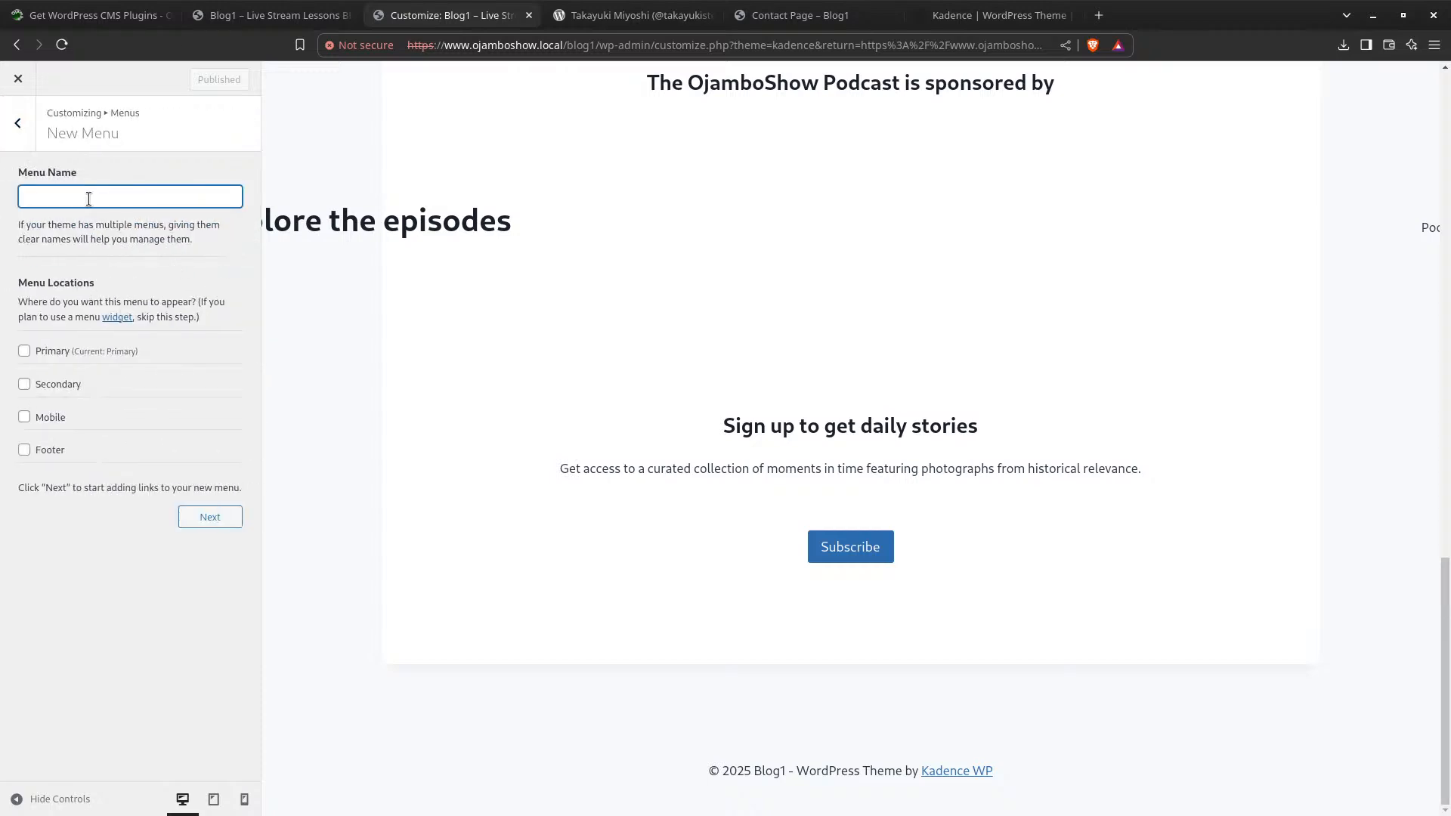
pyautogui.click(24, 450)
pyautogui.click(208, 518)
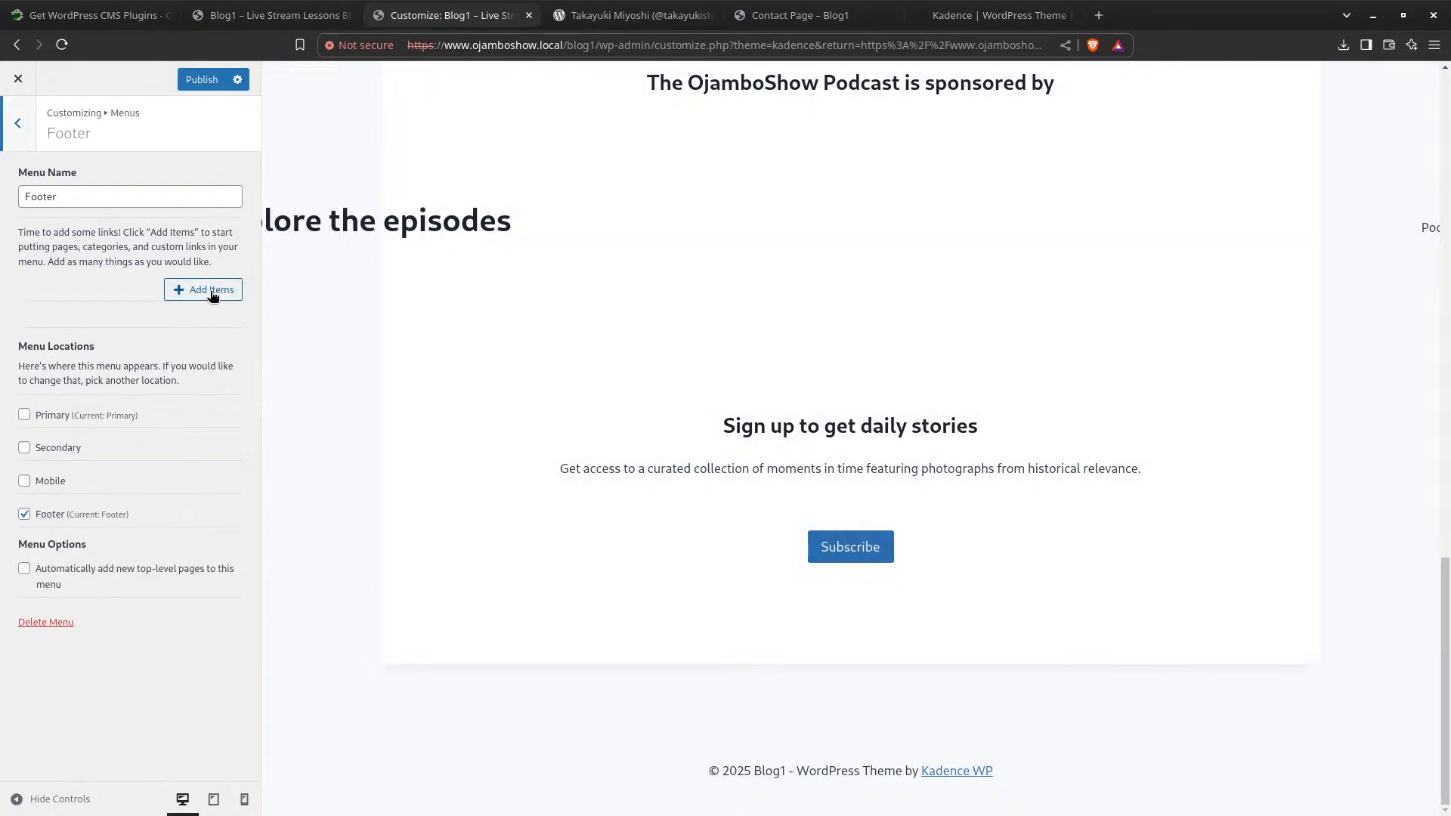
# Add Welcome, Privacy Policy and Contact Page to the Footer menu and publish
pyautogui.click(211, 291)
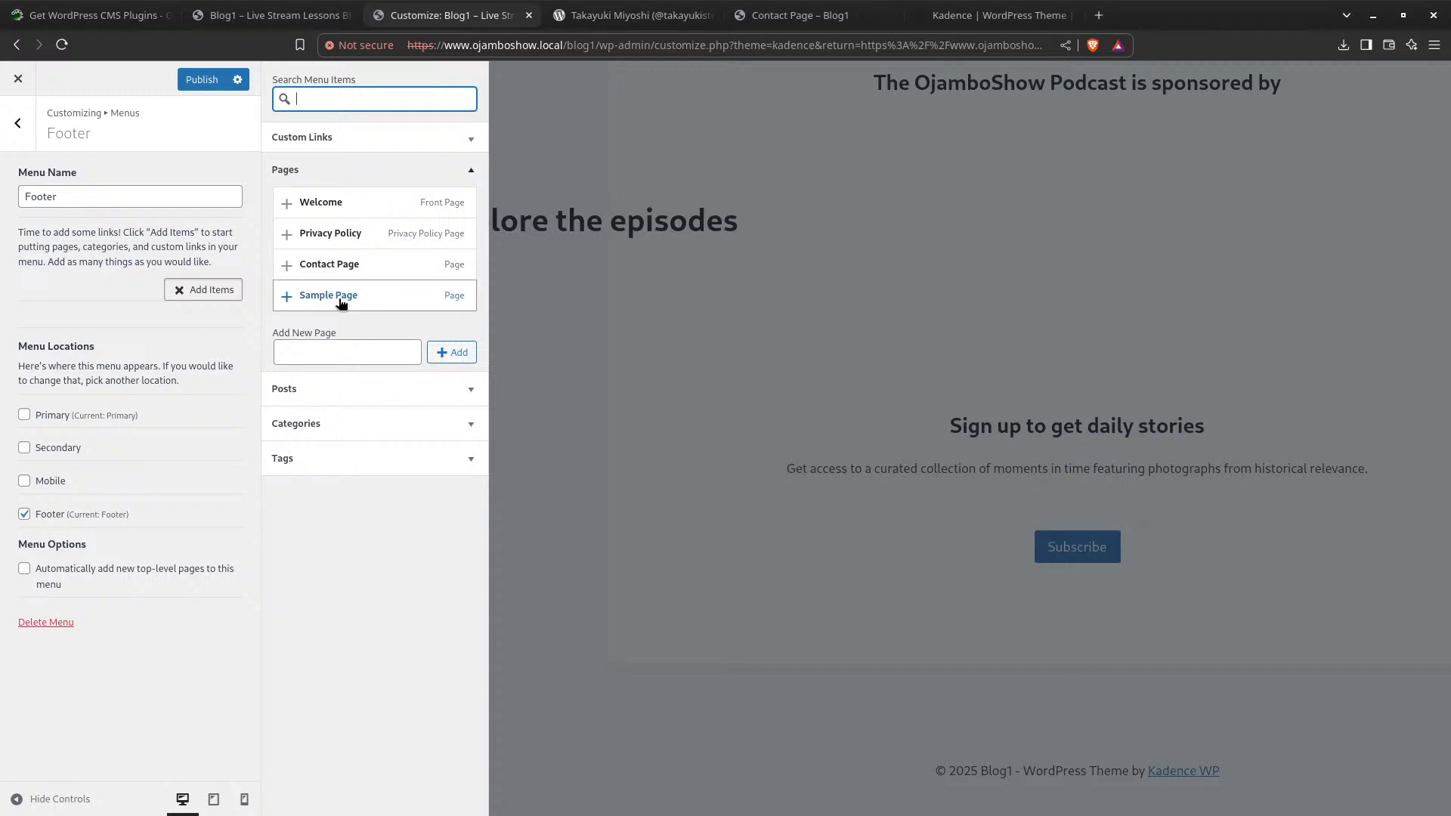
pyautogui.click(333, 205)
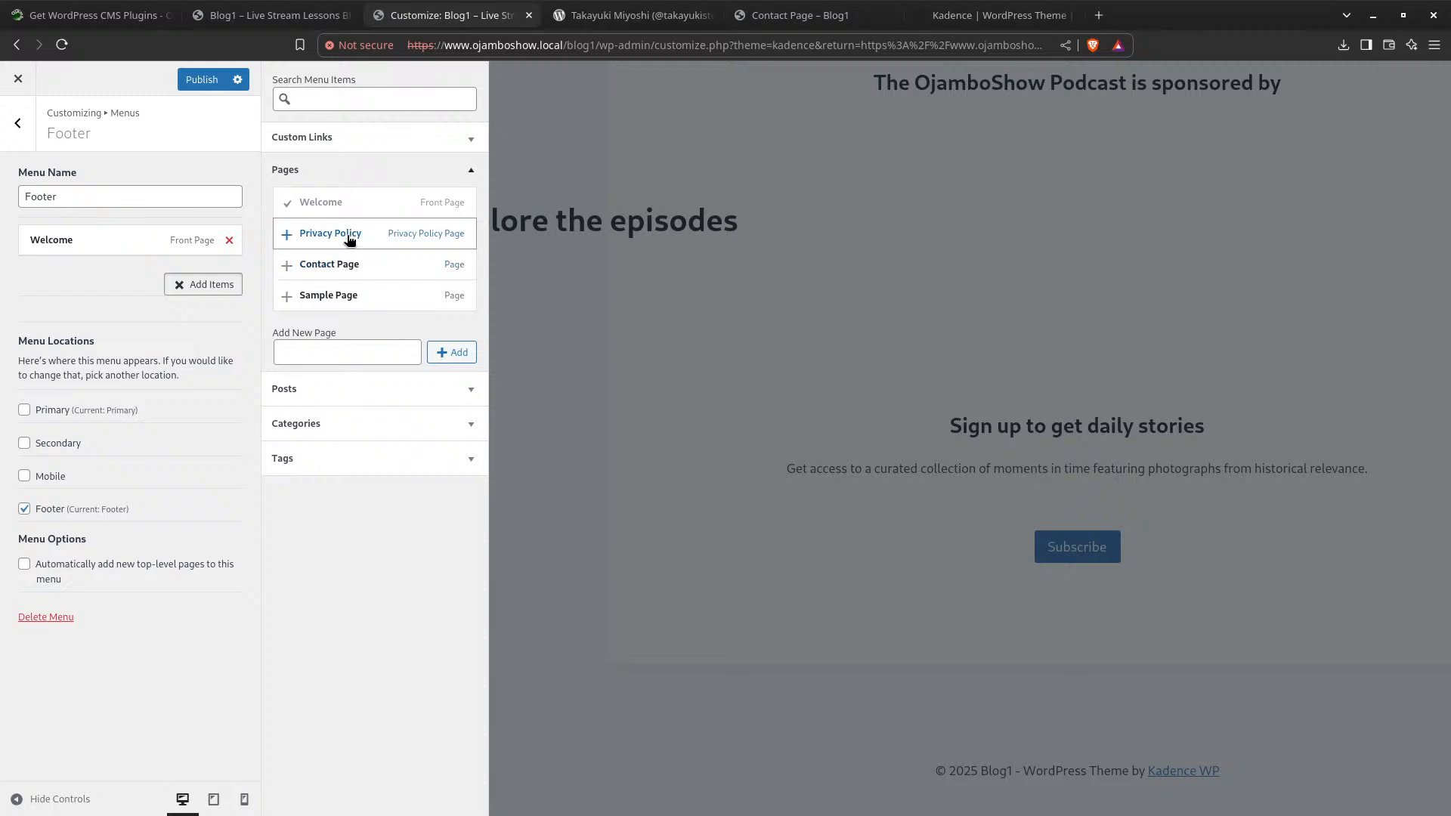
pyautogui.click(349, 236)
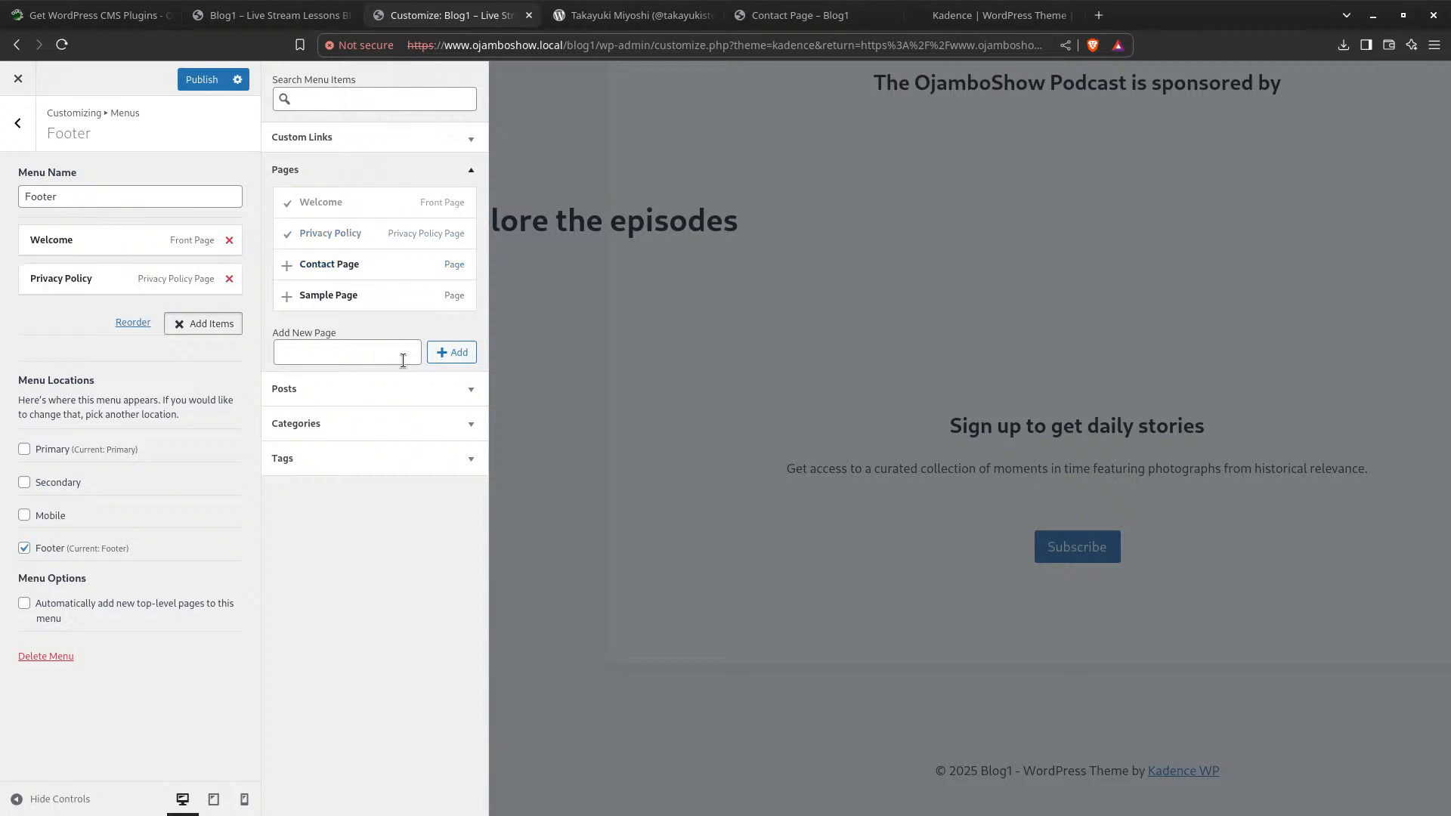
pyautogui.click(336, 263)
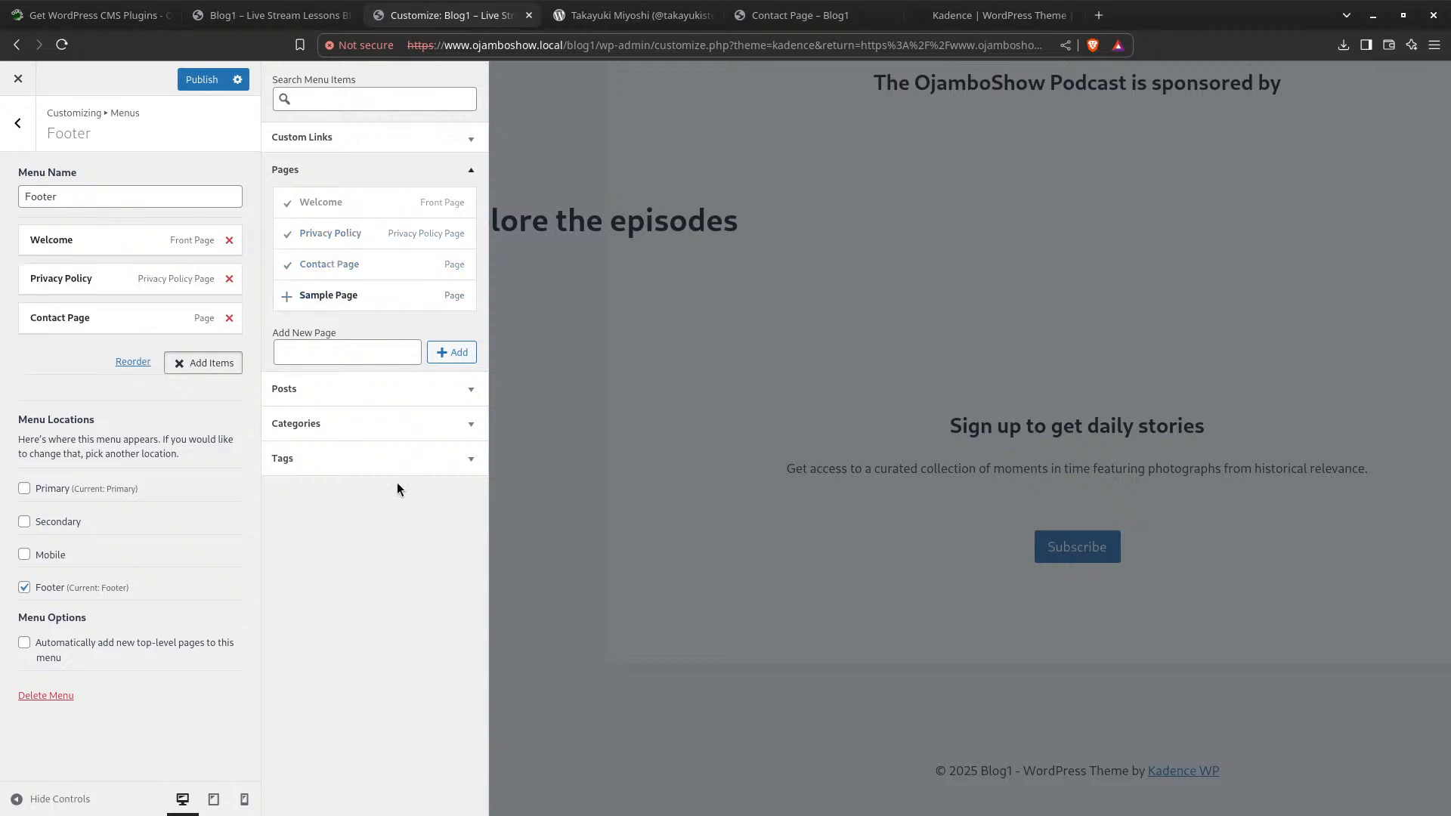
pyautogui.click(202, 80)
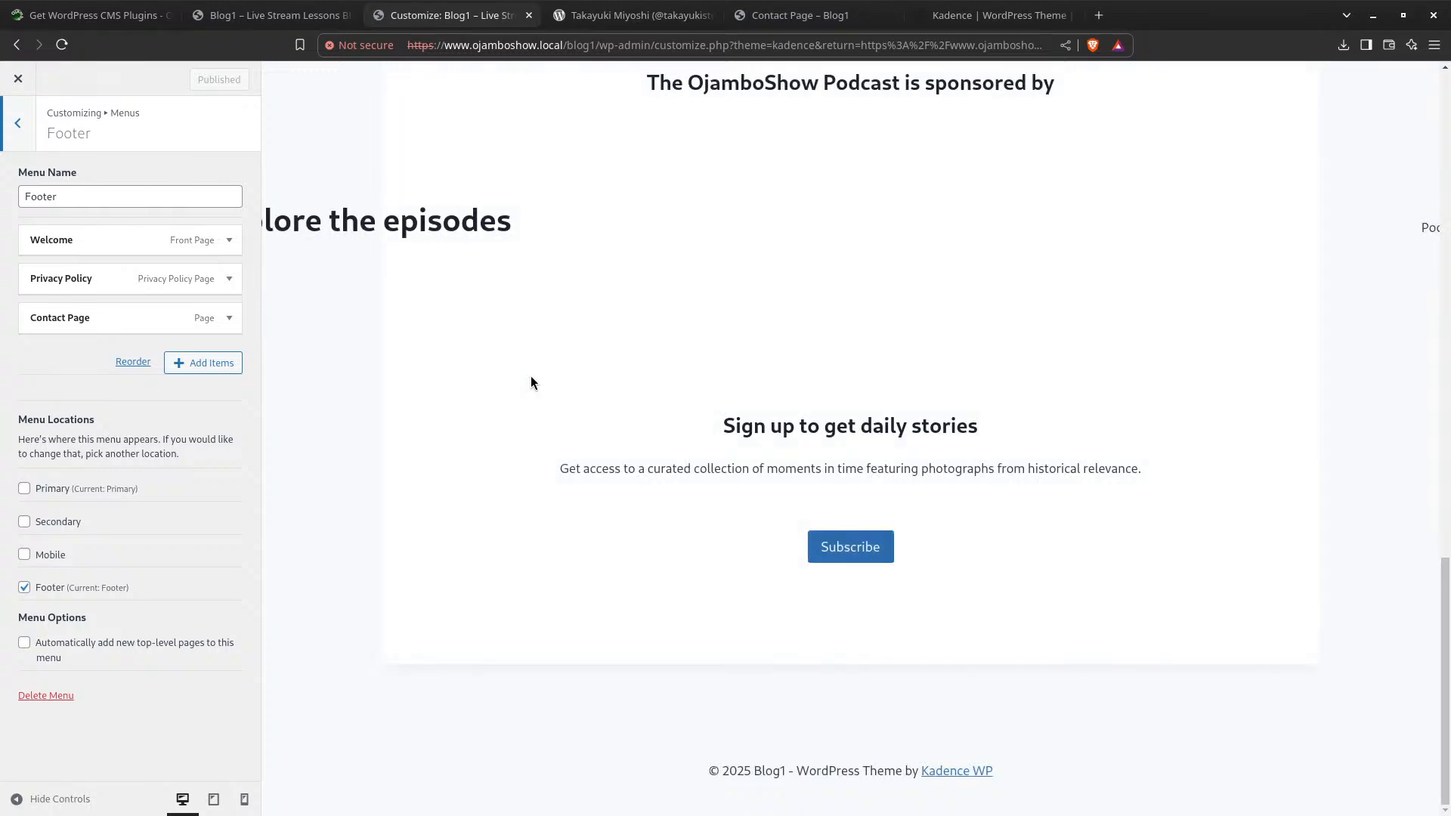
pyautogui.scroll(7, 509, 602)
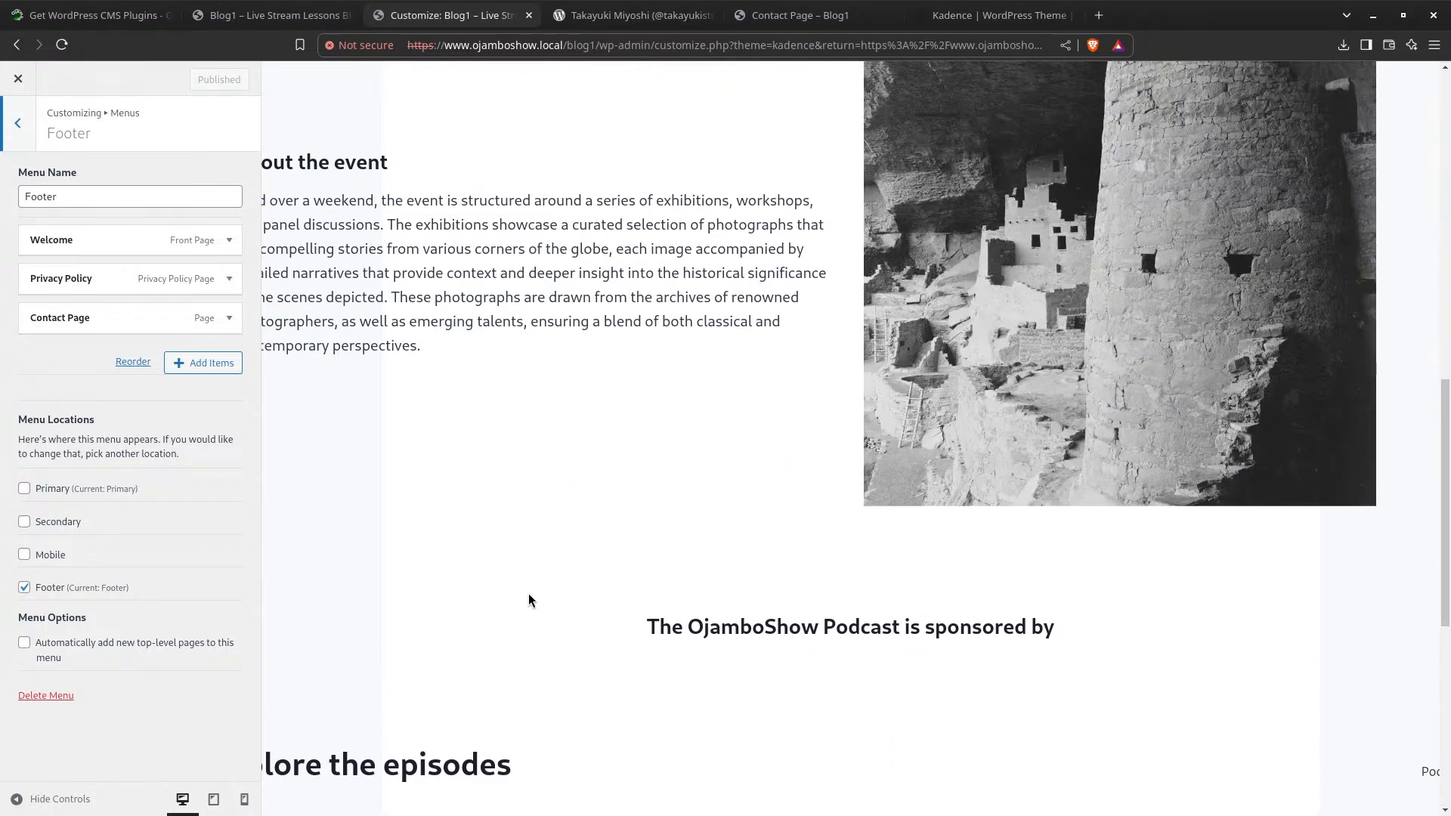
pyautogui.scroll(-7, 514, 589)
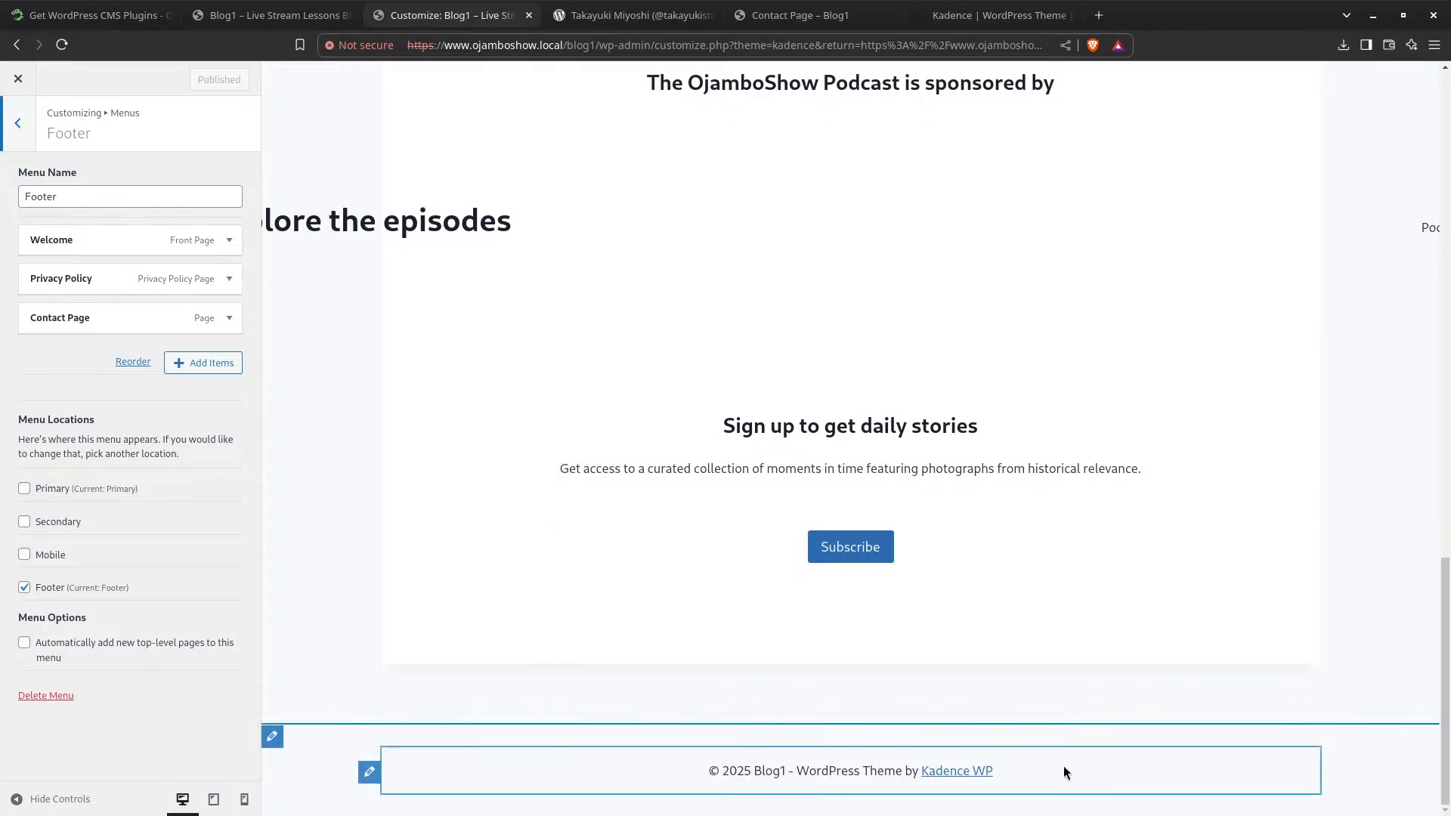
pyautogui.scroll(7, 943, 731)
pyautogui.scroll(10, 945, 731)
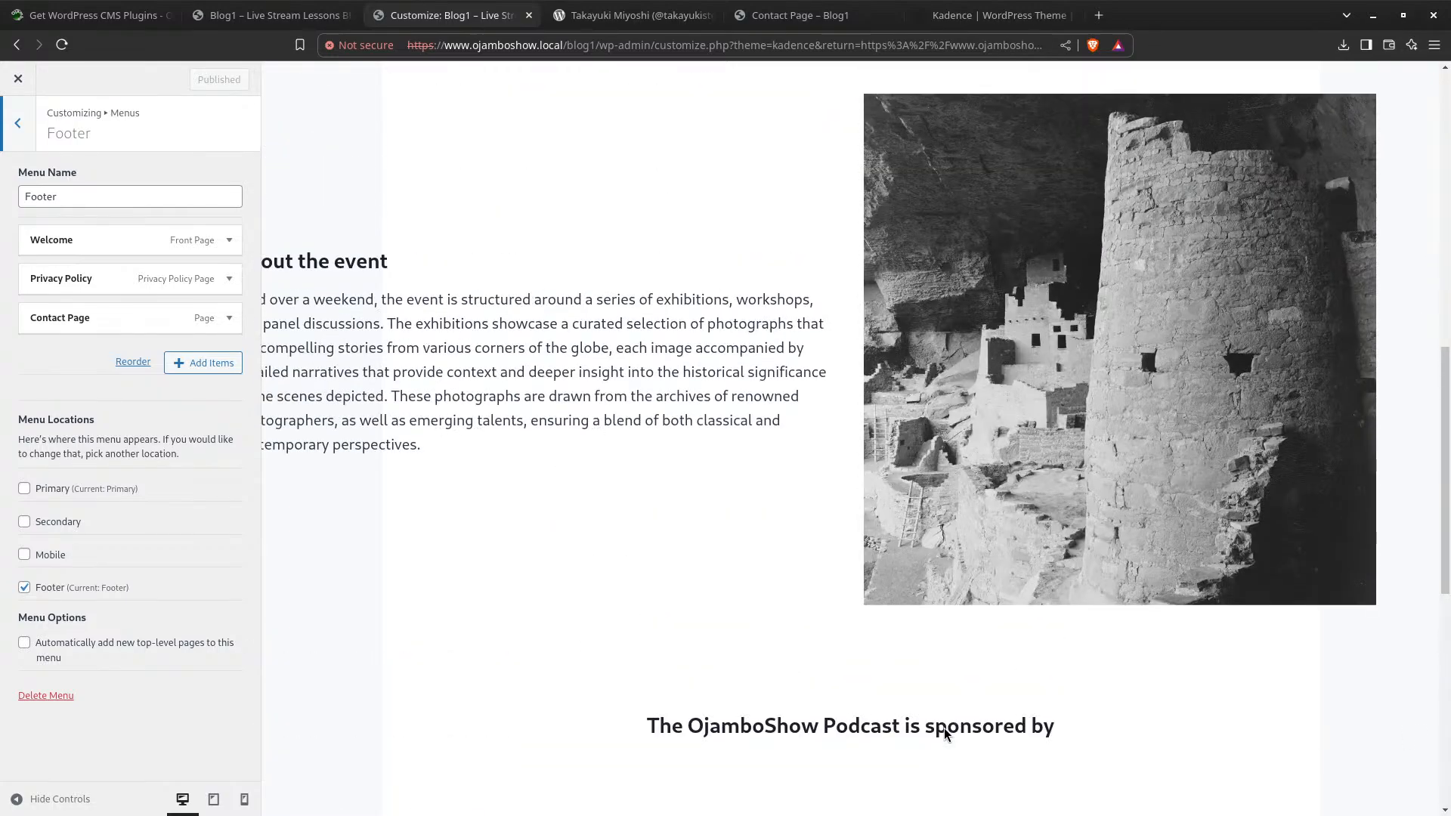
pyautogui.scroll(-10, 945, 734)
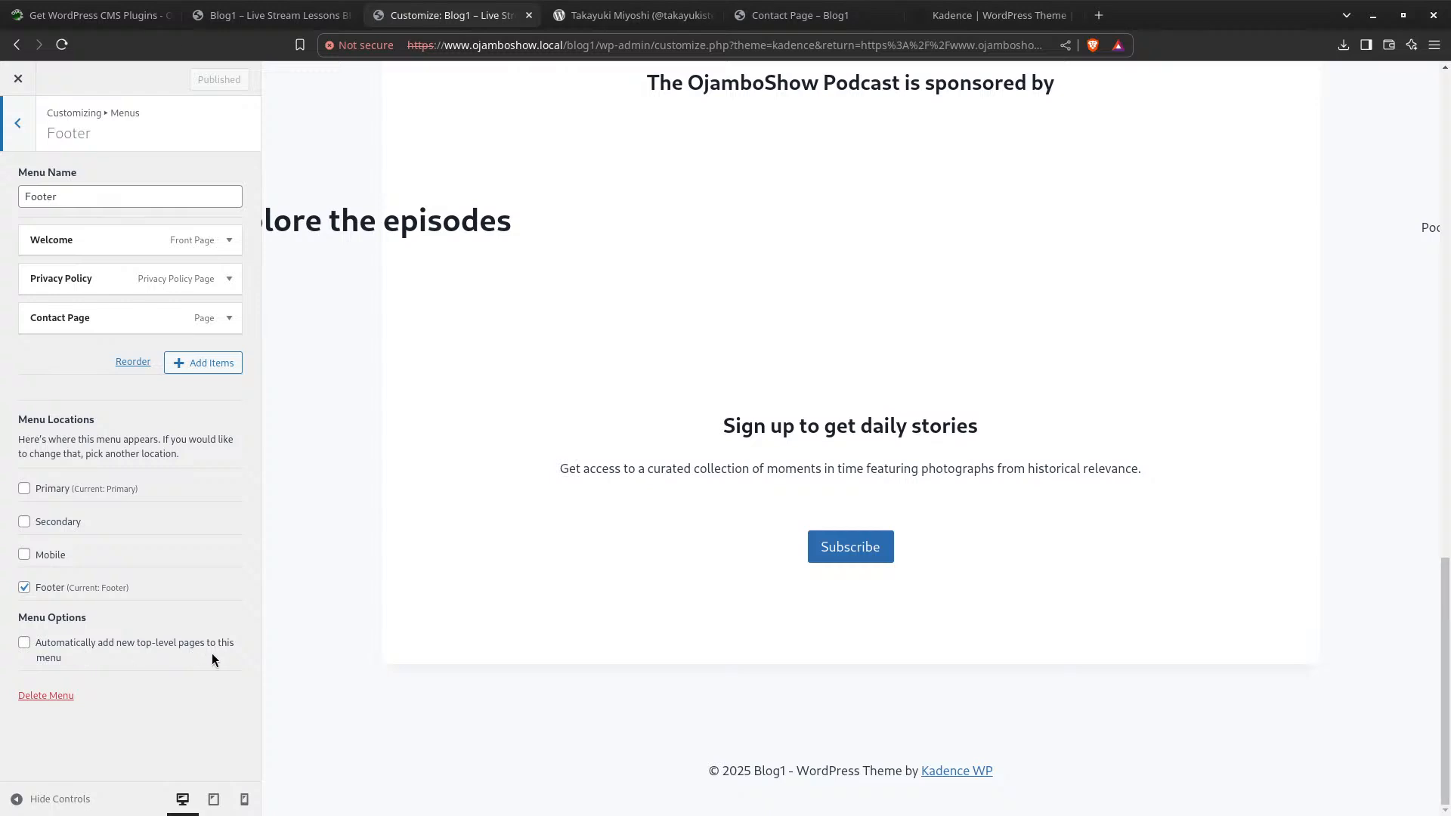
# Review the menu assigned to each location, then return to the main Customizer sections
pyautogui.click(22, 133)
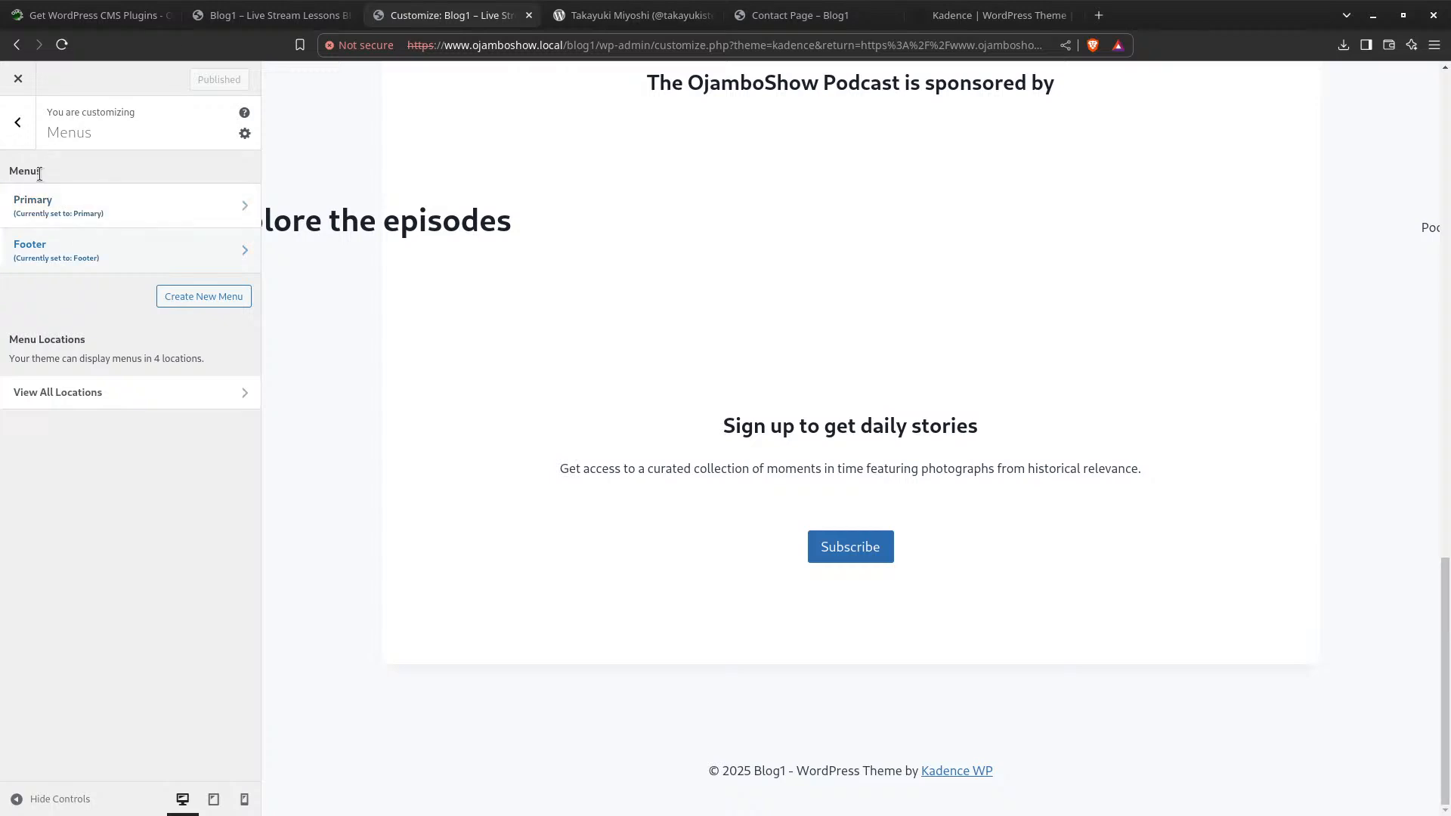
pyautogui.click(175, 394)
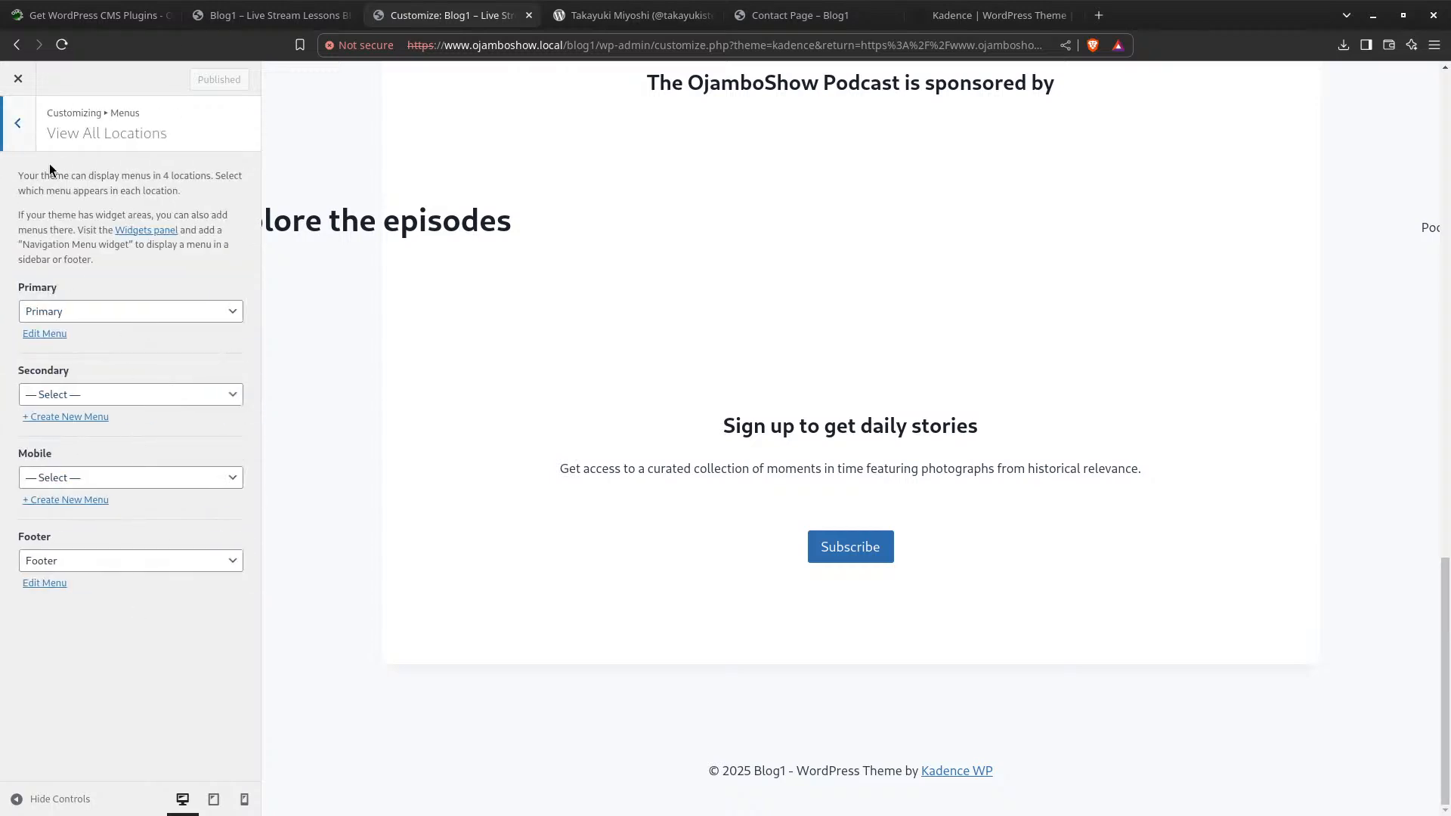
pyautogui.click(20, 124)
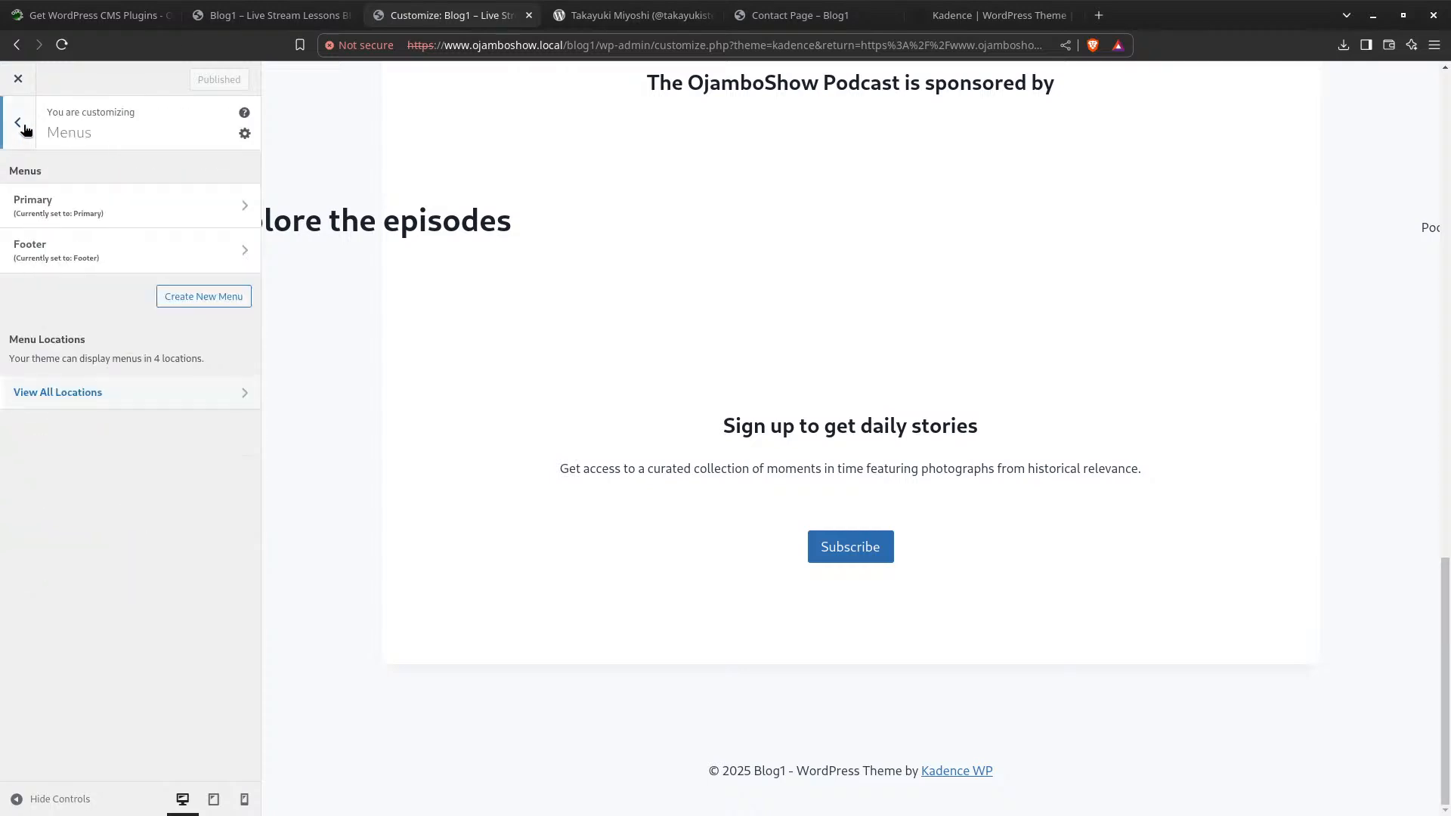
pyautogui.click(20, 121)
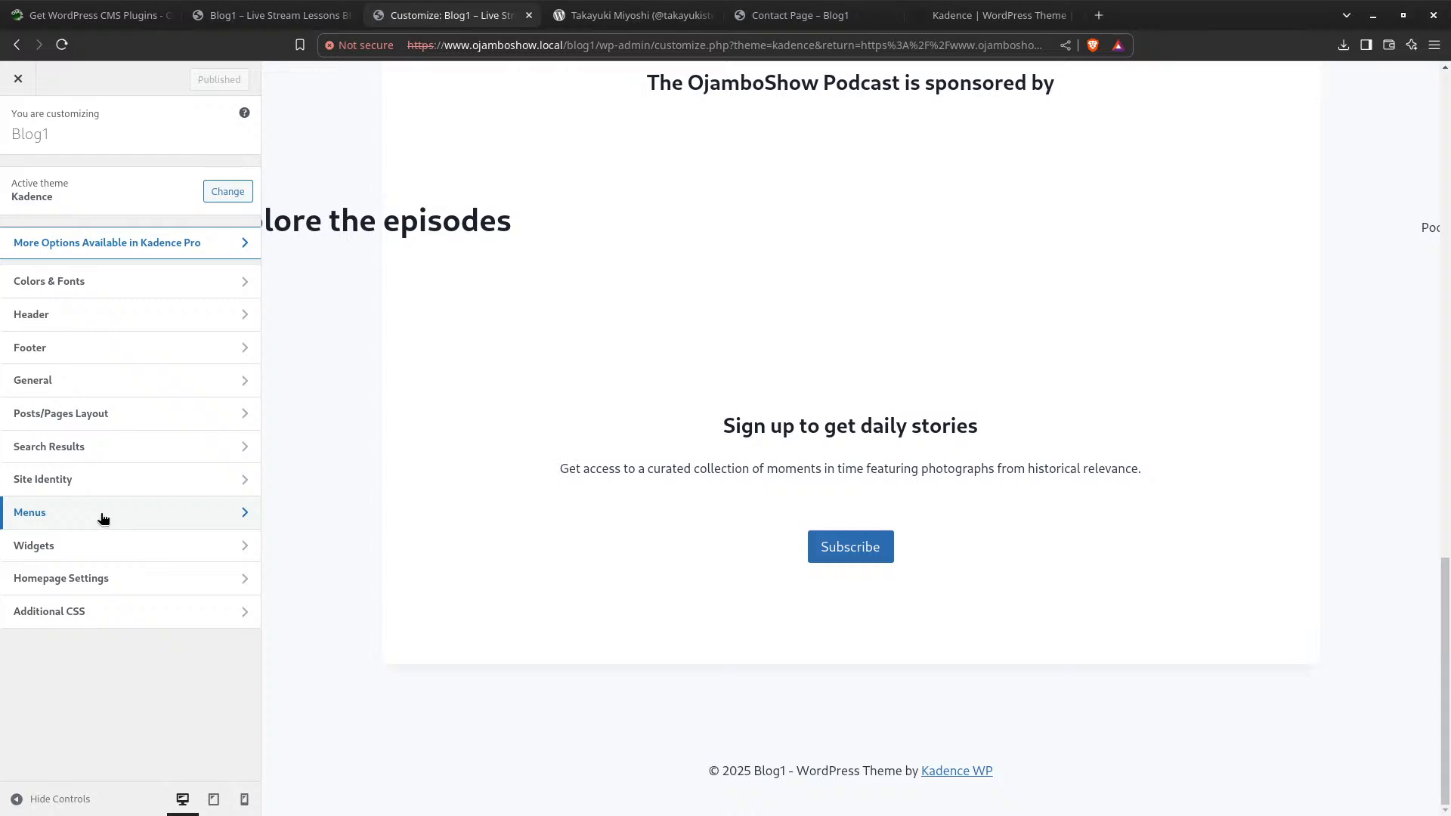
# Look over the widget settings and preview the Sample Page through its menu link
pyautogui.click(63, 545)
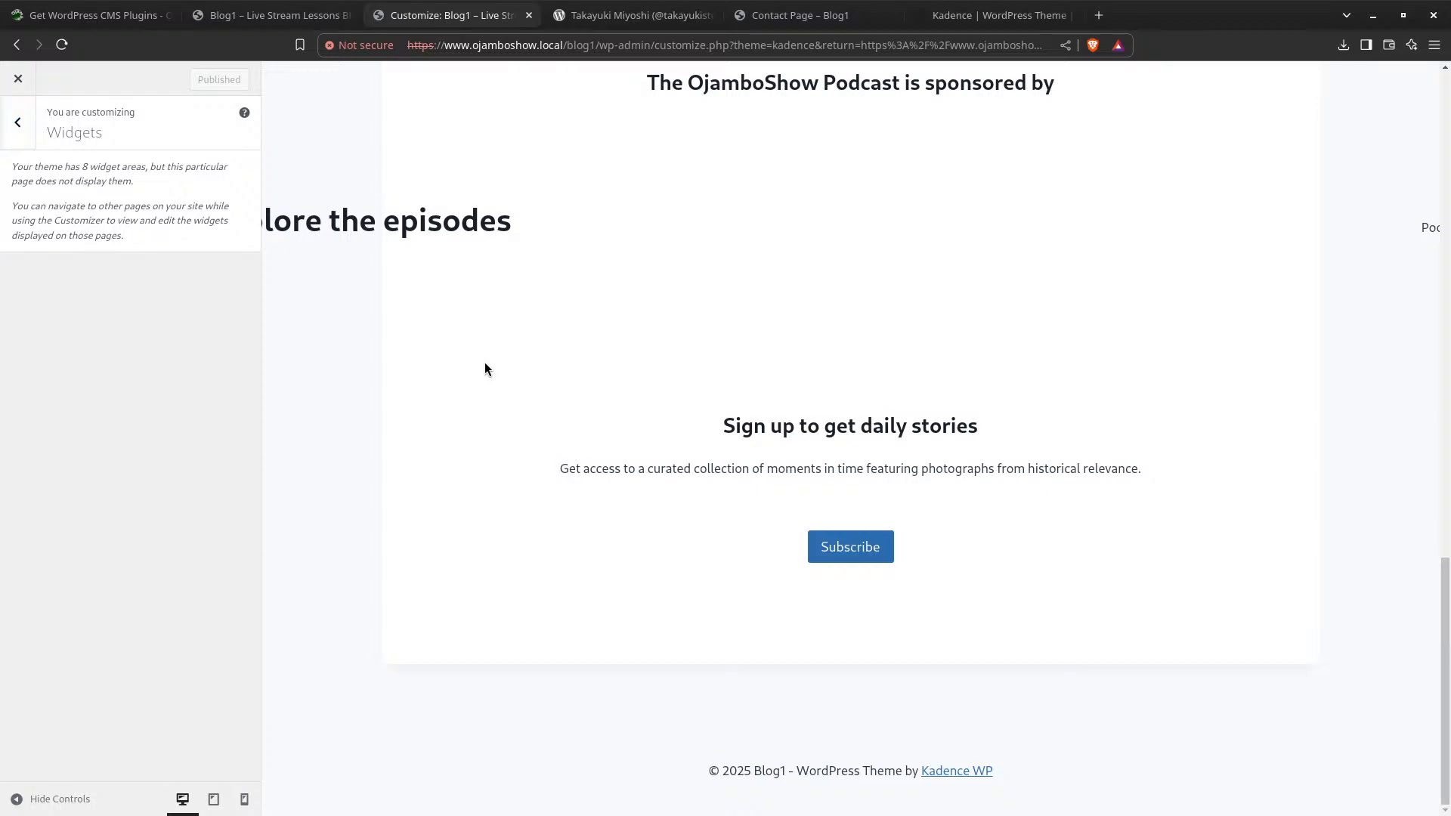
pyautogui.scroll(20, 889, 474)
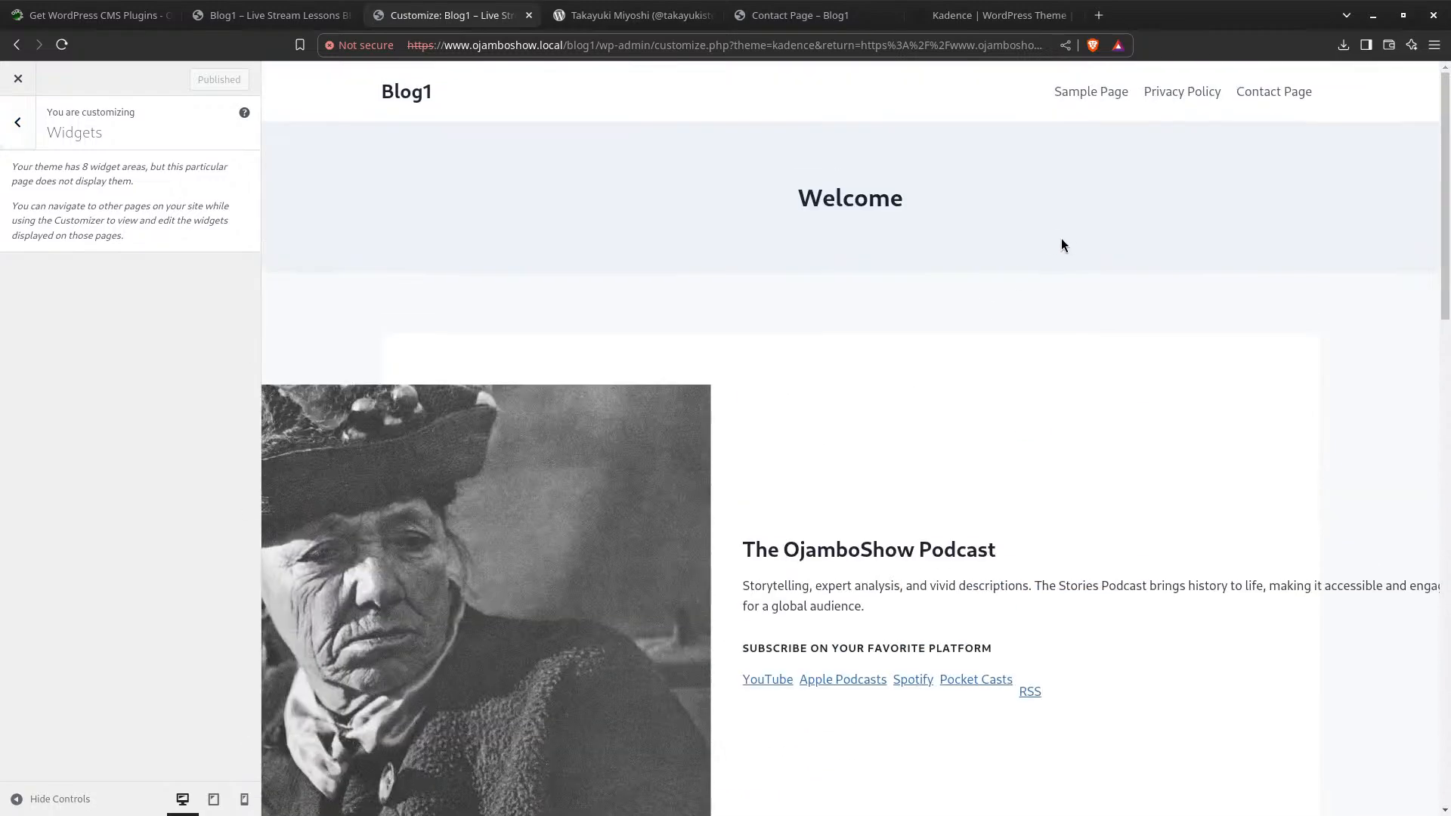
pyautogui.click(1097, 93)
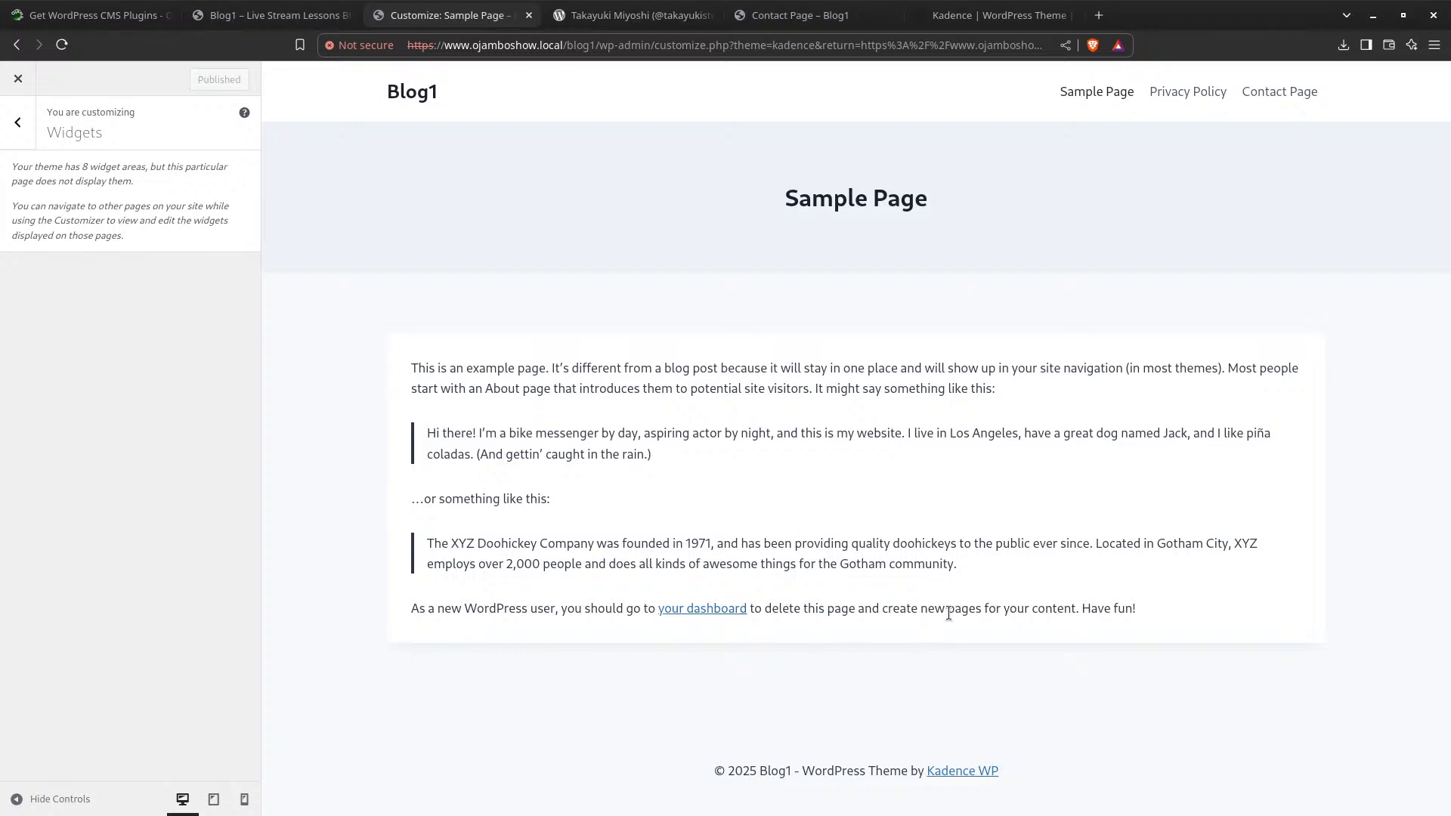
pyautogui.click(18, 123)
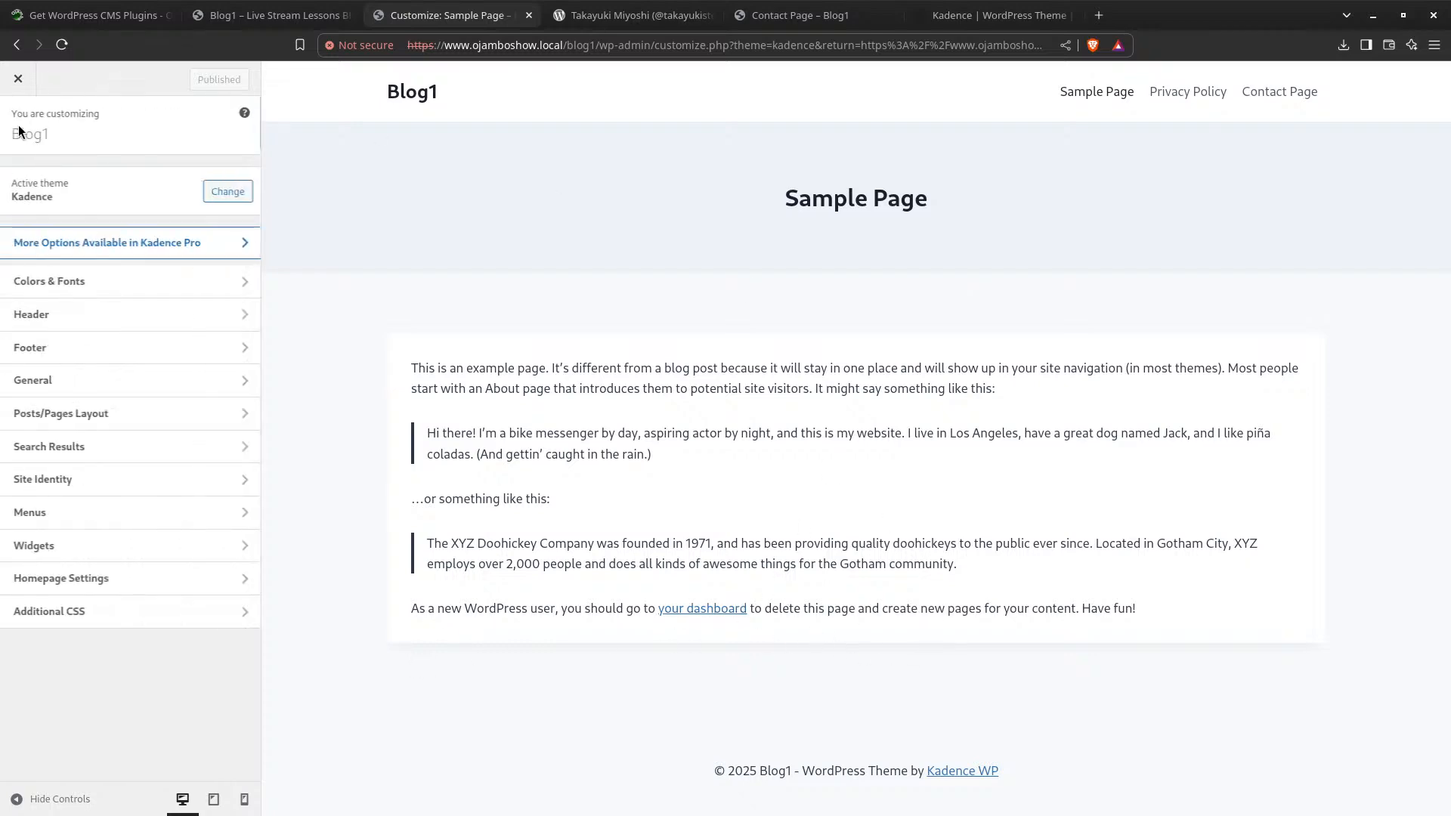
# Leave the theme customizer and open the Welcome page in the editor
pyautogui.click(19, 92)
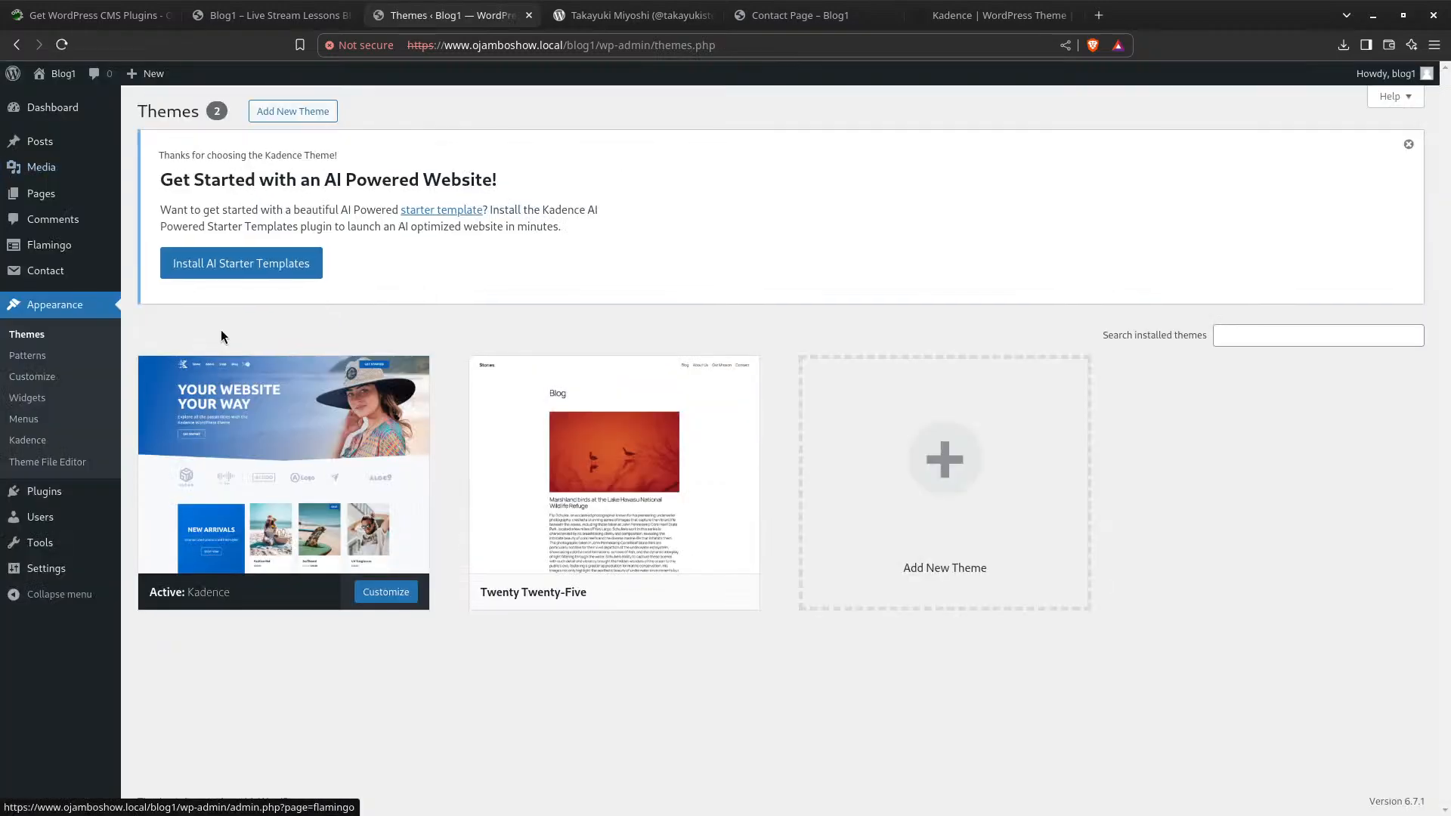
pyautogui.click(41, 192)
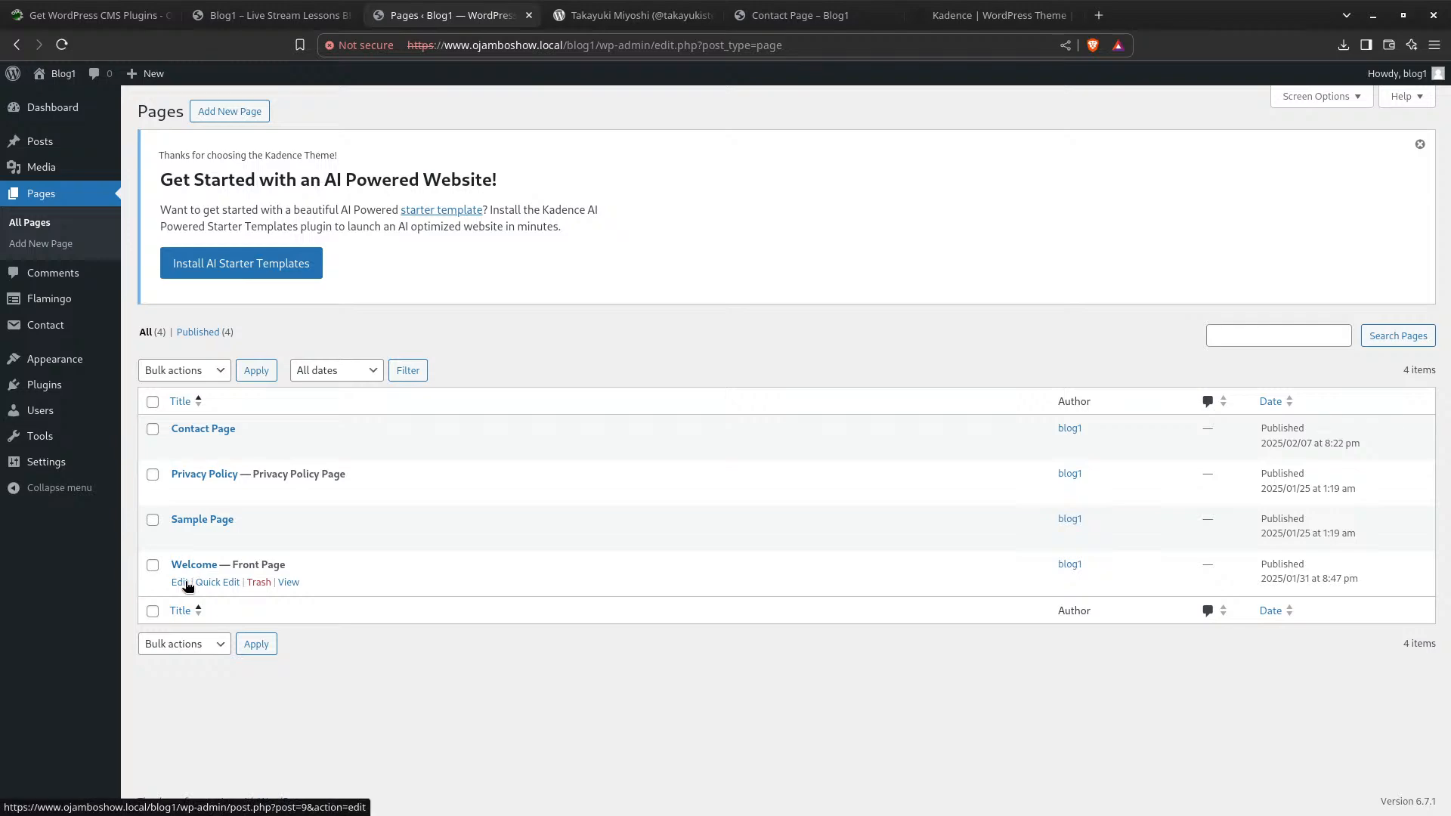
pyautogui.click(182, 582)
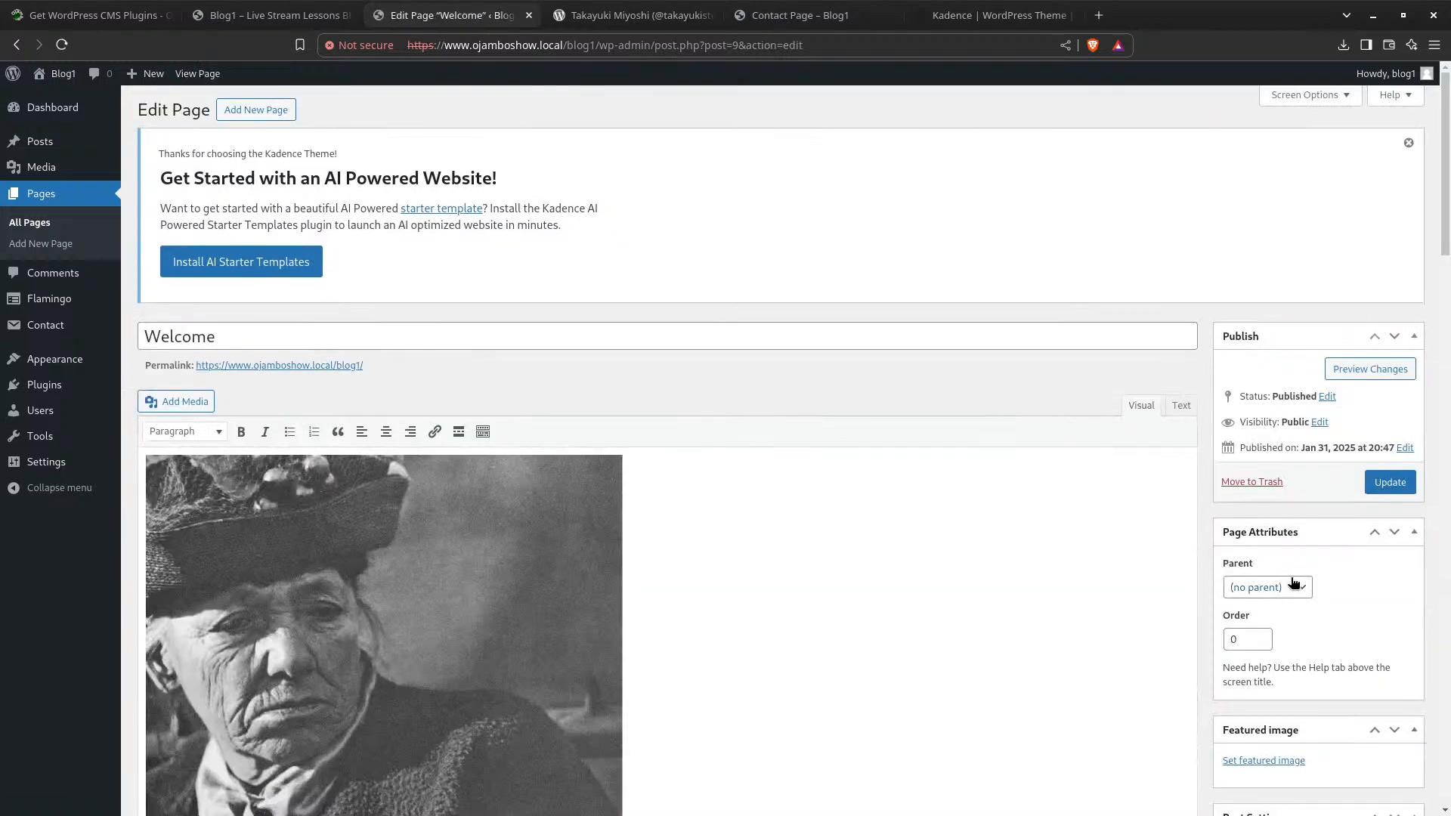
# Review the Welcome page's Kadence Post Settings, keeping Transparent Header at Default
pyautogui.scroll(-5, 1295, 583)
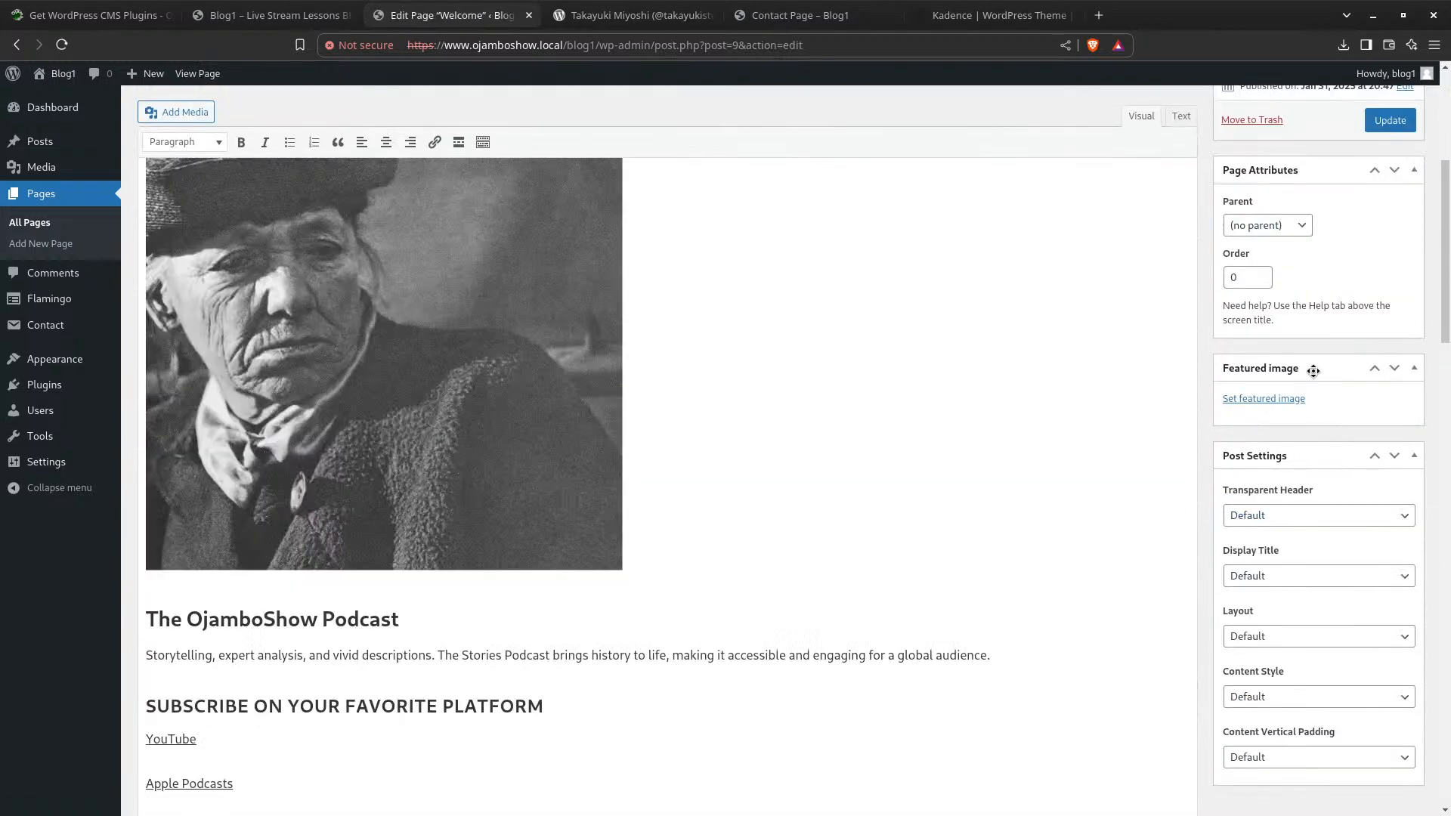
pyautogui.scroll(-3, 1317, 426)
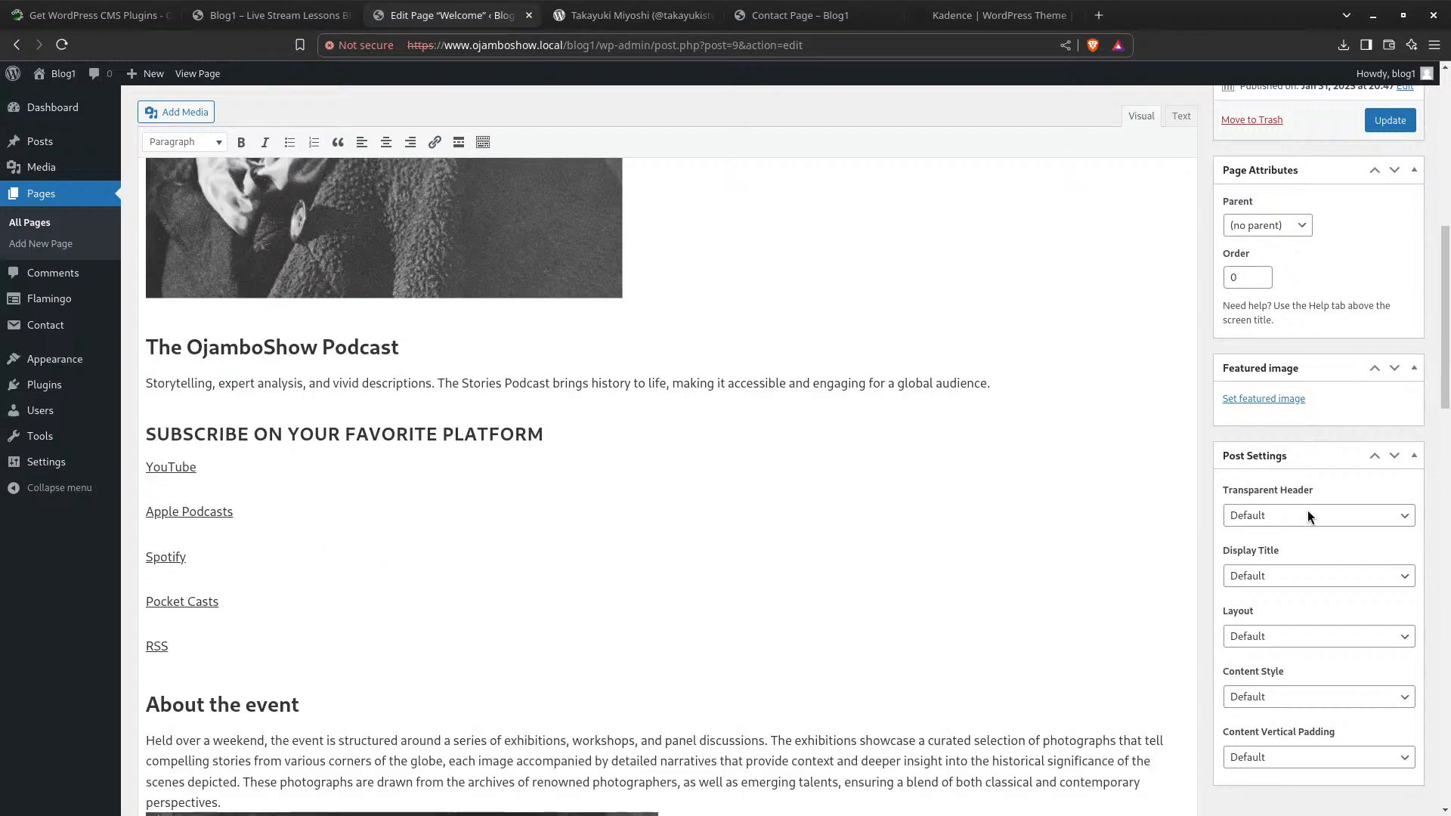
pyautogui.scroll(-4, 1315, 550)
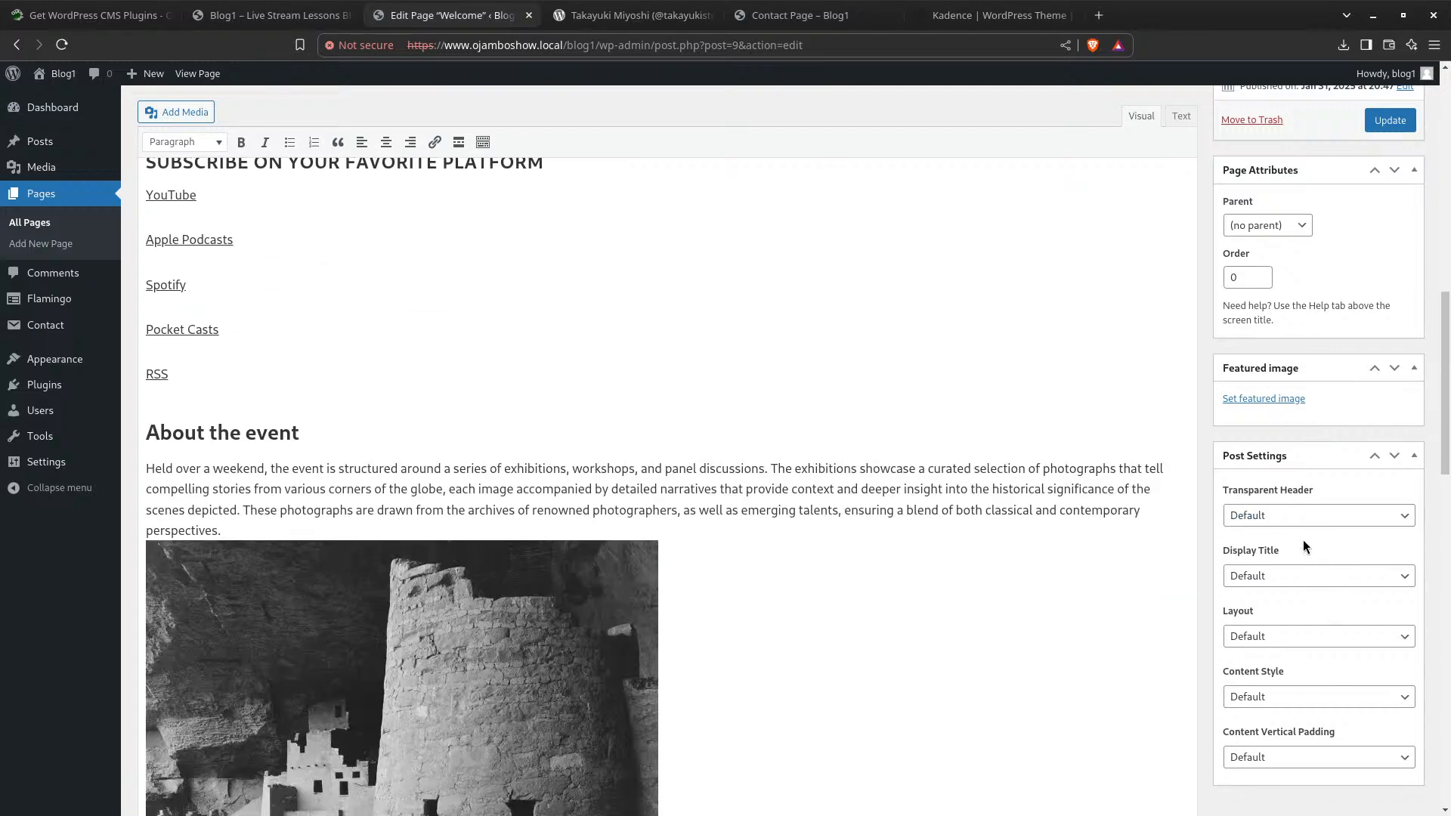
pyautogui.scroll(10, 1302, 539)
pyautogui.scroll(-3, 1316, 538)
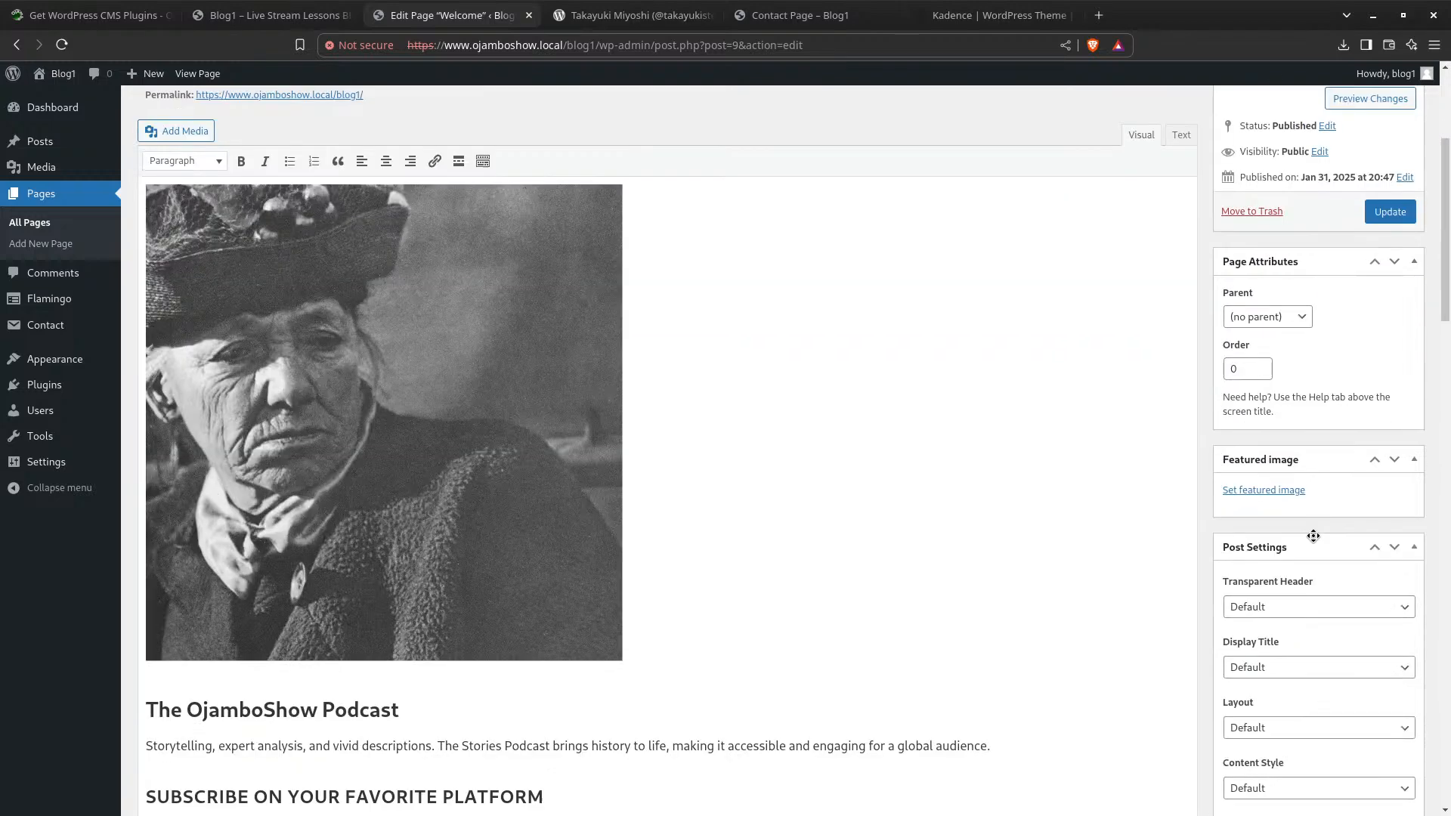
pyautogui.scroll(-2, 1324, 556)
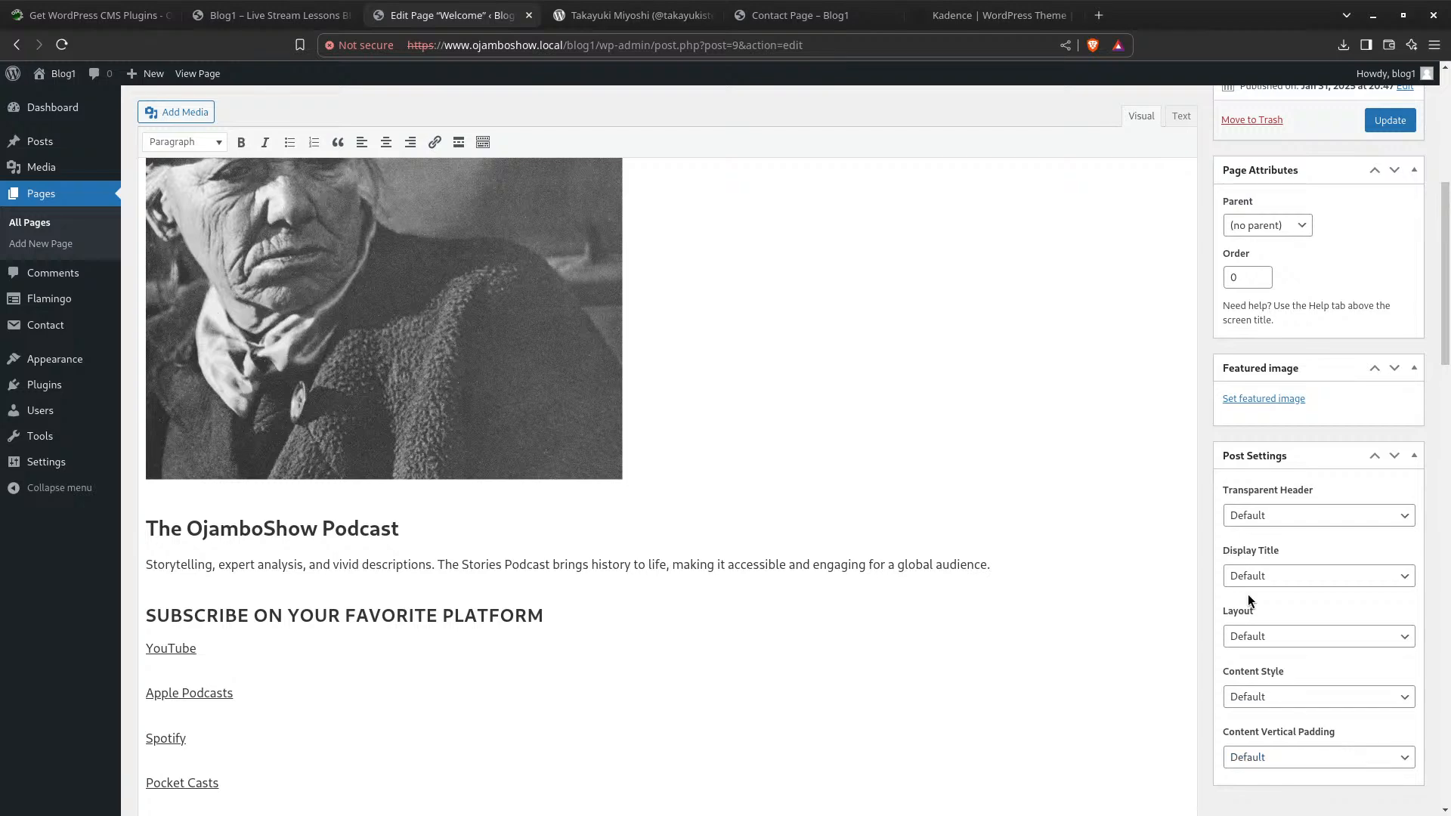
pyautogui.scroll(4, 1248, 593)
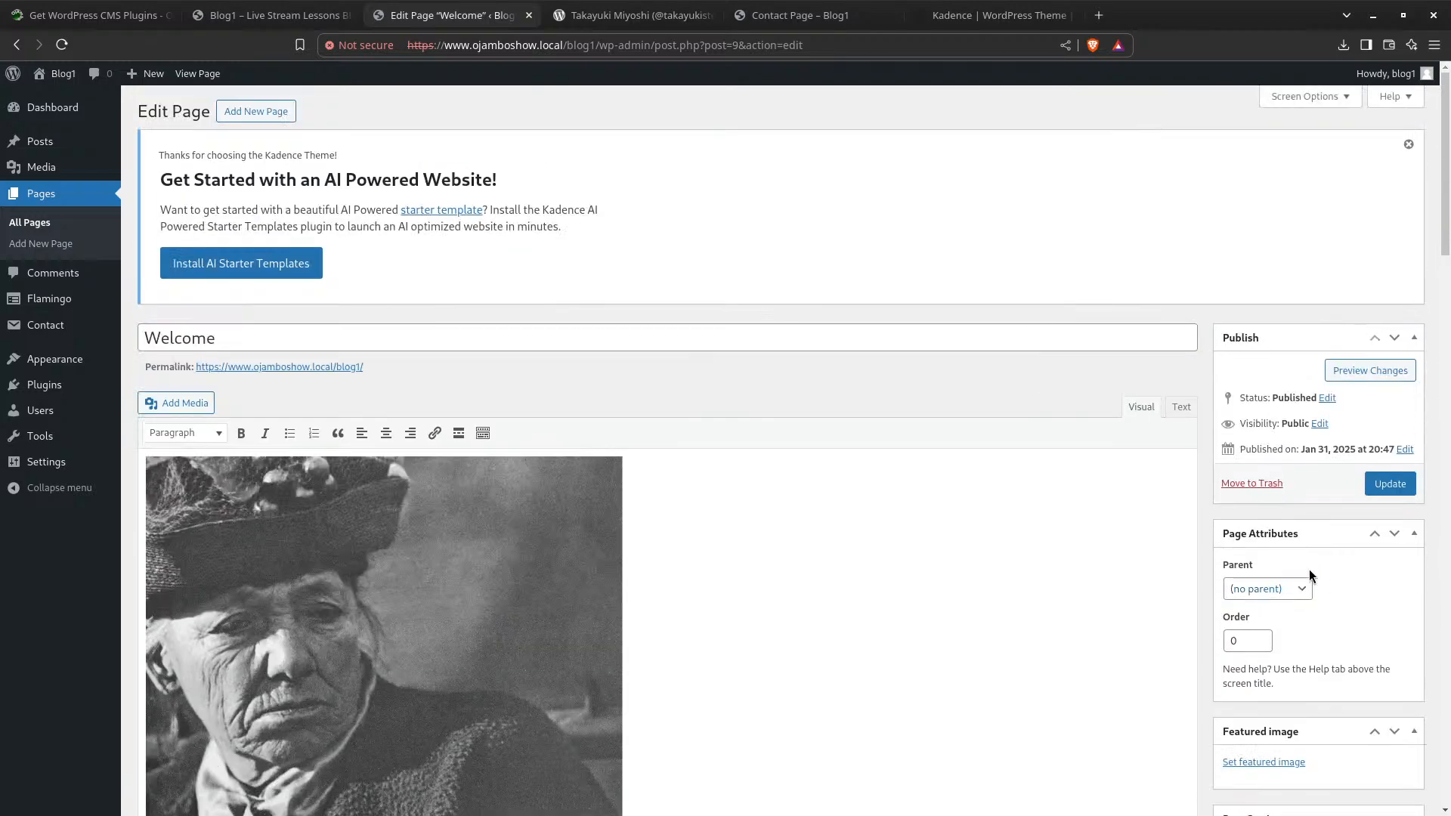
pyautogui.scroll(-4, 1310, 576)
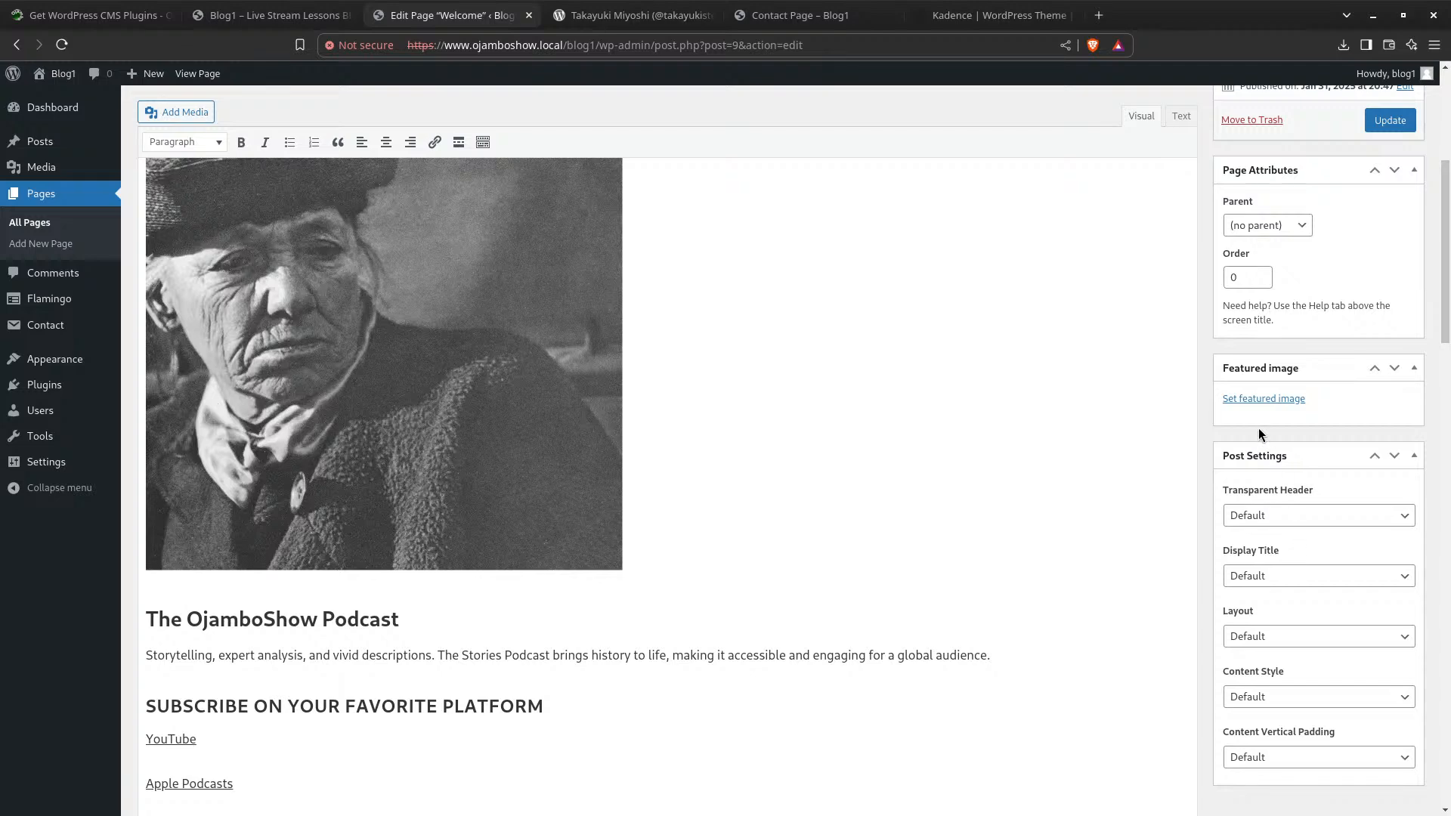
pyautogui.click(1337, 514)
pyautogui.click(1336, 511)
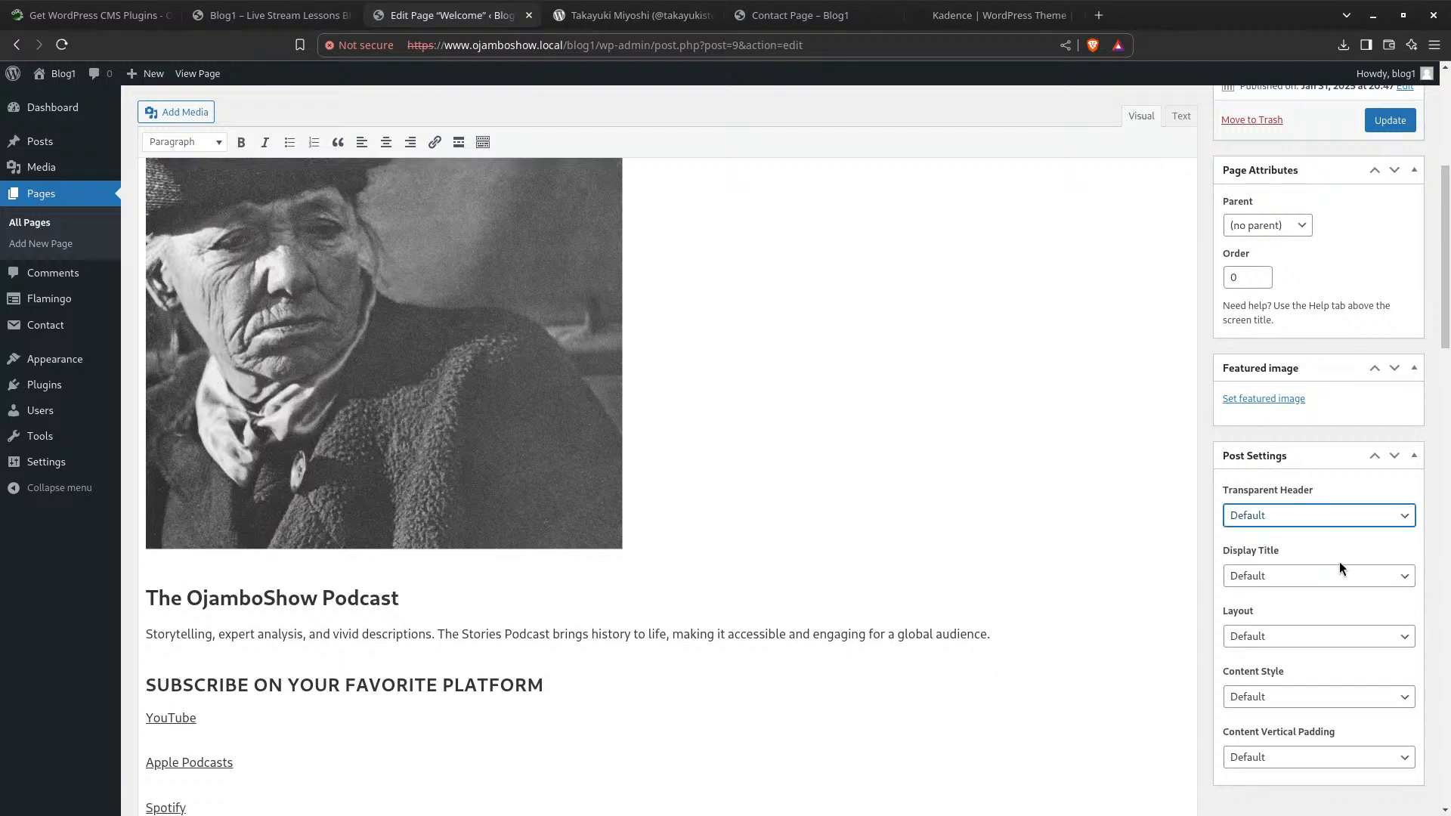
pyautogui.scroll(-20, 1339, 561)
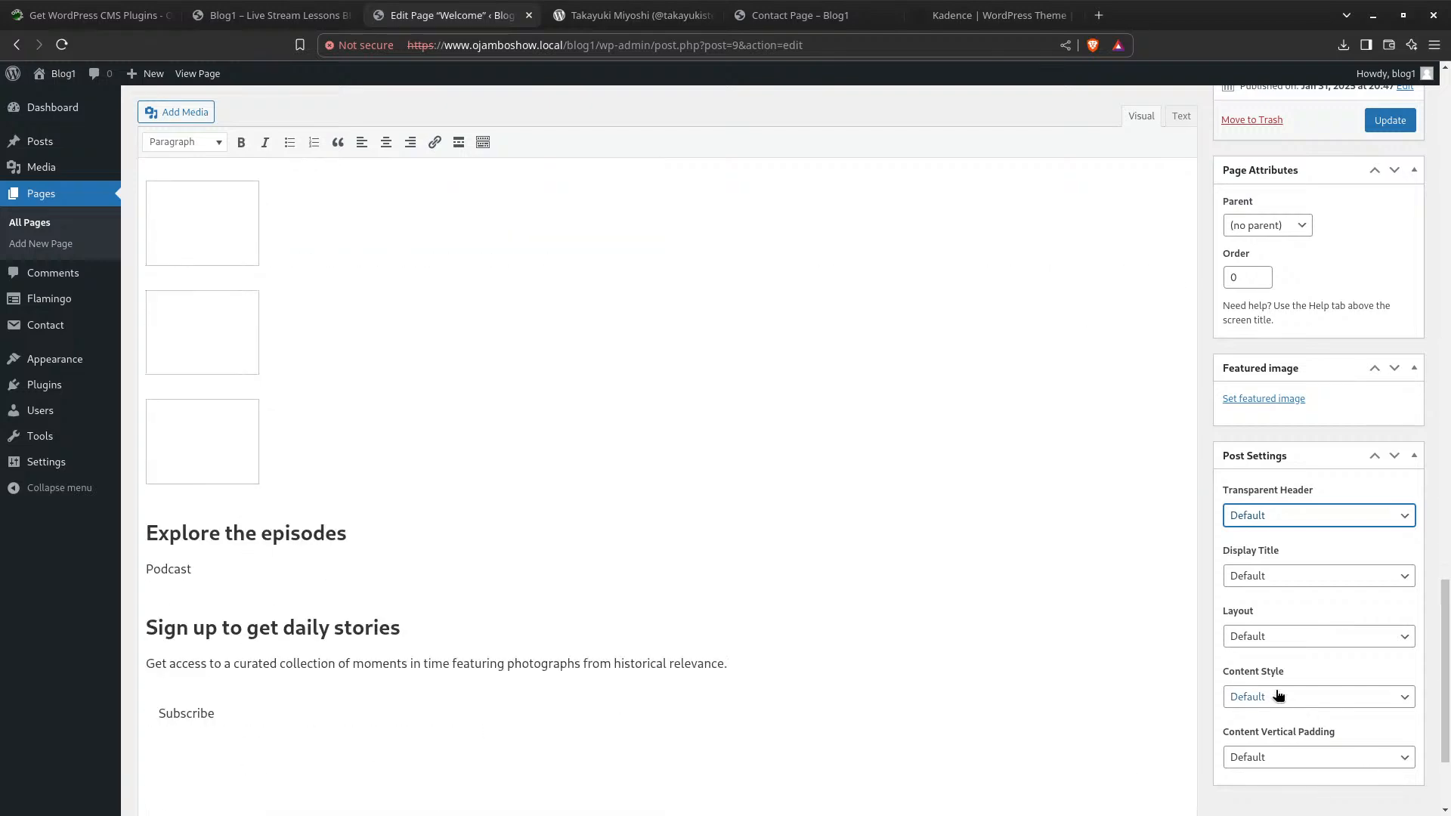
pyautogui.scroll(-3, 1283, 692)
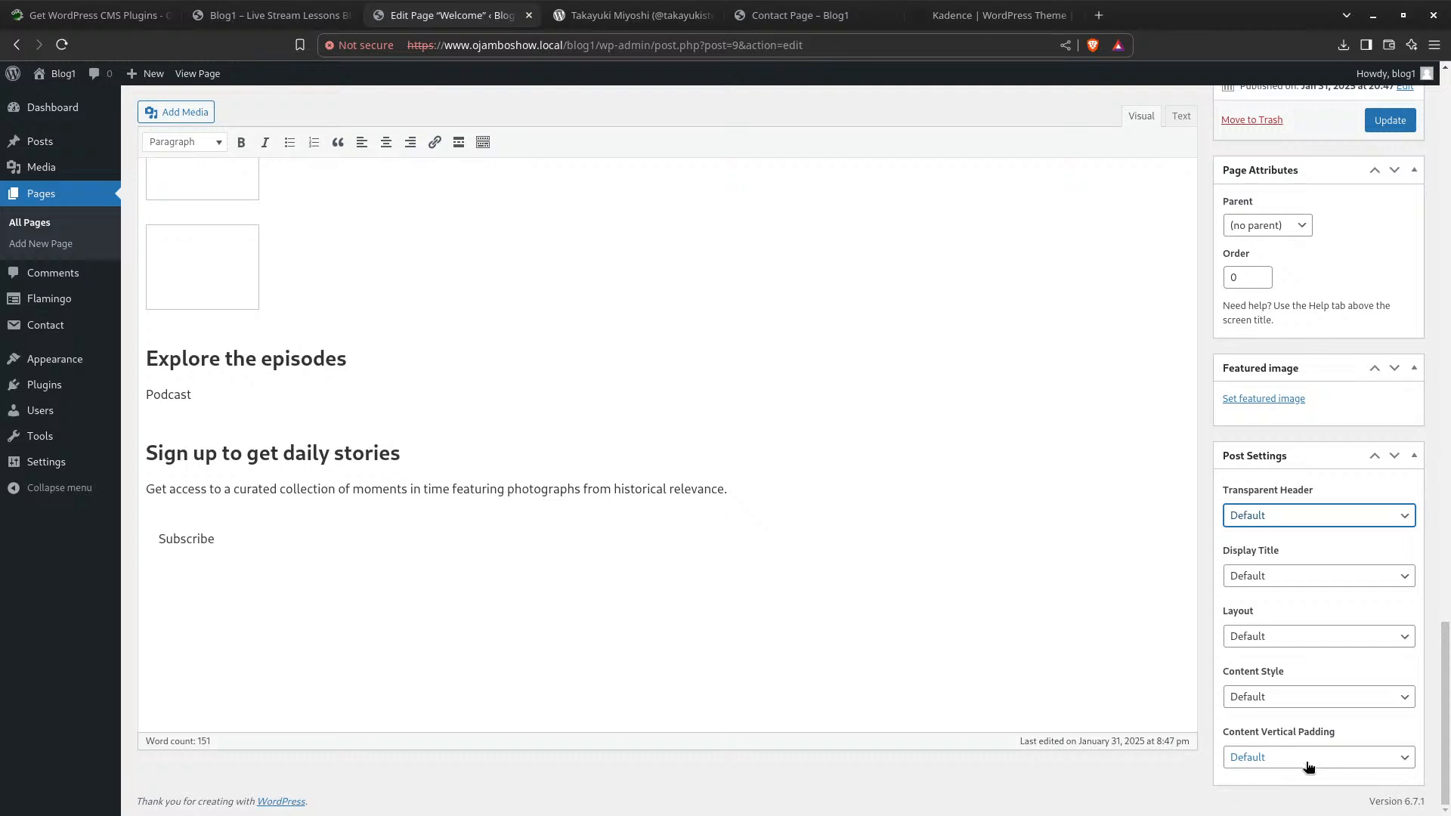
# Set the Welcome page's Kadence Layout to Fullwidth and update the page
pyautogui.click(1289, 636)
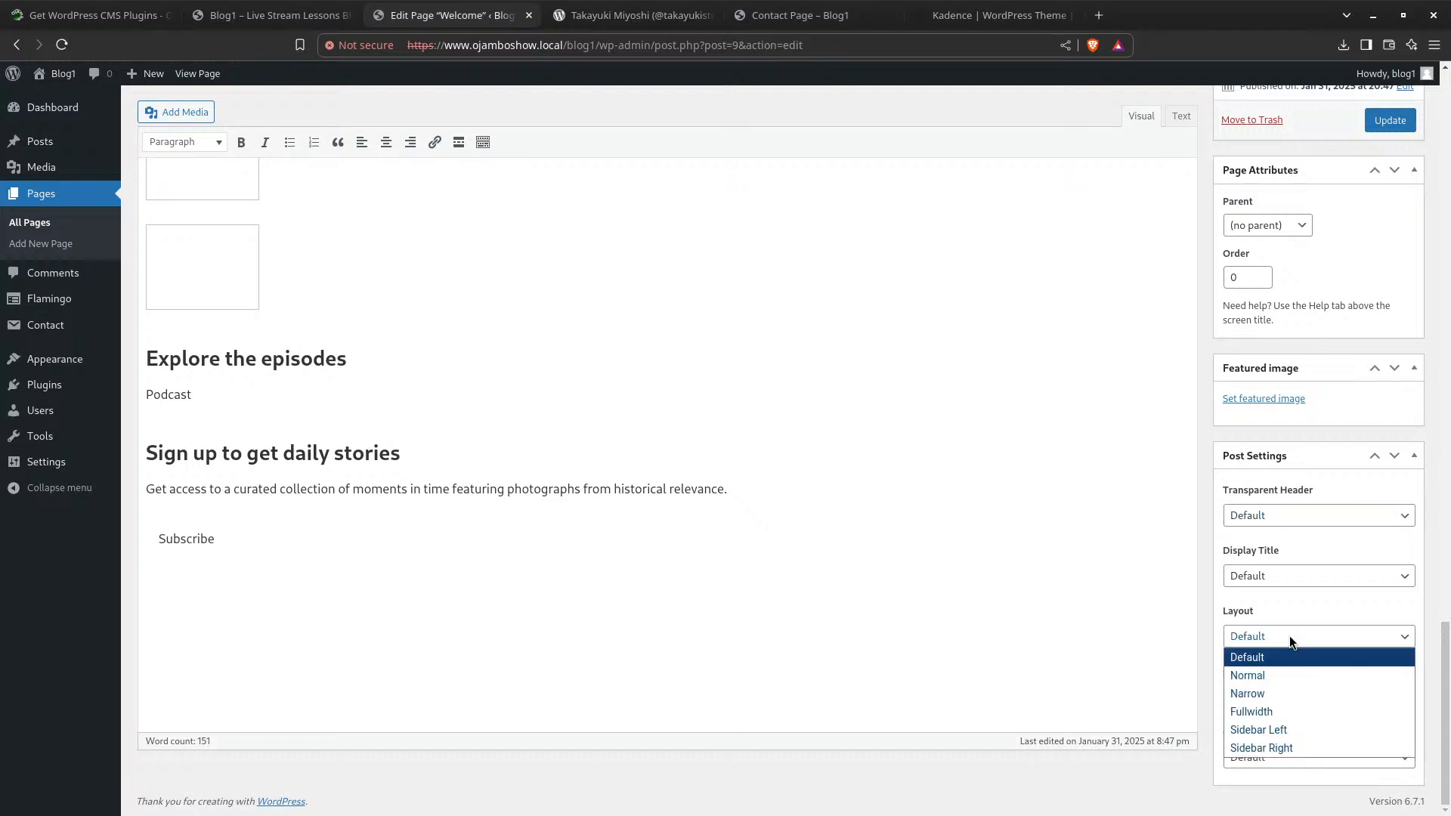
pyautogui.click(1291, 712)
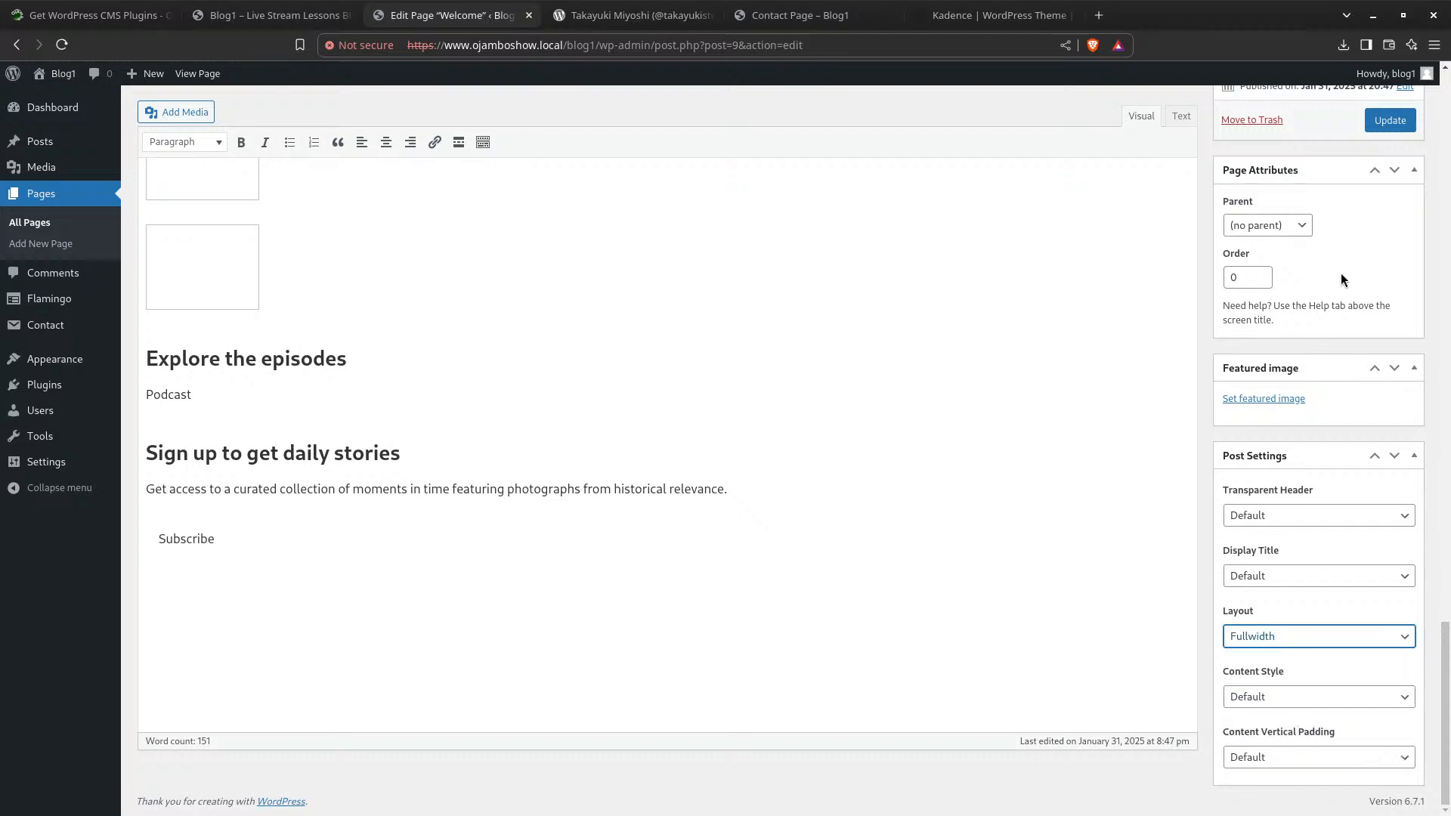
pyautogui.click(1387, 117)
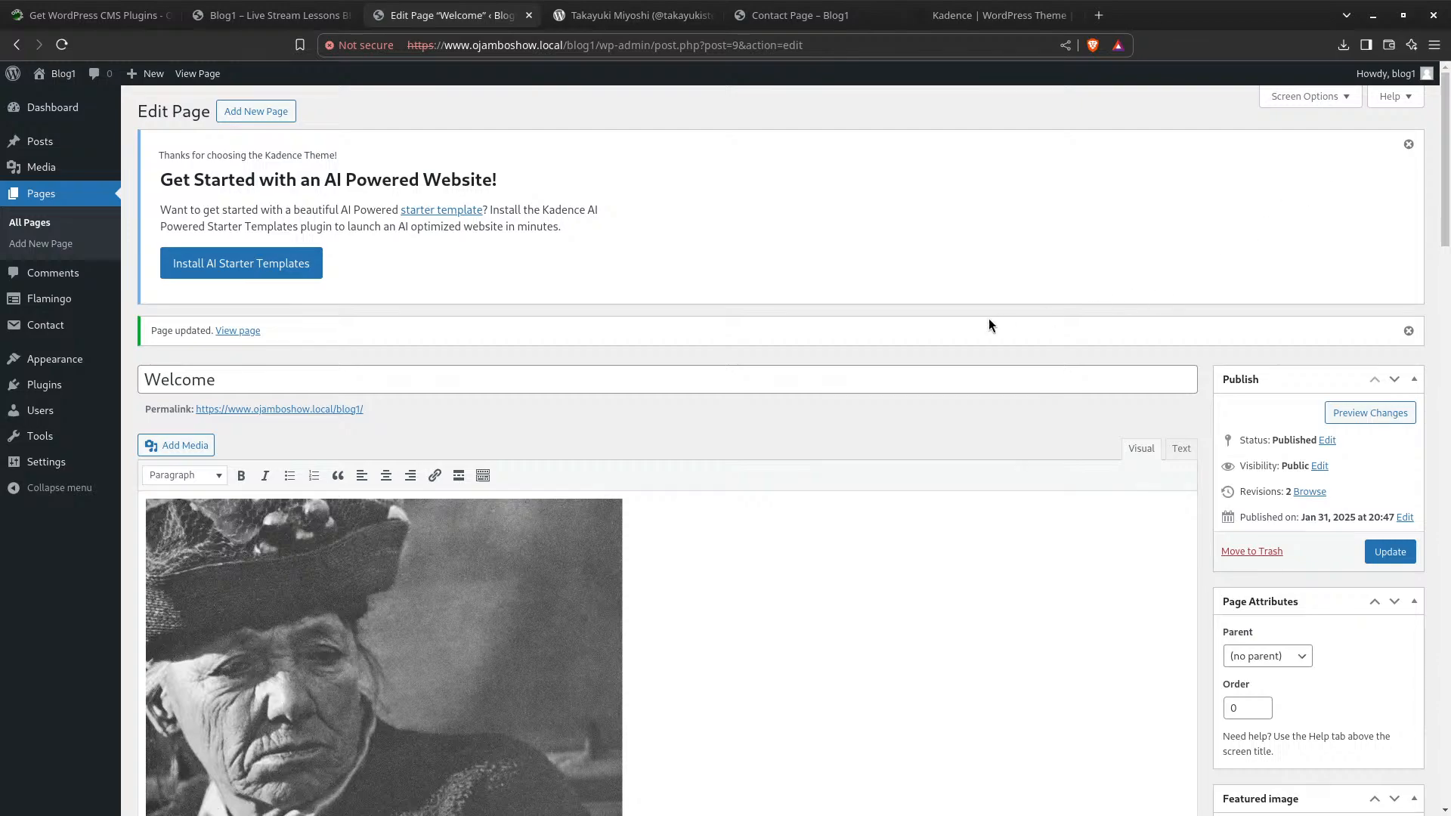
pyautogui.scroll(-15, 923, 438)
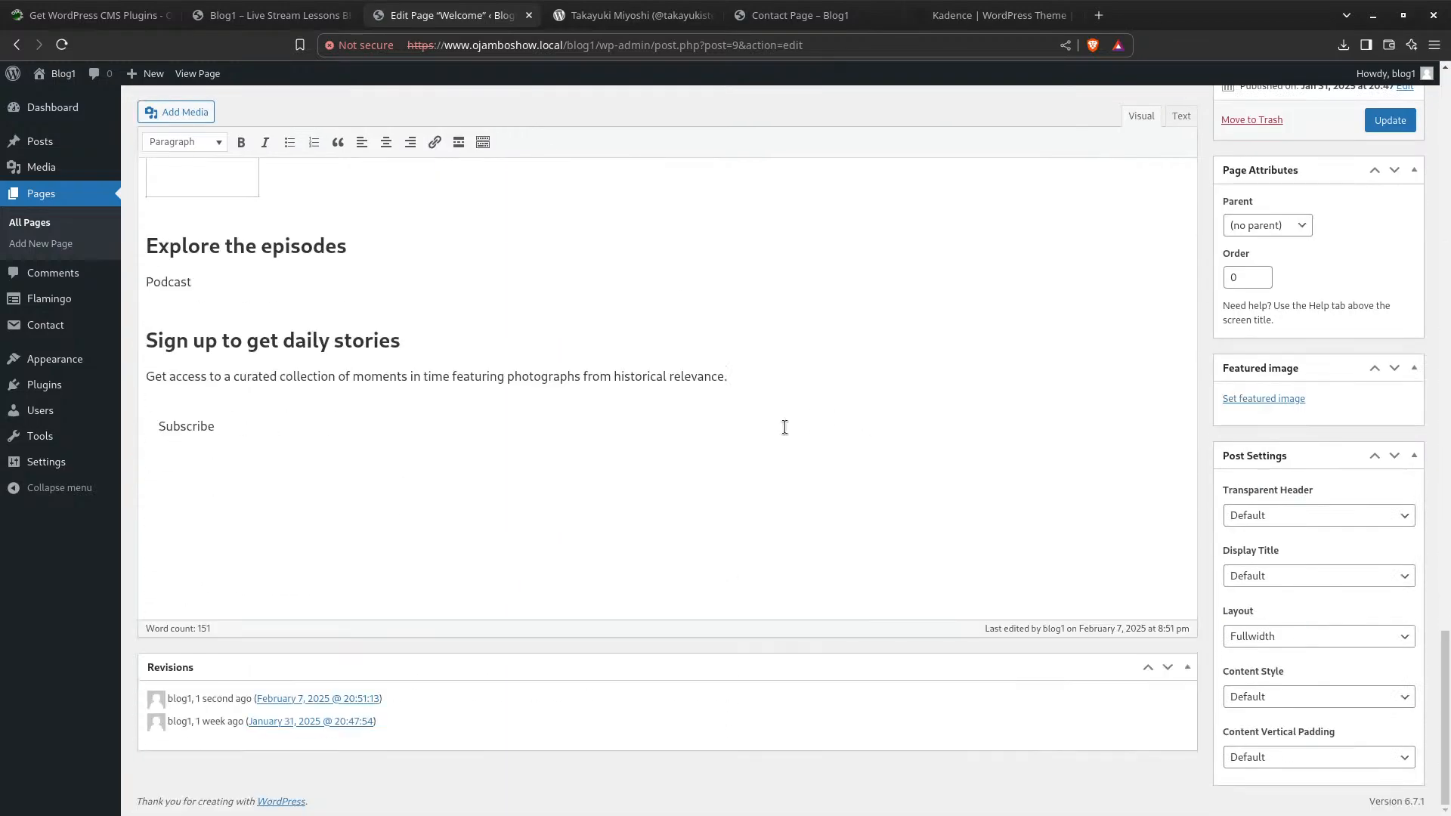
pyautogui.scroll(10, 848, 324)
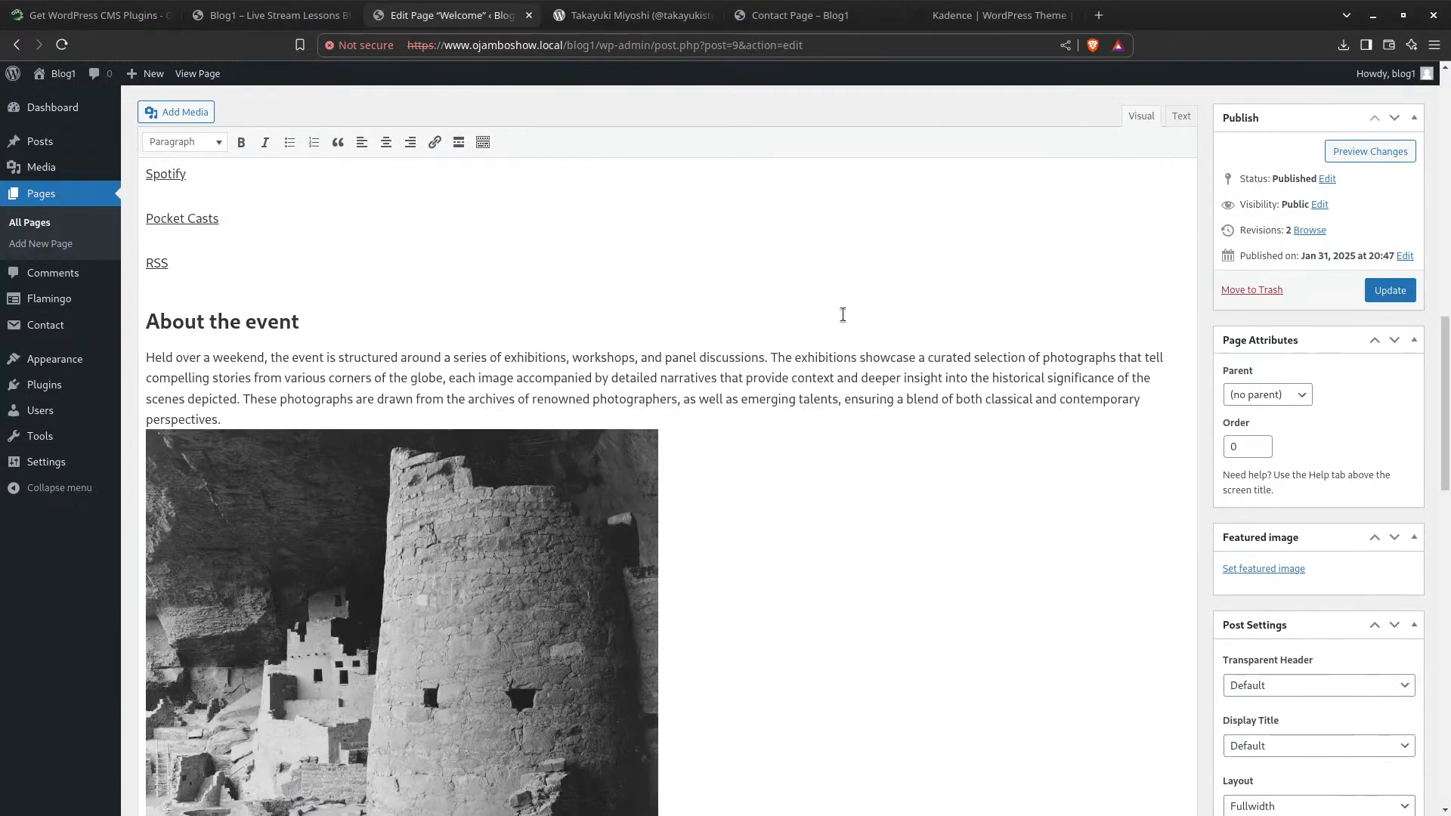
# Reload the Blog1 site to view the full-width Welcome page, then return to its editor
pyautogui.click(291, 23)
pyautogui.click(62, 45)
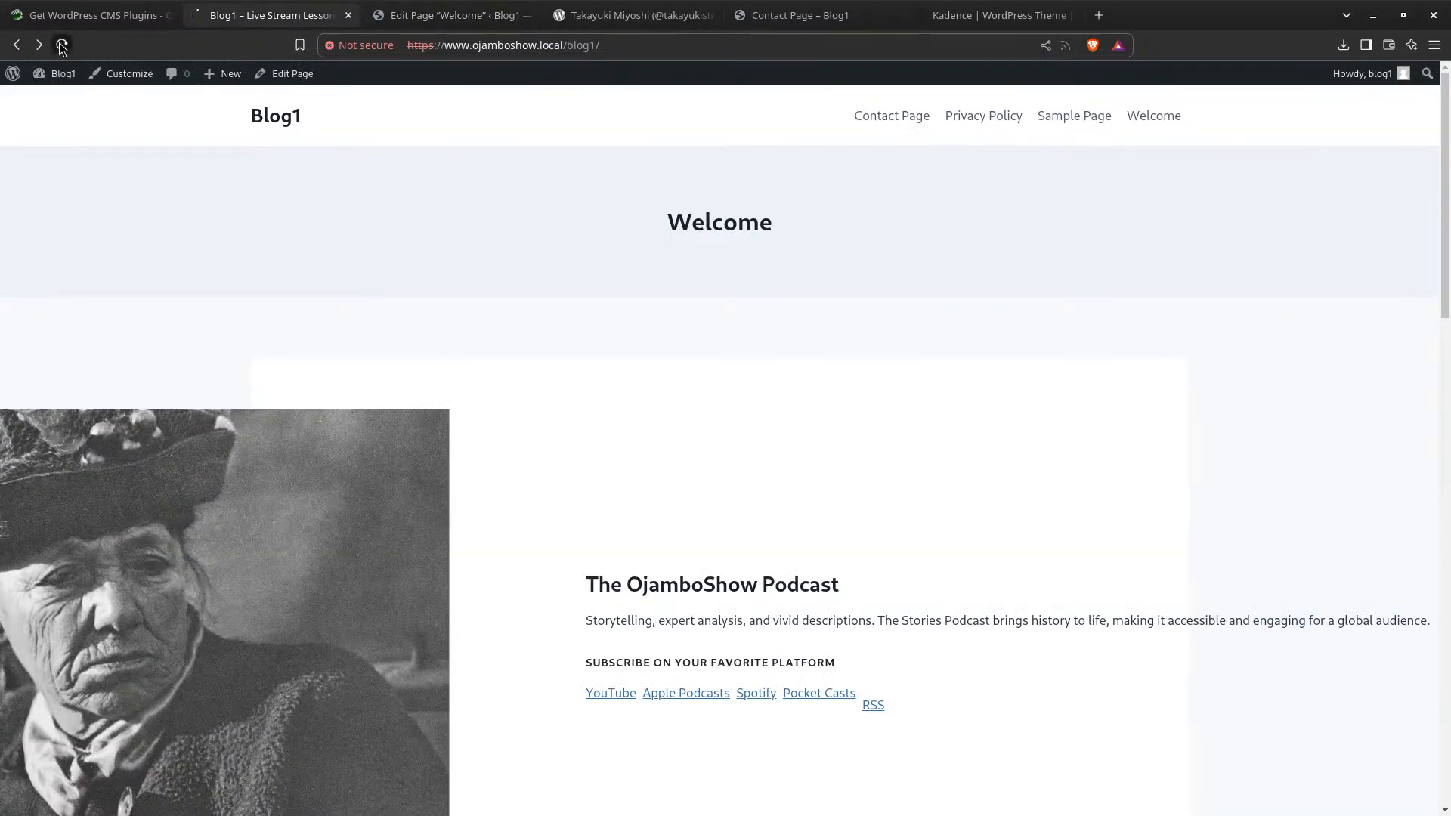
pyautogui.scroll(-15, 589, 361)
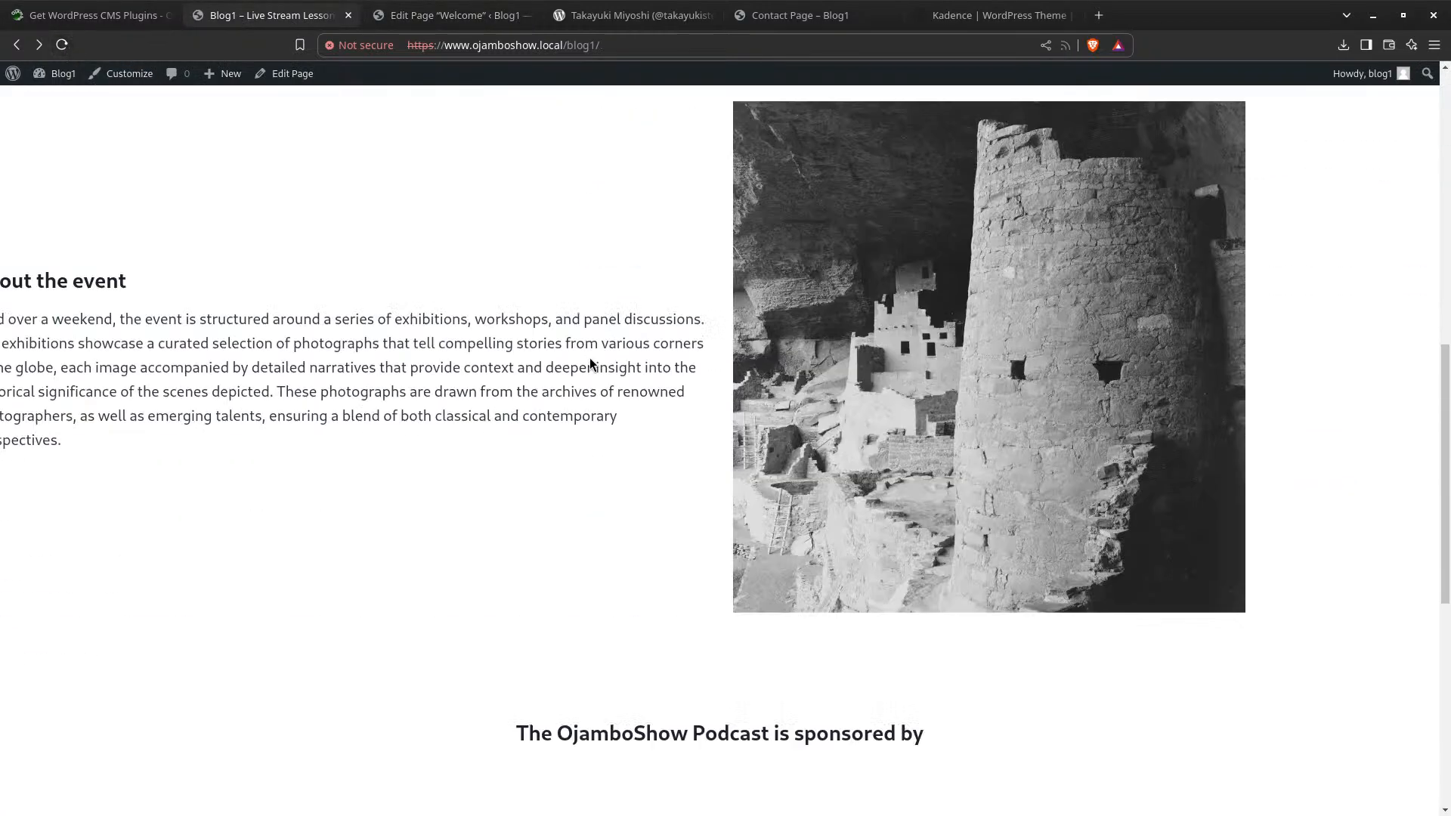
pyautogui.scroll(15, 594, 360)
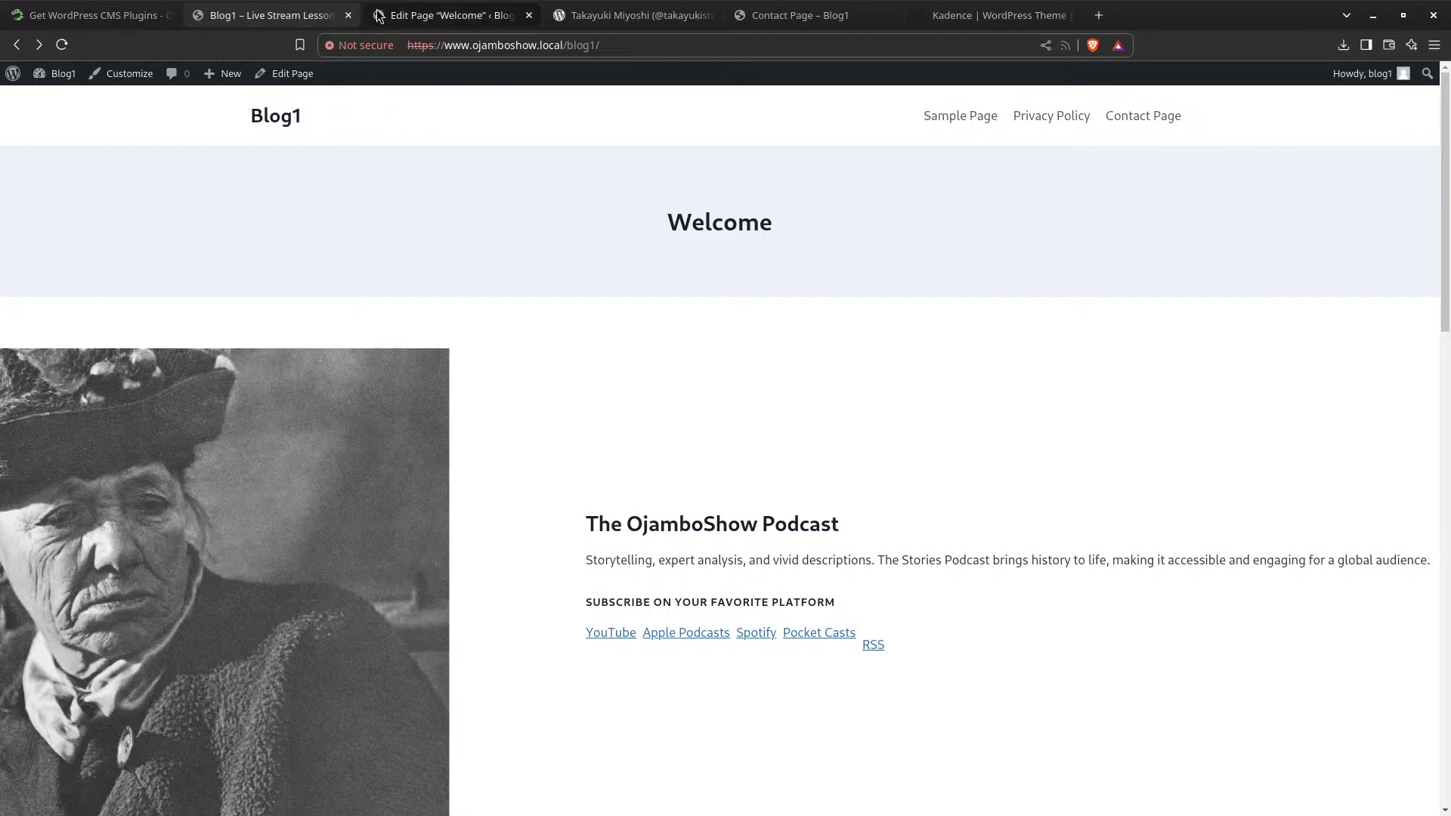
pyautogui.click(412, 15)
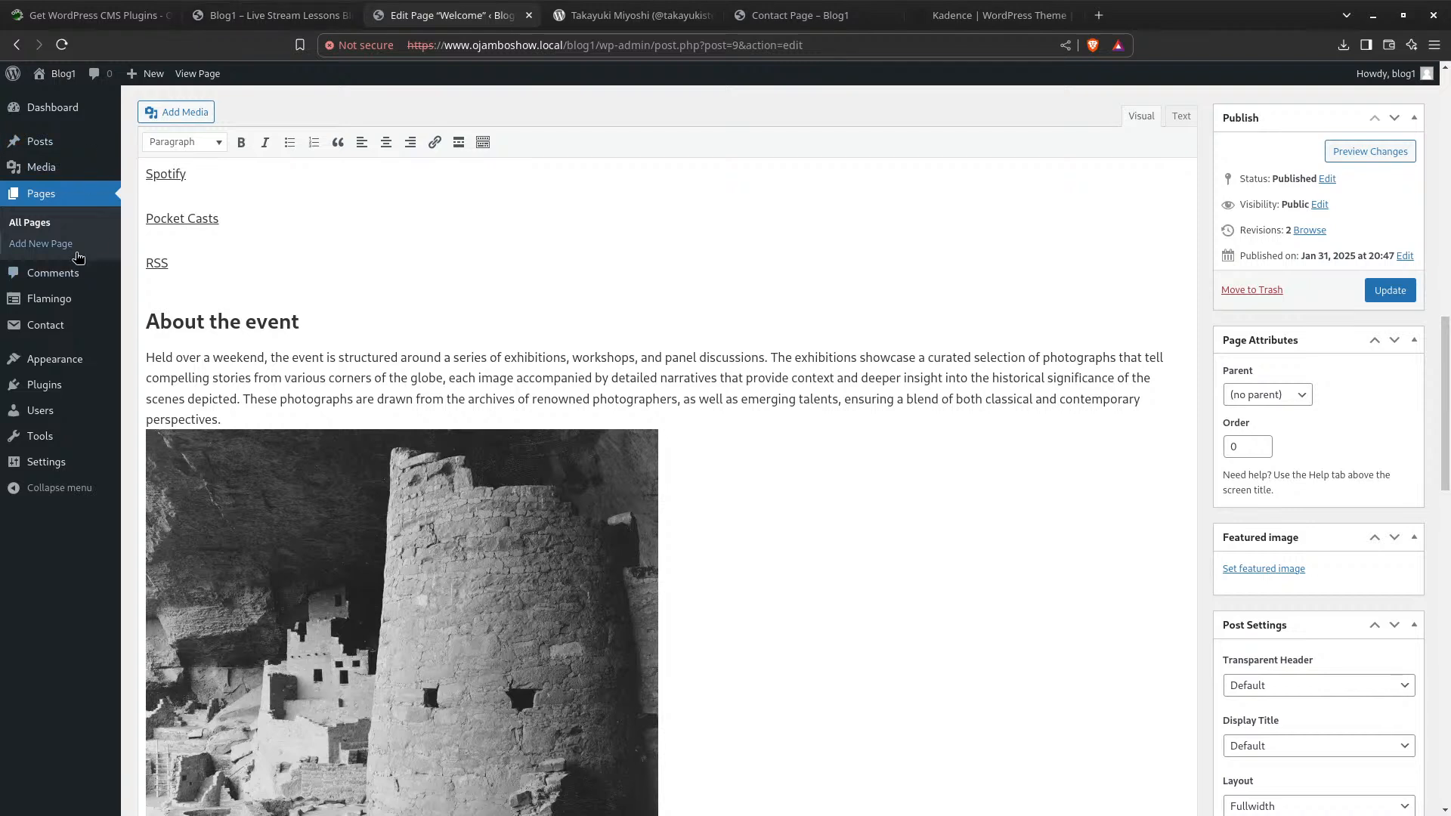
pyautogui.moveTo(57, 386)
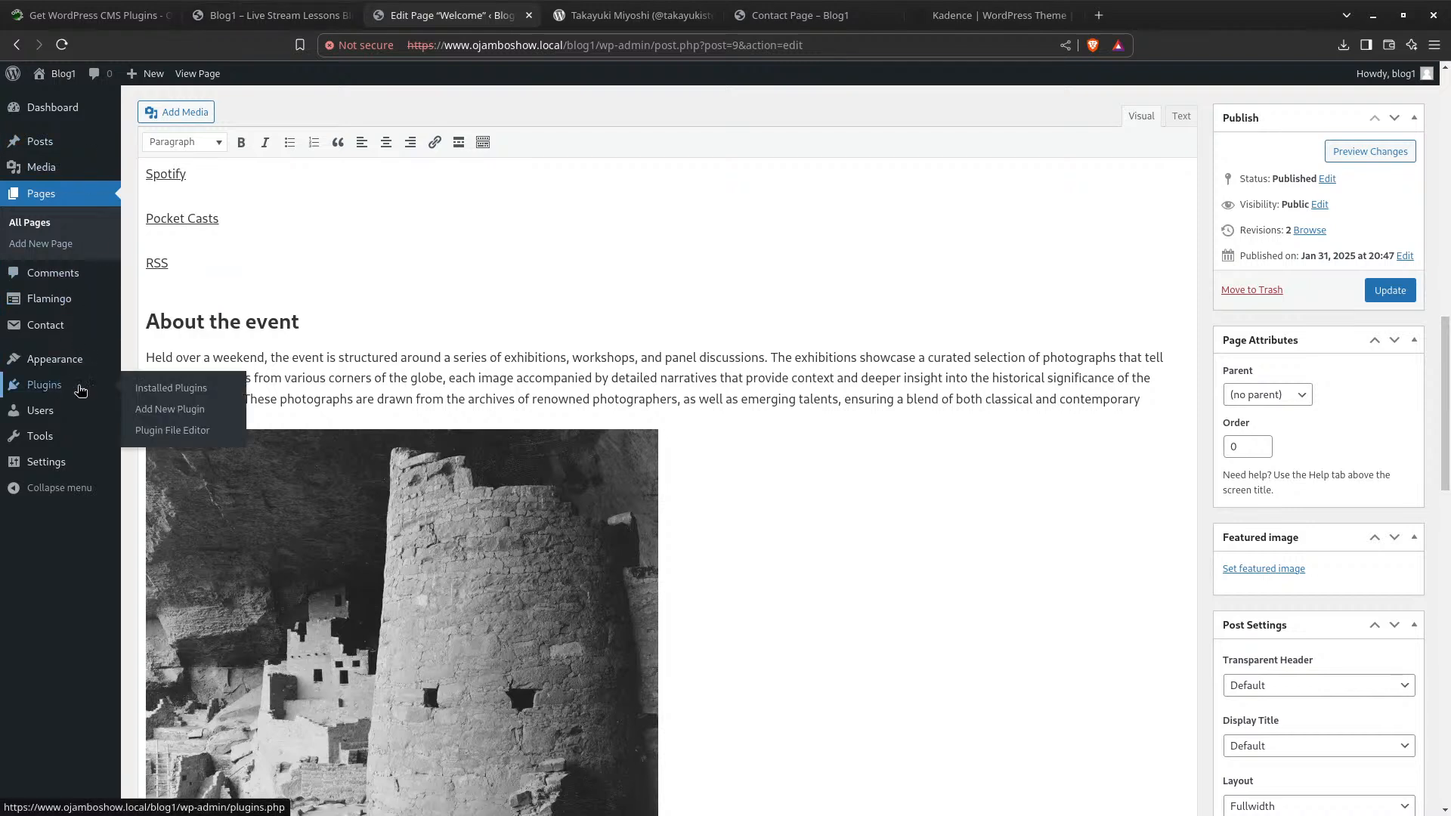
pyautogui.click(200, 433)
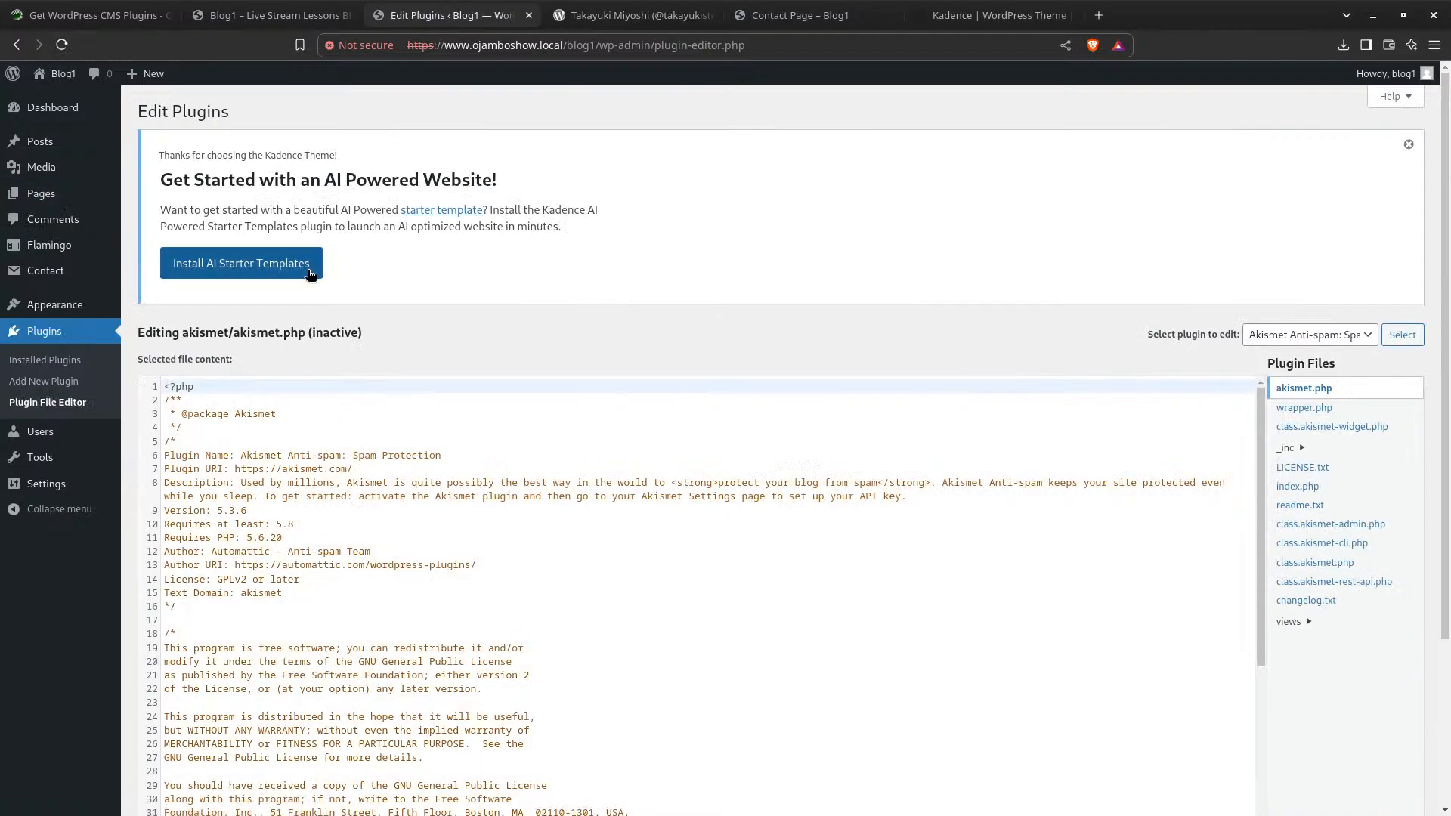
pyautogui.click(1290, 337)
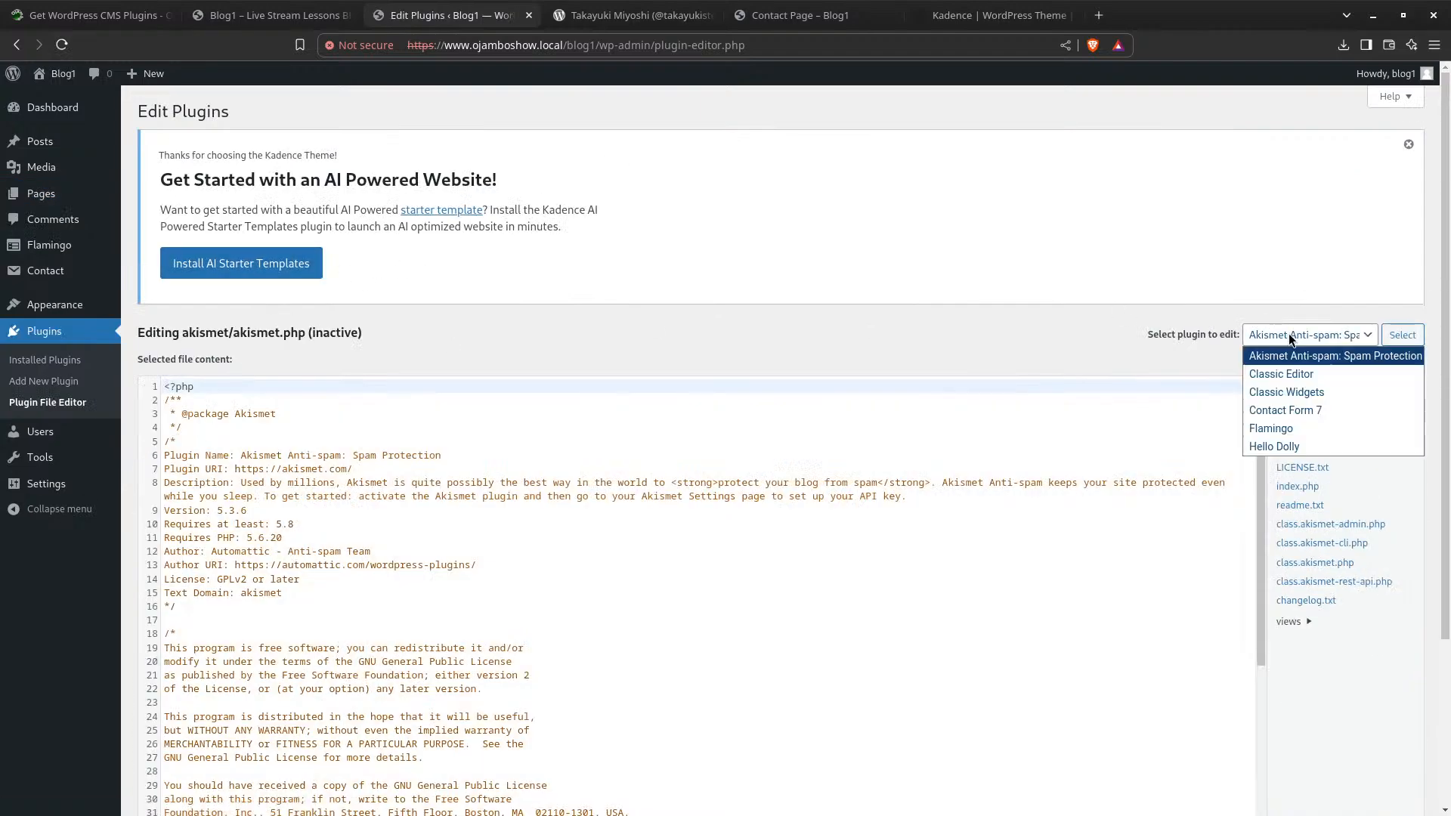
pyautogui.click(1284, 447)
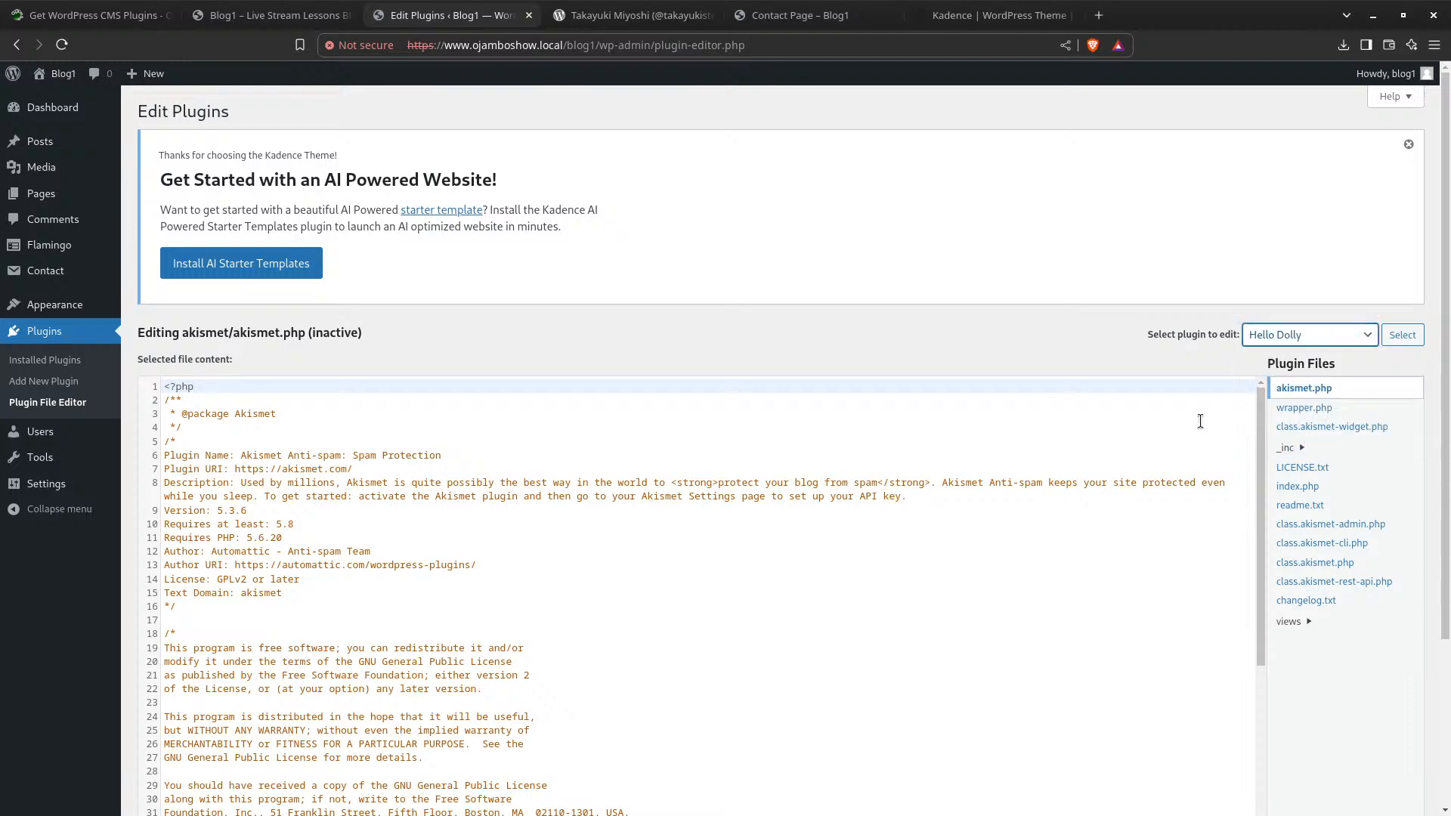
pyautogui.click(1401, 335)
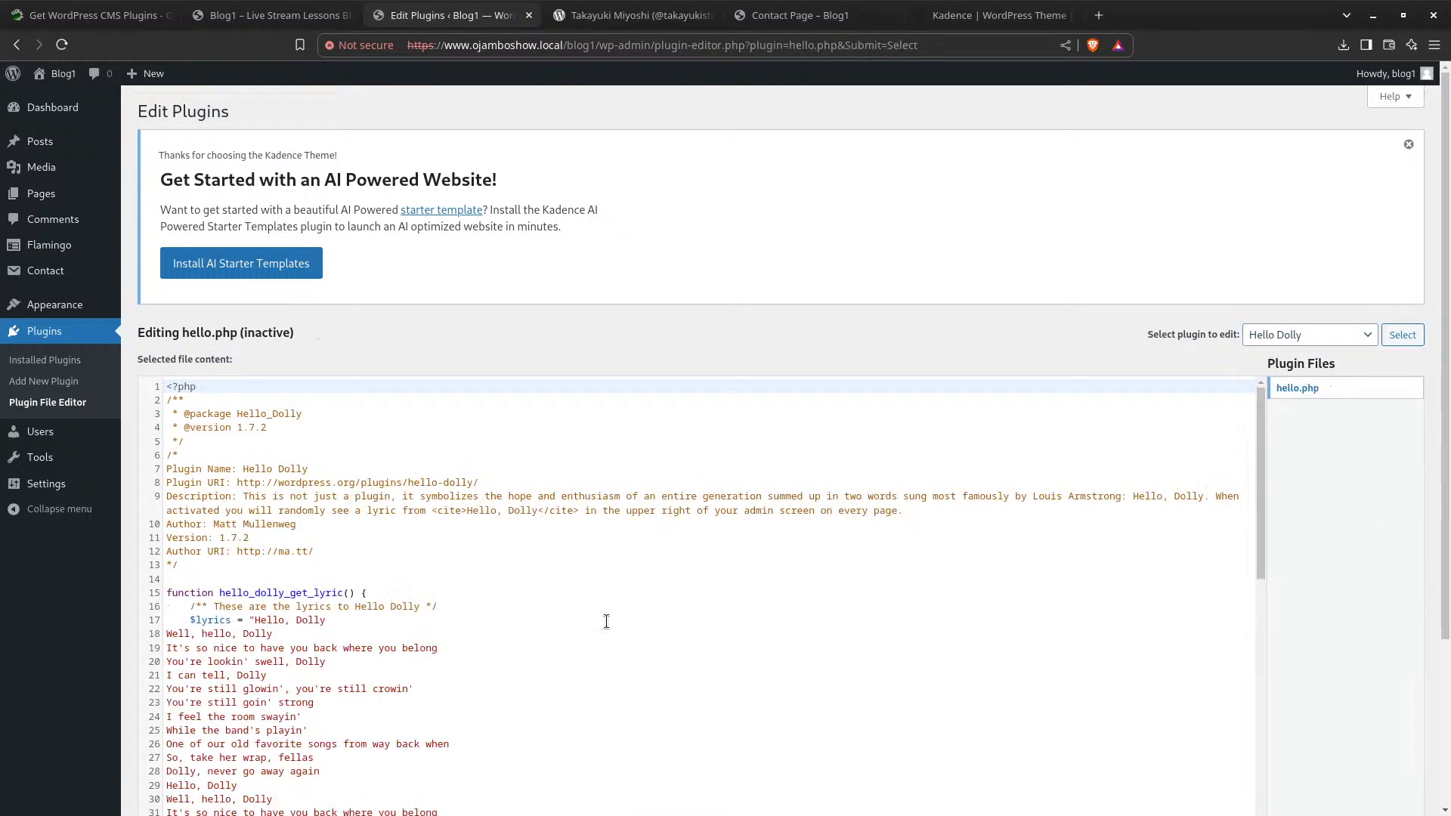
pyautogui.scroll(-3, 606, 621)
pyautogui.scroll(3, 507, 550)
pyautogui.scroll(-8, 279, 624)
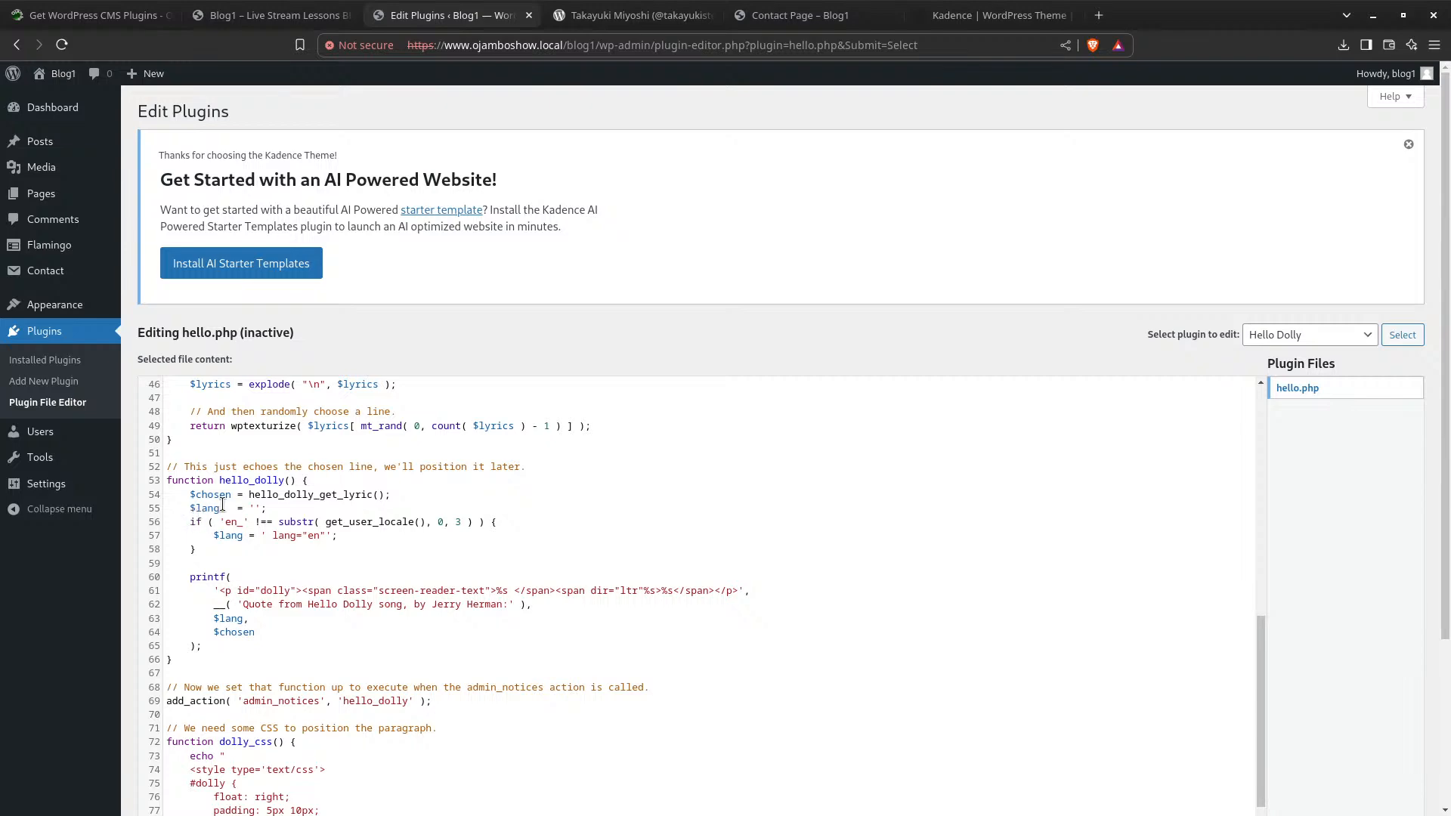
pyautogui.scroll(-3, 269, 480)
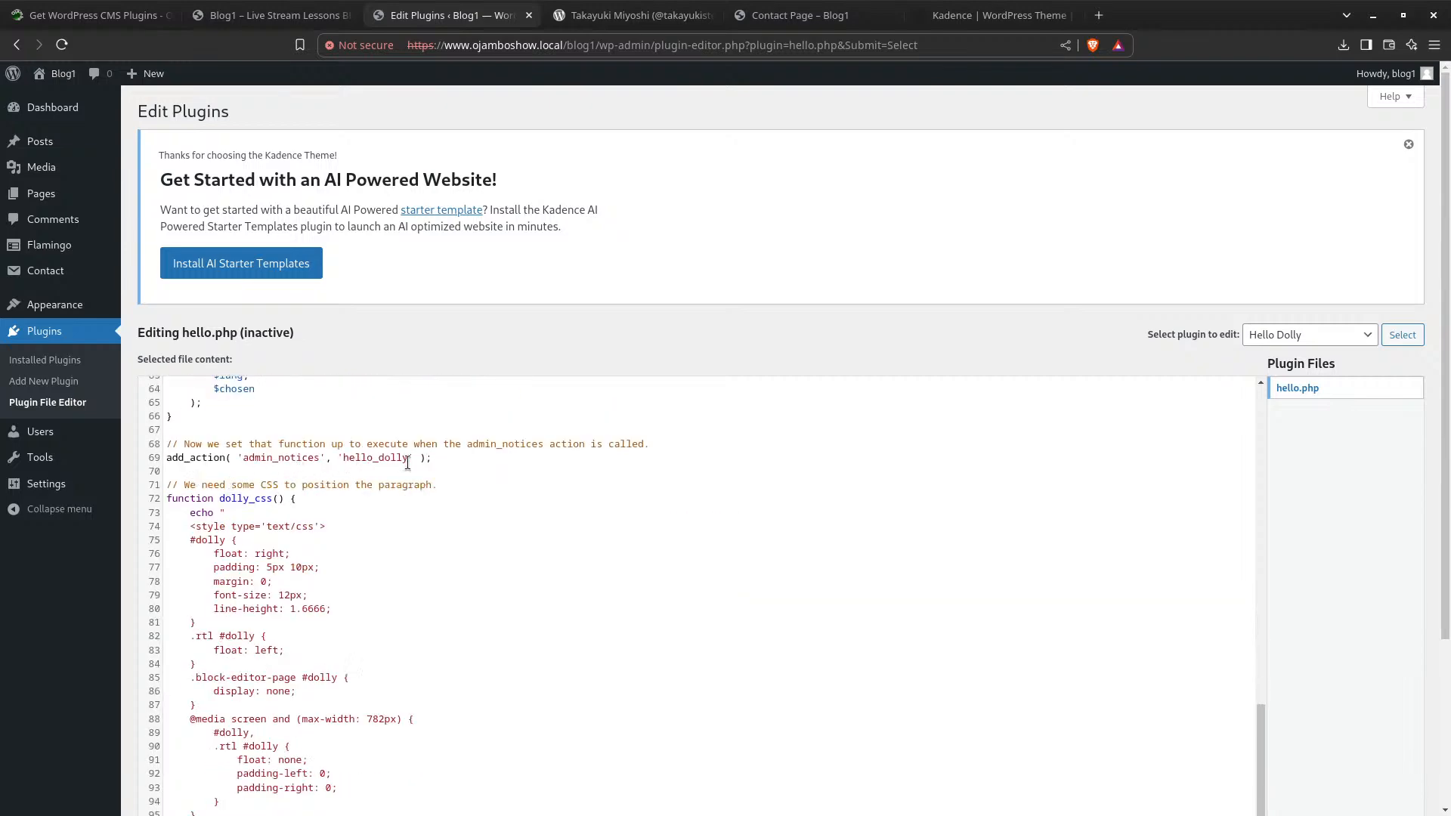
pyautogui.scroll(-2, 209, 525)
pyautogui.scroll(1, 219, 589)
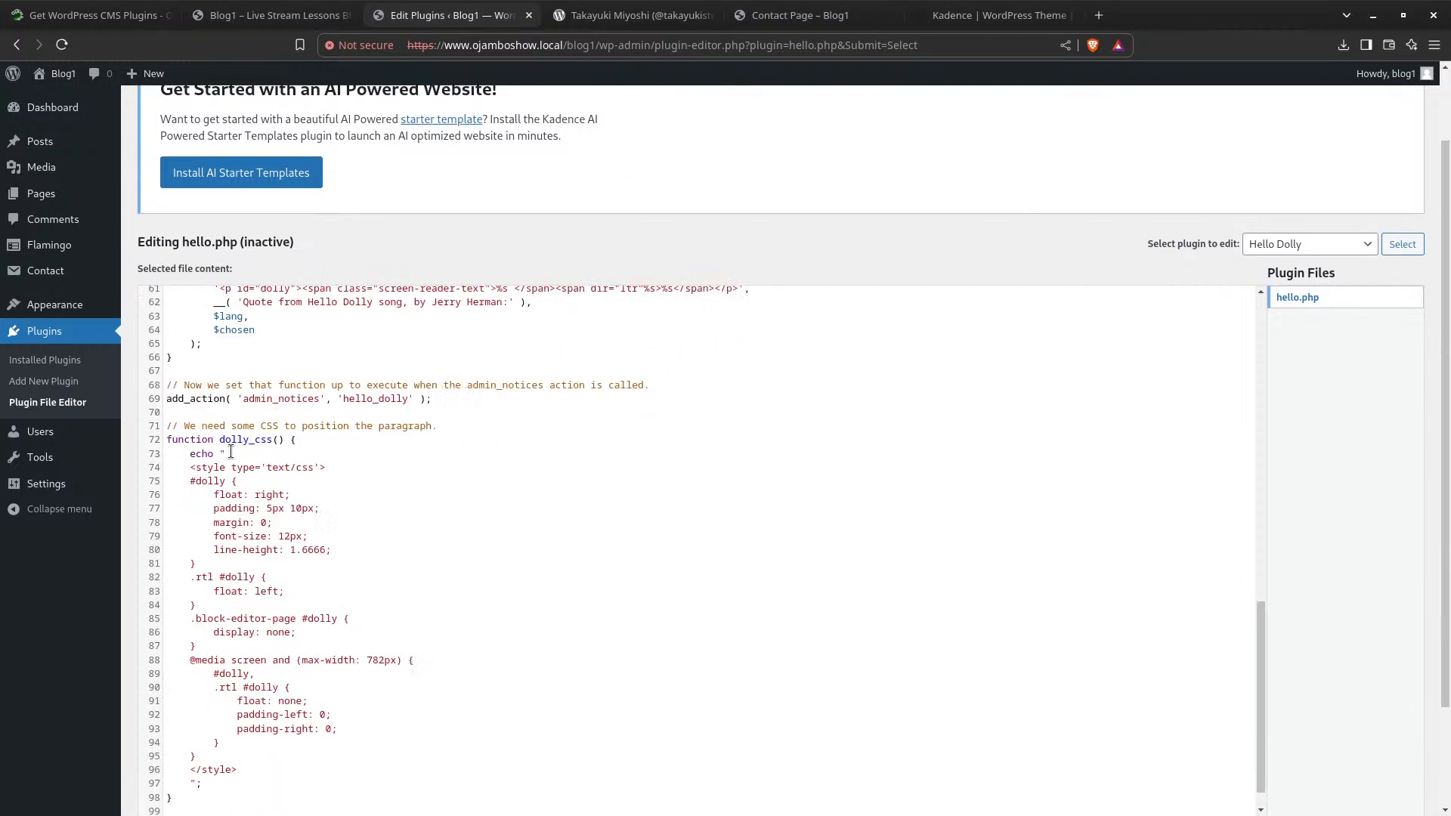
pyautogui.scroll(-1, 221, 609)
pyautogui.scroll(-2, 222, 609)
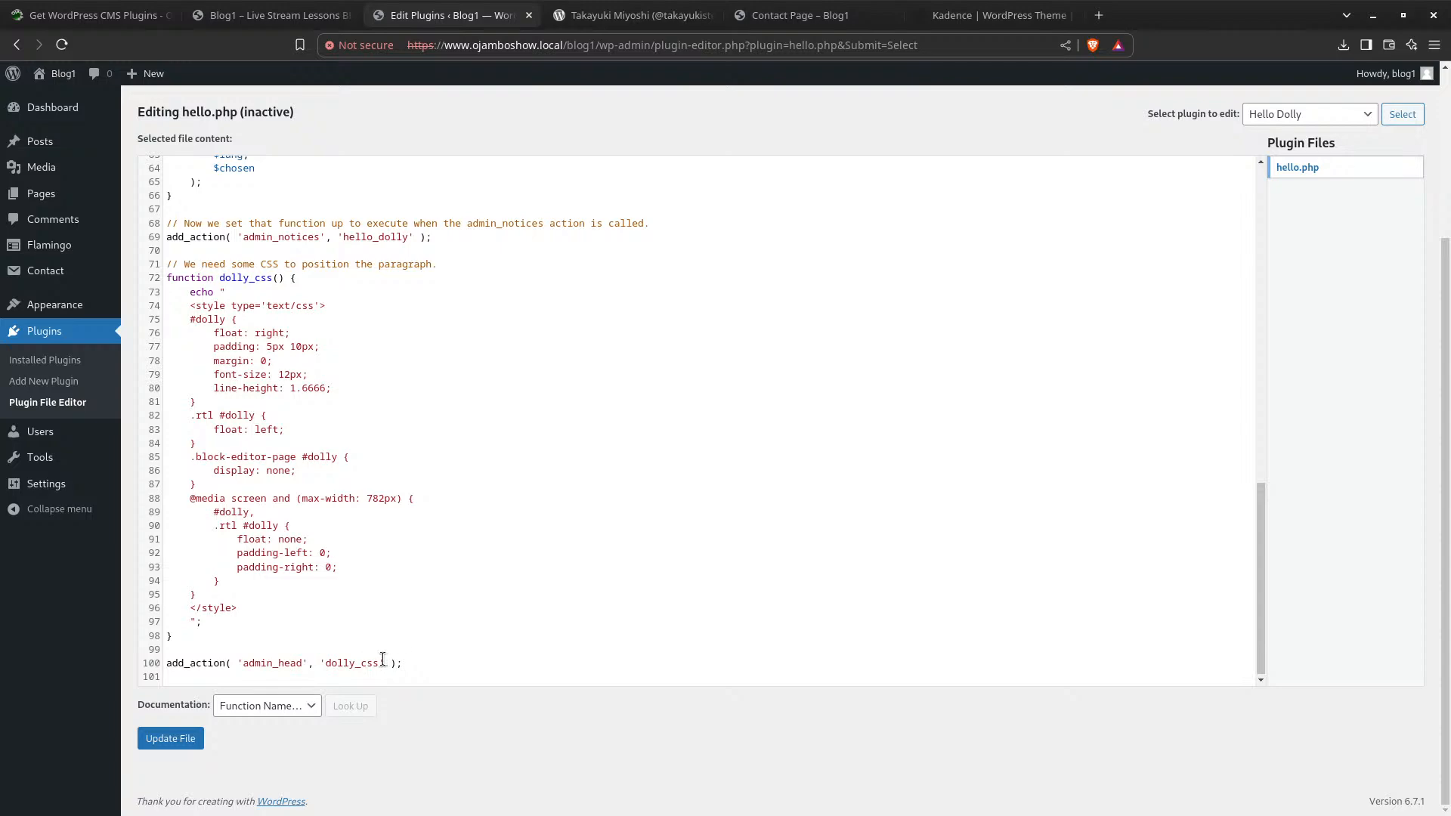
pyautogui.scroll(12, 244, 567)
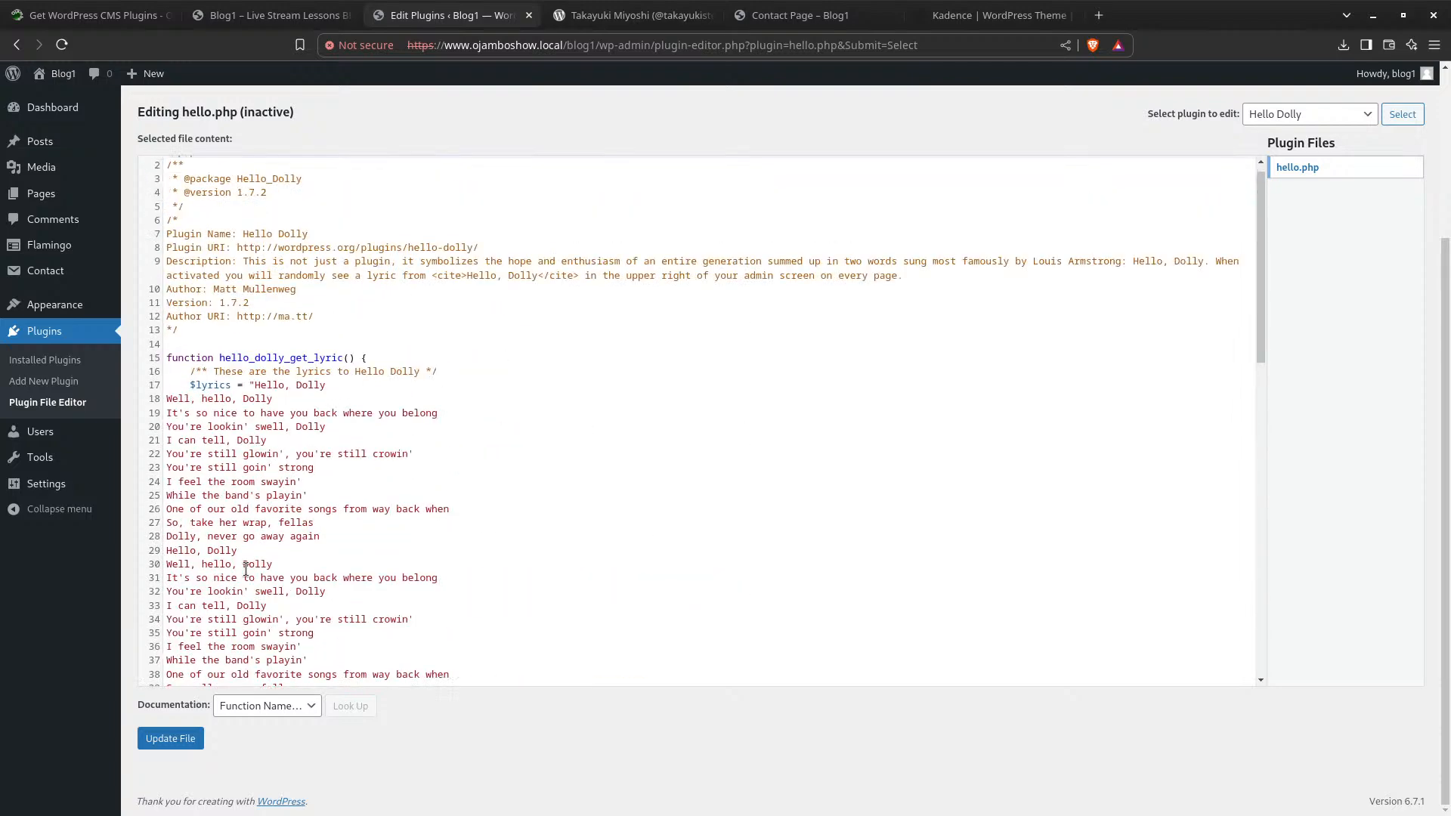
pyautogui.scroll(1, 246, 570)
pyautogui.scroll(3, 263, 576)
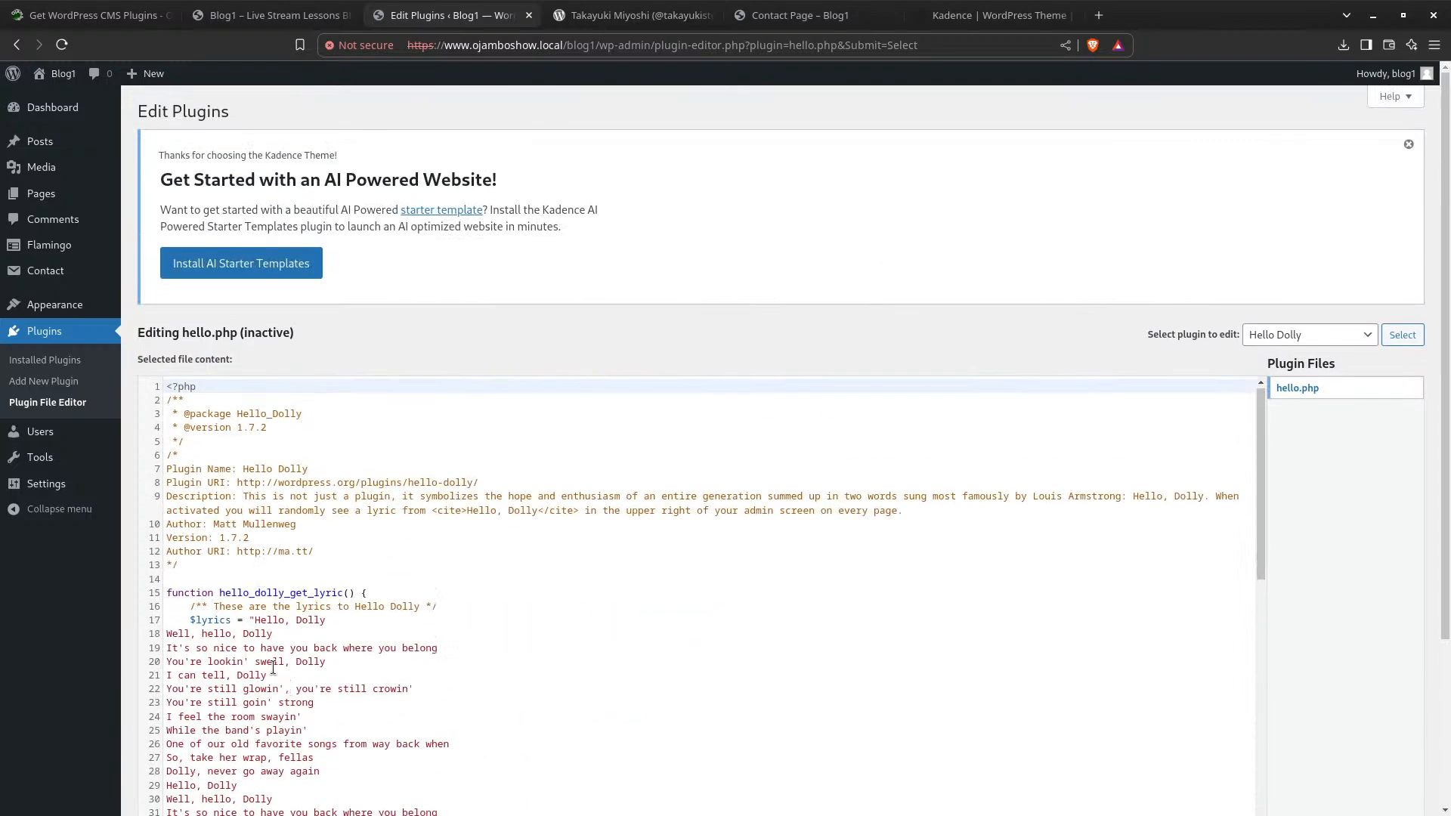
pyautogui.scroll(-14, 273, 668)
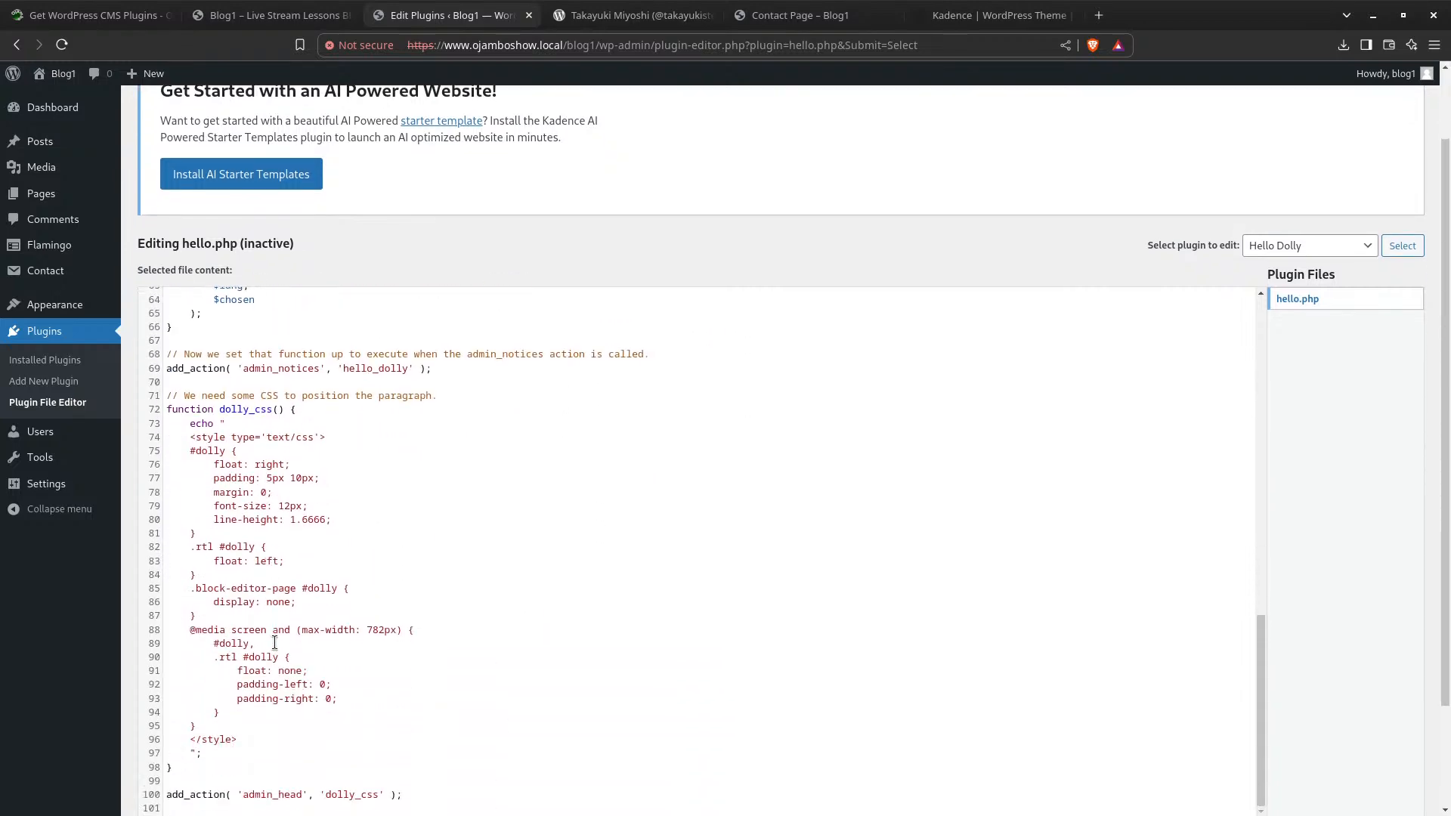
pyautogui.scroll(-2, 274, 642)
pyautogui.scroll(12, 277, 641)
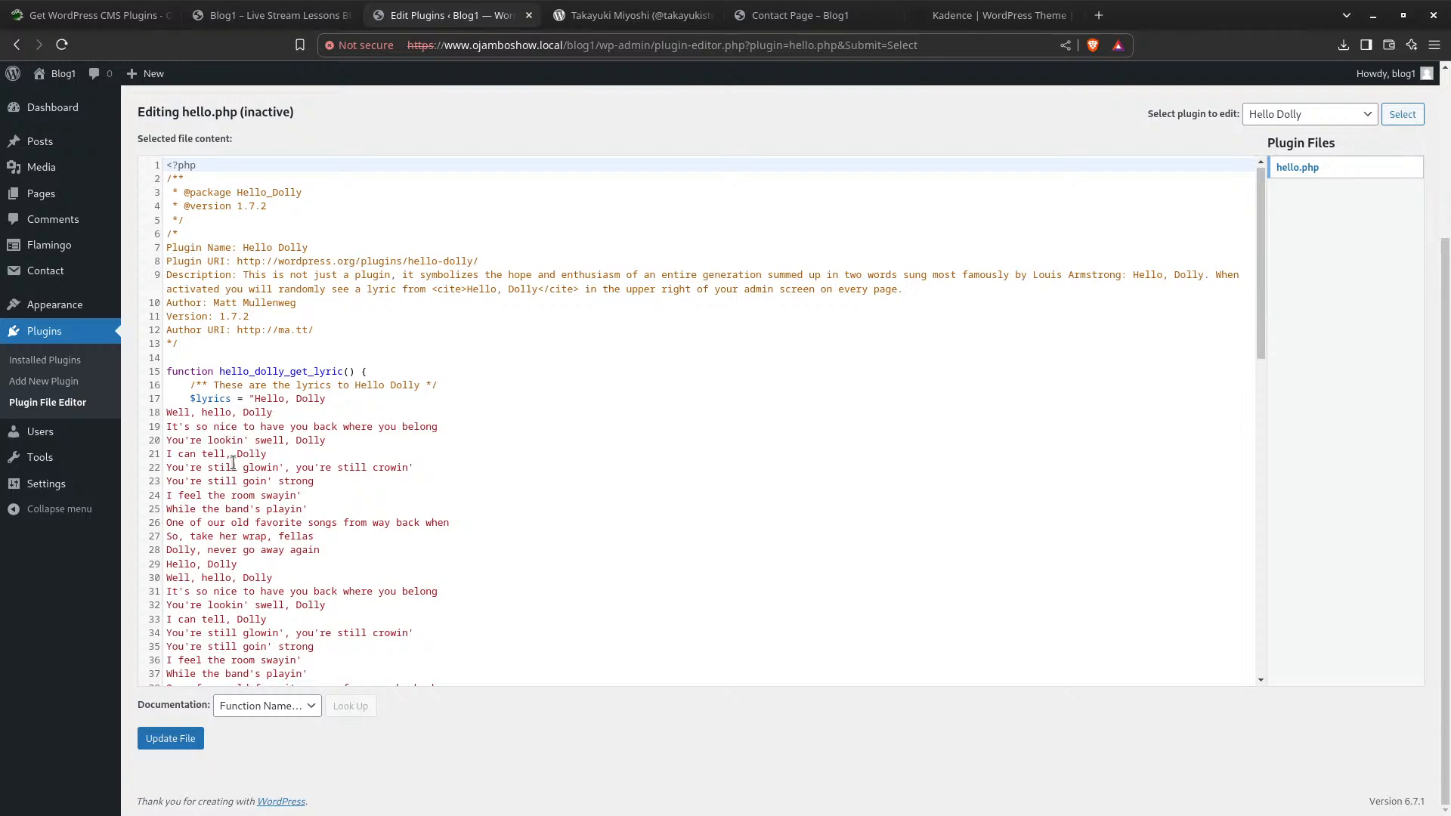
pyautogui.scroll(-5, 233, 464)
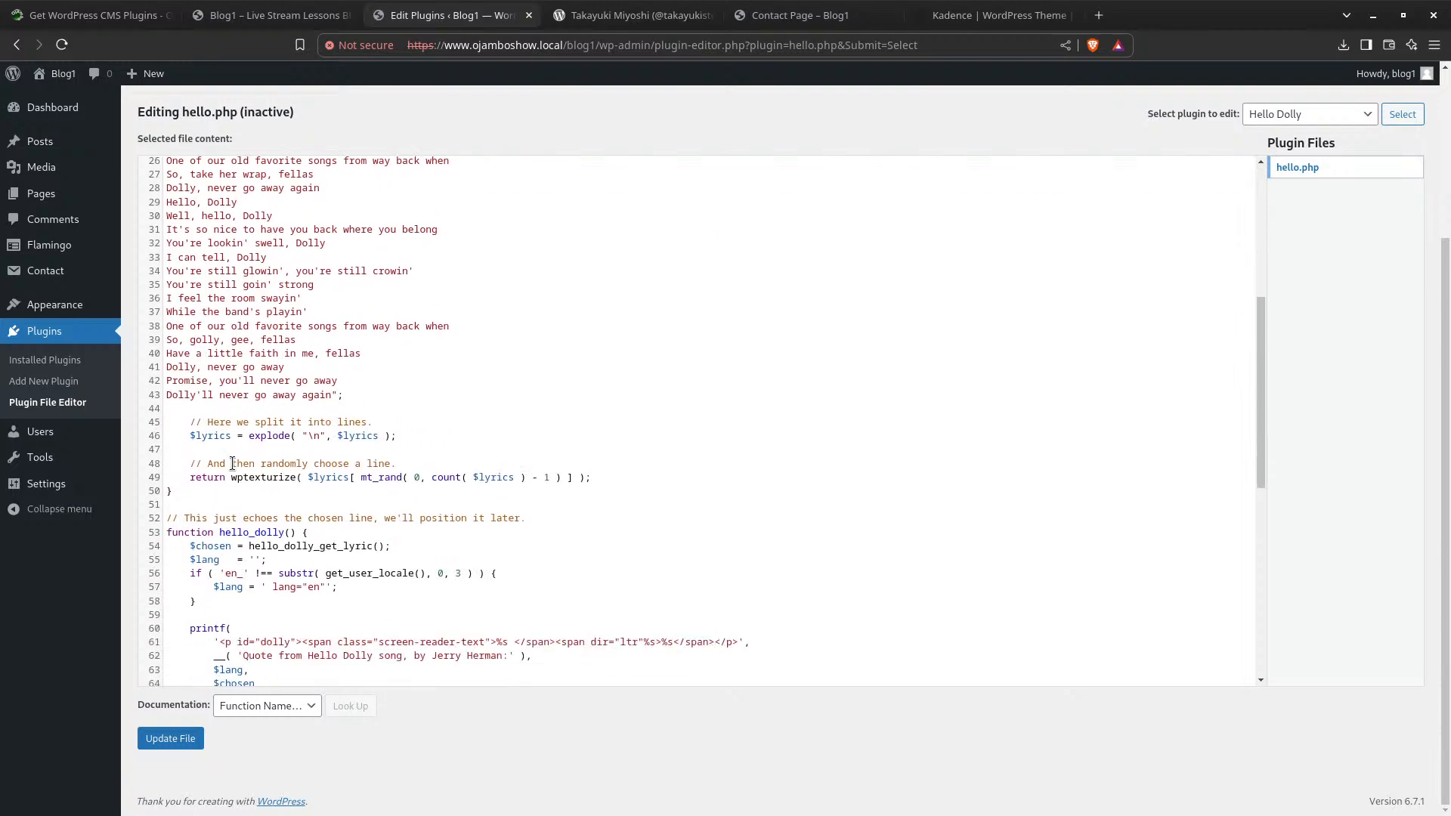
pyautogui.scroll(-4, 233, 463)
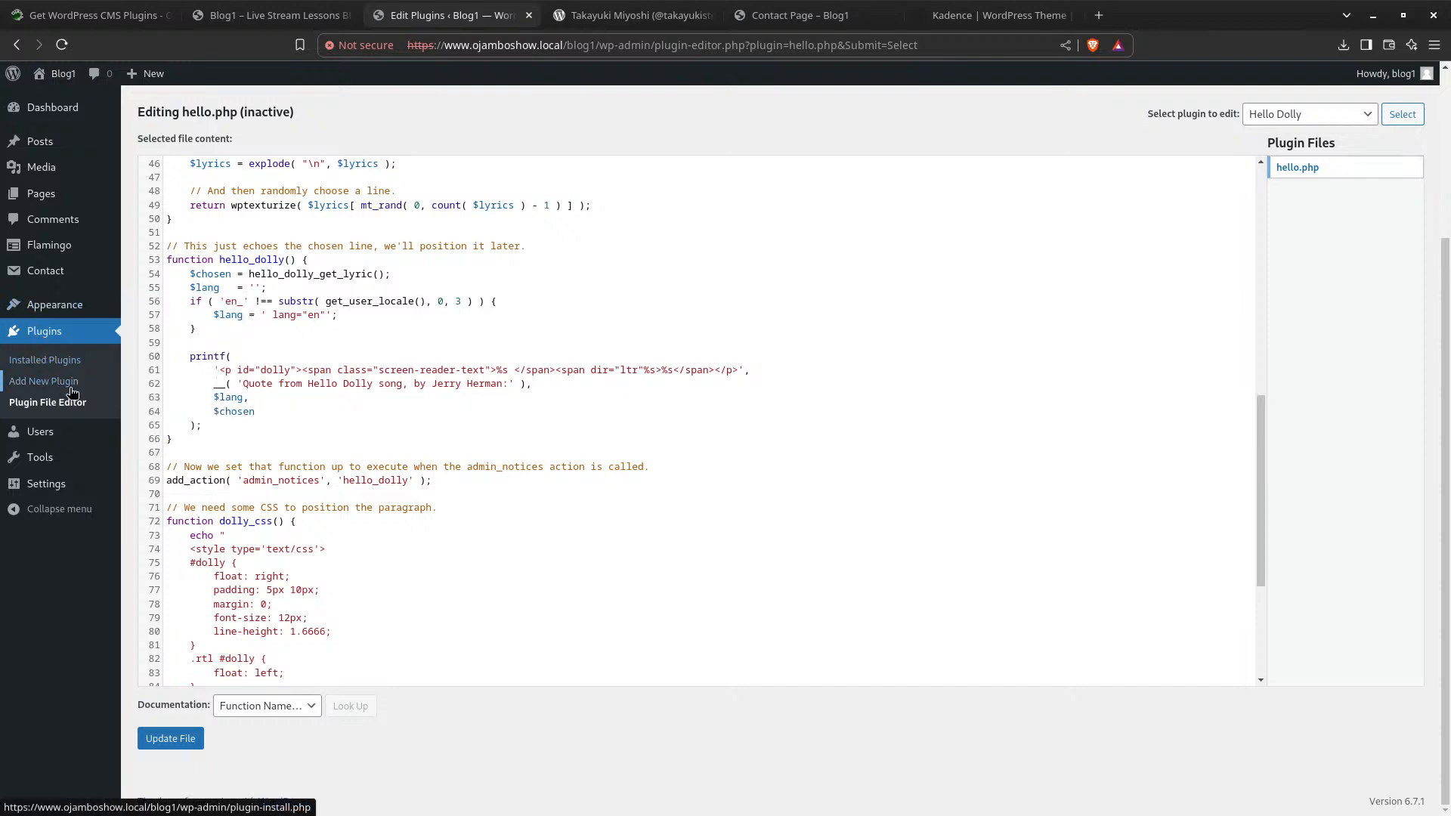
# Open the Kadence dashboard under Appearance and look over its Customize links
pyautogui.moveTo(53, 310)
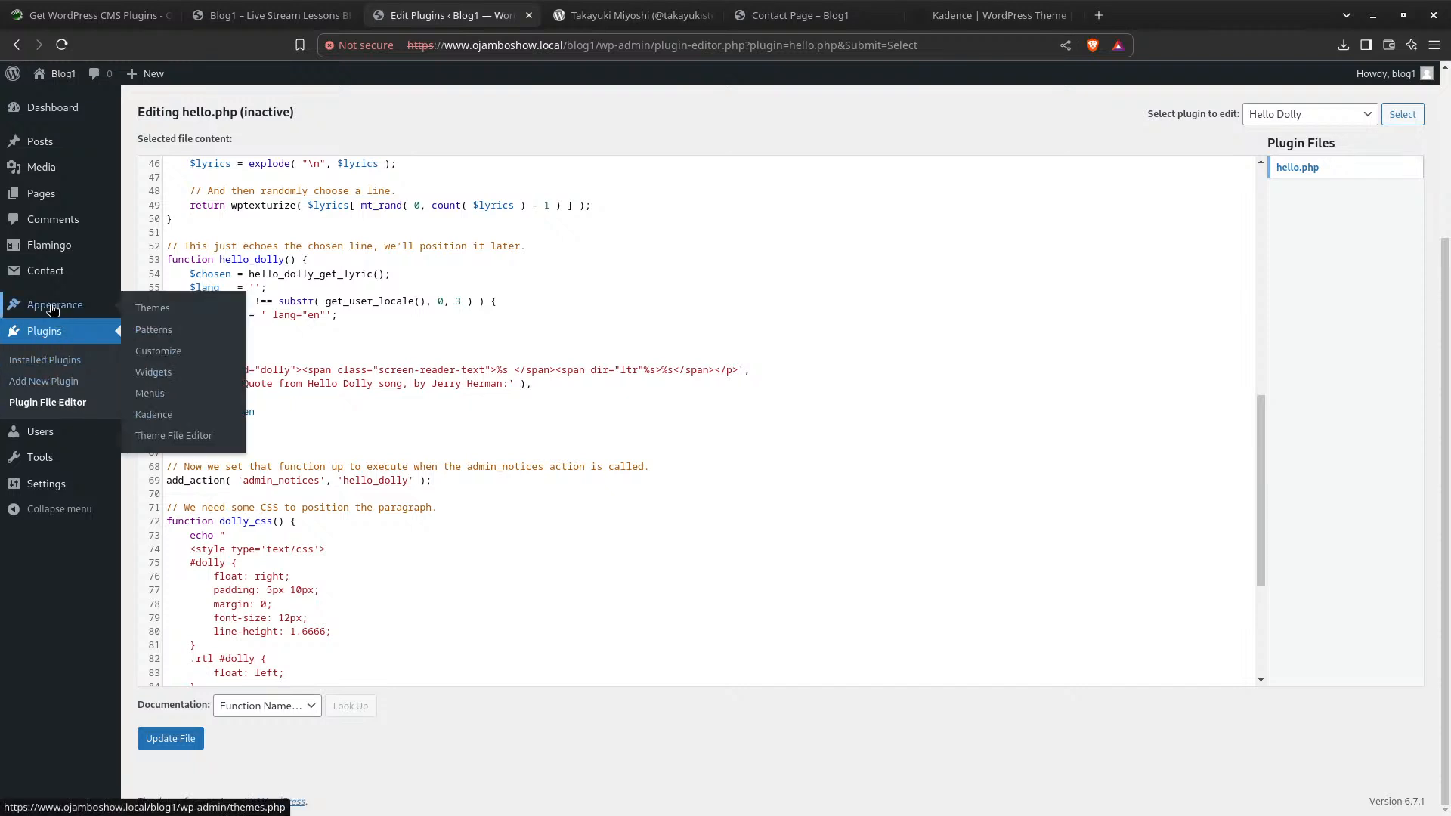
pyautogui.click(155, 414)
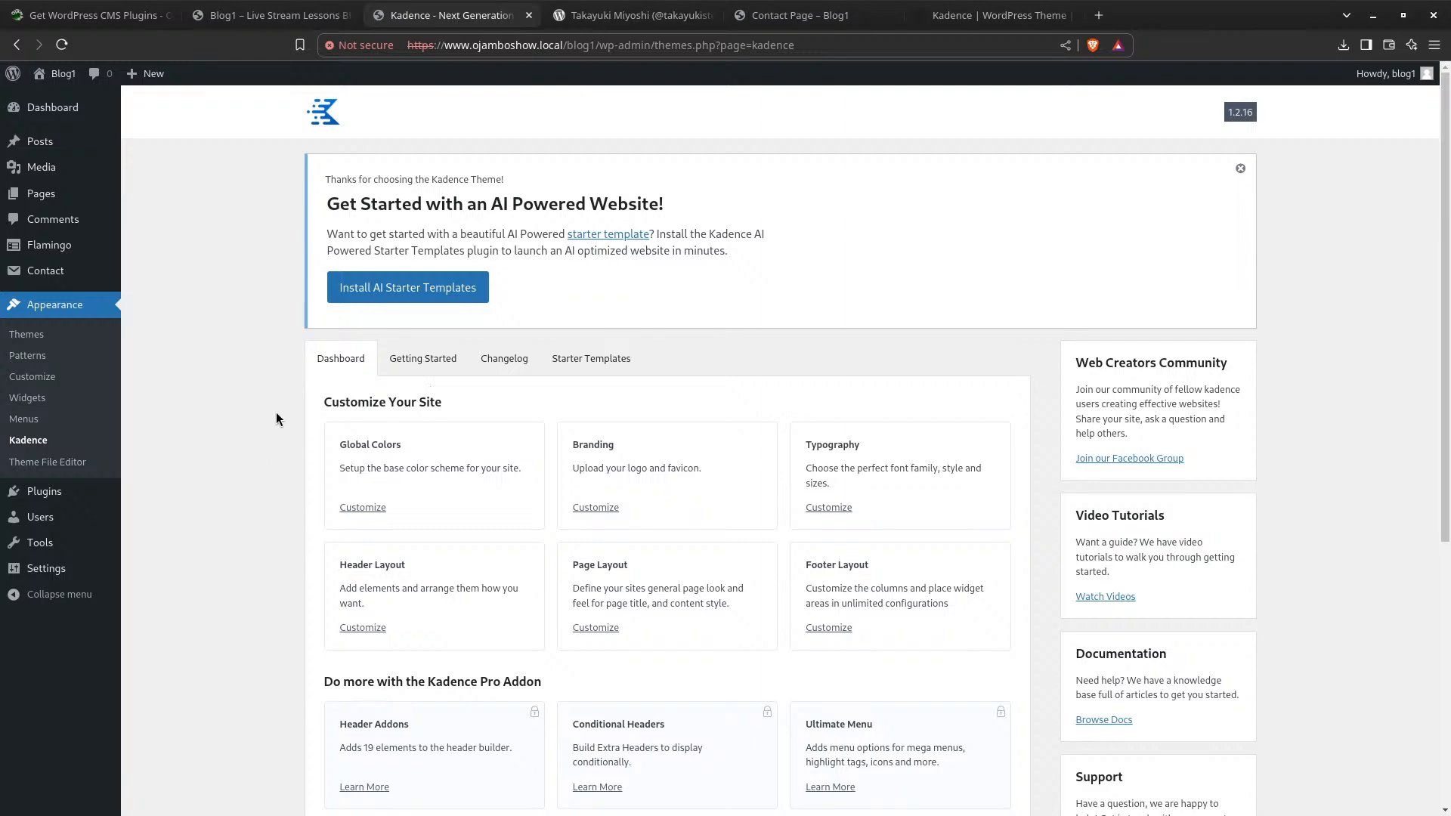
pyautogui.scroll(-5, 278, 414)
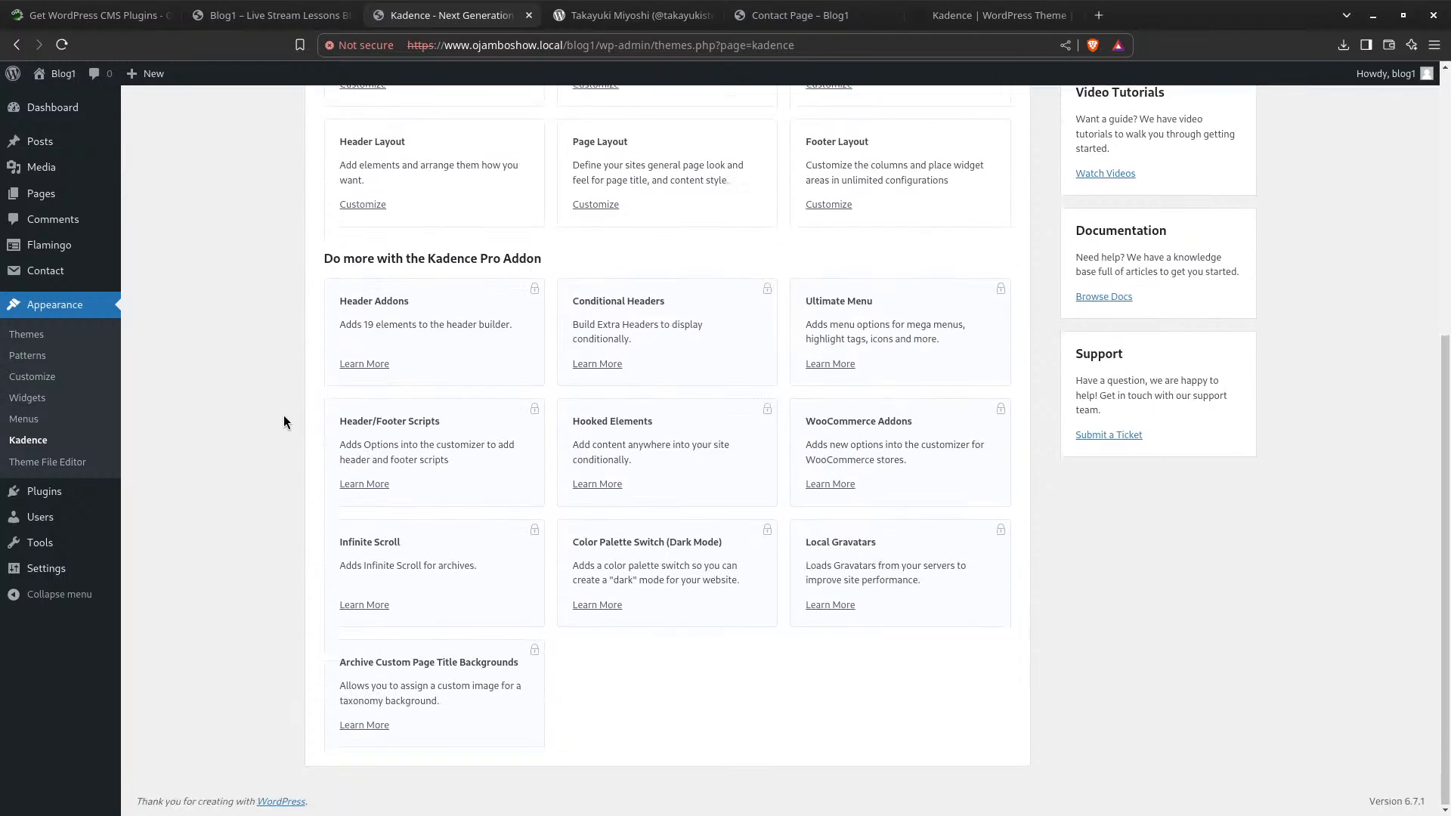
pyautogui.scroll(5, 284, 421)
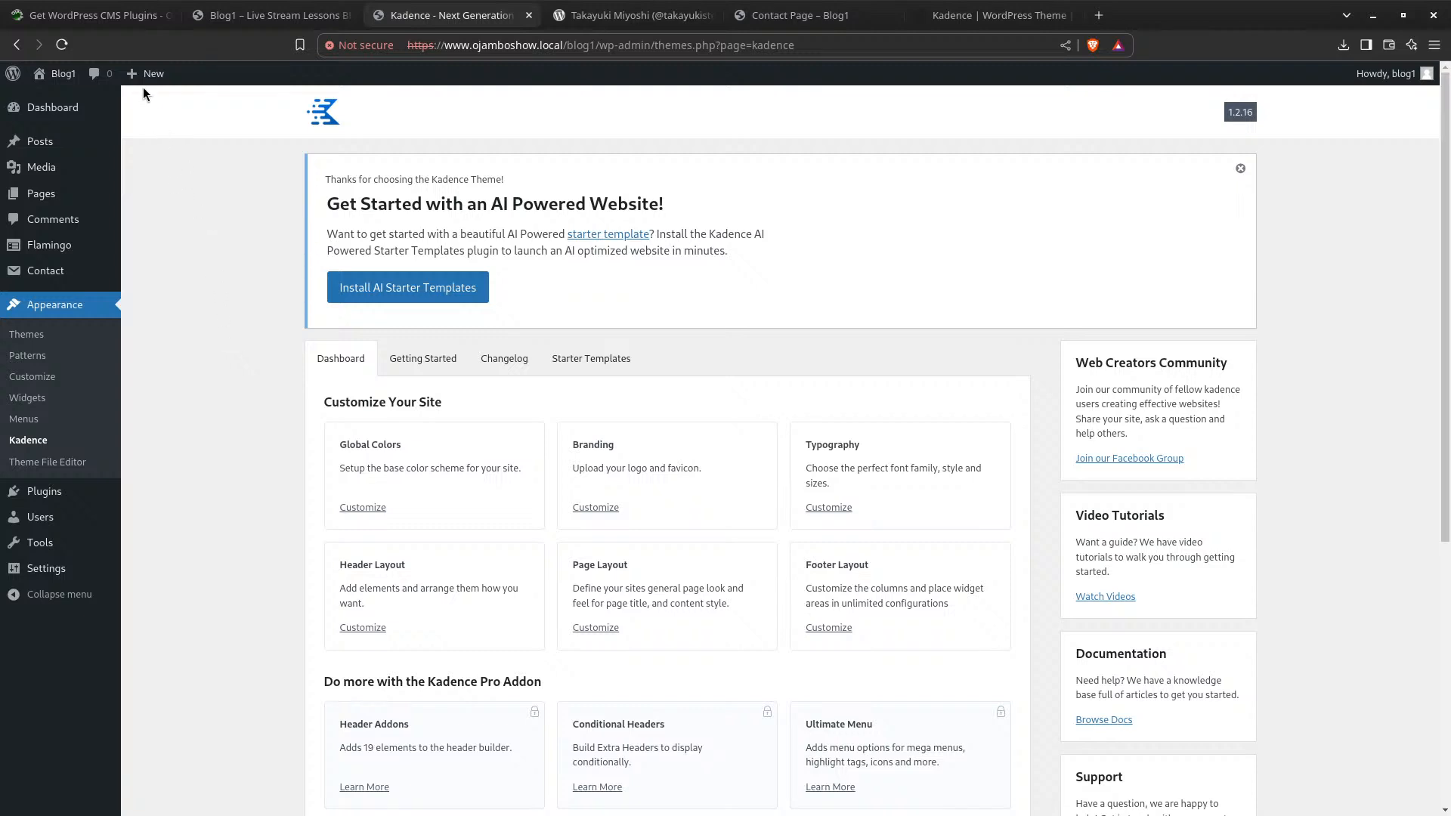
# From the Ojambo.com home page, open the full Get WordPress CMS Plugins article
pyautogui.click(70, 17)
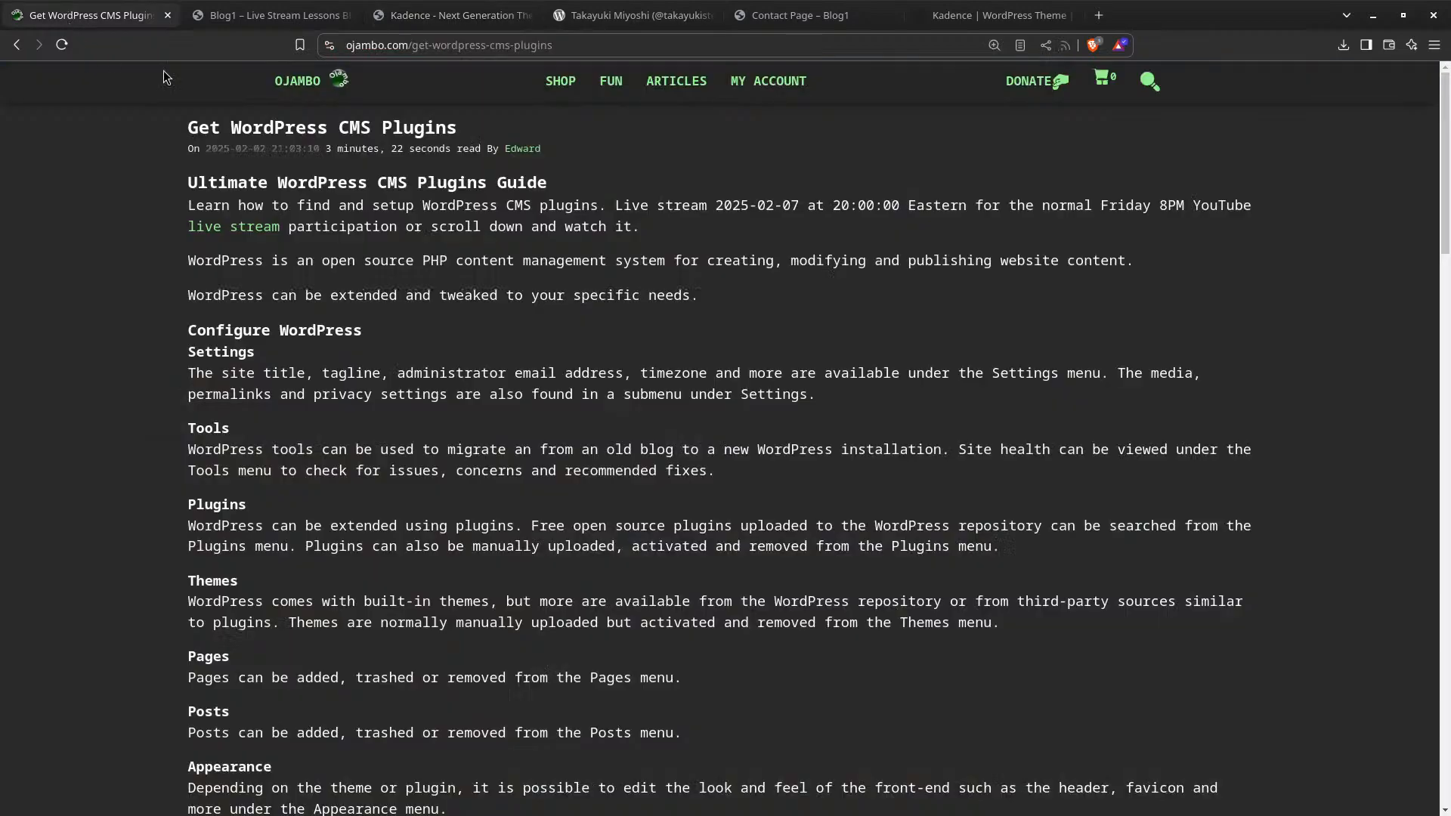
pyautogui.click(317, 91)
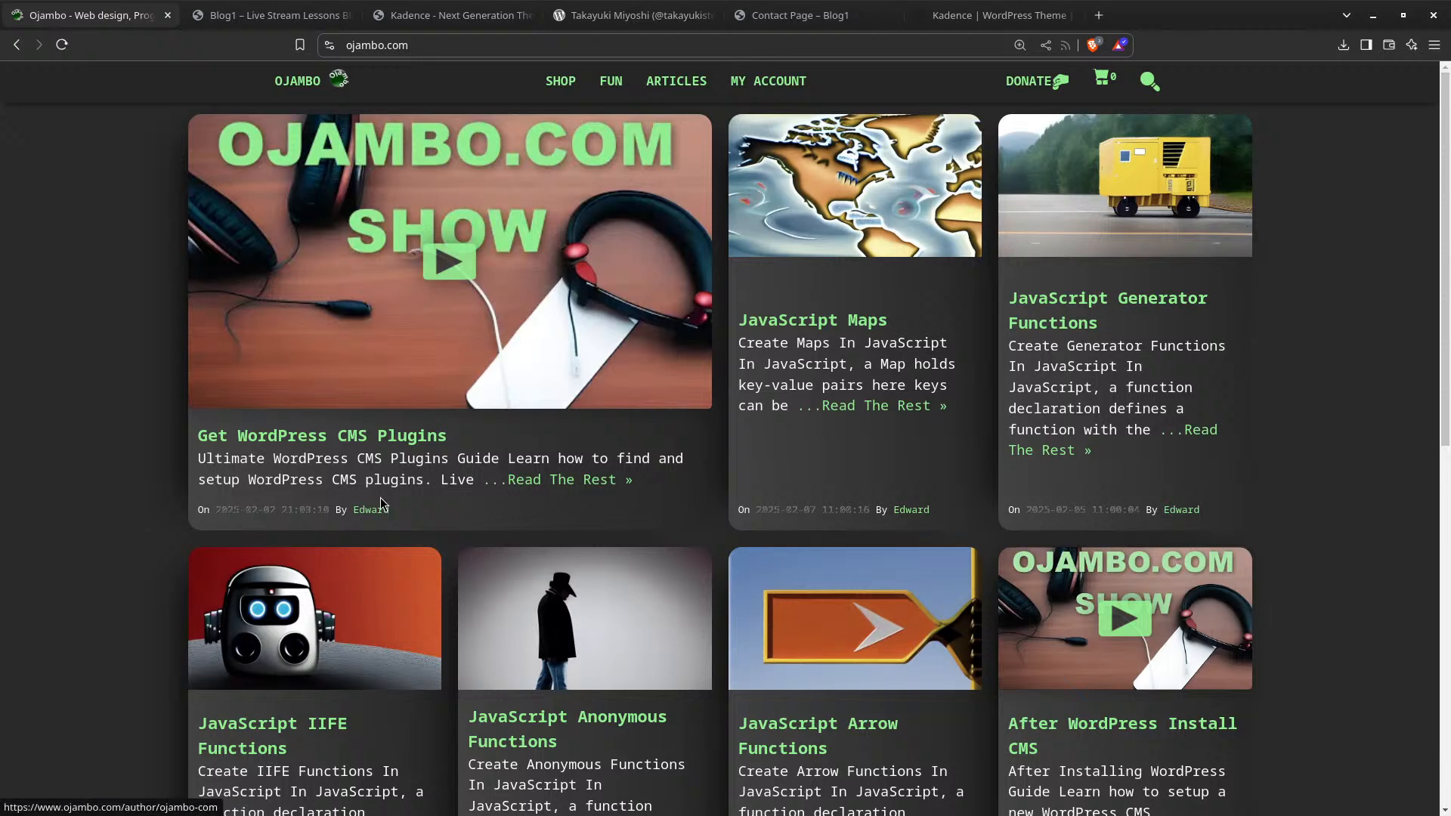
pyautogui.click(513, 483)
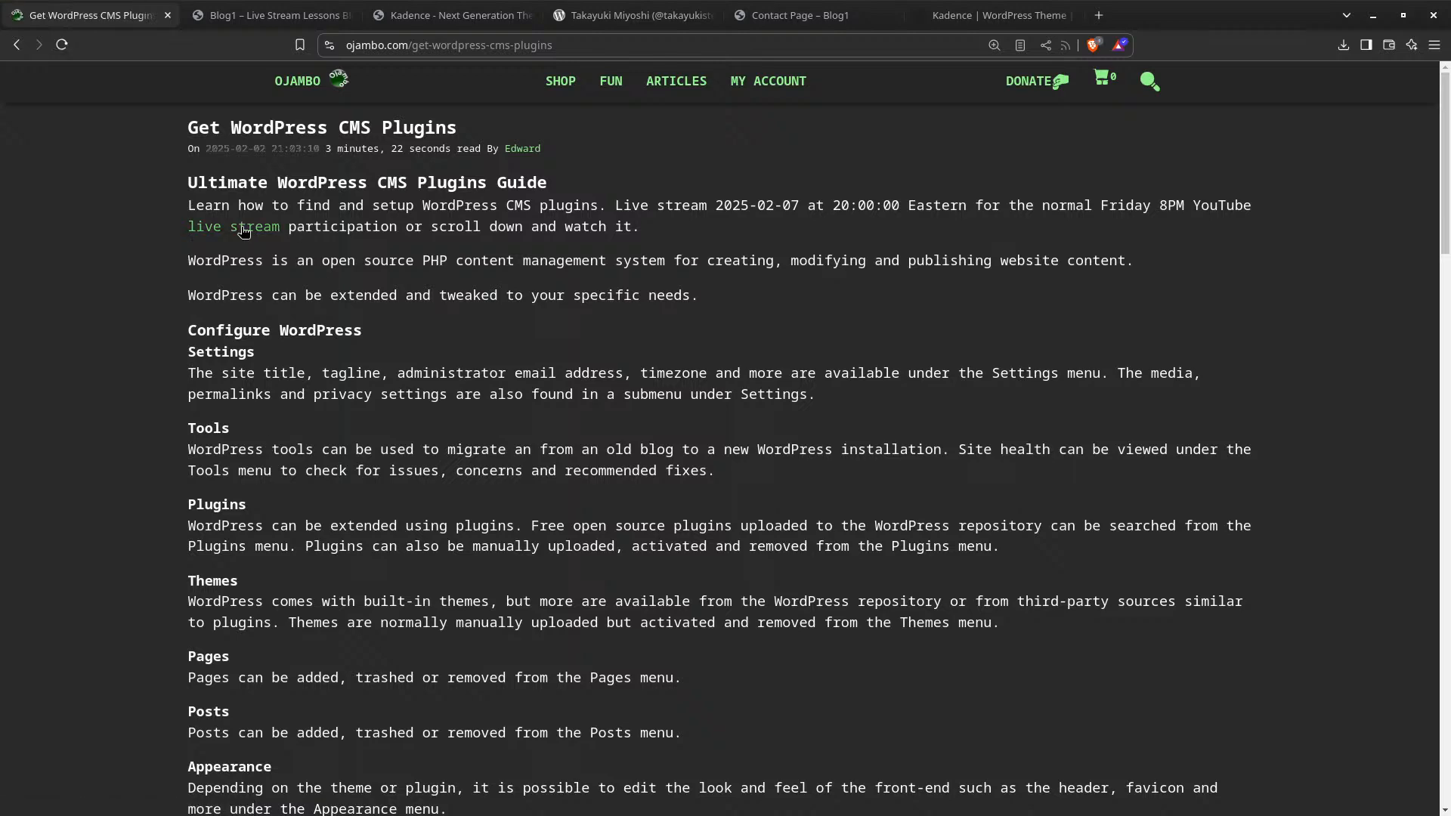
pyautogui.scroll(-5, 327, 293)
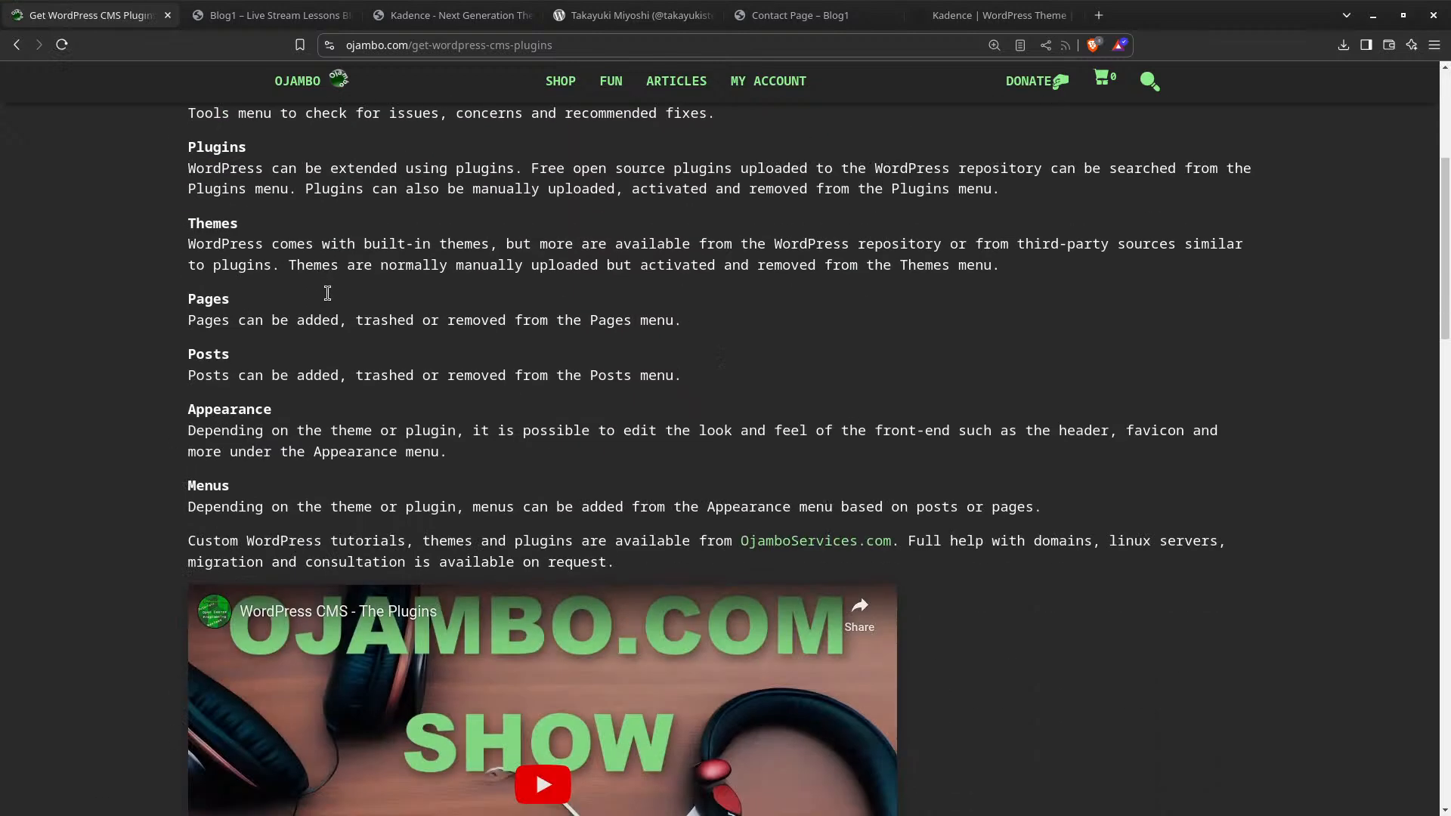
pyautogui.scroll(-5, 328, 293)
# Briefly play the embedded WordPress CMS video, pause it, and skim the article
pyautogui.click(550, 420)
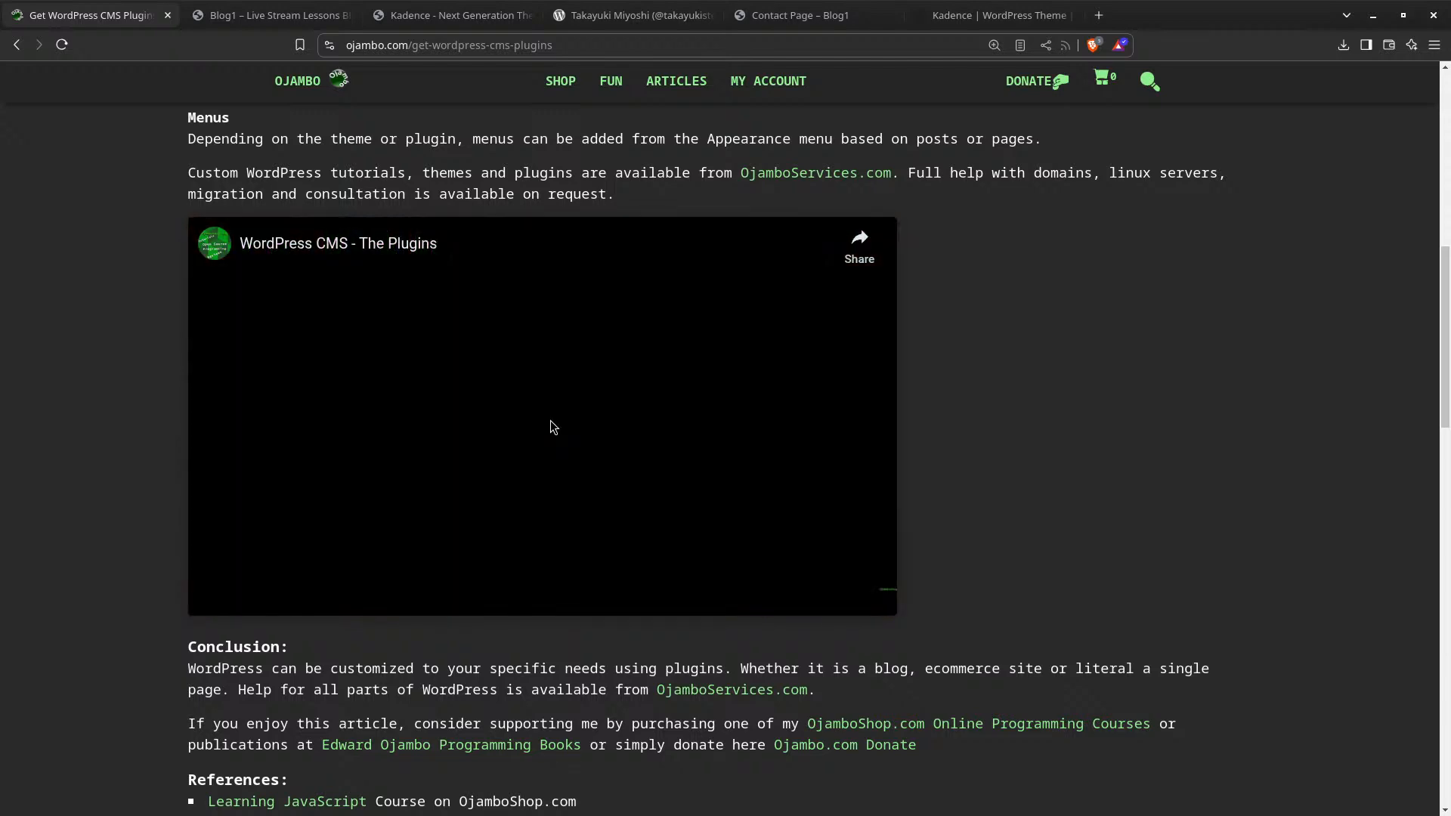
pyautogui.click(217, 599)
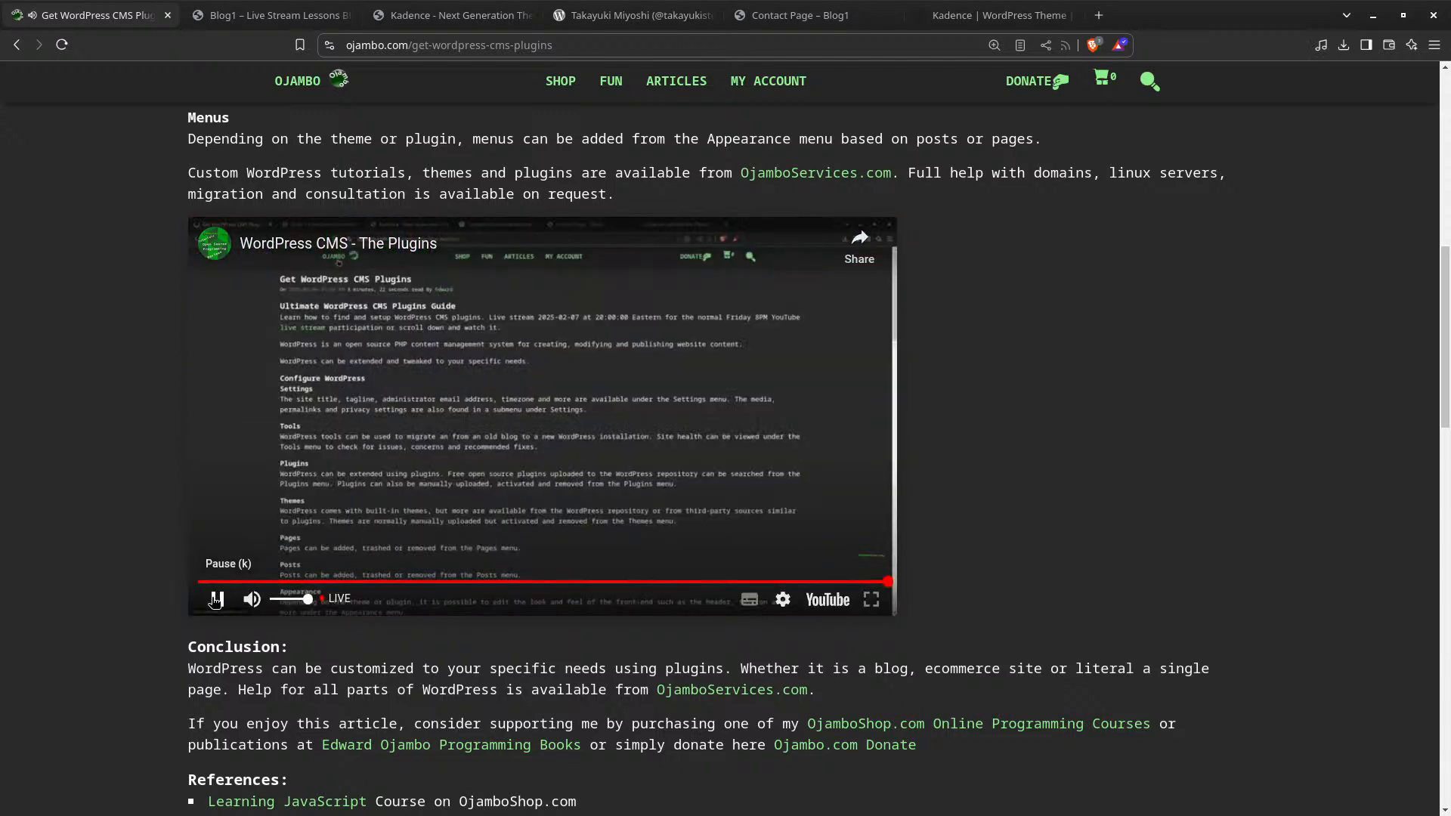
pyautogui.scroll(-9, 43, 452)
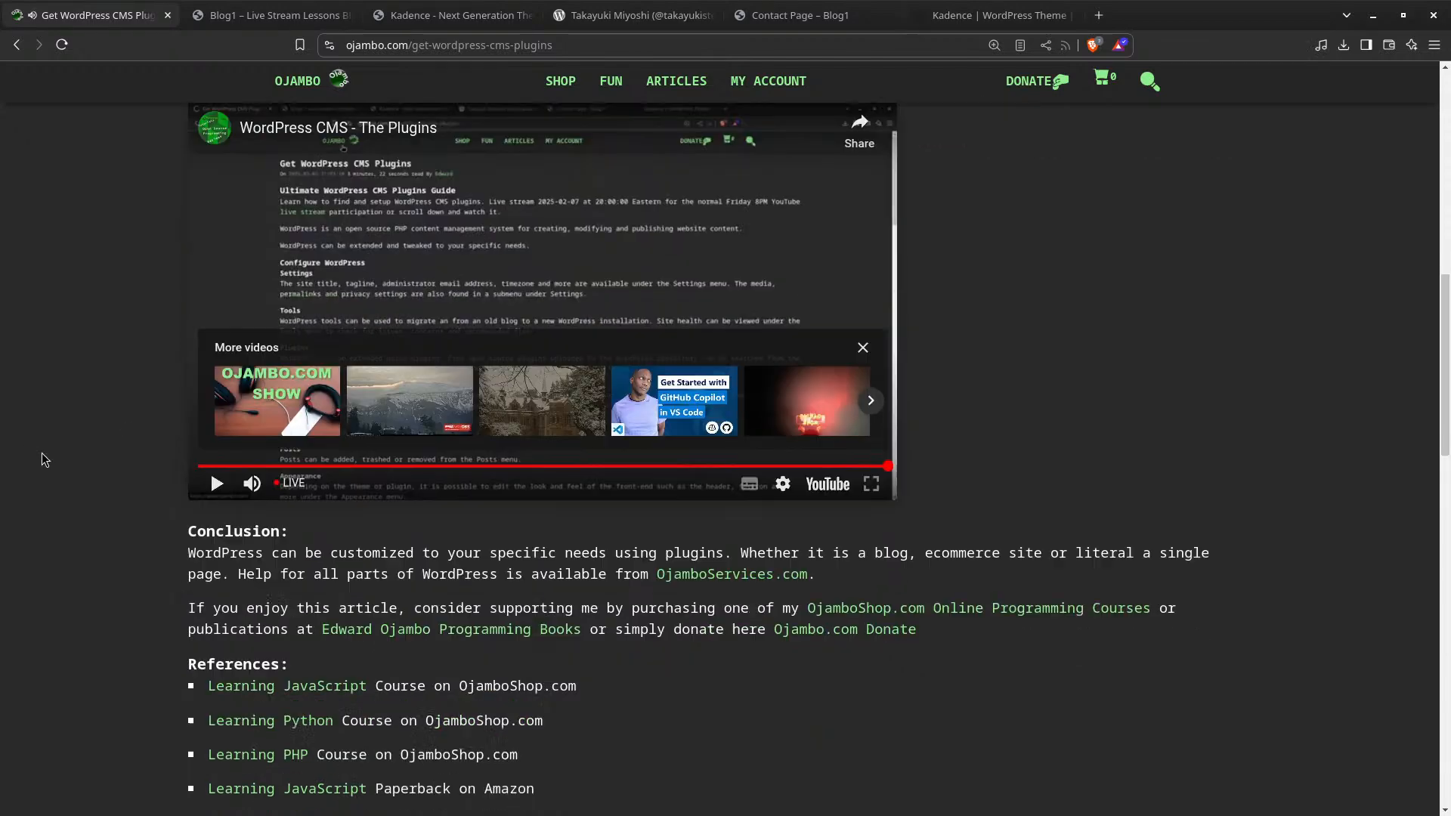
pyautogui.scroll(17, 88, 471)
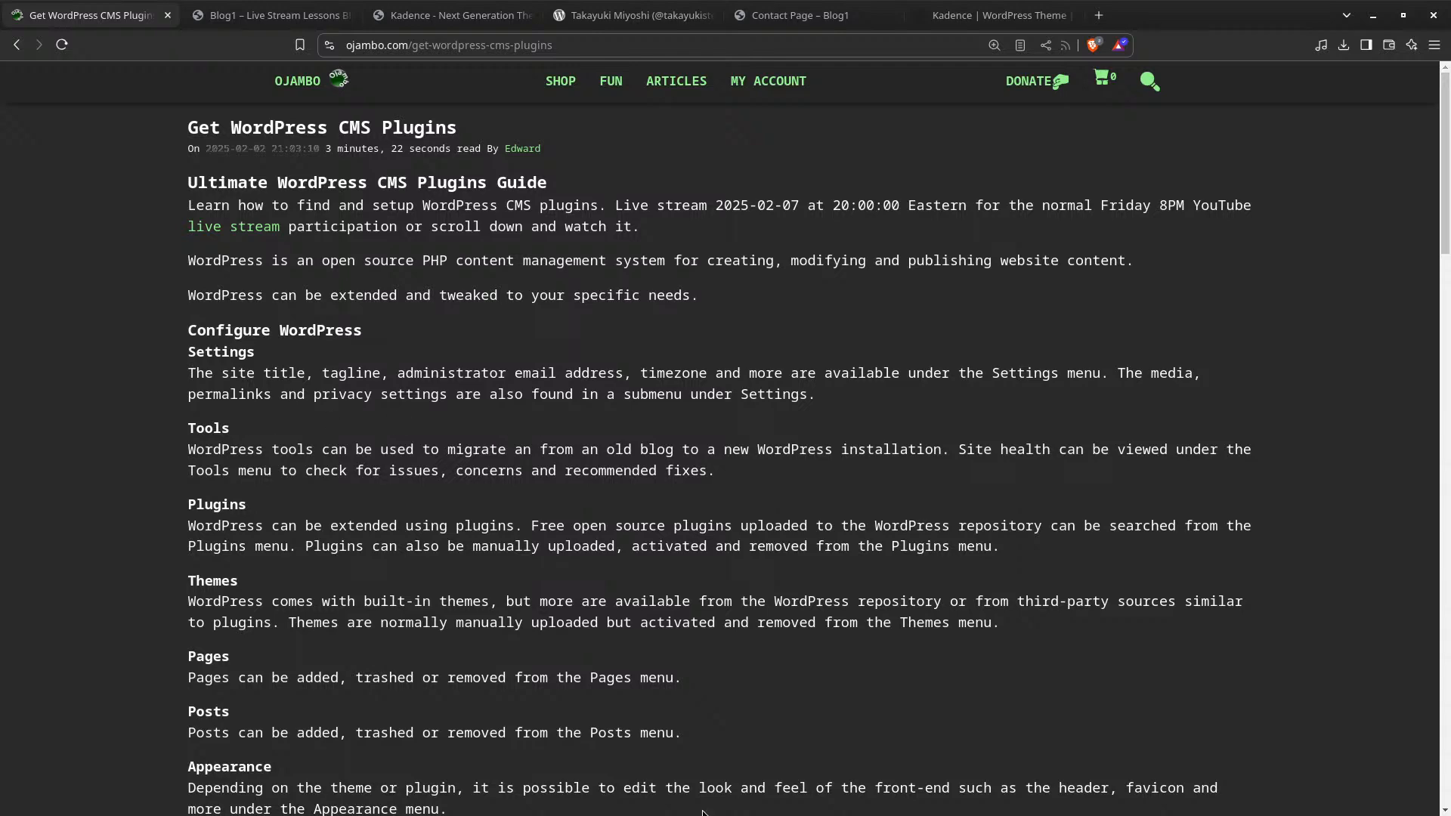
pyautogui.scroll(-7, 554, 813)
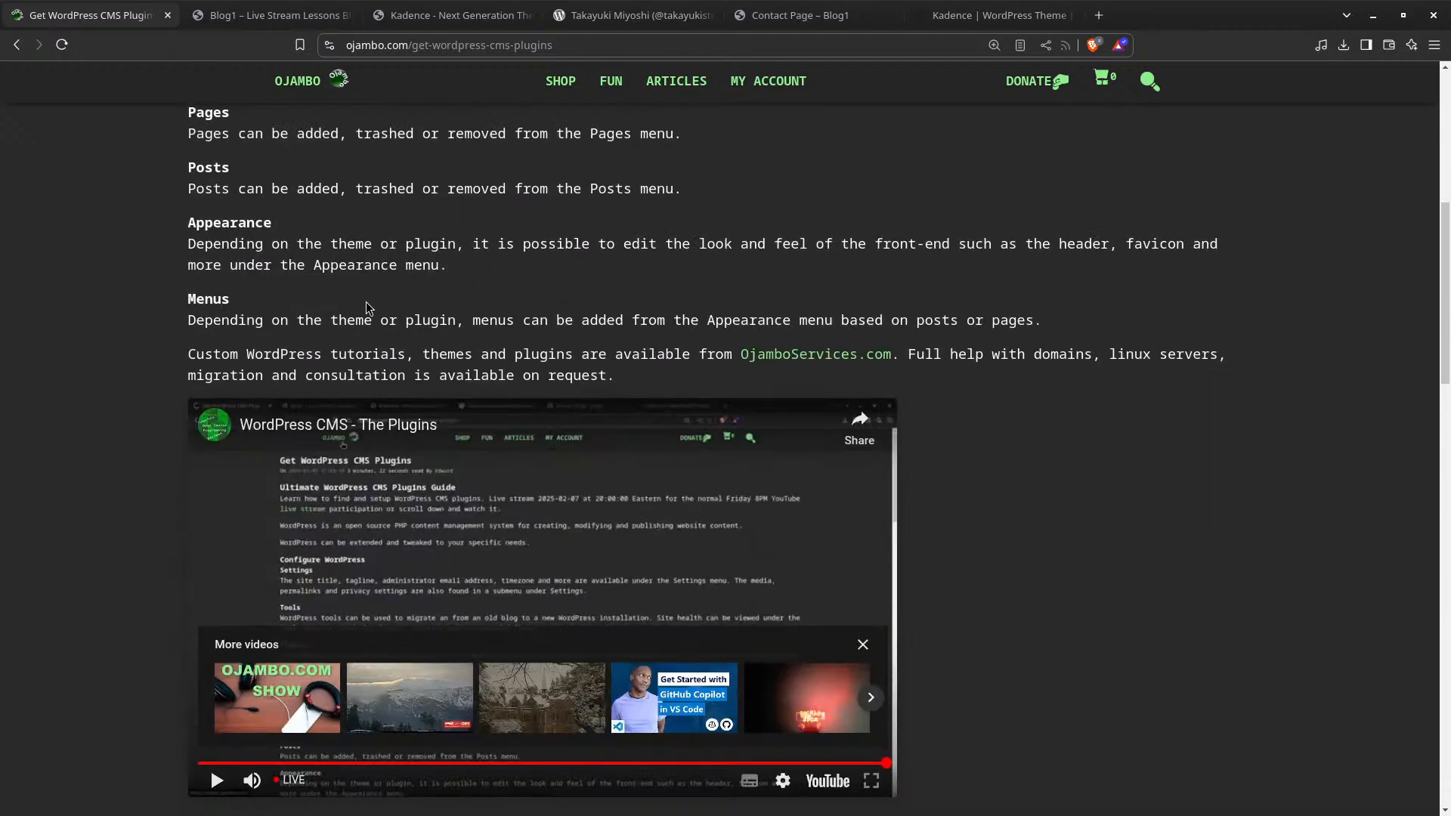
pyautogui.scroll(7, 369, 309)
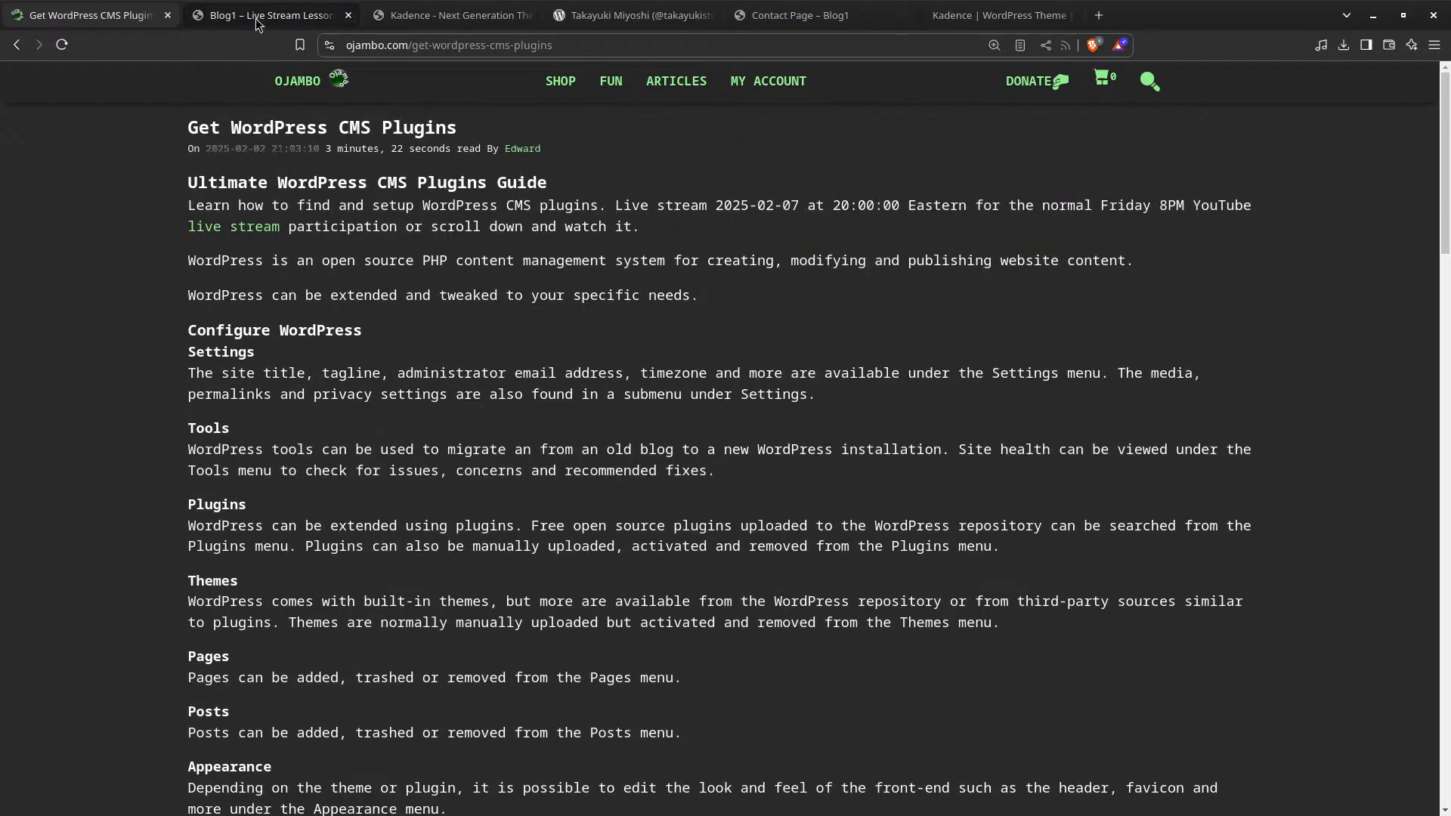
pyautogui.scroll(-10, 382, 343)
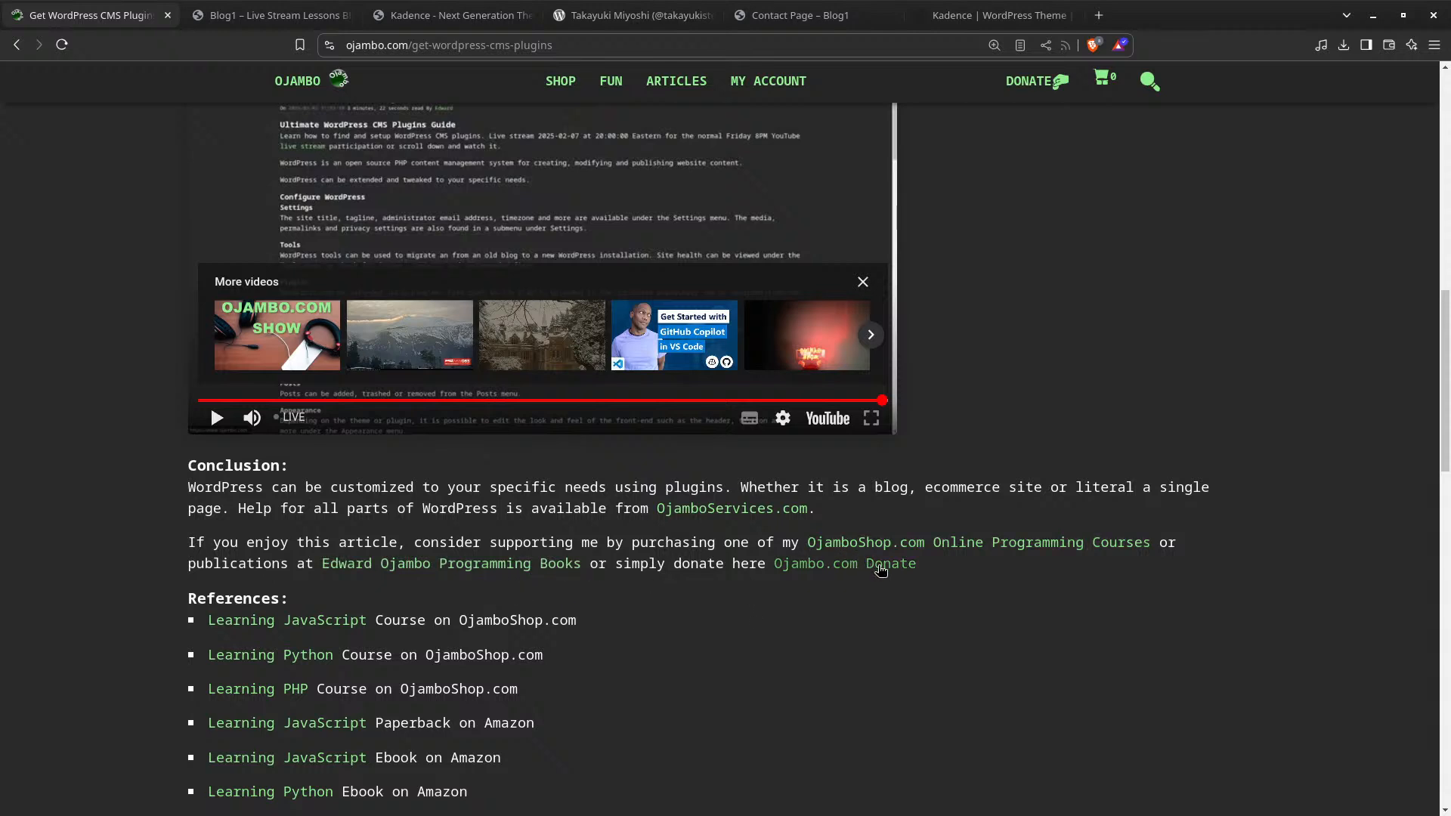
pyautogui.scroll(-2, 702, 621)
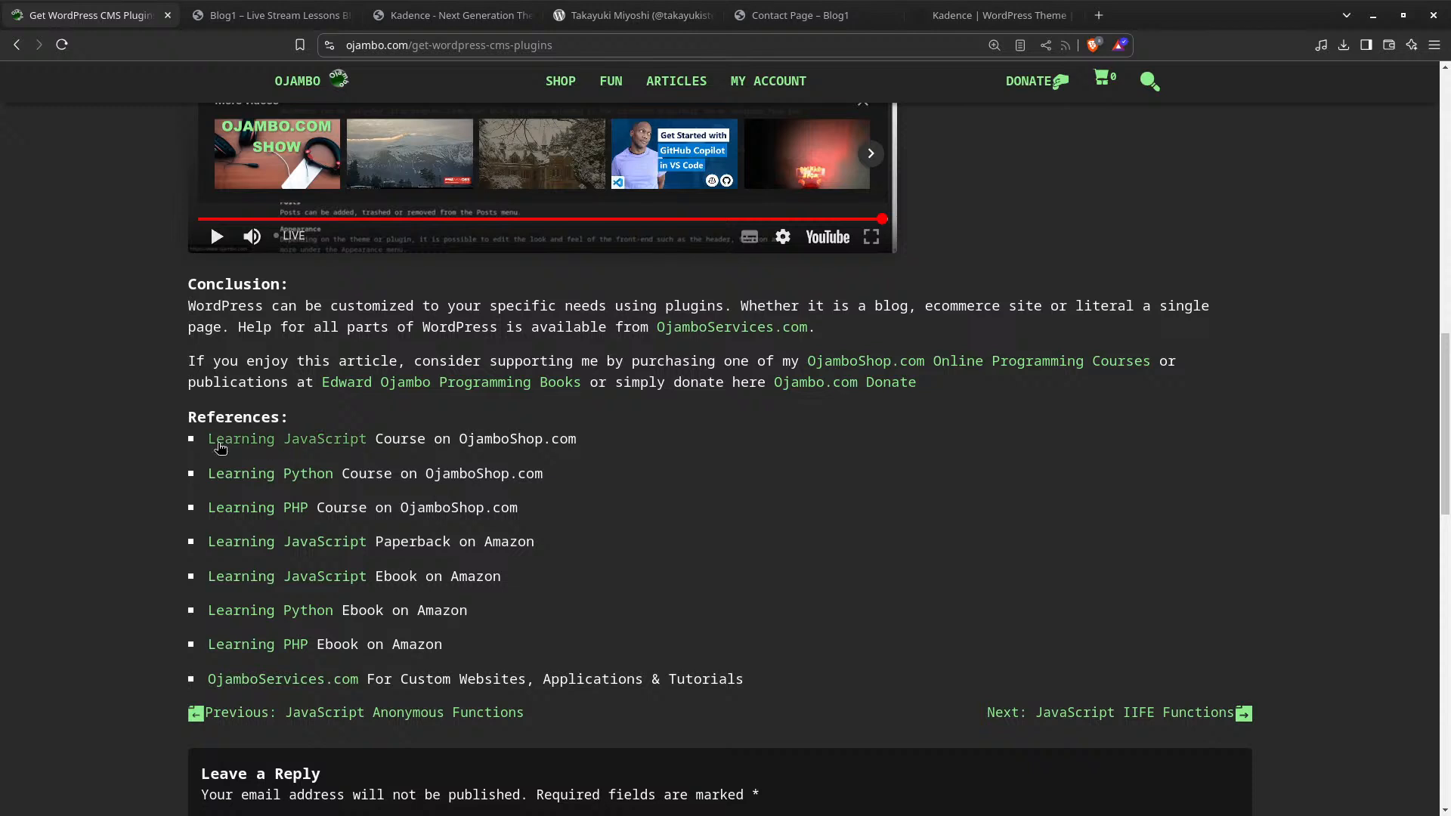